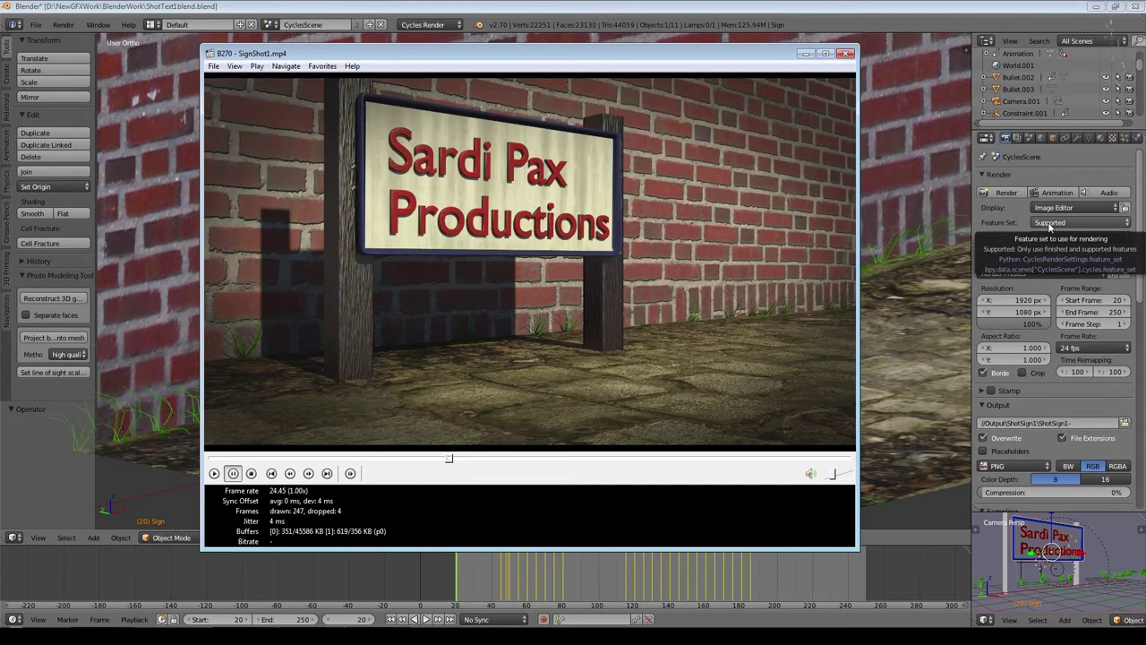
Step: Review the finished sign shot by playing SignShot1.mp4, then play the falling sign animation in the 3D scene
left_click(214, 473)
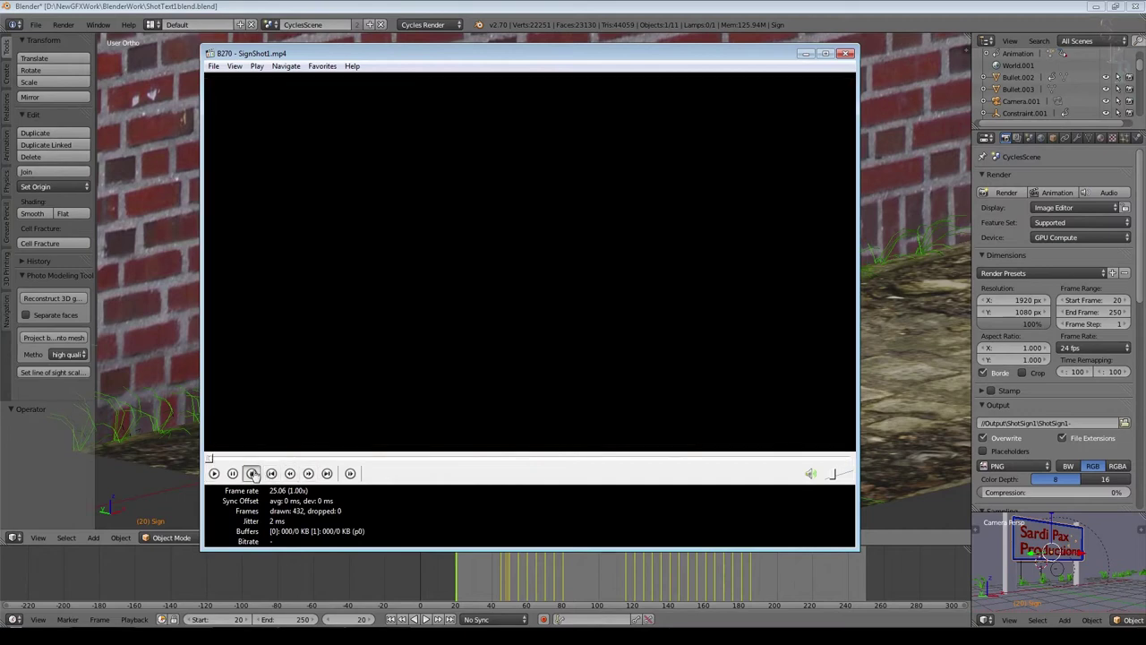
left_click(845, 53)
middle_click_drag(499, 330, 415, 294)
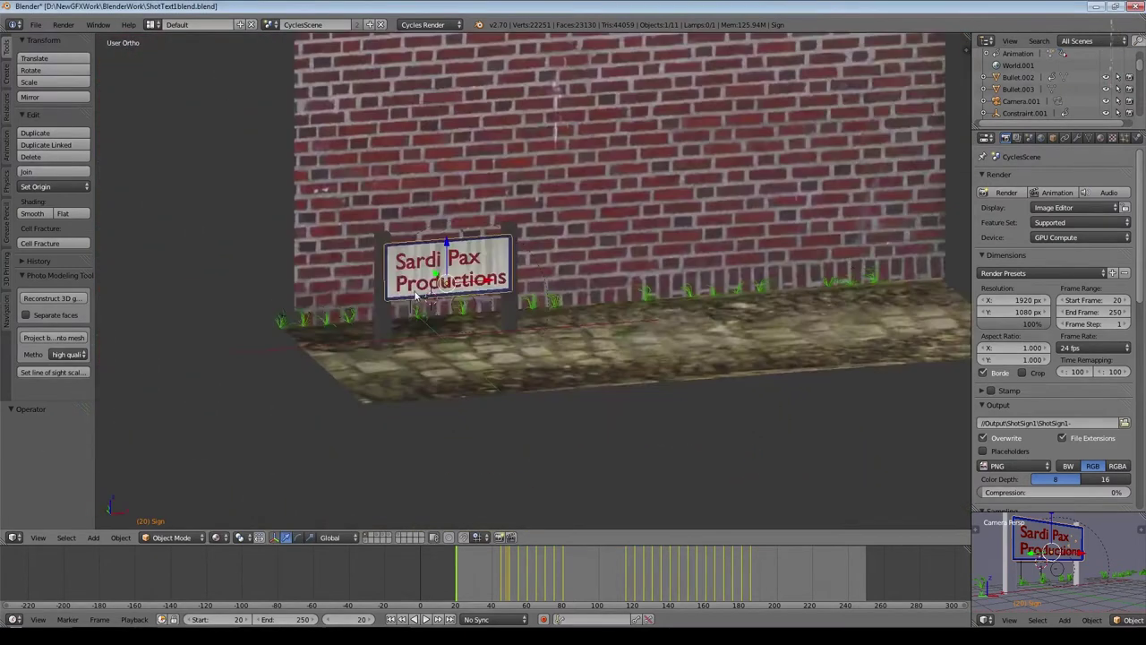
scroll(474, 312, "up", 3)
left_click(428, 618)
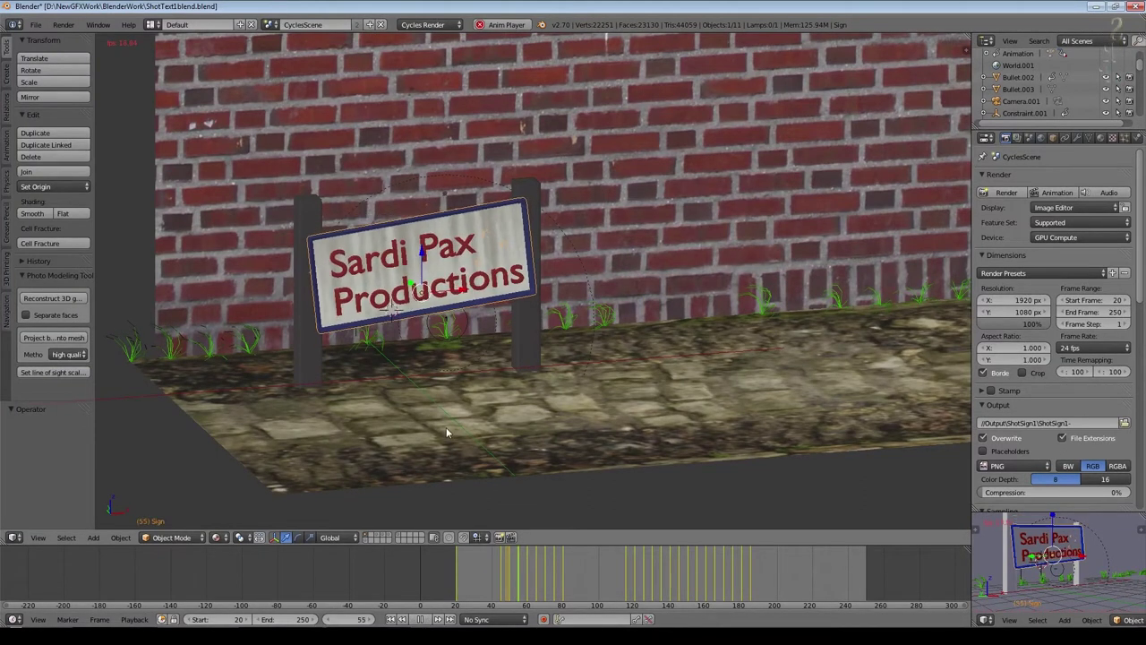
scroll(446, 426, "up", 3)
middle_click_drag(444, 422, 450, 421)
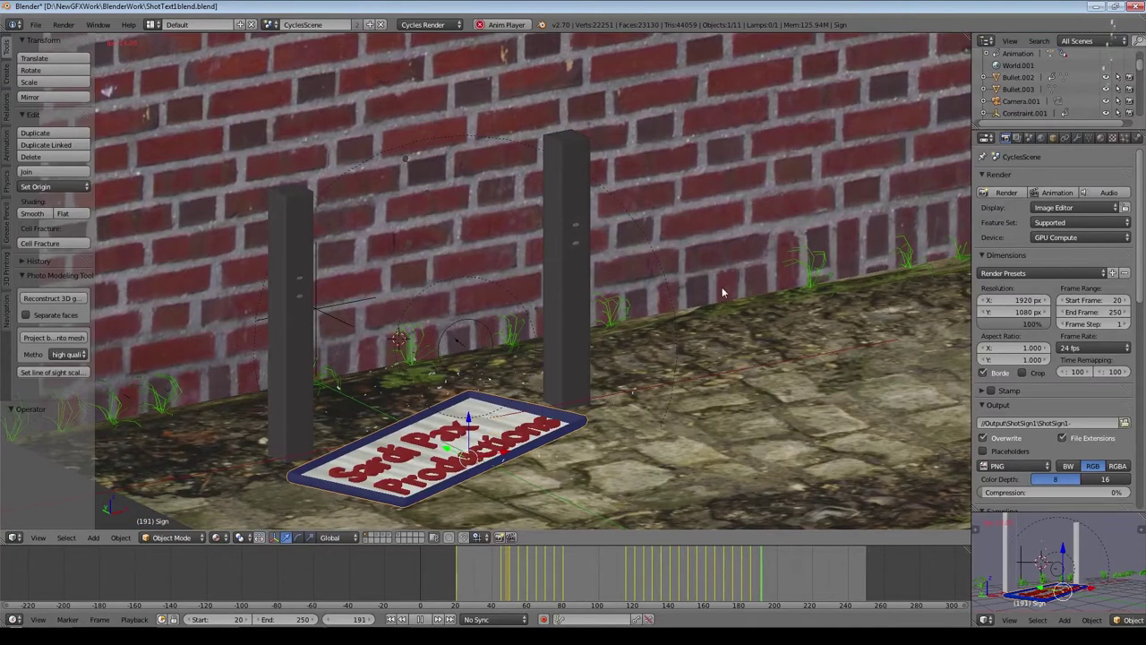
key("Escape")
Step: Switch to the empty ShotTut1.blend scene and add a text object at the 3D cursor
left_click(36, 24)
left_click(39, 39)
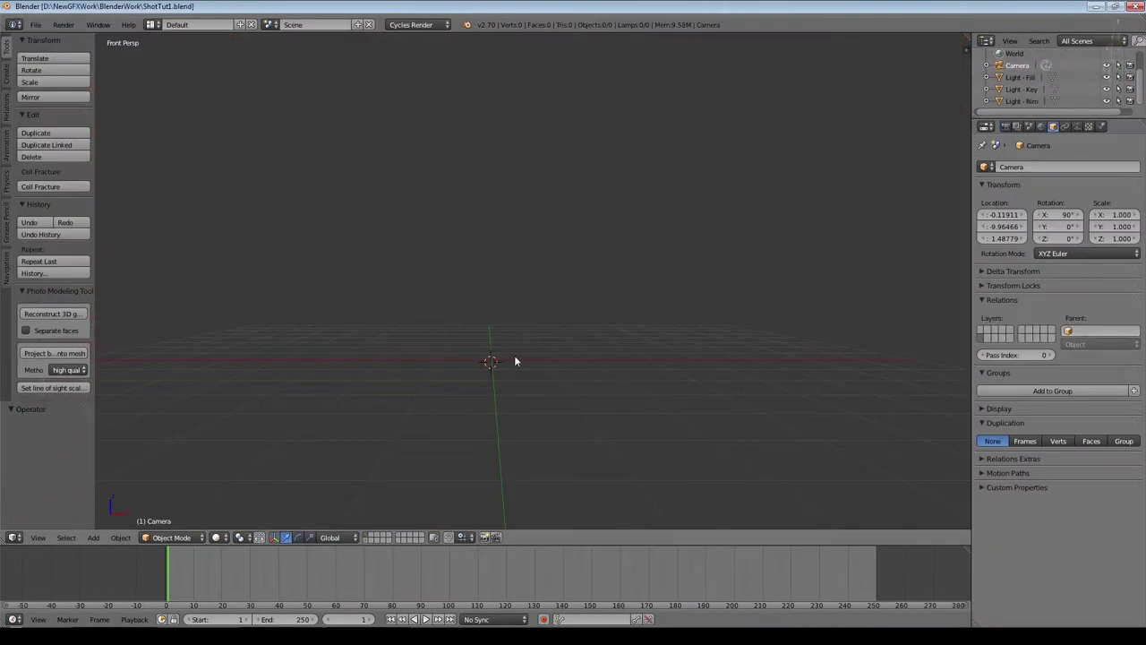
key("shift+a")
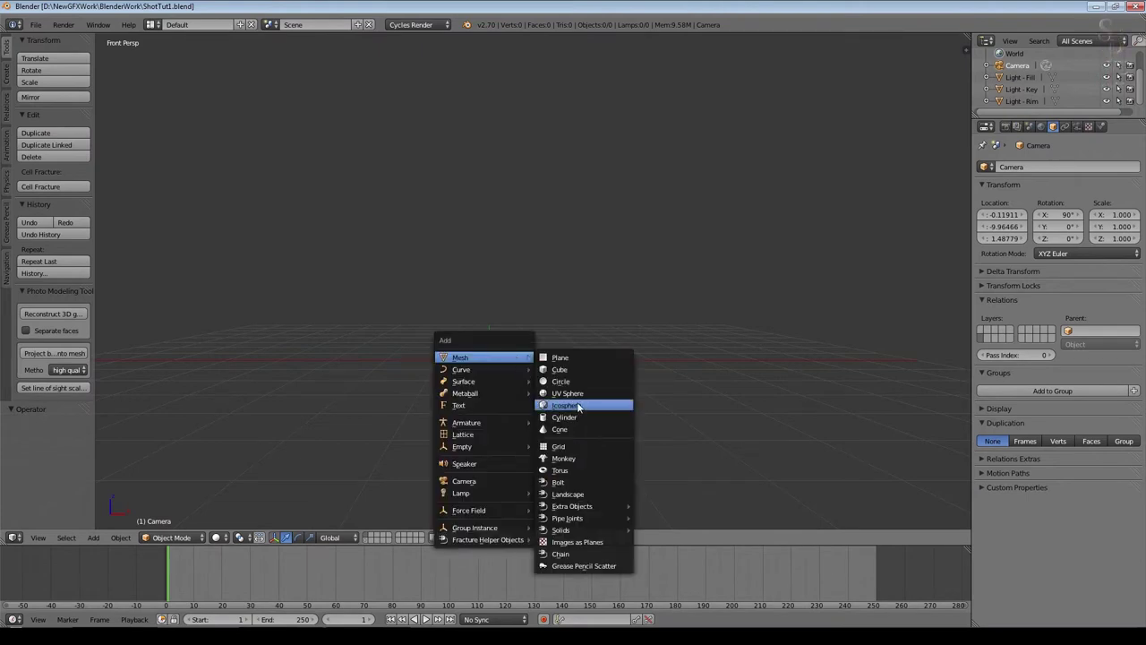
left_click(476, 407)
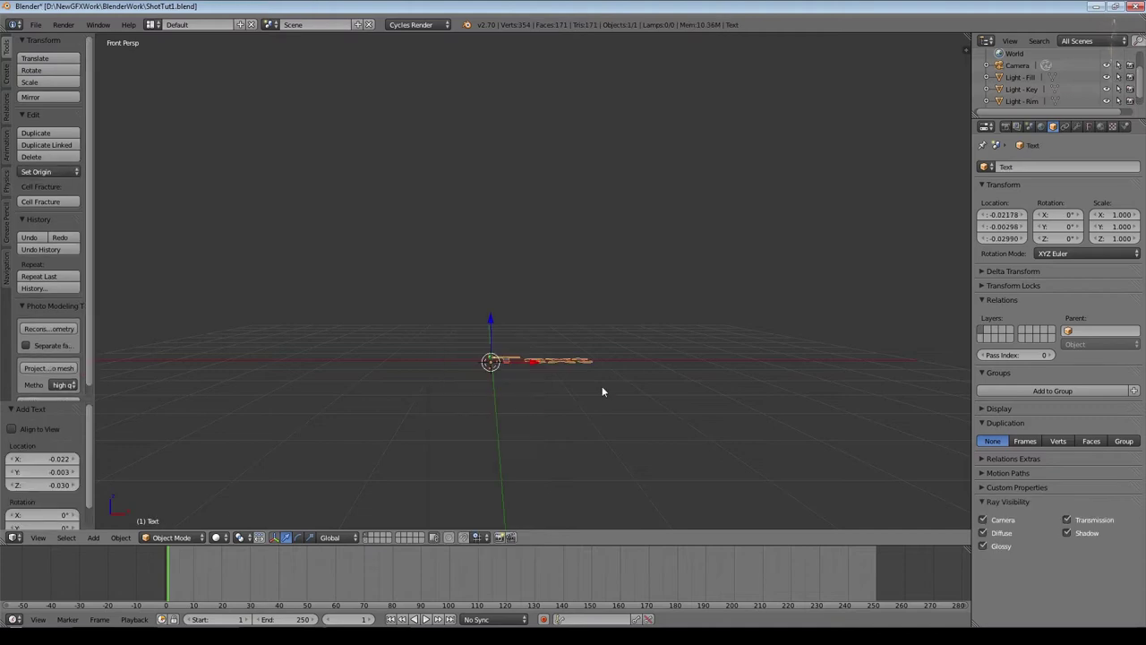
key("Tab")
key("Tab")
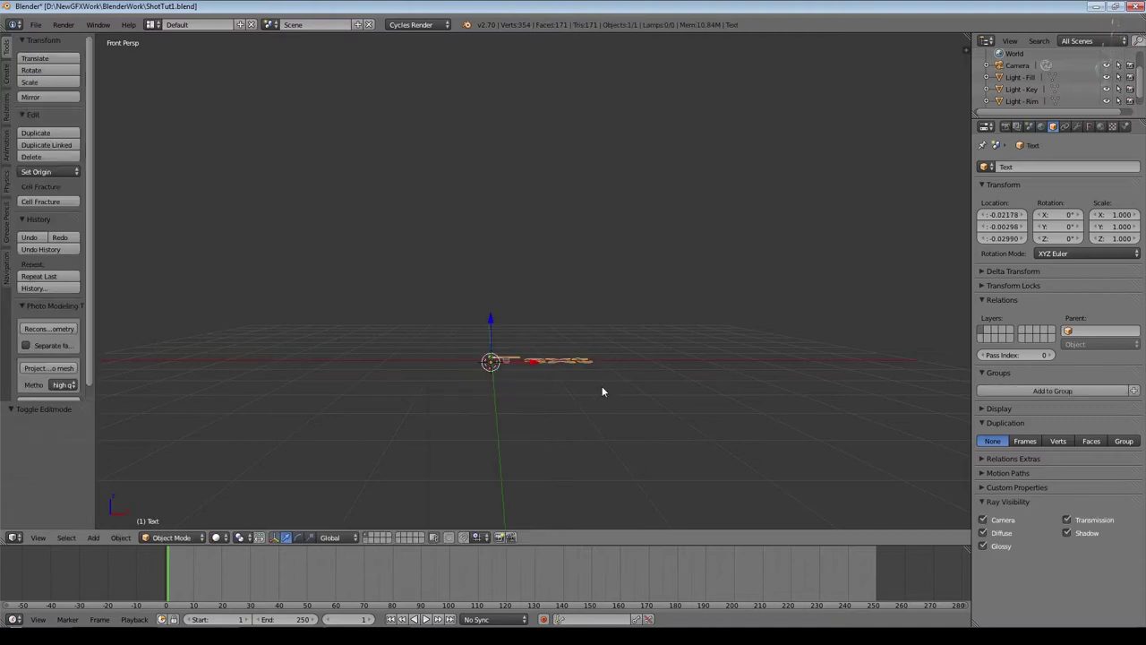
Step: Rotate the text object 90 degrees about the global X axis
key("r")
type("x")
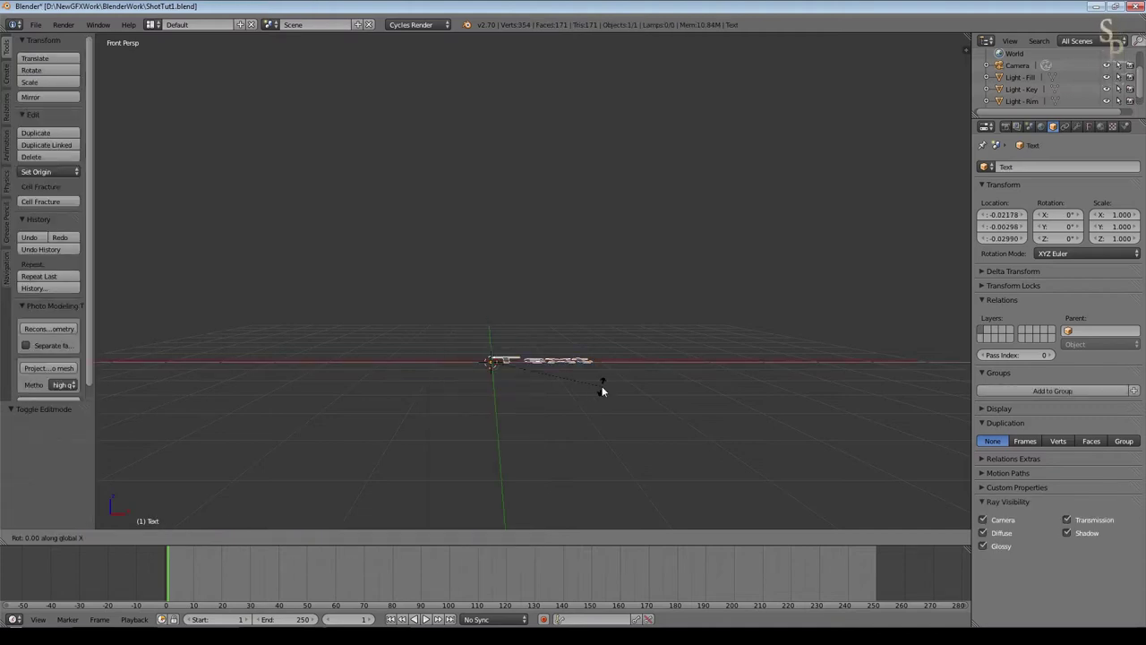
type("90")
key("Return")
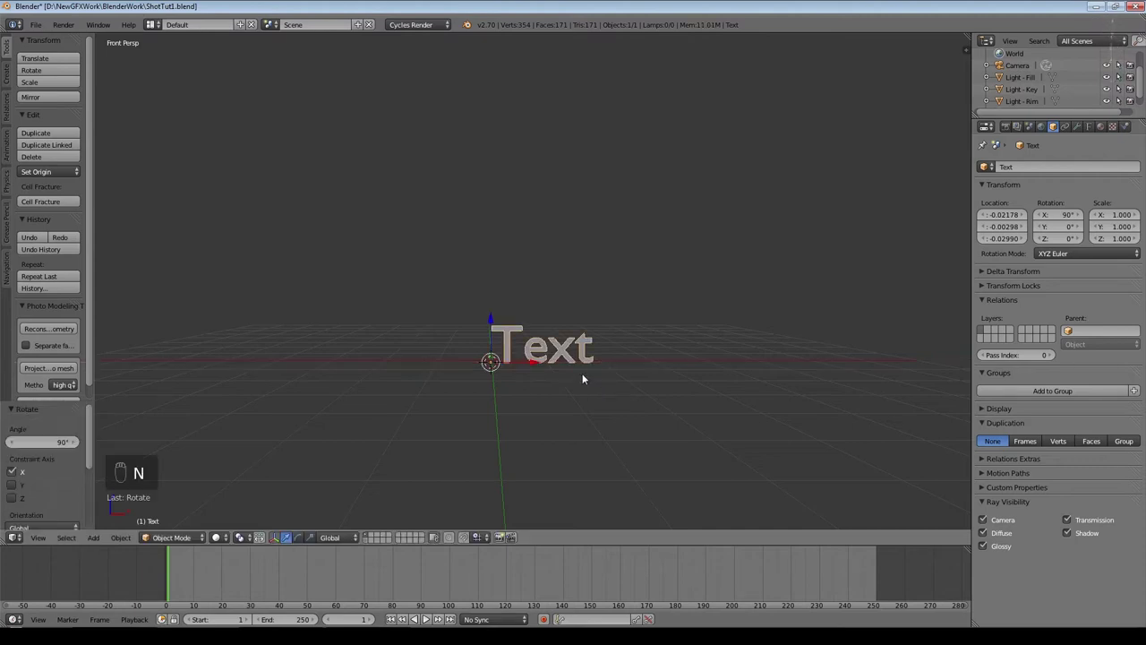
Step: Replace the default wording of the text object with "Sardi St"
key("Tab")
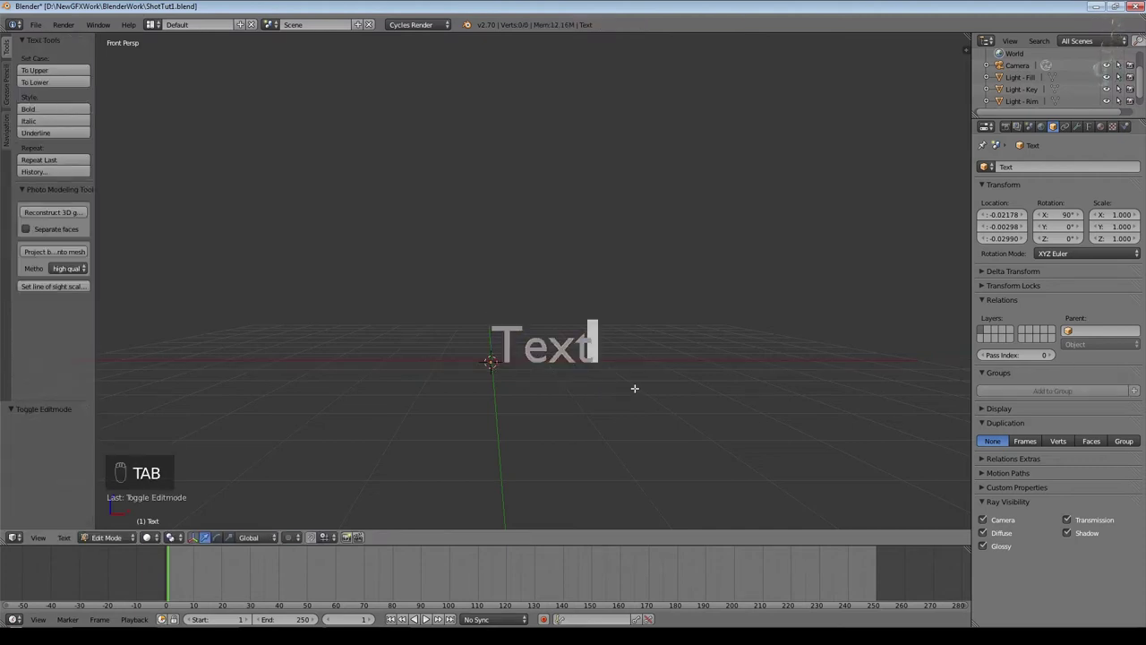
key("BackSpace")
key("BackSpace")
key("BackSpace")
key("BackSpace")
key("BackSpace")
key("BackSpace")
type("S")
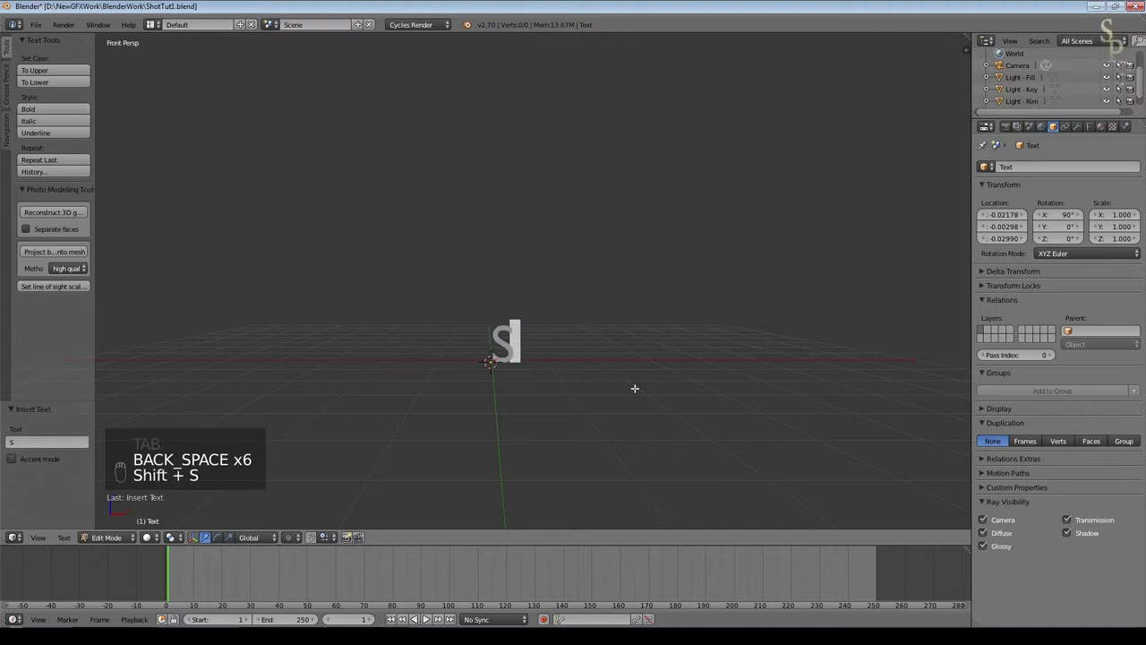
type("ardi St")
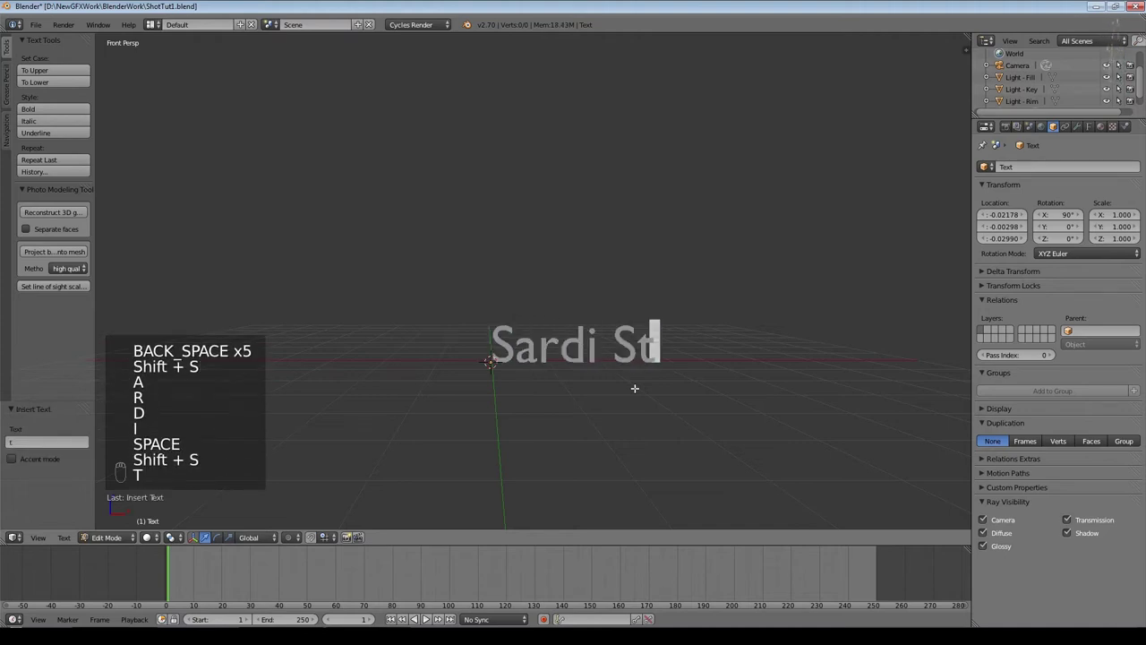
Step: Load JOKERMAN.TTF as the text's regular font and return to Object Mode
left_click(1089, 126)
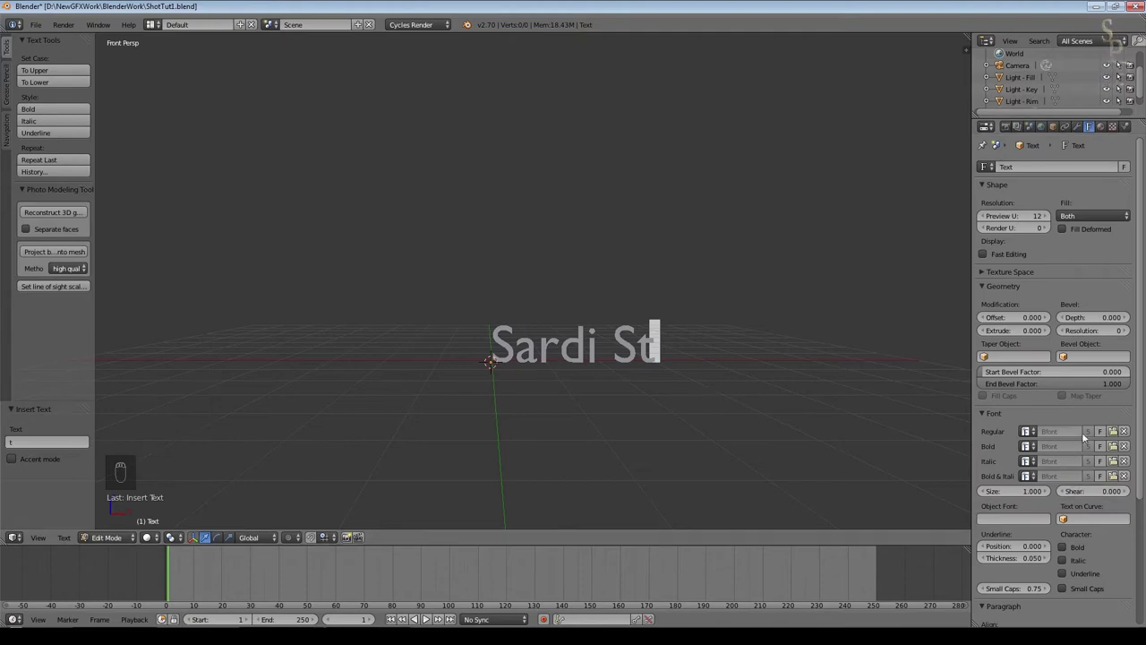
left_click(1113, 430)
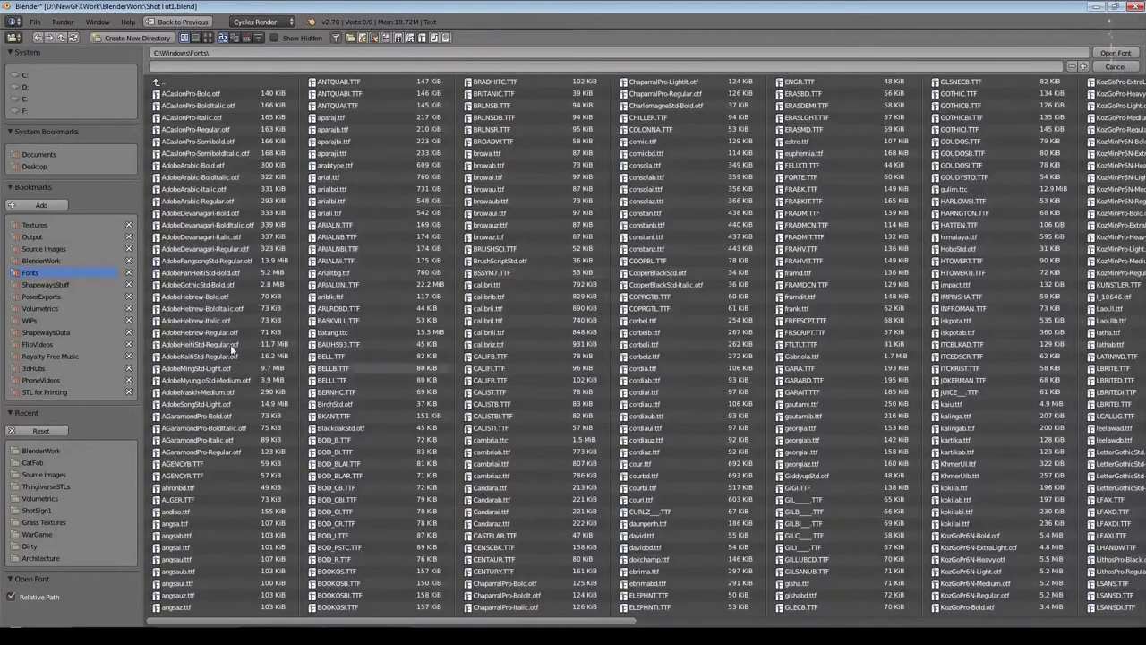
left_click(961, 381)
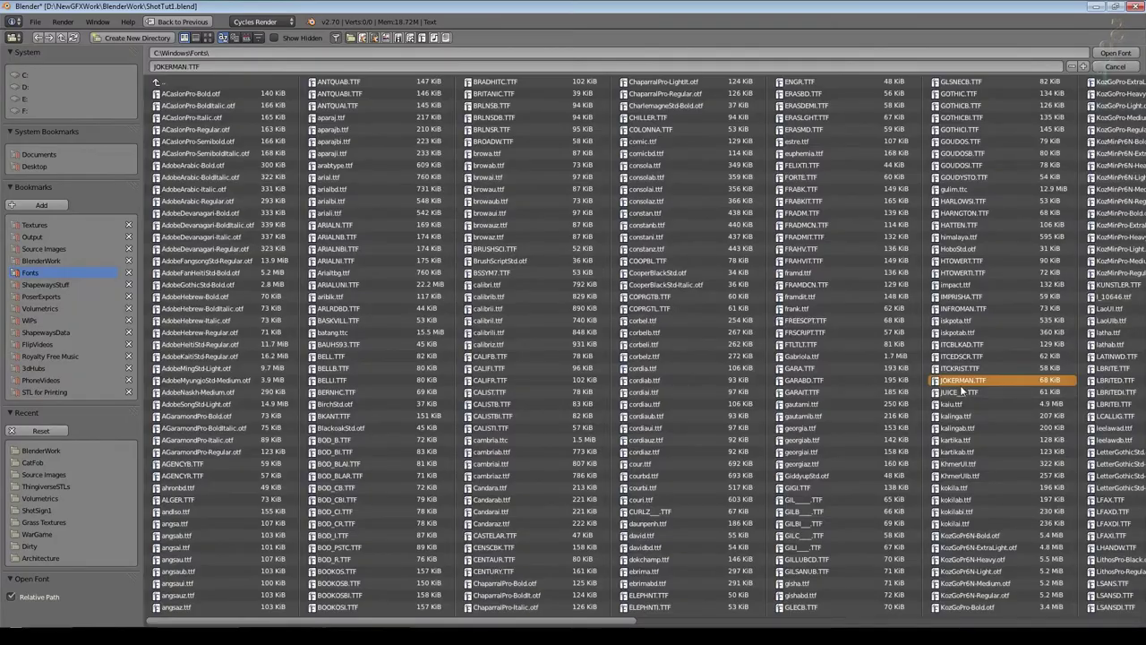
left_click(1115, 54)
scroll(682, 352, "up", 4)
key("Tab")
Step: Bevel the text with a depth of 0.002 and a resolution of 2
middle_click_drag(682, 352, 665, 458)
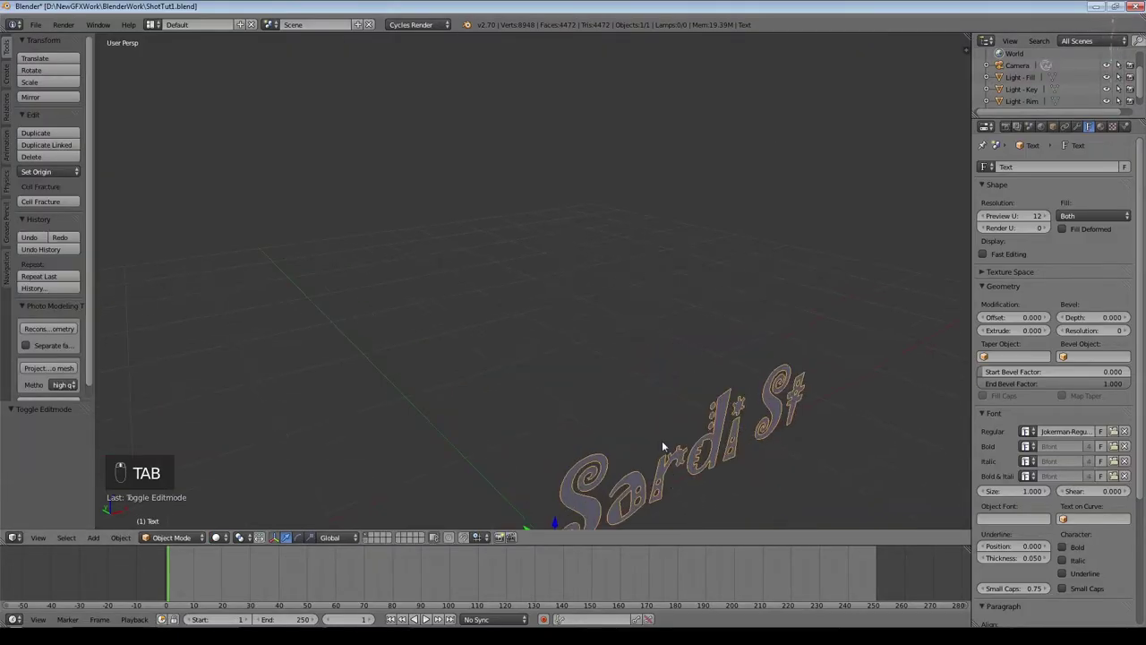
middle_click_drag(690, 510, 654, 318, "shift")
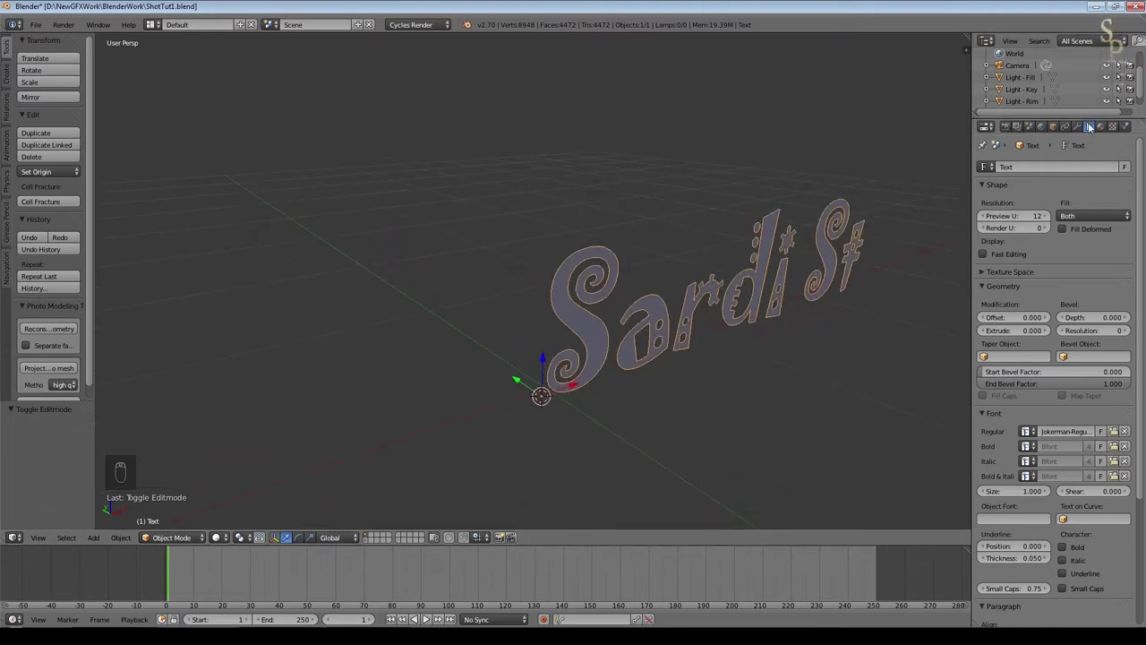
left_click(1125, 318)
left_click(1125, 318)
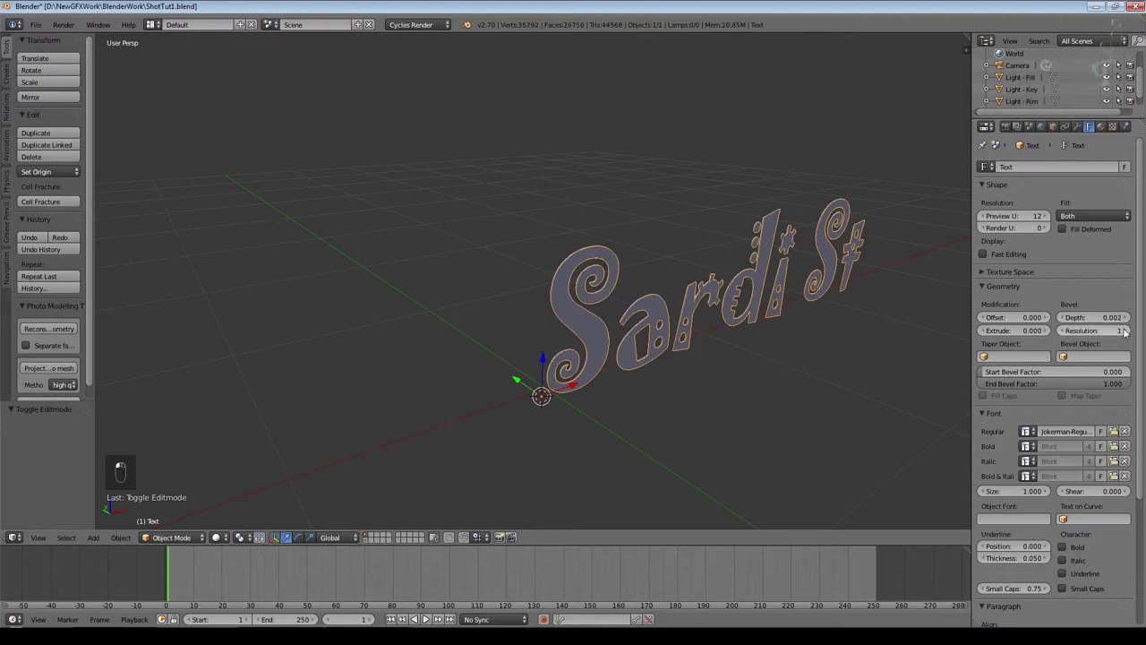
scroll(634, 324, "up", 3)
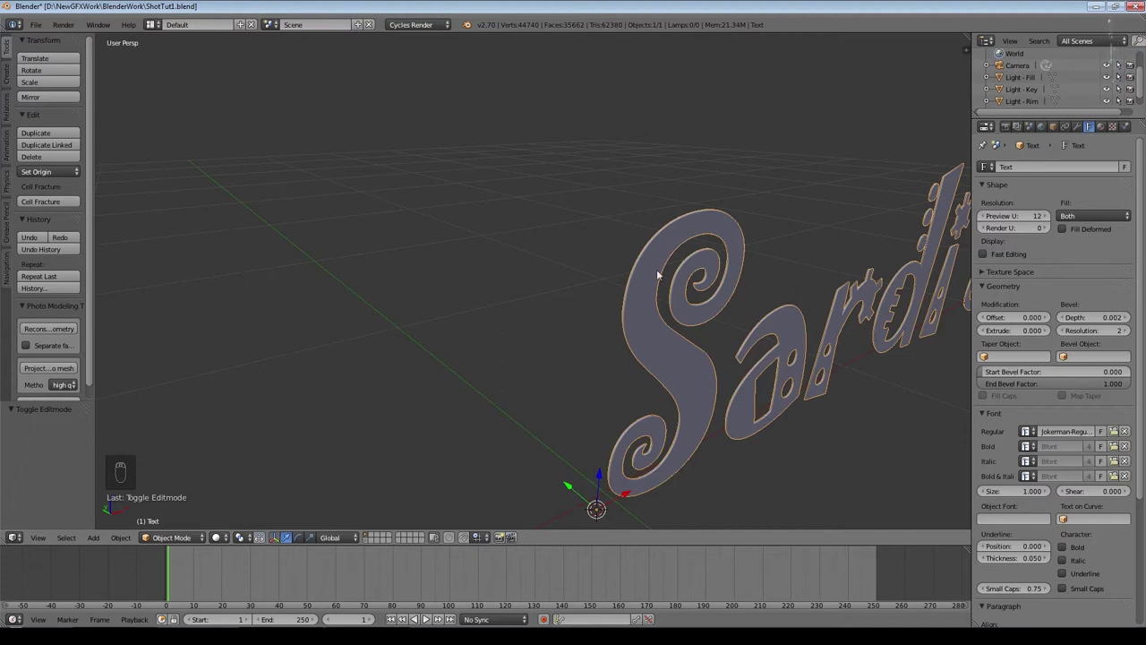
scroll(683, 299, "up", 2)
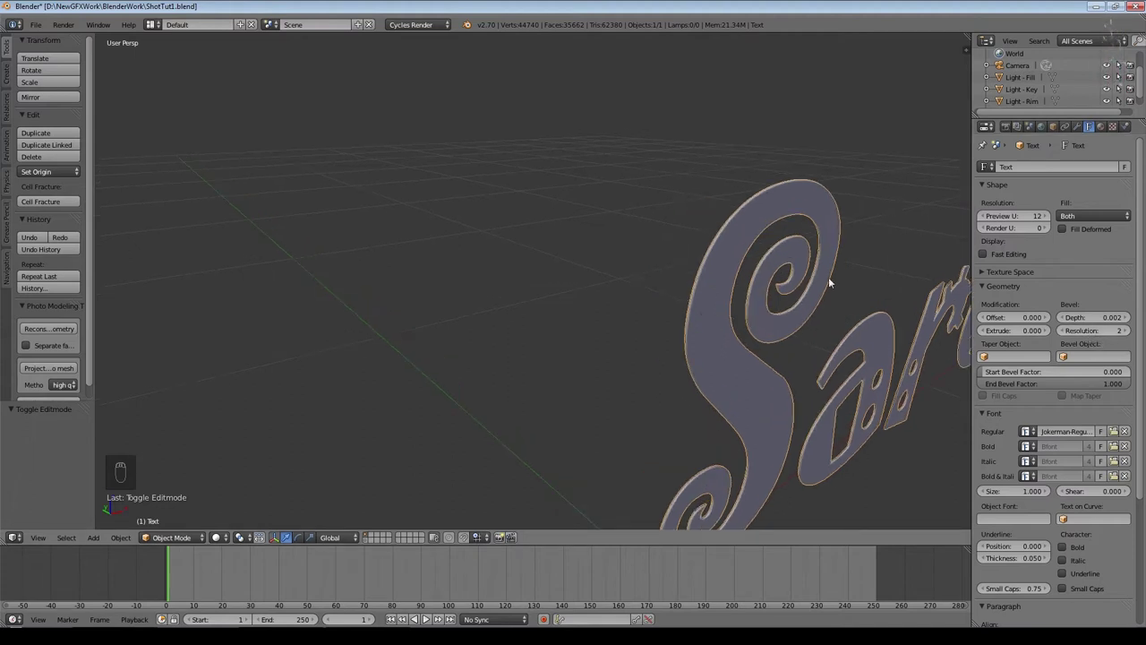
Step: Set the text's extrude value to 0.021 to give the letters thickness
left_click(1048, 330)
left_click(1048, 331)
left_click(1048, 331)
left_click(1048, 330)
left_click(1048, 331)
left_click(1048, 330)
left_click(1047, 331)
Step: Convert the extruded text object into a mesh
middle_click_drag(842, 367, 430, 305)
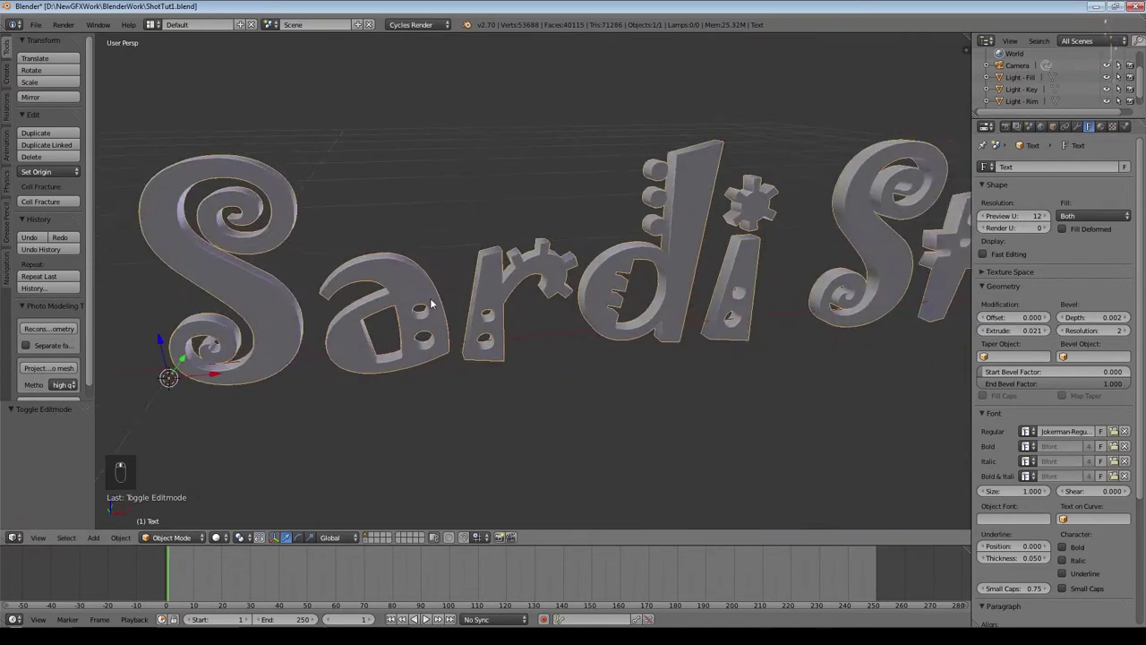
scroll(433, 306, "down", 5)
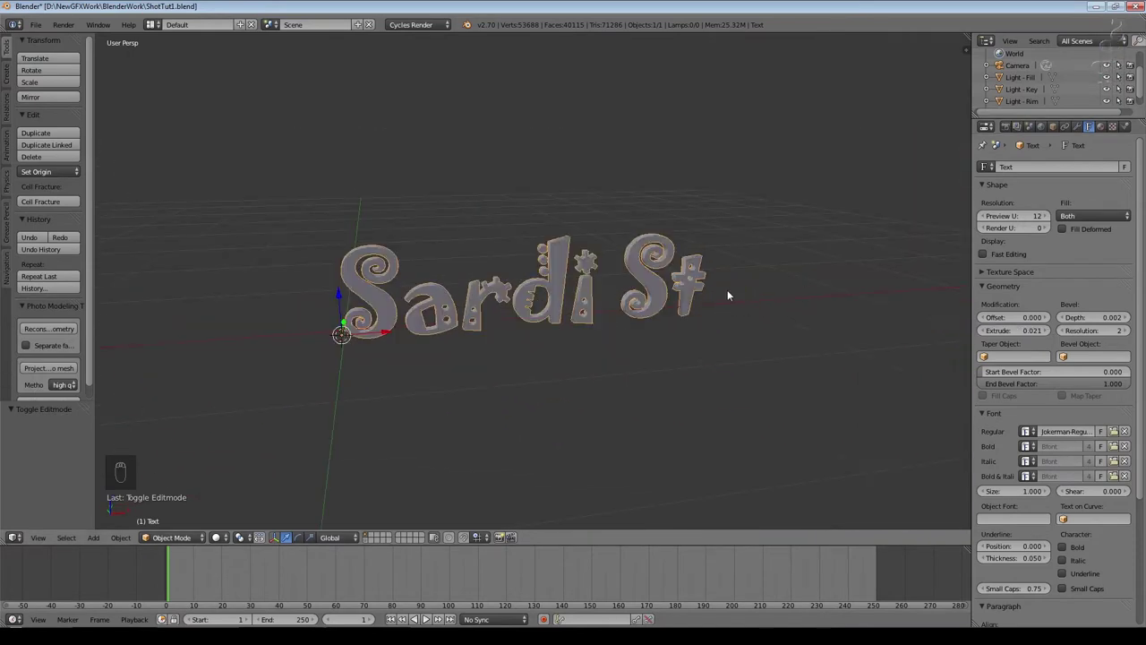
key("alt+c")
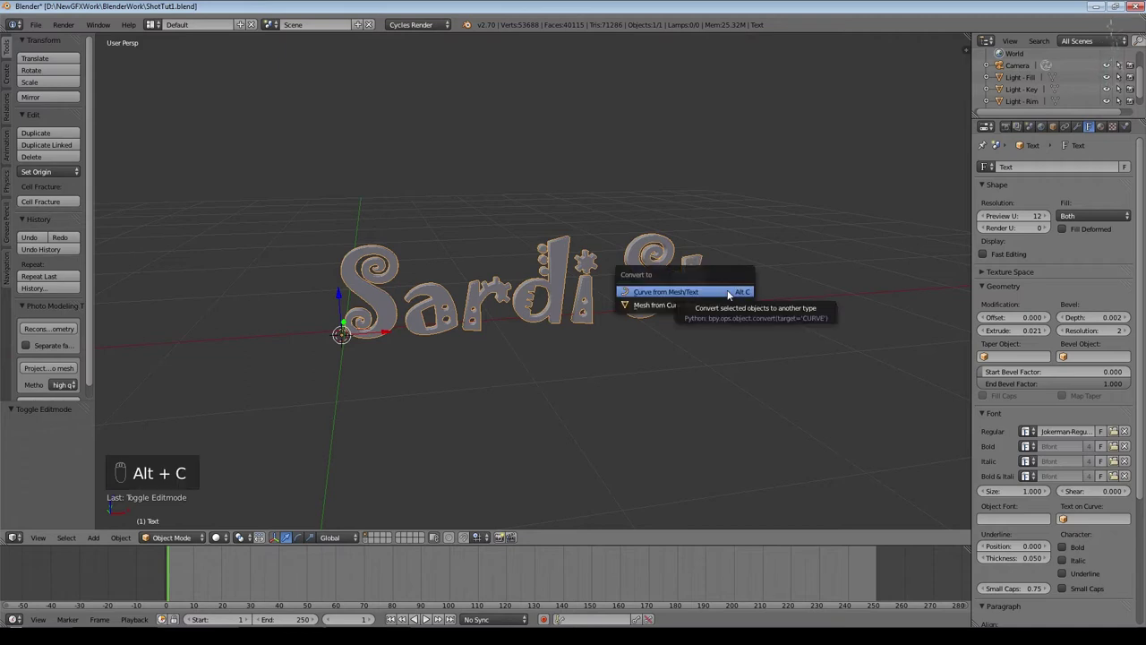
left_click(686, 305)
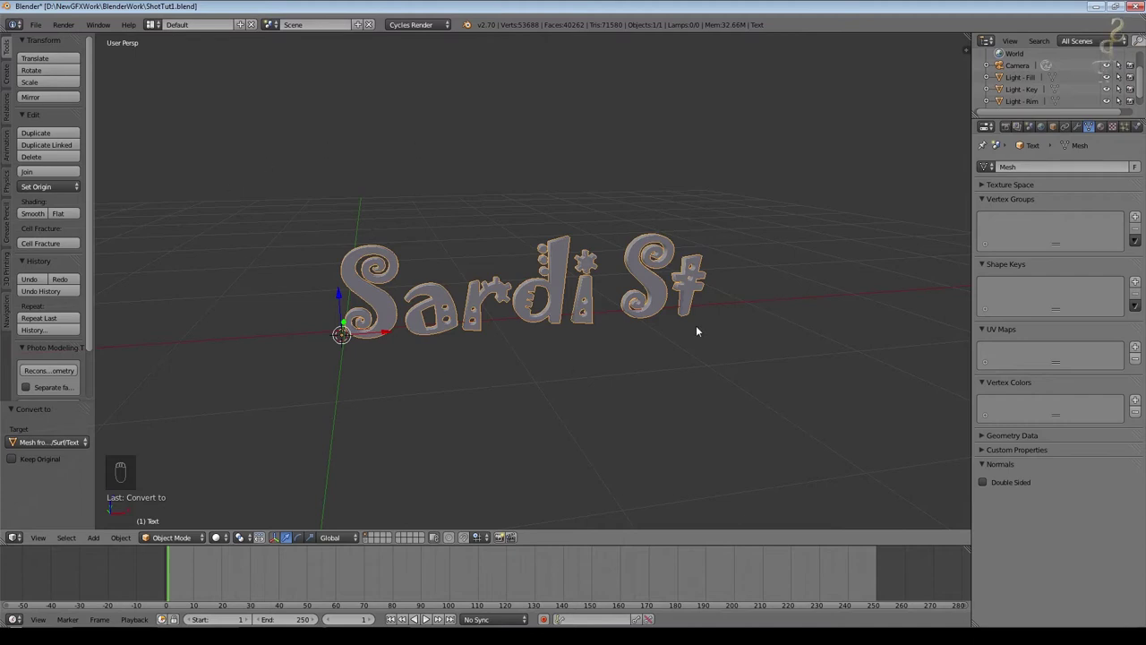
Step: Remove doubles from all vertices of the text mesh and return to Object Mode
key("Tab")
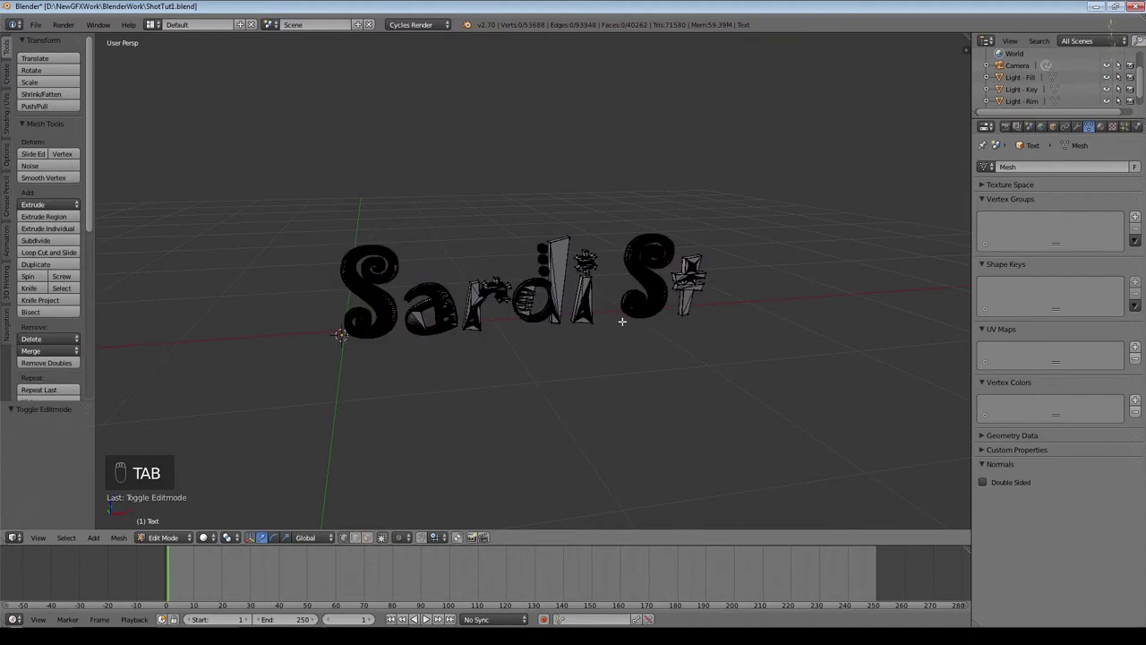
key("a")
key("a")
key("a")
key("a")
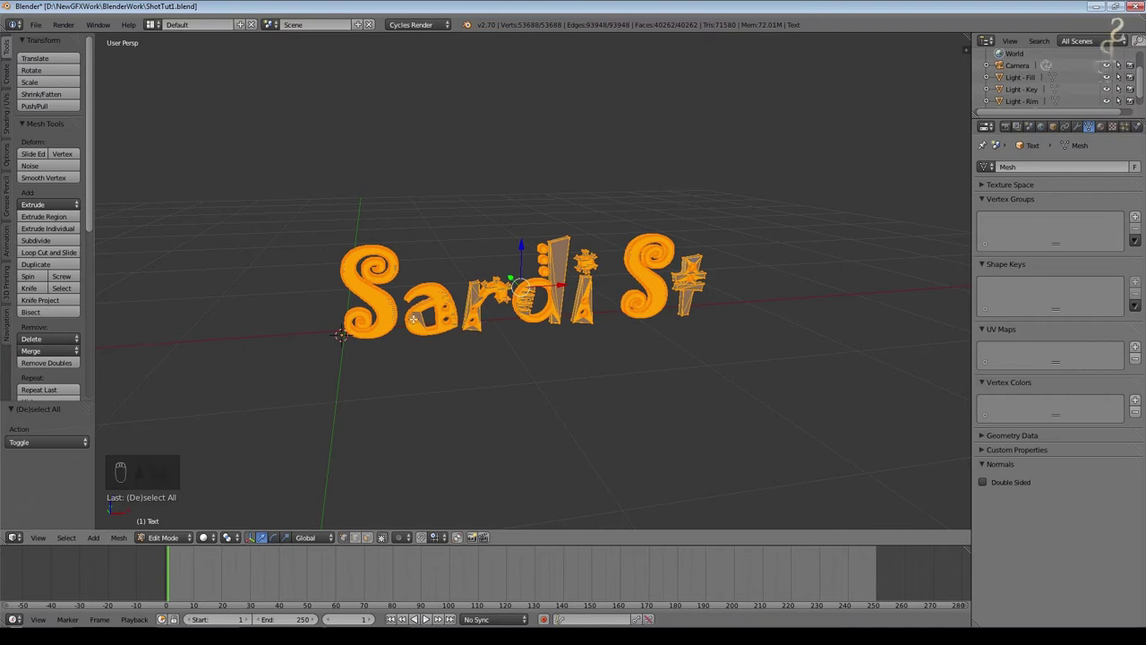
left_click(55, 368)
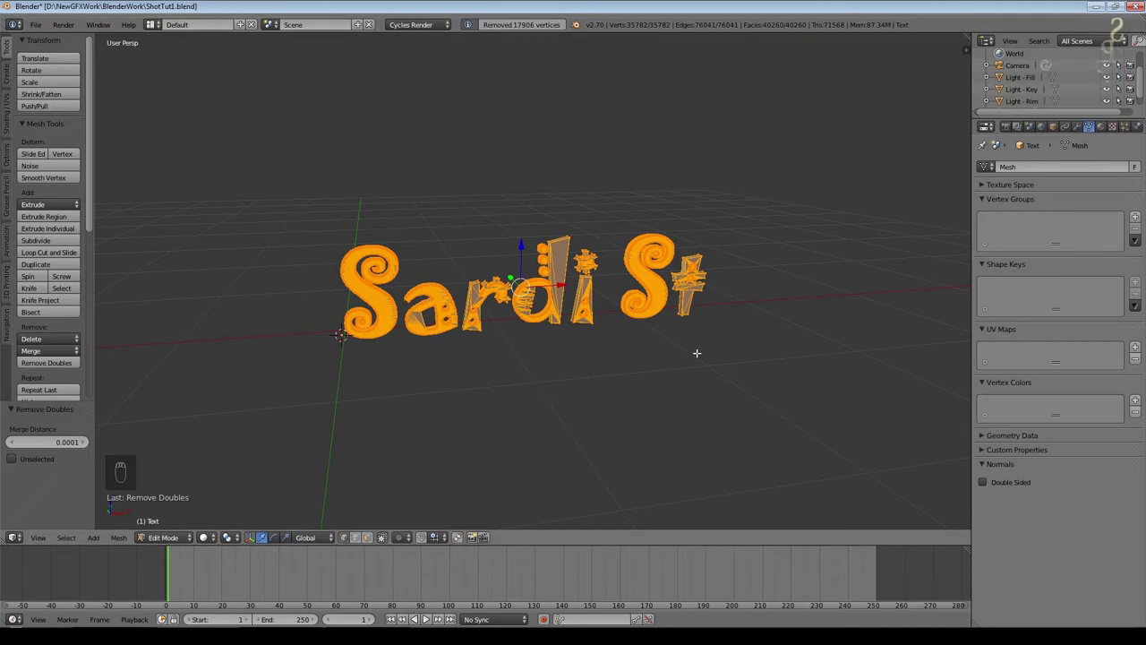
key("Tab")
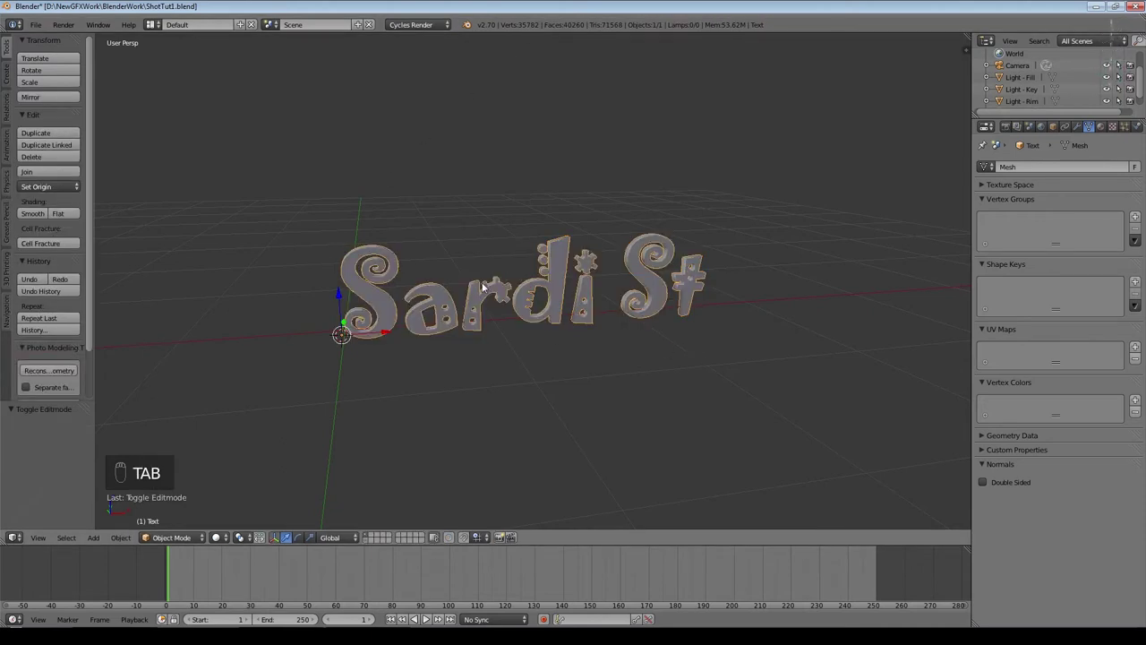
Step: Give the text mesh a new red diffuse material and a matching red viewport color
left_click(1101, 126)
left_click(1026, 210)
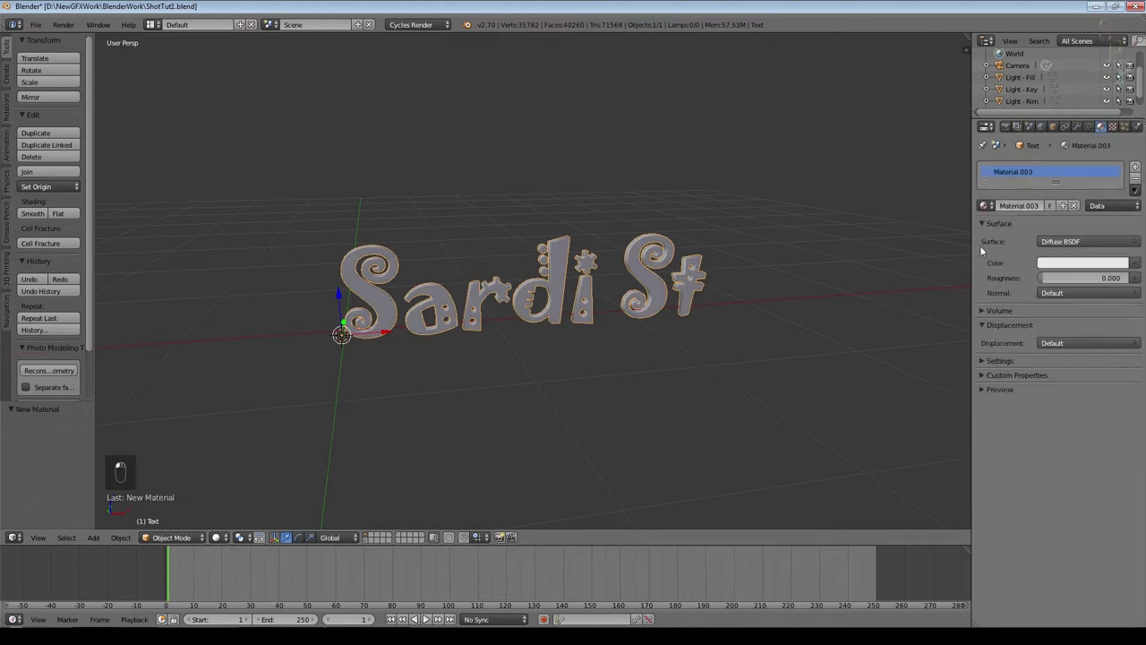
left_click(1076, 267)
left_click_drag(1068, 168, 1064, 183)
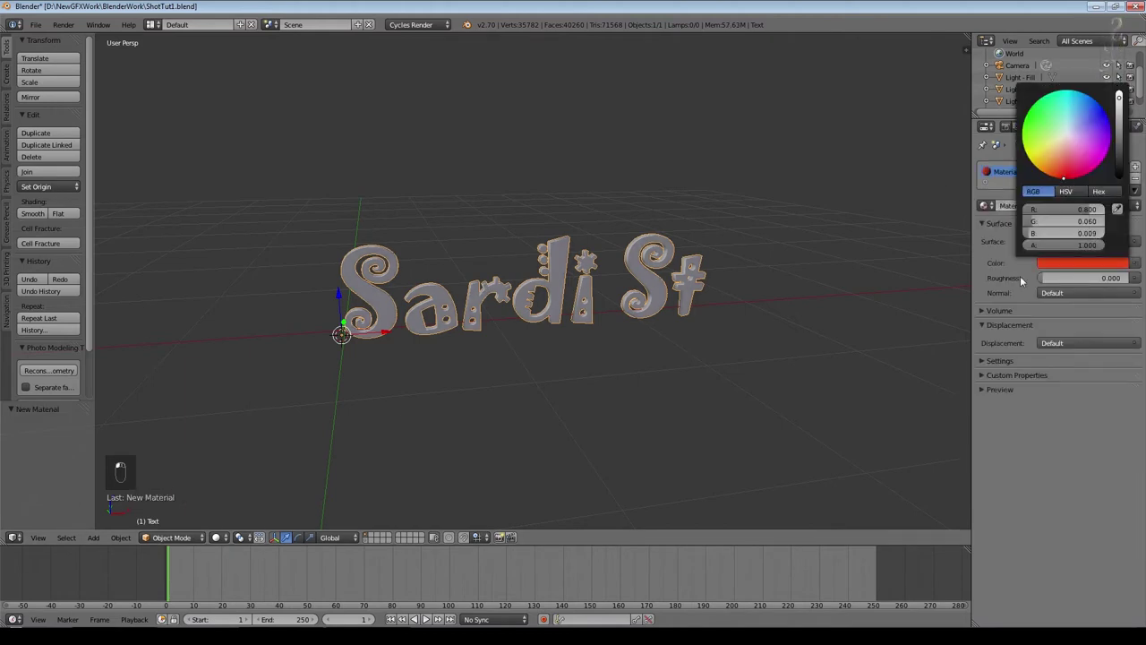
left_click(994, 360)
Step: Move the text mesh up about 1.018 units along the Z axis
middle_click_drag(617, 354, 558, 352)
left_click_drag(380, 339, 267, 354)
left_click_drag(233, 318, 179, 128)
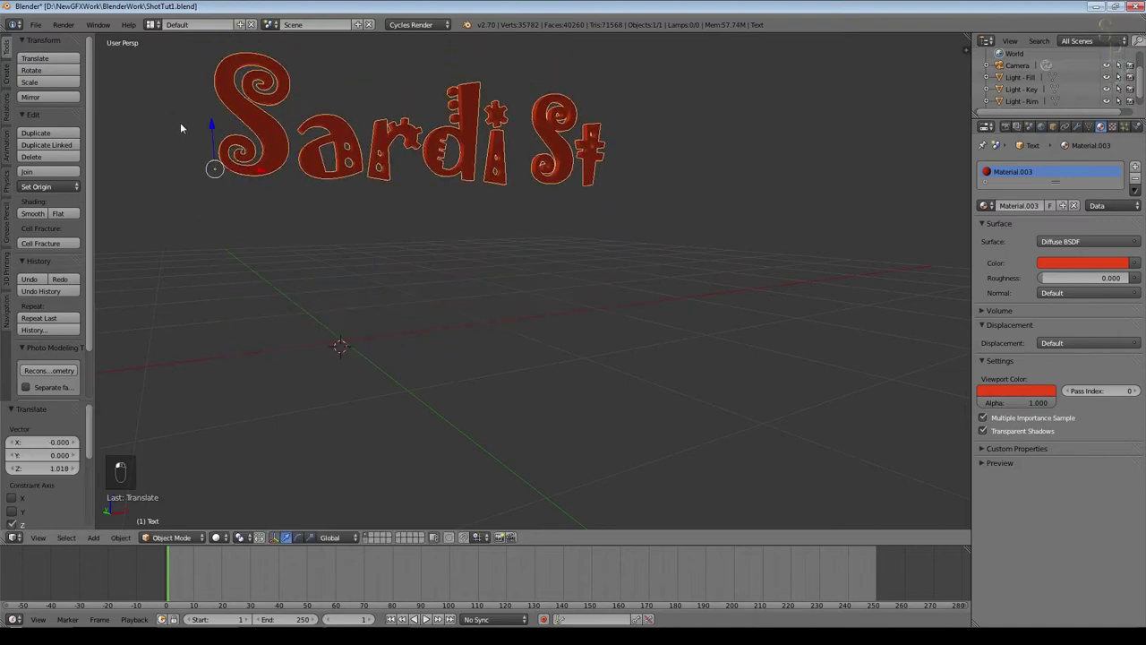
Step: Add a plane mesh at the 3D cursor below the text
middle_click_drag(460, 320, 576, 301)
key("shift+a")
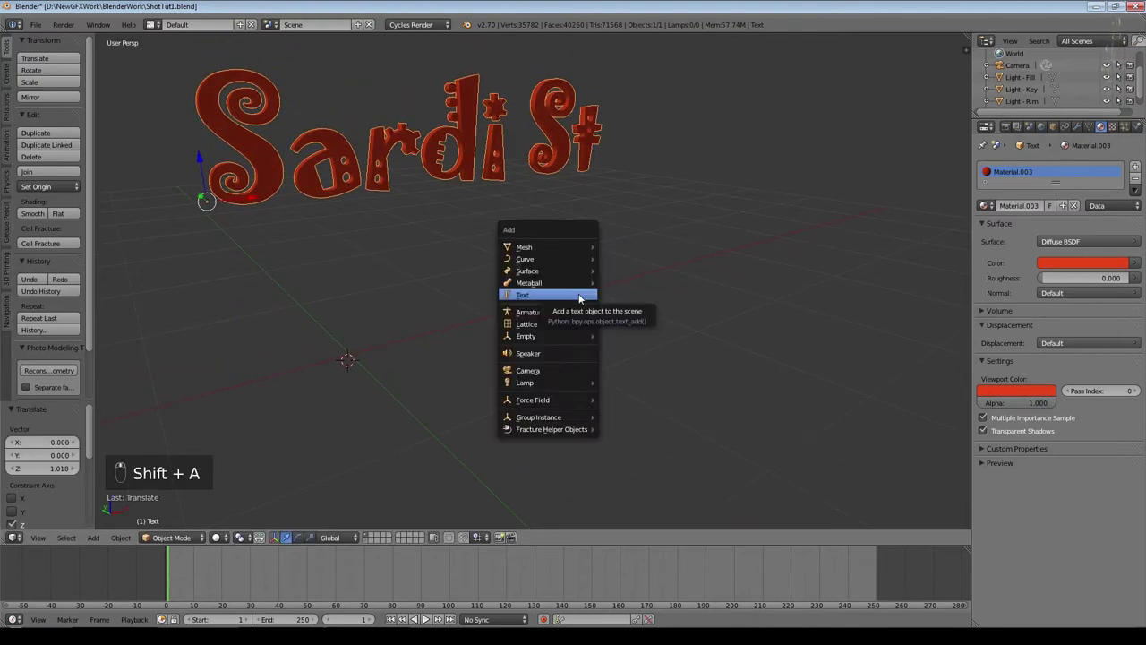
mouse_move(547, 247)
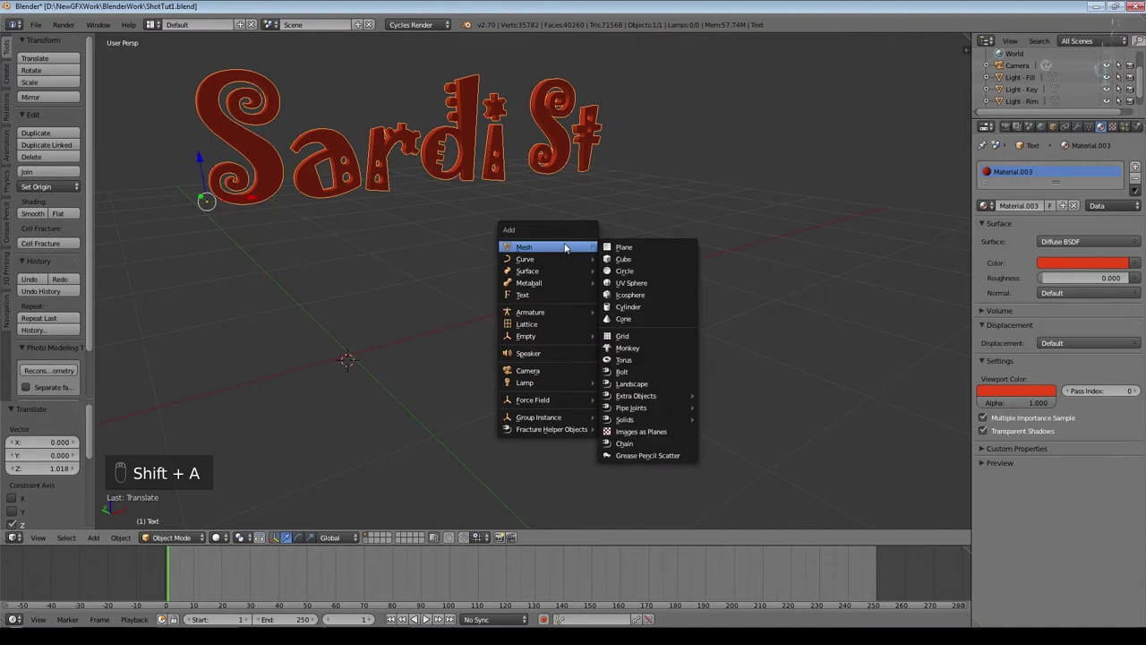
left_click(627, 248)
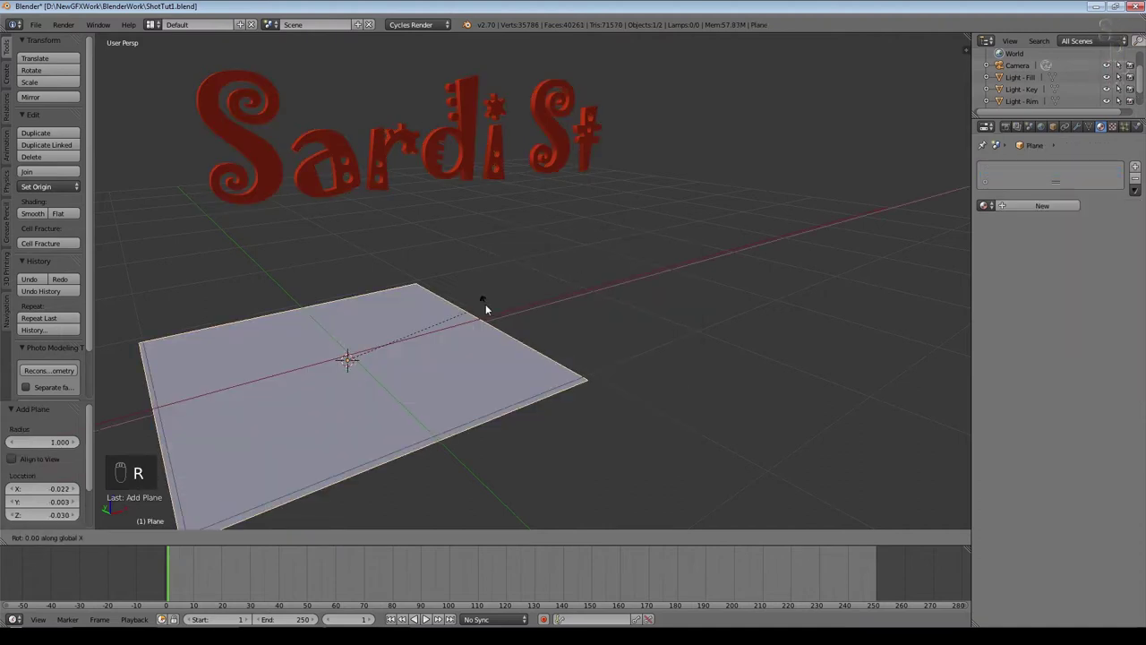
Step: Rotate the plane 90 degrees about the X axis so it stands upright
key("r")
key("x")
key("9")
key("0")
key("Return")
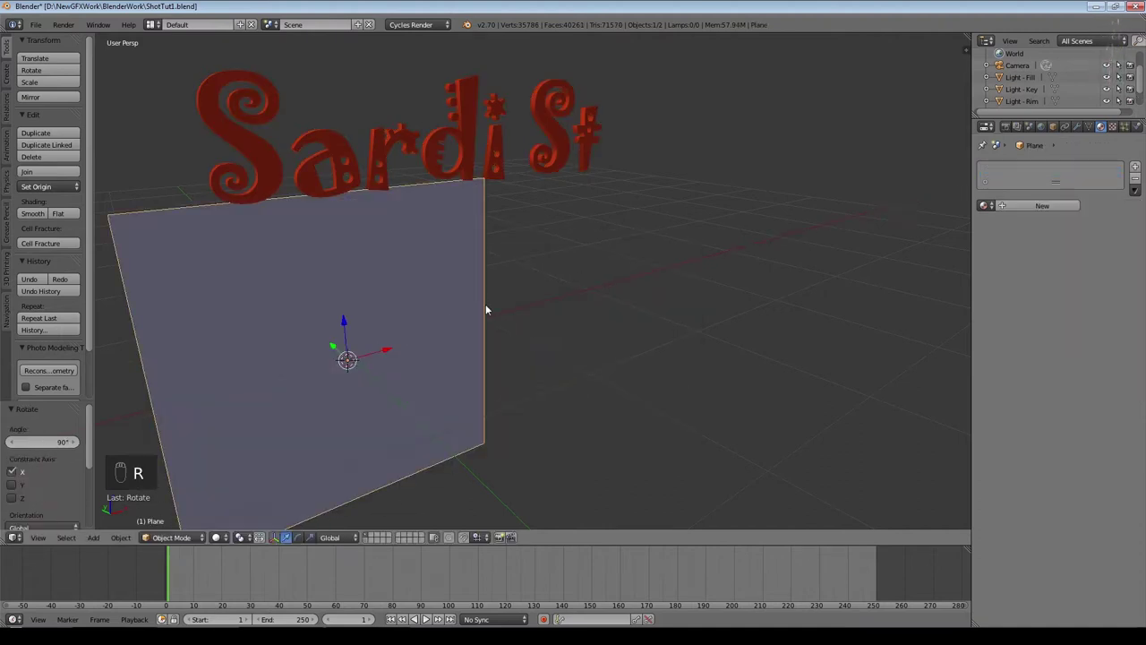
Step: Move the plane behind the lettering, by about 0.760 in X, 0.295 in Y and 1.101 in Z
key("KP_1")
key("KP_5")
key("KP_8")
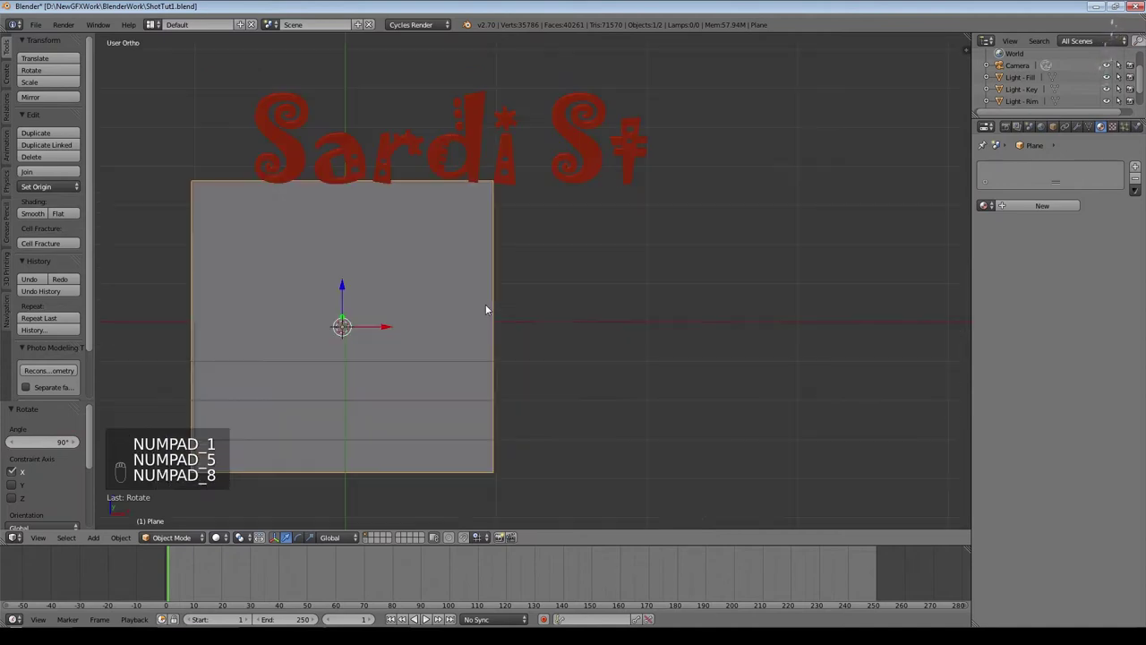
middle_click_drag(667, 304, 725, 417, "shift")
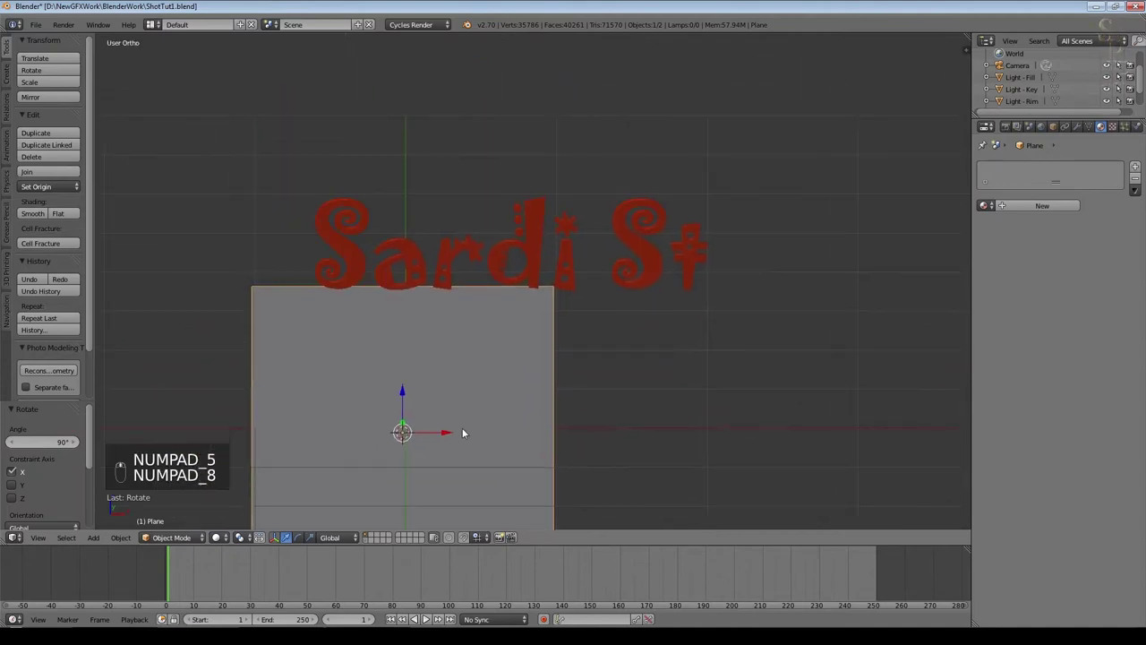
key("g")
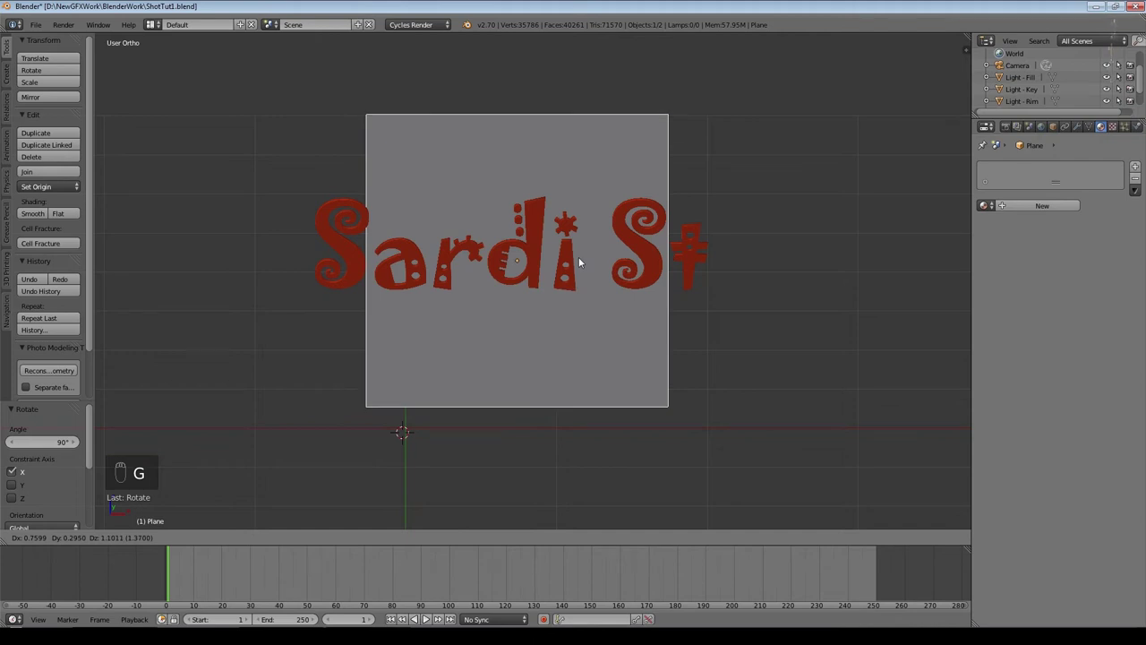
left_click(578, 258)
Step: Widen the plane along X, shift it about -0.047 along X and scale it down along Z to frame the lettering
key("s")
key("x")
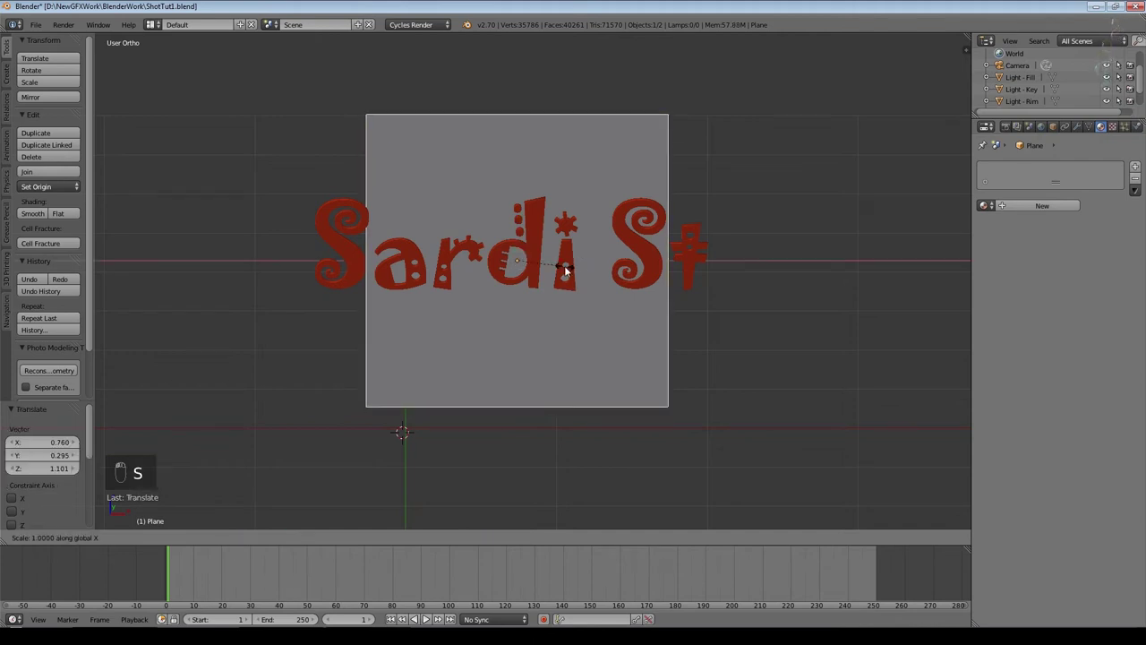
left_click(598, 266)
left_click_drag(566, 262, 559, 262)
key("s")
Step: Scale the plane by about 0.918 along X and move it along Y up against the back of the lettering
key("s")
key("z")
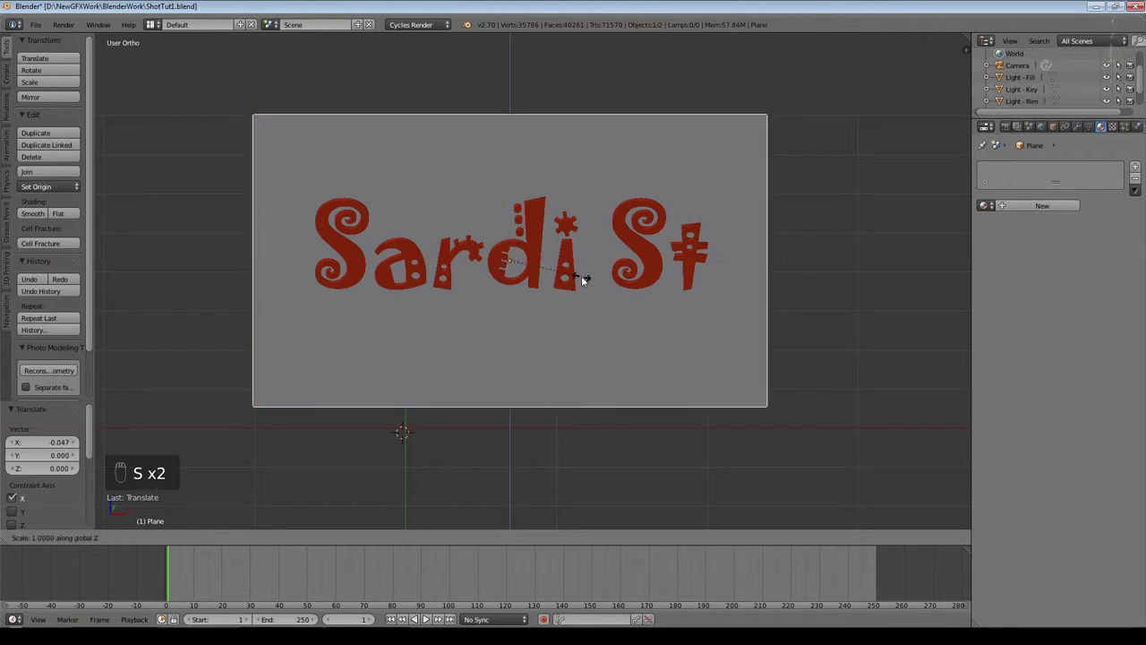
key("s")
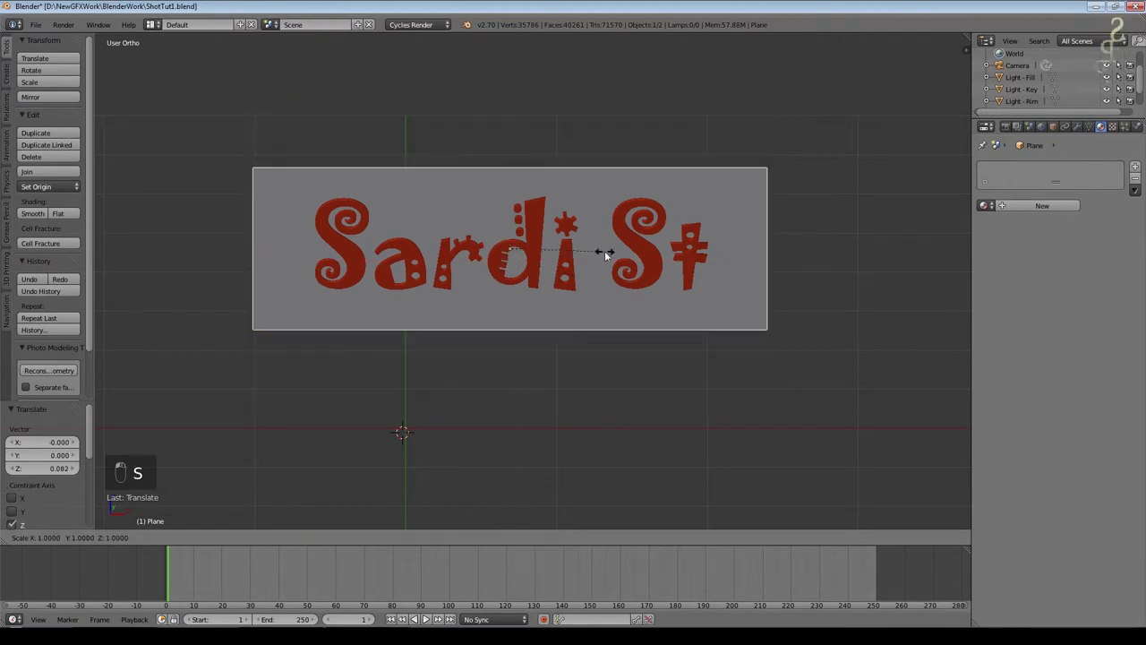
key("x")
left_click(596, 251)
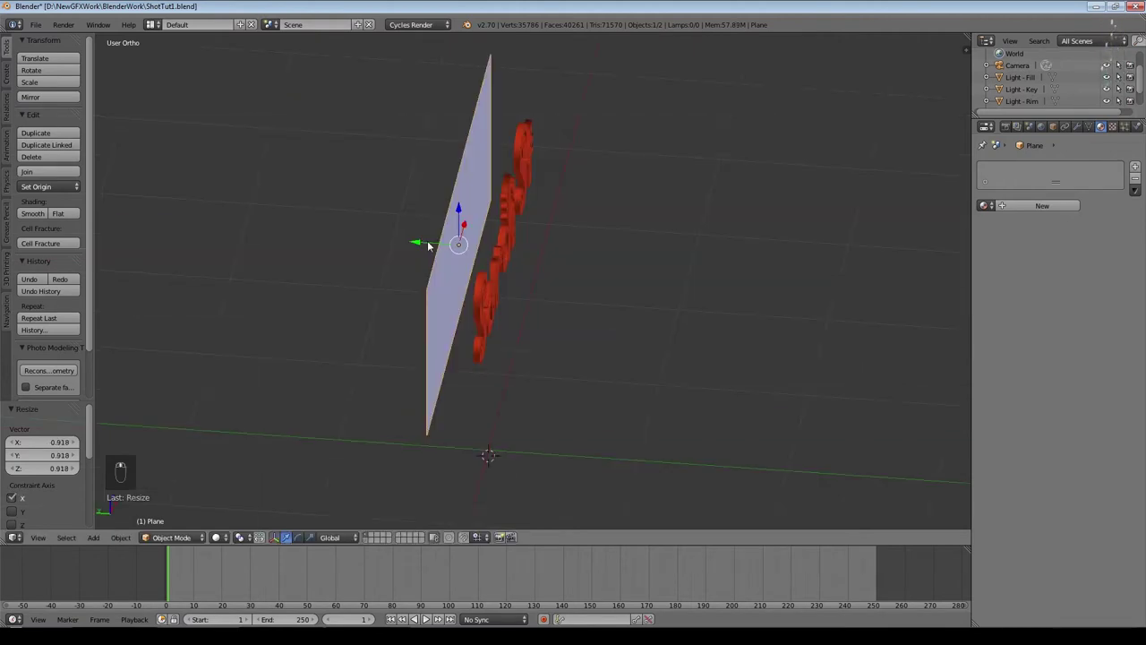
left_click_drag(428, 243, 455, 242)
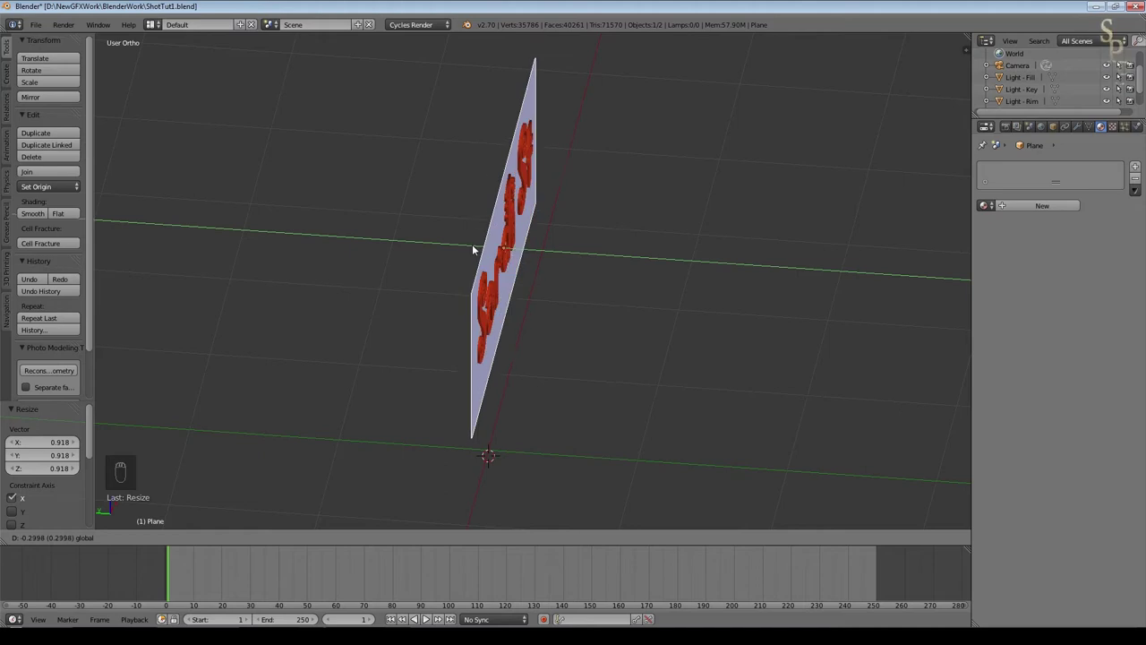
left_click(469, 243)
Step: Extrude the plane's face backwards along Y to turn it into a thick sign board
middle_click_drag(528, 274, 643, 253)
key("Tab")
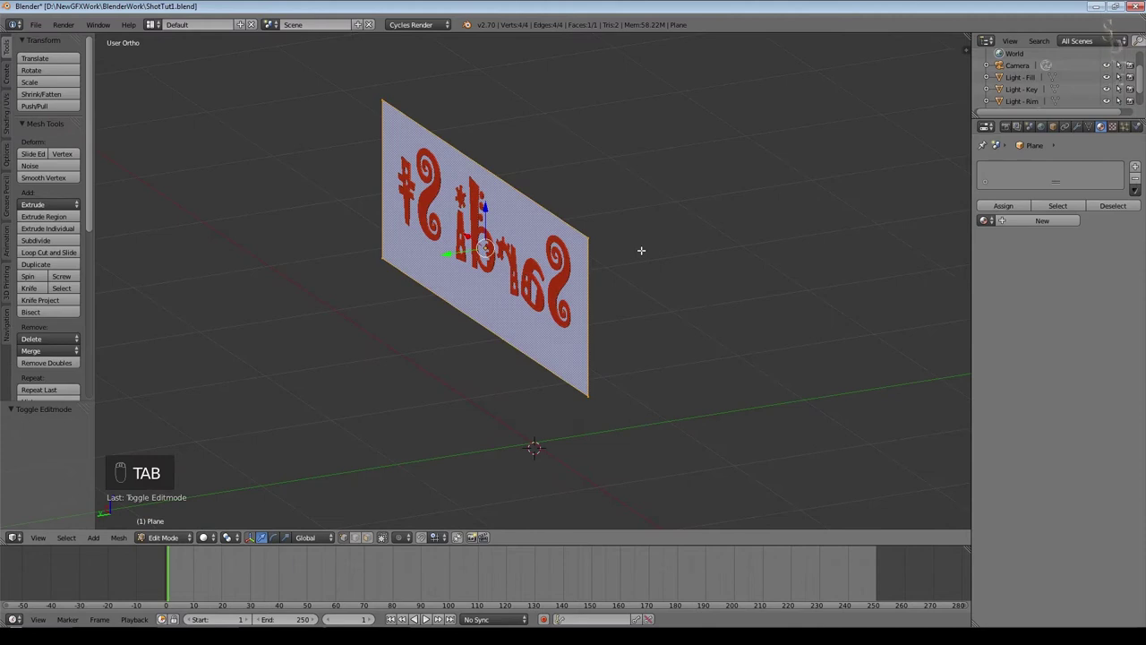
key("e")
right_click(641, 249)
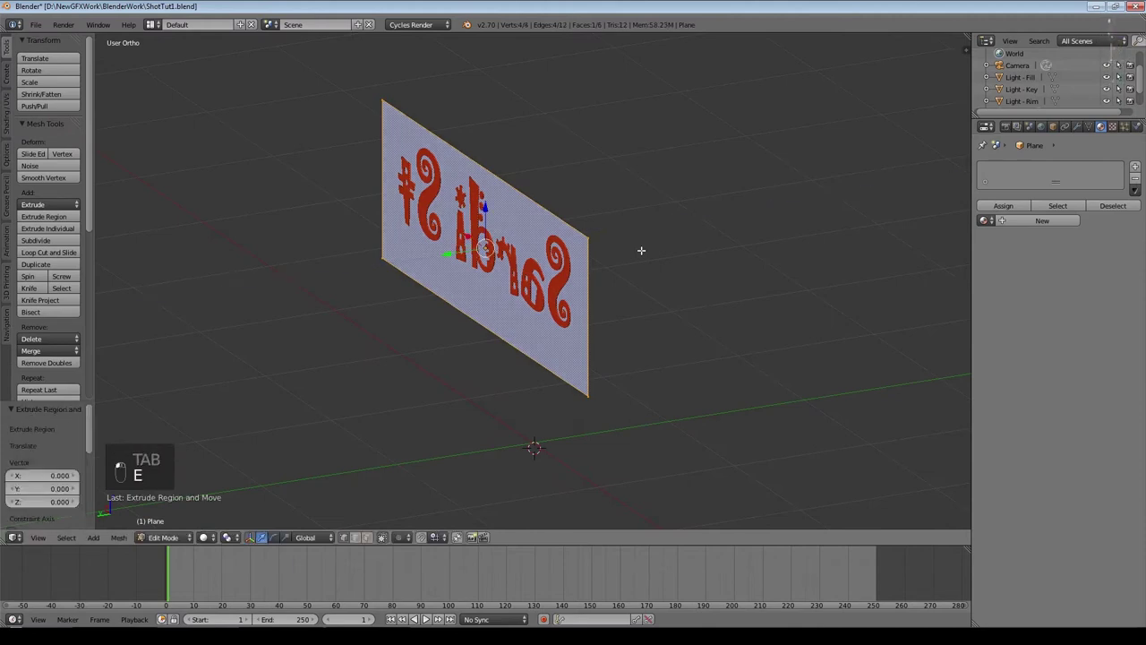
key("g")
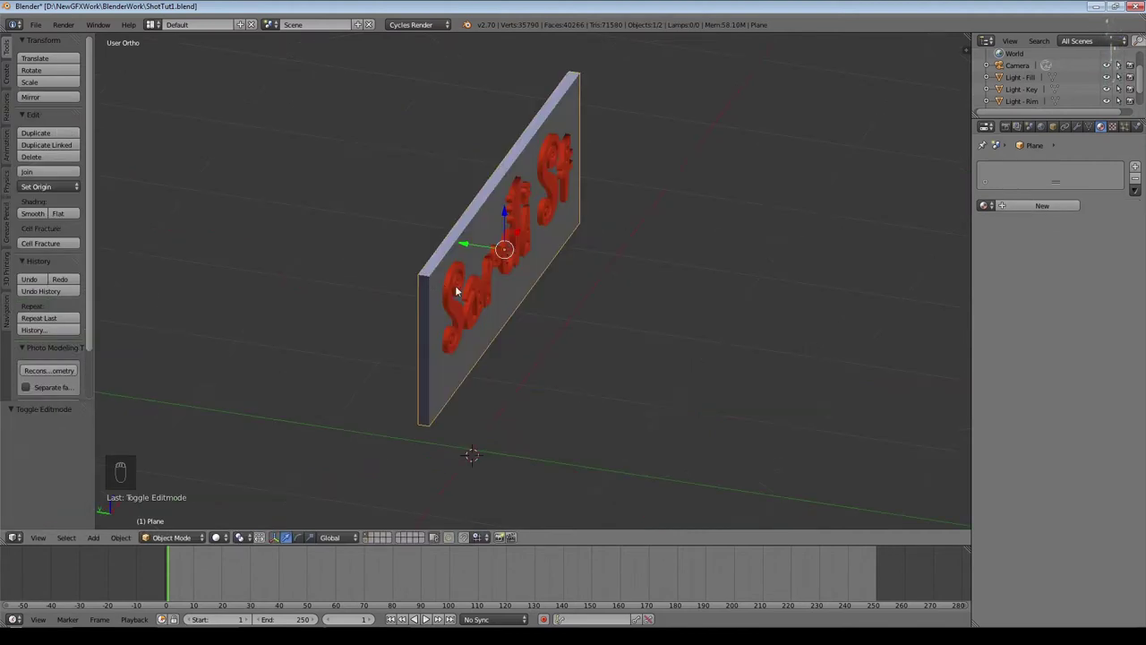
Step: Select the four side faces around the board's rim in face select mode and raise the board slightly along Z
key("Tab")
left_click(369, 541)
key("a")
middle_click_drag(645, 290, 599, 277)
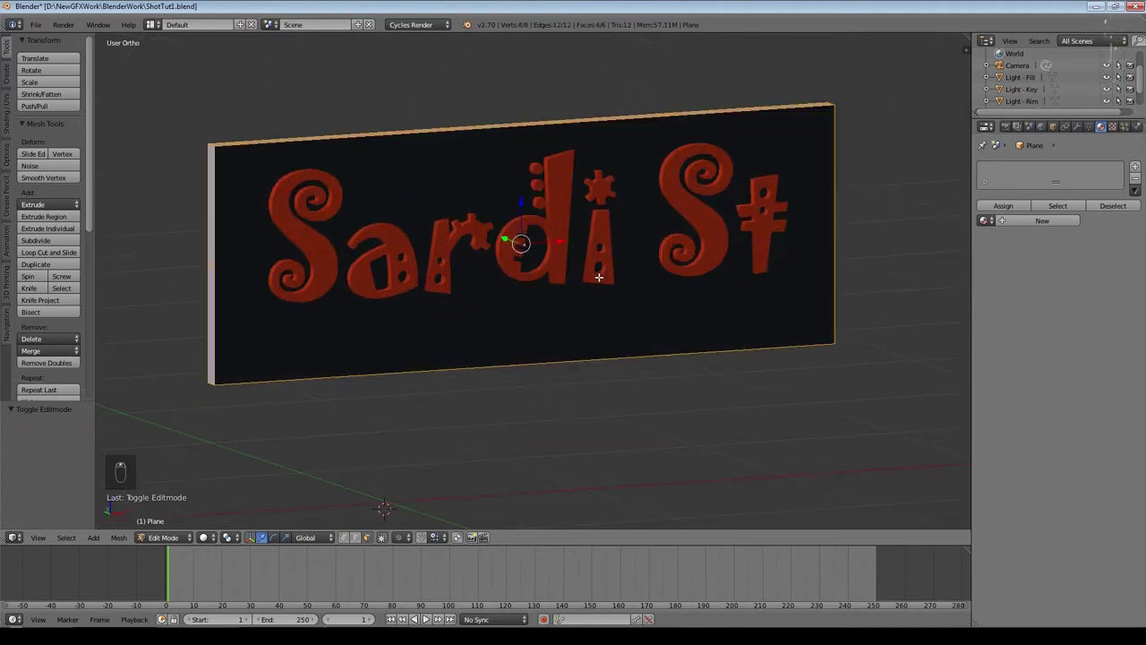
key("Tab")
key("Tab")
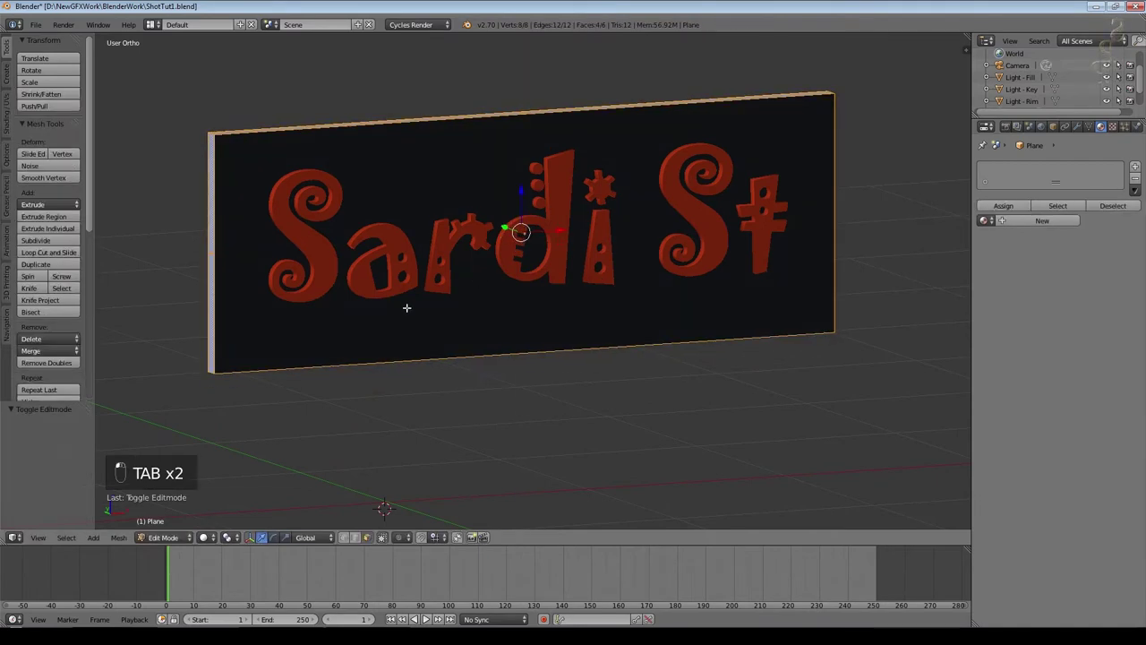
Step: Extrude the rim faces and scale them outward by about 1.048, with an extra 1.057 along Z
middle_click_drag(406, 308, 466, 335)
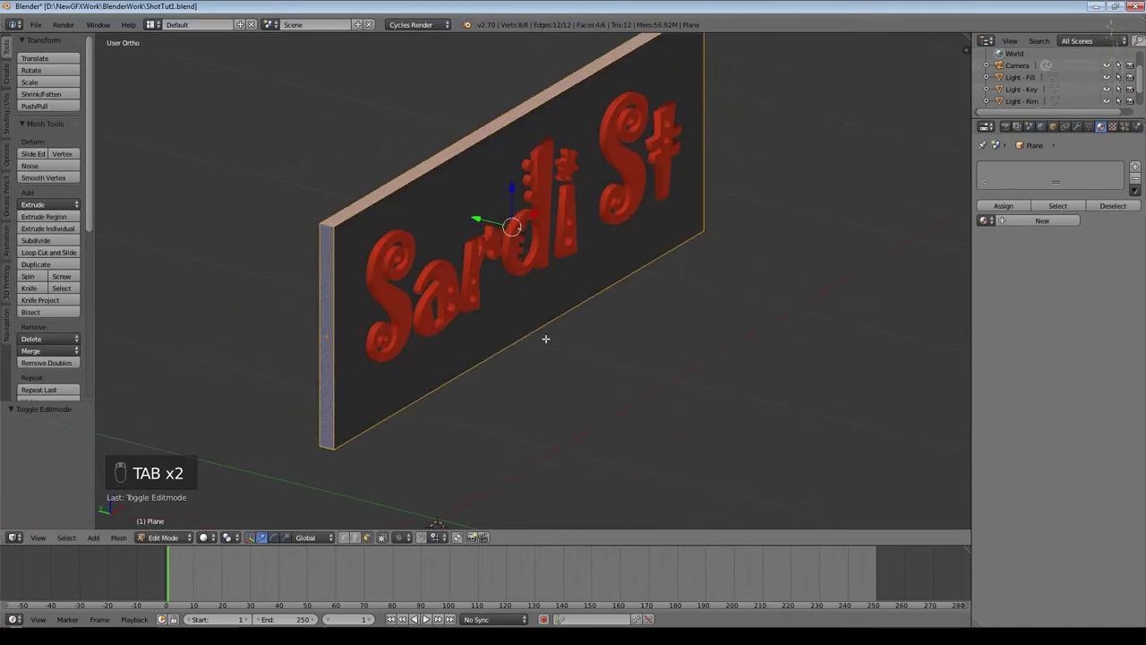
key("e")
middle_click_drag(548, 368, 594, 333)
key("s")
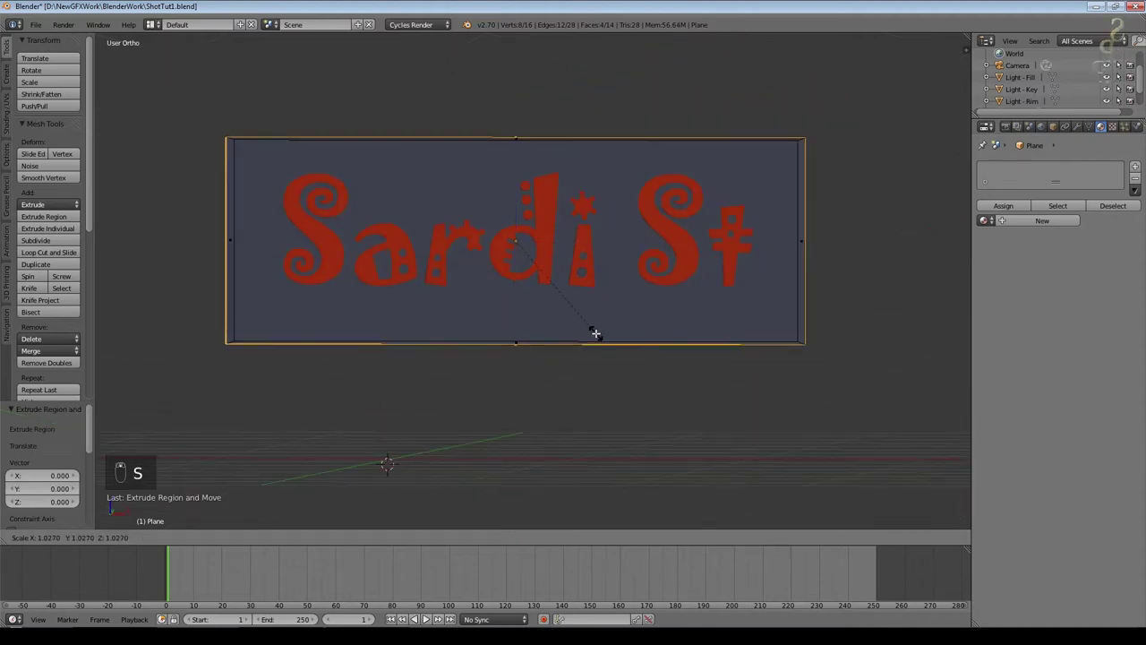
left_click(596, 332)
key("s")
key("z")
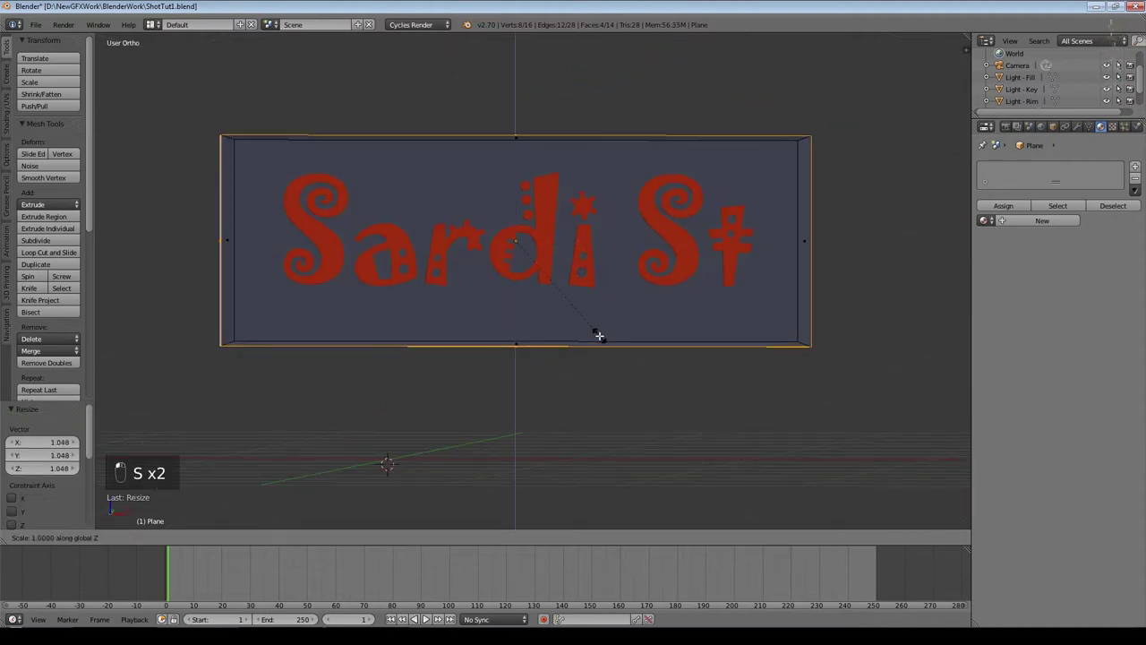
left_click(599, 336)
Step: Scale the extruded rim faces up along Y to make the frame deeper than the board
middle_click_drag(599, 336, 628, 357)
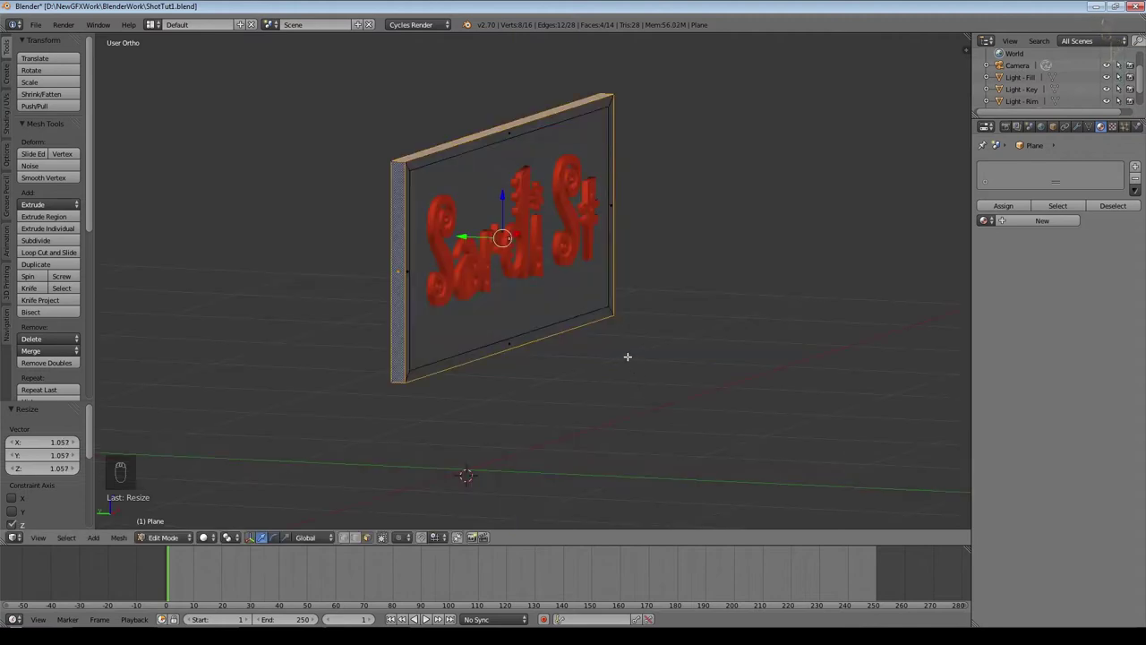
key("s")
key("y")
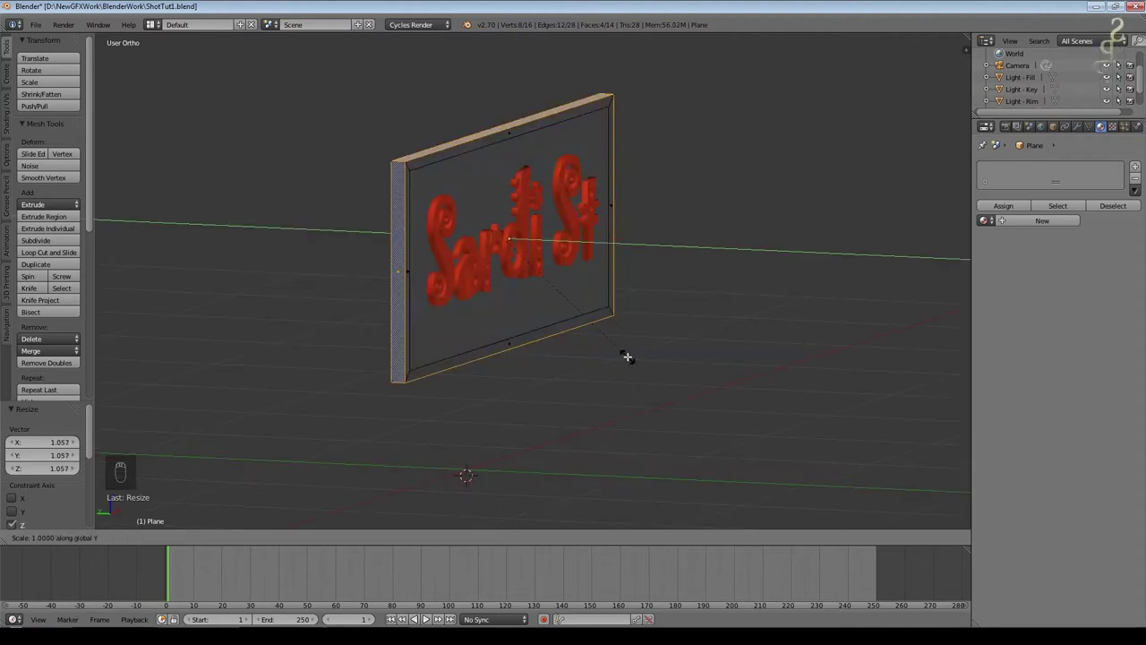
left_click(753, 384)
Step: Extrude the rim faces again, scaling them by about 1.111 along X and Z and by about 0.699 along Y
key("e")
left_click(628, 358)
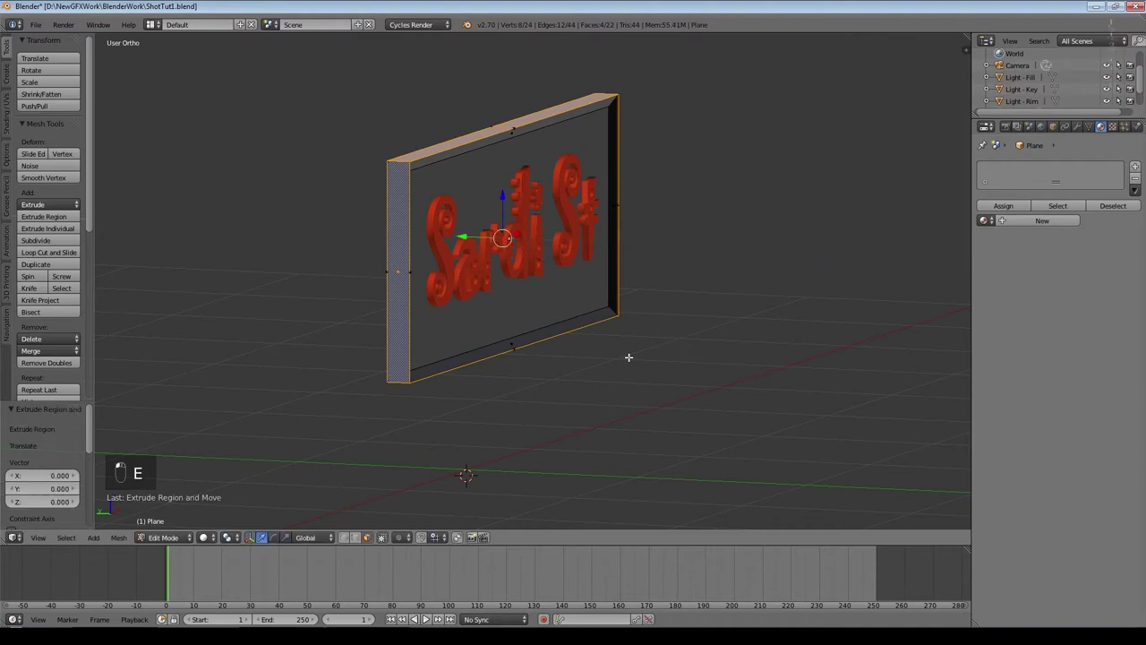
key("s")
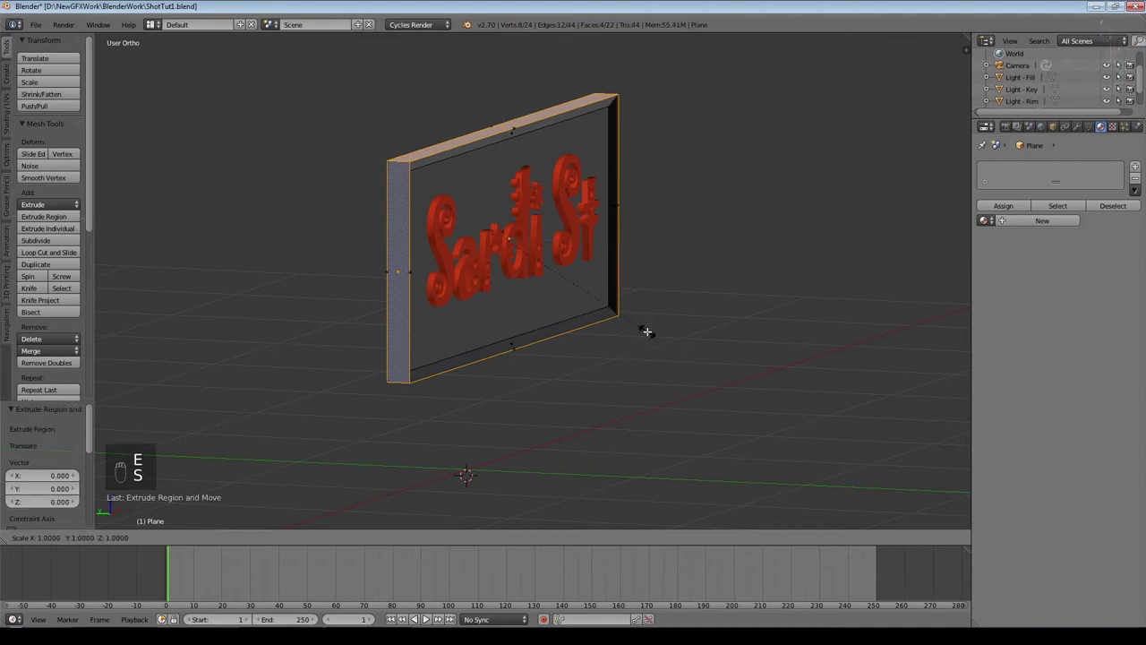
left_click(677, 344)
key("s")
key("y")
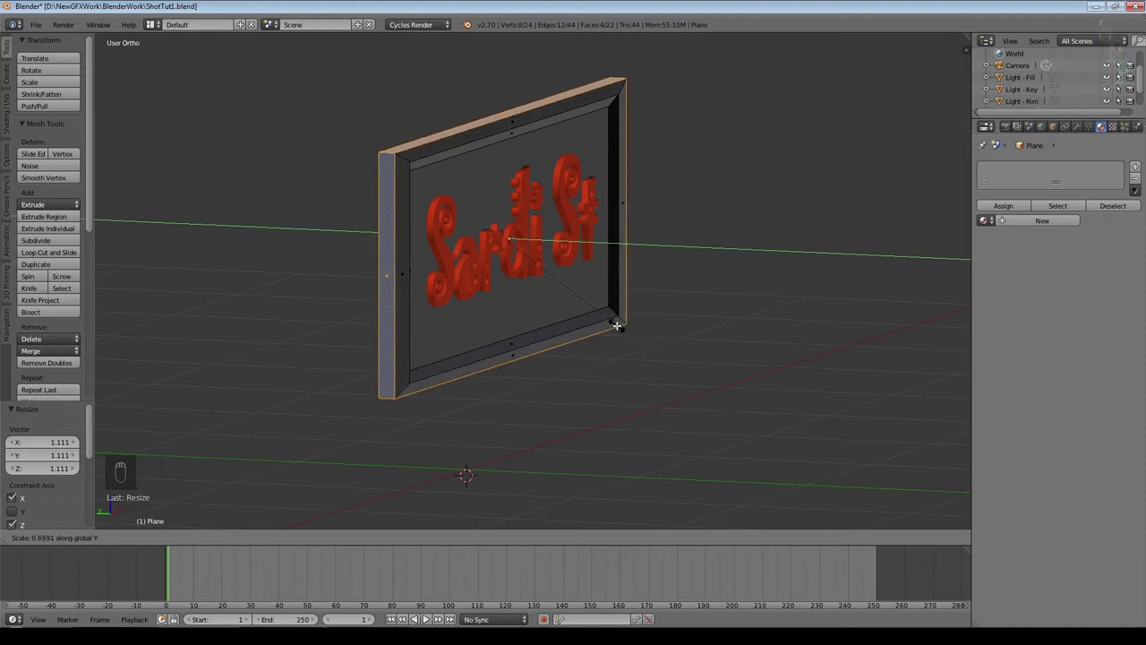
left_click(617, 325)
Step: Select only the frame's two outer end faces and scale them by about 0.947 along X to even out the border
middle_click_drag(558, 331, 475, 341)
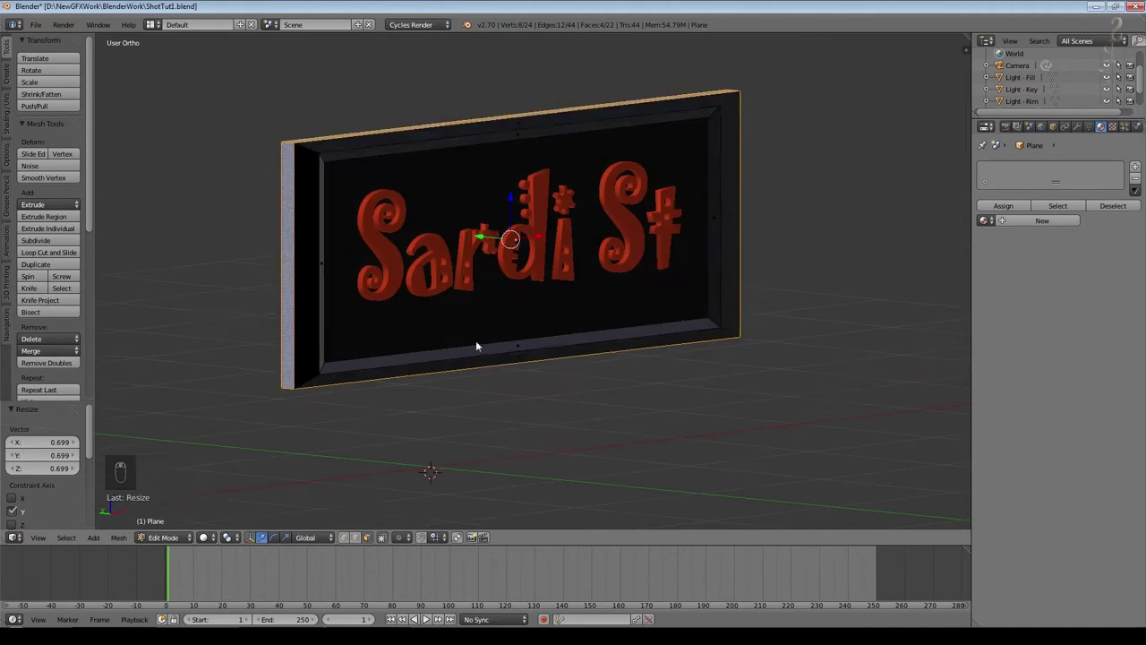
key("Tab")
key("Tab")
key("KP_1")
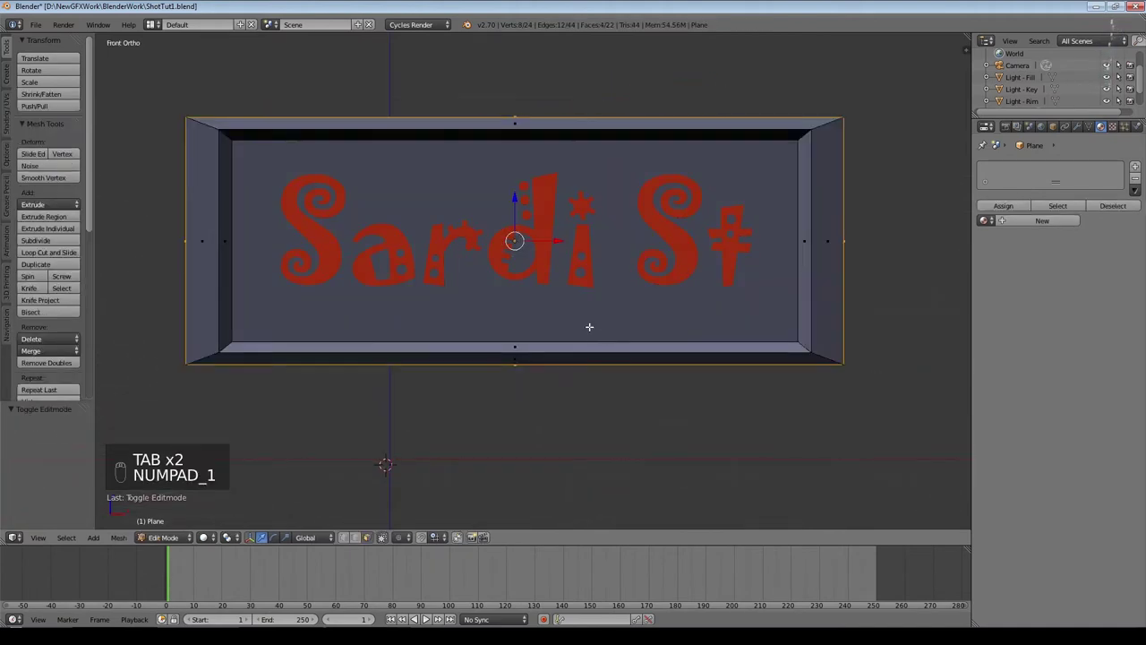
key("a")
key("a")
key("Tab")
middle_click_drag(588, 332, 686, 394)
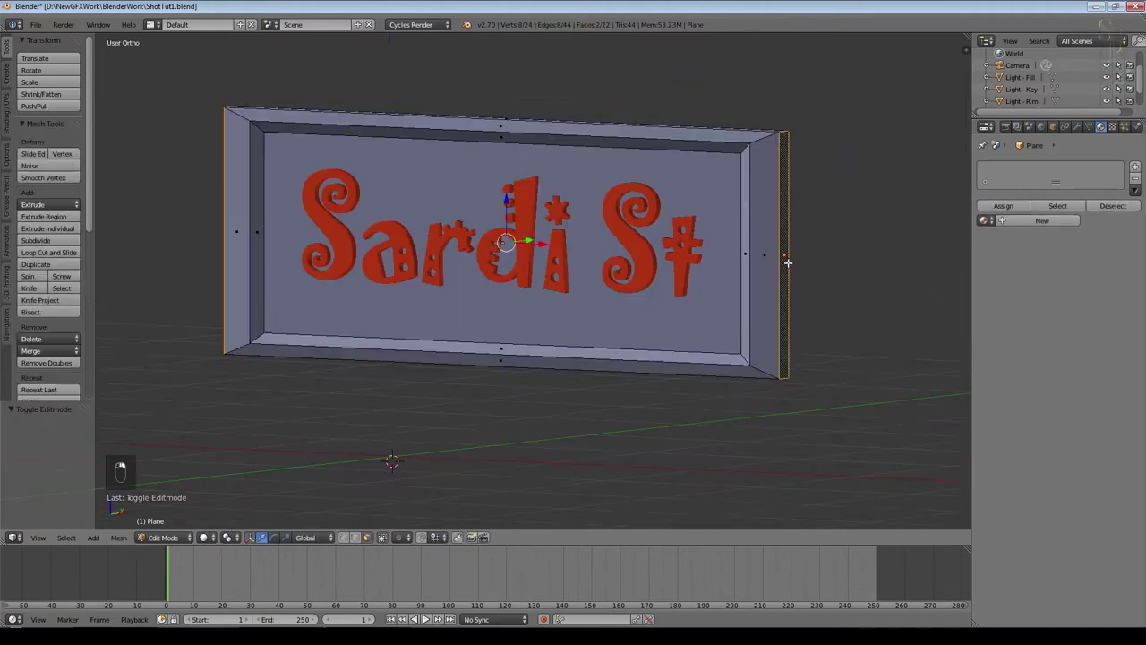
key("KP_1")
key("s")
key("x")
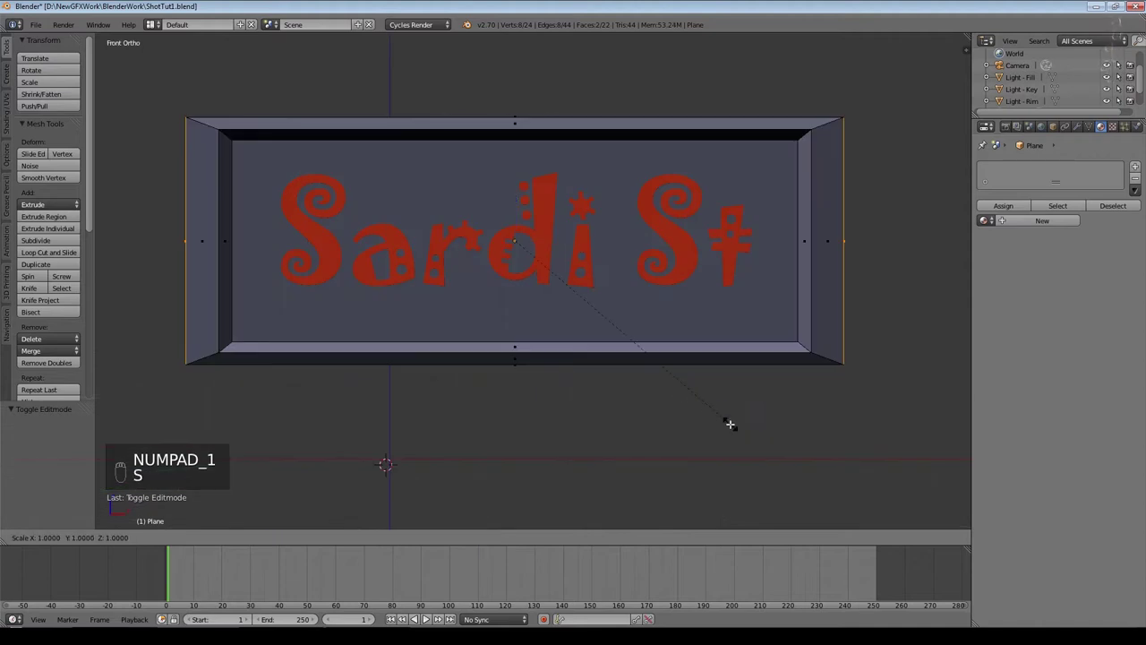
left_click(713, 420)
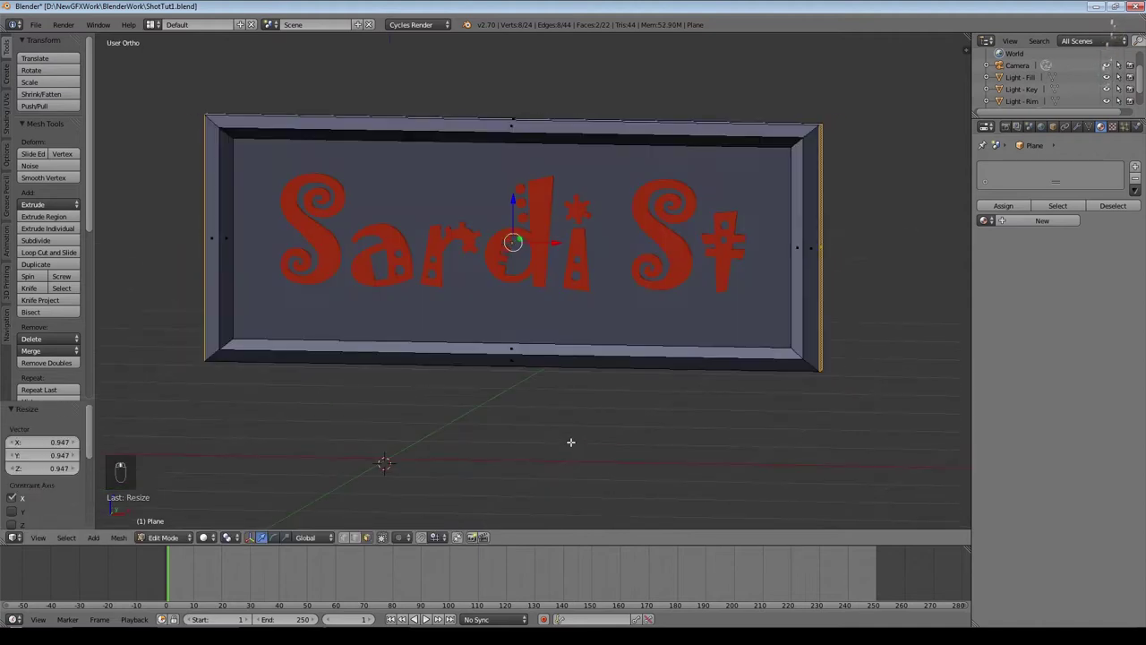
Step: Select all of the sign's faces and UV-map them from the front view with Project from View (Bounds)
key("KP_1")
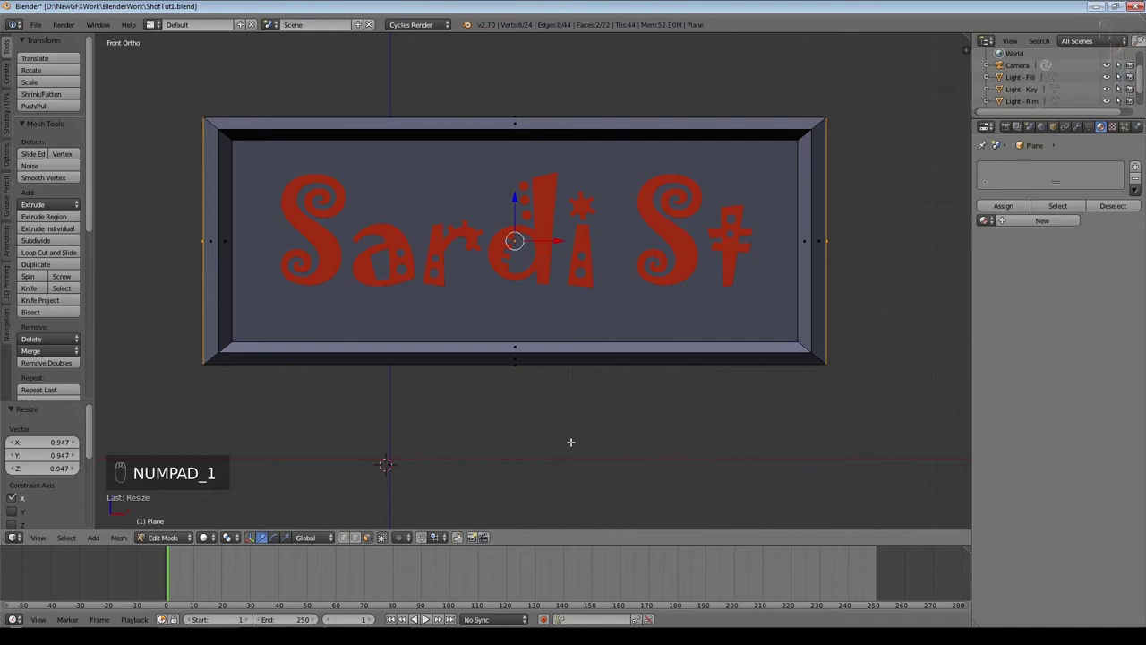
key("a")
key("a")
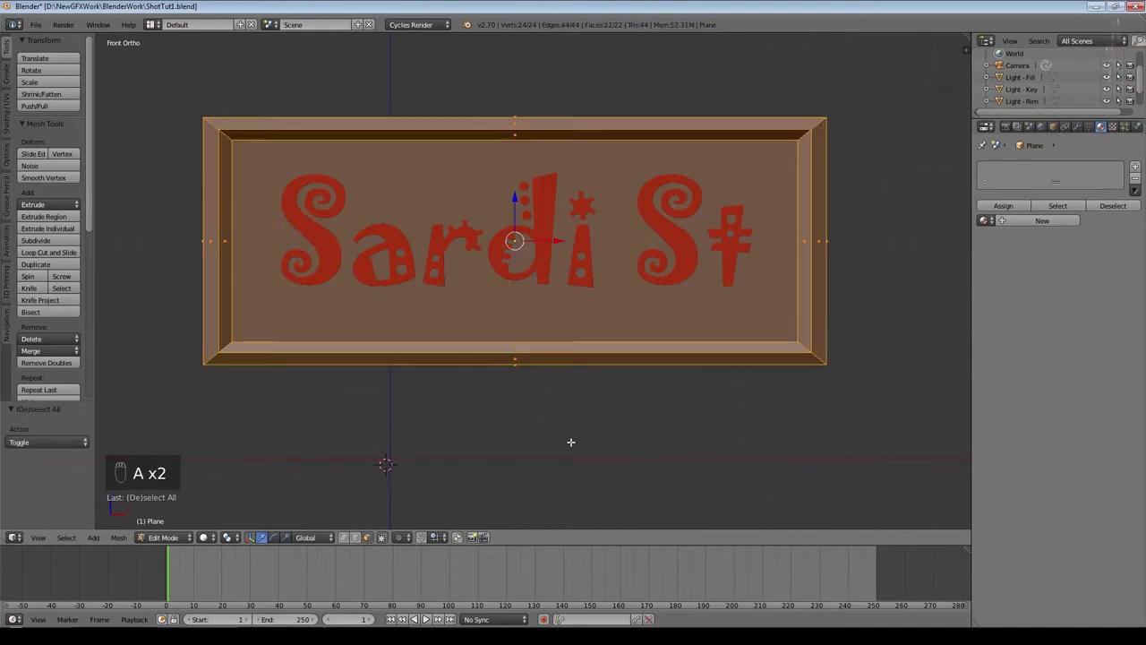
key("u")
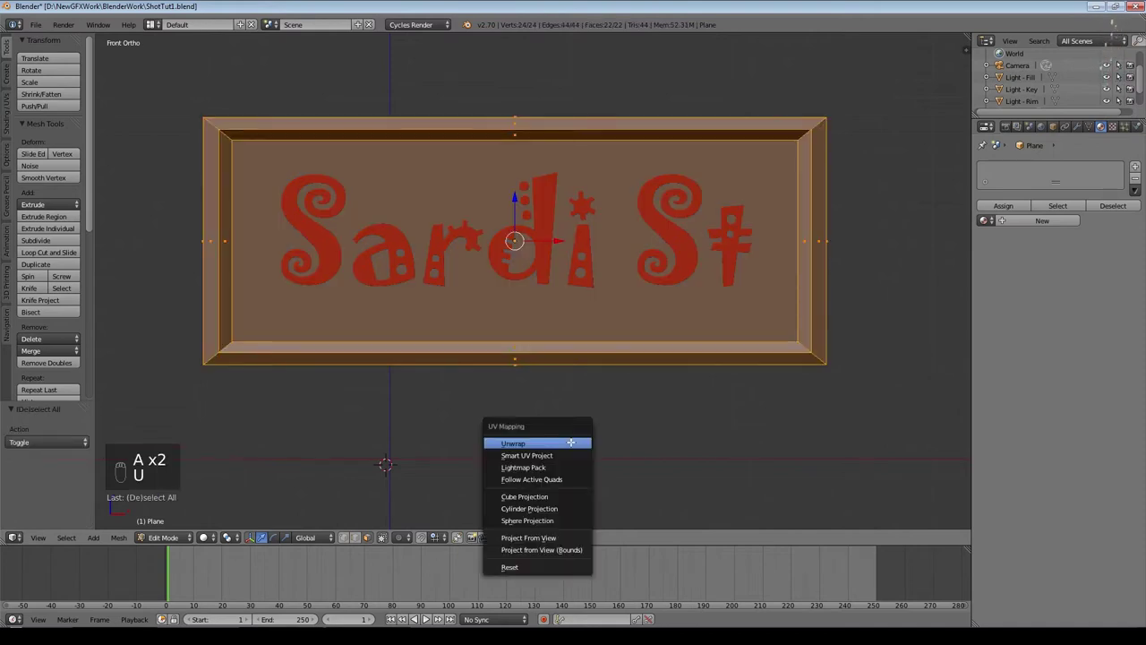
left_click(576, 547)
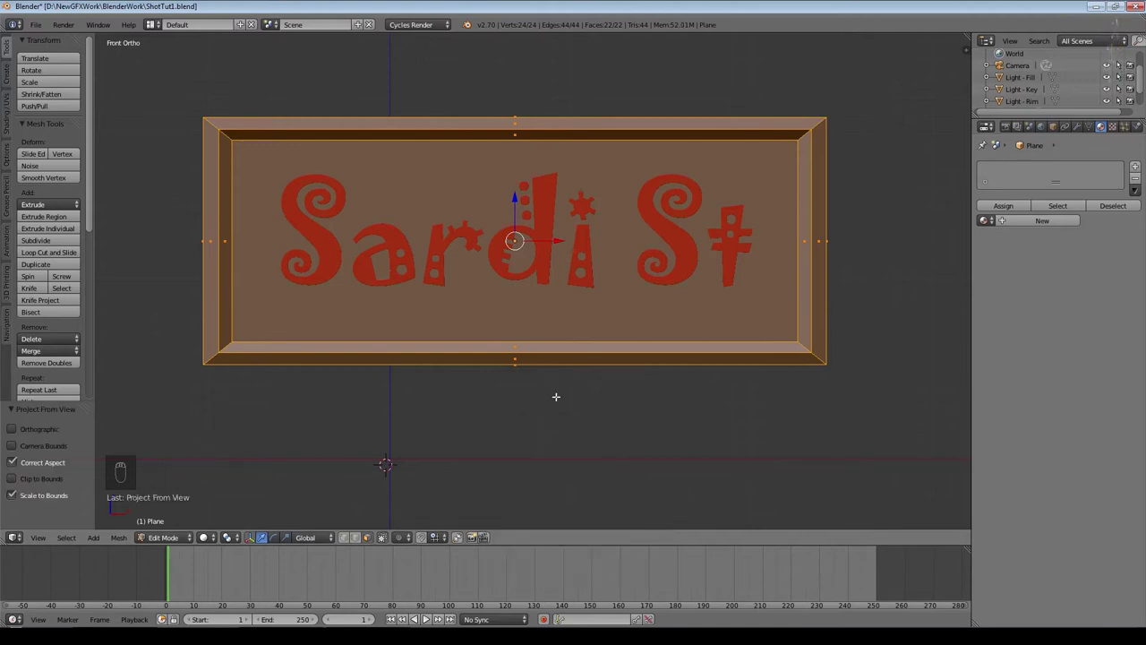
Step: Add a dark blue diffuse material named BaseSign to the sign and copy its color to the viewport color
right_click(515, 301, "shift")
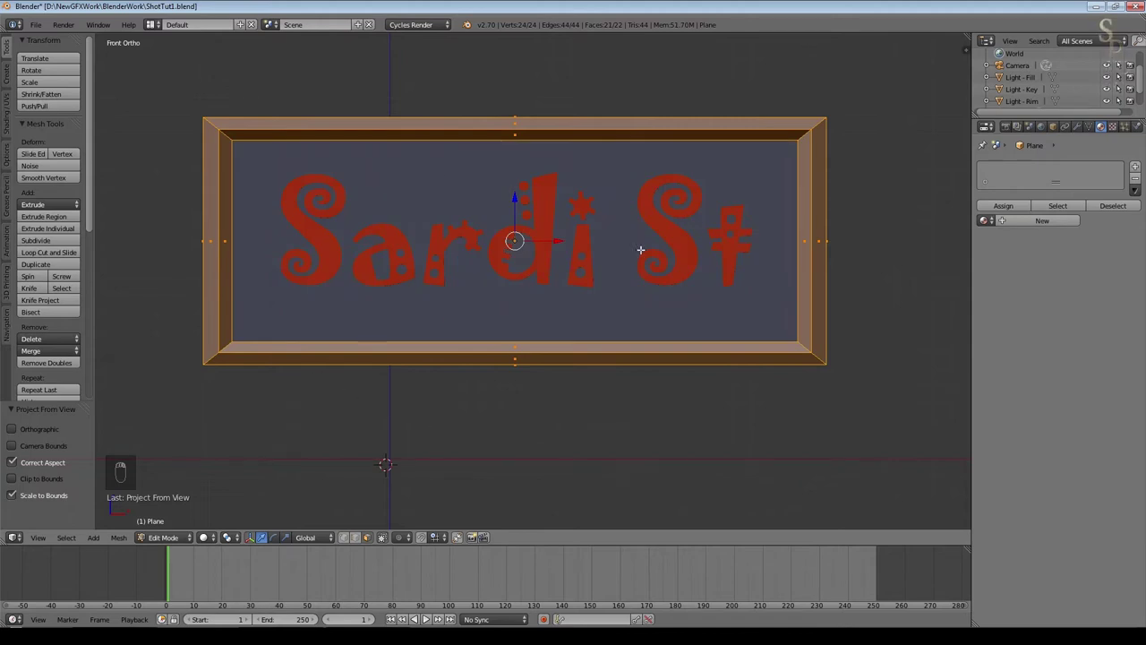
left_click(1044, 220)
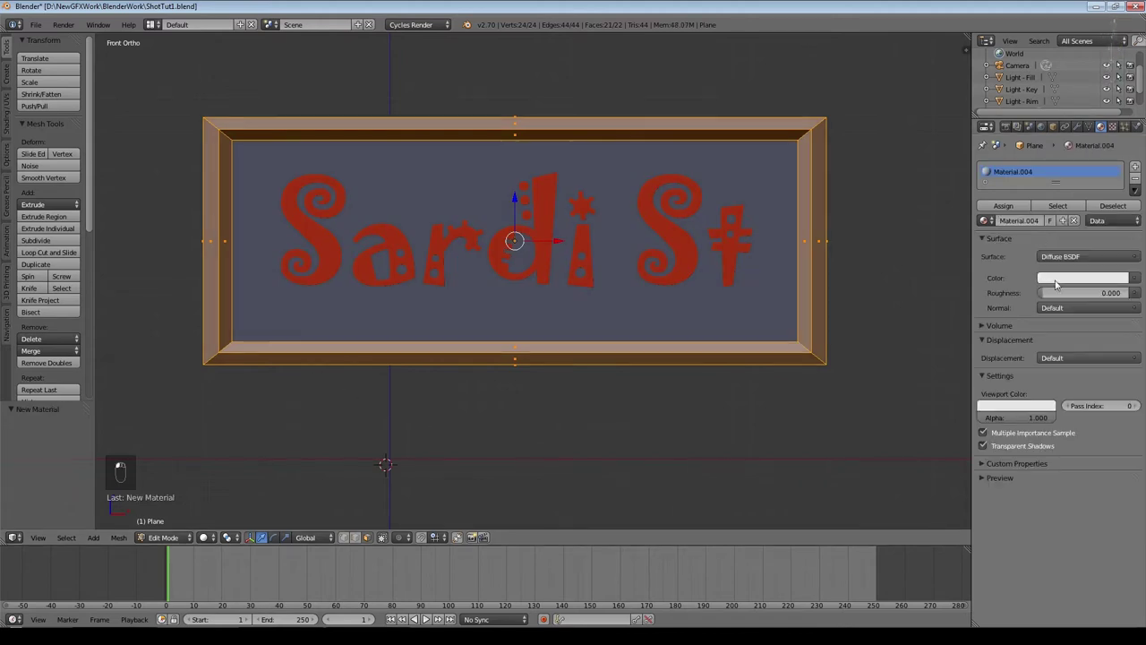
double_click(1015, 220)
type("BaseSign")
key("Return")
left_click(1091, 284)
left_click(1096, 136)
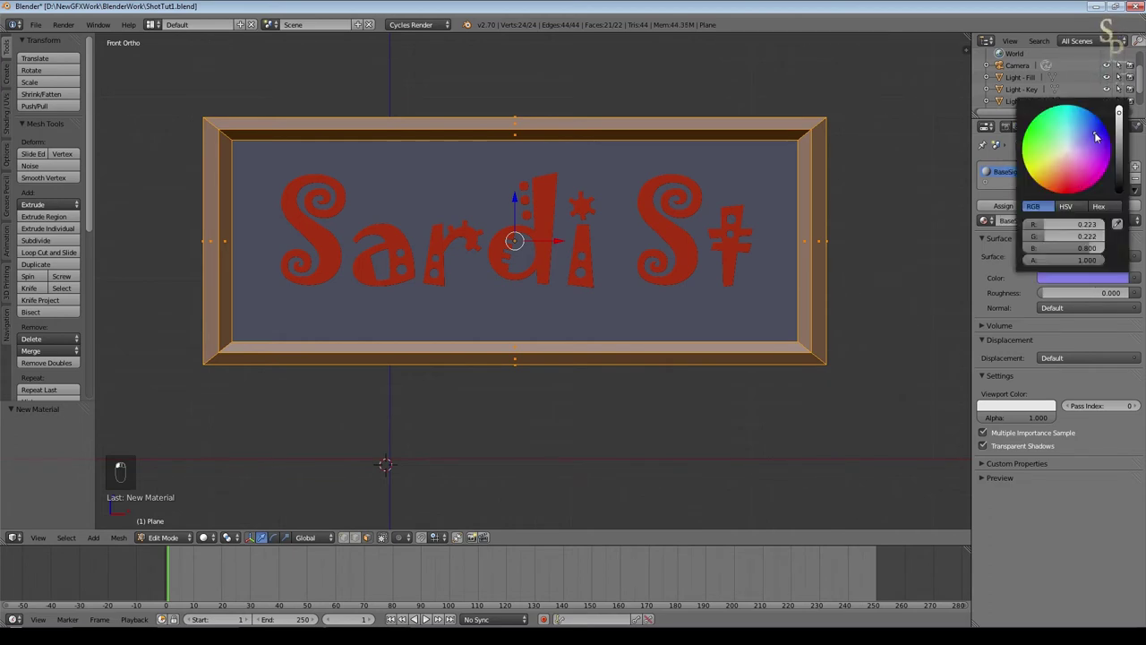
left_click_drag(1122, 143, 1122, 157)
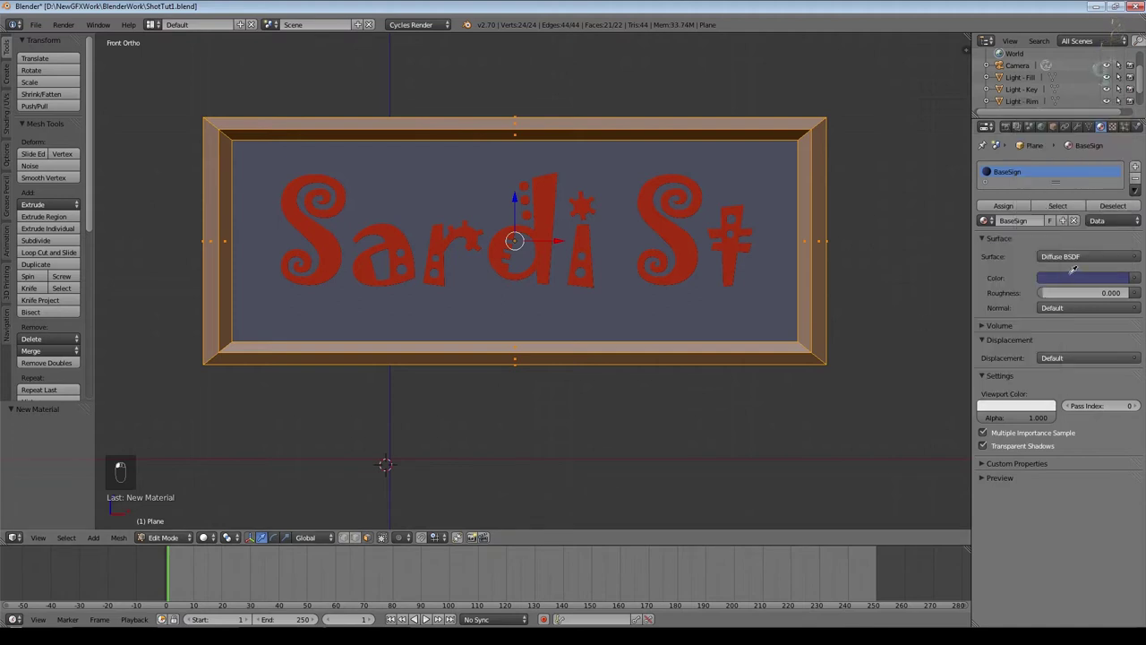
left_click_drag(1072, 278, 1041, 410)
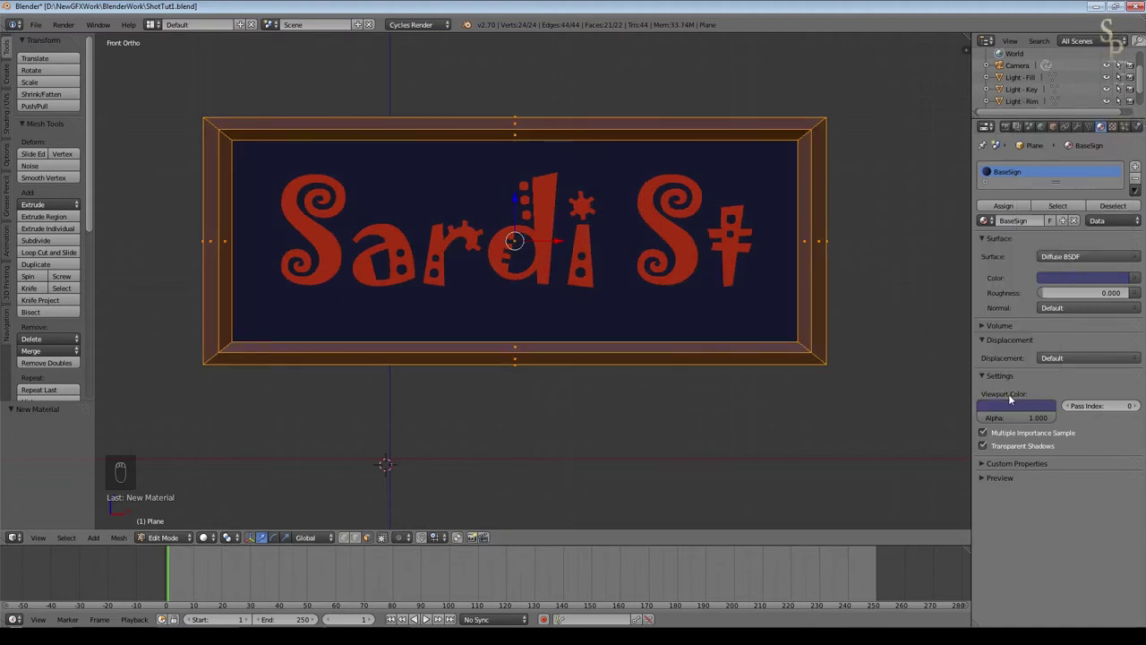
Step: Add a second material named WhiteSign in off-white, with a matching viewport color
left_click(1134, 166)
left_click(1043, 226)
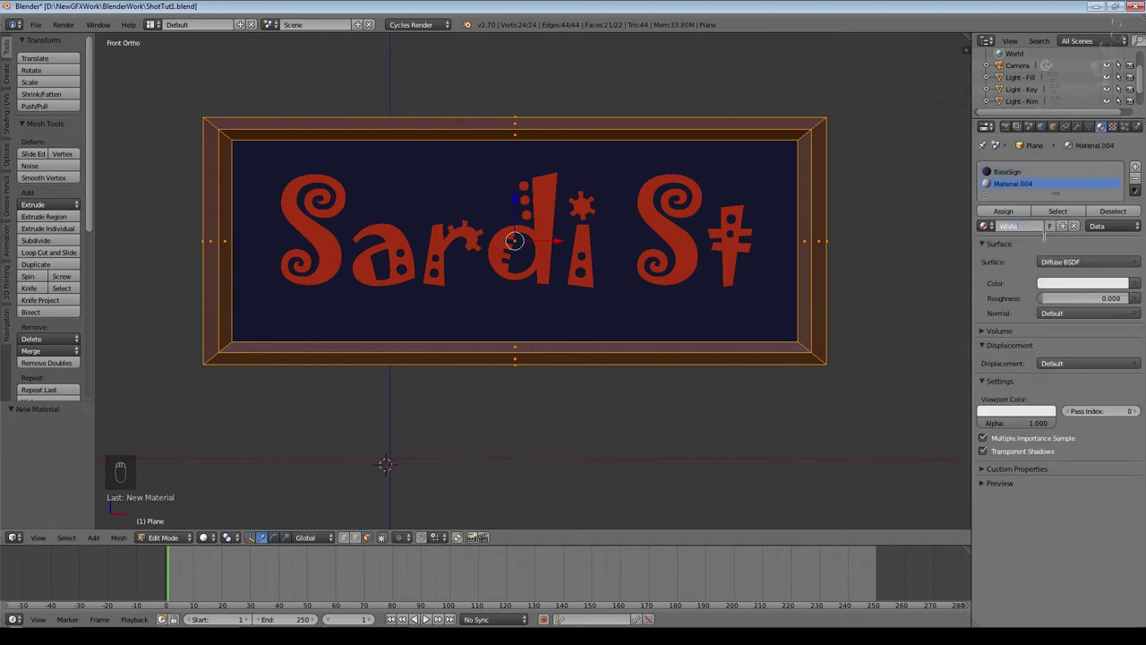
type("WhiteSign")
key("Return")
left_click(1082, 283)
left_click(1059, 163)
left_click(1119, 133)
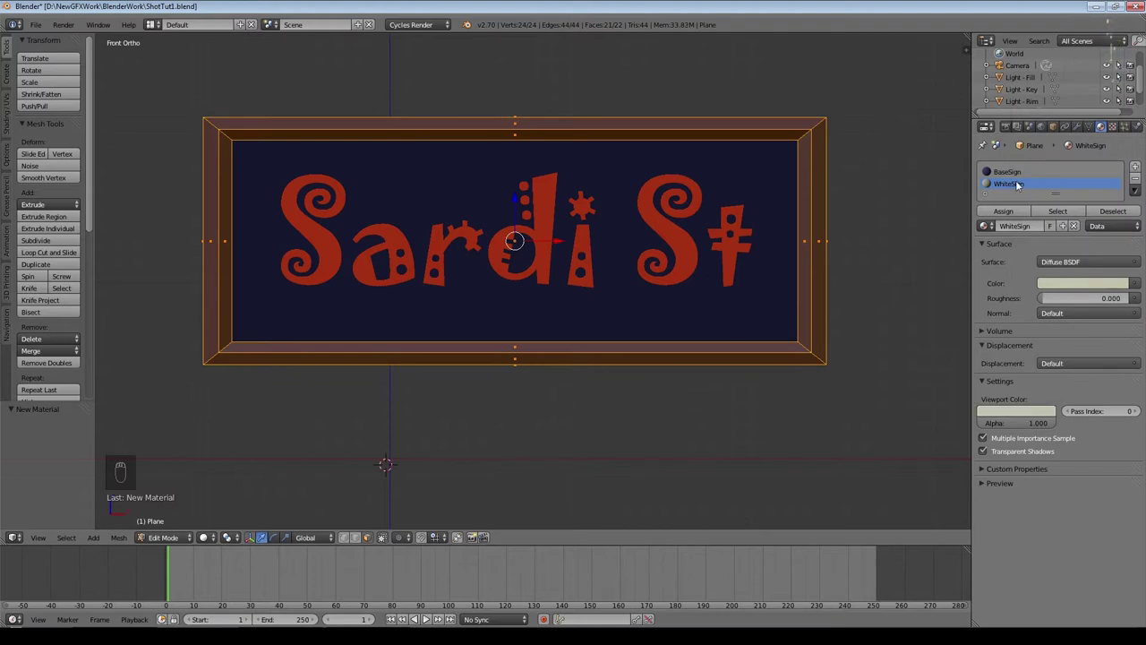
Step: Assign the WhiteSign material to the sign's front panel face and select the lettering in Object Mode
right_click(569, 267)
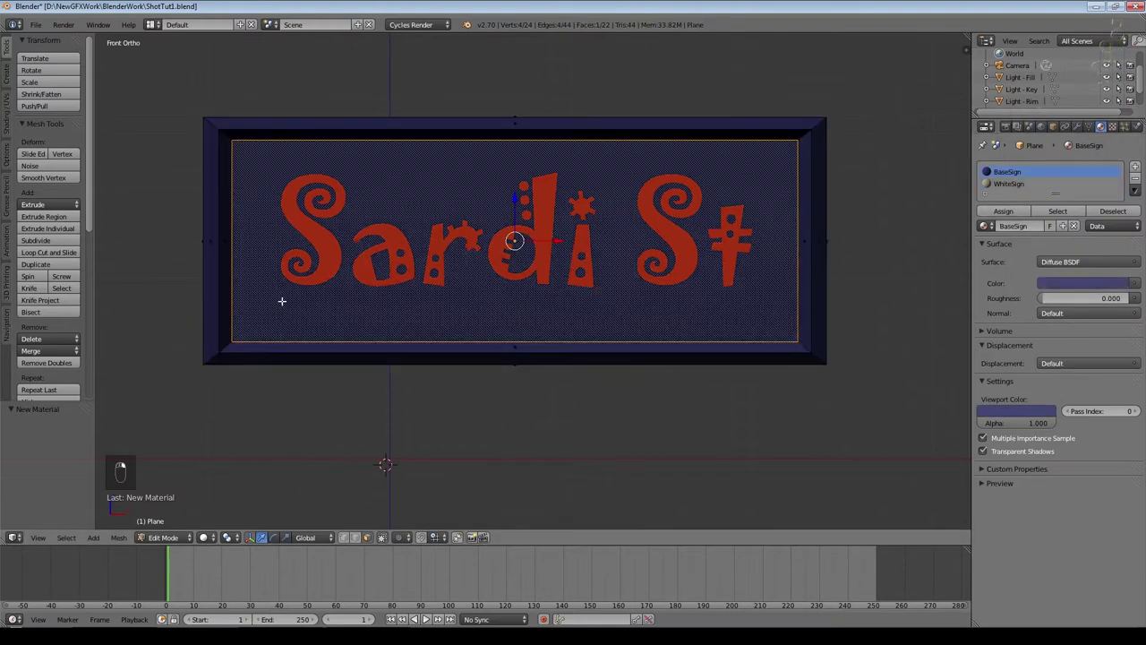
left_click(1012, 213)
middle_click_drag(429, 437, 456, 452)
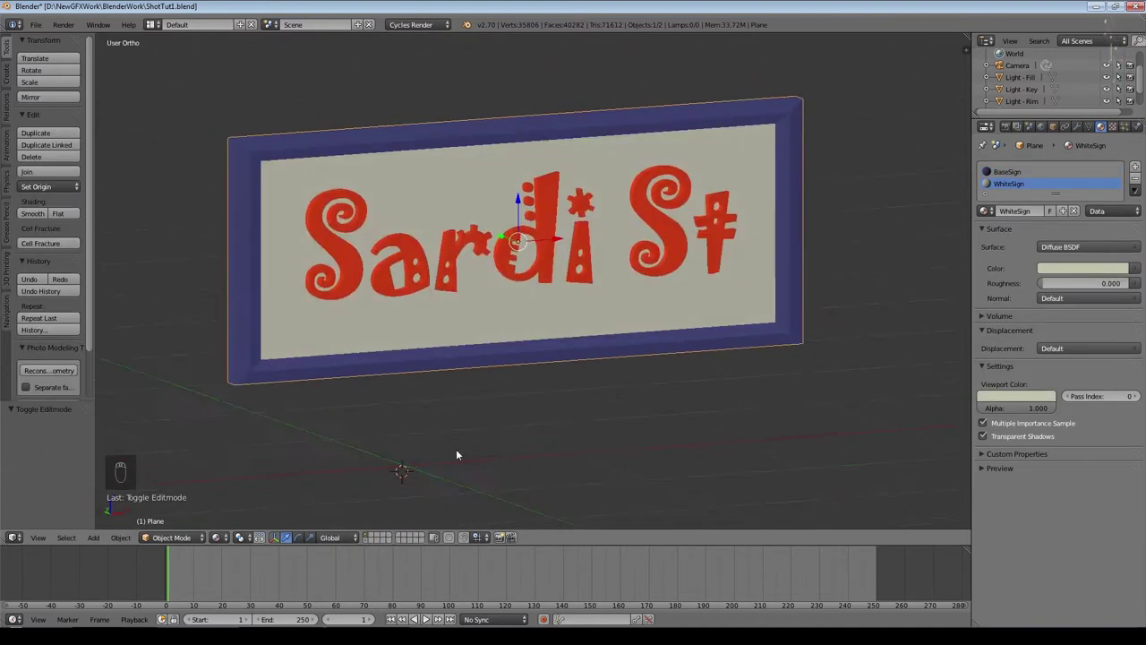
right_click(532, 260)
scroll(532, 260, "up", 2)
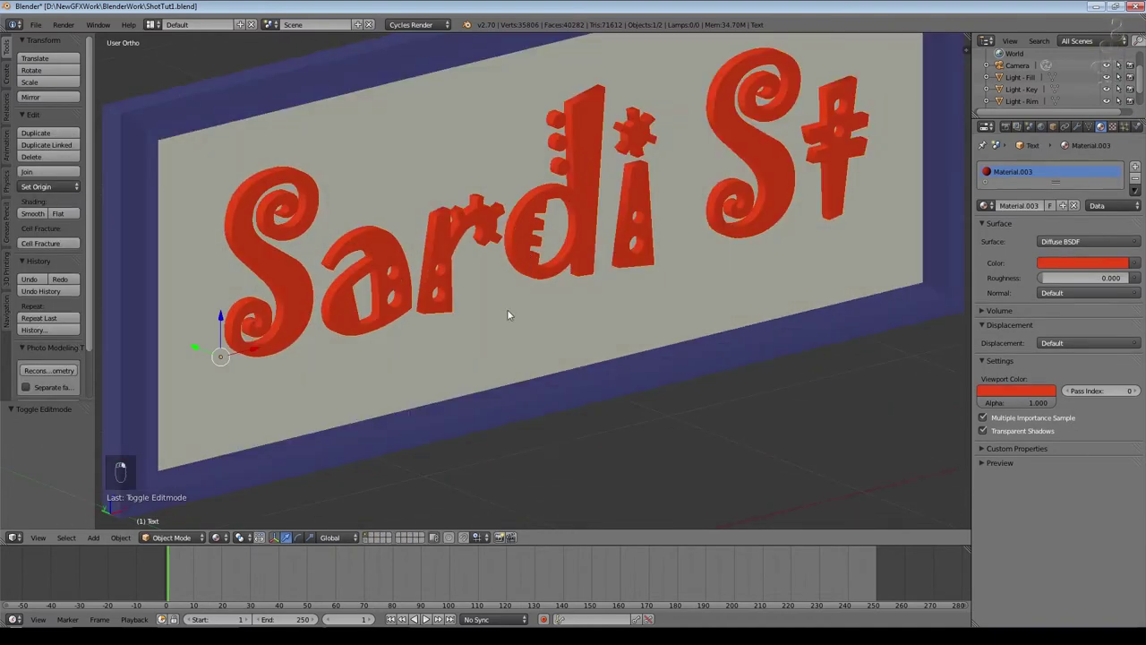
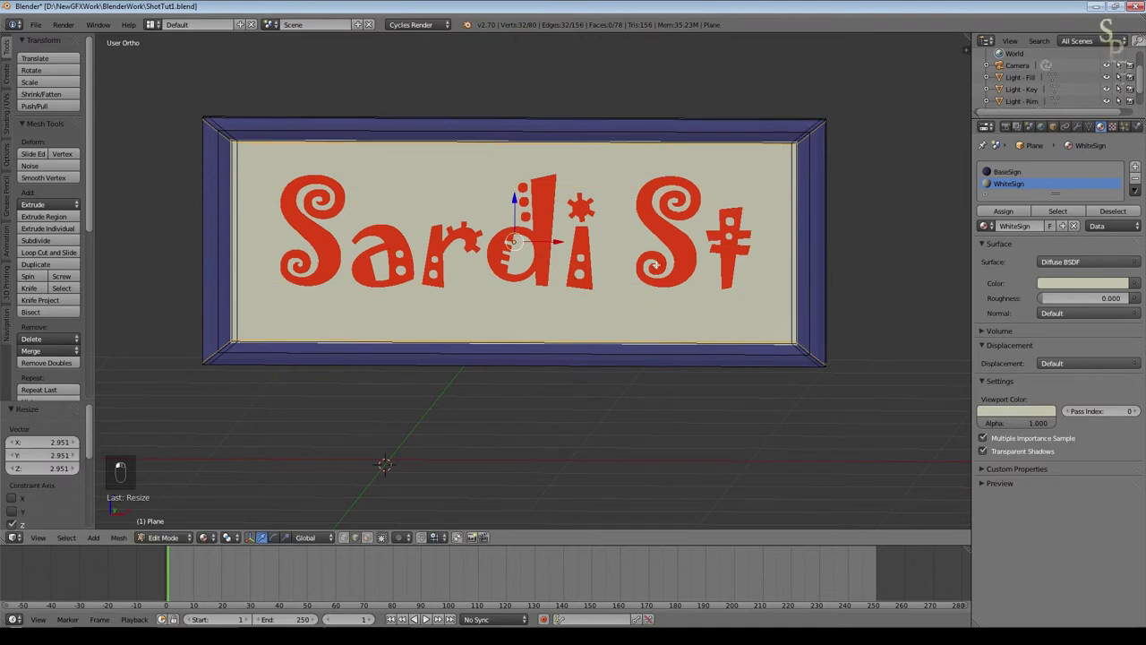
Step: Select all of the sign board's geometry, UV-map it with Project from View (Bounds) and return to Object Mode
key("u")
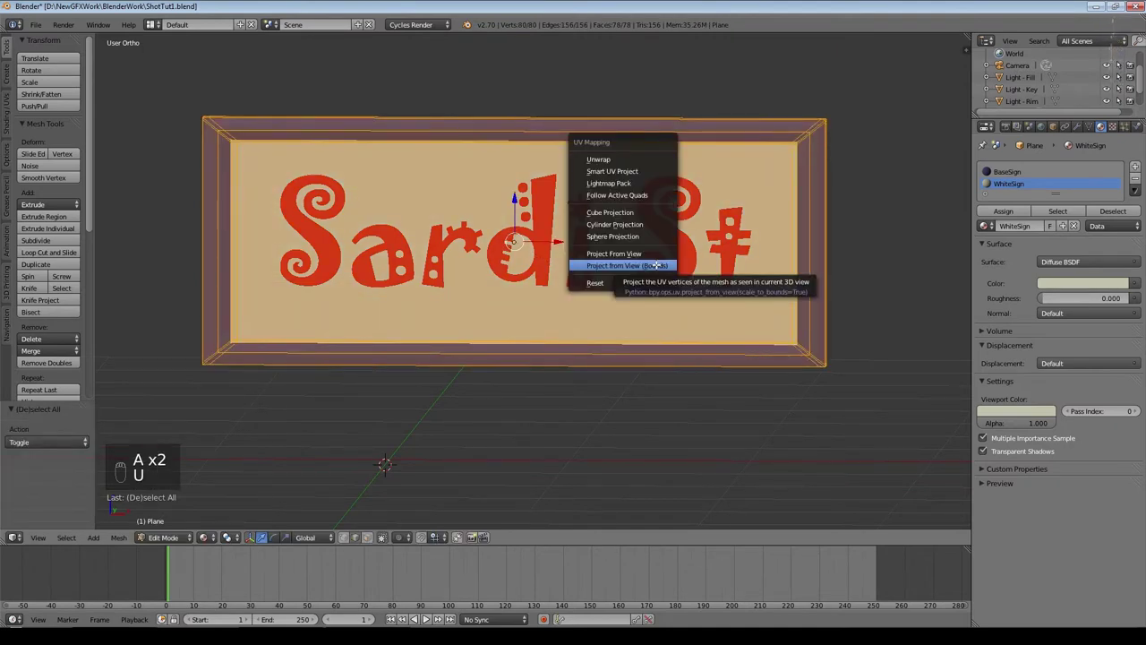
left_click(657, 266)
key("Tab")
Step: Apply smooth shading to the sign board and save the file over the existing version
middle_click_drag(455, 388, 486, 412)
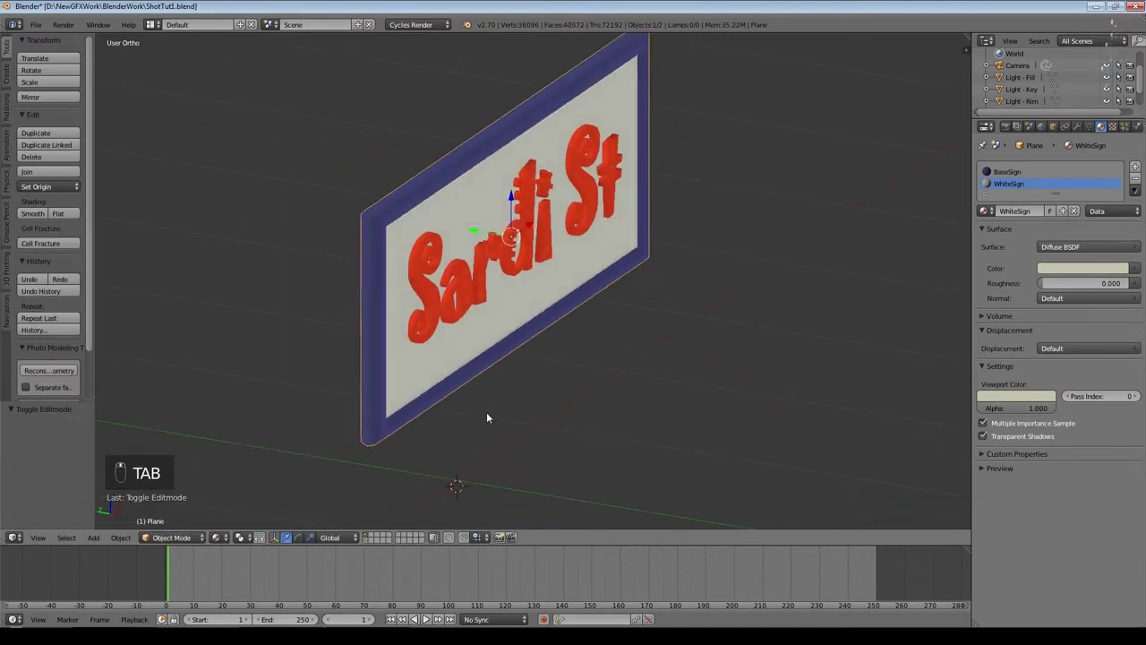
left_click(32, 213)
middle_click_drag(430, 294, 443, 266)
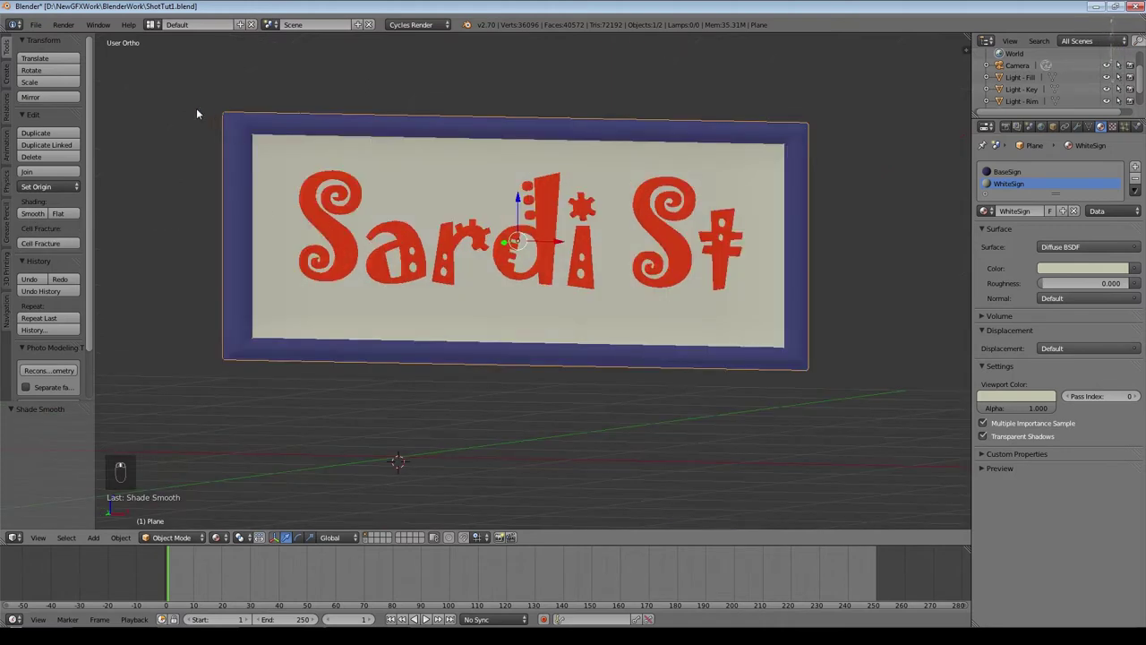
middle_click_drag(304, 379, 403, 139)
key("ctrl+s")
left_click(539, 308)
Step: Undo the last change and raise the sign board 0.020 along Z behind the lettering
middle_click_drag(643, 366, 492, 216)
key("ctrl+z")
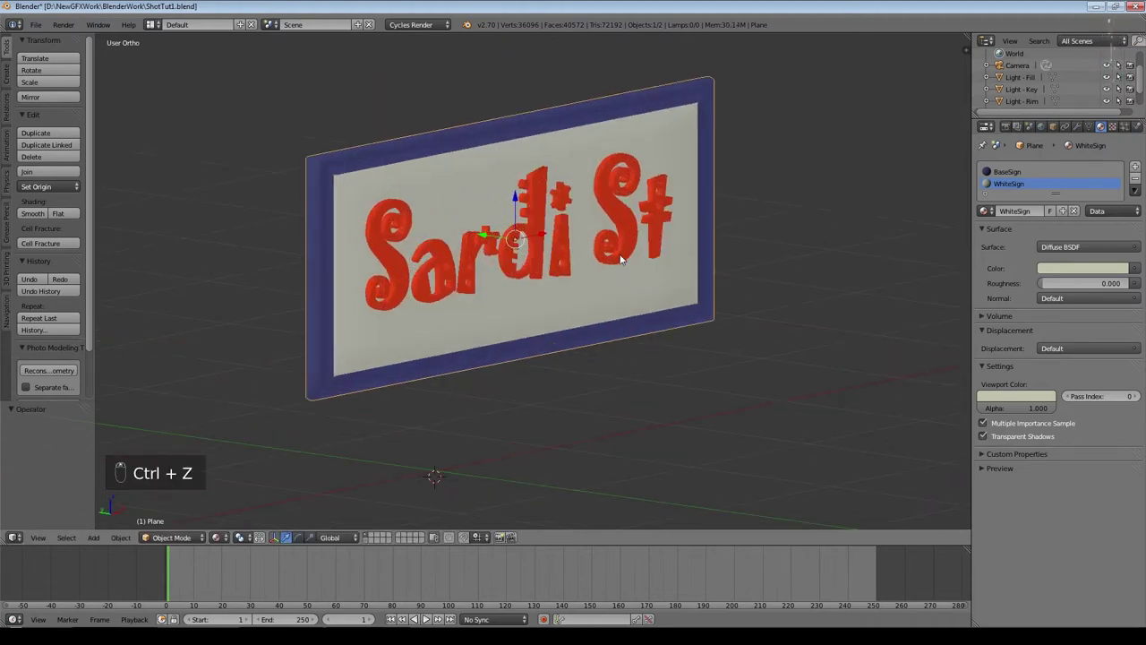
middle_click_drag(533, 348, 495, 347)
right_click(517, 236)
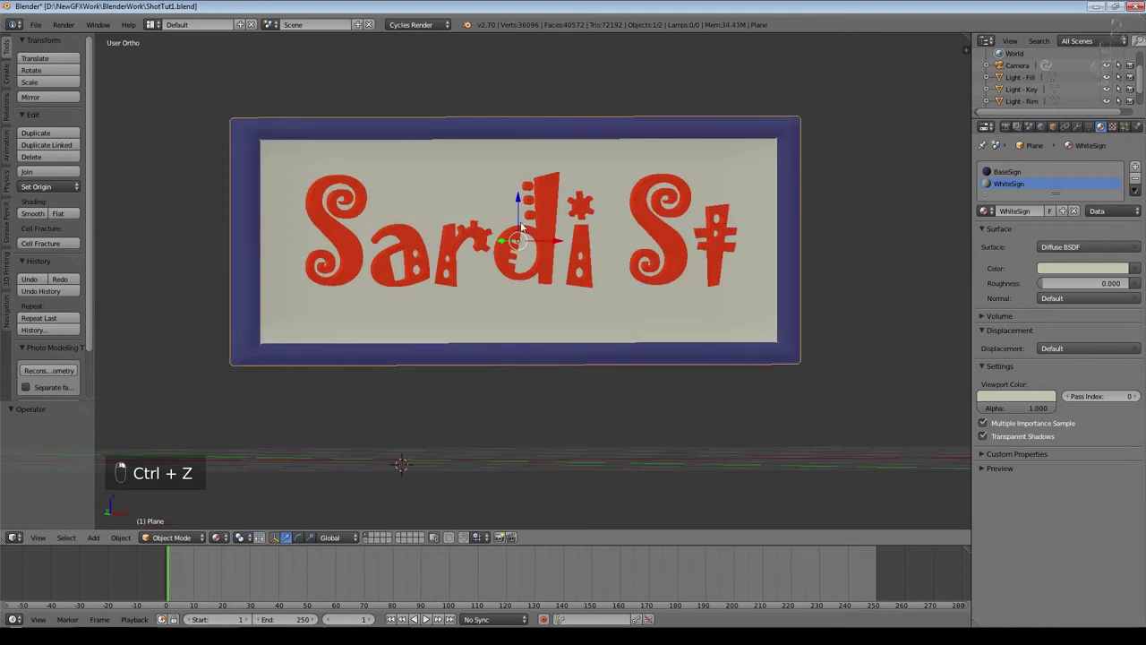
left_click_drag(517, 197, 517, 193)
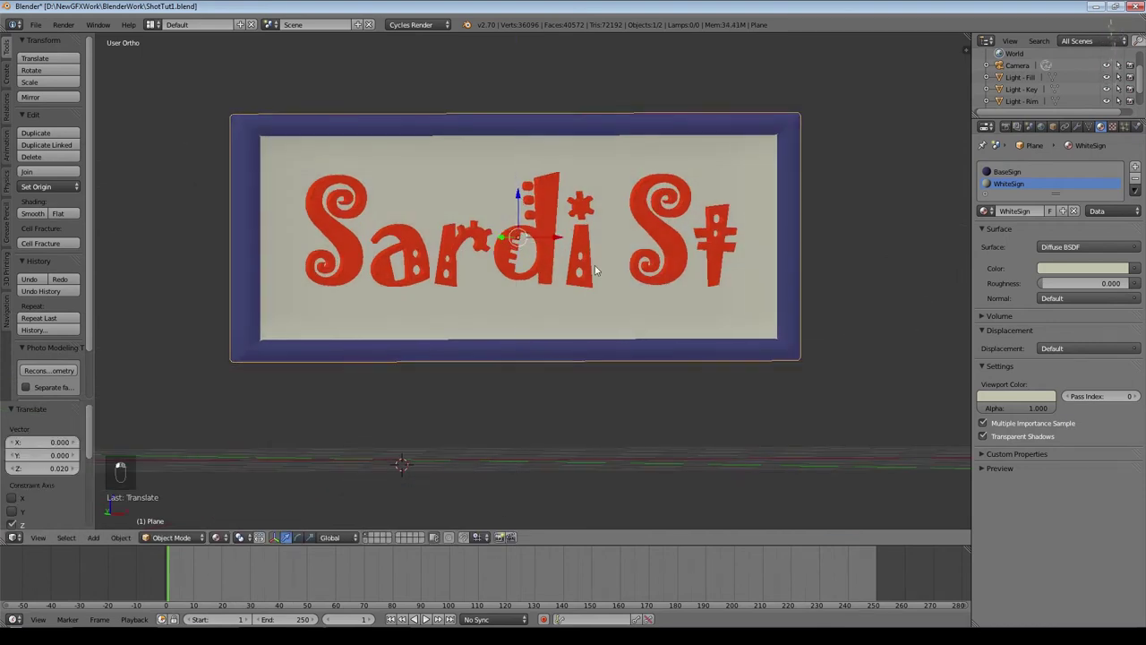
Step: Add a Subdivision Surface modifier with view level 1 to the red lettering
right_click(547, 255)
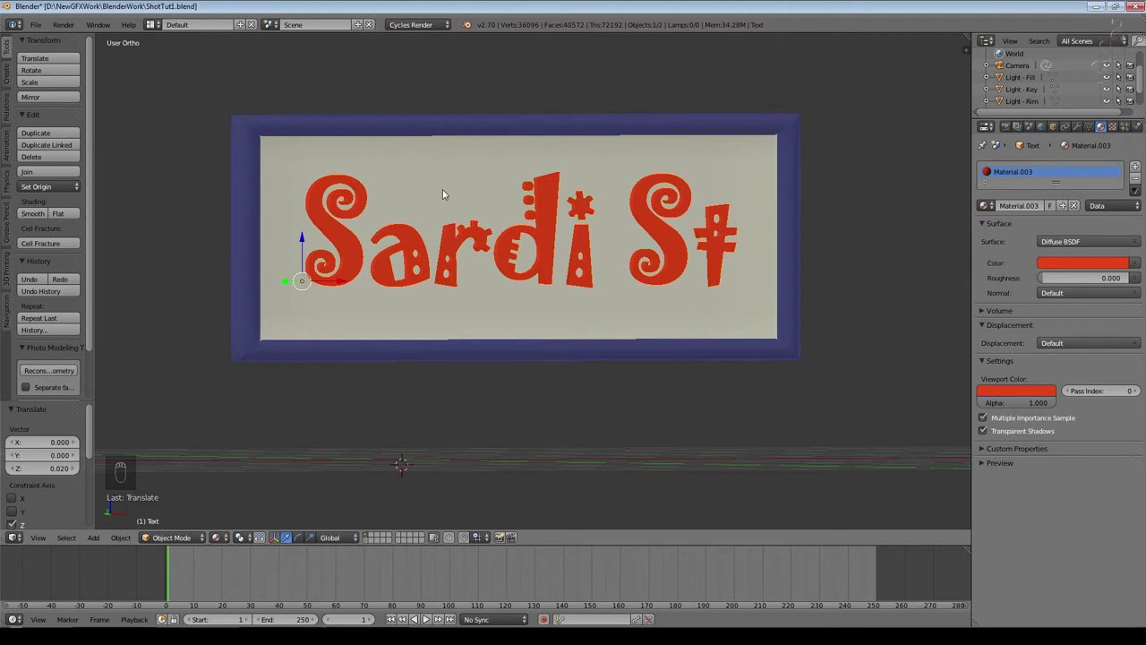
key("ctrl+1")
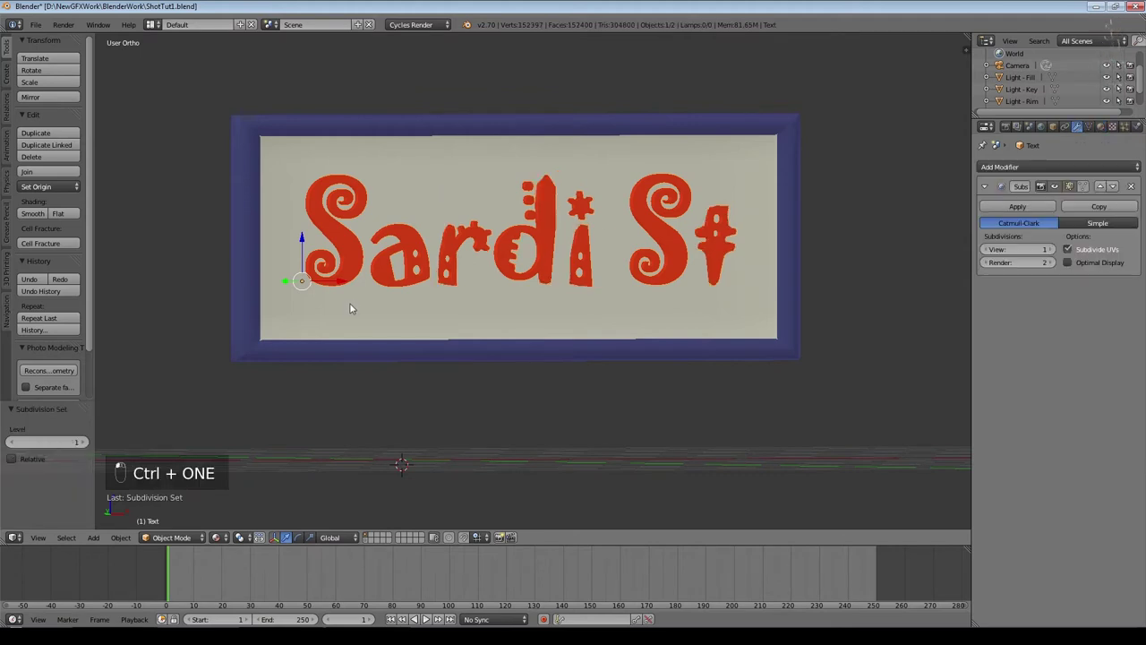
middle_click_drag(351, 307, 389, 327)
Step: Select the lettering together with the sign board as the active object and join them into one mesh
right_click(405, 159)
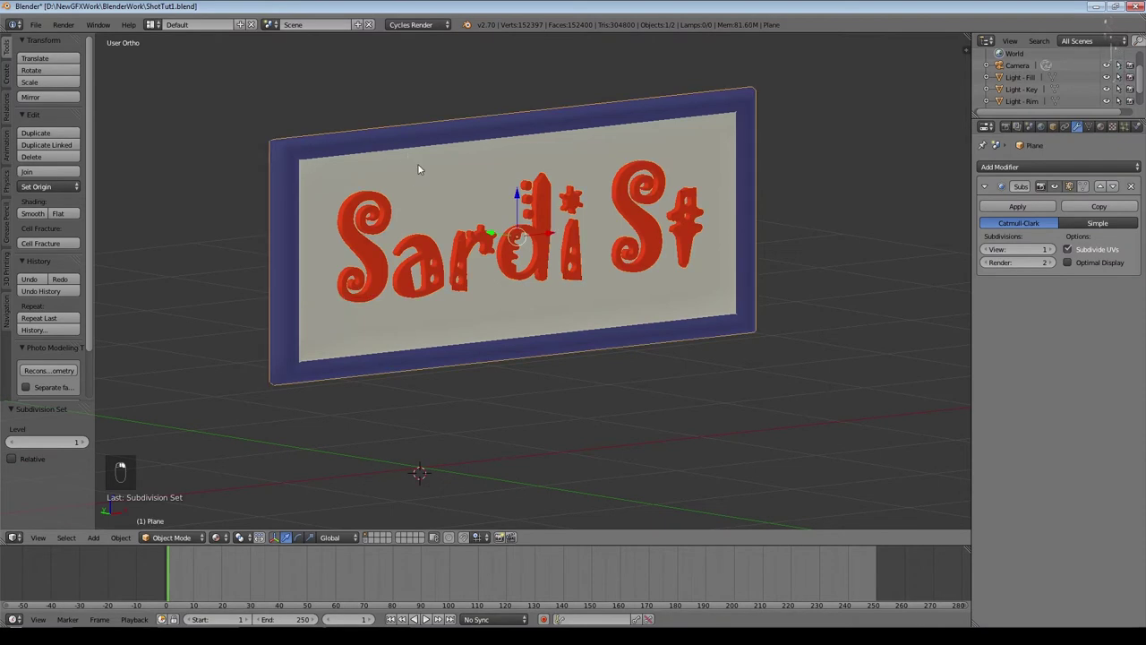
right_click(644, 222)
middle_click_drag(460, 321, 491, 287)
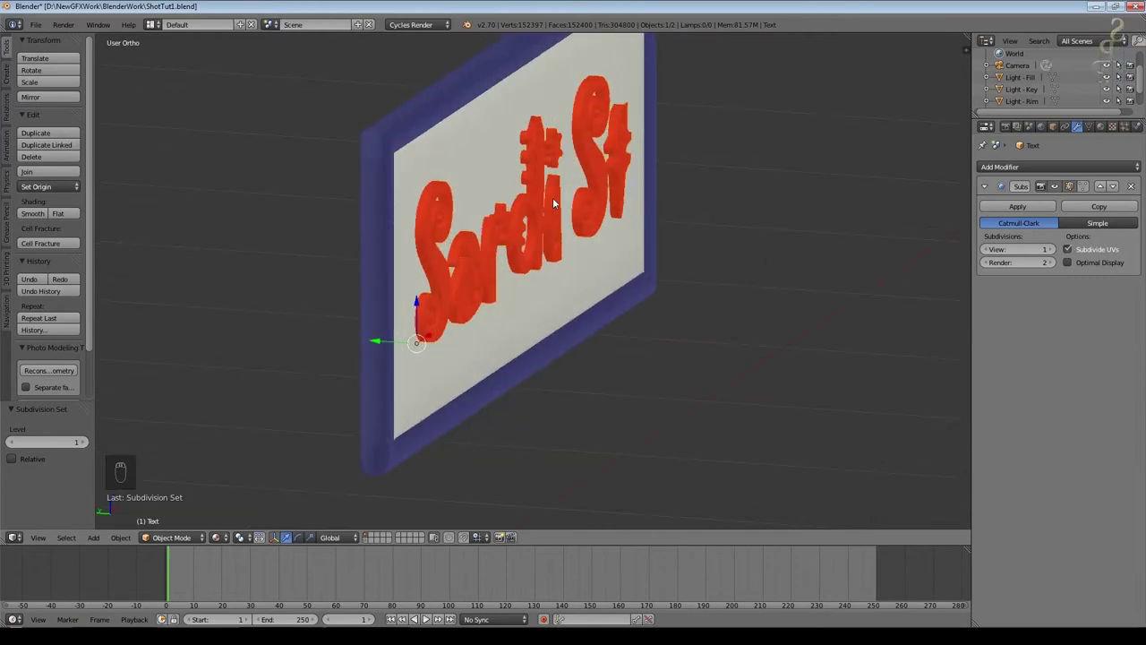
right_click(478, 153, "shift")
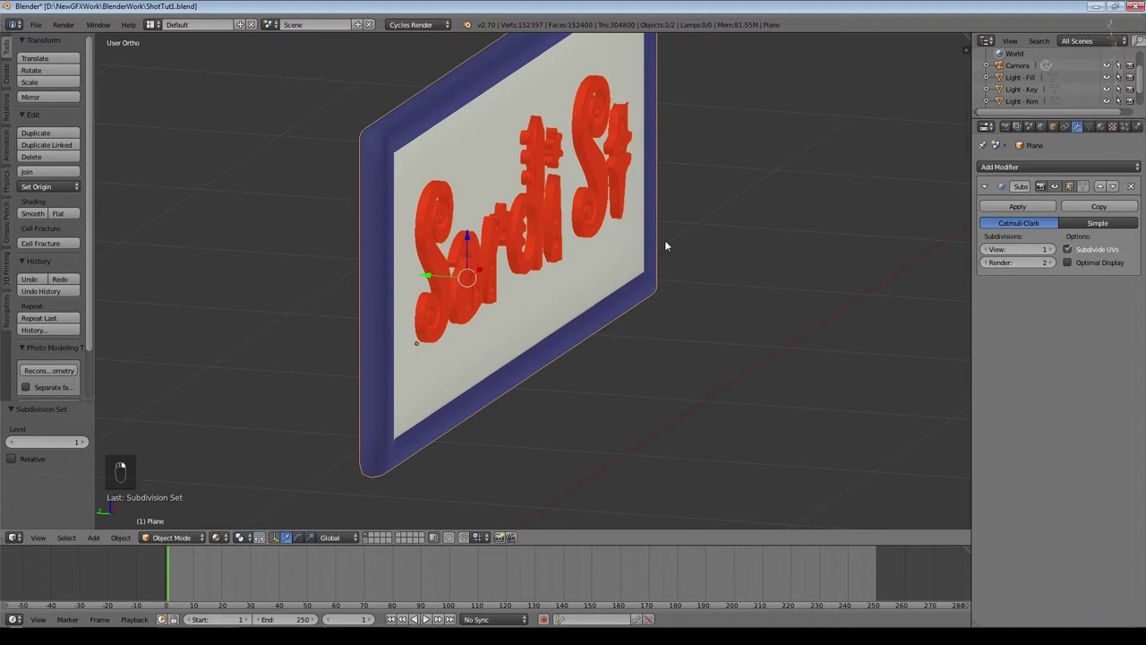
left_click(39, 173)
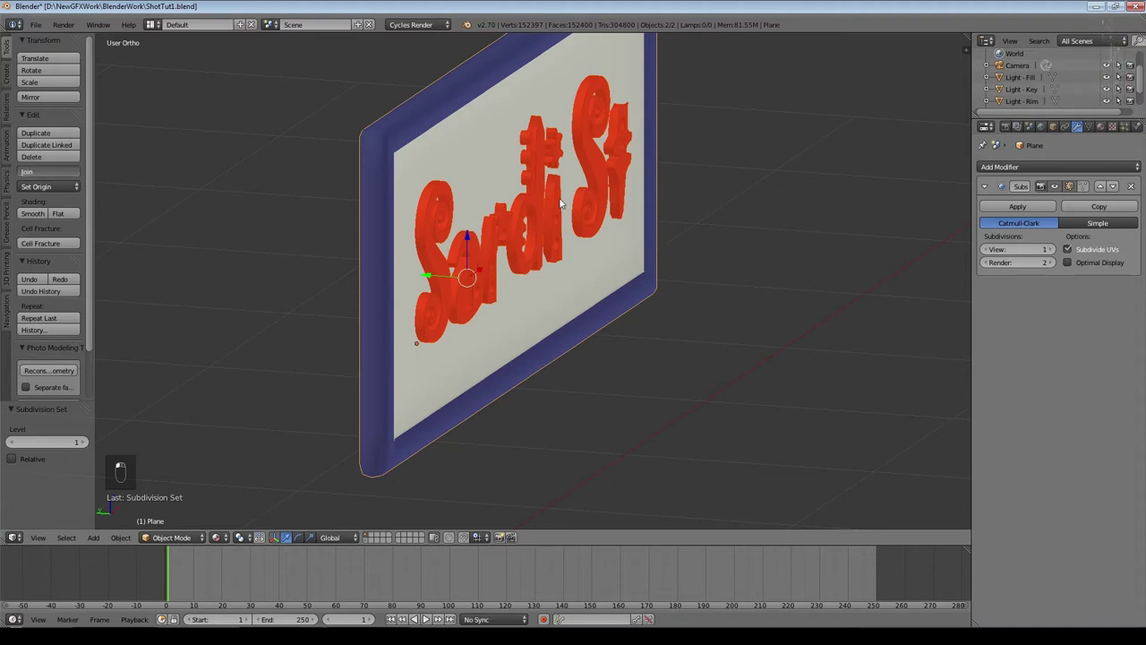
Step: Move the joined sign 0.084 along Y and apply its Subdivision Surface modifier
key("g")
key("y")
left_click(462, 213)
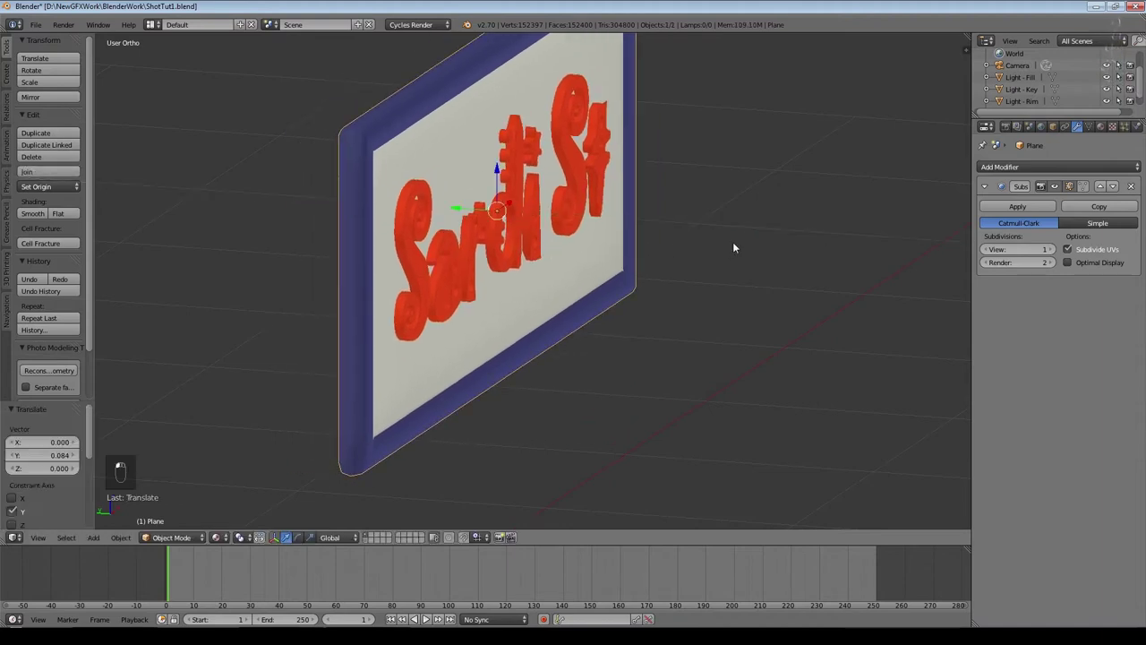
left_click(1031, 209)
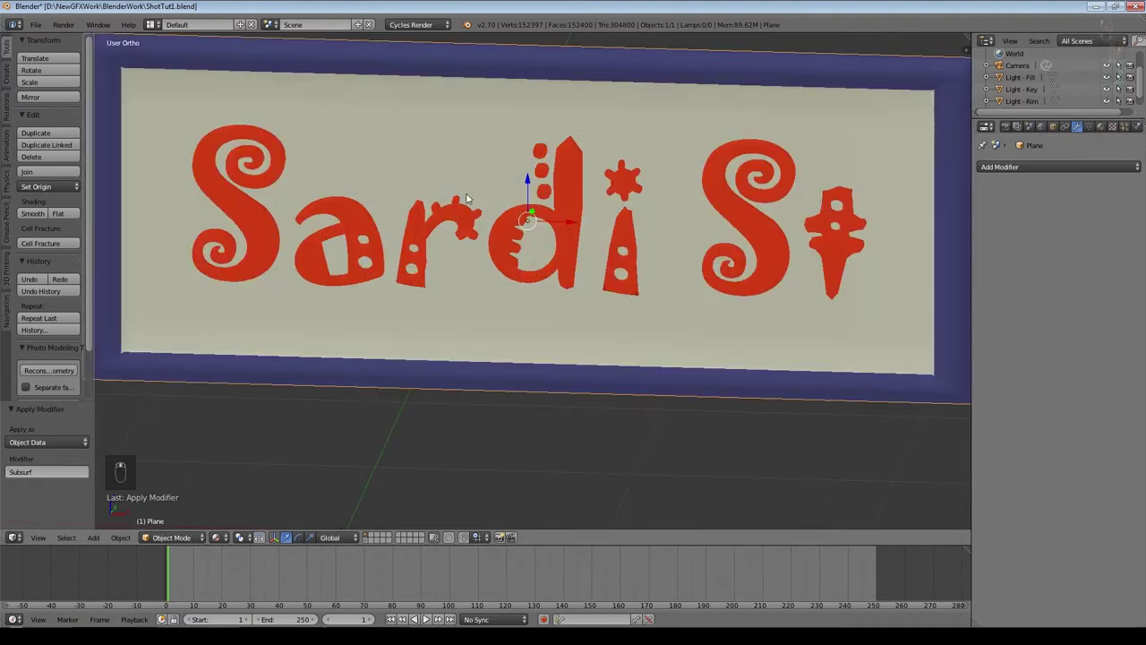
scroll(454, 197, "down", 2)
middle_click_drag(578, 235, 613, 218)
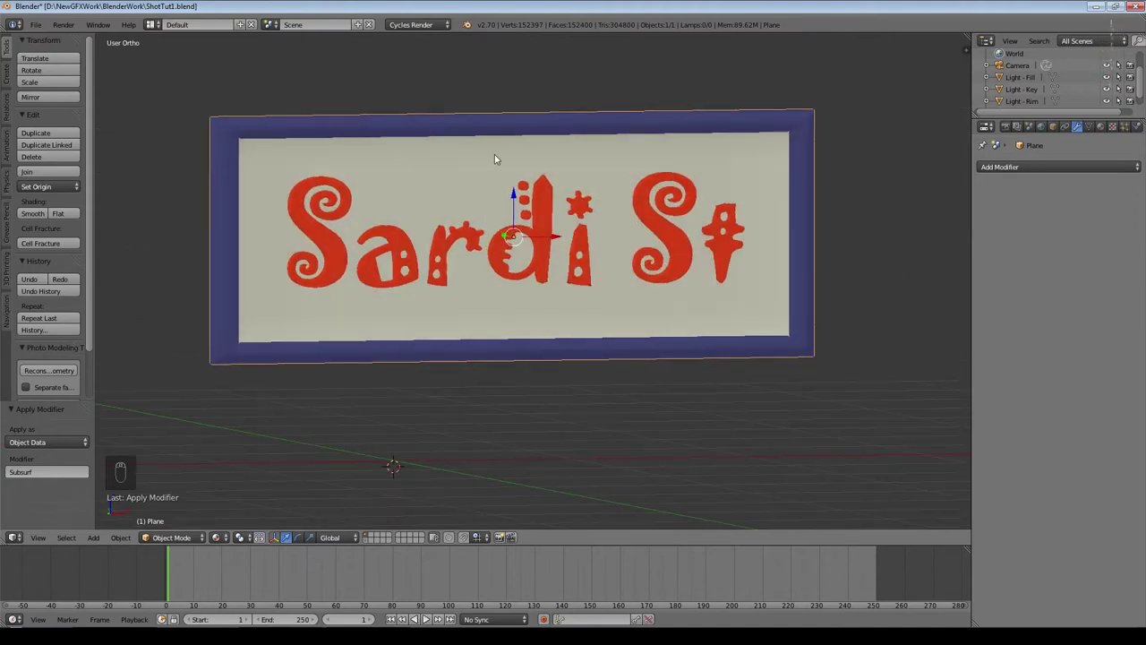
Step: Save the file and move the sign 0.402 up along Z and 0.818 along Y
key("ctrl+s")
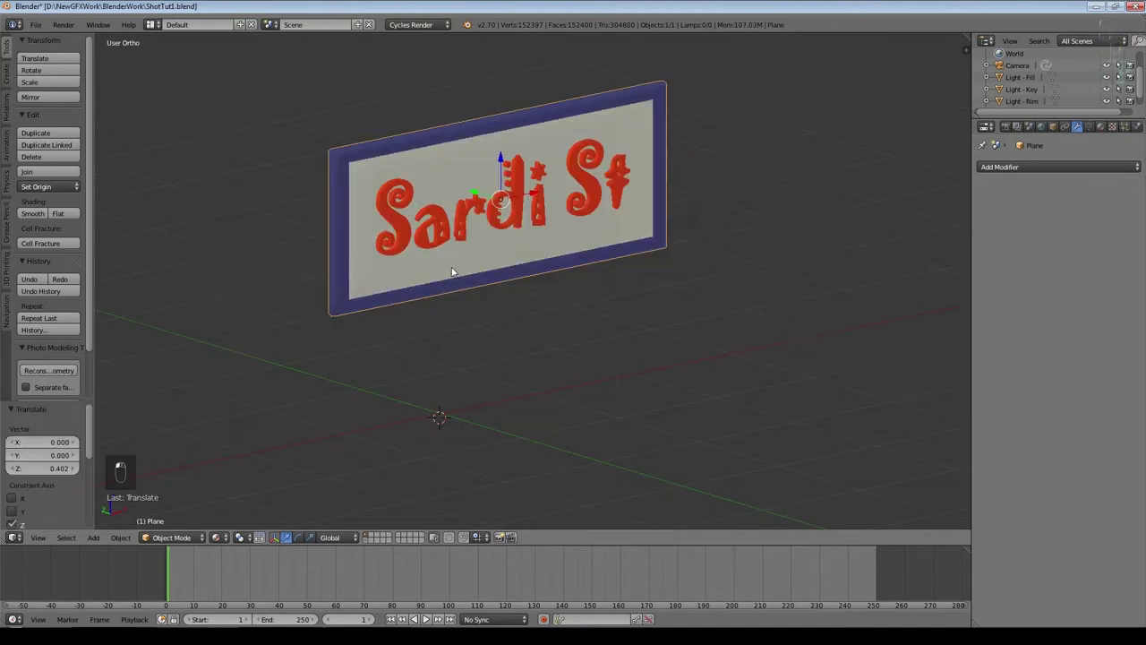
middle_click_drag(502, 286, 564, 286)
left_click_drag(452, 209, 347, 197)
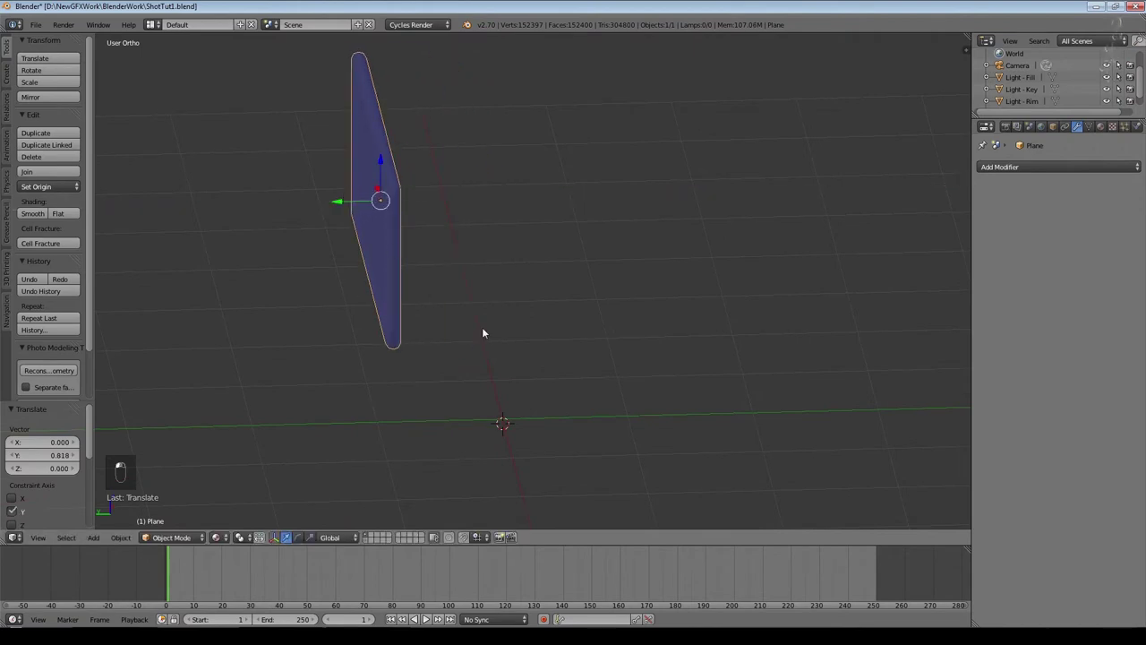
middle_click_drag(486, 329, 499, 286)
Step: Search the add-ons in User Preferences for "plan" to check that Import Images as Planes is enabled
key("shift+a")
mouse_move(404, 280)
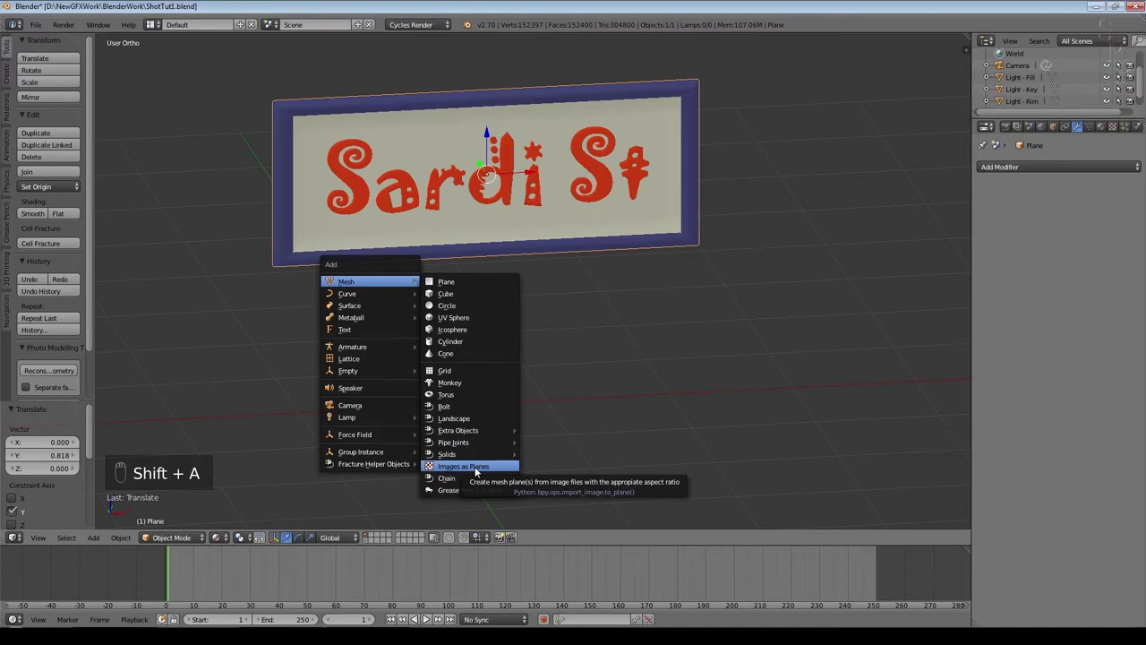
left_click(35, 24)
left_click(84, 156)
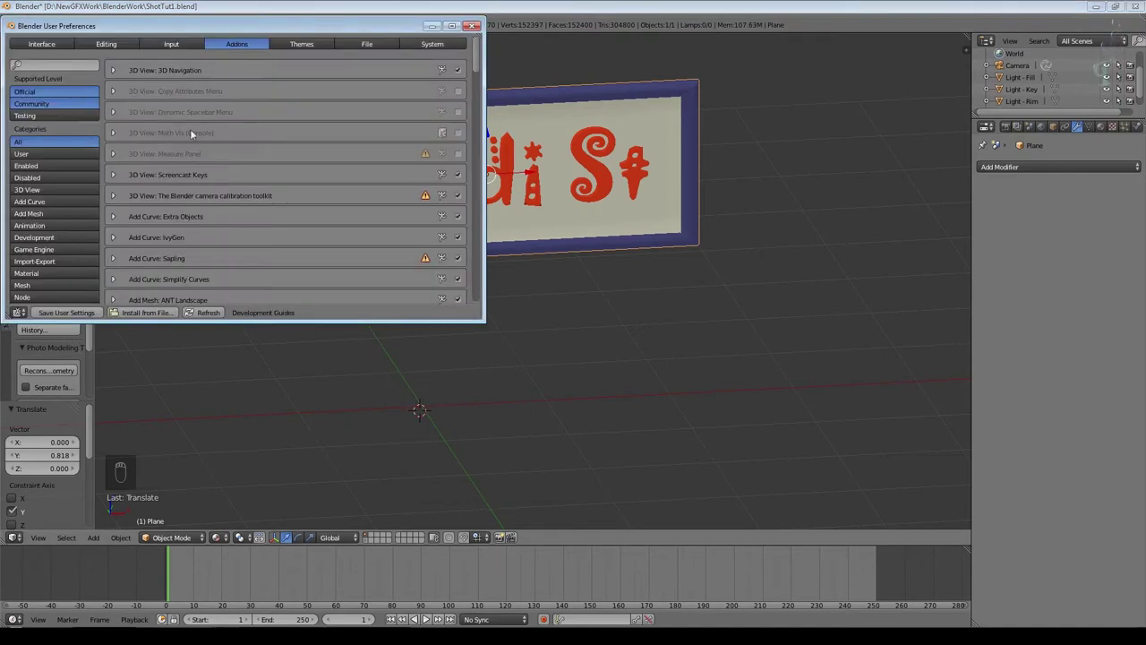
left_click(58, 68)
type("plan")
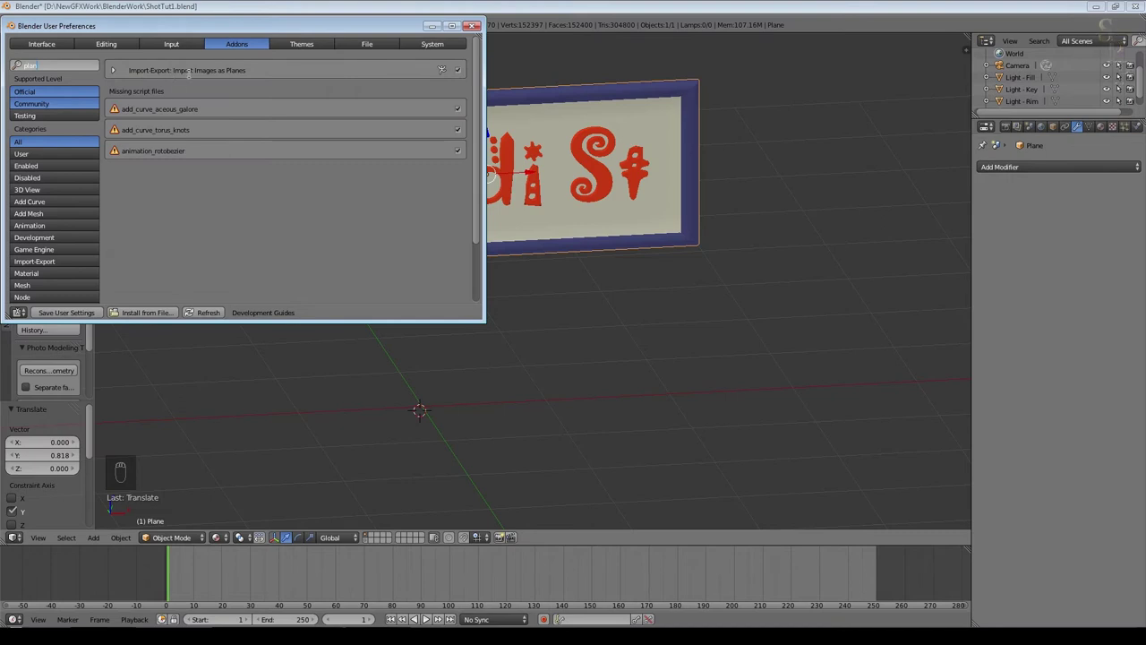
left_click(473, 28)
Step: Import brick_wall_021790.jpg from the Textures\Architecture folder as an image plane
key("shift+a")
mouse_move(533, 309)
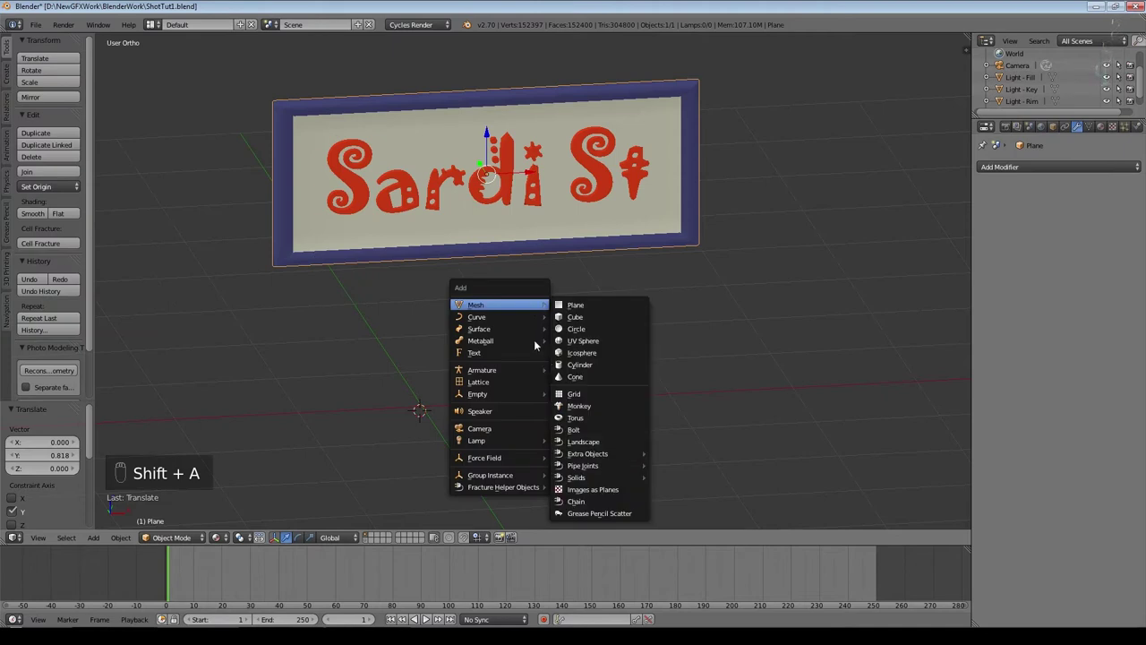
key("shift+a")
mouse_move(483, 361)
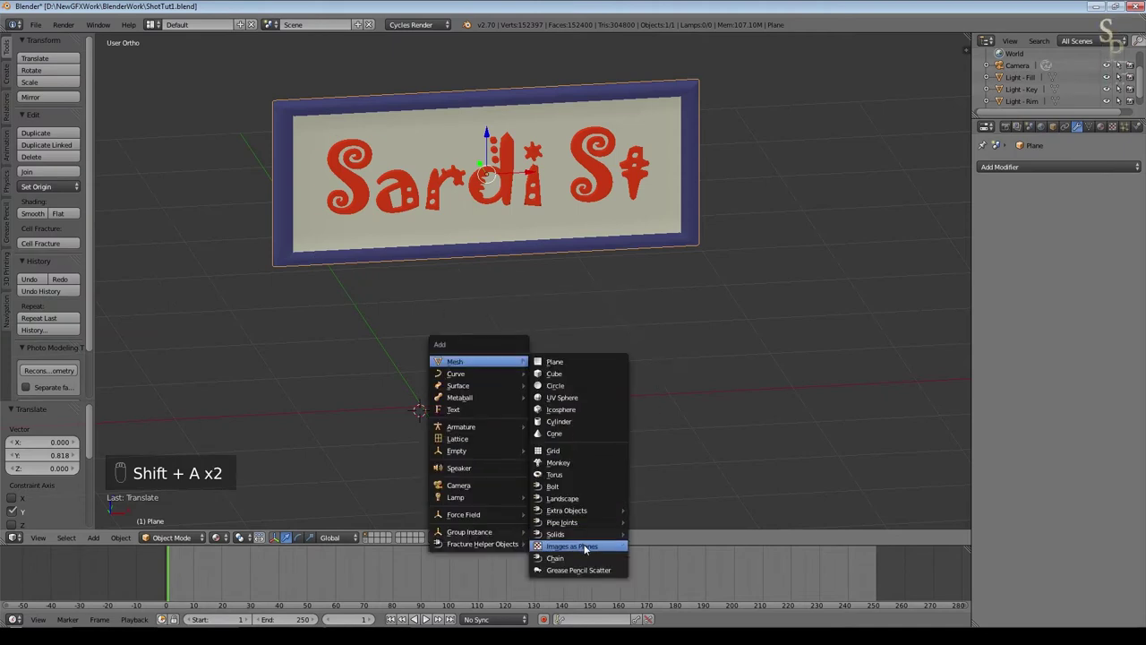
left_click(584, 547)
left_click(36, 226)
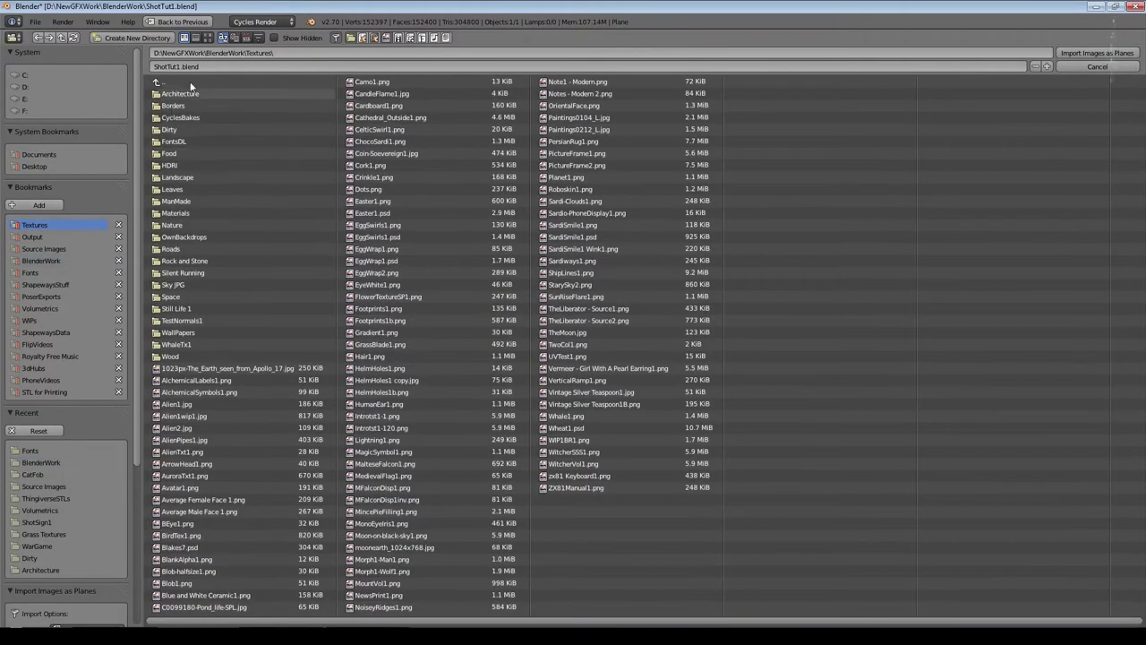
double_click(188, 102)
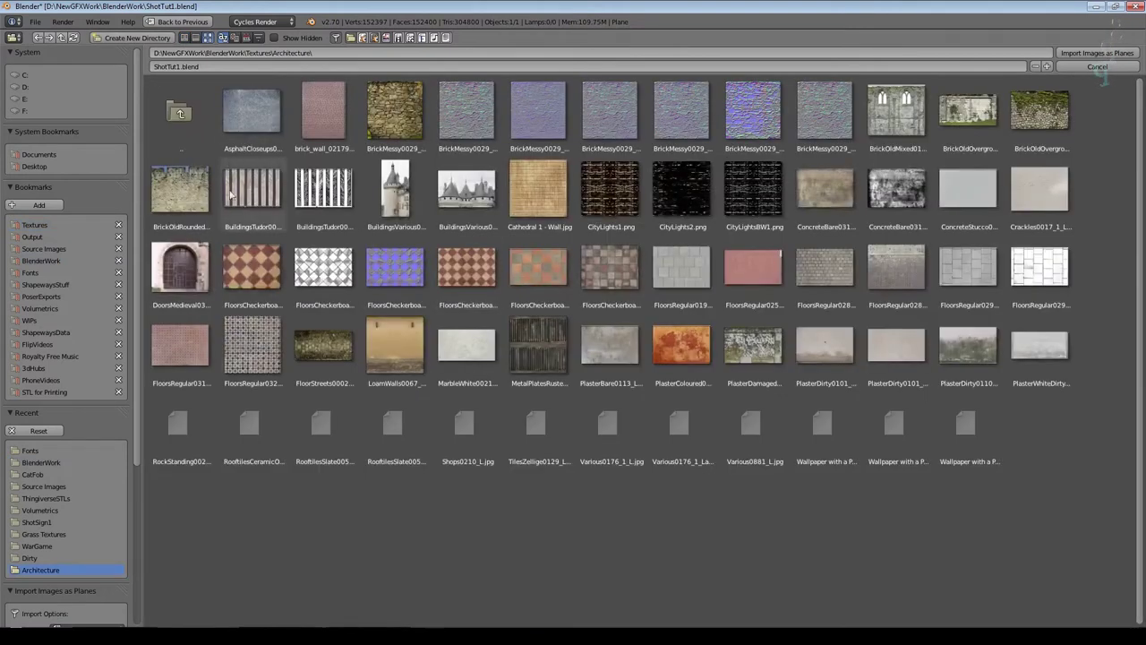
left_click(311, 119)
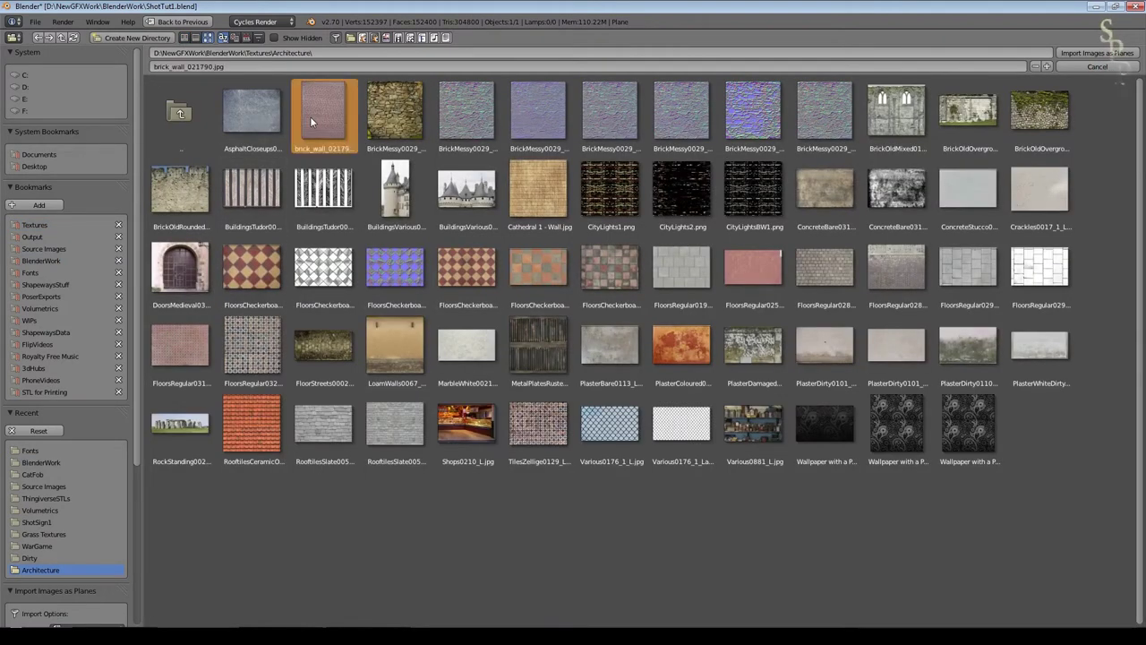
left_click(1084, 54)
Step: Rotate the brick wall plane 90 degrees about X and scale it up by a factor of 3.541
key("r")
key("x")
key("9")
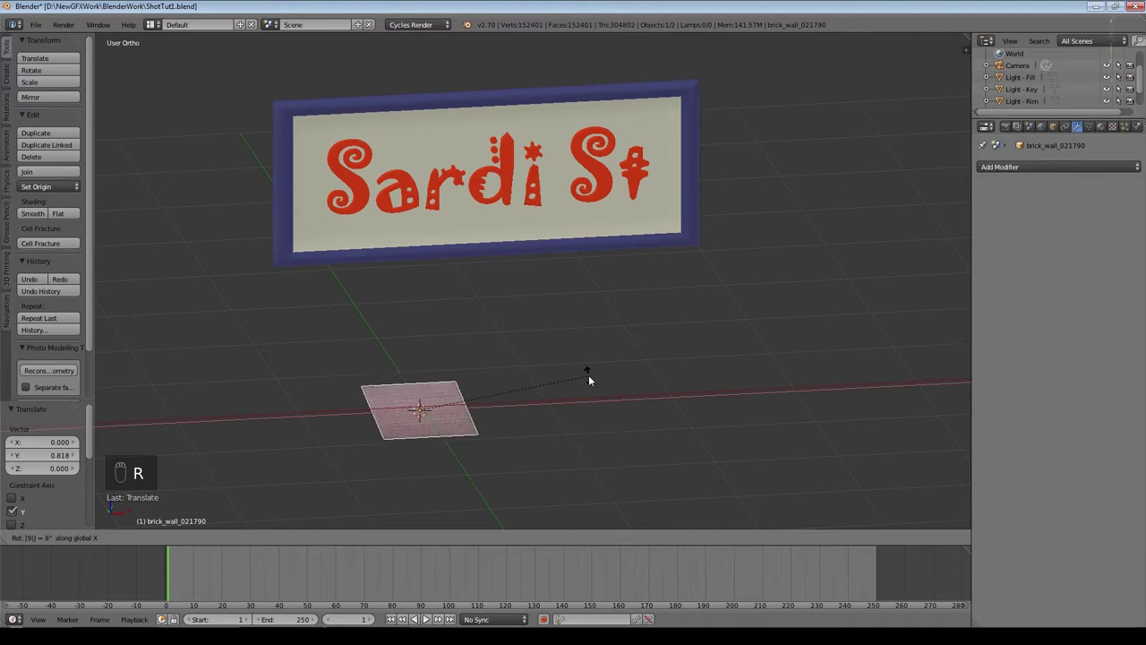
key("0")
key("Return")
key("s")
left_click(719, 402)
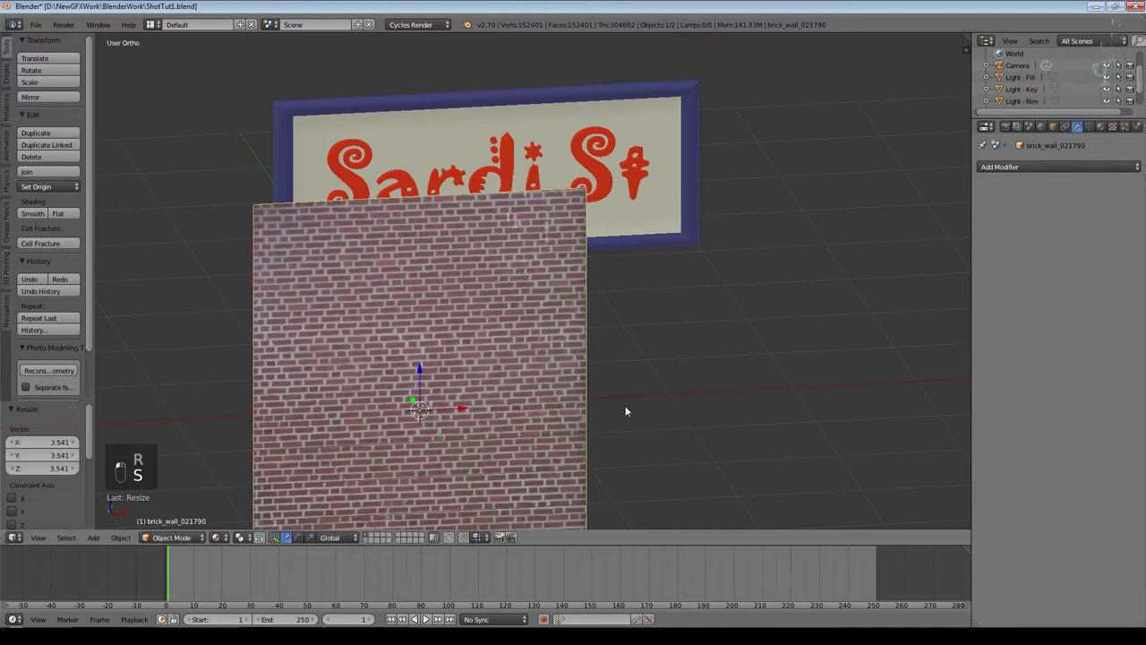
Step: Enlarge the brick wall behind the sign and raise it along Z by 3.240 and a further 0.991
left_click_drag(513, 288, 495, 47)
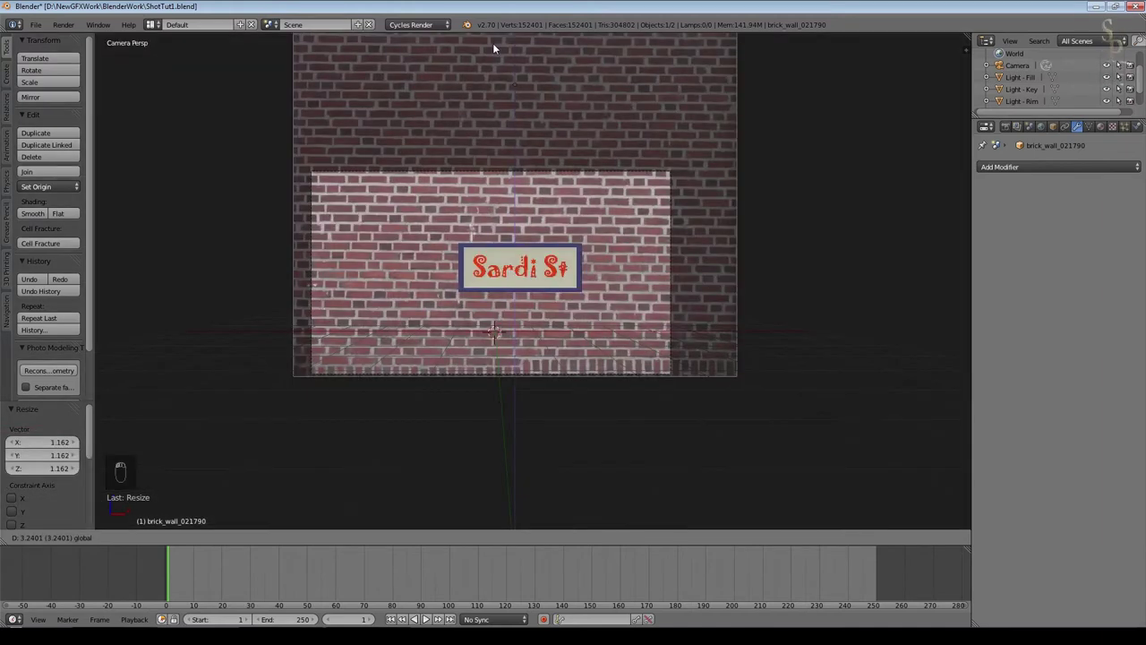
left_click(493, 43)
scroll(588, 354, "up", 2)
middle_click_drag(505, 352, 600, 353)
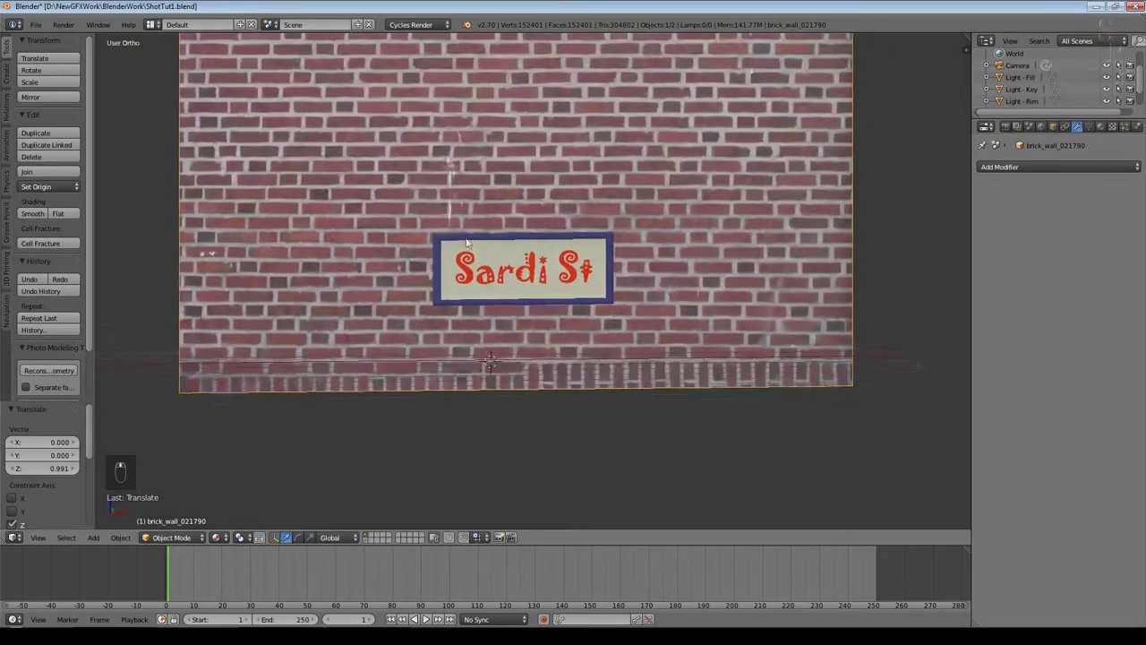
middle_click_drag(466, 242, 539, 321)
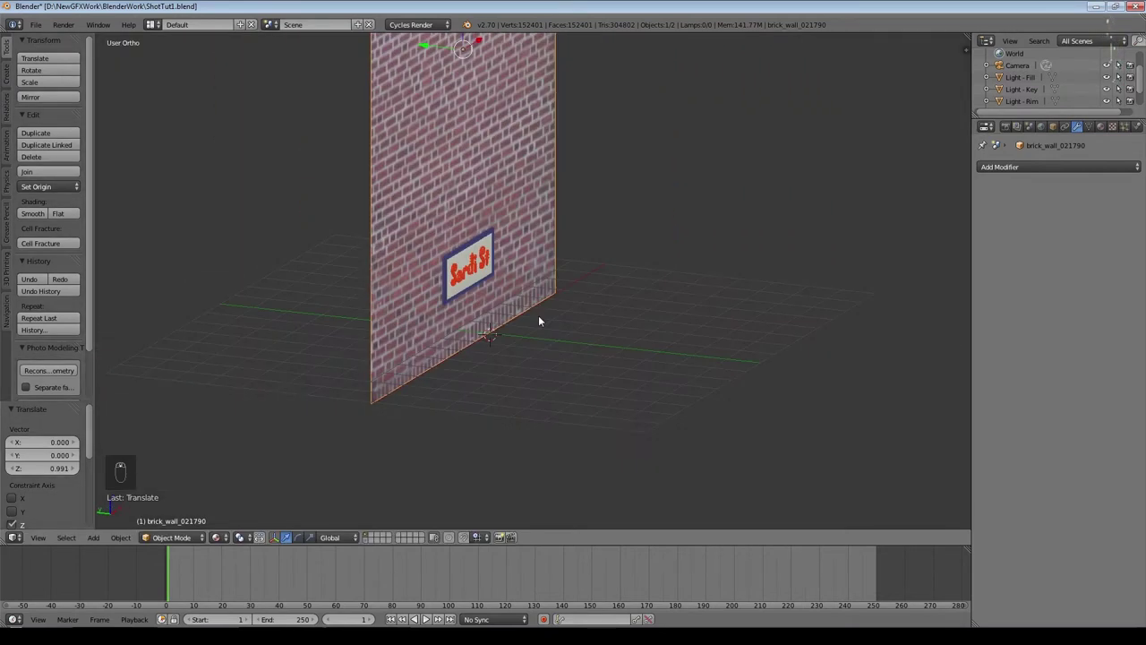
Step: Import FloorStreets0002_3_L.jpg as an image plane and scale it up as the ground in front of the brick wall
key("shift+a")
mouse_move(538, 317)
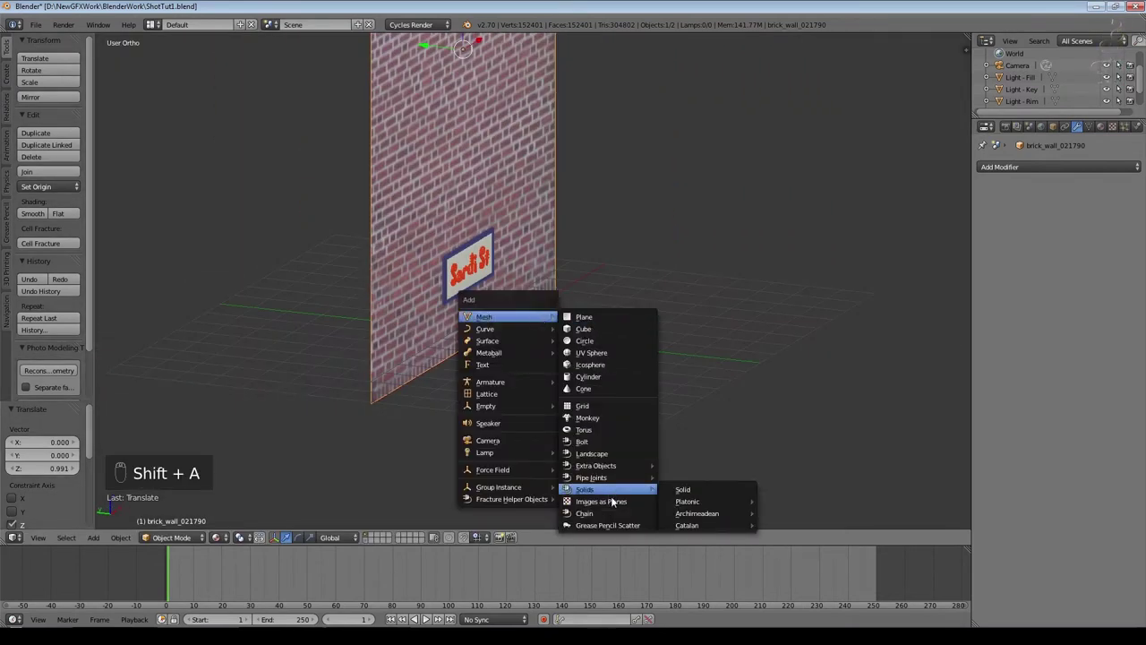
left_click(602, 500)
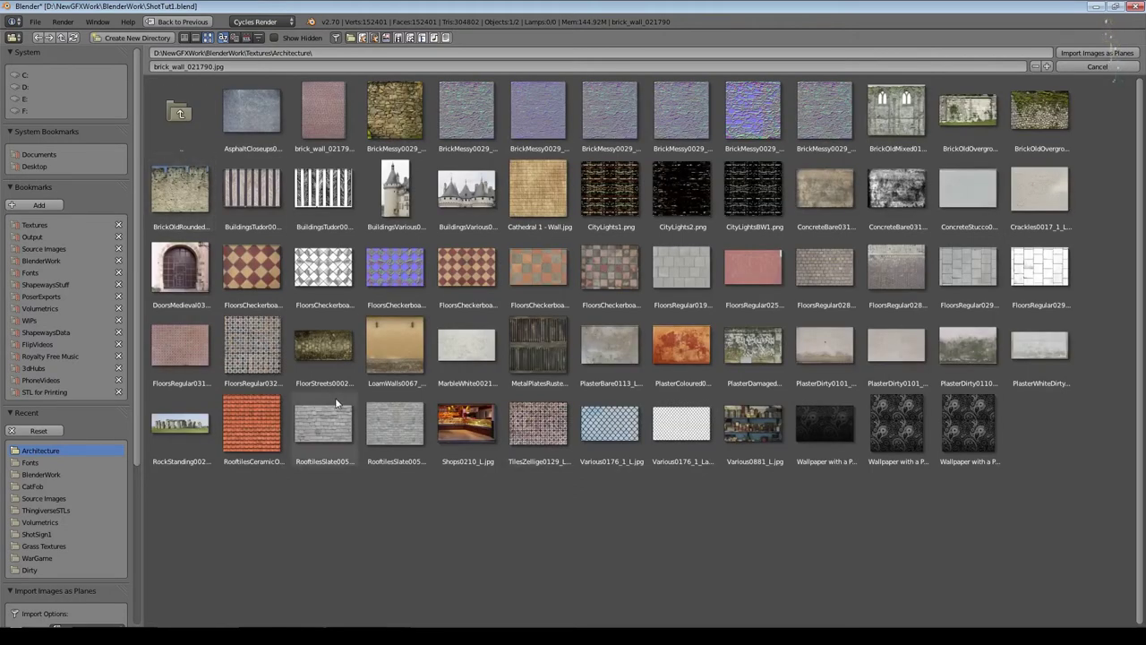
left_click(337, 363)
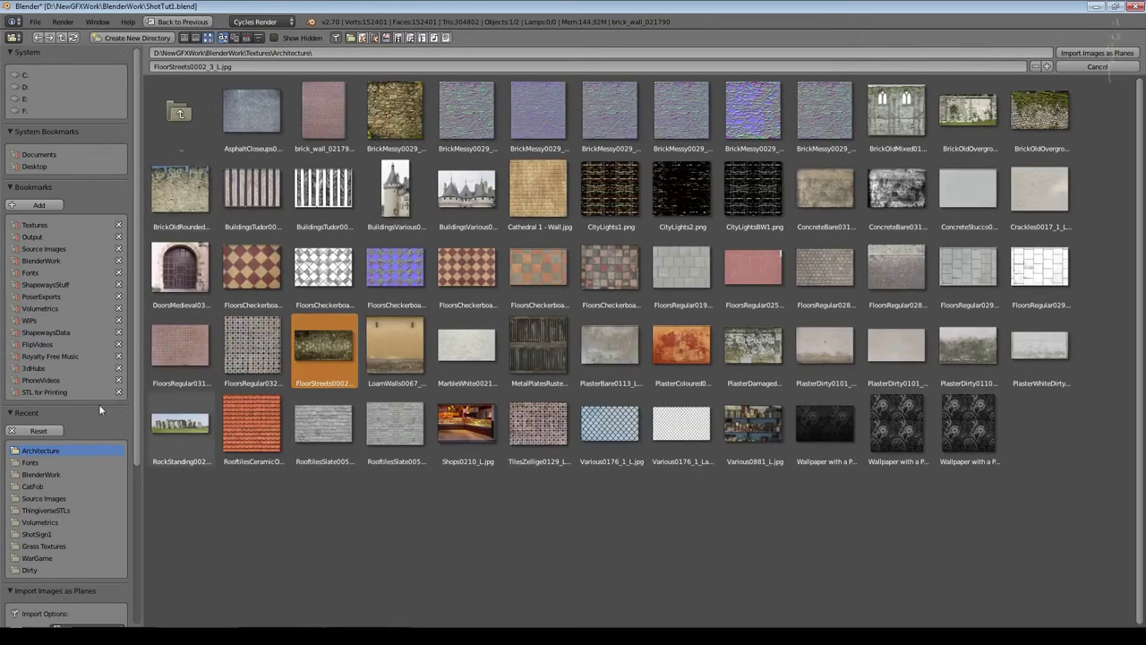
left_click(1094, 54)
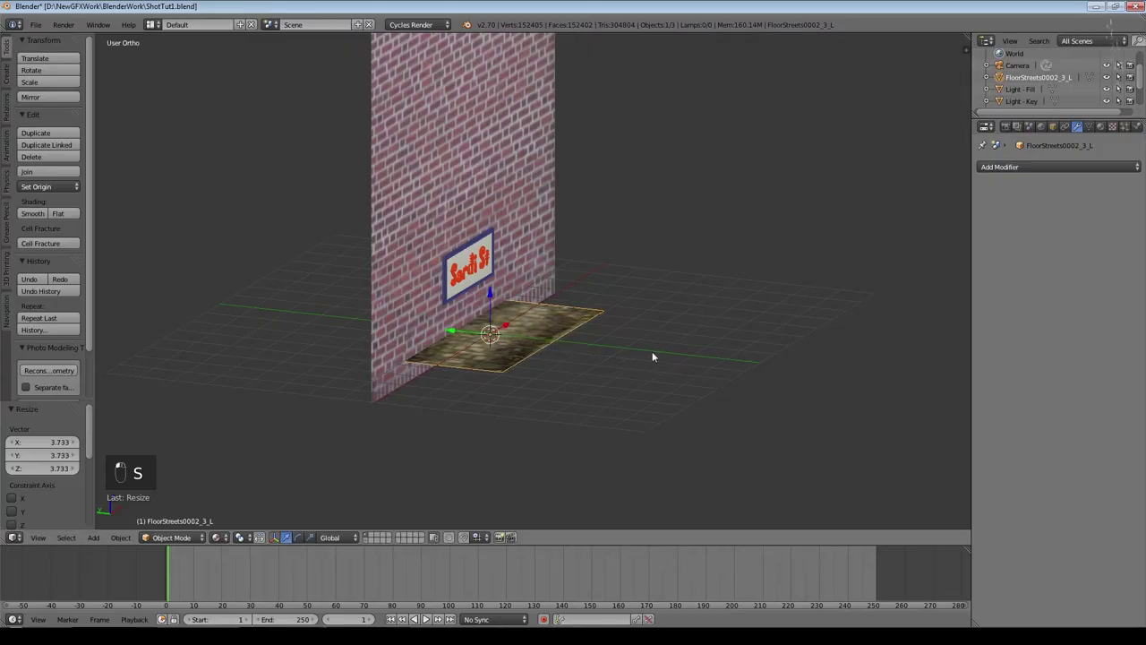
key("s")
left_click(588, 332)
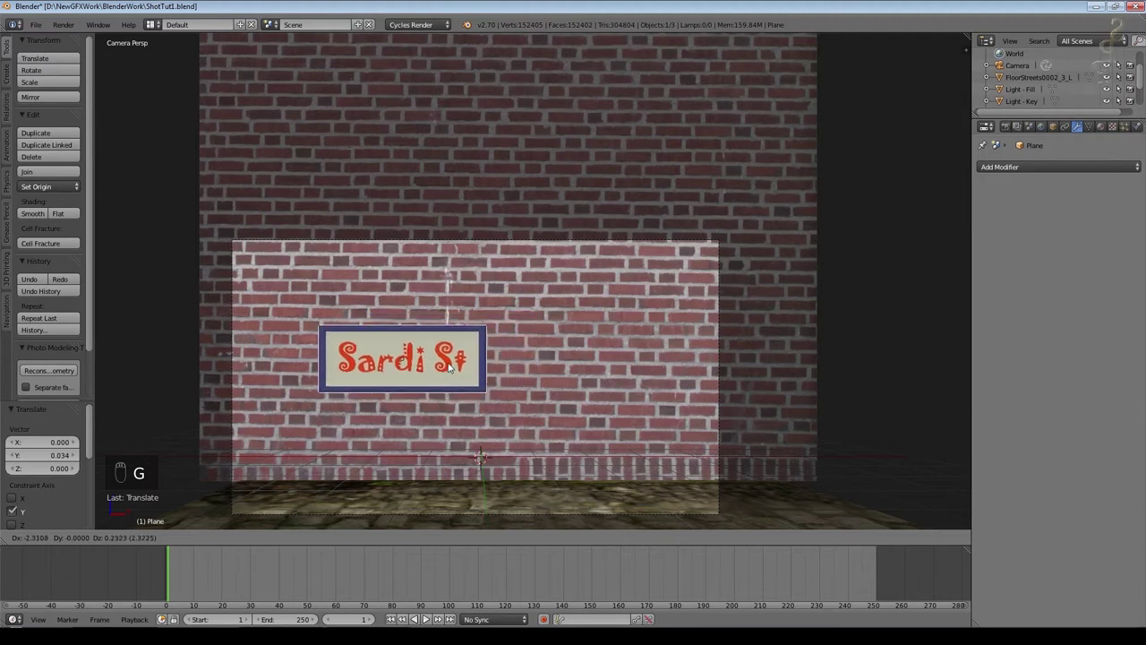
Step: Place the sign on the brick wall by moving it -2.335 in X, 0.245 in Z and 0.023 along Y
left_click(449, 364)
middle_click_drag(439, 487, 621, 488)
left_click_drag(382, 275, 386, 276)
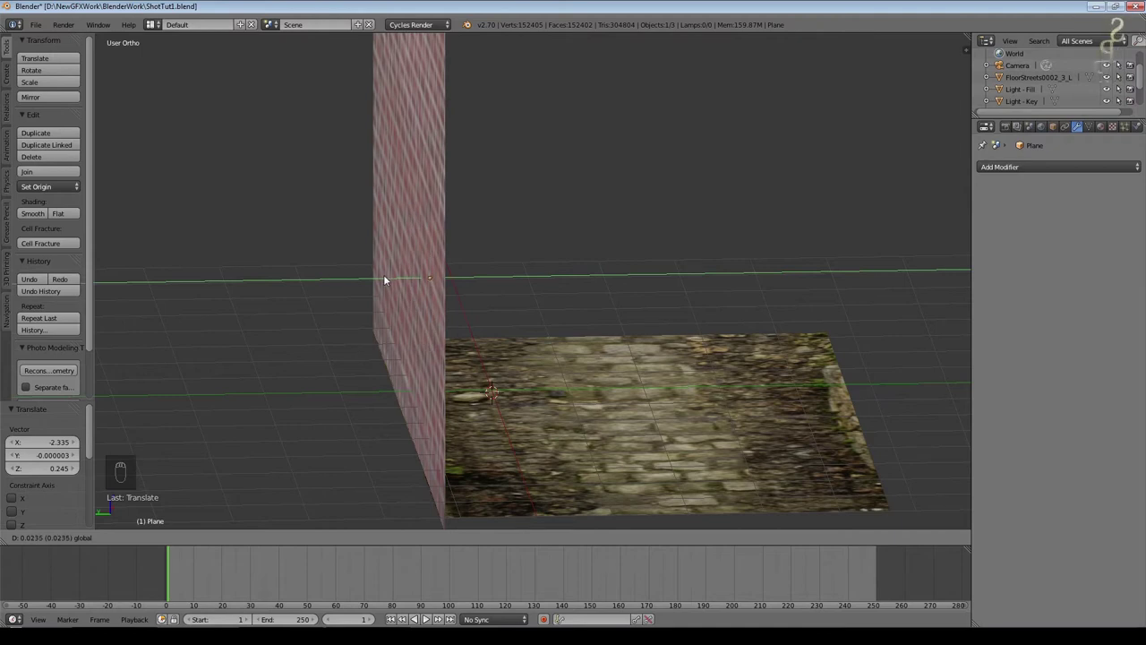
left_click(384, 275)
middle_click_drag(571, 349, 498, 322)
key("KP_0")
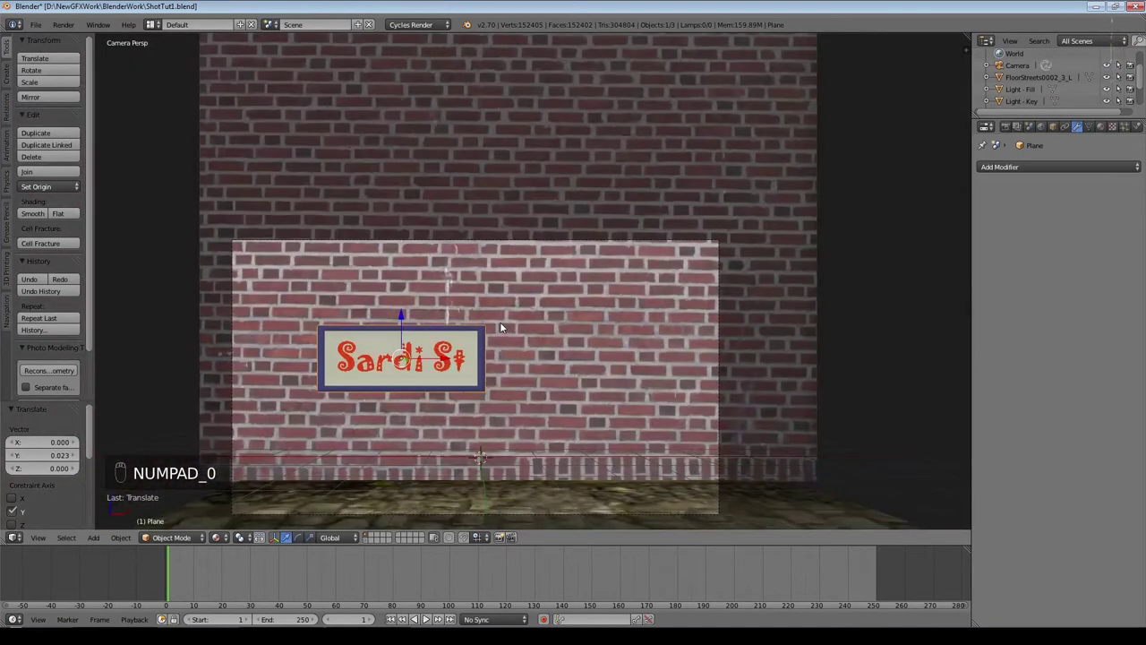
Step: Add a Sun lamp and move it 11.265 in X, -5.765 in Y and 15.110 in Z
left_click(1006, 127)
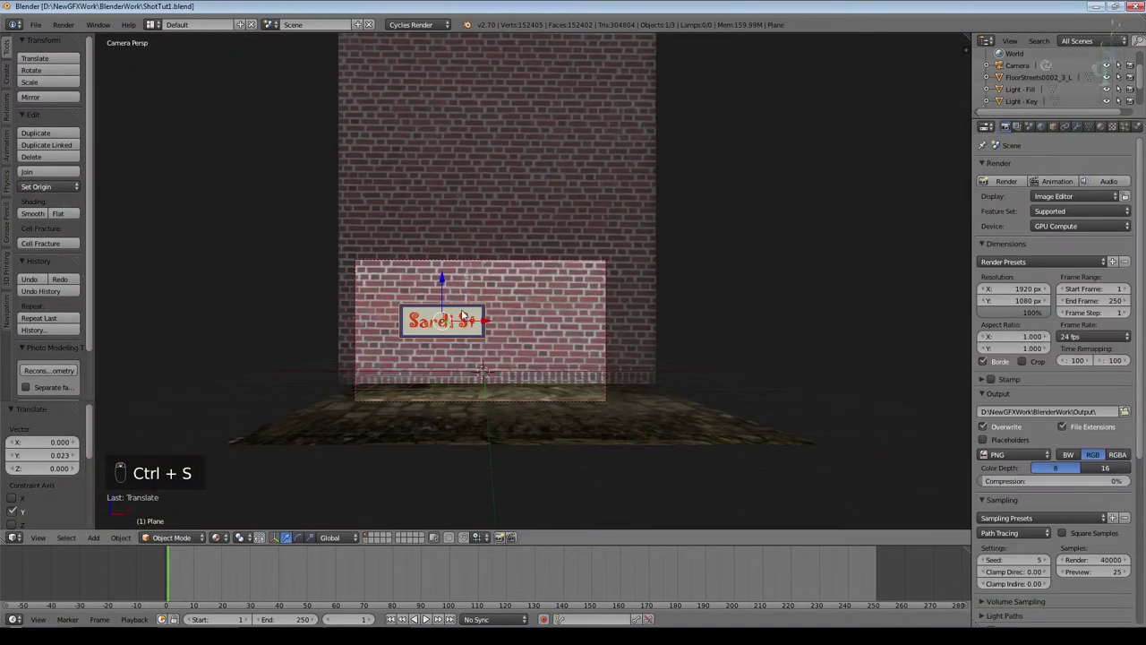
middle_click_drag(462, 314, 539, 338)
key("shift+a")
mouse_move(544, 471)
left_click(609, 484)
scroll(617, 319, "down", 3)
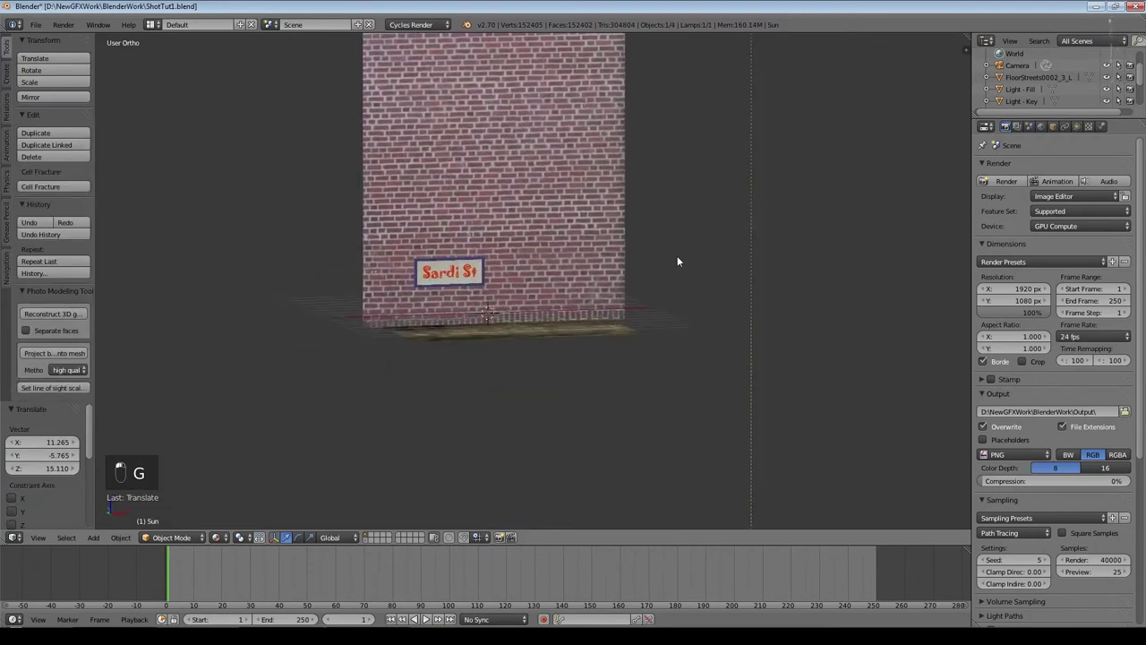
scroll(744, 251, "down", 2)
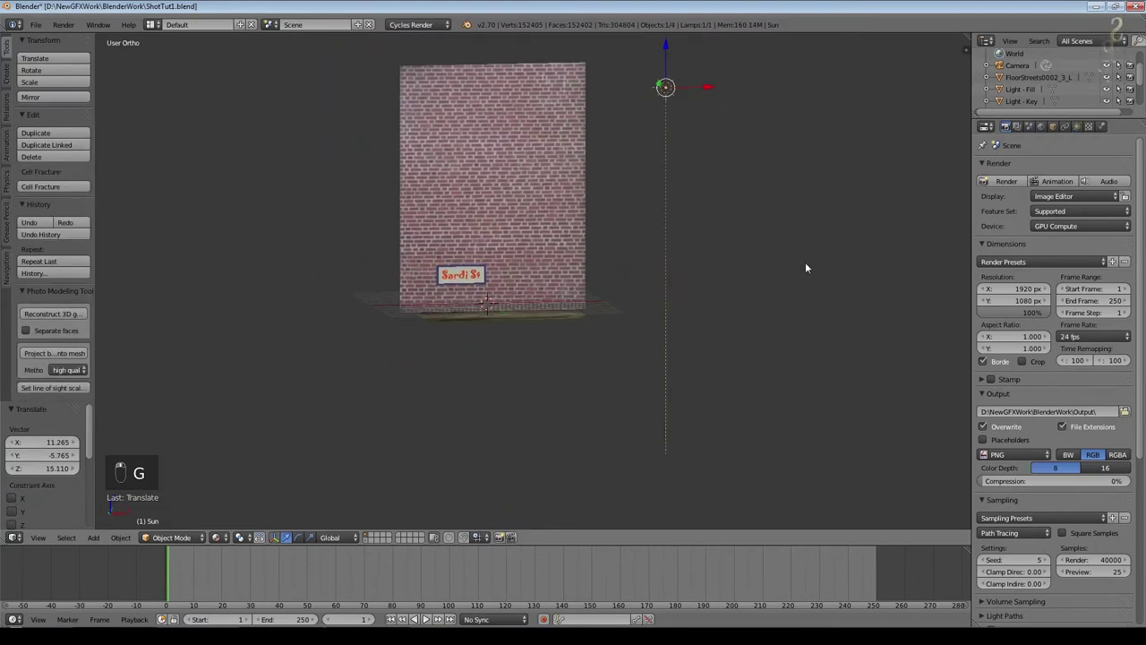
Step: Rotate the Sun lamp to angle it at the wall and move it -15.720 along Y
key("r")
left_click(633, 327)
middle_click_drag(375, 300, 504, 349)
key("r")
left_click(531, 270)
scroll(514, 116, "down", 2)
key("g")
key("y")
left_click(660, 115)
key("KP_0")
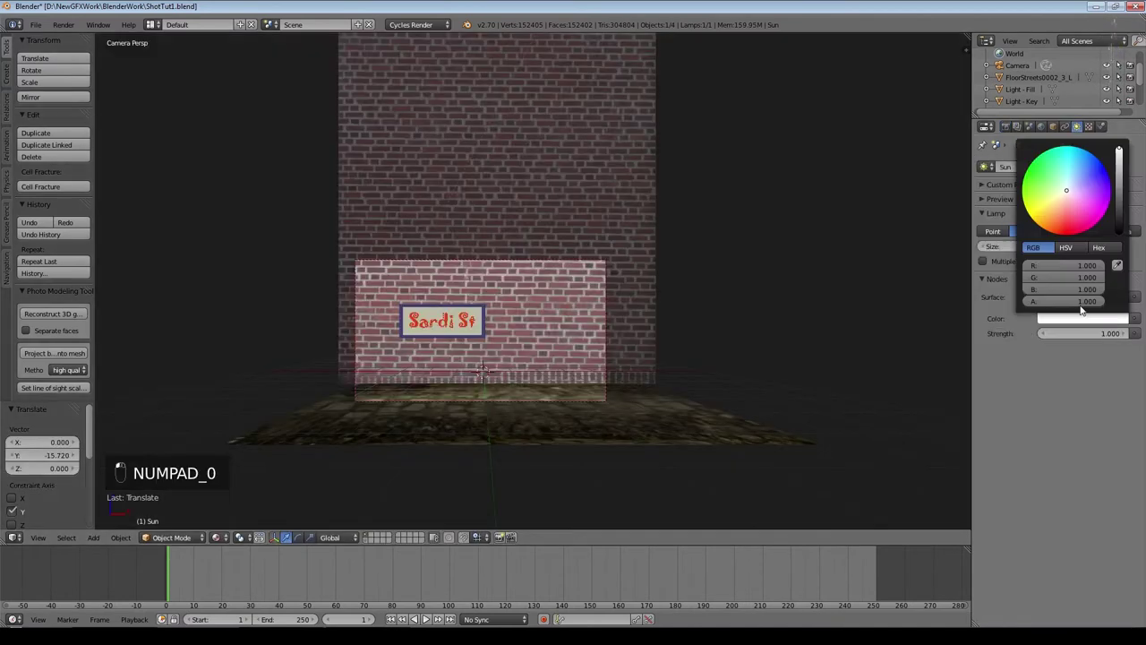
Step: Give the Sun lamp a pale yellow color and a strength of 2
left_click(1055, 203)
left_click(1101, 334)
type("2")
key("Return")
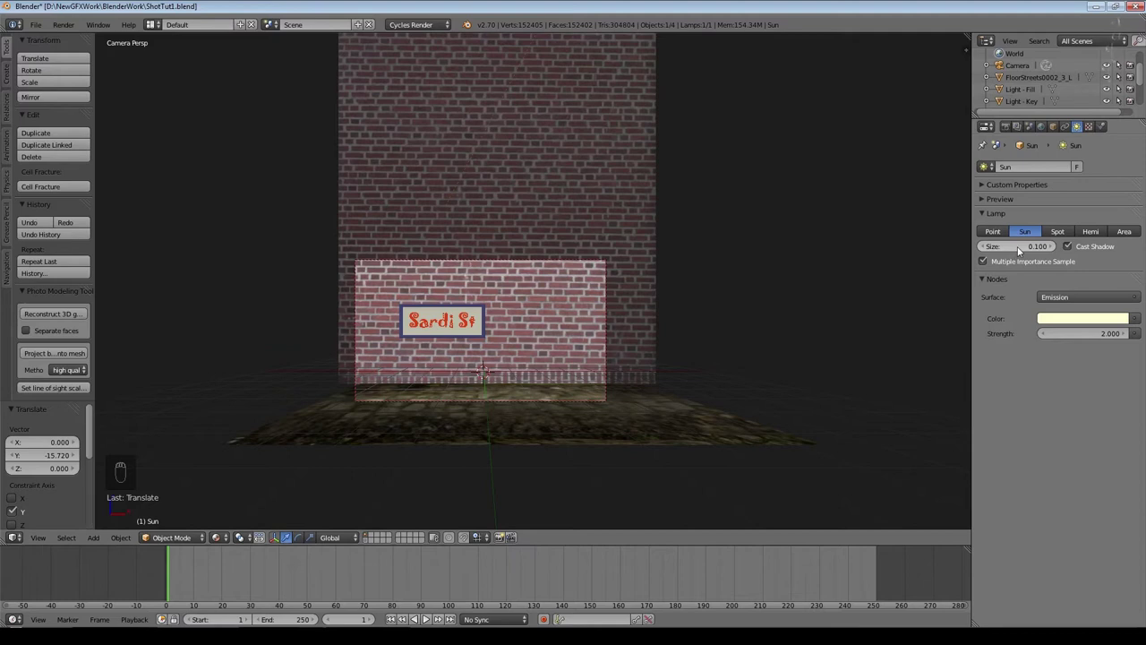
Step: Save the file over the existing one and display the camera view in Rendered shading, close up on the sign
scroll(504, 398, "up", 2)
key("ctrl+s")
left_click(358, 355)
left_click(239, 537)
left_click(244, 462)
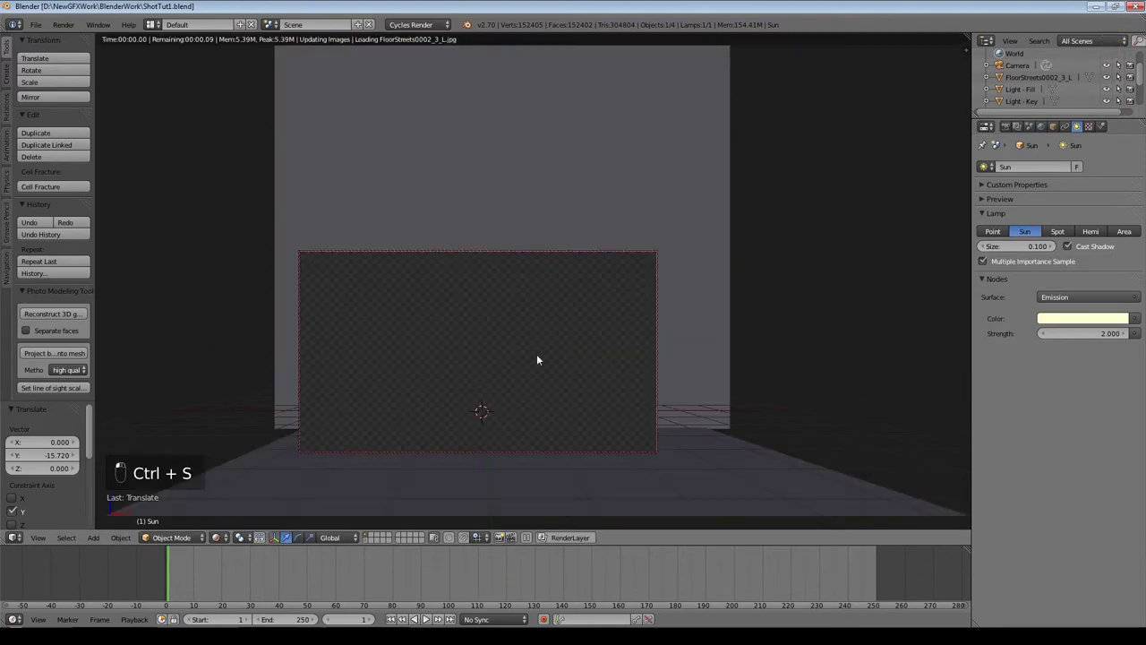
scroll(487, 391, "up", 3)
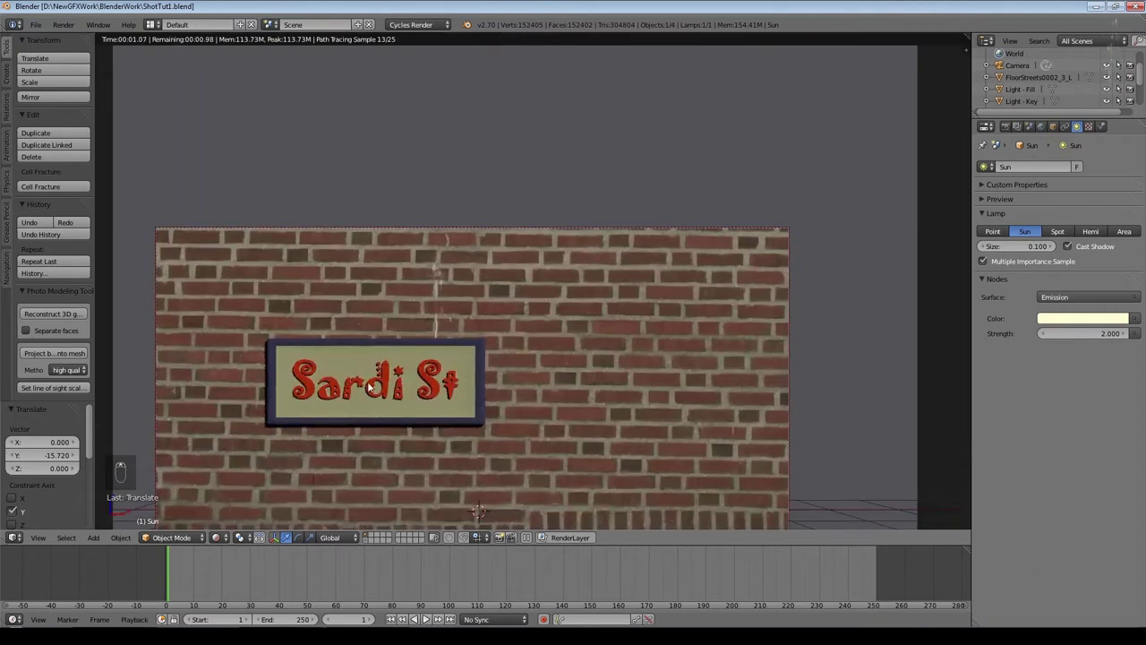
middle_click_drag(506, 398, 549, 364, "shift")
middle_click_drag(549, 363, 665, 286, "shift")
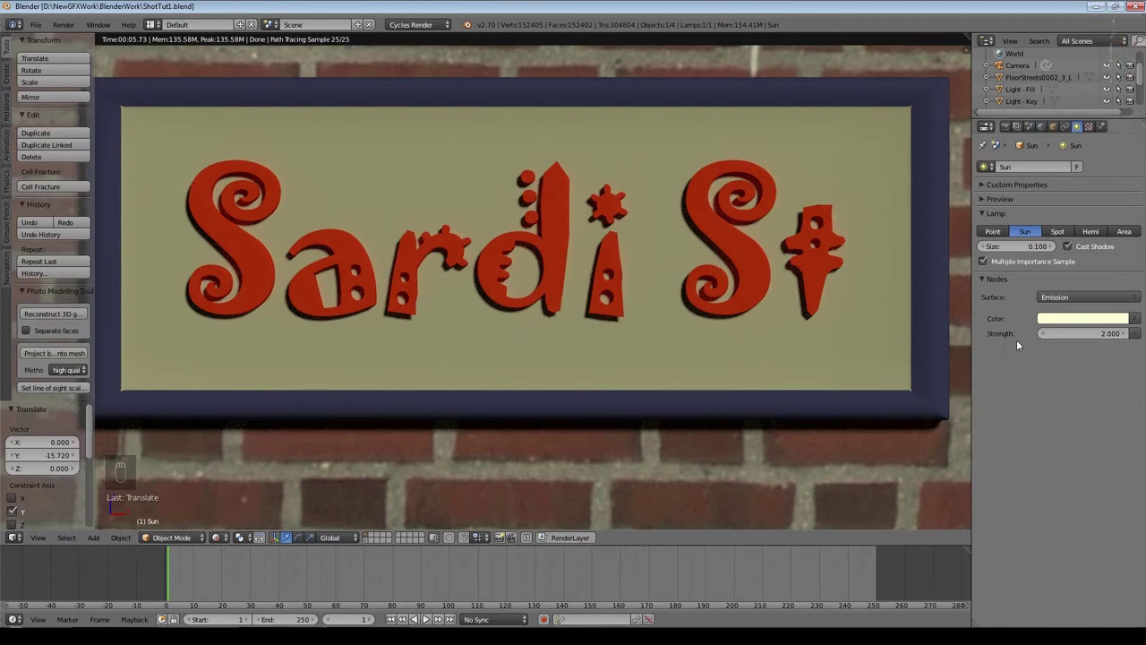
Step: Increase the Sun lamp's strength to 4
left_click(1098, 334)
type("4")
key("Return")
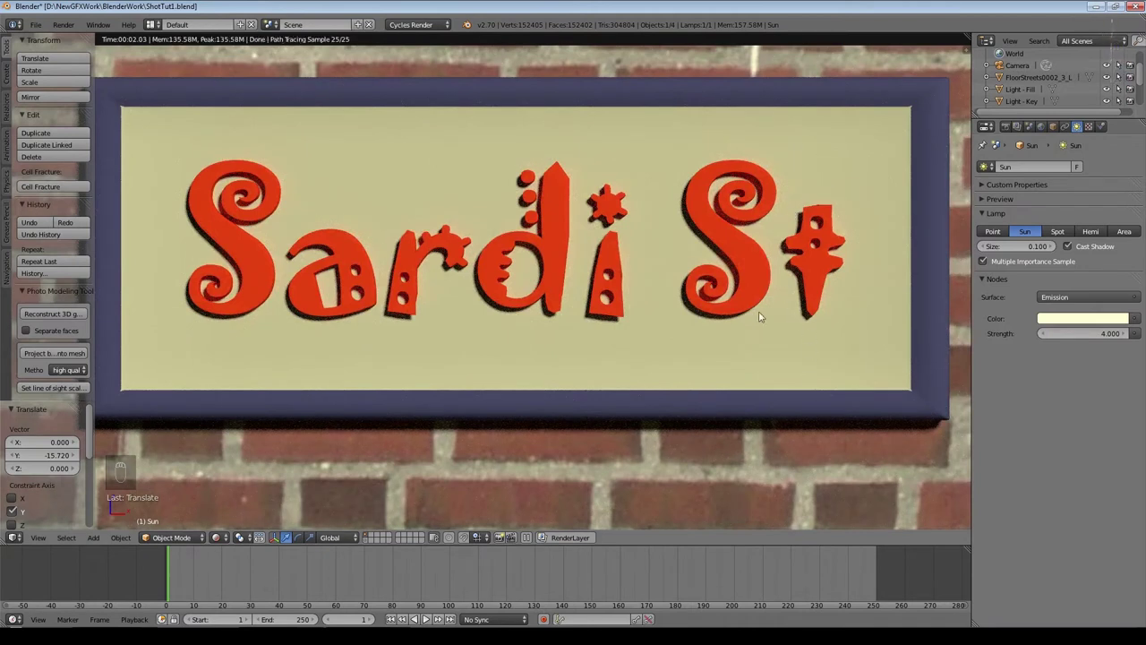
Step: Try Sun lamp sizes of 0.02 and 0.5 to compare the shadow softness
left_click(1030, 246)
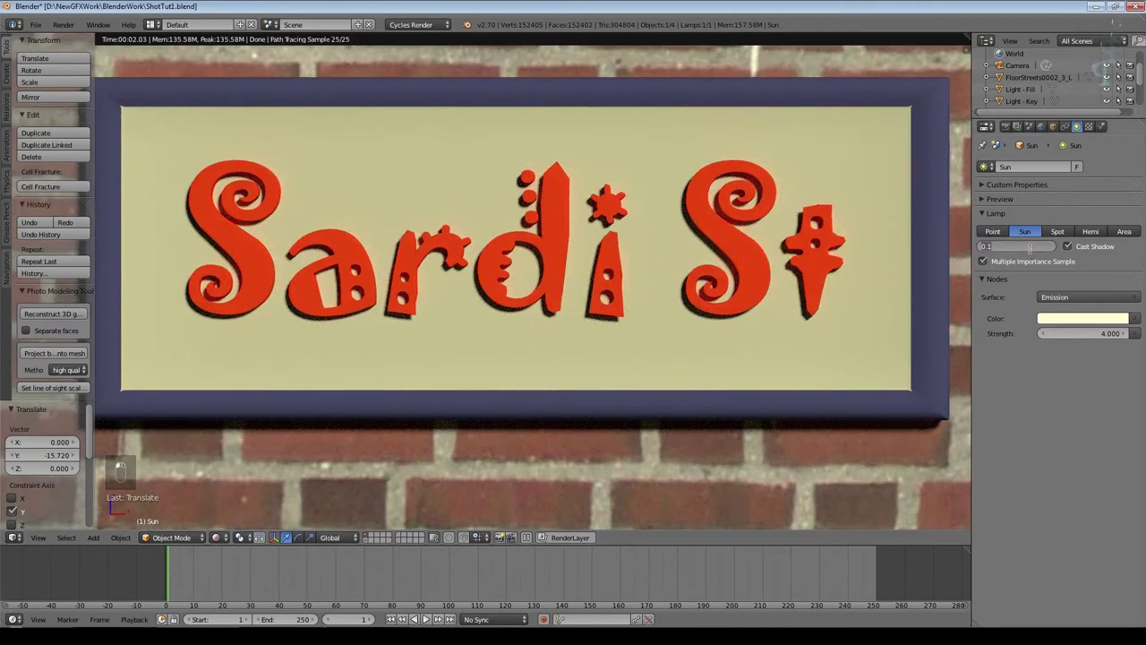
type("0.02")
key("Return")
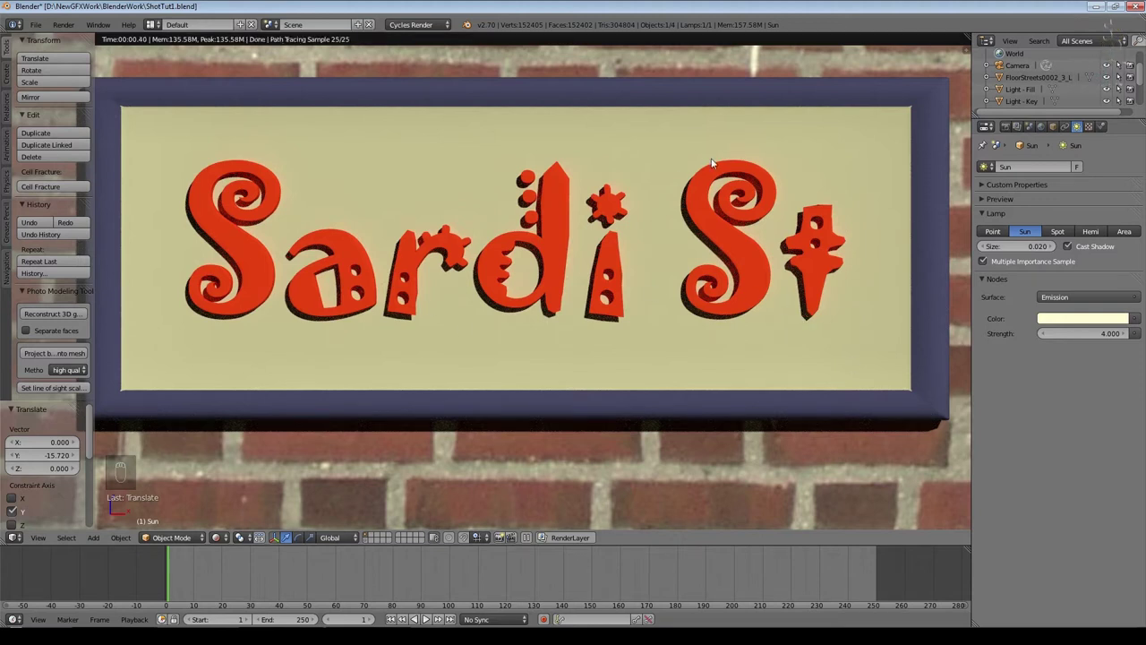
left_click(1034, 246)
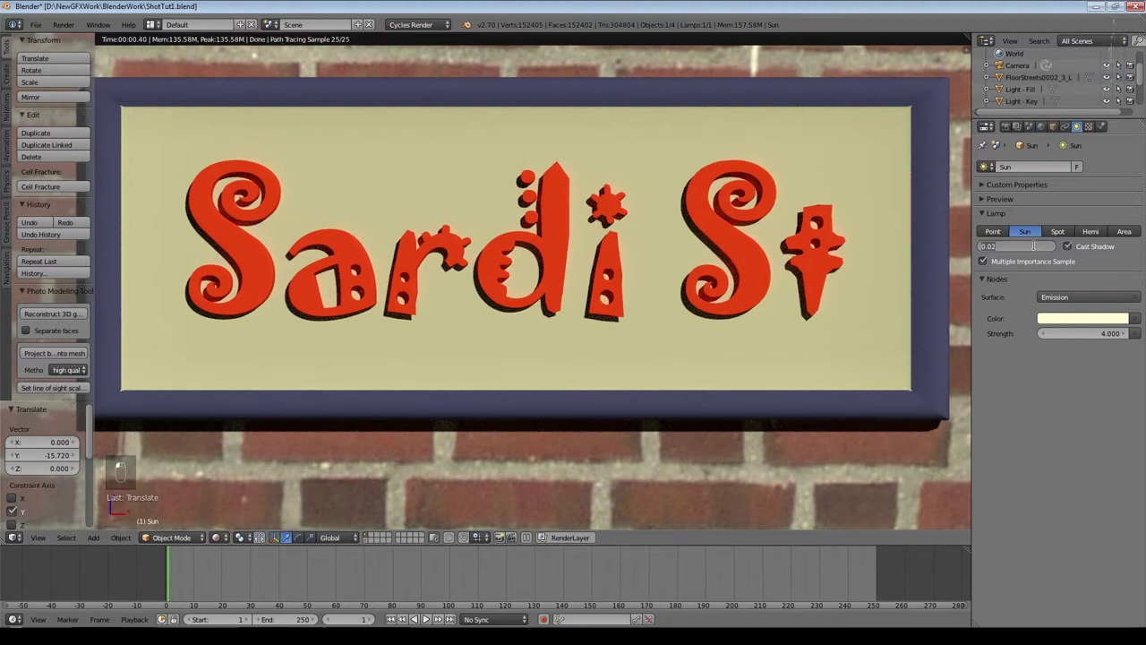
type(".5")
key("Return")
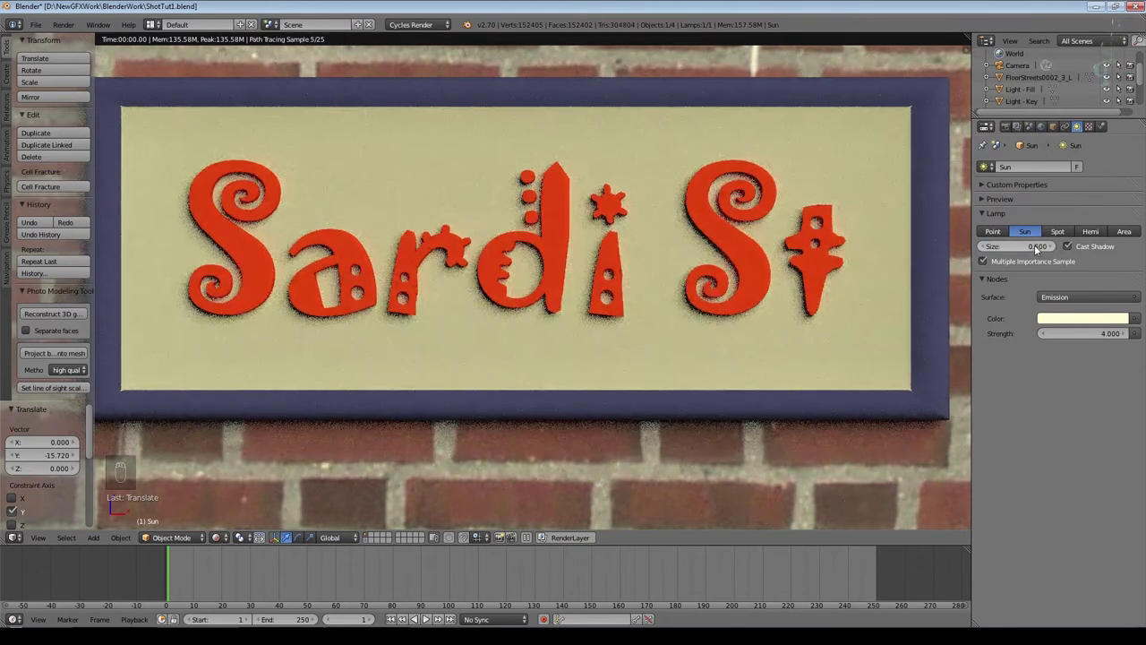
Step: Set the Sun lamp's size to 0.03
left_click(1036, 248)
type("0.5")
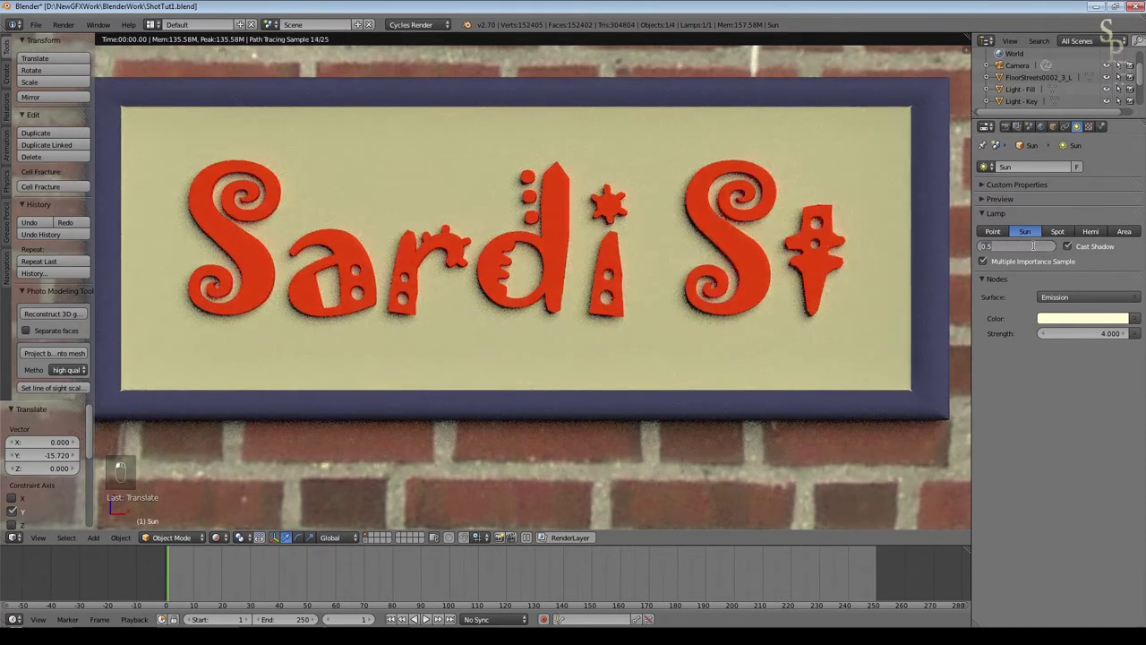
key("BackSpace")
type("0.03")
key("Return")
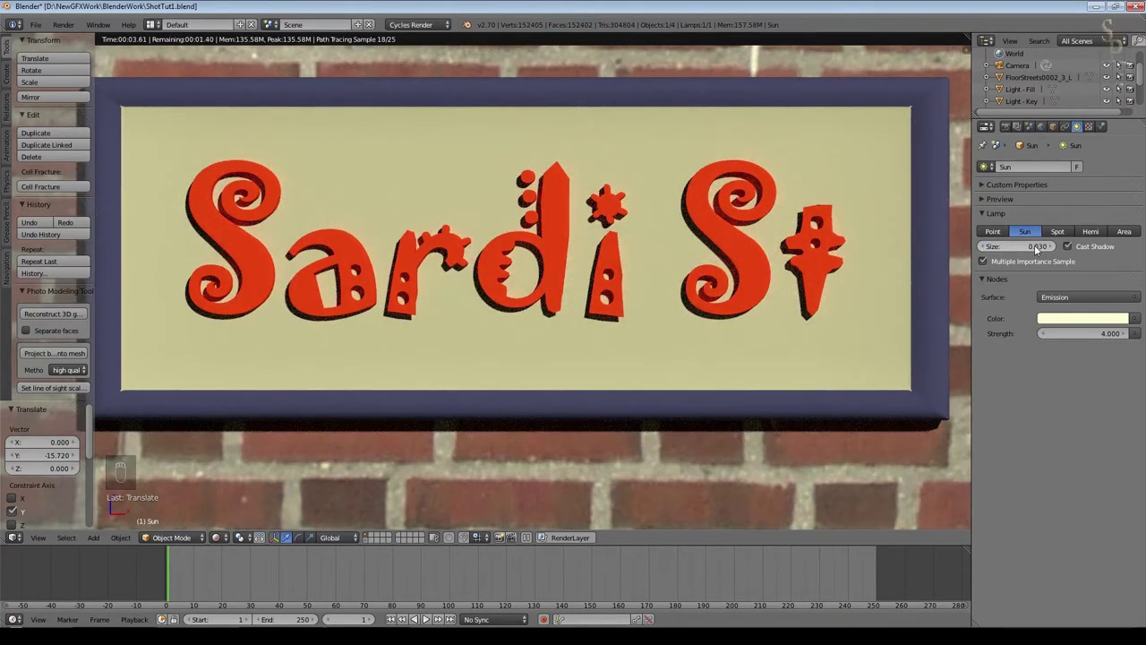
scroll(648, 256, "down", 2)
scroll(648, 257, "down", 3)
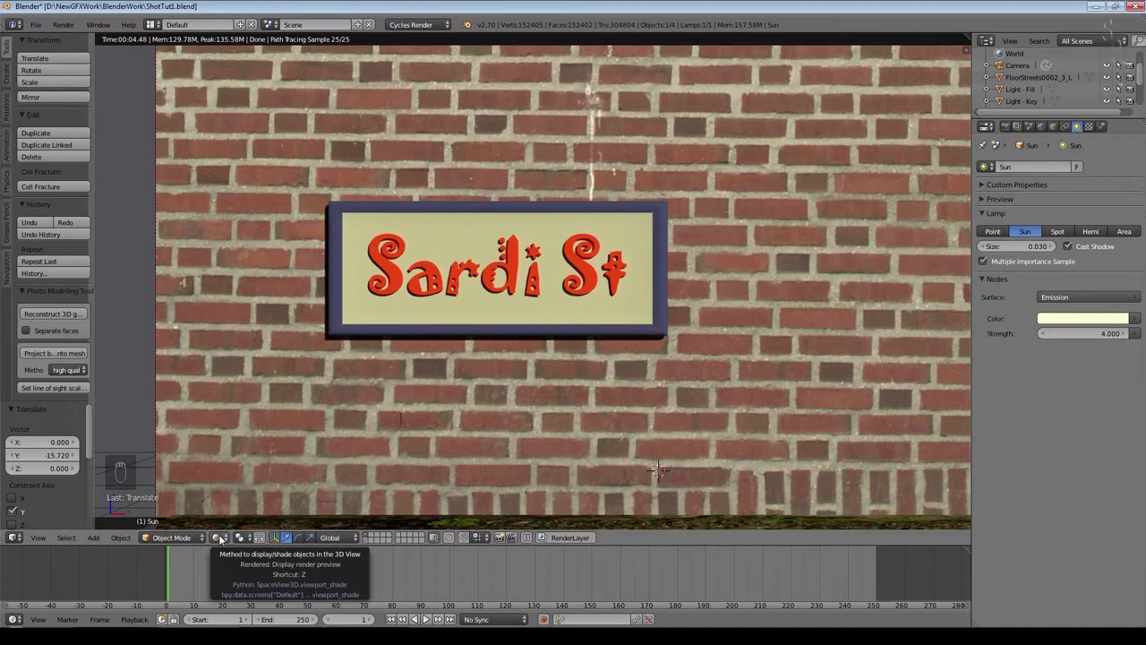
Step: Split the 3D view into upper and lower areas and turn the upper one into a Node Editor
left_click_drag(967, 38, 971, 243)
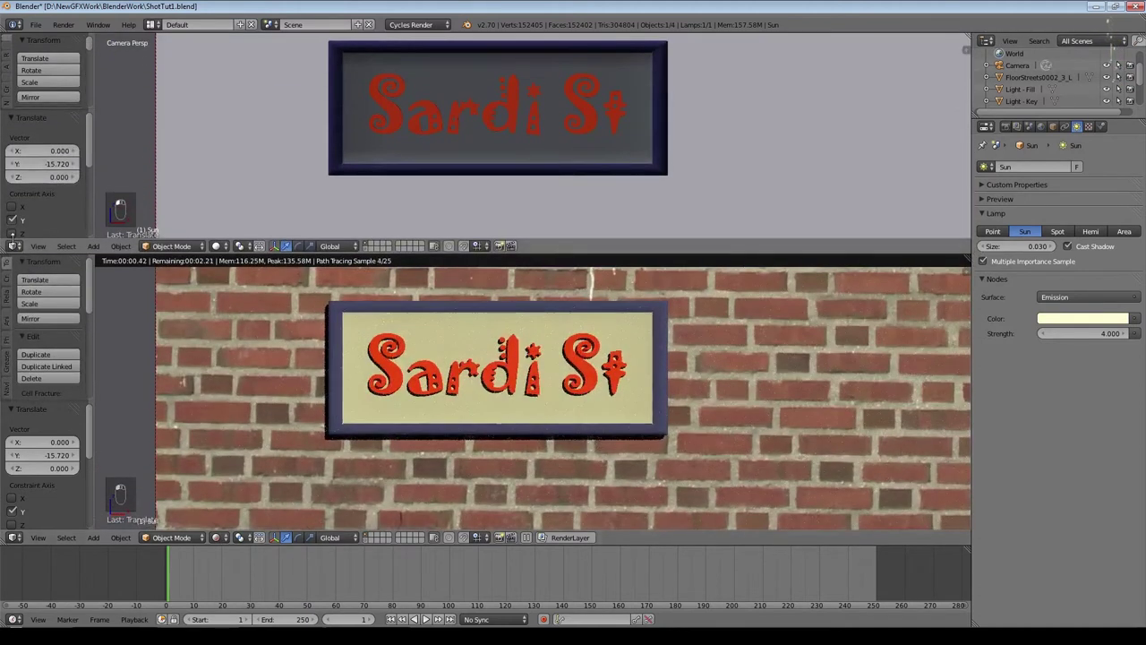
left_click(15, 537)
left_click(52, 392)
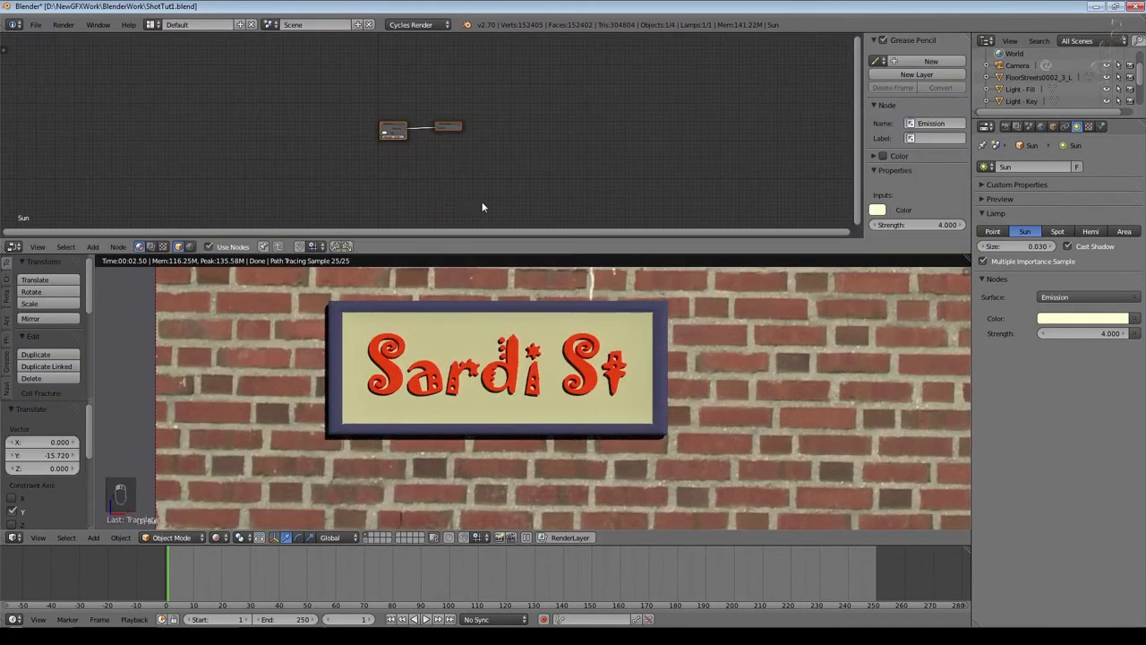
Step: Spread out the brick wall's material nodes and link the Image Texture's Color to the Material Output's Displacement
right_click(898, 307)
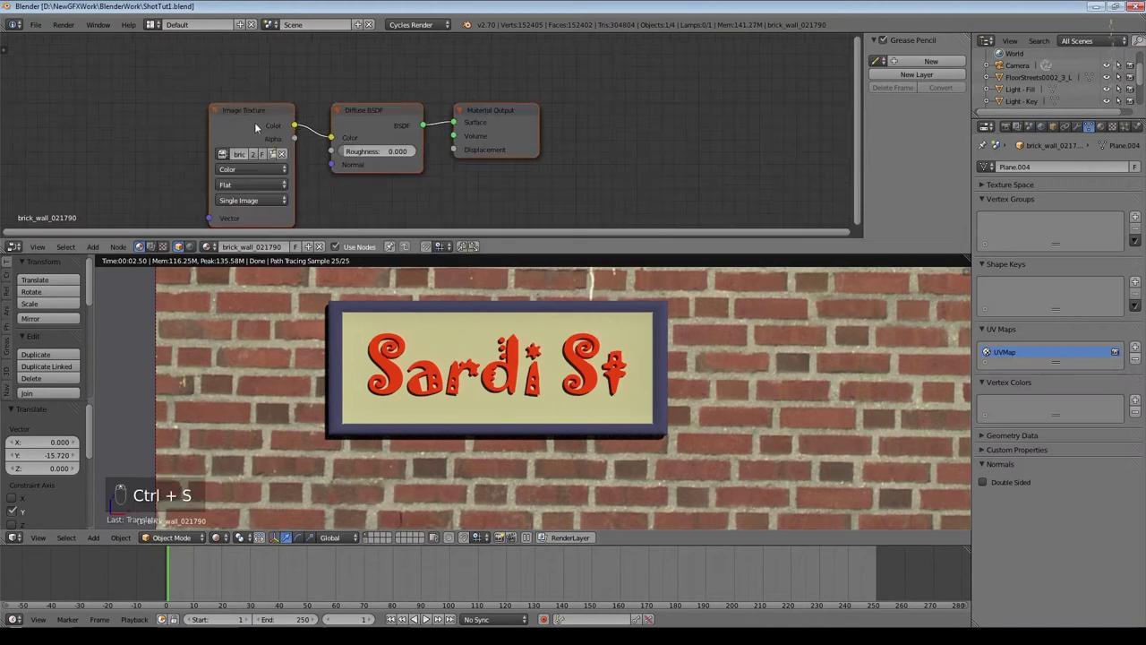
left_click_drag(246, 110, 97, 63)
left_click_drag(386, 106, 339, 47)
left_click_drag(480, 140, 590, 115)
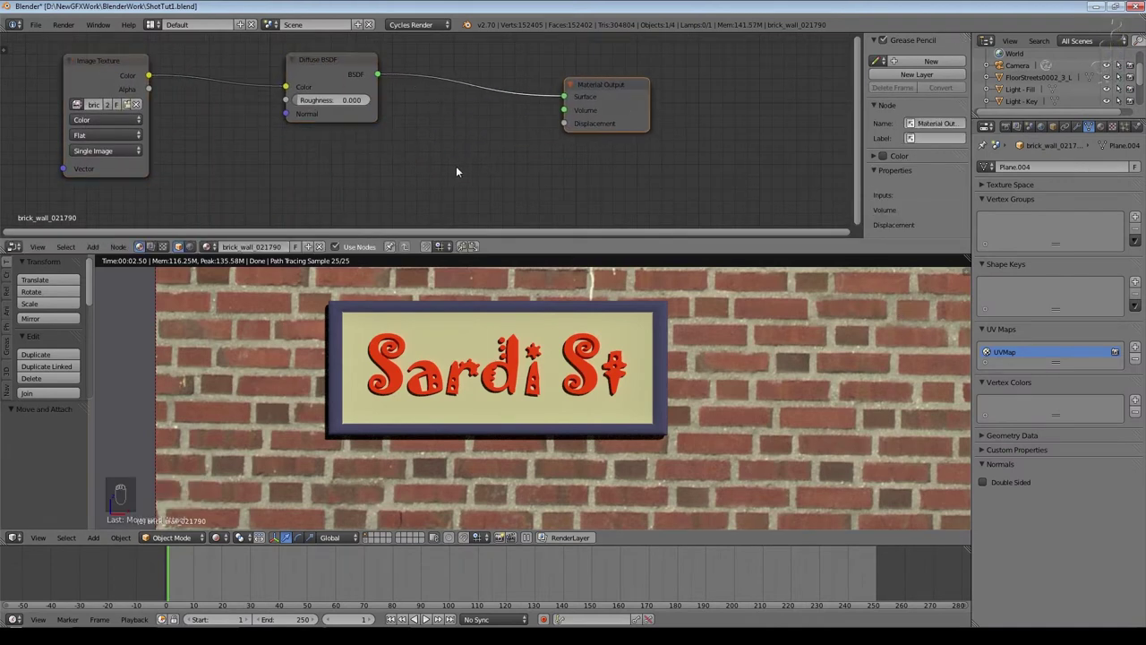
middle_click_drag(457, 171, 548, 155)
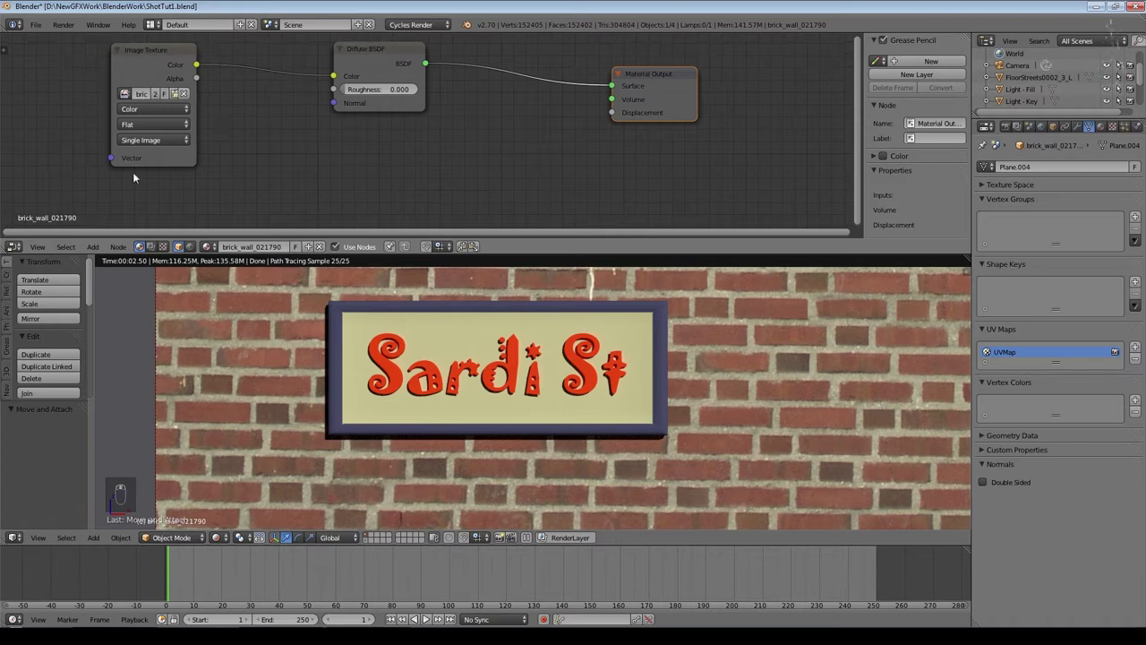
left_click_drag(198, 65, 622, 111)
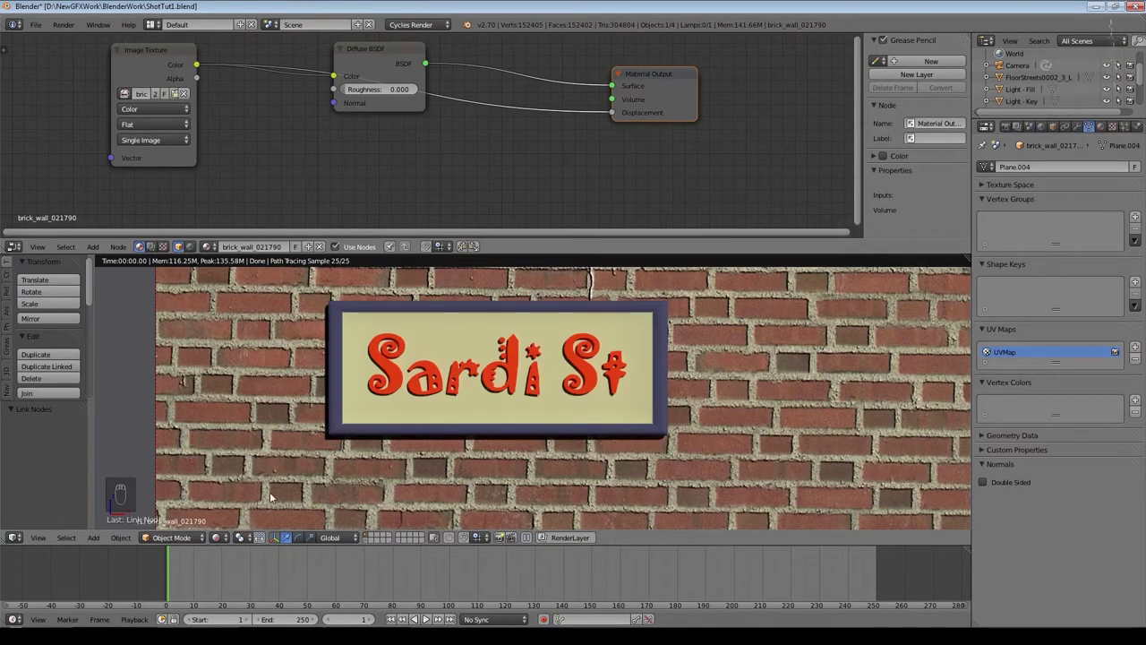
Step: Insert a ColorRamp node on the link between the Image Texture and the Material Output's Displacement
left_click(92, 246)
mouse_move(121, 149)
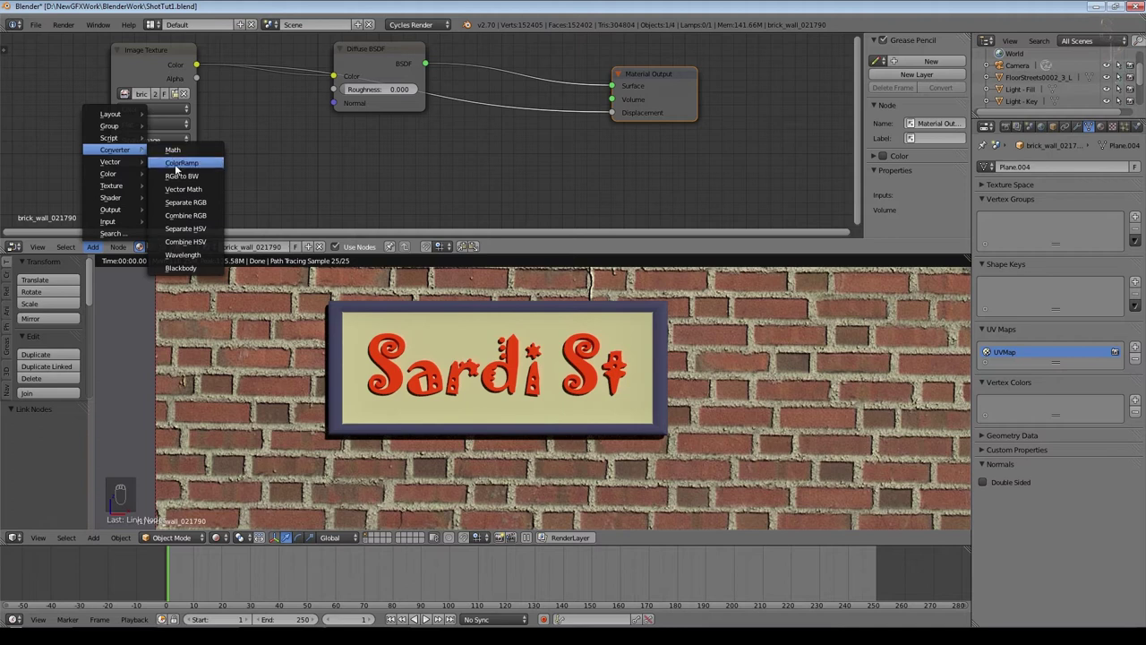
left_click(177, 164)
left_click(452, 105)
scroll(537, 125, "down", 1)
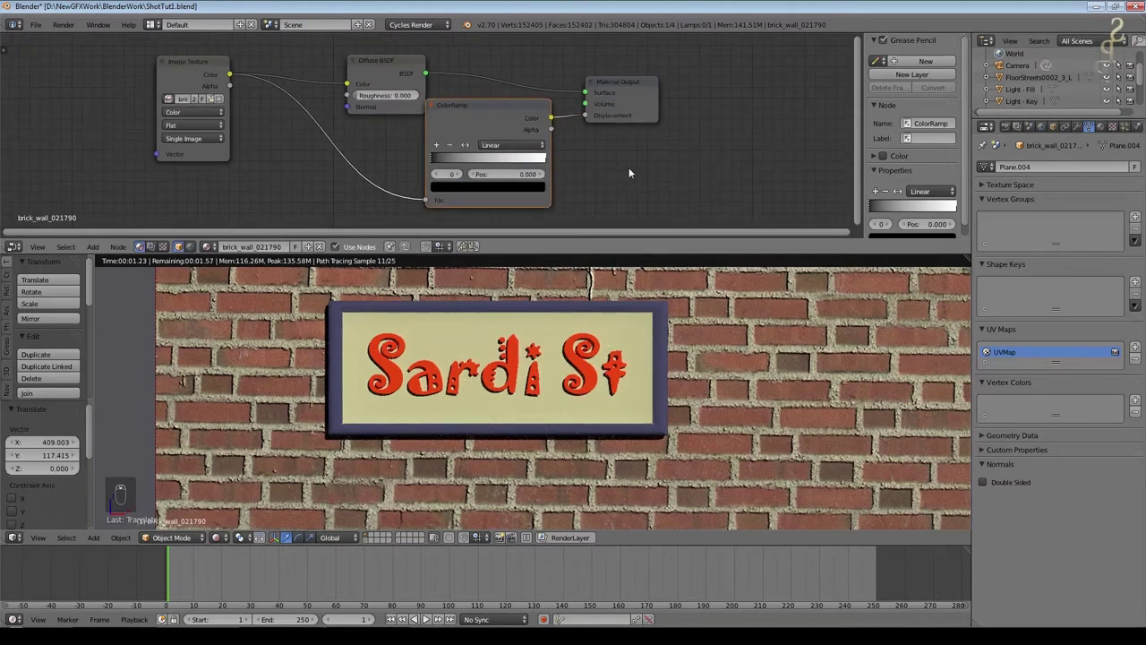
middle_click_drag(625, 169, 677, 130)
left_click_drag(557, 84, 516, 102)
scroll(643, 164, "up", 2)
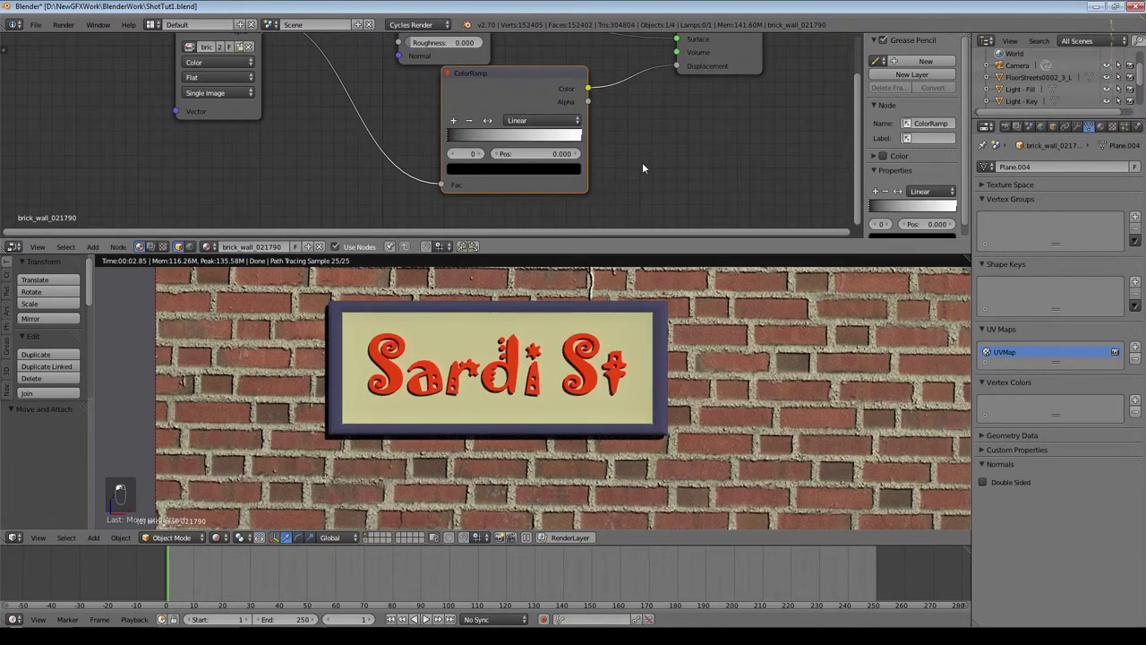
Step: Flip the ColorRamp, pull the black stop to about the middle and shift the white stop to position 0.105
scroll(642, 168, "up", 1)
left_click(497, 118)
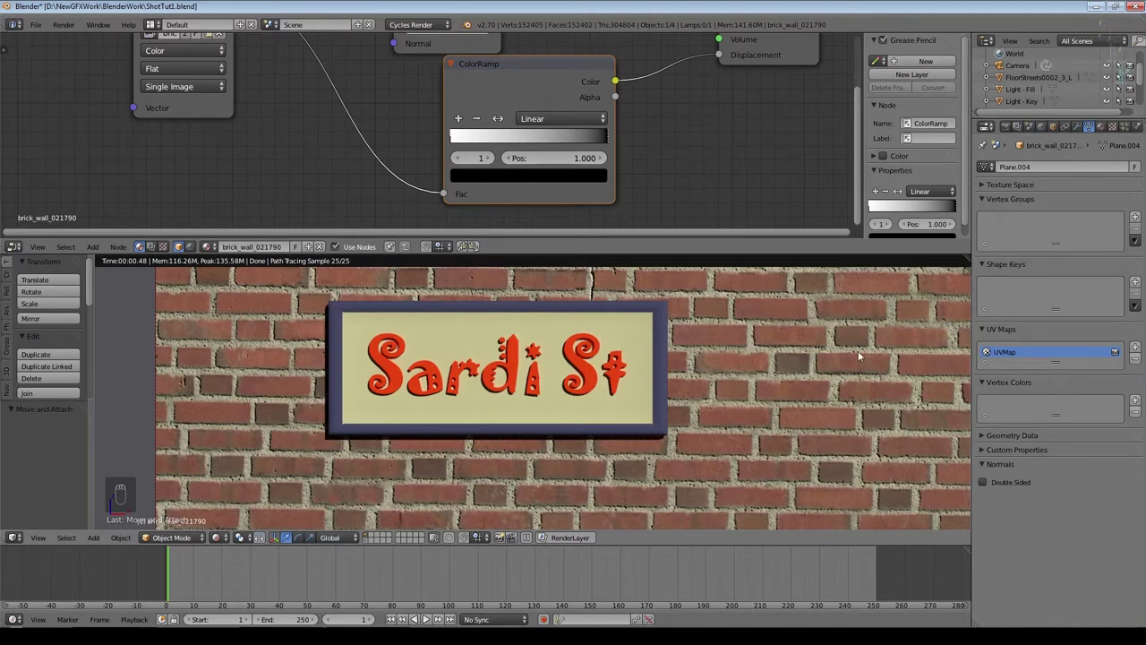
left_click_drag(607, 136, 532, 140)
left_click_drag(452, 138, 466, 139)
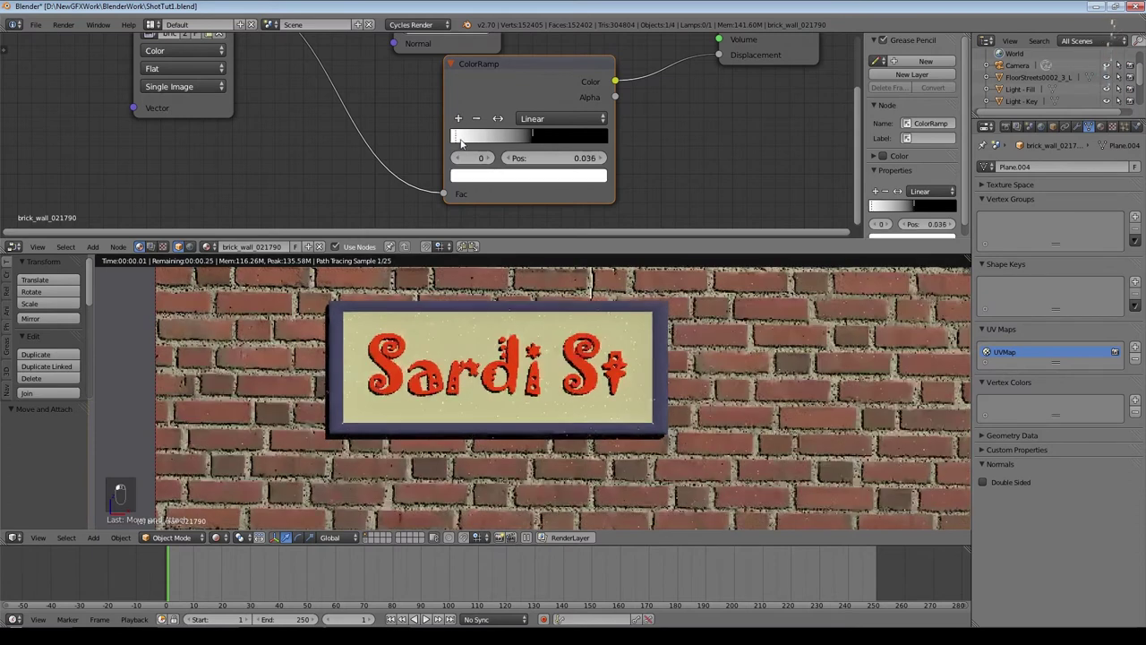
scroll(738, 358, "down", 2)
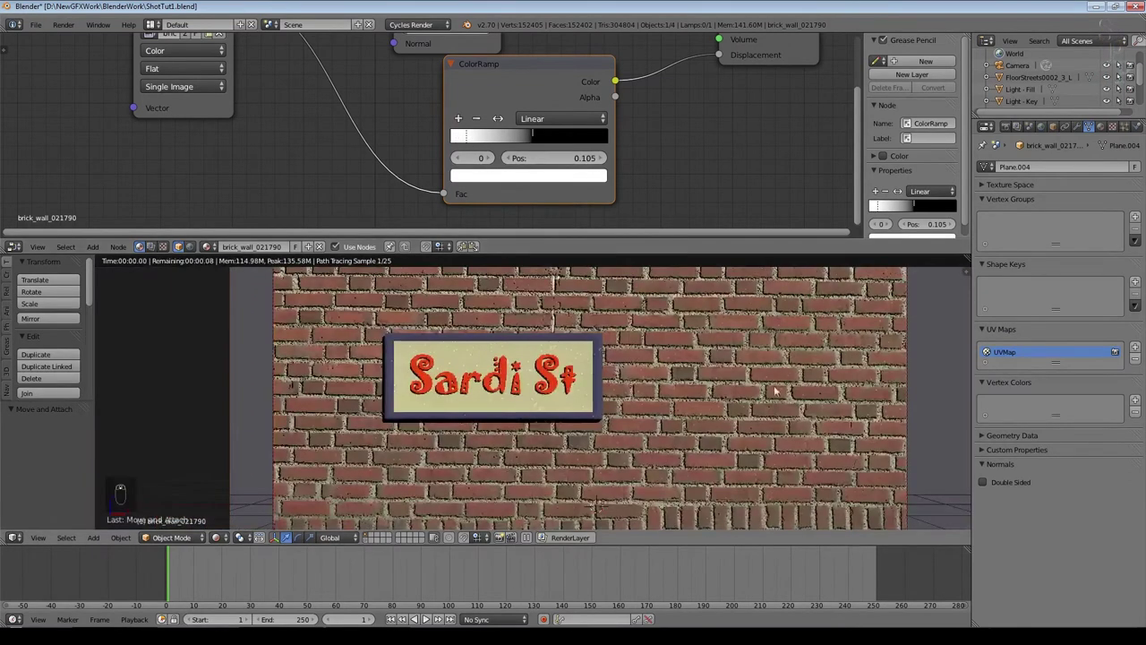
Step: Insert a Math node between the ColorRamp and Displacement, set to Multiply with a value of 0.2
left_click_drag(555, 85, 433, 111)
key("shift+a")
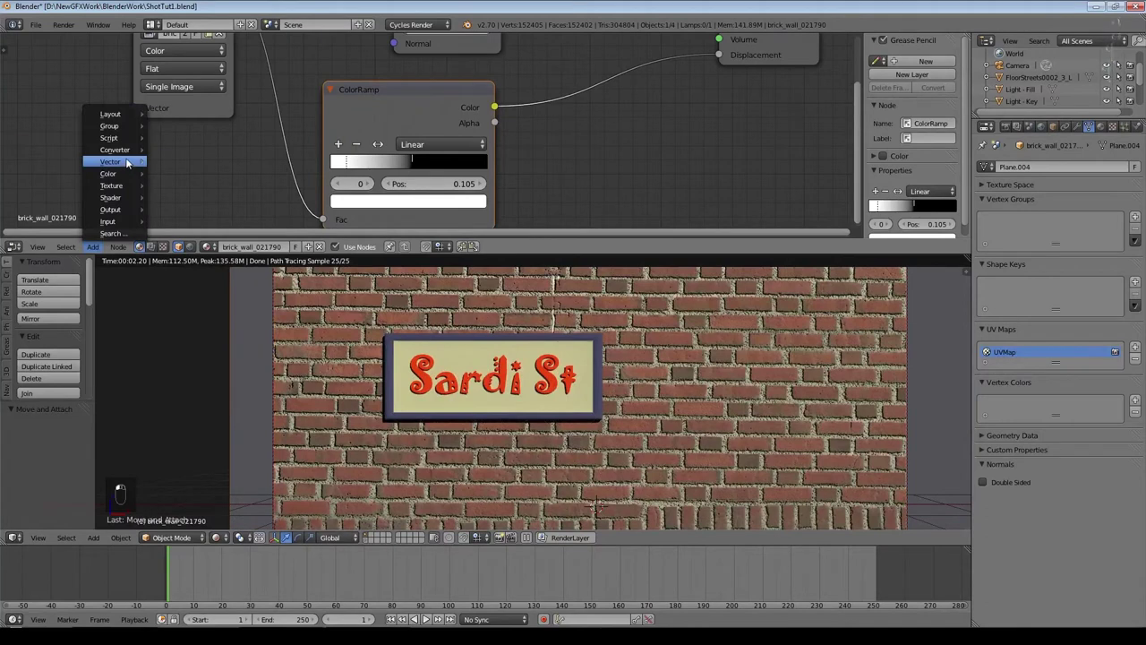
mouse_move(115, 162)
left_click(184, 149)
left_click(587, 47)
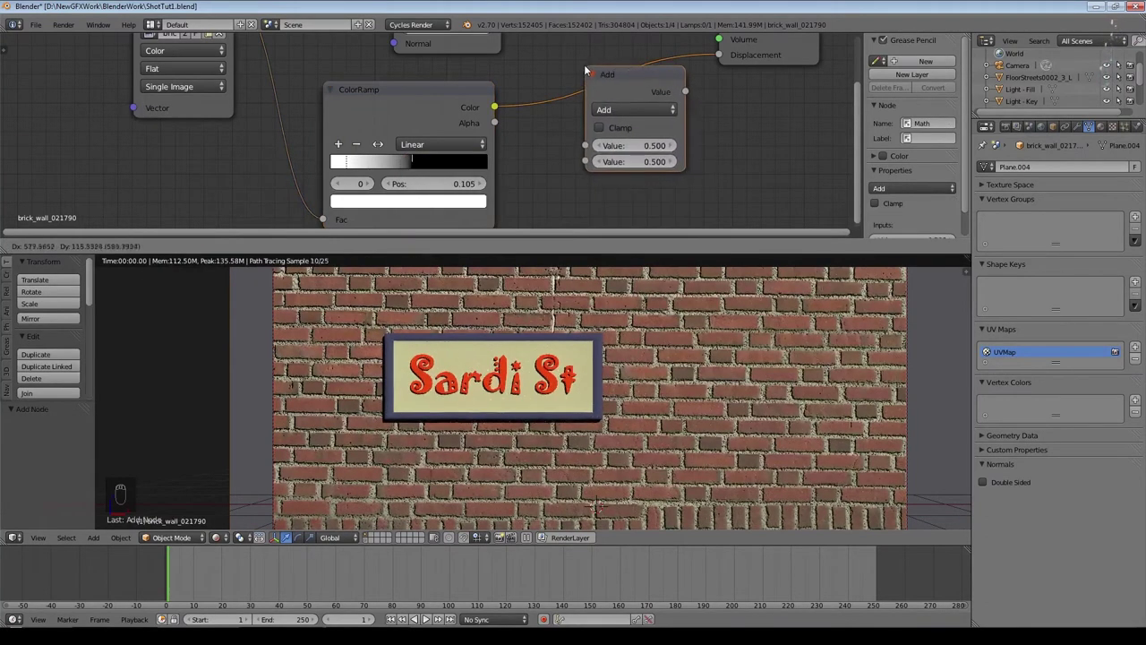
left_click(627, 112)
left_click(625, 147)
left_click(631, 159)
type("0.2")
key("Return")
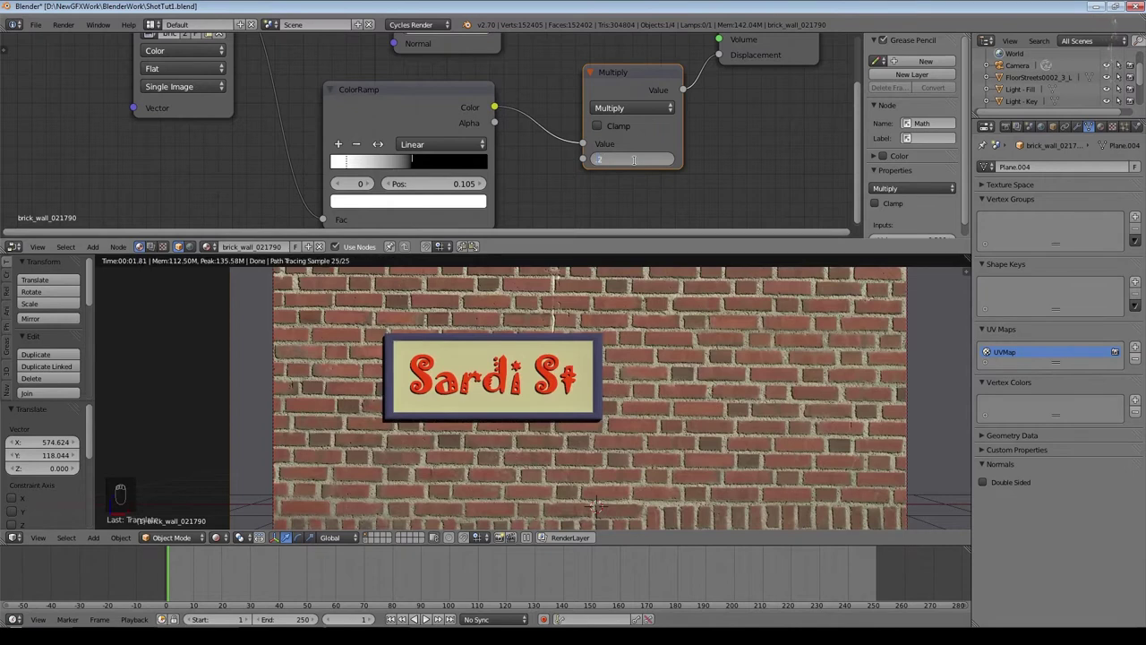
Step: Set the Multiply node's value to 0.4 and check the brick relief in the rendered view
left_click(634, 159)
key("BackSpace")
type(".4")
key("Return")
scroll(627, 412, "up", 2)
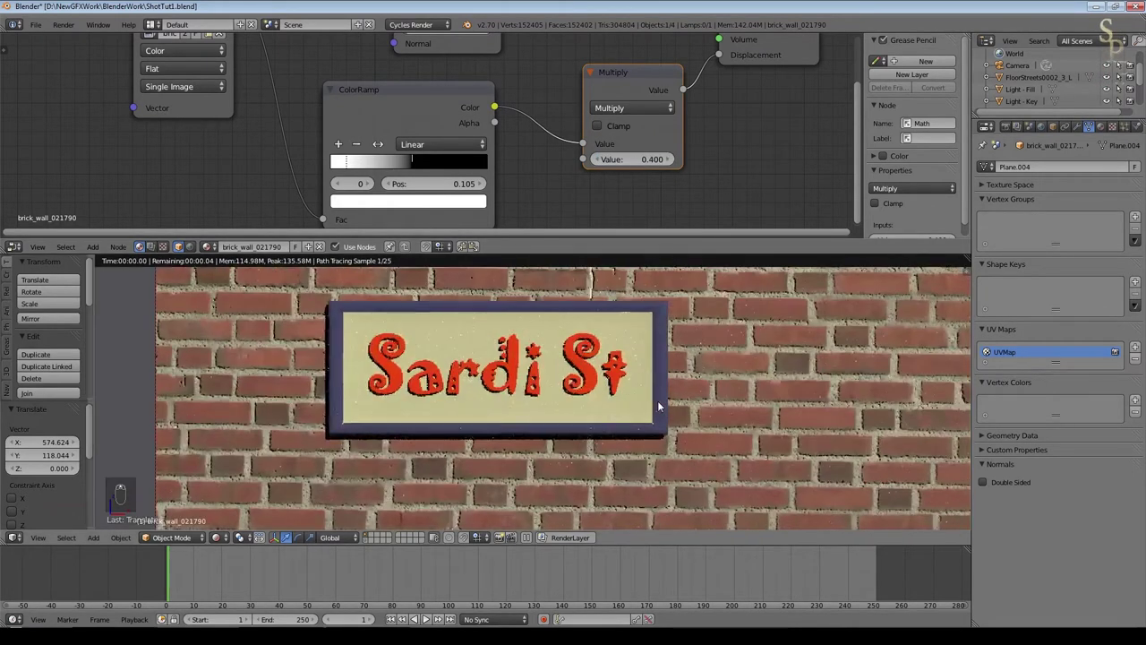
scroll(584, 350, "down", 1)
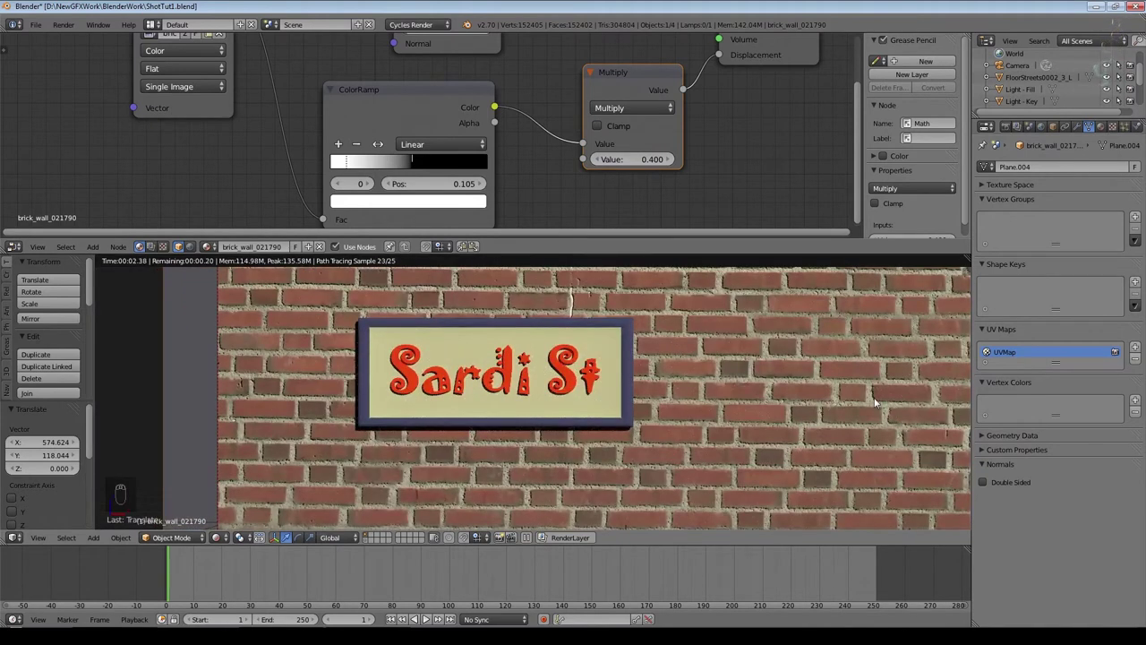
scroll(732, 403, "down", 2)
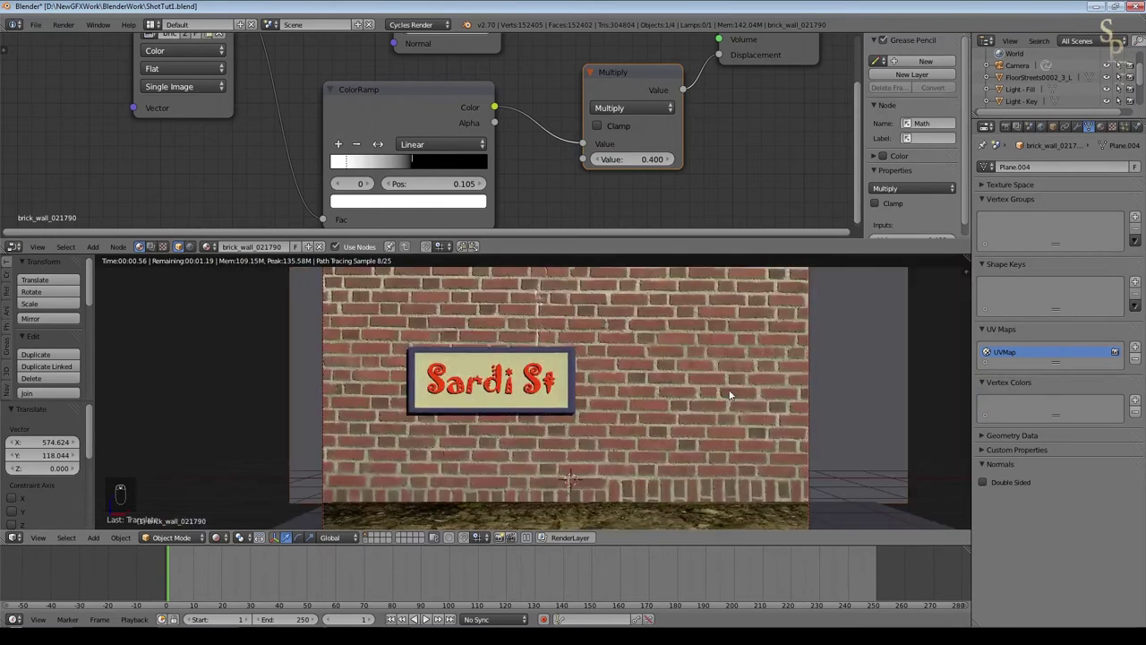
left_click(394, 43)
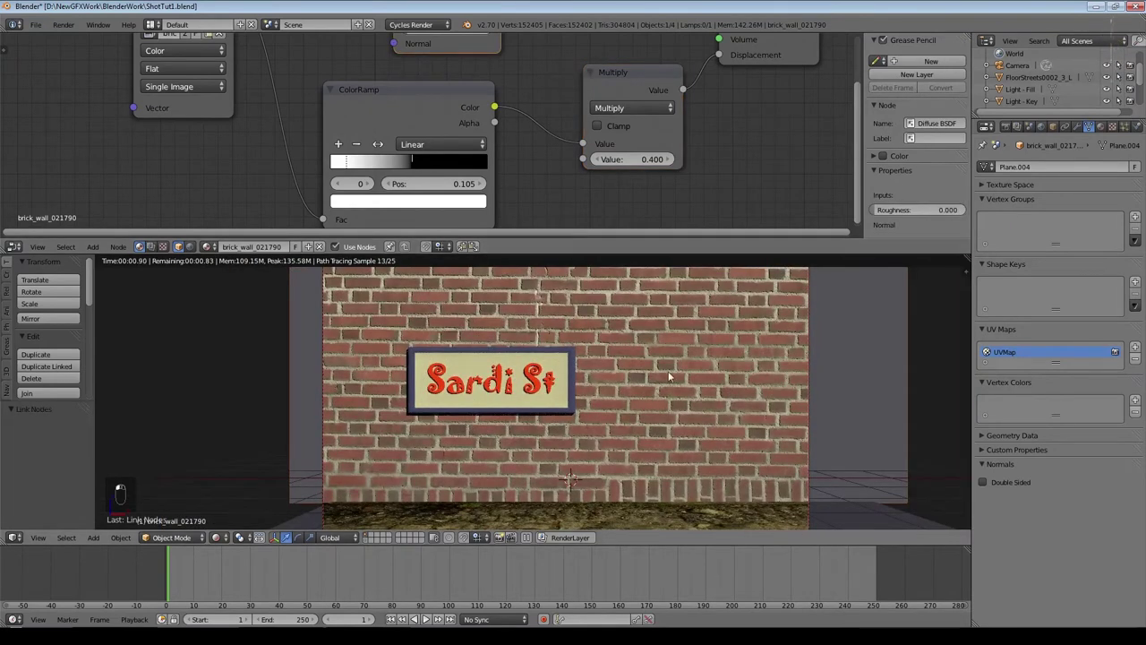
scroll(739, 371, "up", 2)
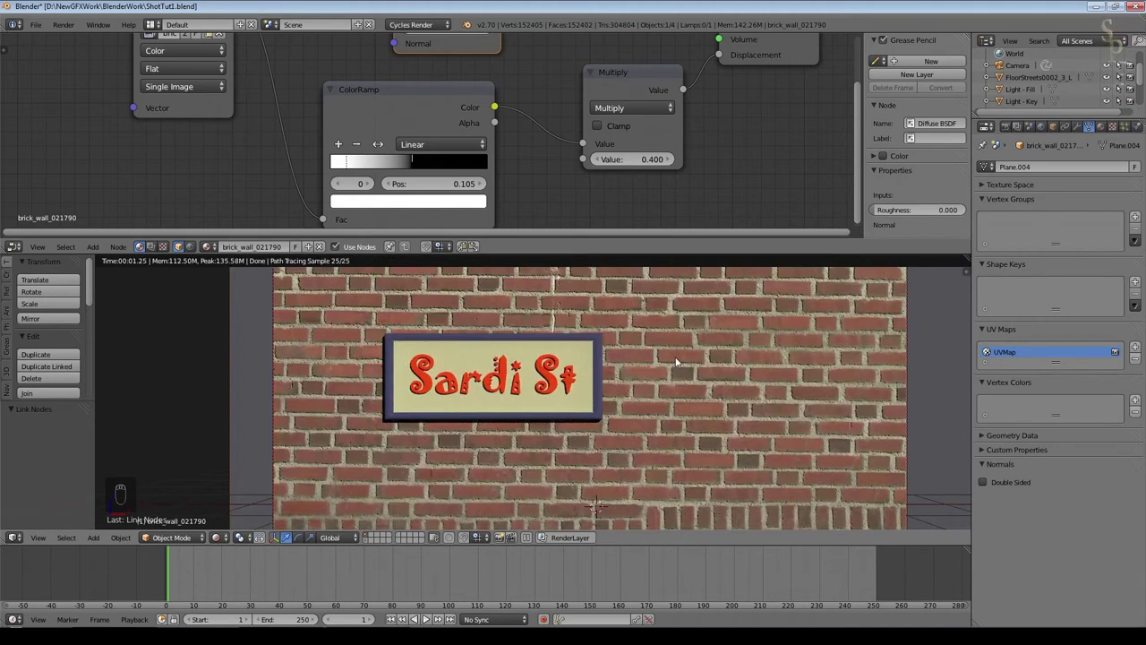
Step: Copy the ColorRamp and Multiply nodes from the brick wall's material
scroll(432, 124, "down", 3)
left_click(432, 121)
left_click(552, 103, "shift")
key("ctrl+c")
scroll(553, 438, "down", 7)
Step: Select the street floor and spread its Image Texture, Diffuse BSDF and Material Output nodes apart
right_click(552, 438)
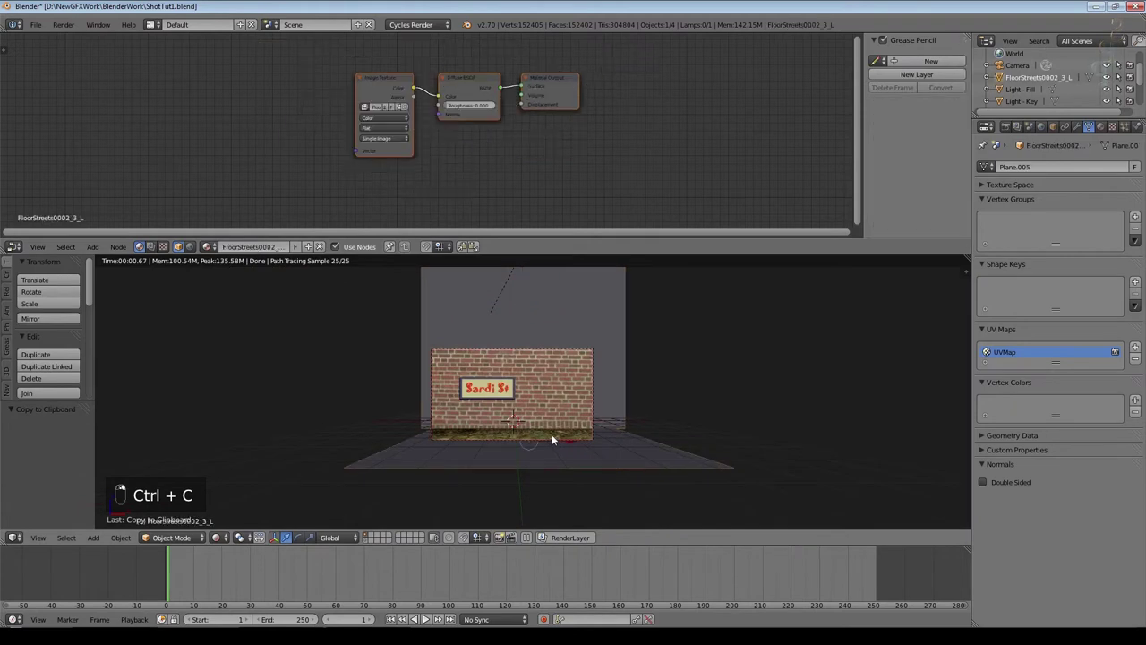
scroll(560, 135, "up", 4)
left_click_drag(344, 63, 134, 51)
left_click_drag(483, 60, 385, 46)
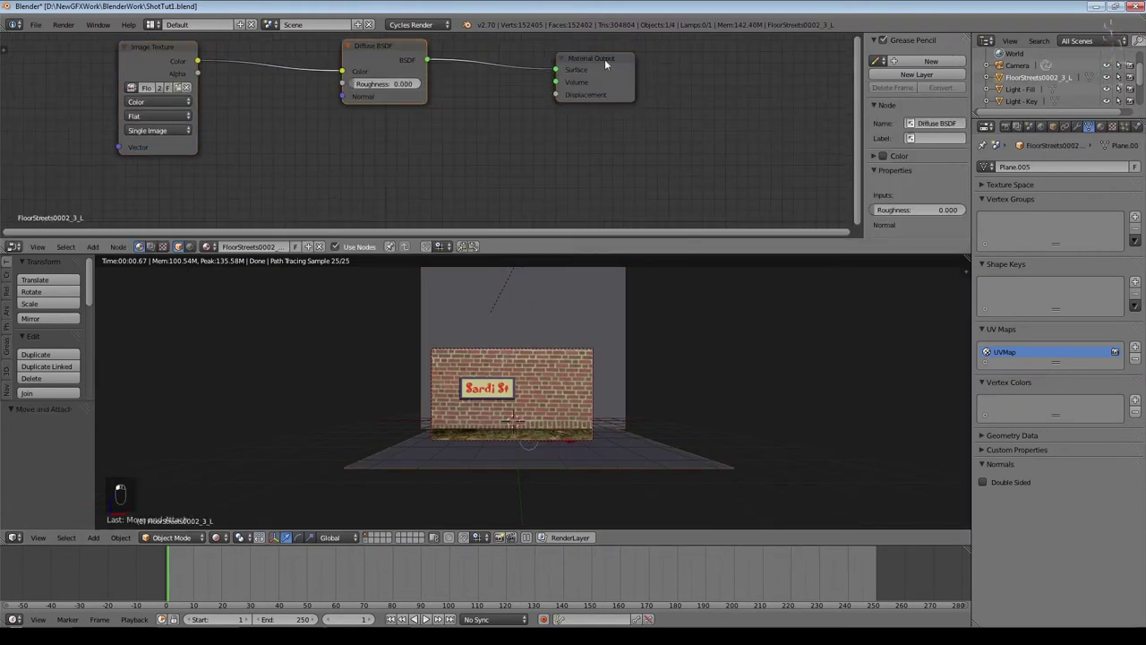
left_click_drag(605, 59, 647, 57)
Step: Paste the copied nodes into the street material and link the Image Texture's Color through ColorRamp and Multiply into Displacement
key("ctrl+v")
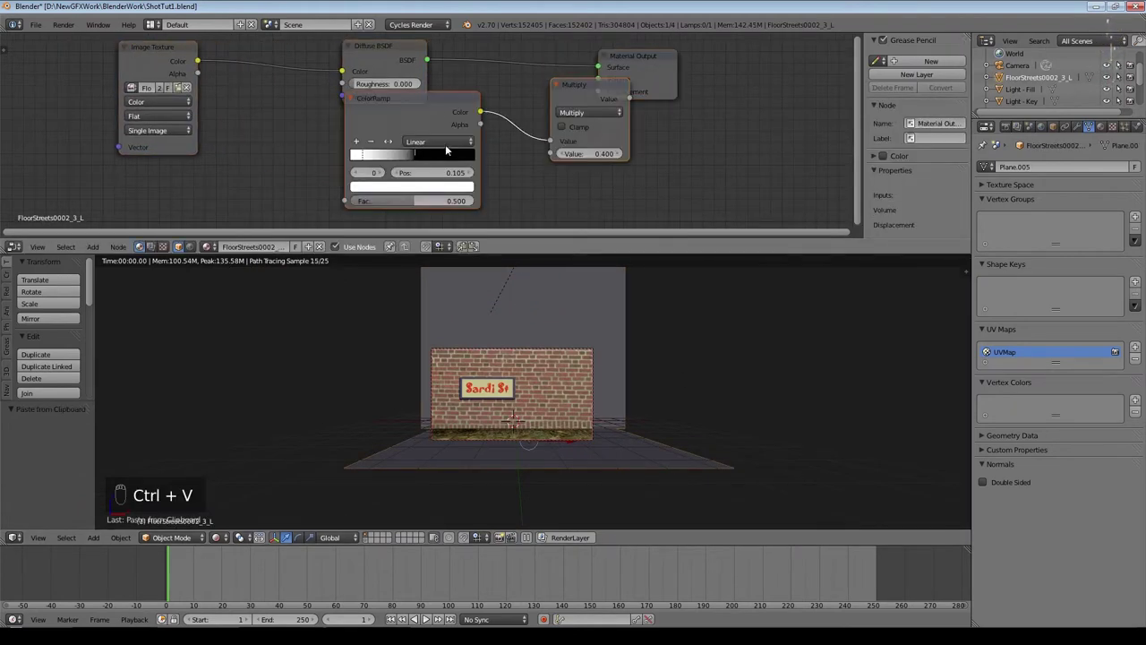
left_click_drag(197, 61, 261, 226)
left_click_drag(597, 85, 526, 114)
left_click_drag(561, 127, 598, 91)
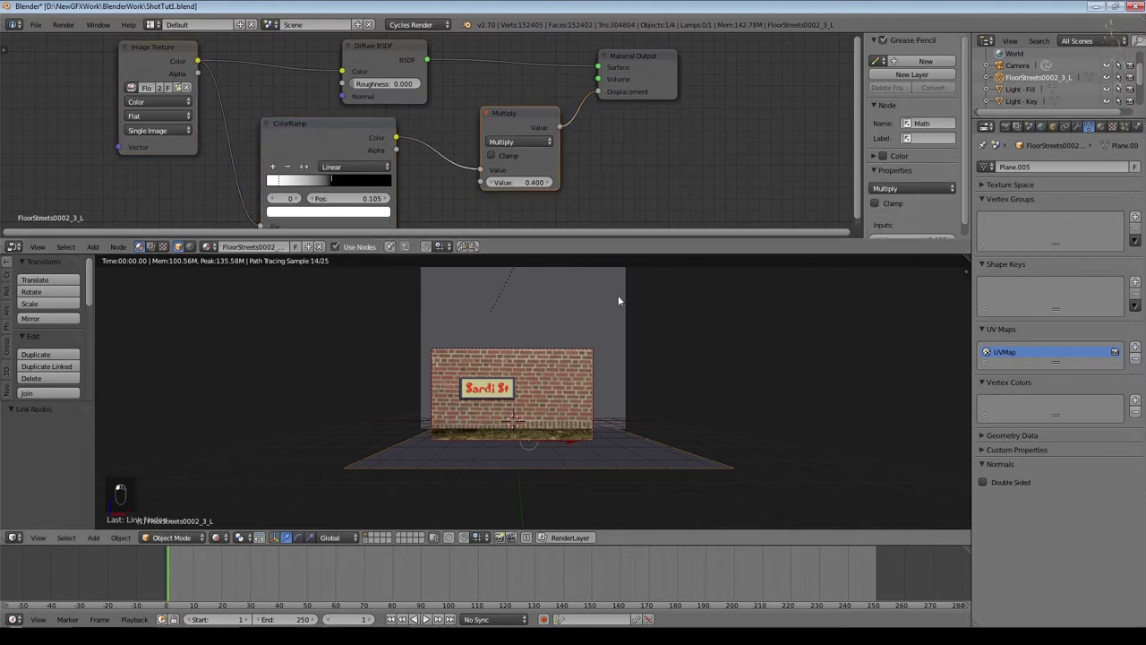
Step: Shrink the timeline area to enlarge the 3D view and flip the street material's ColorRamp
scroll(529, 573, "up", 5)
scroll(526, 483, "up", 3)
left_click_drag(609, 546, 618, 600)
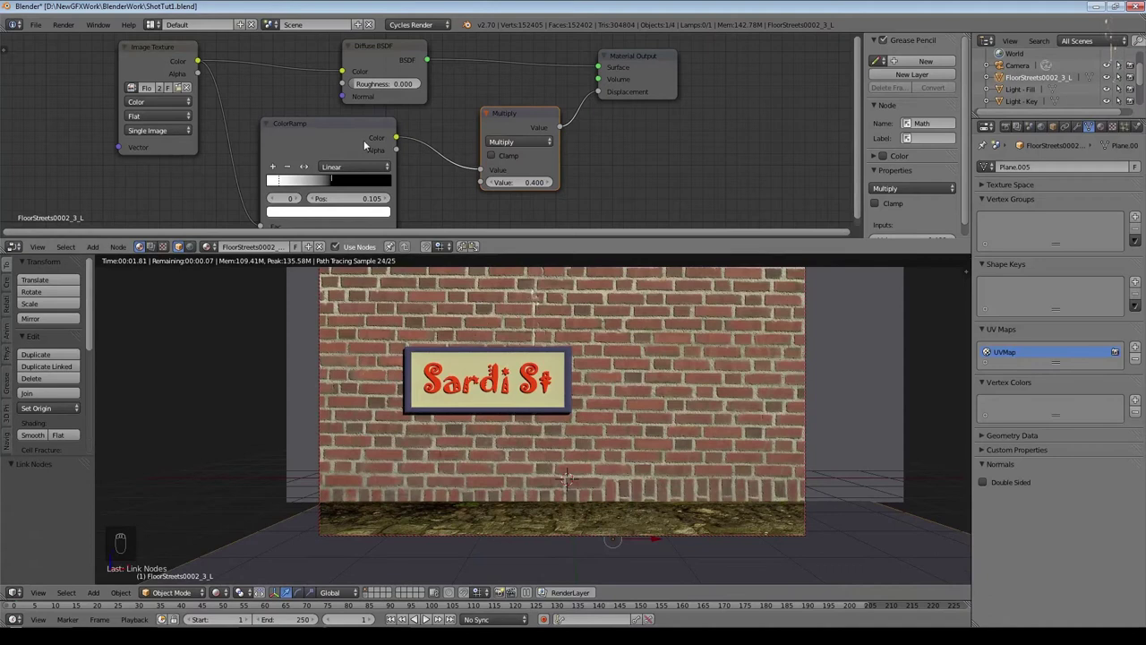
left_click(304, 168)
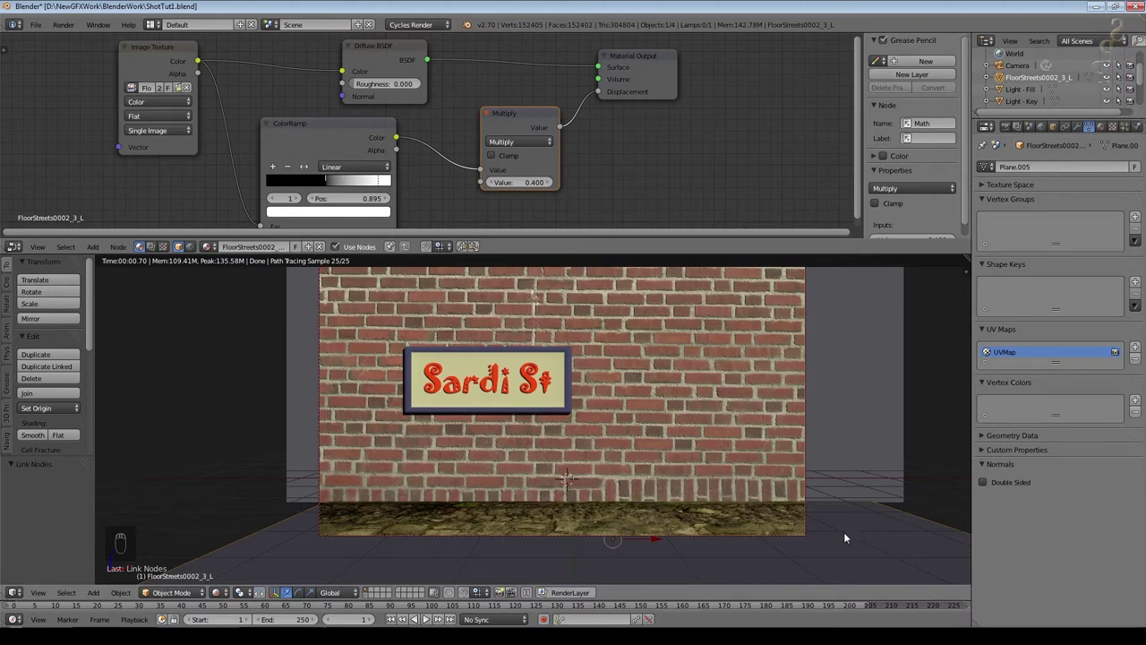
Step: Select the brick wall, rearrange its nodes and insert a Mix Shader between the Diffuse BSDF and the Material Output's Surface
right_click(690, 407)
scroll(681, 144, "down", 2)
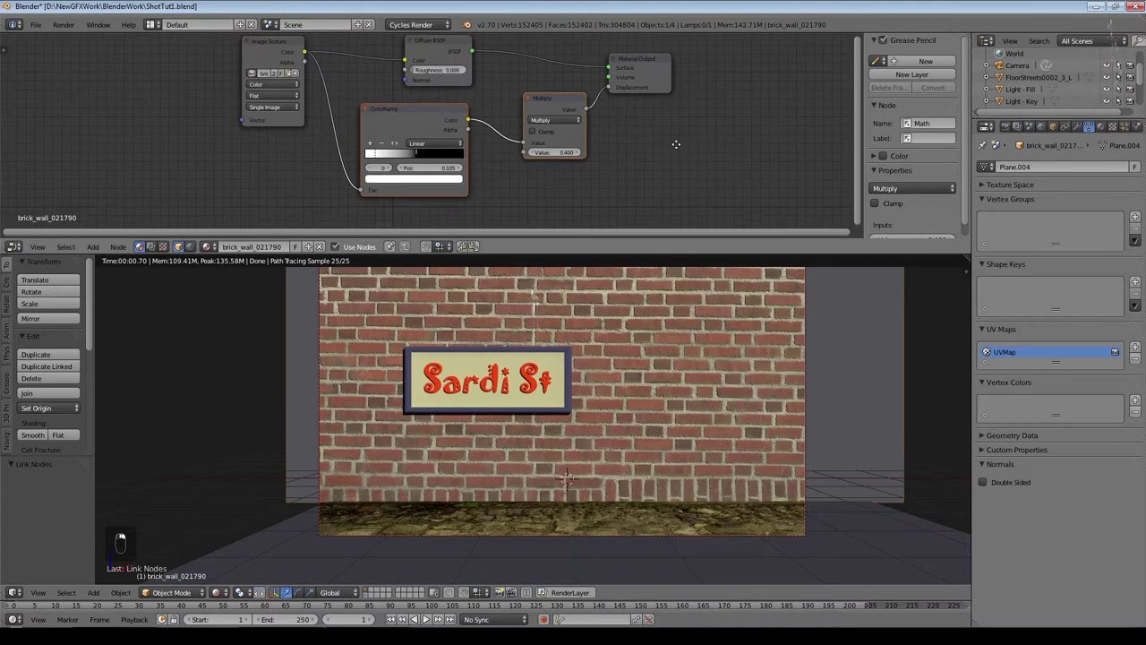
left_click_drag(267, 98, 170, 106)
left_click_drag(476, 90, 342, 42)
left_click(93, 247)
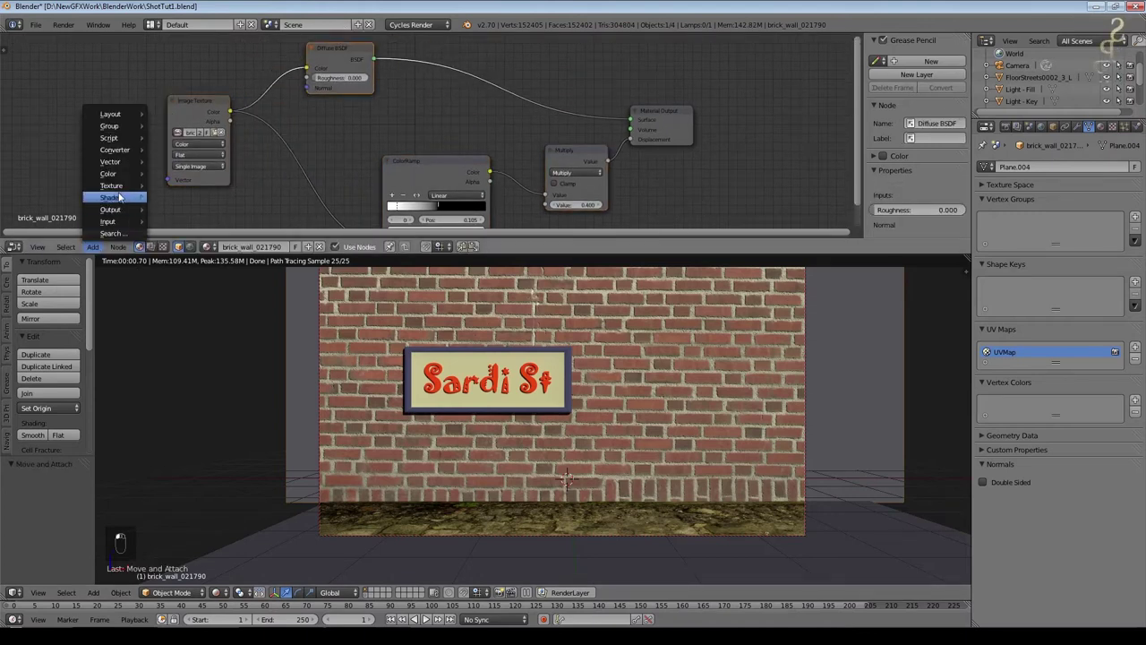
mouse_move(125, 197)
left_click(182, 198)
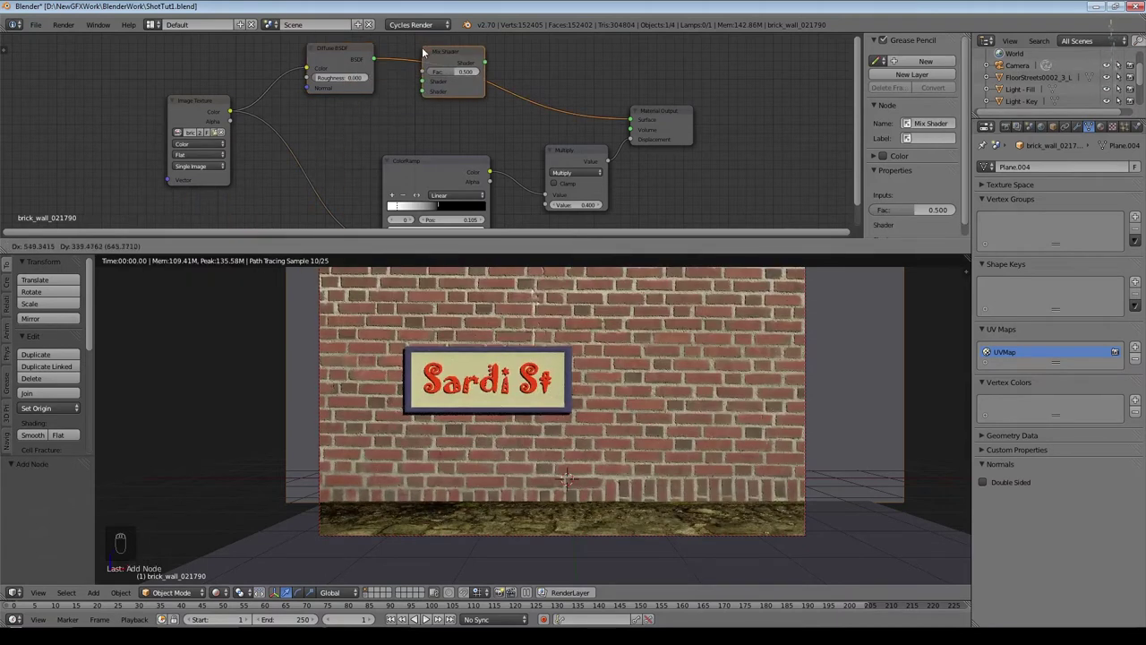
left_click(402, 140)
Step: Add a Glossy BSDF and link it into the Mix Shader's second input, keeping the Diffuse BSDF on the first
left_click(93, 246)
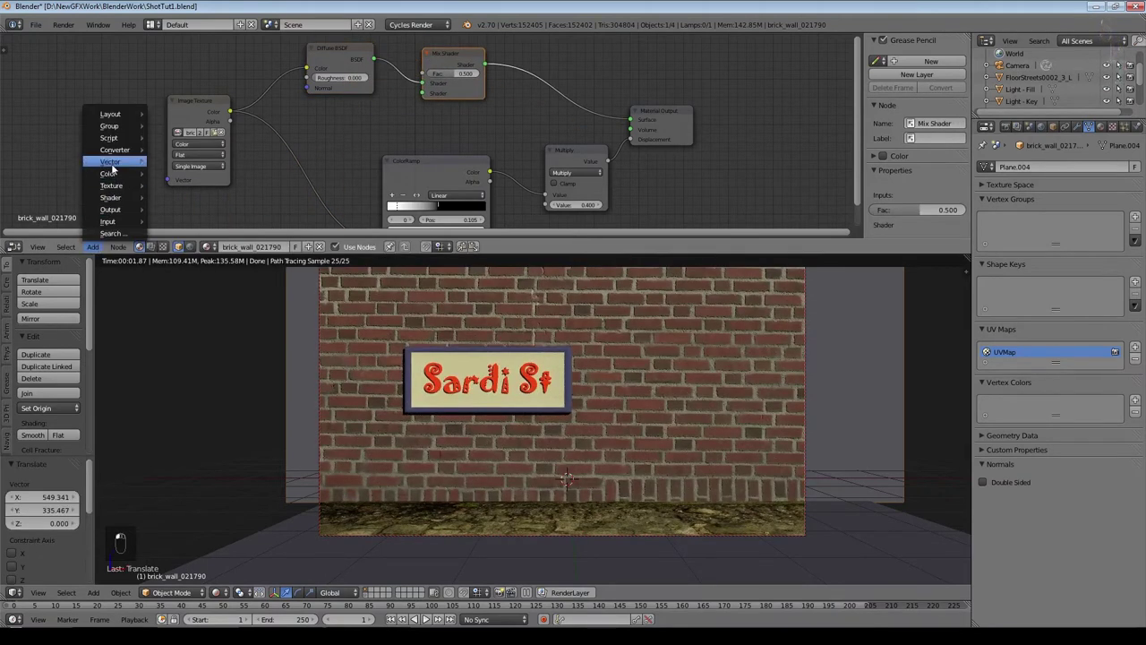
mouse_move(125, 198)
left_click(184, 236)
left_click(445, 59)
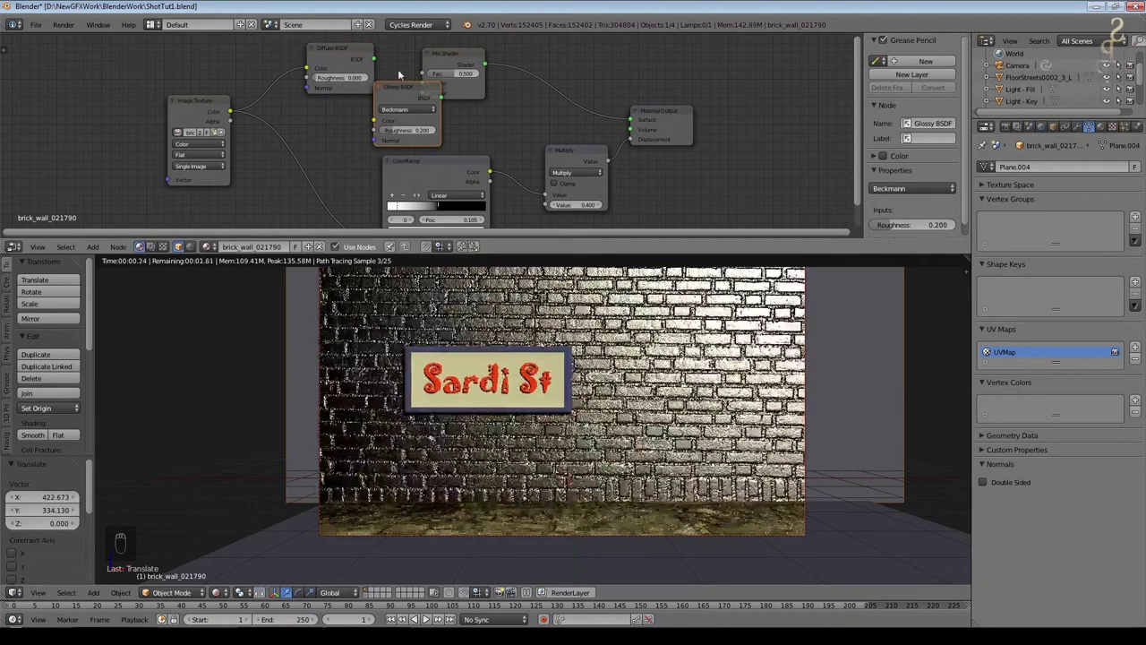
left_click_drag(445, 59, 465, 37)
left_click_drag(352, 63, 310, 47)
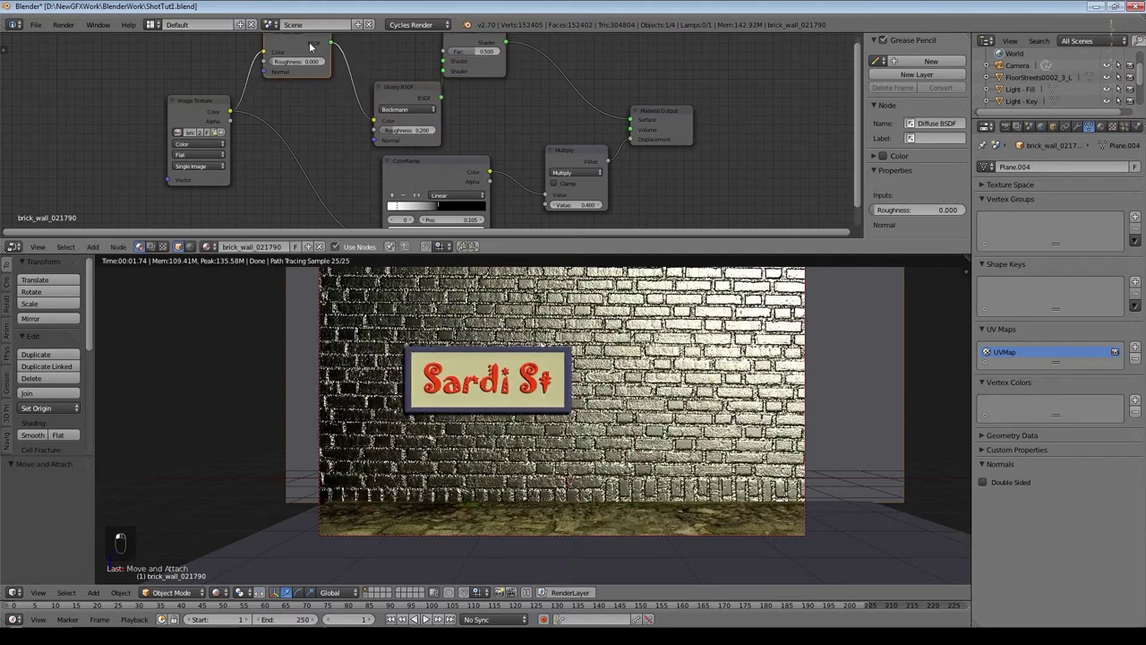
left_click_drag(450, 57, 444, 70)
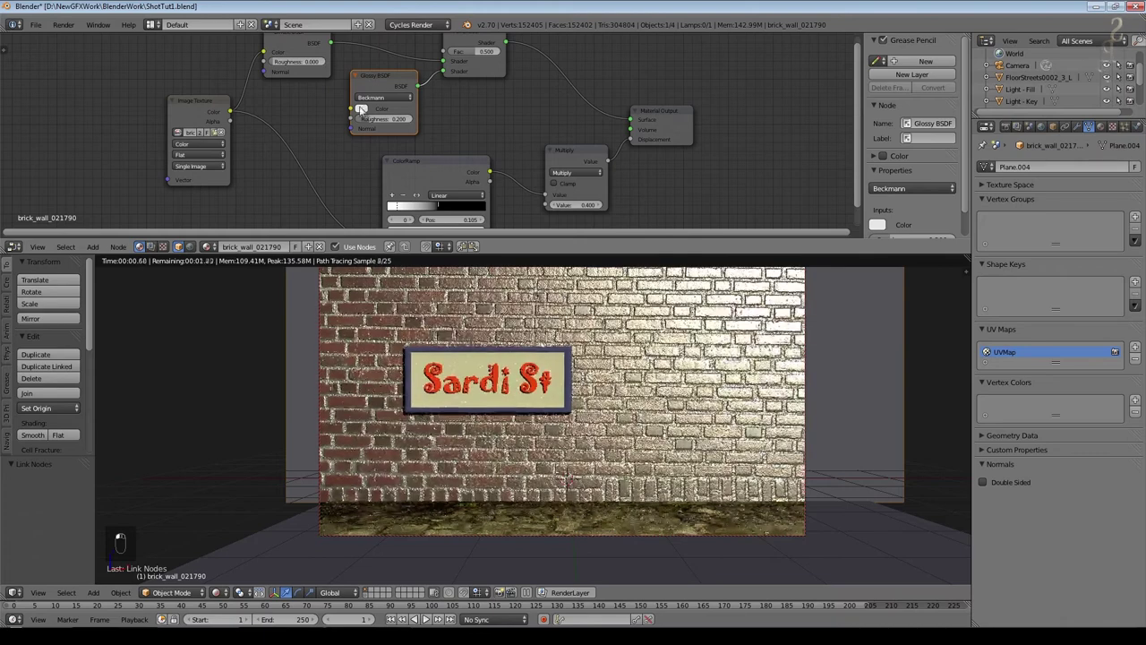
Step: Set the brick wall's Glossy BSDF color to white and its roughness to 0.383
left_click(361, 108)
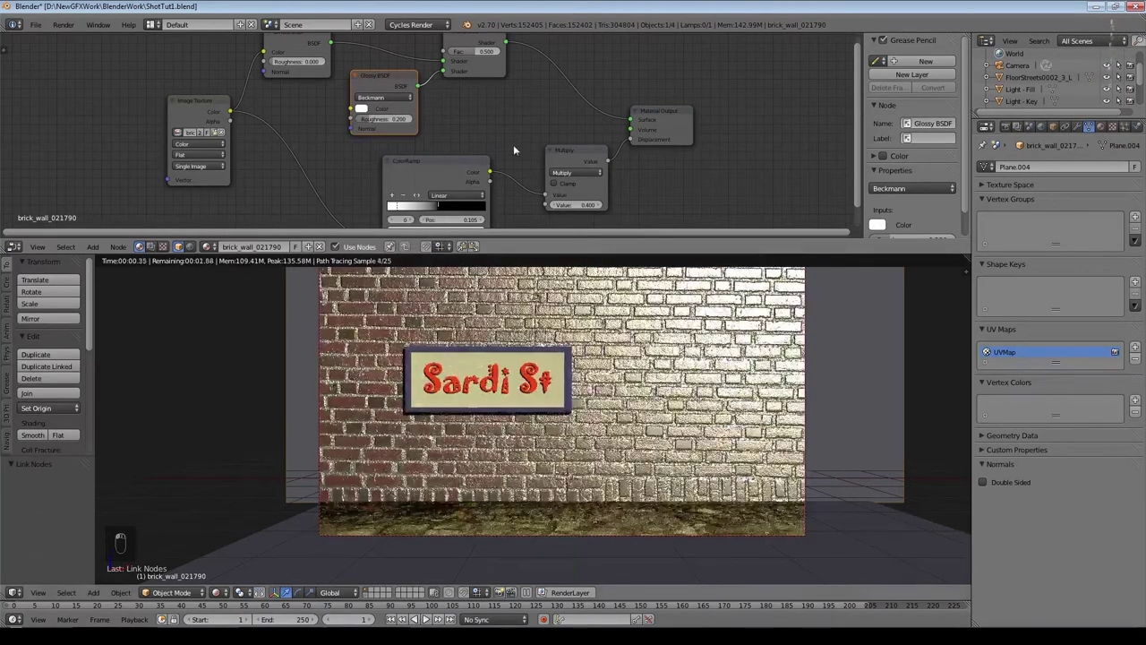
scroll(343, 117, "up", 2)
left_click_drag(343, 117, 360, 115)
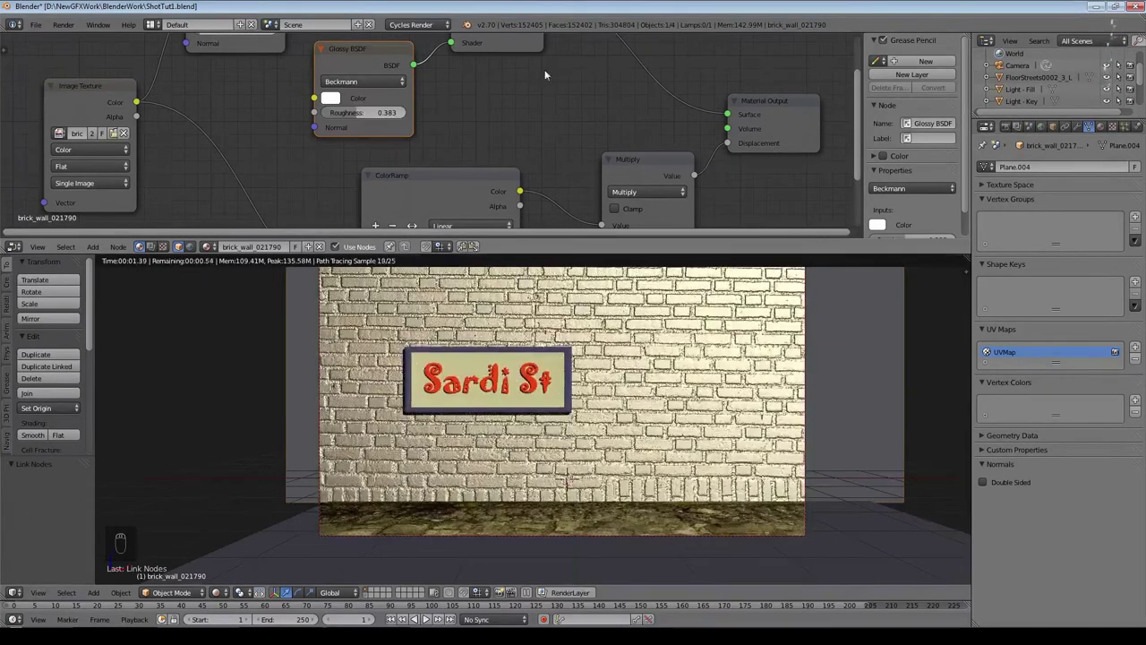
Step: Set the Mix Shader's factor to 0.009 and lower the Glossy BSDF's roughness to 0.225, checking the bricks up close
middle_click_drag(543, 82, 539, 142)
left_click_drag(499, 78, 447, 82)
scroll(426, 130, "up", 1)
left_click_drag(327, 188, 312, 191)
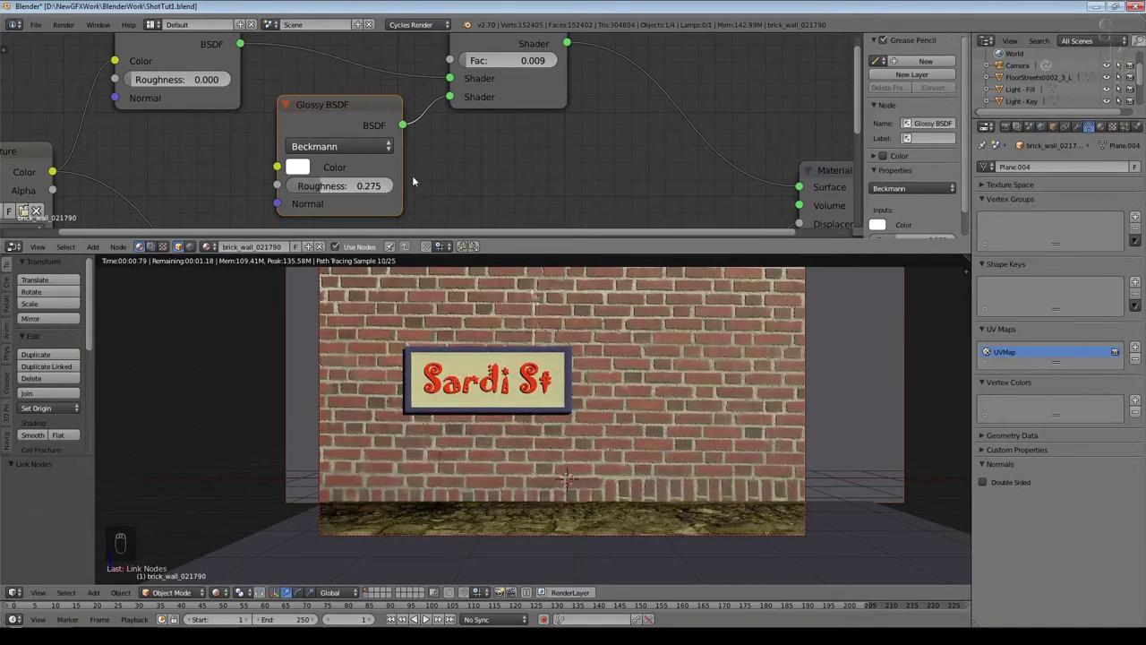
scroll(623, 294, "up", 3)
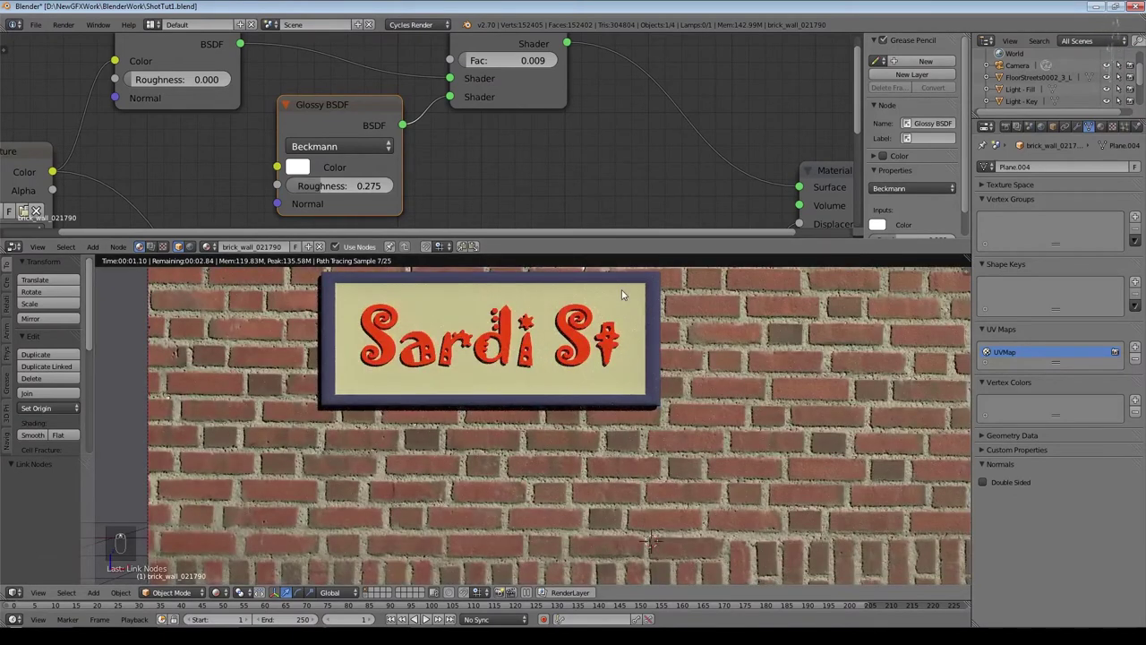
left_click_drag(349, 187, 339, 187)
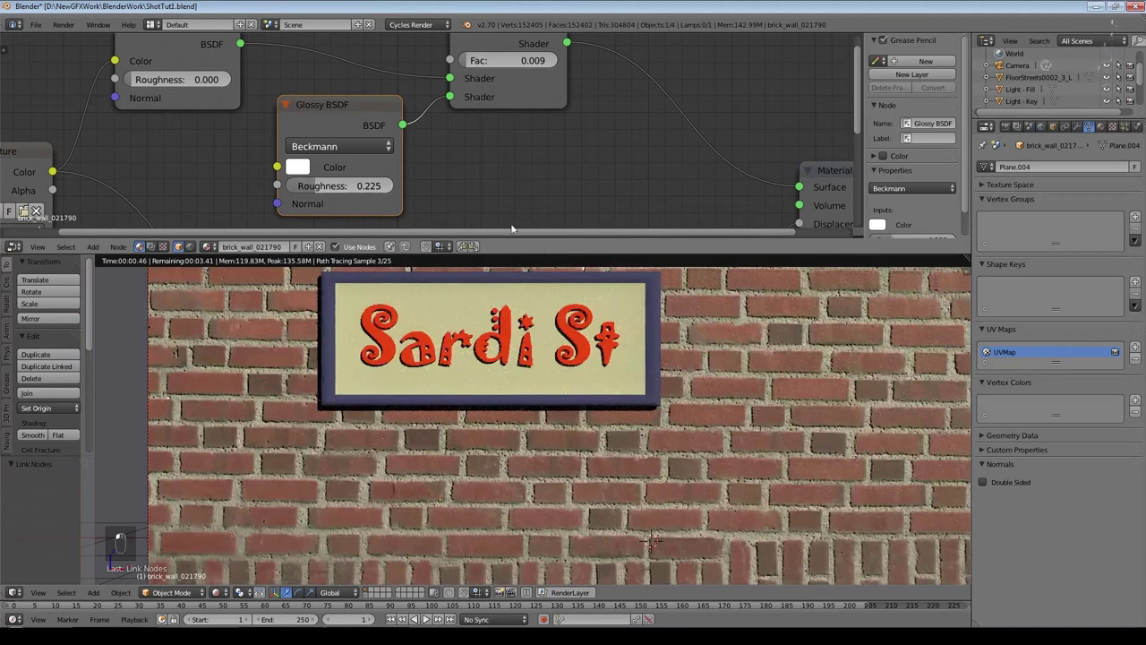
scroll(560, 286, "down", 2)
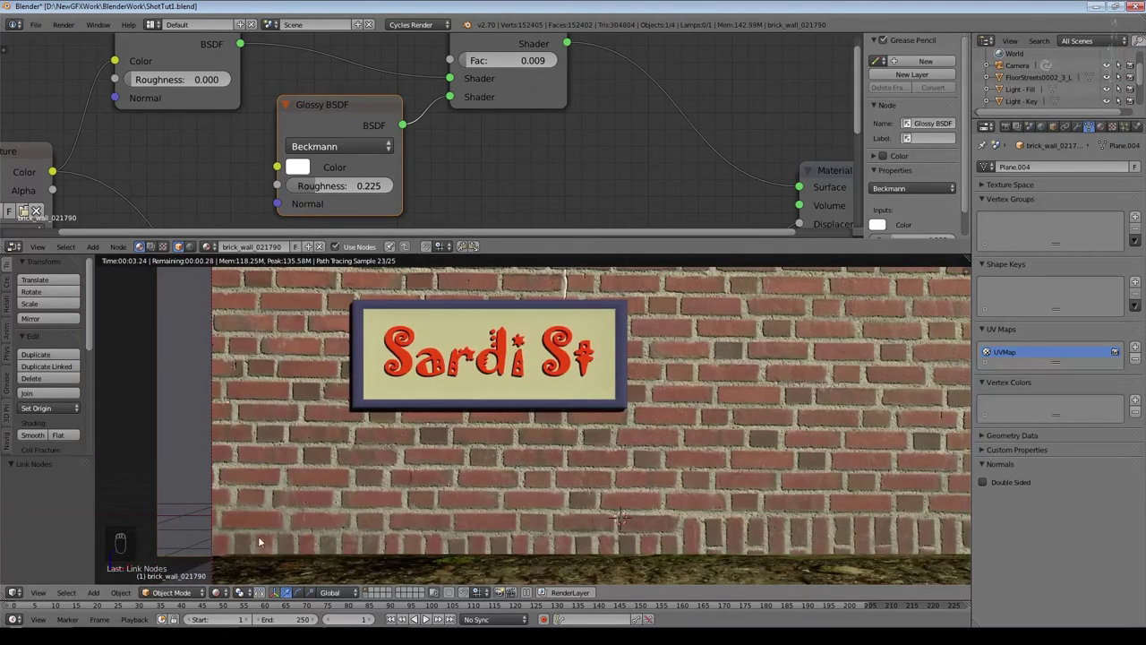
Step: Leave the rendered view, move the Sun lamp up and away from the wall, and rotate it about 30.7° around Z
key("shift+z")
scroll(561, 375, "down", 6)
middle_click_drag(561, 375, 568, 418)
scroll(569, 423, "down", 8)
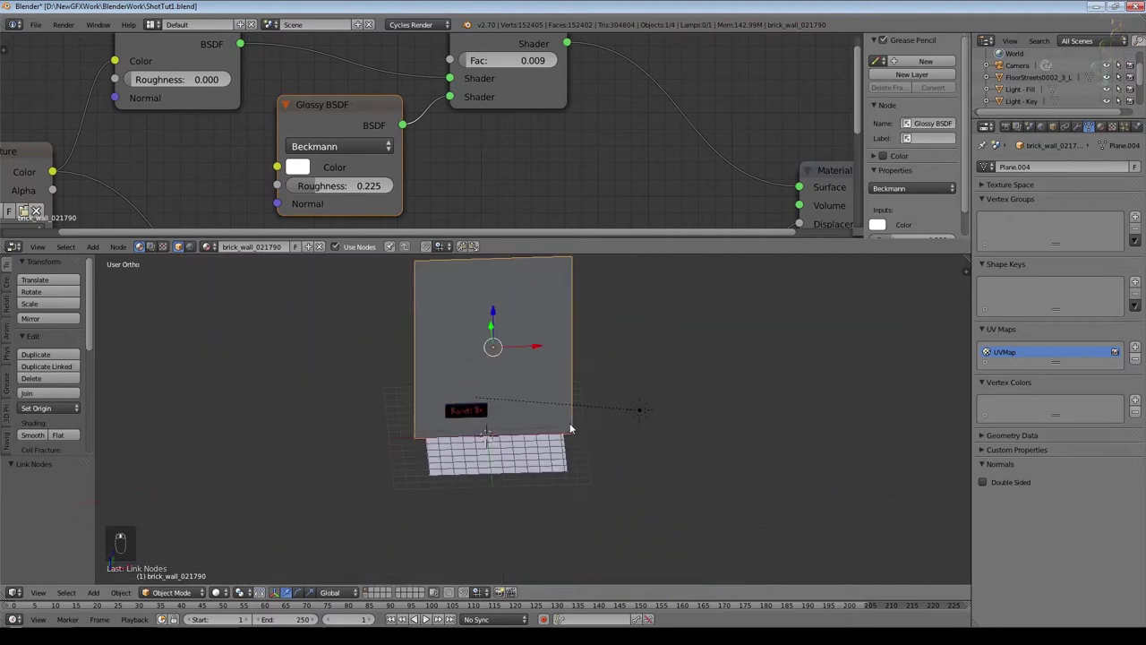
right_click(638, 410)
key("g")
left_click(719, 337)
key("r")
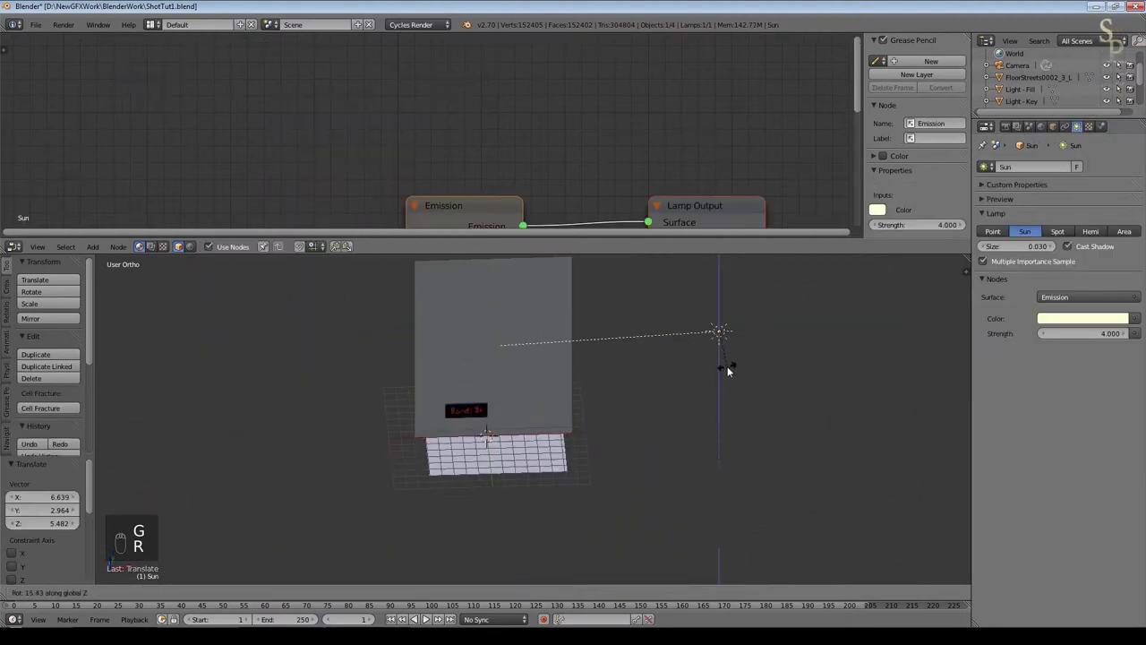
left_click(734, 367)
Step: Return to the camera view with Rendered shading and set the Sun's emission strength to 5
key("KP_0")
left_click(216, 592)
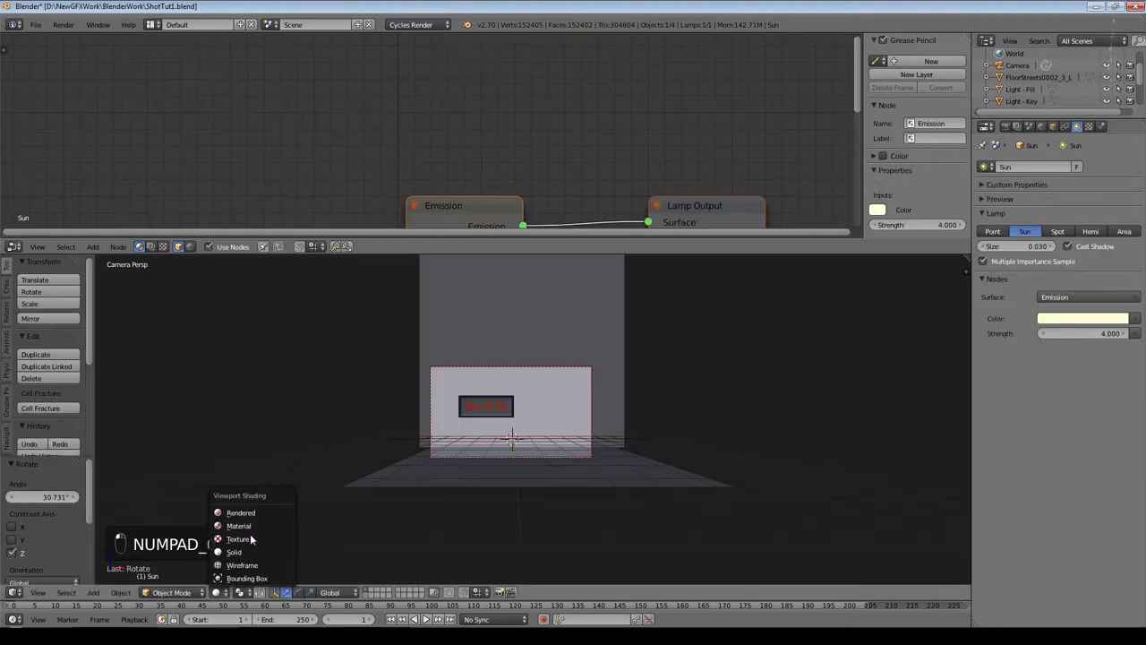
left_click(242, 512)
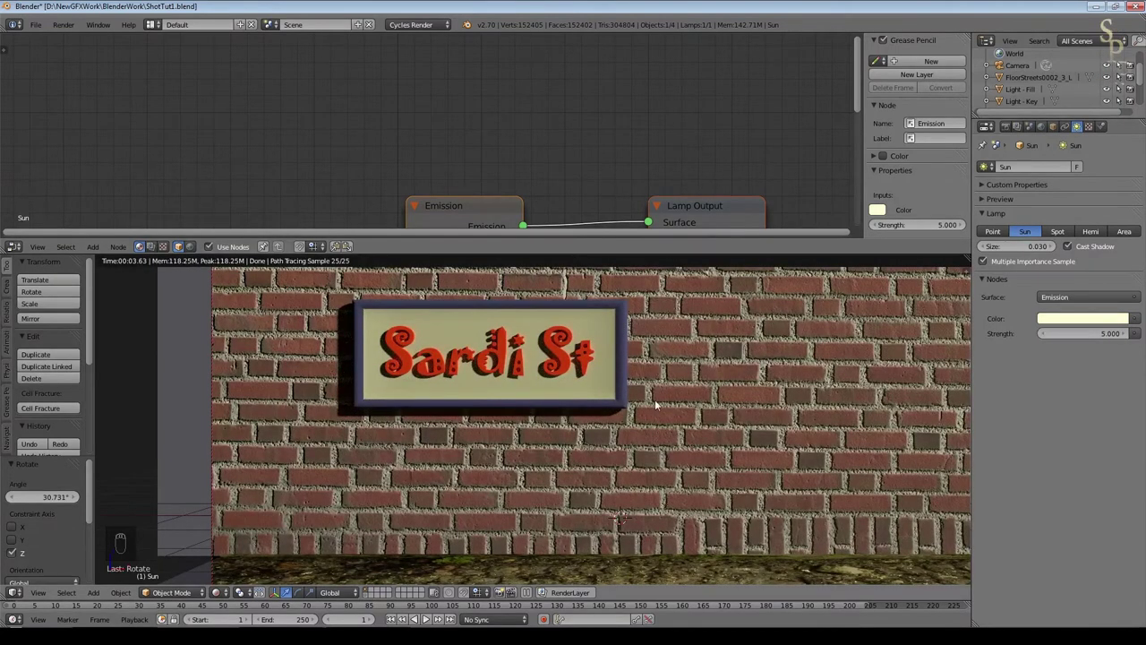
Step: Select the brick wall and set its Mix Shader factor to 0.015 and its Glossy BSDF roughness to 0.333
right_click(712, 407)
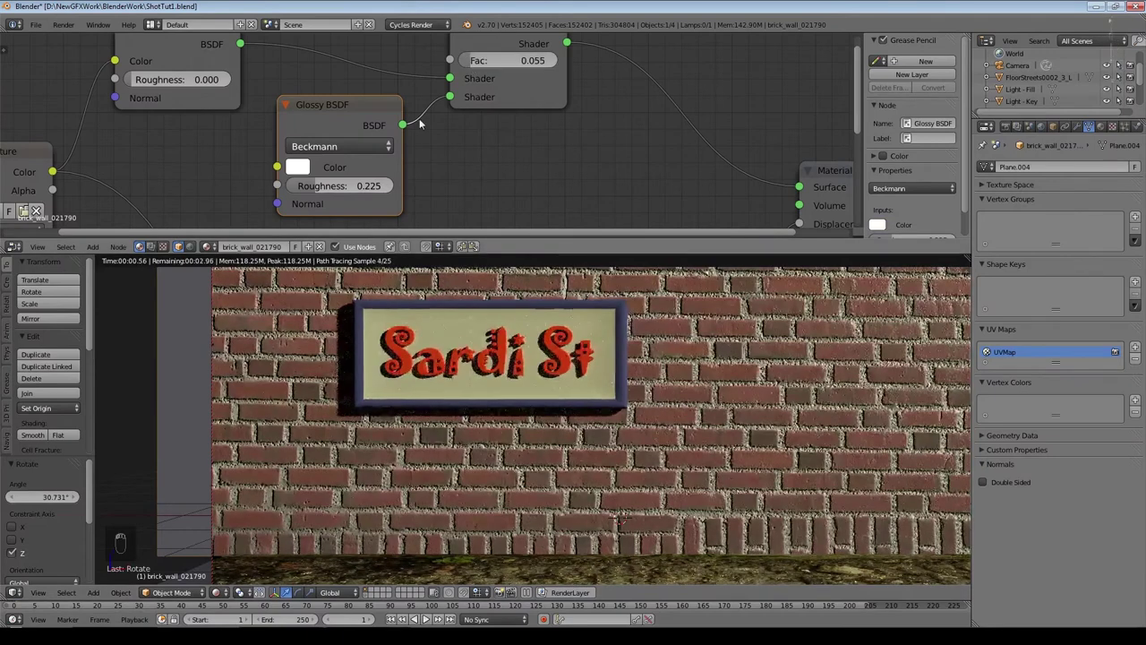
left_click_drag(313, 186, 328, 186)
left_click_drag(473, 61, 476, 60)
left_click(473, 61)
type("0.055")
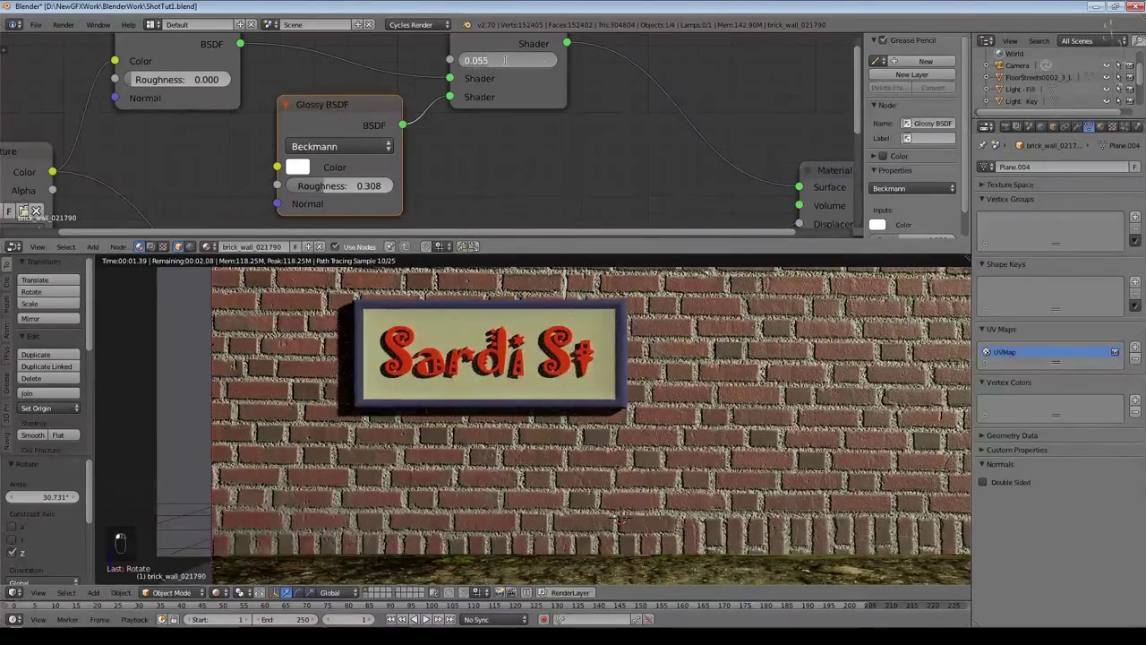
key("Return")
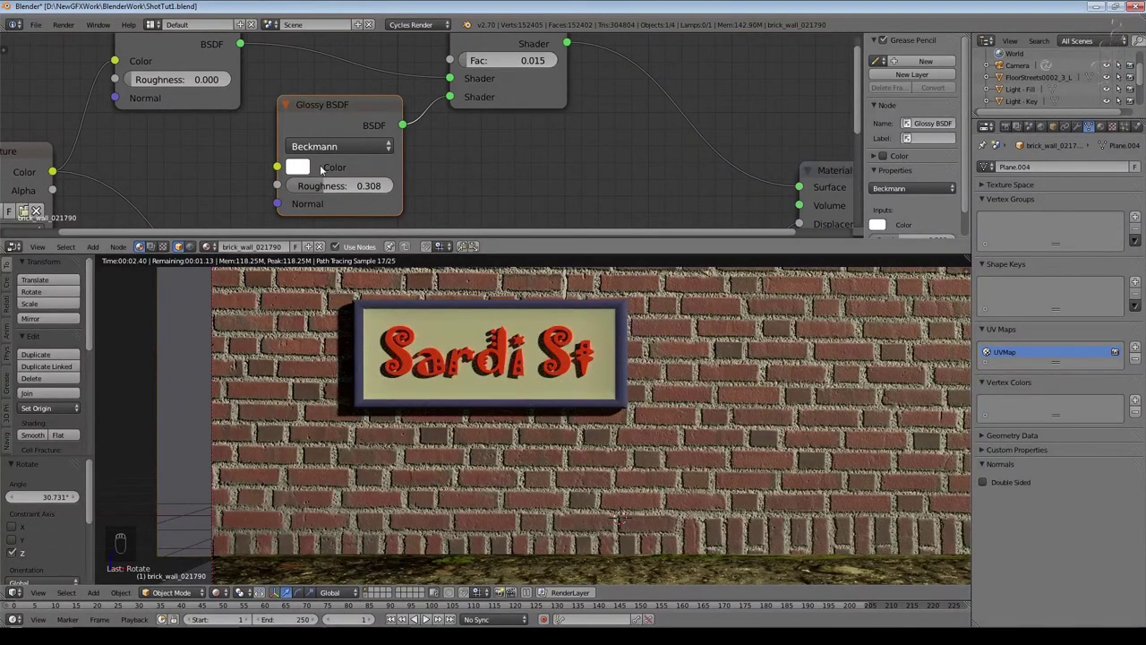
left_click_drag(328, 186, 339, 186)
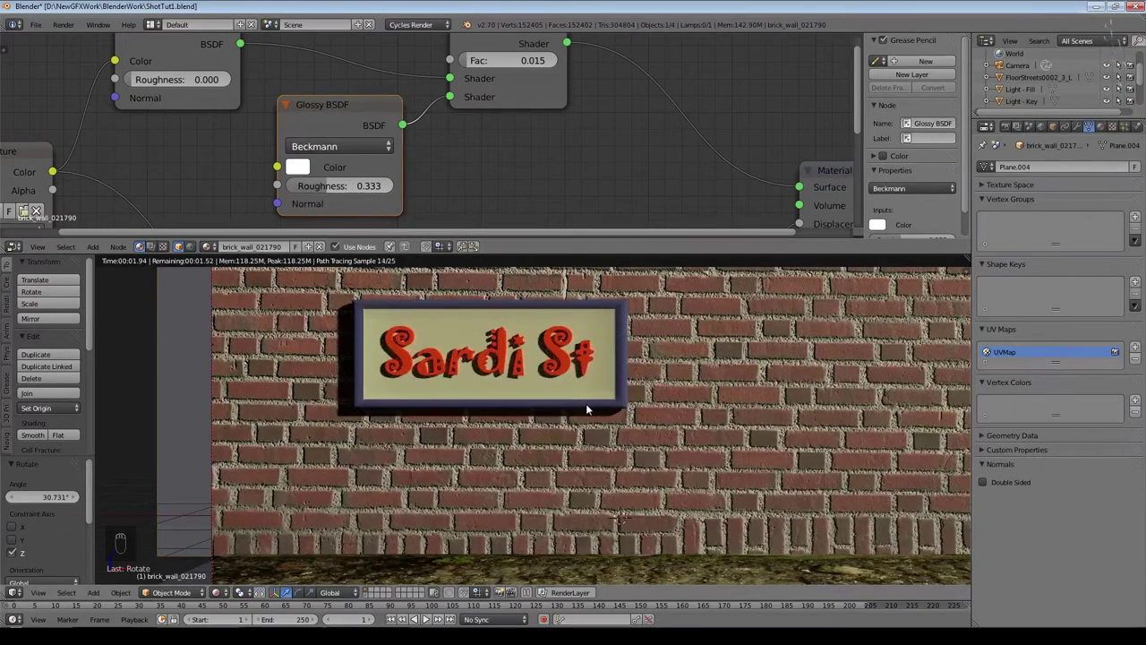
Step: Insert a Gamma node between the brick wall's Image Texture and Diffuse BSDF and set its gamma to 1.4
scroll(426, 130, "down", 3)
left_click_drag(193, 151, 54, 148)
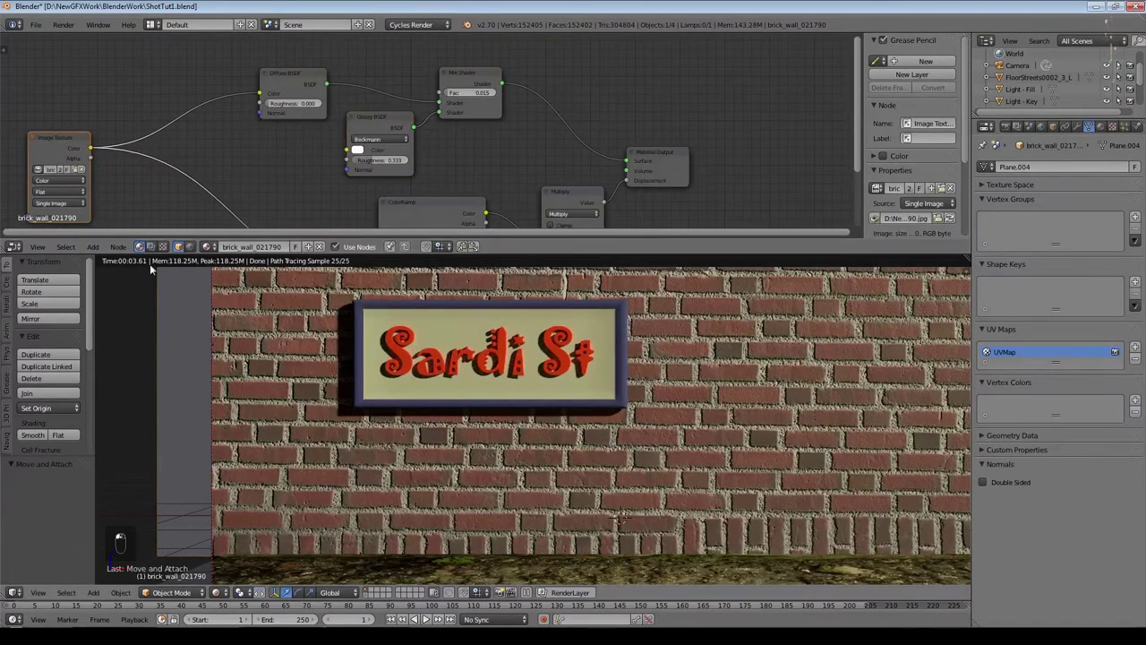
left_click(93, 246)
mouse_move(107, 170)
left_click(184, 222)
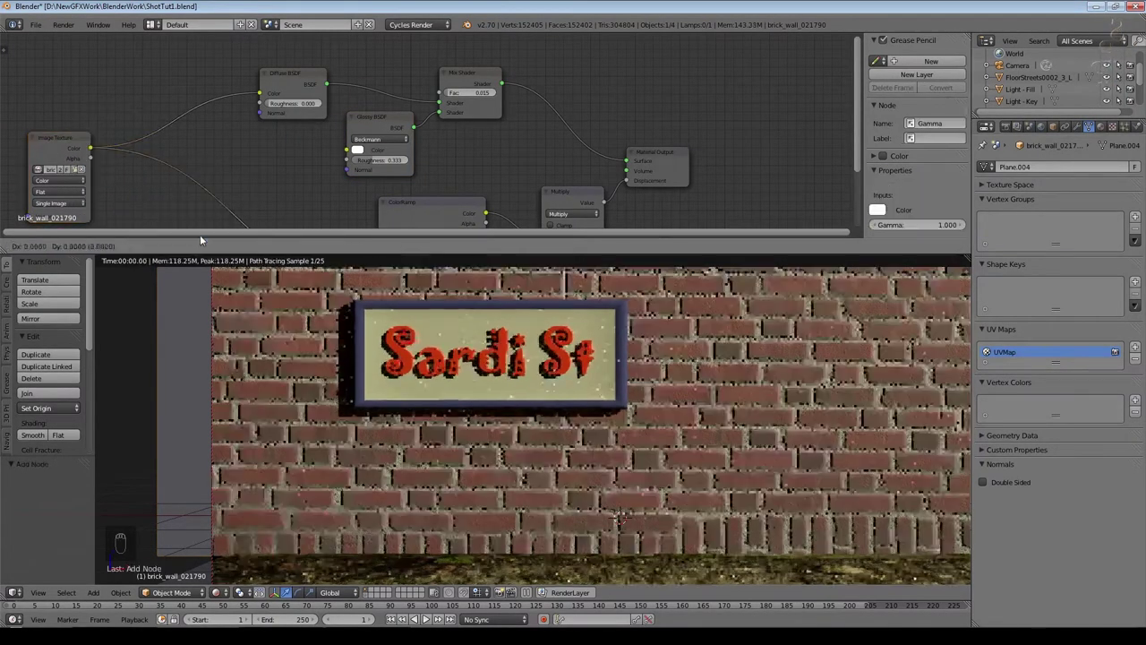
left_click(158, 95)
left_click_drag(183, 129, 199, 131)
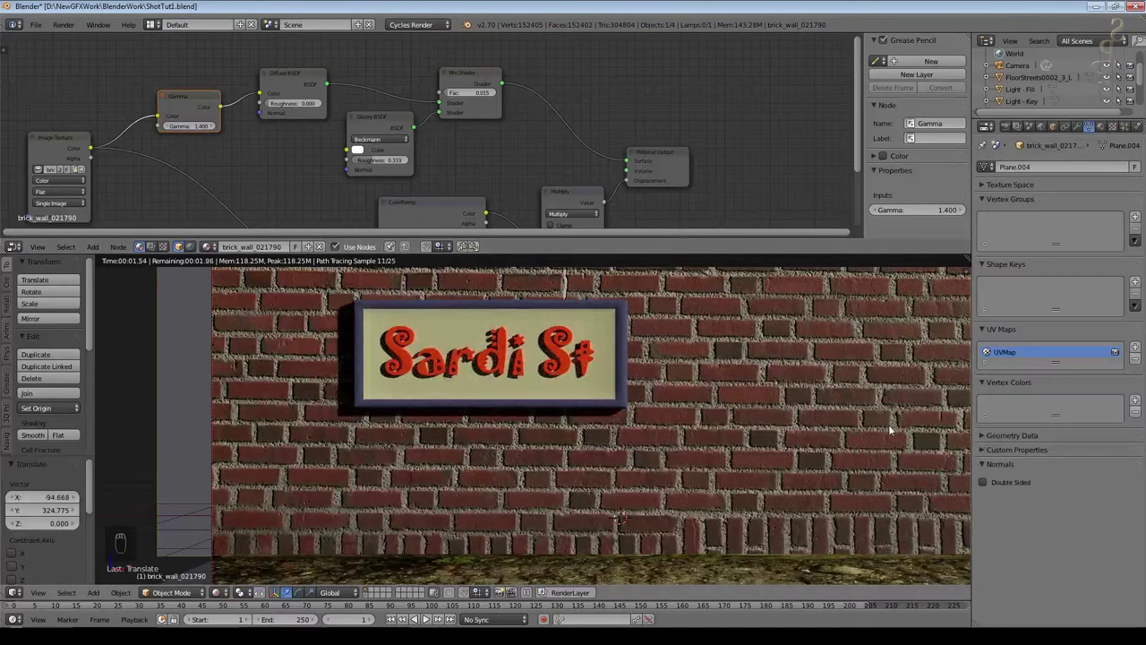
Step: Reframe the camera view, select the street floor and add a Glossy BSDF node below its Diffuse BSDF
key("KP_0")
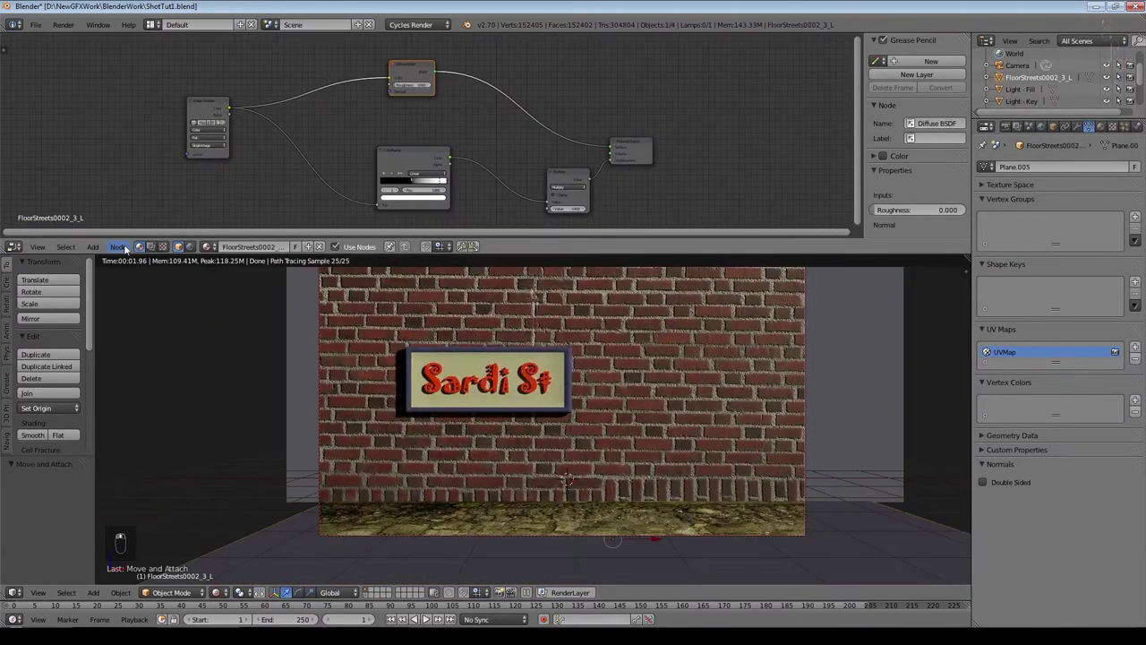
left_click(95, 247)
mouse_move(110, 192)
left_click(192, 236)
left_click(156, 229)
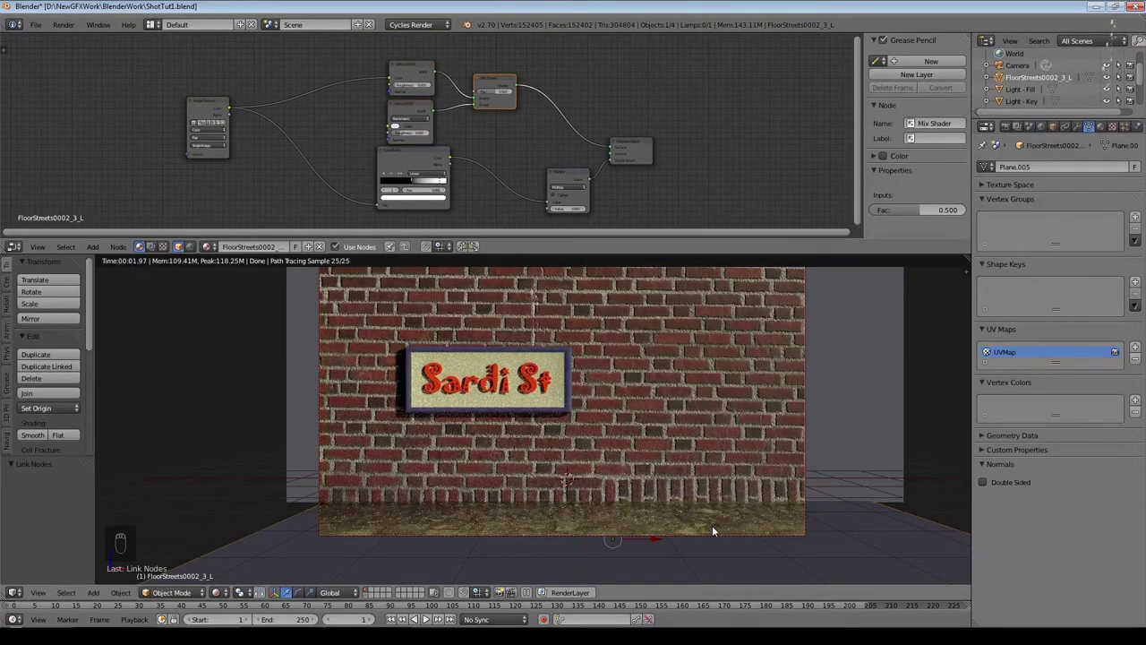
Step: Mix the street's Diffuse and Glossy shaders with a Mix Shader into Surface and set the Glossy BSDF's roughness to 0.342
scroll(394, 137, "up", 2)
left_click_drag(394, 138, 409, 137)
left_click(376, 125)
left_click(377, 125)
Step: Set the street's Mix Shader factor to 0.015
left_click(534, 69)
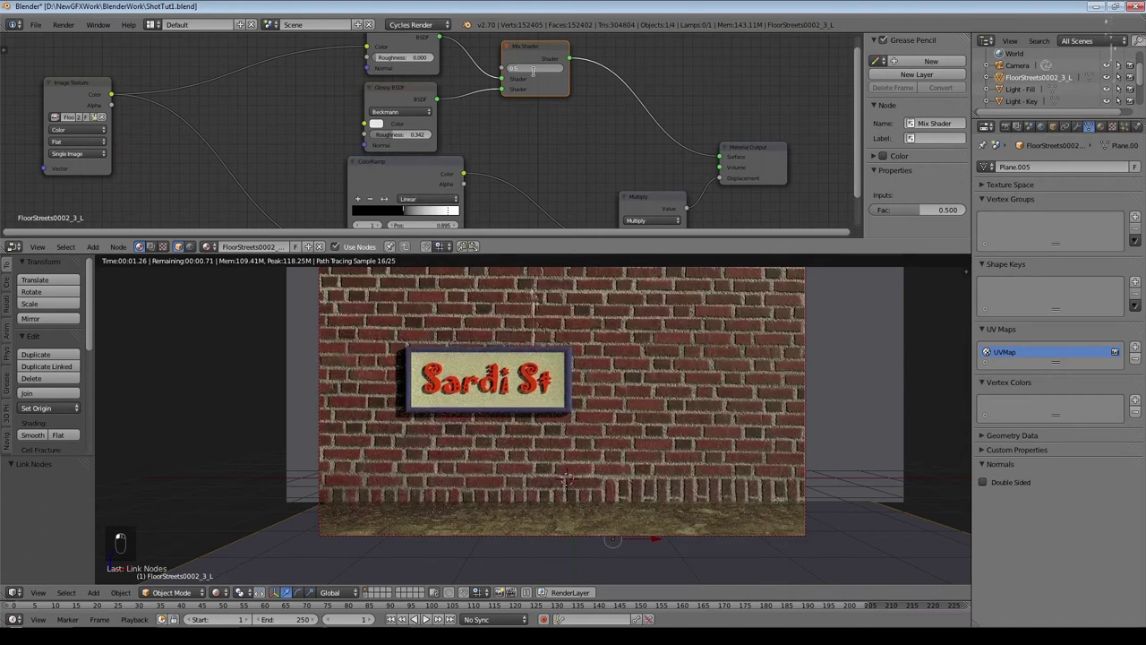
type("0.015")
key("Return")
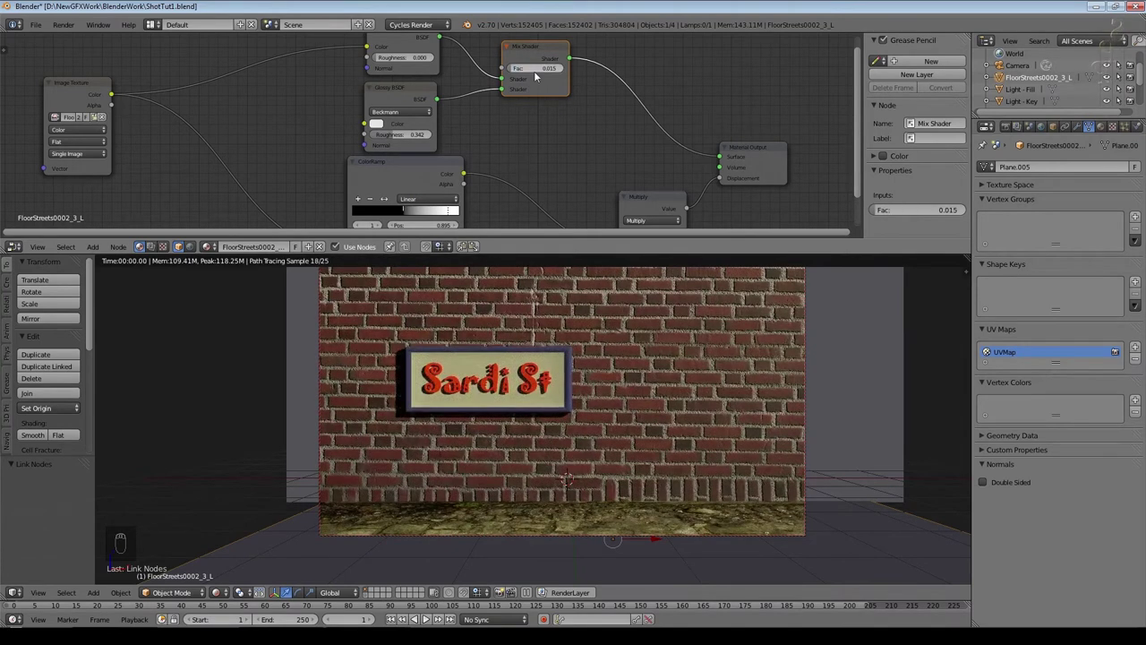
left_click_drag(534, 71, 523, 75)
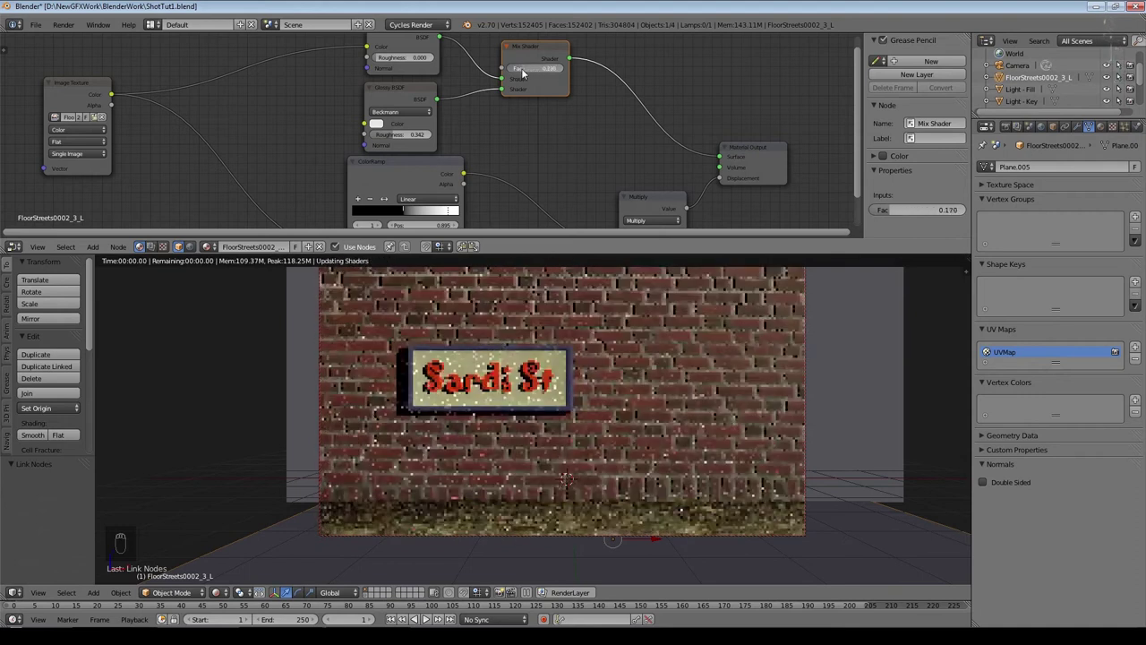
key("Escape")
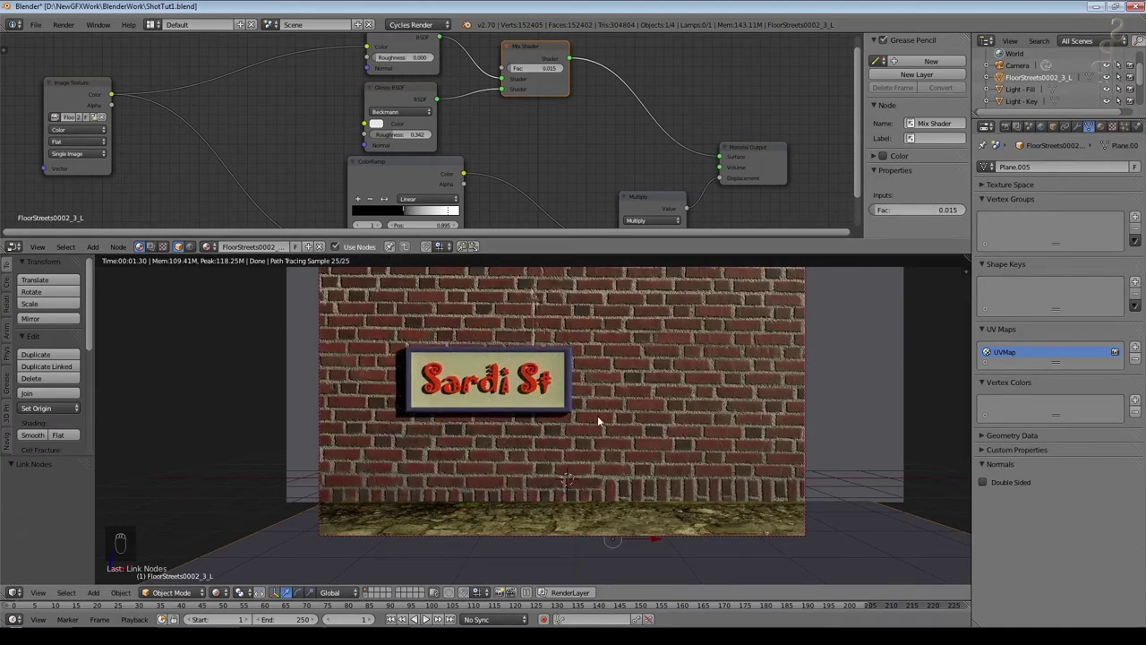
Step: Select the sign's white face, move its shader nodes closer together and add an Image Texture node beside the Diffuse BSDF
right_click(537, 409)
left_click_drag(581, 156, 385, 62)
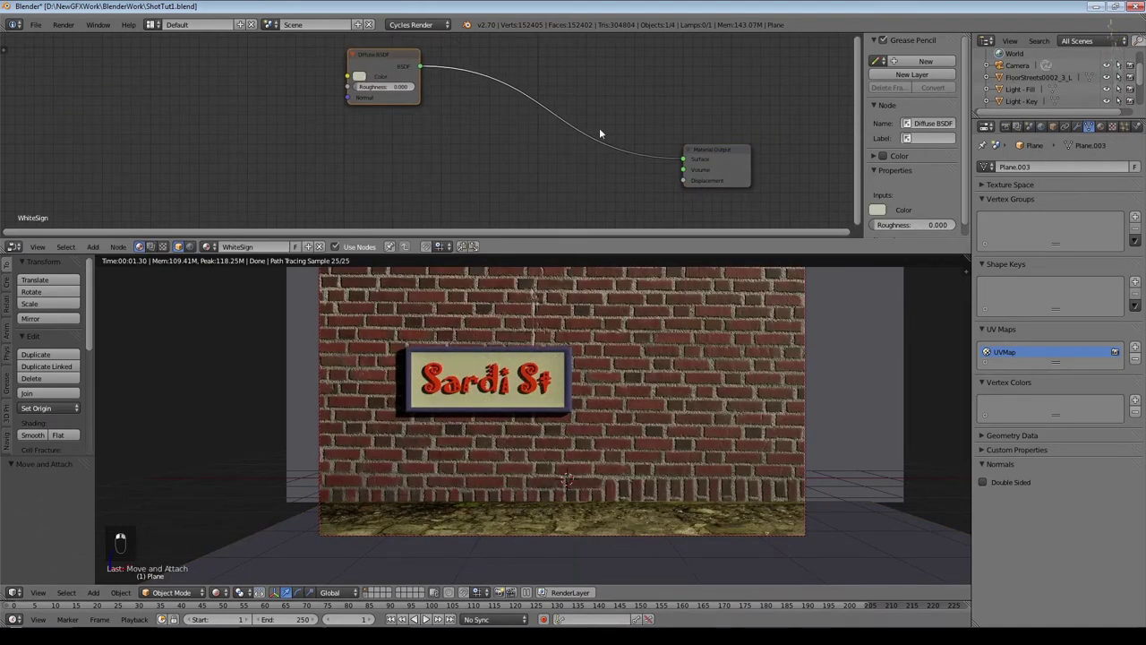
left_click_drag(736, 158, 667, 93)
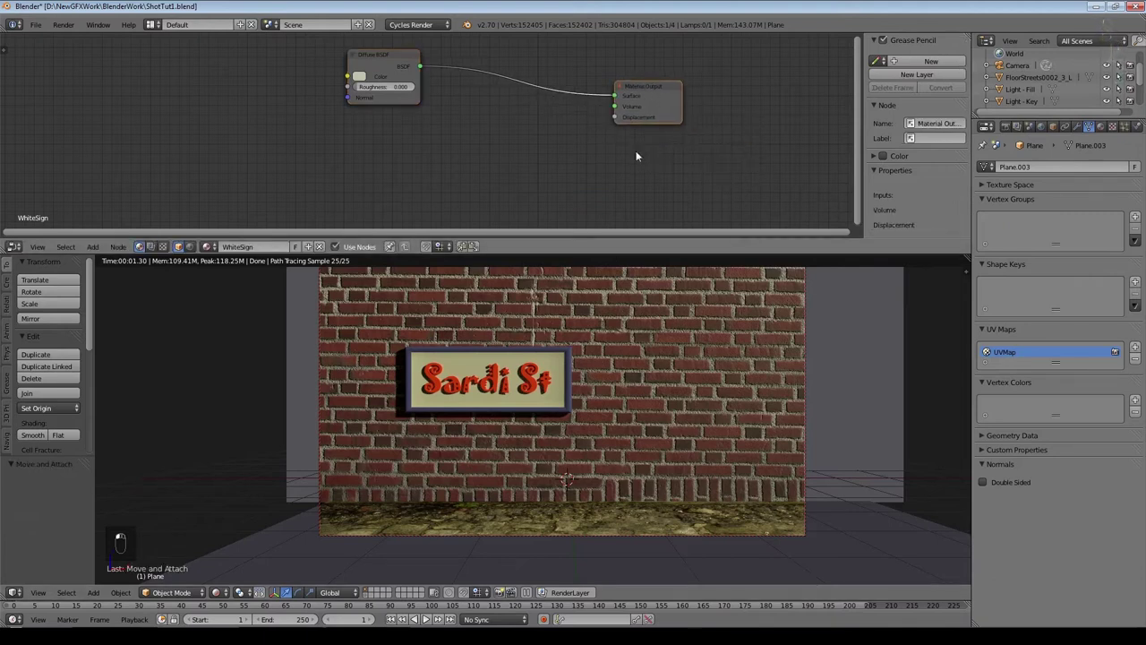
left_click(92, 247)
mouse_move(111, 186)
left_click(195, 186)
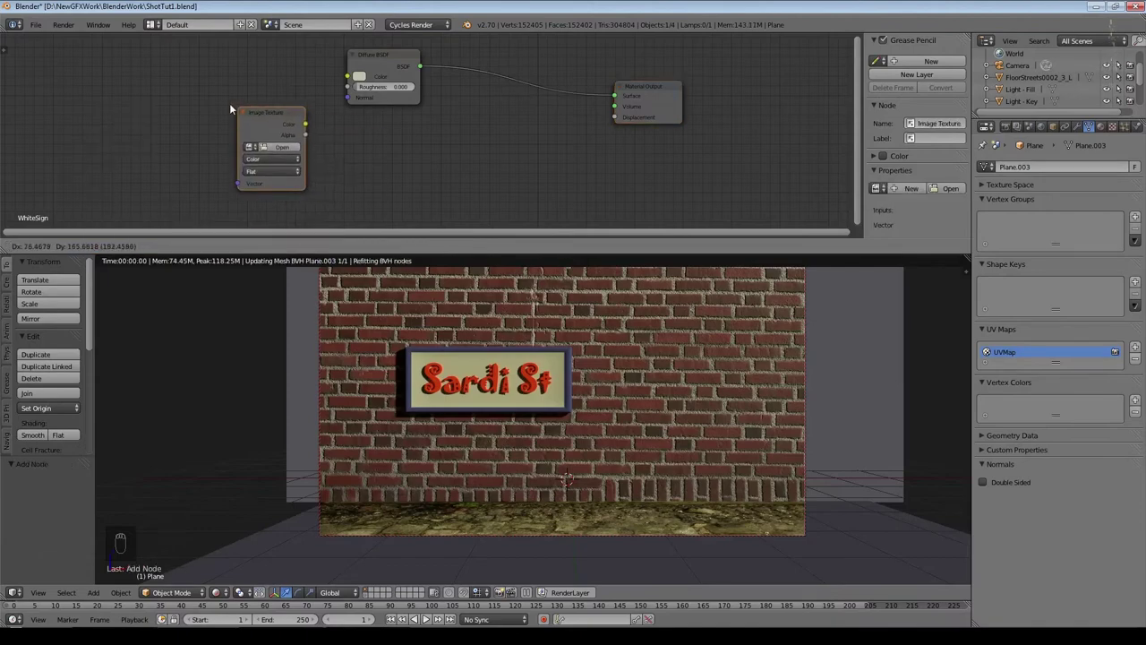
left_click(217, 99)
Step: Load the PlasterLeaking image from the Dirty textures folder into the sign's Image Texture node
left_click(265, 142)
left_click(473, 128)
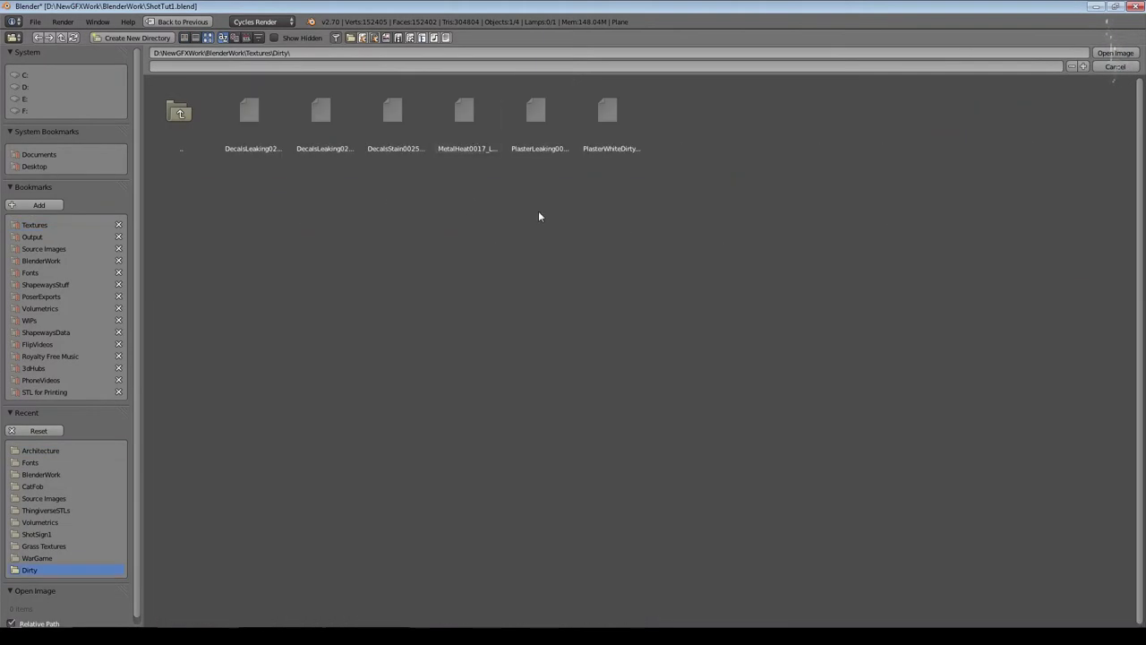
left_click(520, 119)
left_click(1116, 53)
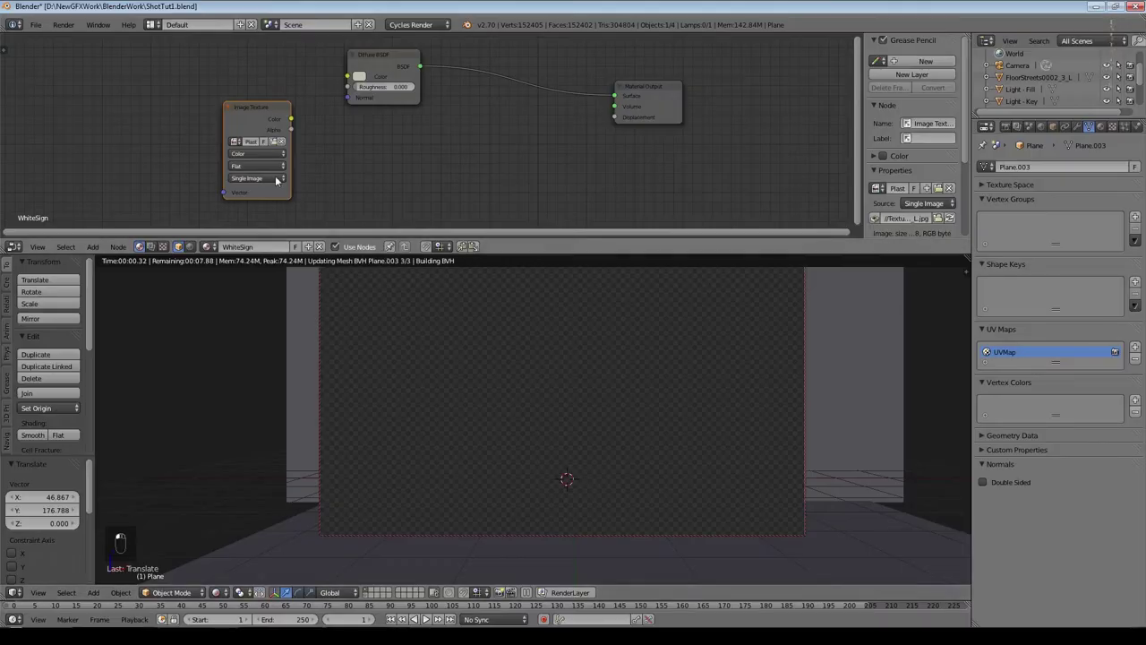
Step: Add a Mix color node and link its Color output to the sign's Diffuse BSDF Color
left_click(91, 247)
mouse_move(128, 172)
left_click(193, 175)
left_click(310, 64)
left_click_drag(388, 79, 422, 102)
Step: Set the Mix node's Color1 to a pale cream and its Color2 to a dark brown
left_click(324, 133)
left_click(354, 196)
left_click(413, 152)
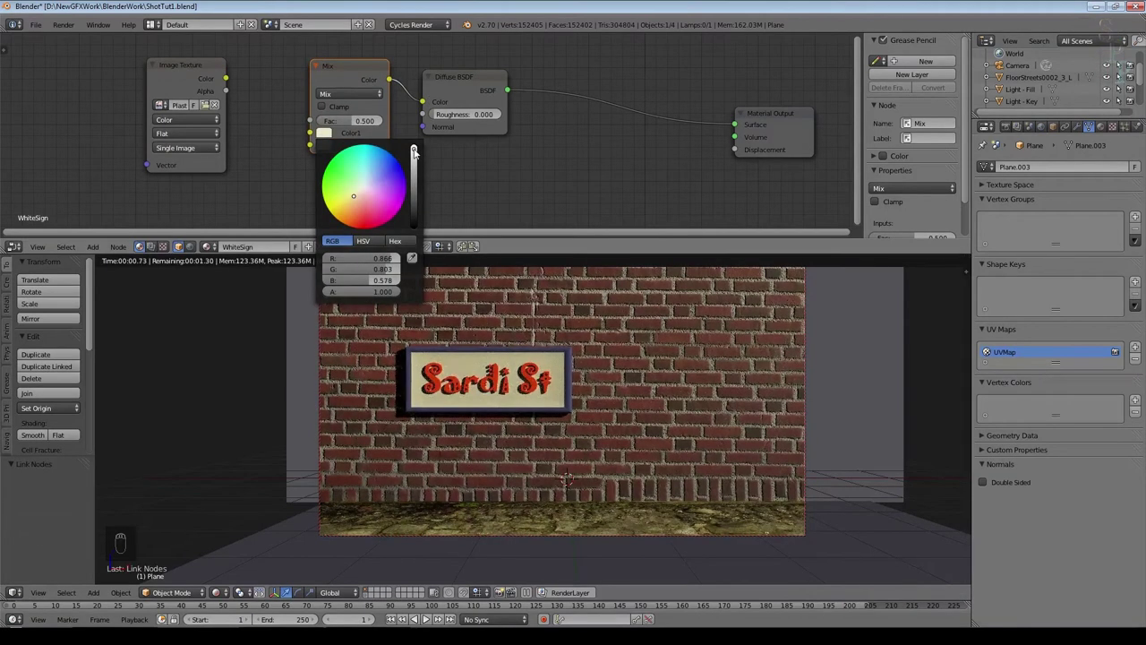
left_click(323, 145)
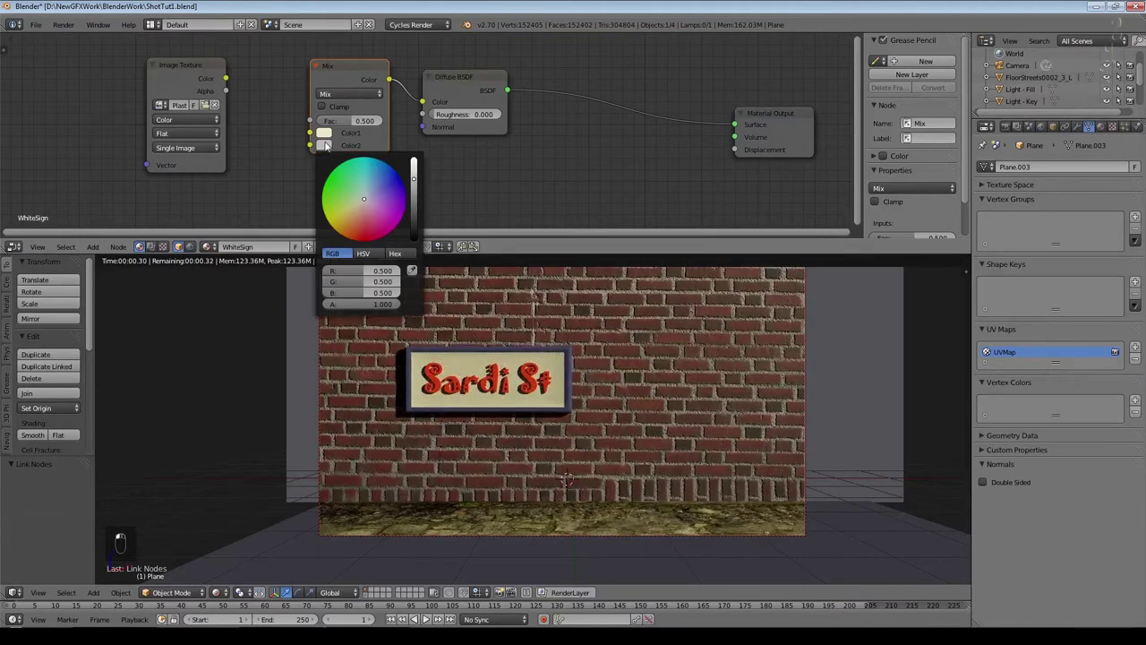
left_click(325, 134)
left_click_drag(416, 163, 415, 191)
left_click(355, 224)
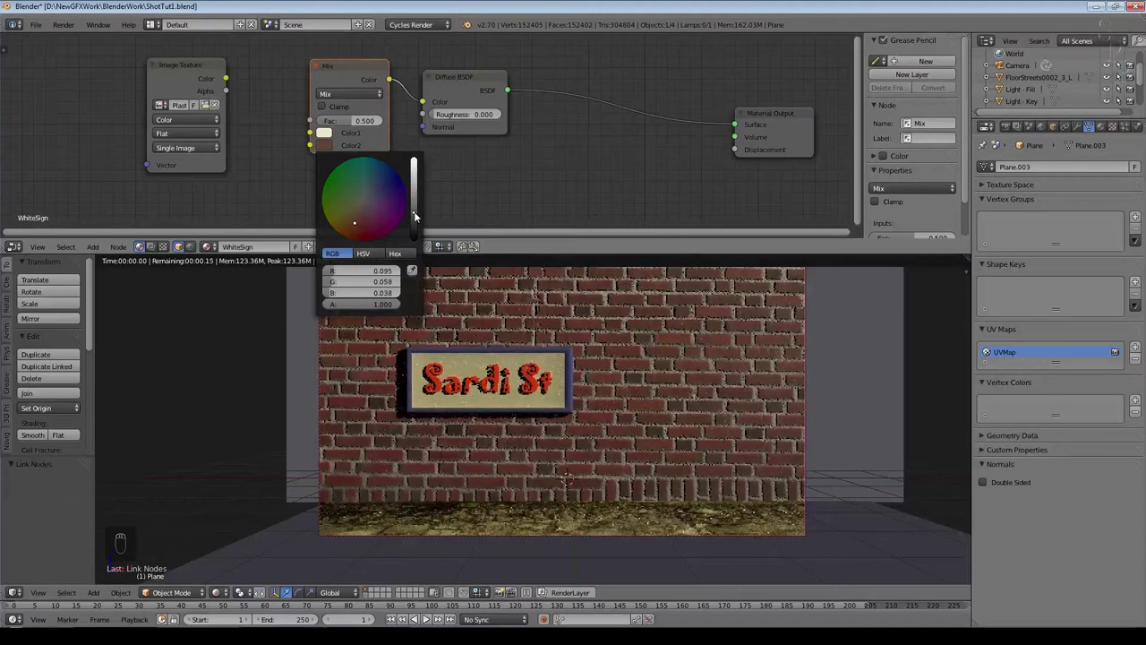
Step: Move the Image Texture node away from the Mix node and link its Color to the Mix node's Fac
left_click_drag(182, 68, 149, 87)
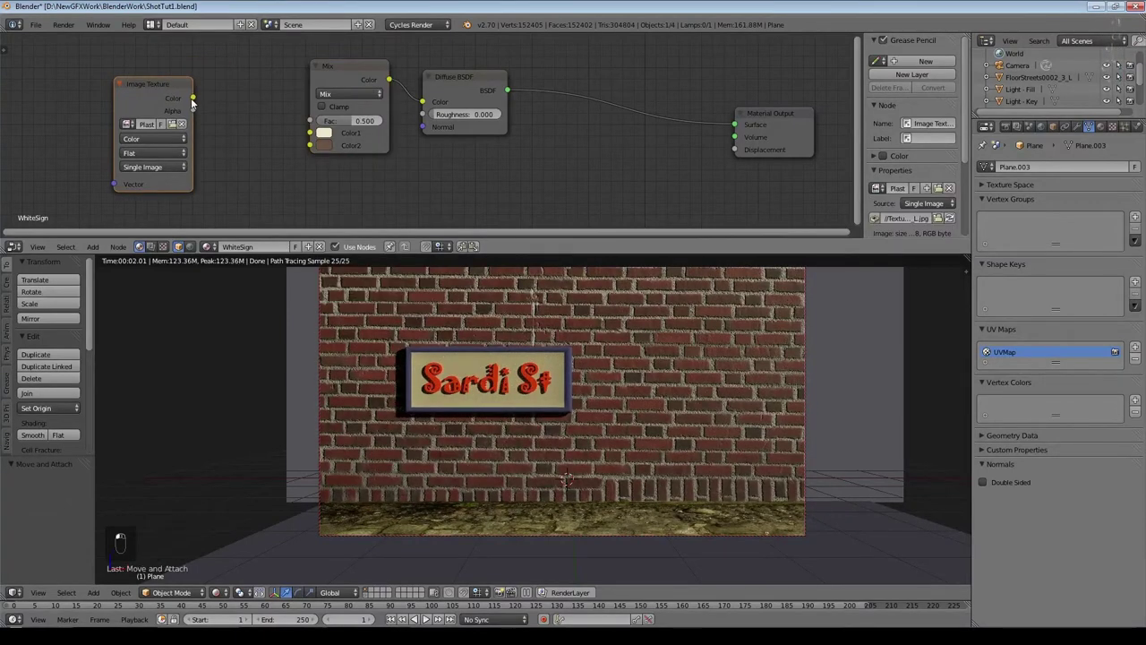
left_click_drag(277, 133, 309, 120)
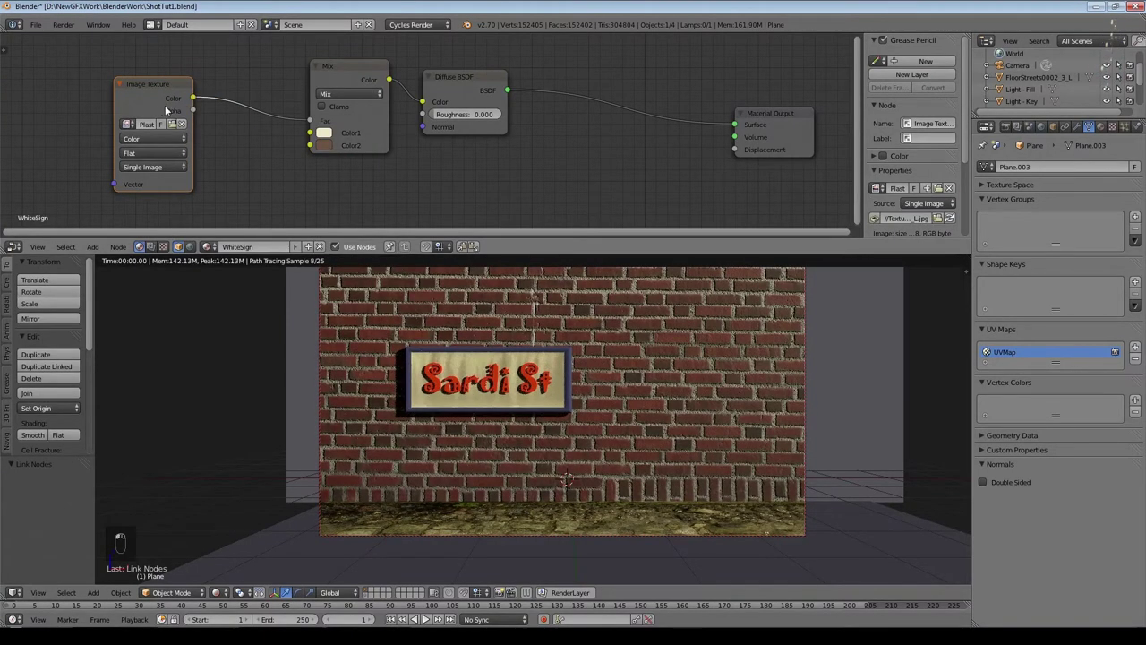
scroll(543, 339, "up", 3)
Step: Split the 3D viewport and turn the new area into a UV/Image Editor
left_click_drag(923, 256, 677, 269)
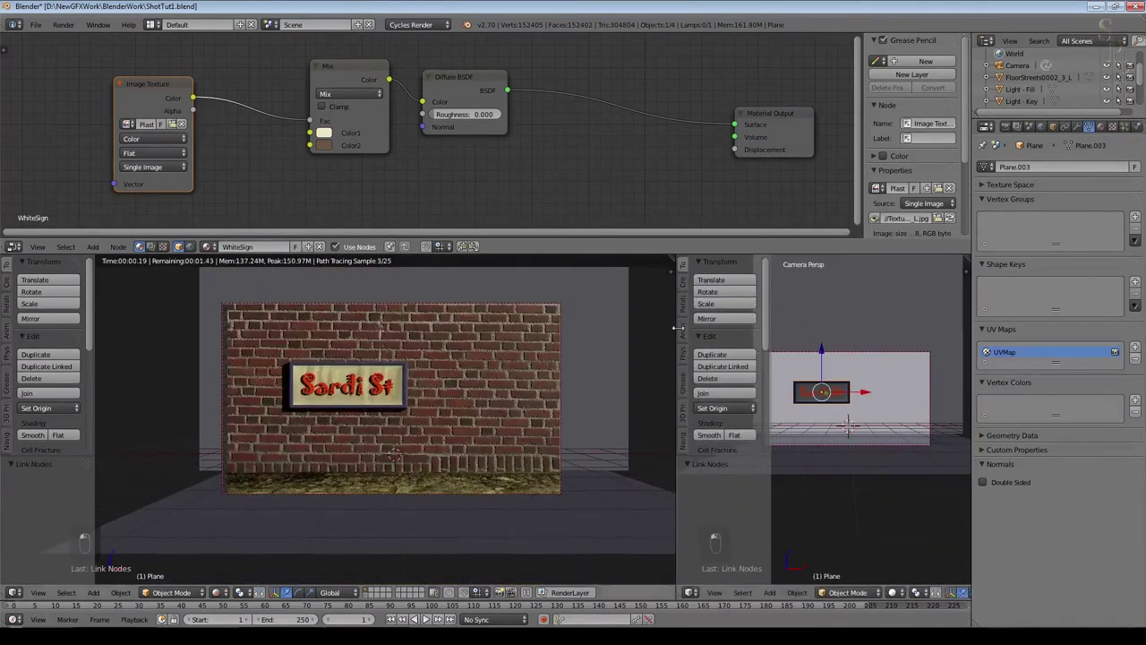
left_click(690, 592)
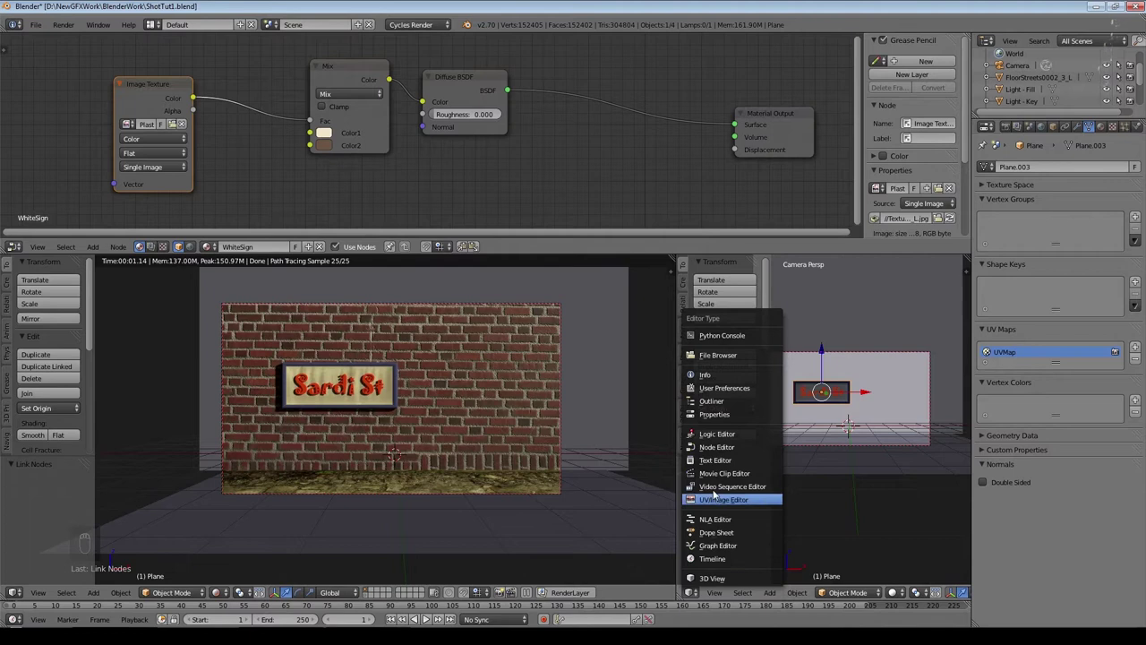
left_click(723, 498)
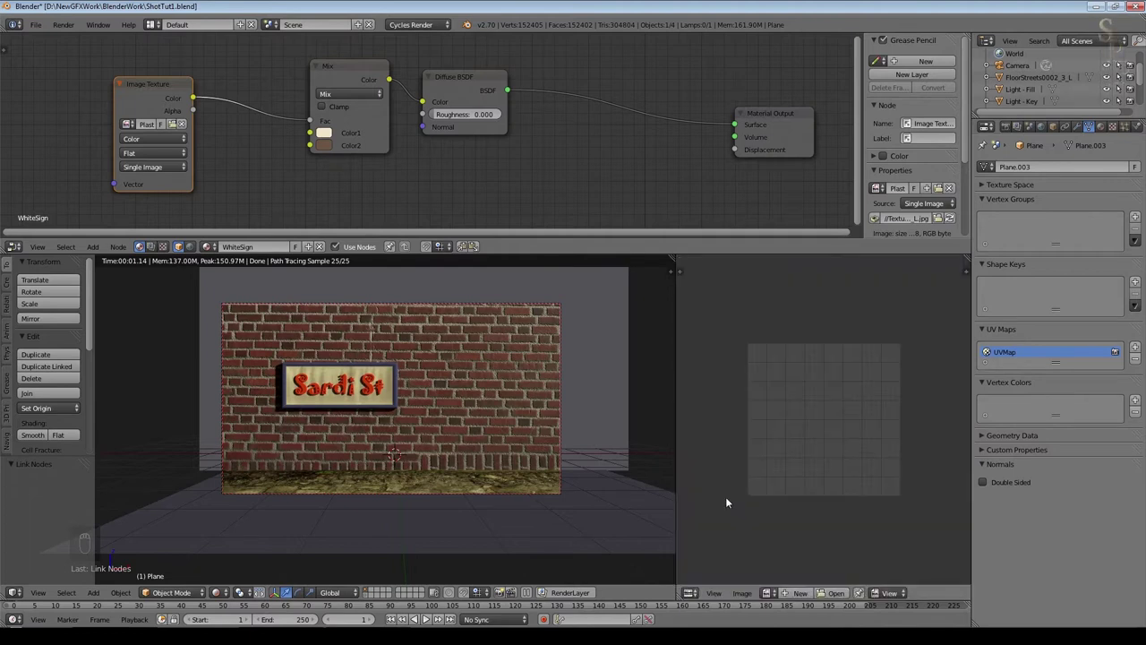
Step: Rotate all of the sign face's UVs by 180 degrees in Edit Mode and return to Object Mode
key("Tab")
key("a")
key("a")
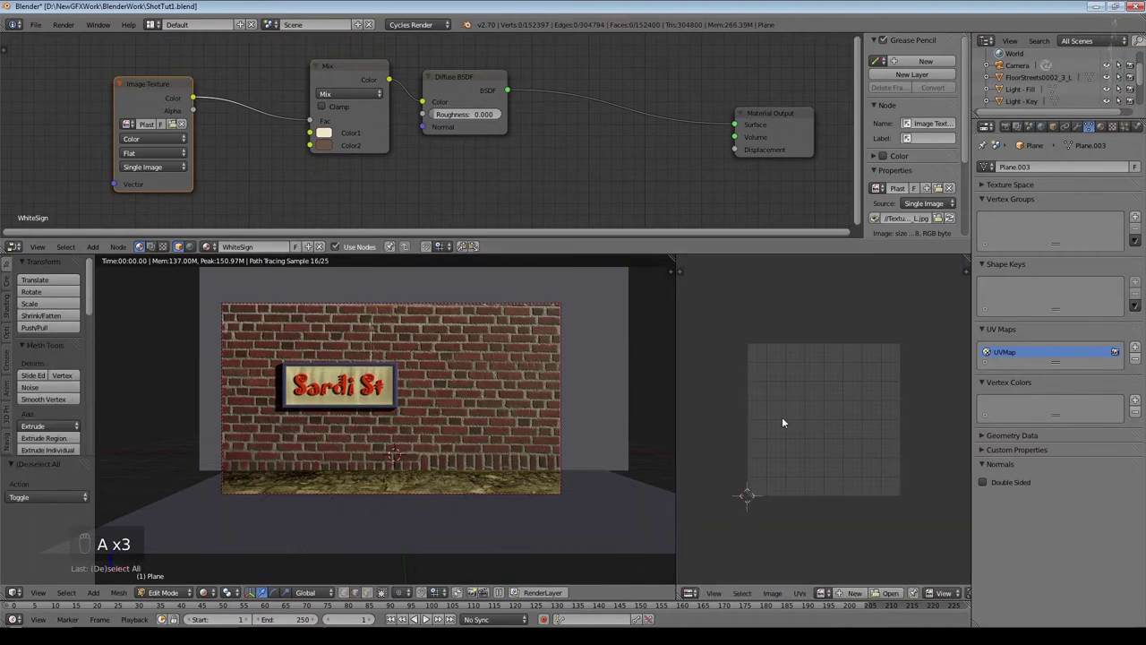
key("a")
type("ar")
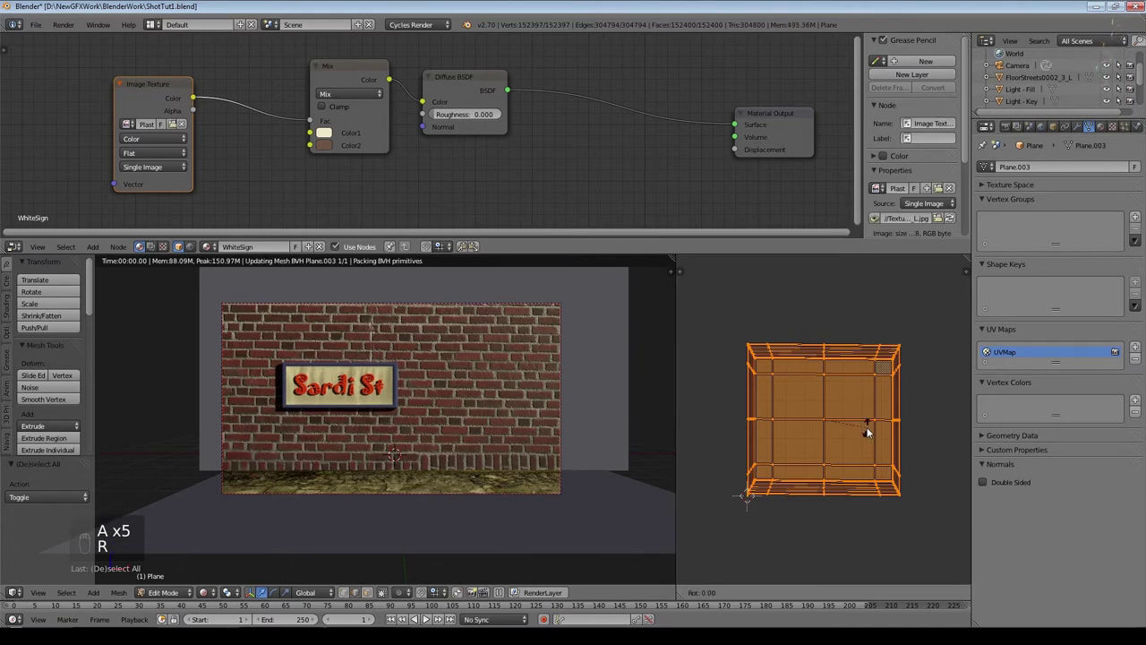
type("180")
key("Return")
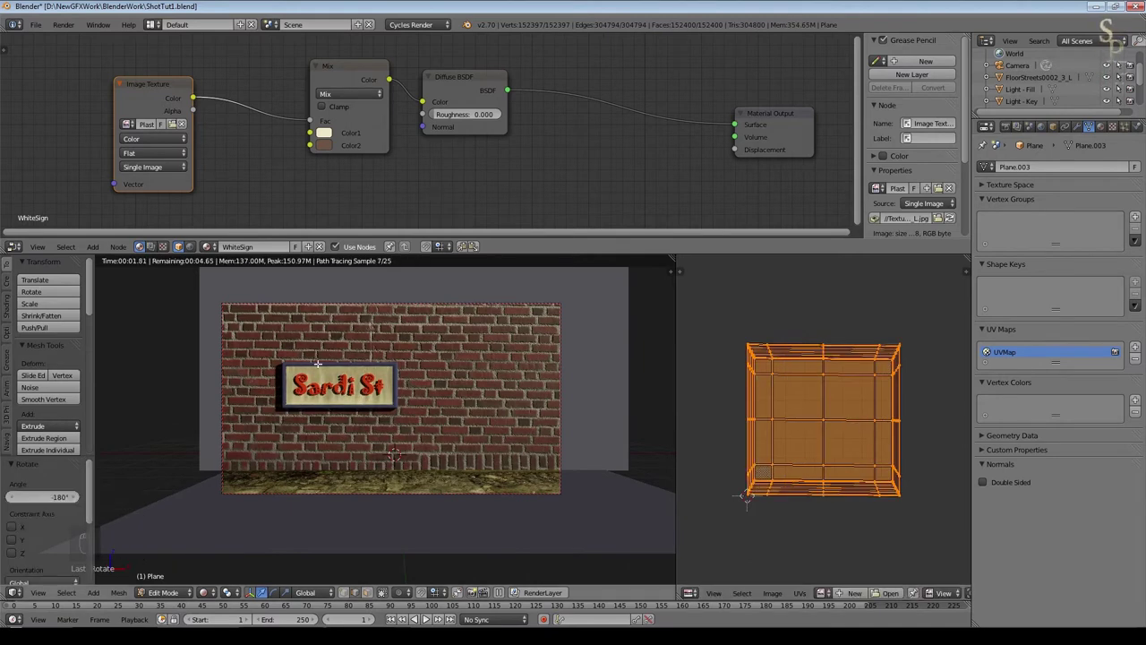
key("Tab")
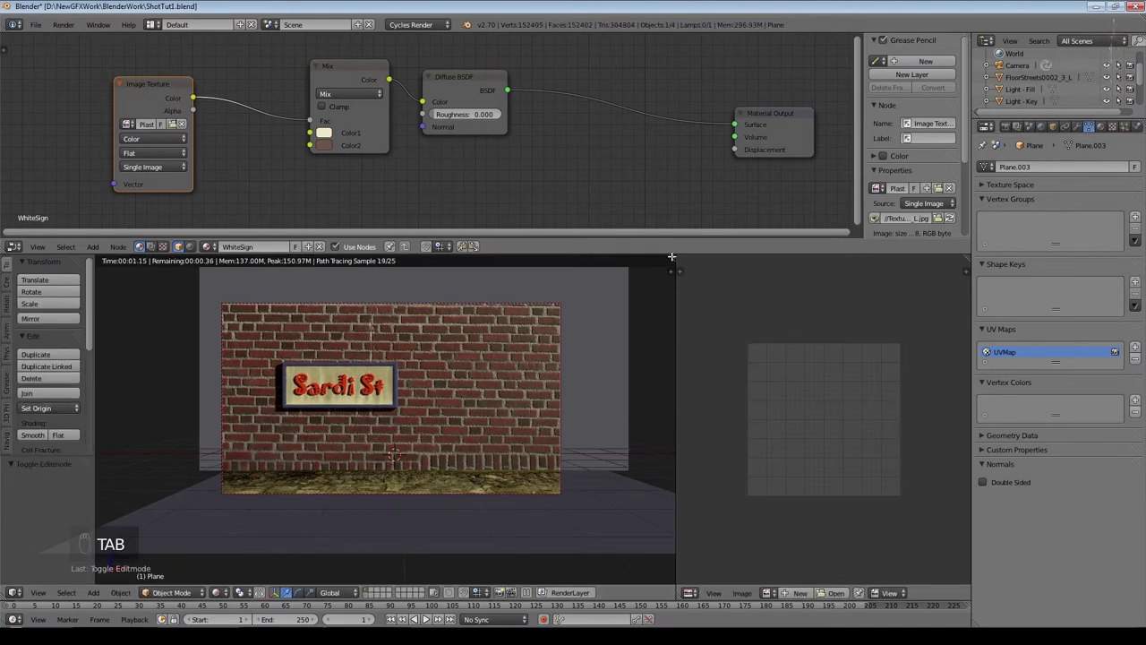
Step: Merge the UV editor area back into the 3D viewport and show the sign up close
left_click_drag(671, 262, 759, 262)
scroll(573, 402, "up", 2)
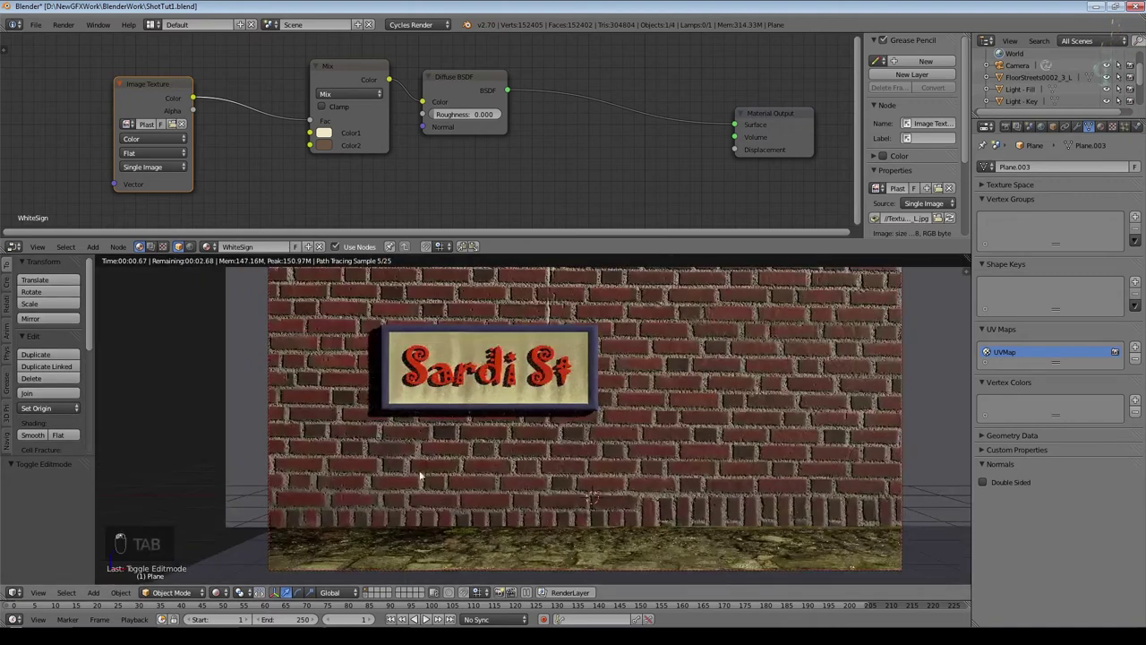
scroll(581, 377, "up", 3)
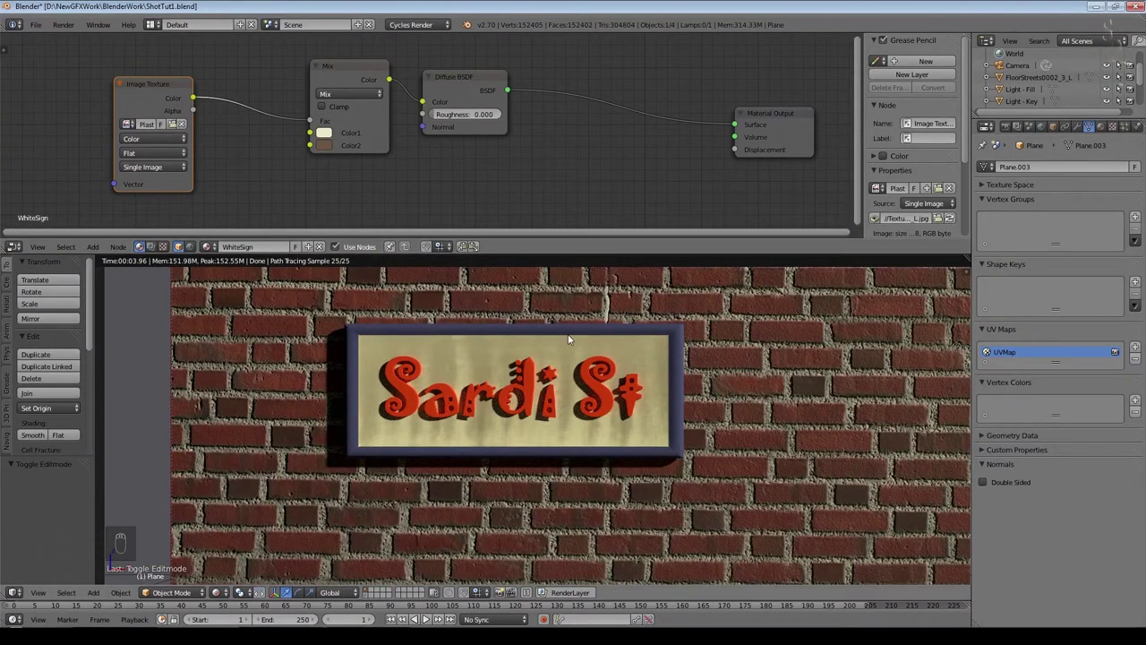
Step: Insert a Mix Shader between the sign's Diffuse BSDF and Material Output
scroll(287, 129, "down", 1)
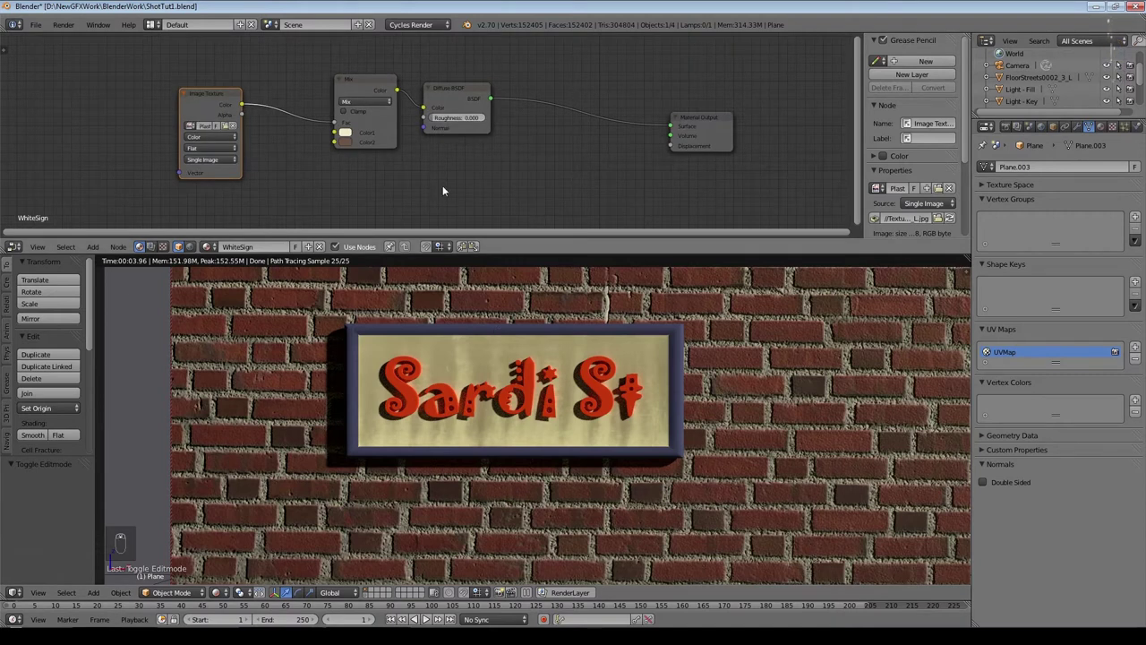
left_click(92, 246)
mouse_move(142, 205)
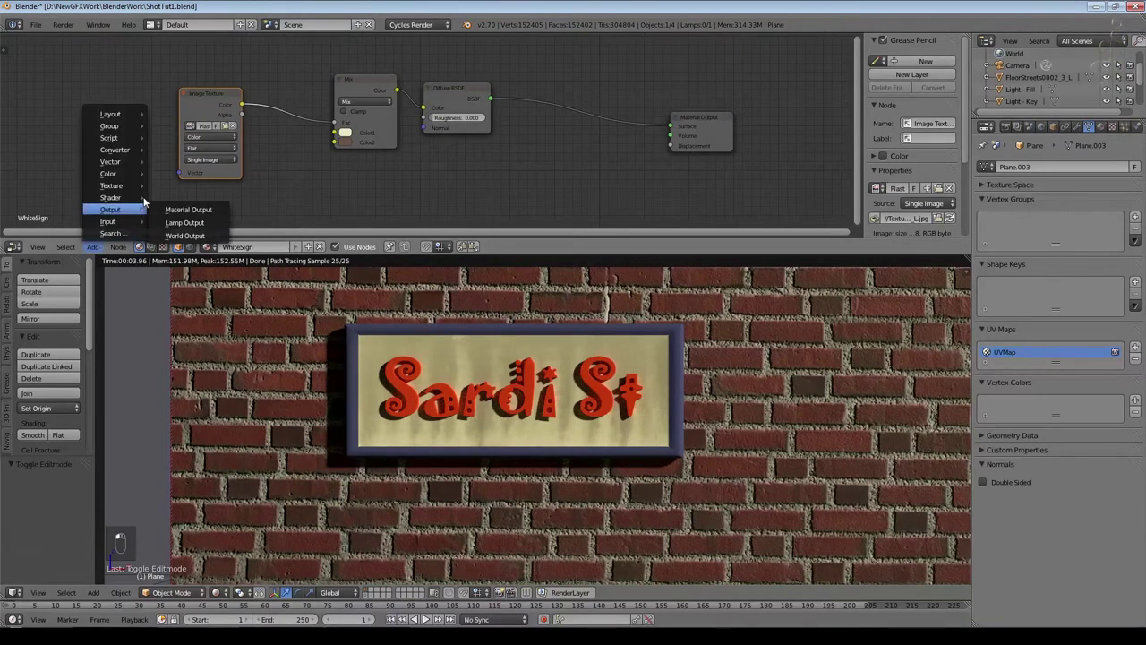
left_click(184, 199)
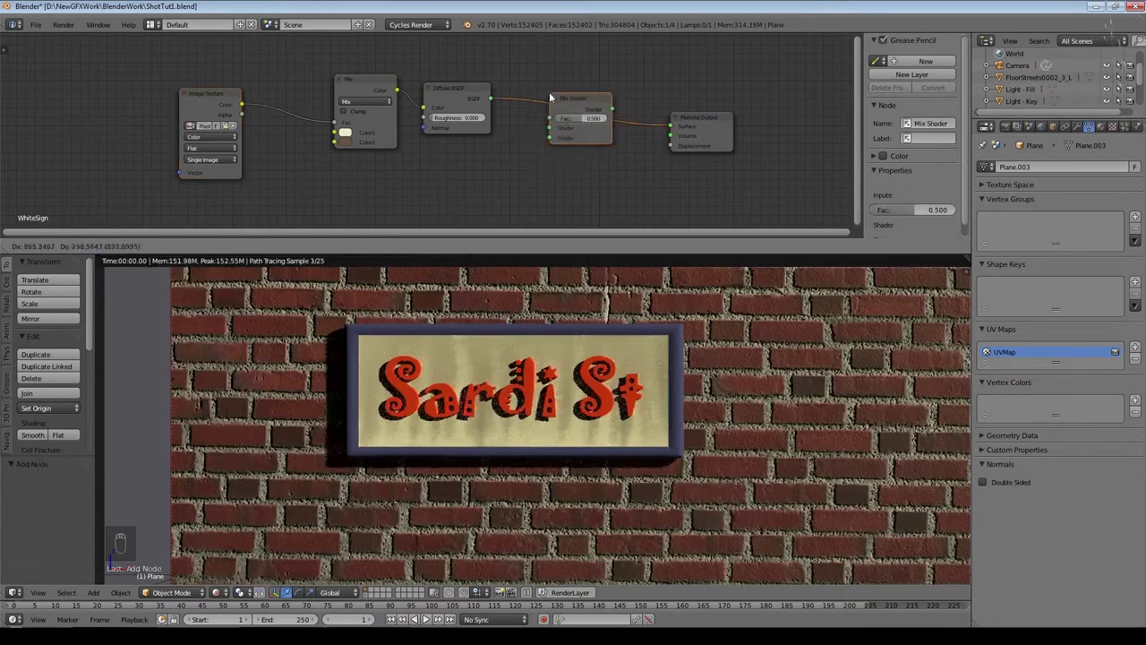
left_click(550, 96)
Step: Add a Glossy BSDF below the sign's Diffuse BSDF and link it to the Mix Shader's second shader input
left_click(93, 246)
mouse_move(163, 196)
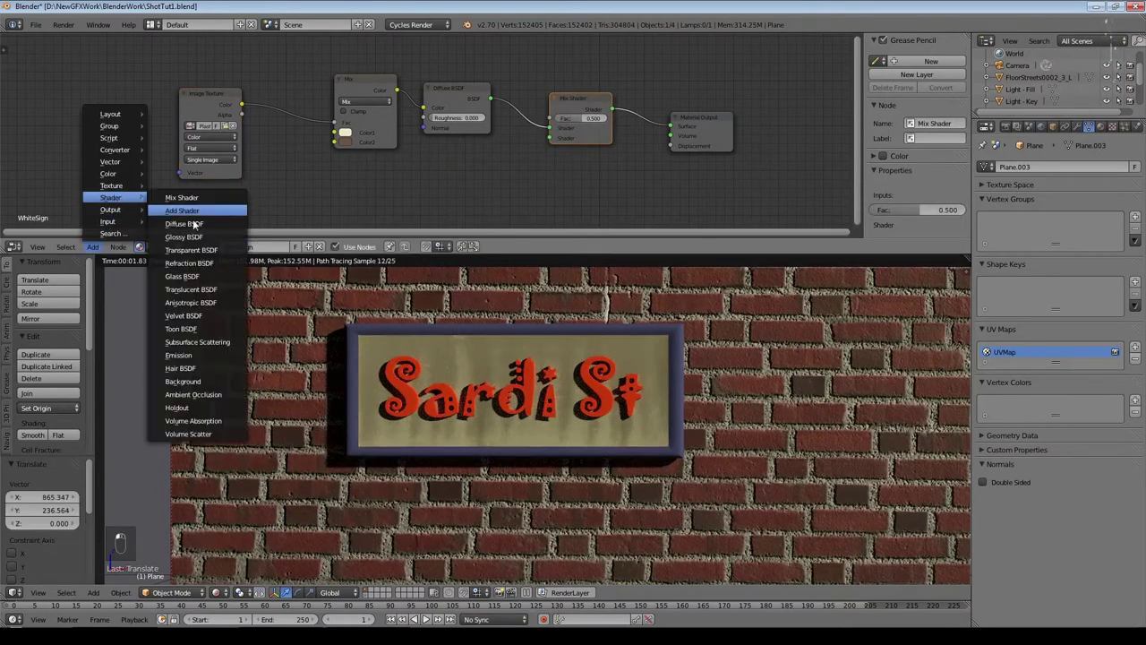
left_click(224, 239)
left_click(498, 122)
left_click_drag(492, 155, 562, 141)
Step: Add a ColorRamp node above the sign's shader nodes and link the Image Texture's Color to its Fac
scroll(304, 125, "down", 1)
left_click_drag(205, 105, 136, 108)
left_click(95, 249)
mouse_move(117, 154)
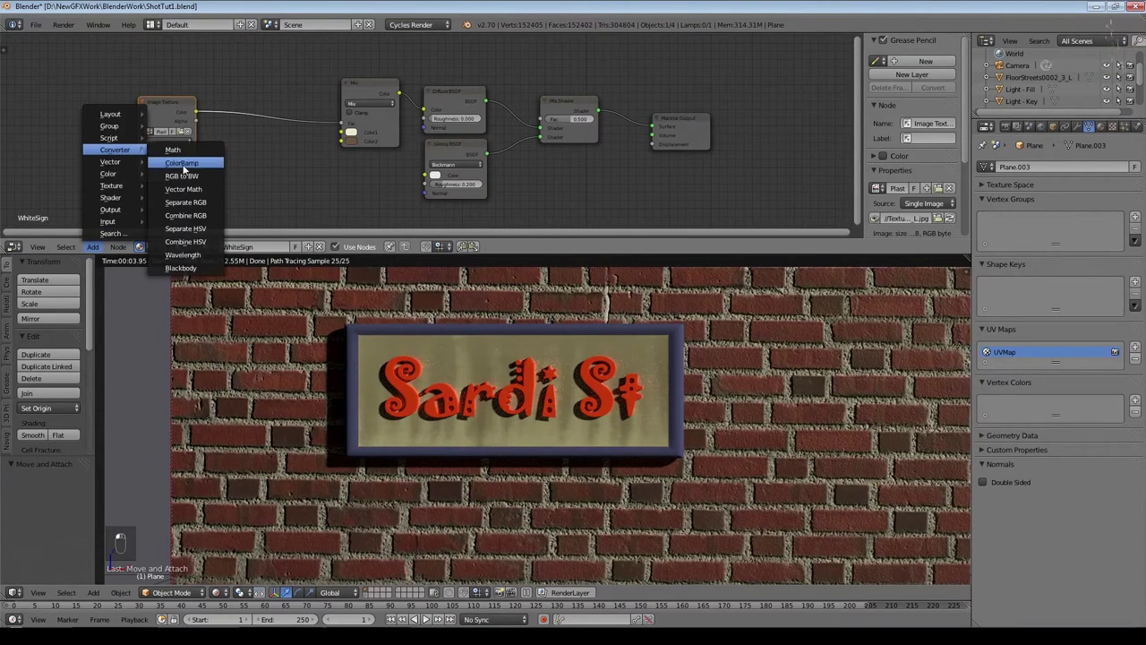
left_click(190, 165)
left_click(264, 165)
scroll(264, 165, "down", 3)
left_click_drag(375, 151, 475, 45)
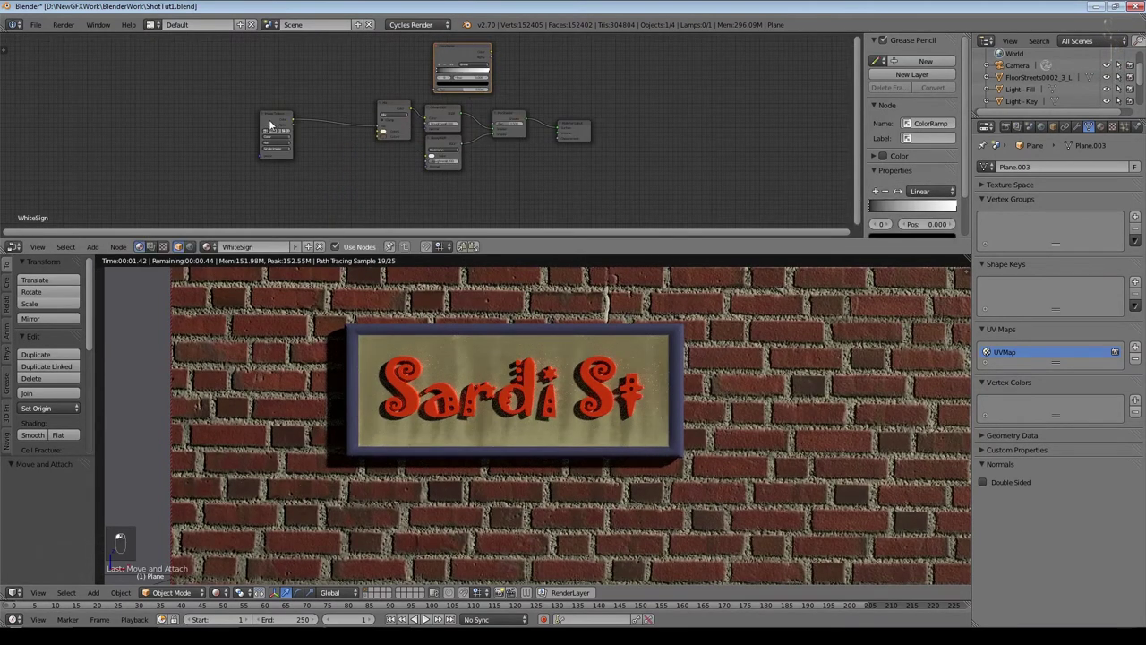
left_click_drag(293, 121, 435, 87)
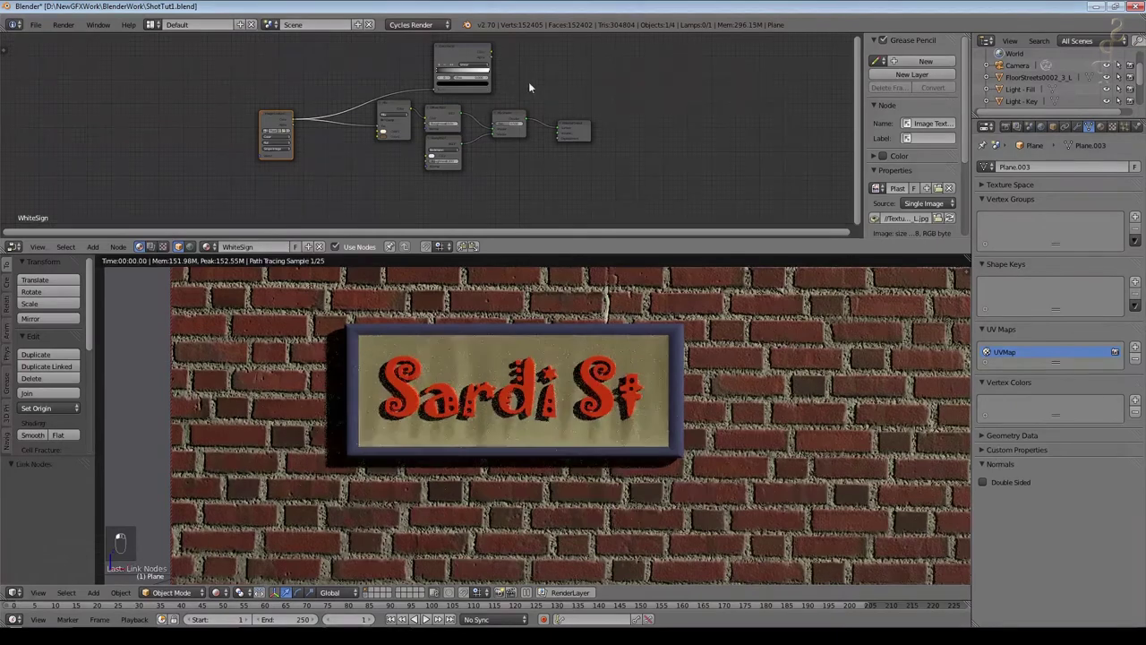
Step: Link the ColorRamp's Color to the Mix Shader's Fac and view the sign from an angle
scroll(541, 78, "up", 1)
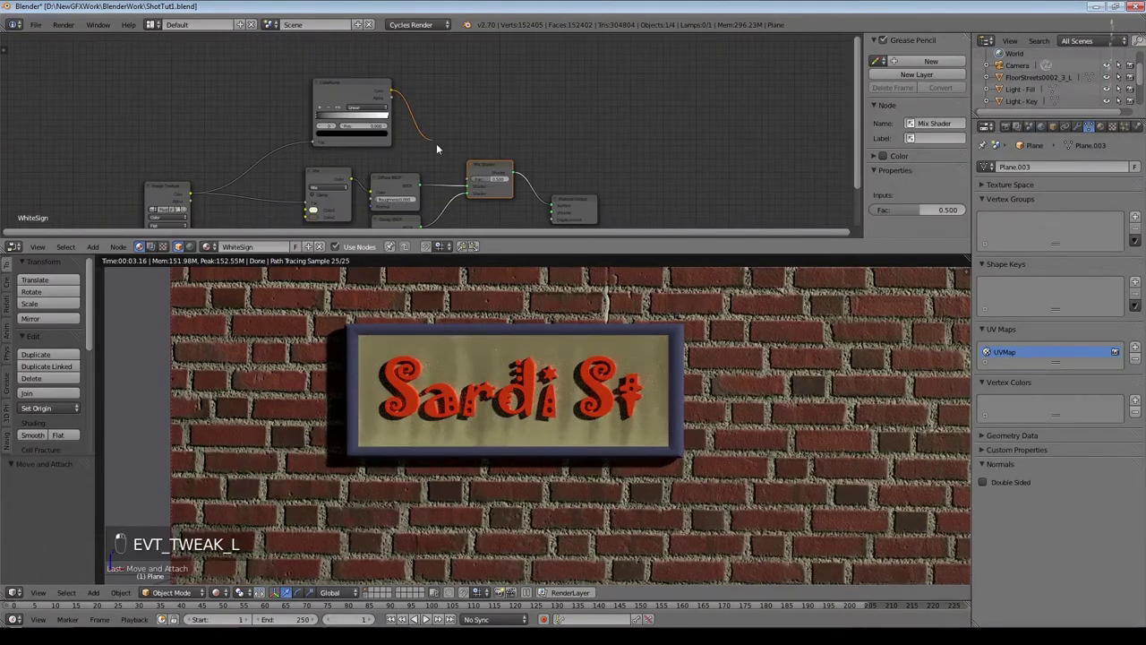
left_click_drag(437, 147, 472, 183)
middle_click_drag(499, 348, 573, 370)
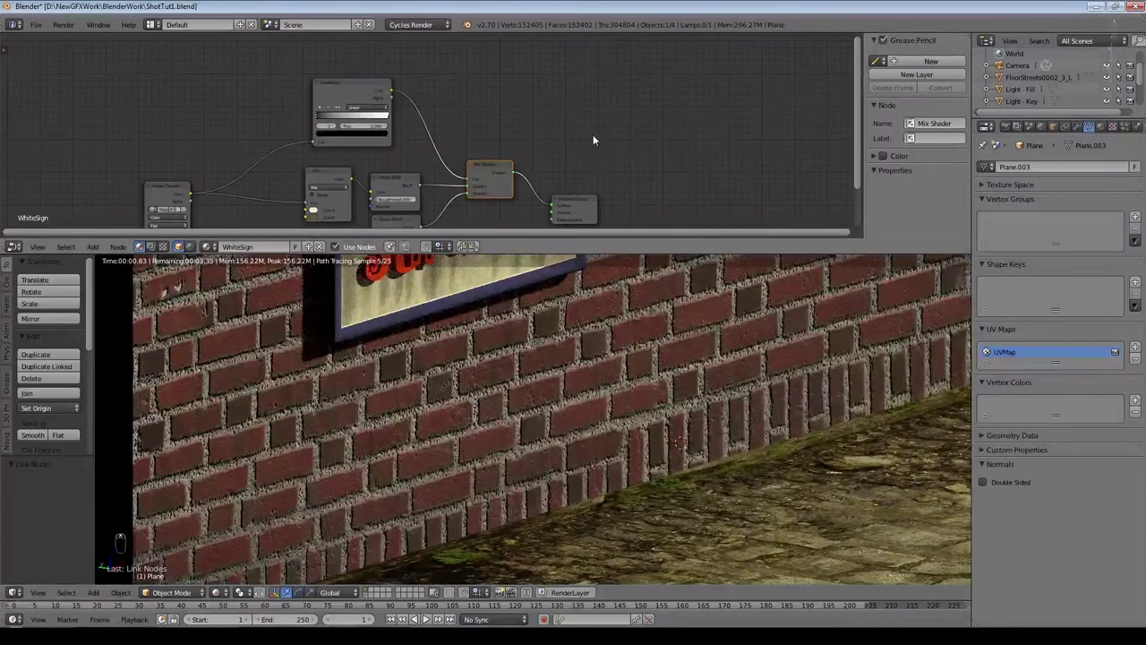
middle_click_drag(593, 135, 604, 74)
scroll(602, 77, "up", 1)
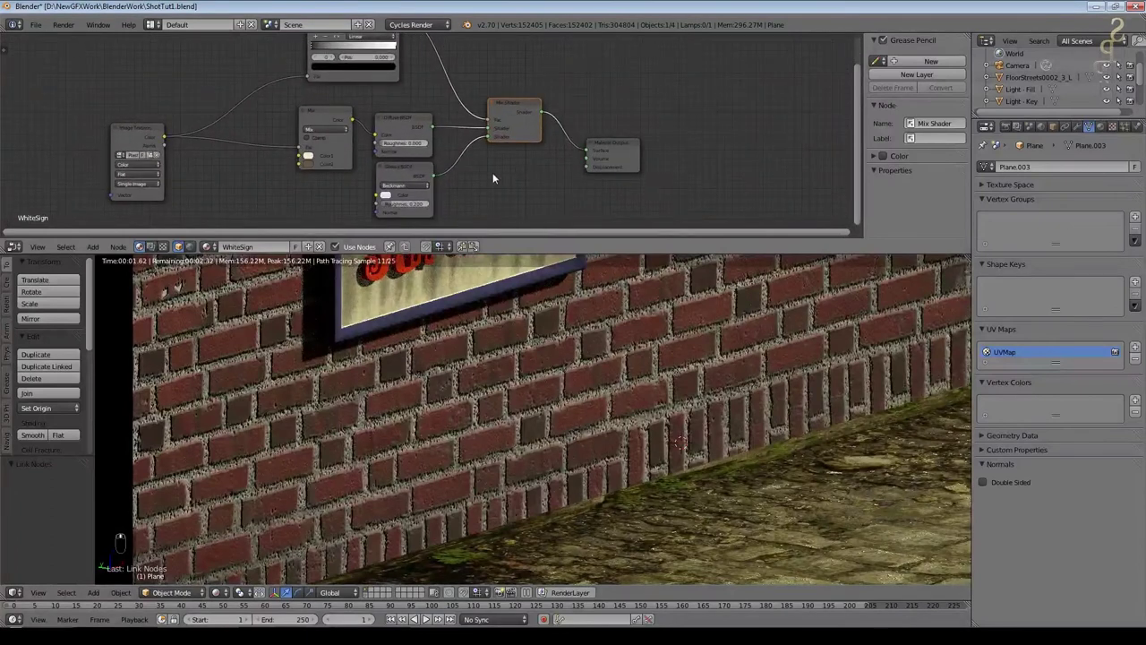
Step: Raise the Glossy BSDF's roughness and, with the ColorRamp disconnected, try Mix Shader factors of 1.000 and 0.691
left_click_drag(392, 206, 404, 206)
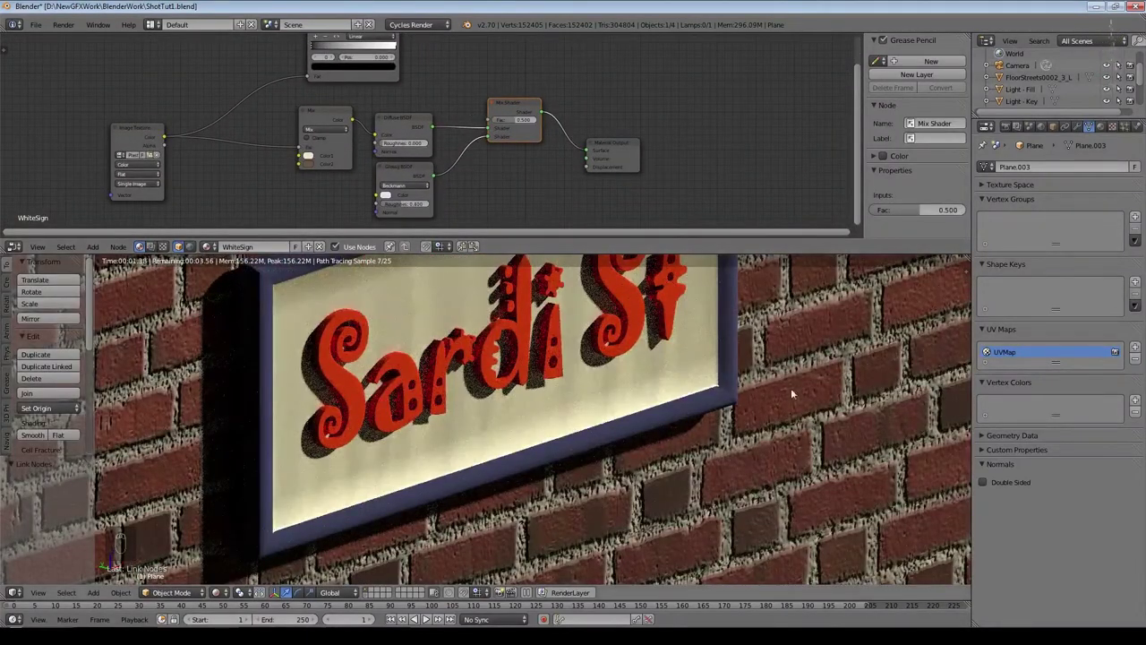
middle_click_drag(860, 337, 734, 349)
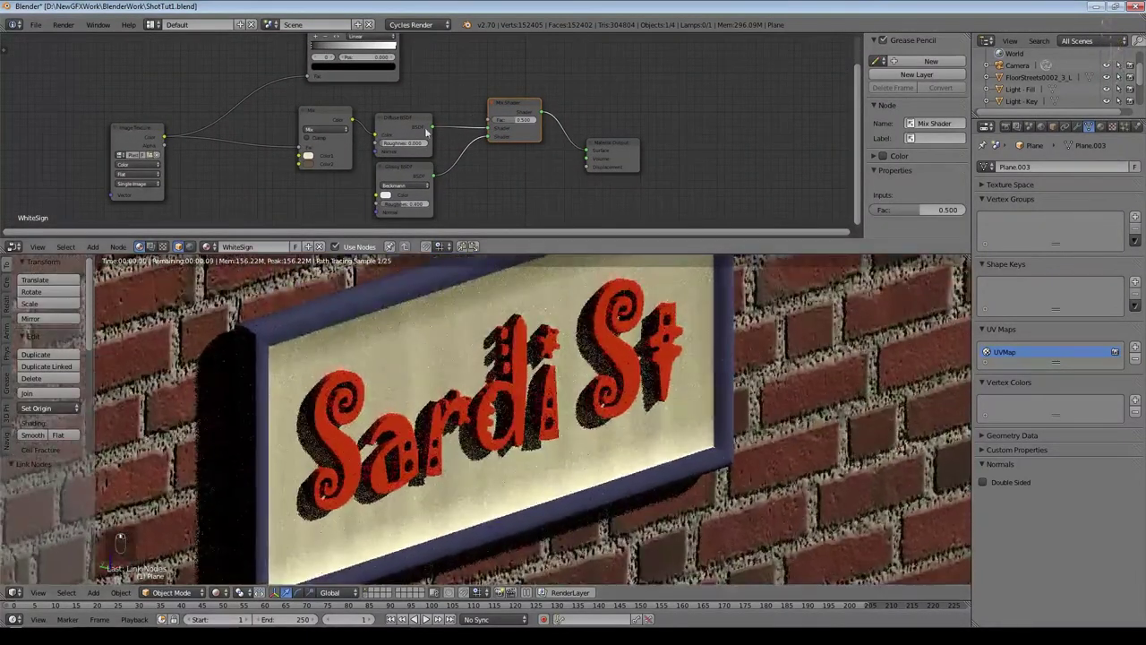
left_click_drag(506, 124, 573, 126)
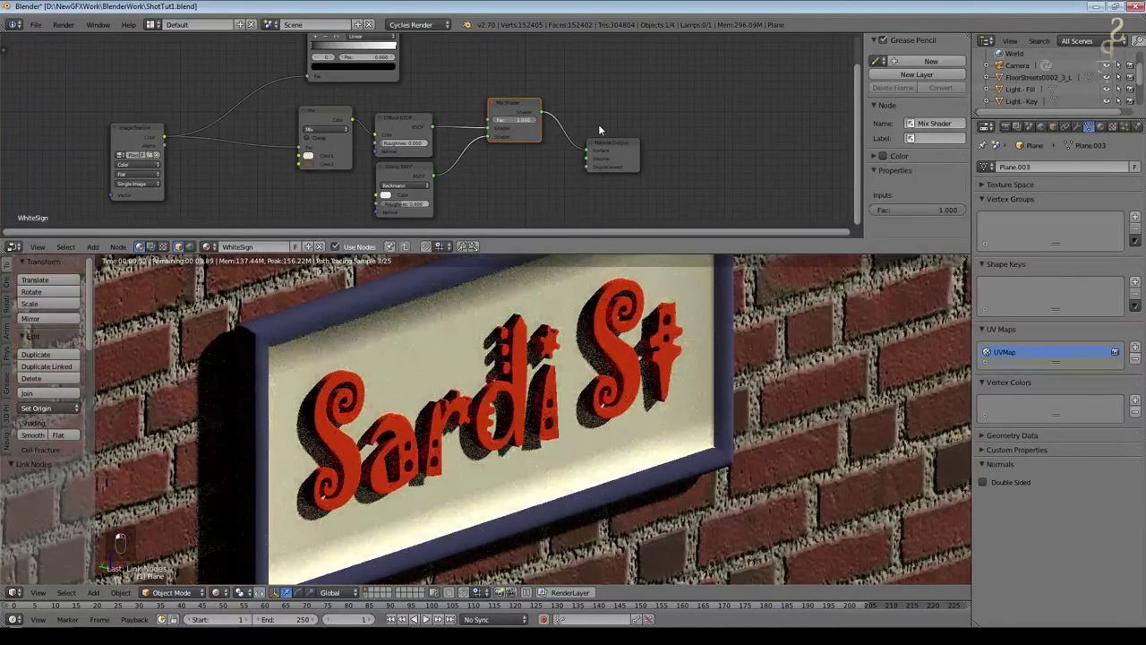
left_click_drag(504, 122, 491, 123)
scroll(484, 107, "down", 4)
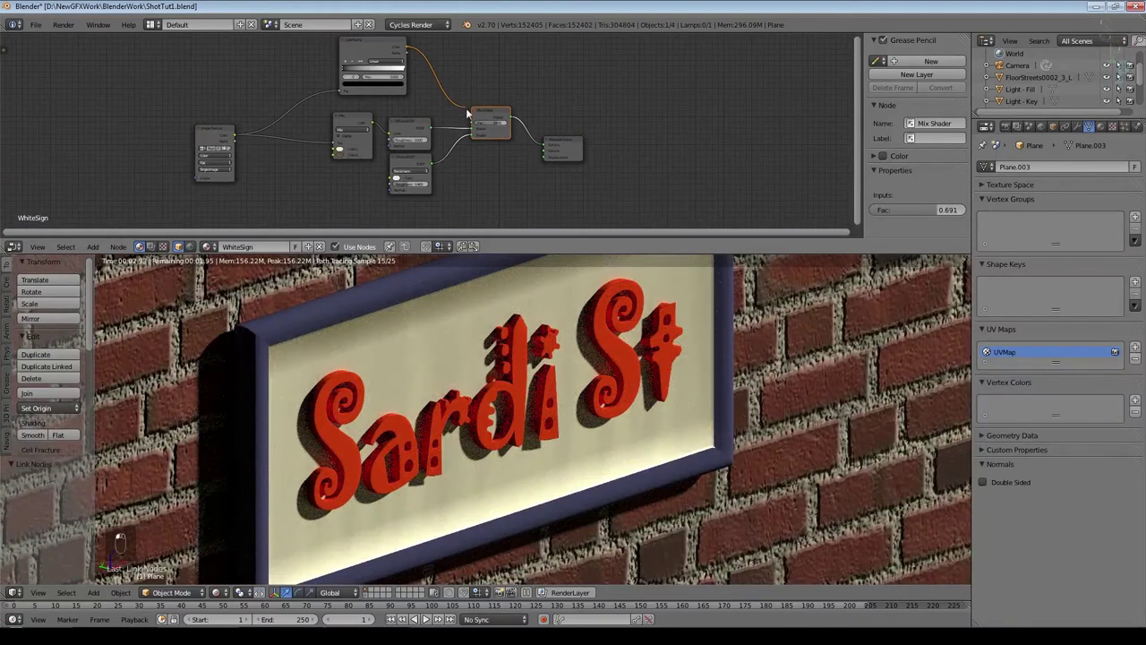
Step: Relink the ColorRamp's Color to the Mix Shader's Fac, and shift the ramp's black stop inward and flip the ramp
left_click_drag(467, 113, 472, 120)
left_click_drag(344, 70, 397, 73)
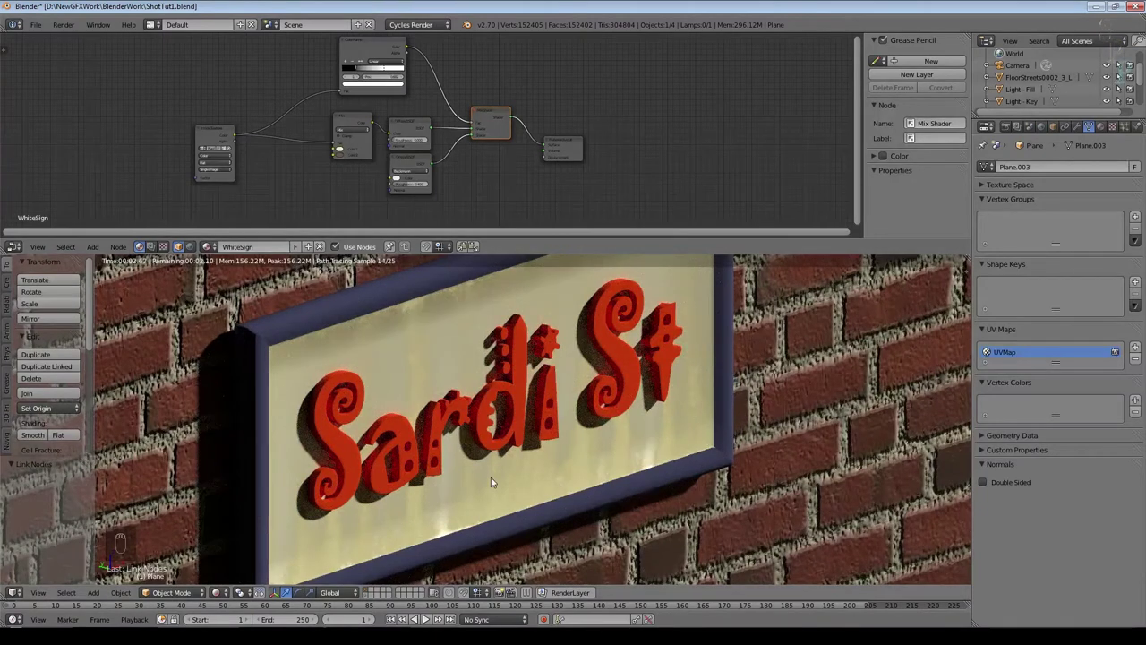
left_click(360, 66)
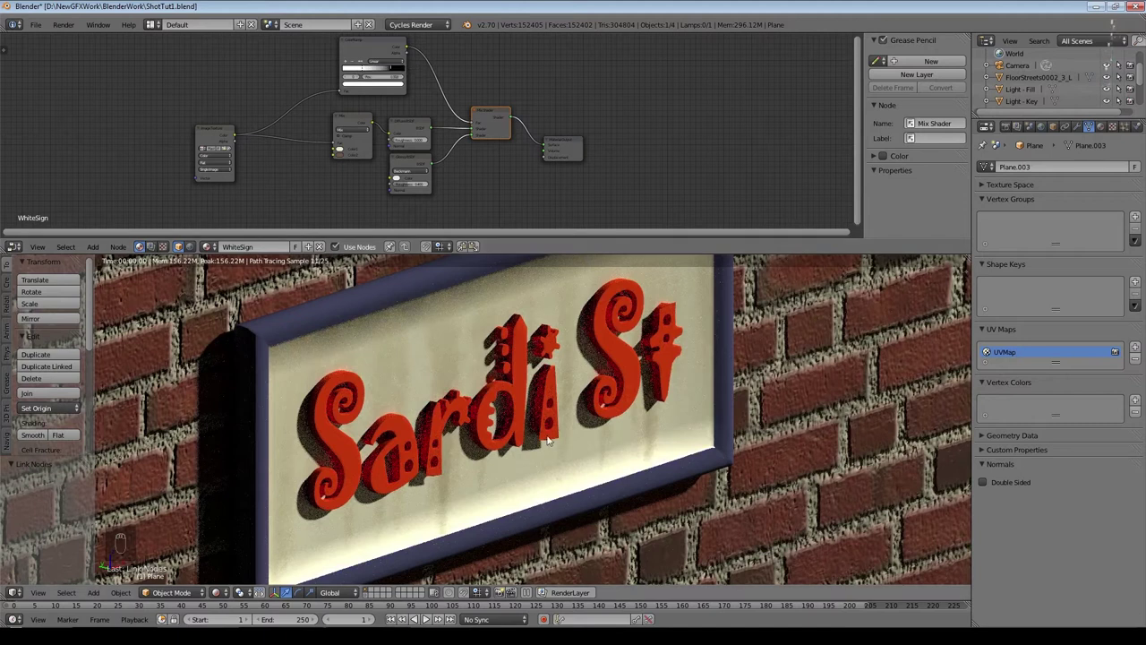
middle_click_drag(635, 473, 575, 491)
middle_click_drag(401, 327, 446, 296)
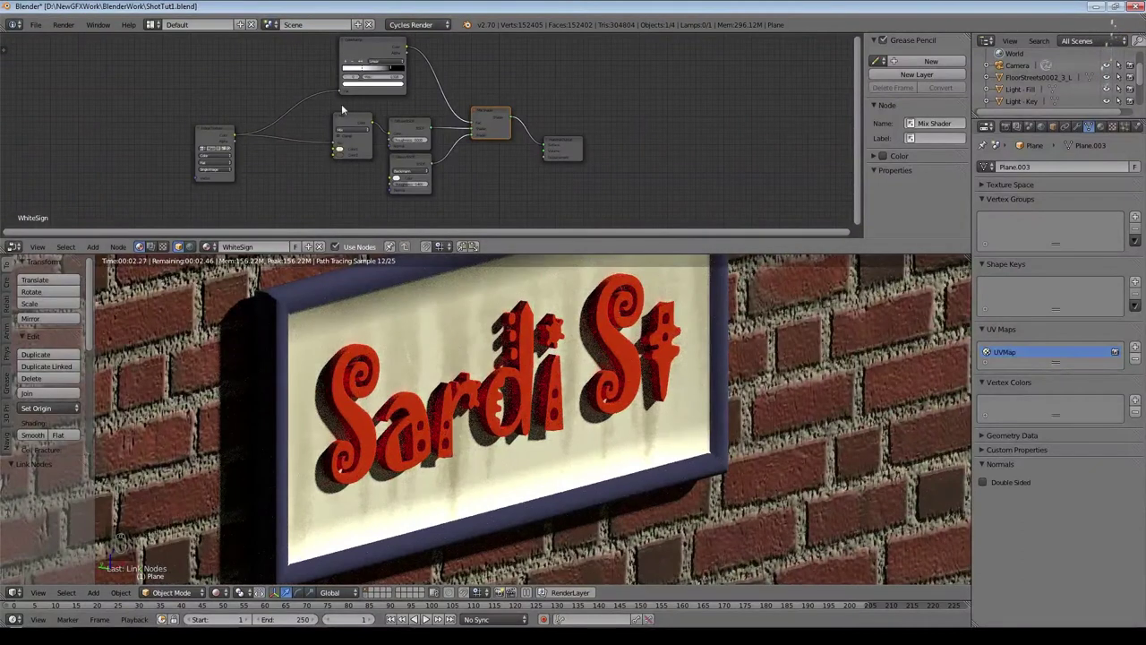
Step: Darken the ColorRamp's white stop to a grey and view the sign through the camera
left_click(361, 88)
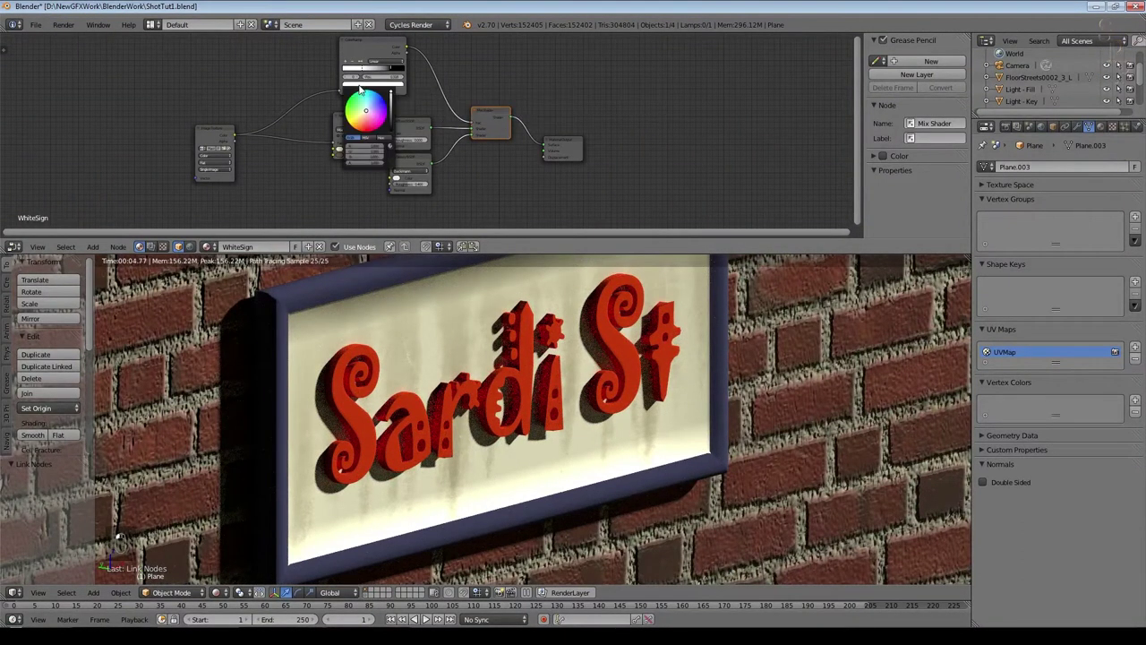
left_click(391, 103)
left_click_drag(392, 104, 392, 124)
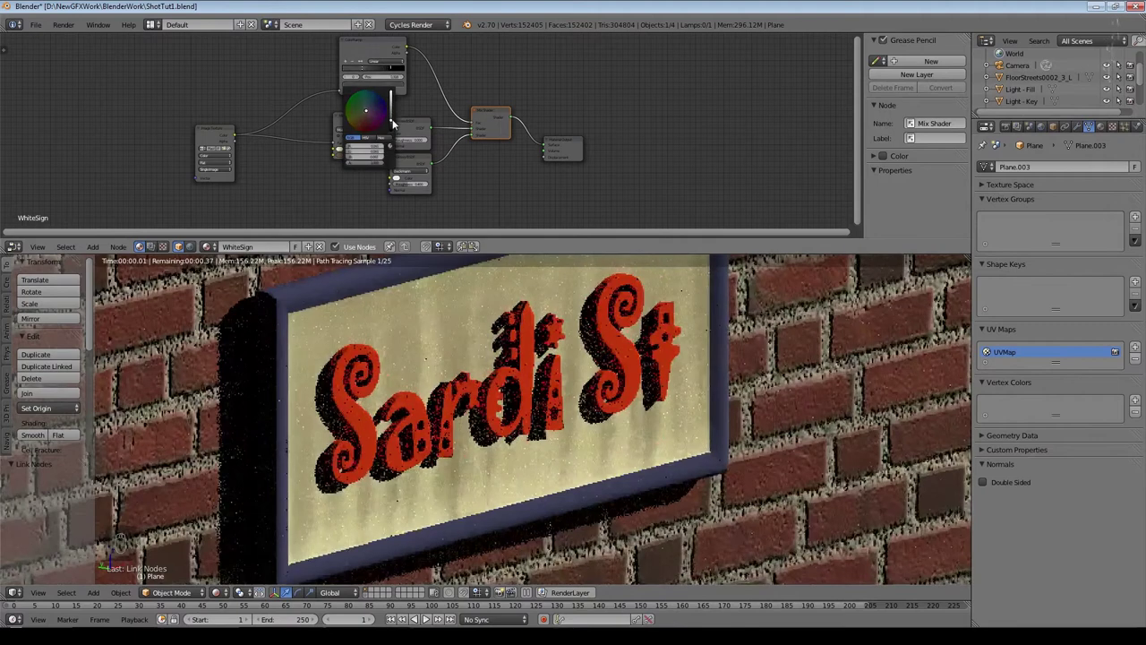
left_click(392, 71)
left_click(393, 77)
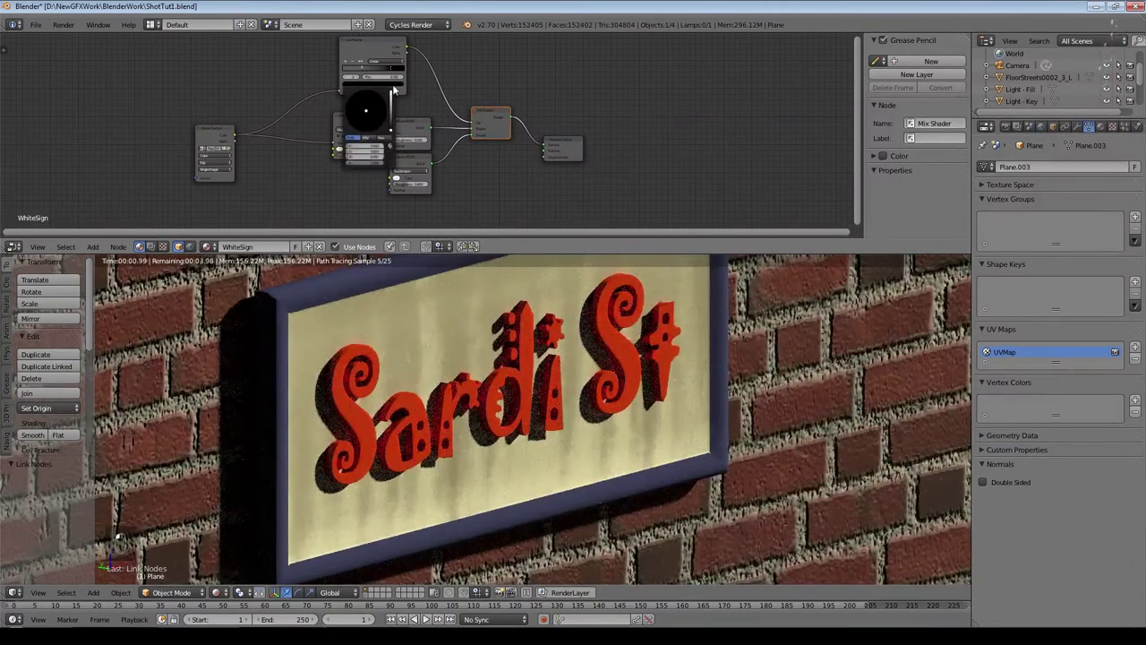
left_click_drag(391, 127, 392, 113)
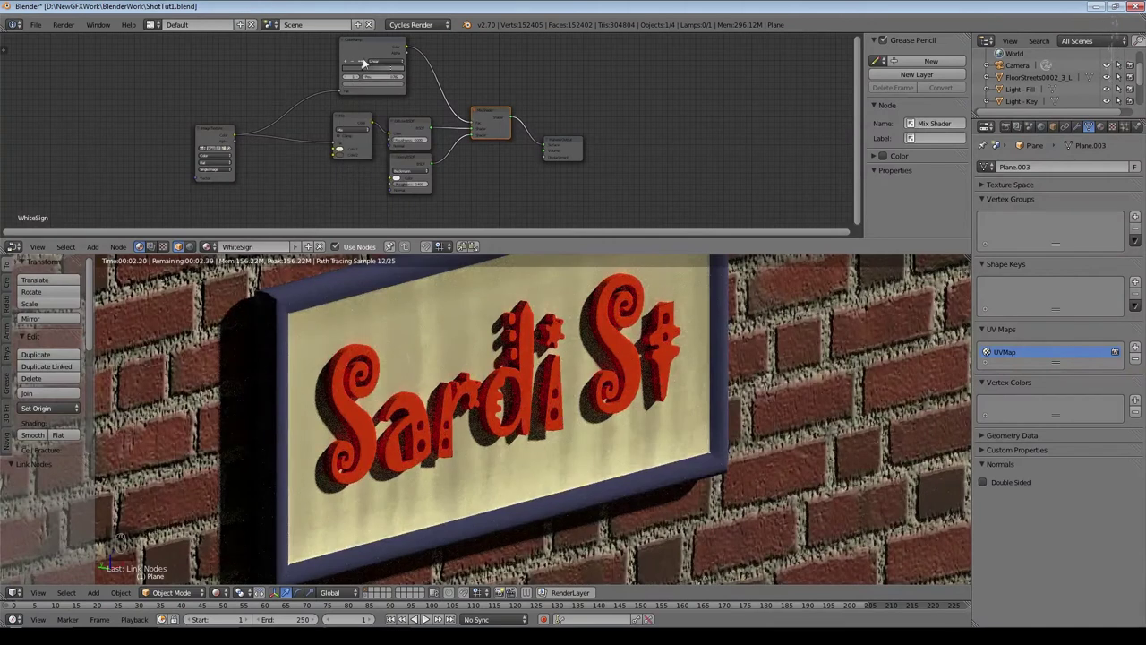
key("KP_0")
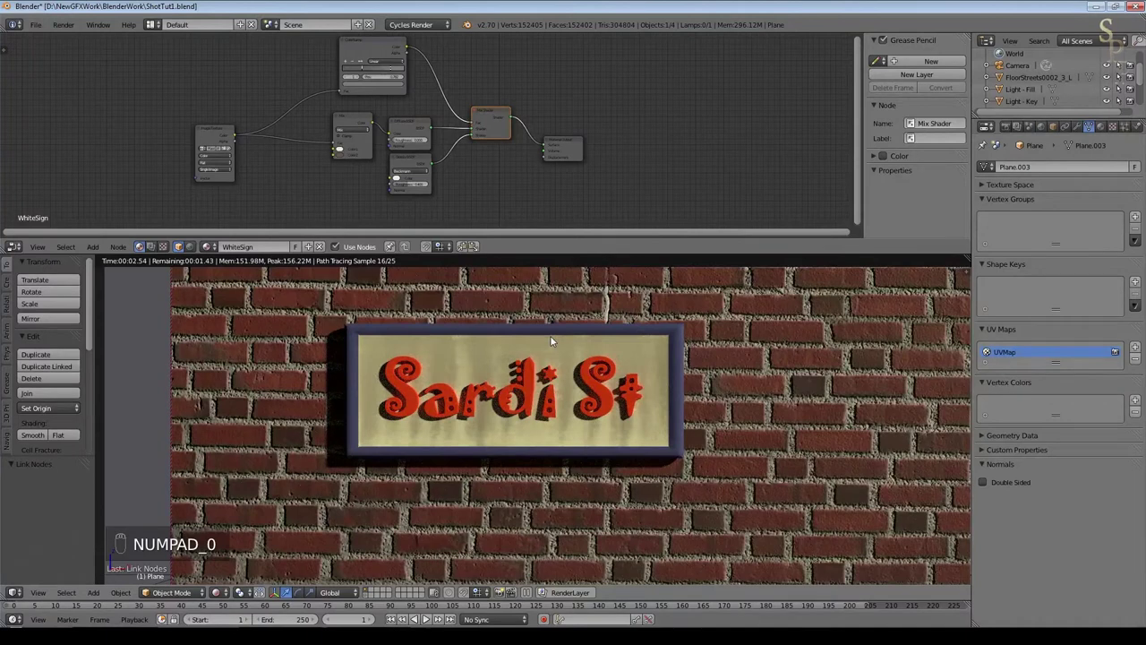
Step: Copy the WhiteSign material's Mix Shader and Glossy BSDF nodes, and move Material.003's Diffuse BSDF away from its Material Output
key("ctrl+c")
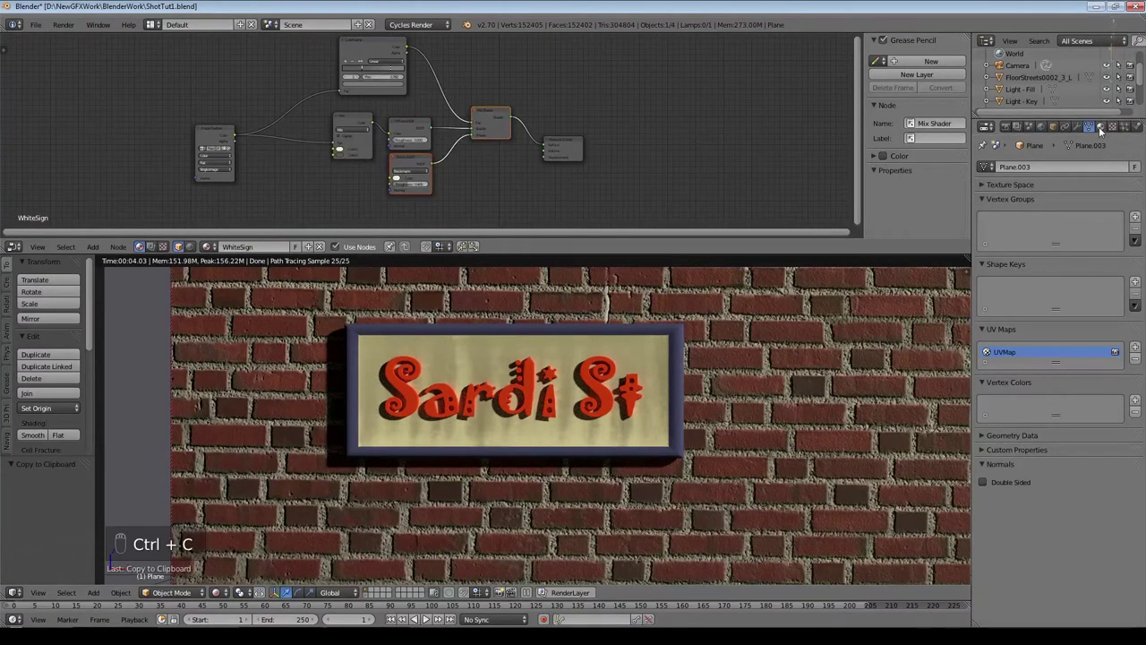
left_click(1101, 128)
middle_click_drag(739, 161, 647, 95)
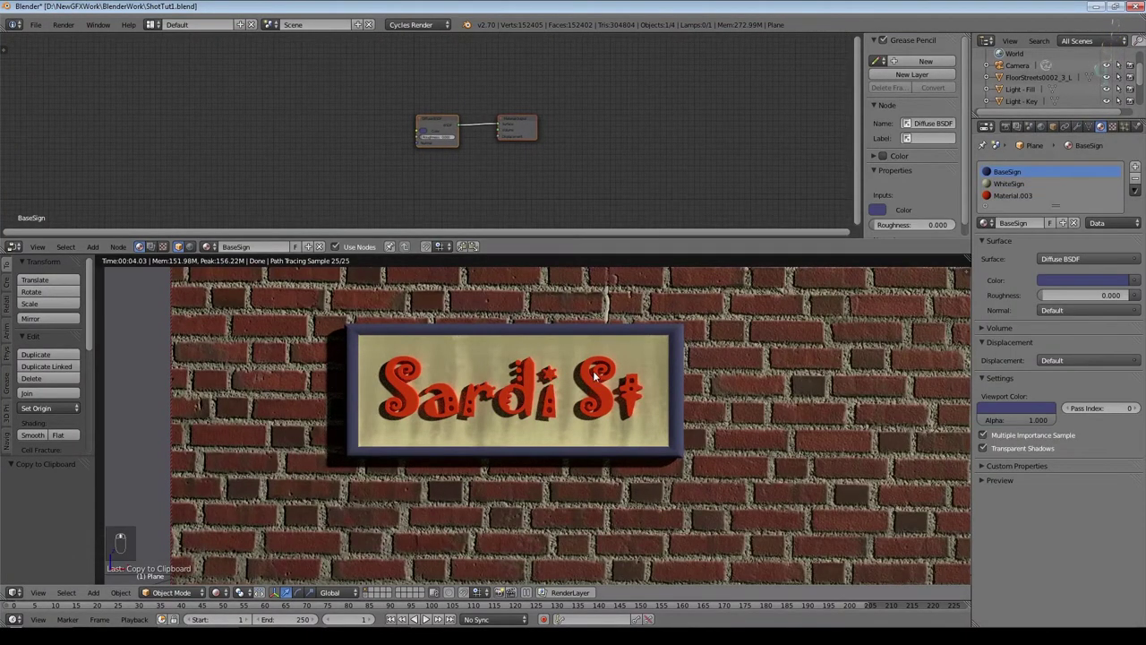
left_click_drag(435, 125, 290, 111)
left_click_drag(363, 162, 498, 123)
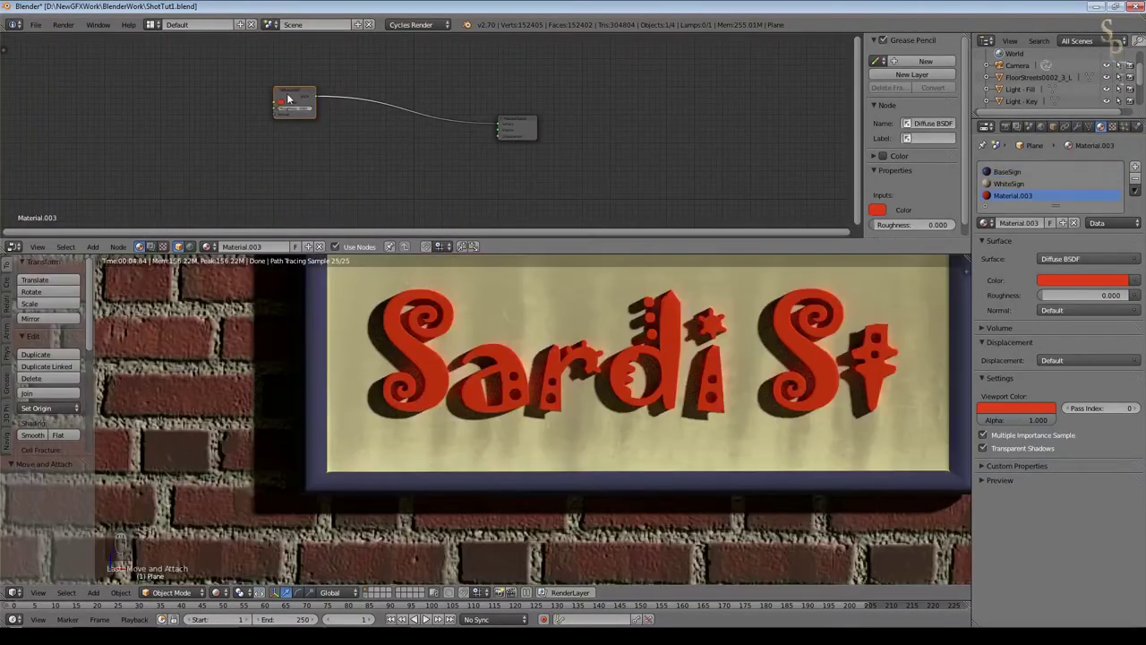
Step: Move the sign higher on the wall by about -0.417 in X and 0.640 in Z, and save the file
key("KP_0")
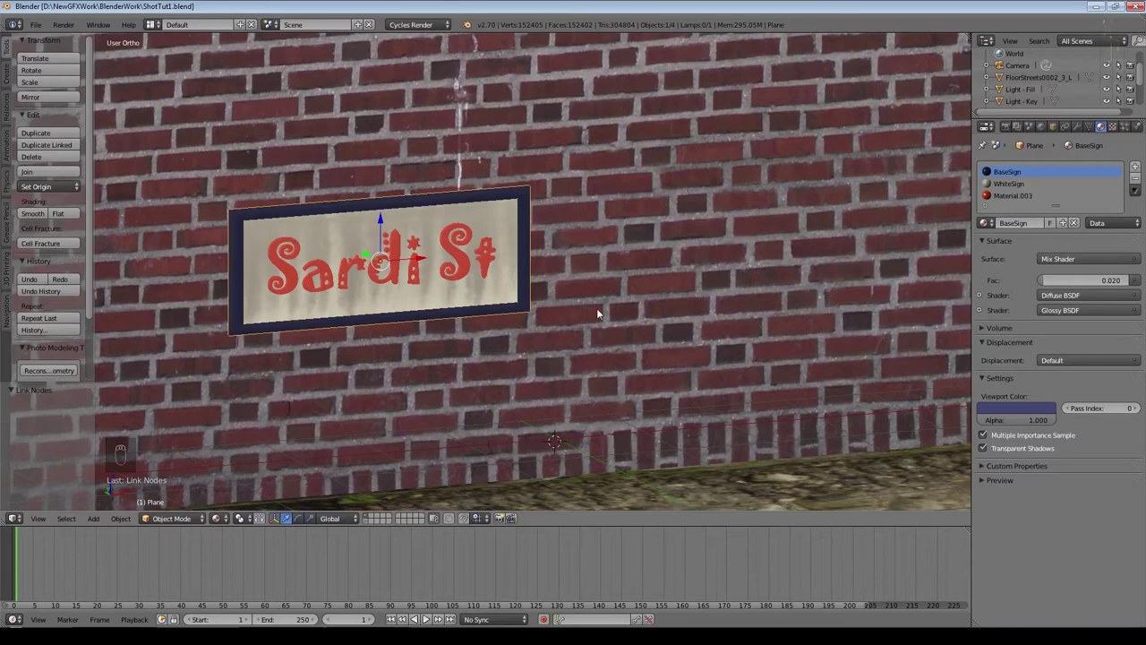
scroll(542, 292, "down", 2)
middle_click_drag(543, 292, 559, 313)
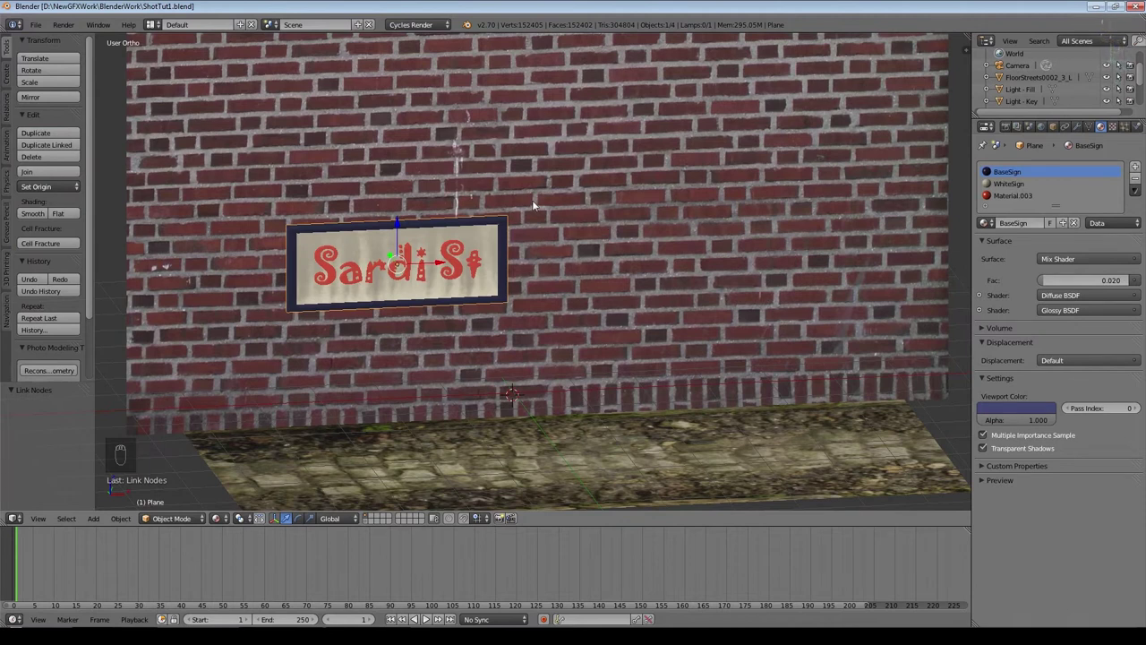
left_click_drag(398, 260, 399, 224)
key("ctrl+s")
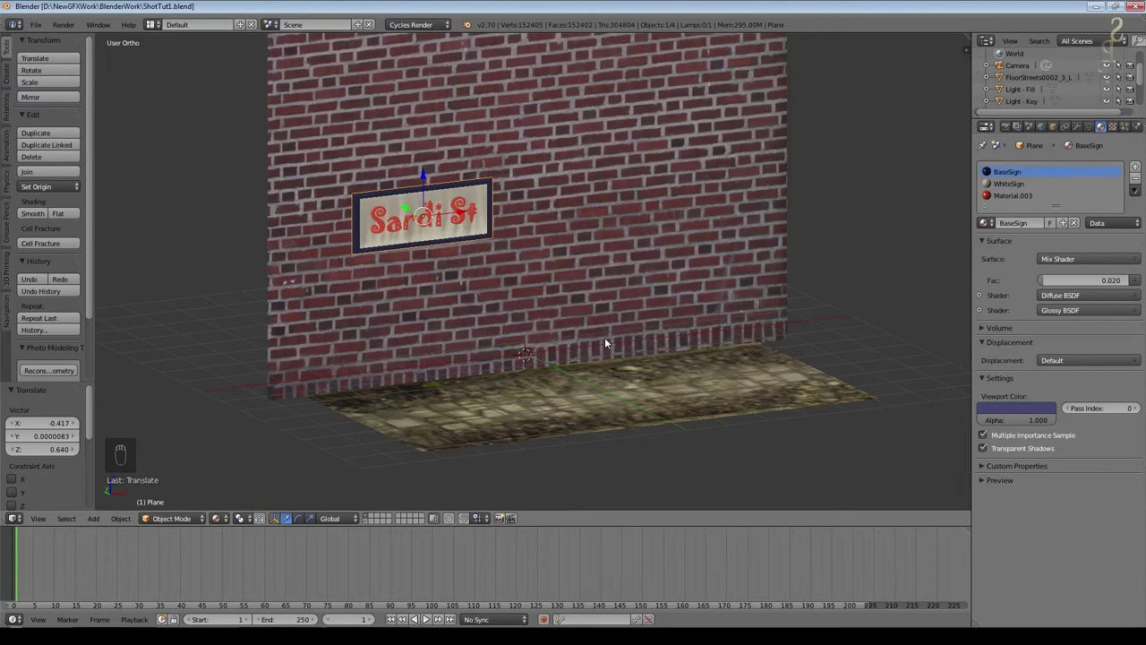
Step: Add the sign as an active rigid body, play the simulation, and return to the first frame
left_click(8, 188)
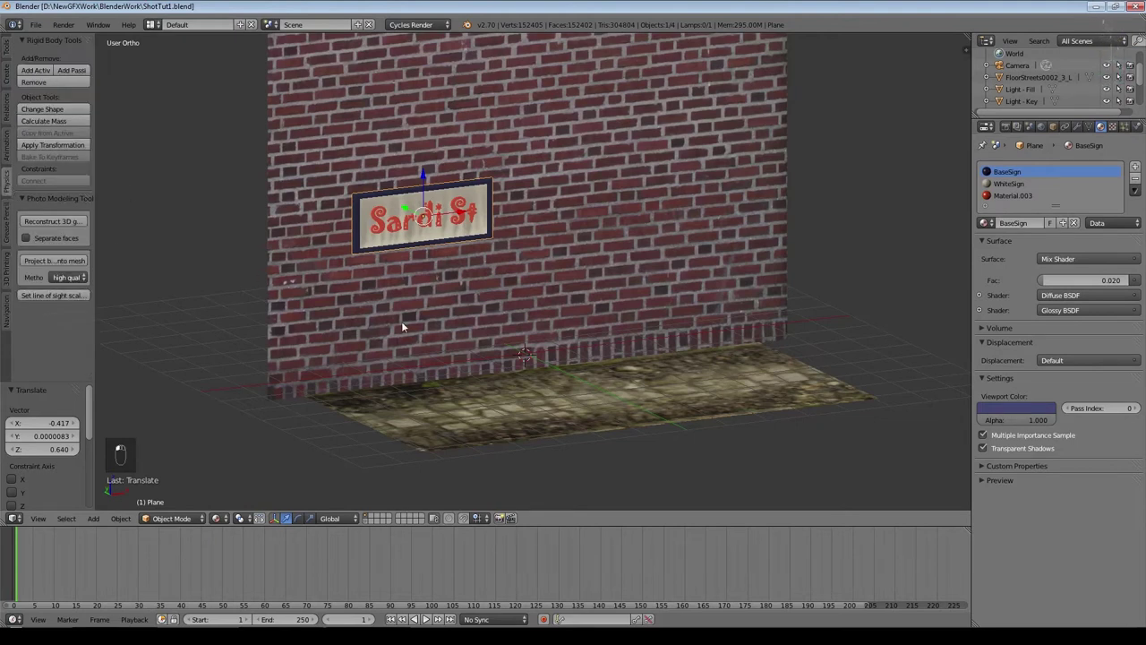
left_click(36, 70)
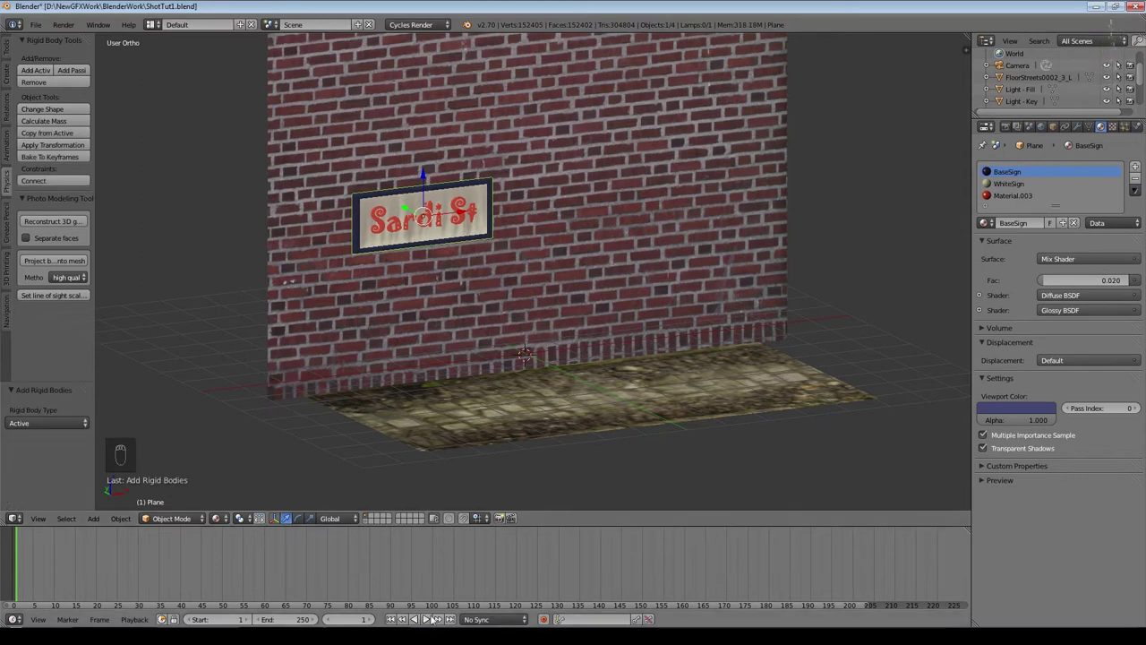
left_click(428, 620)
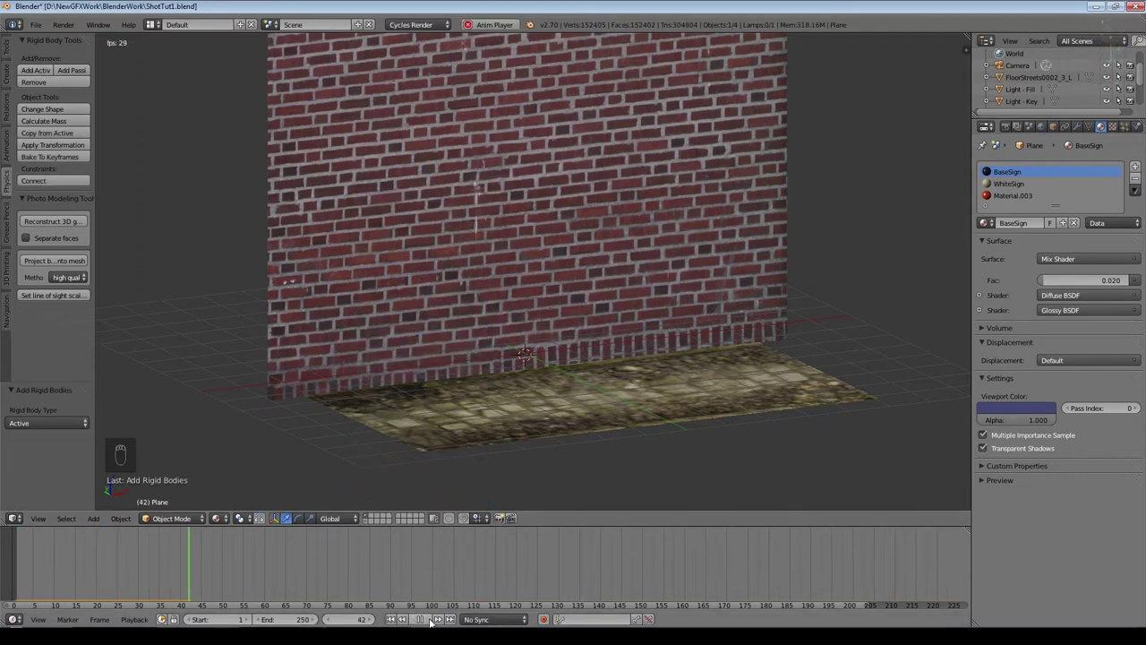
left_click(391, 619)
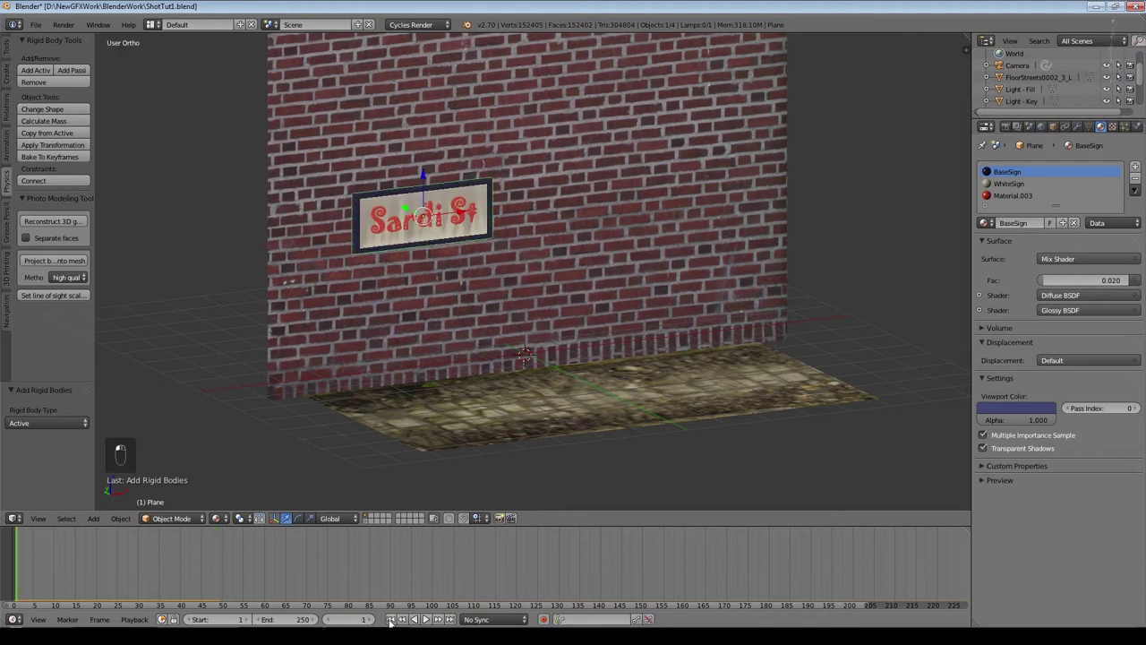
Step: Add the cobbled street as a passive rigid body and play the simulation to test the sign's fall
right_click(445, 442)
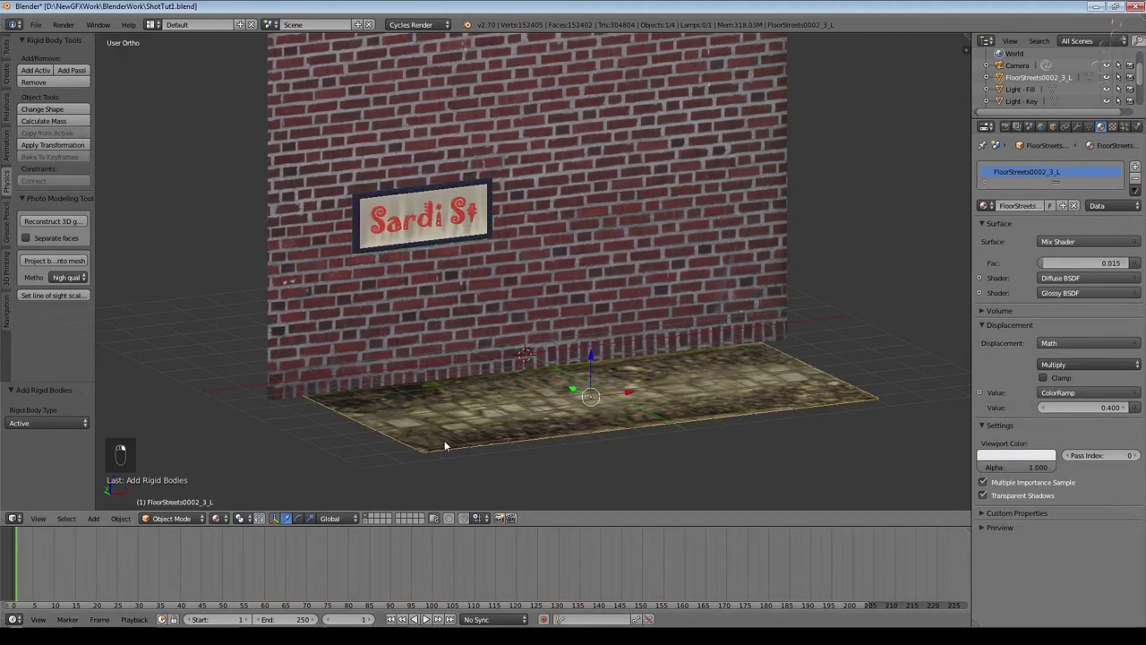
left_click(79, 72)
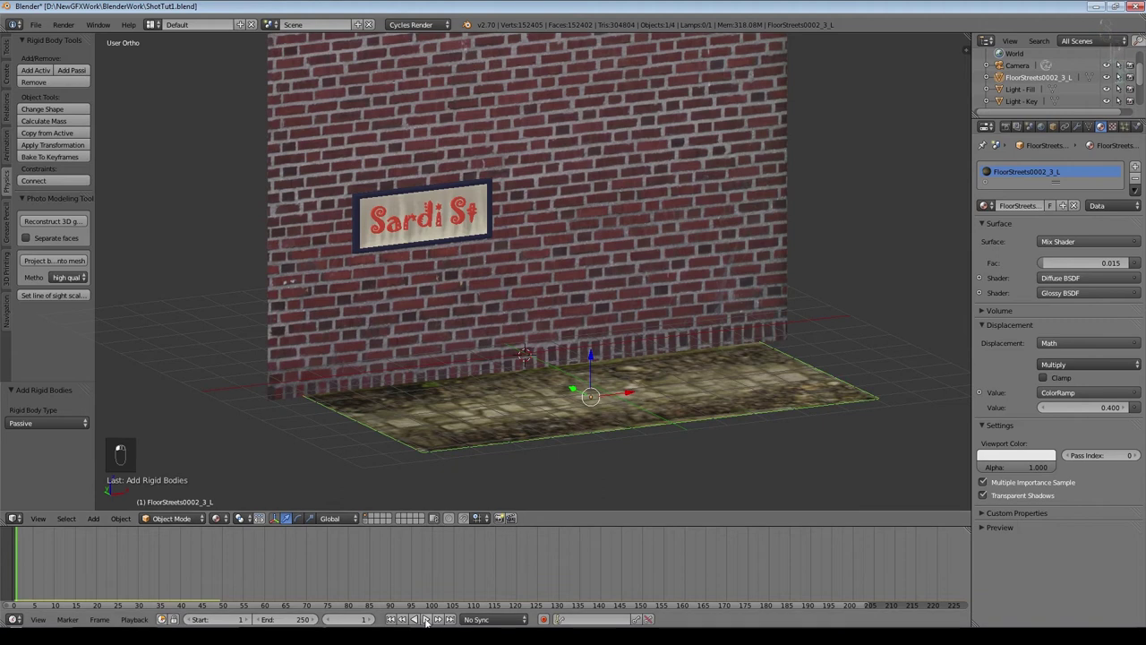
left_click(426, 620)
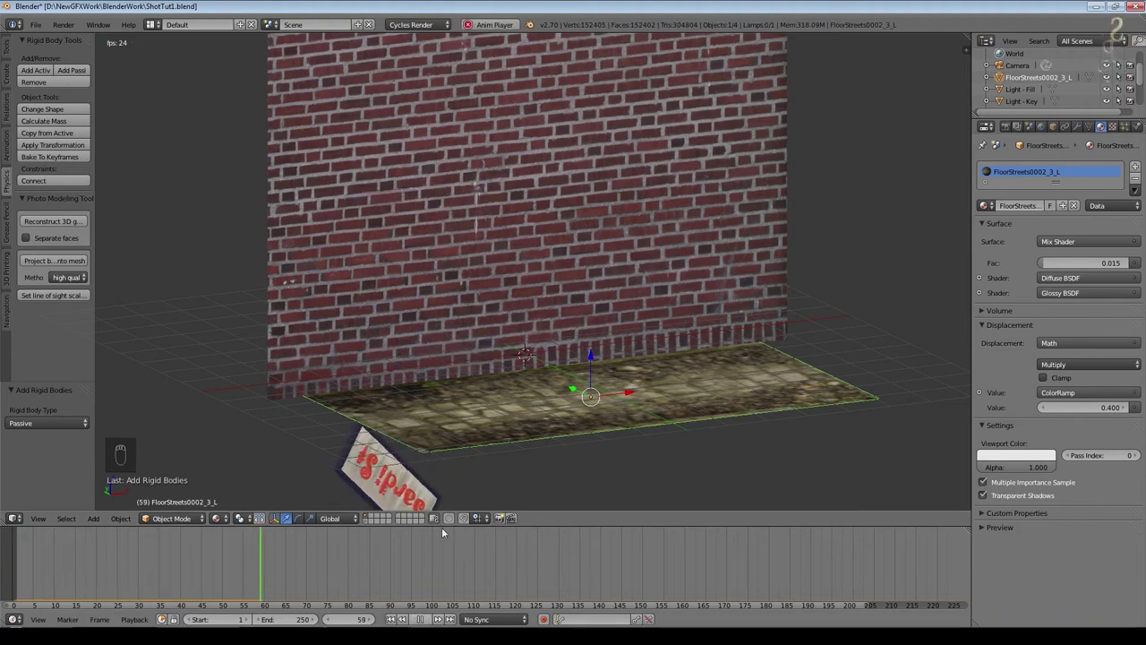
key("Escape")
Step: Make the brick wall a passive rigid body, play the simulation, and return to the first frame
right_click(531, 206)
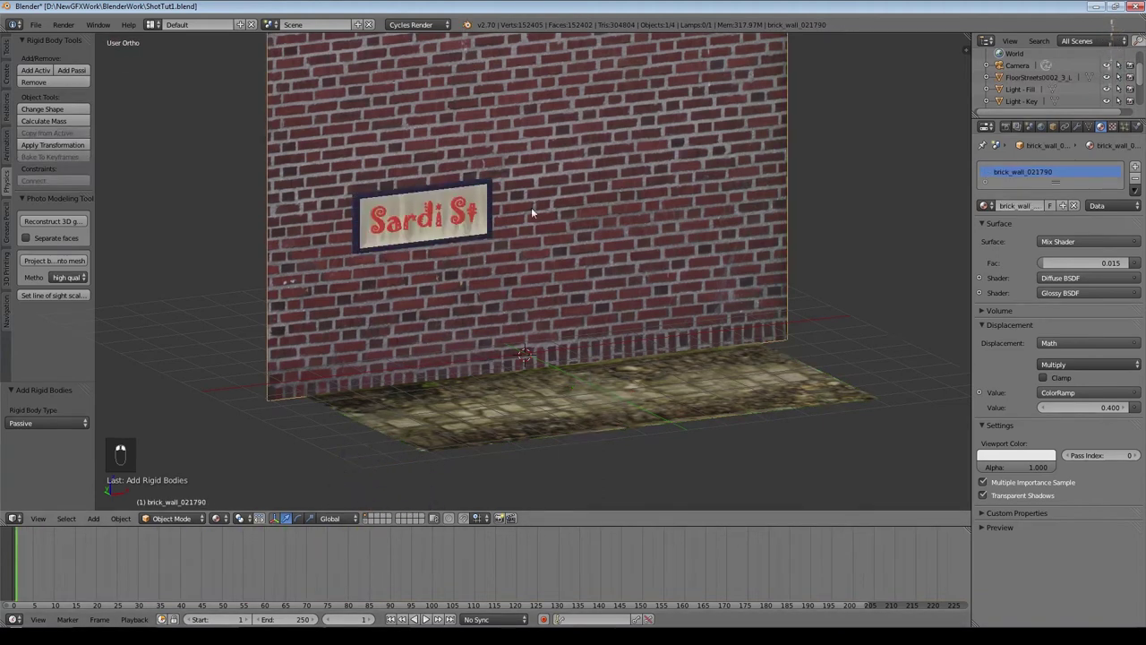
left_click(426, 619)
left_click(420, 620)
left_click(392, 620)
Step: Move the sign -0.018 along the Y axis, slightly away from the brick wall
middle_click_drag(336, 449, 518, 252)
right_click(517, 253)
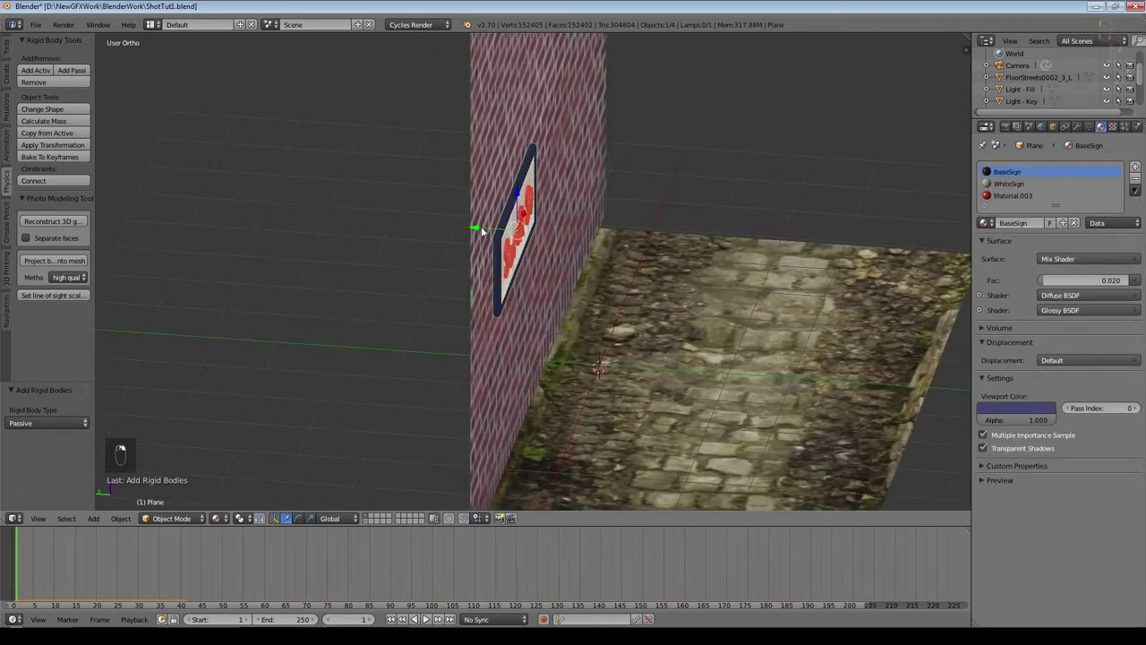
key("g")
key("y")
left_click(480, 231)
Step: Play the falling-sign simulation from a front-facing angle and again through the camera, returning to the first frame each time
middle_click_drag(667, 338, 550, 337)
left_click(427, 619)
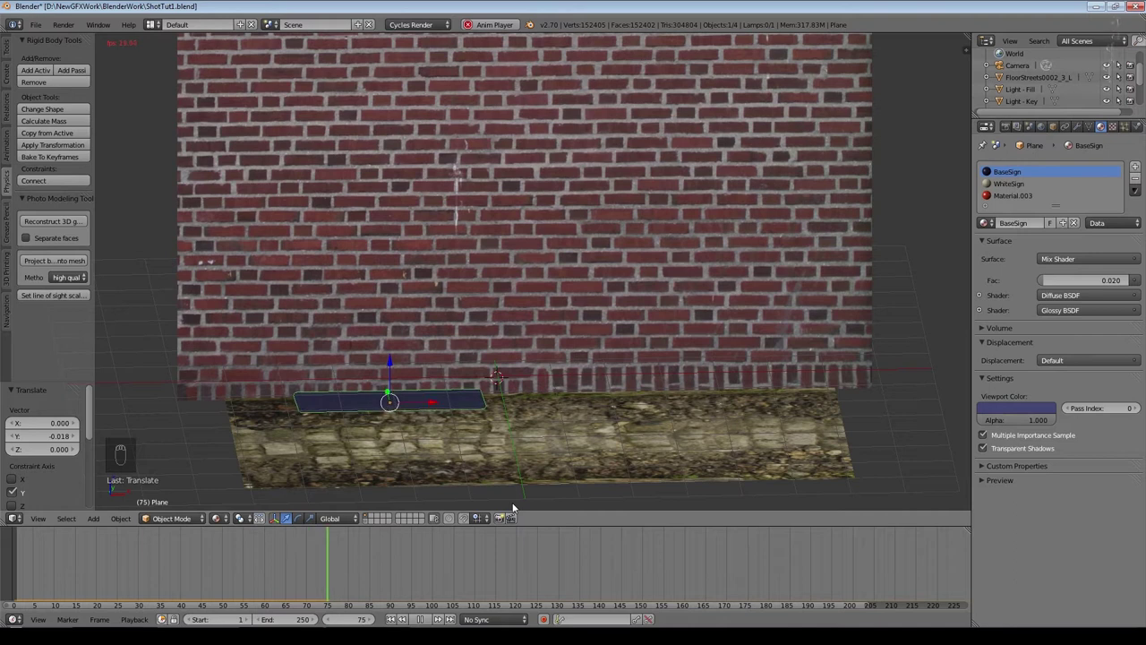
left_click(419, 618)
left_click(390, 619)
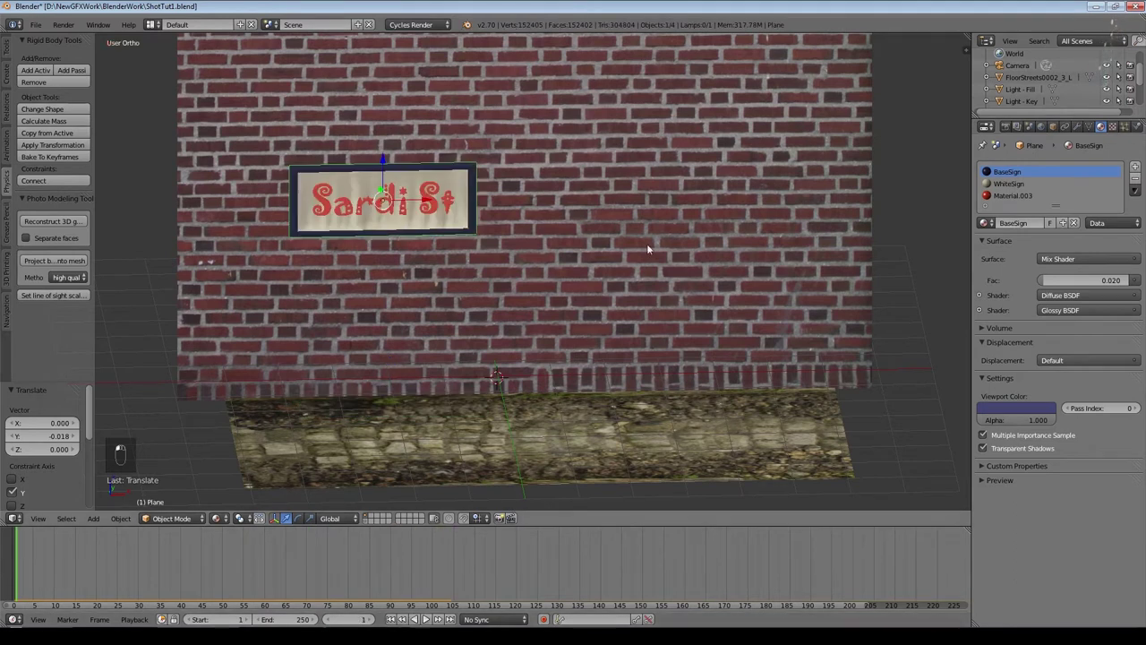
key("KP_0")
left_click(425, 619)
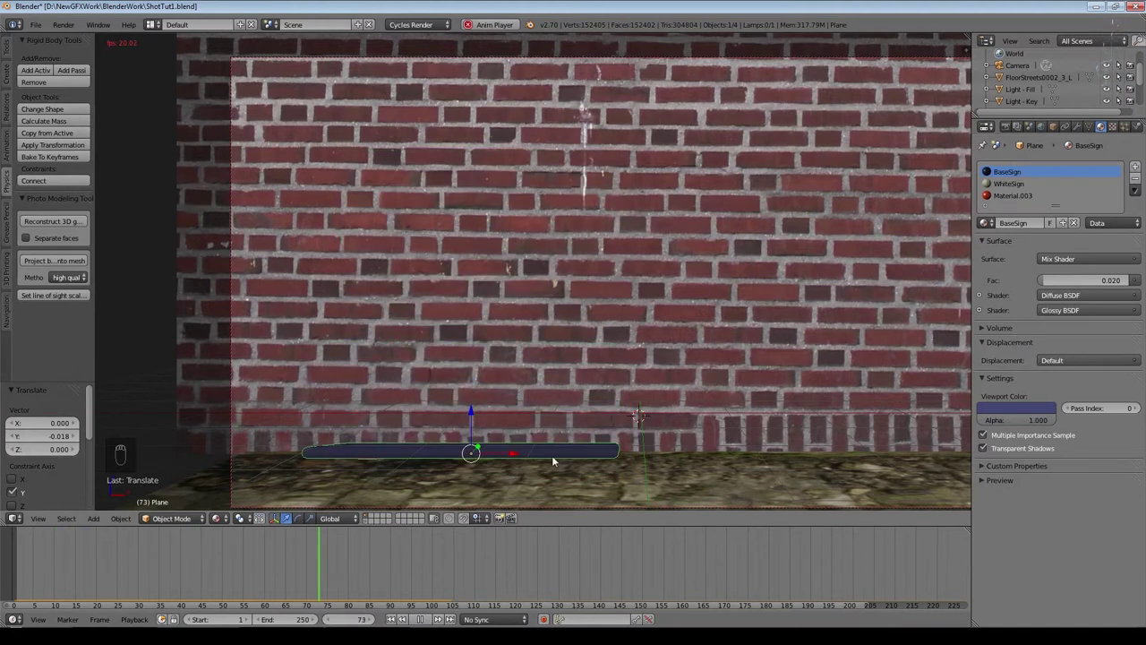
left_click(414, 618)
left_click(390, 618)
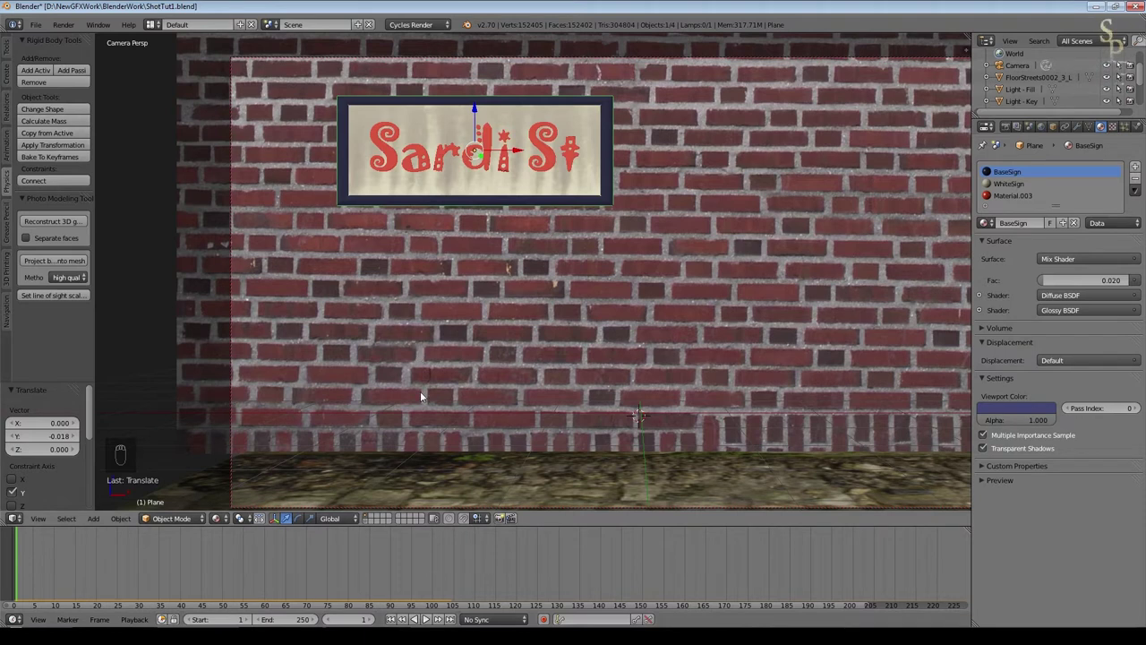
Step: Set the Rigid Body World speed to 0 and keyframe it at frame 29
left_click_drag(32, 552, 139, 553)
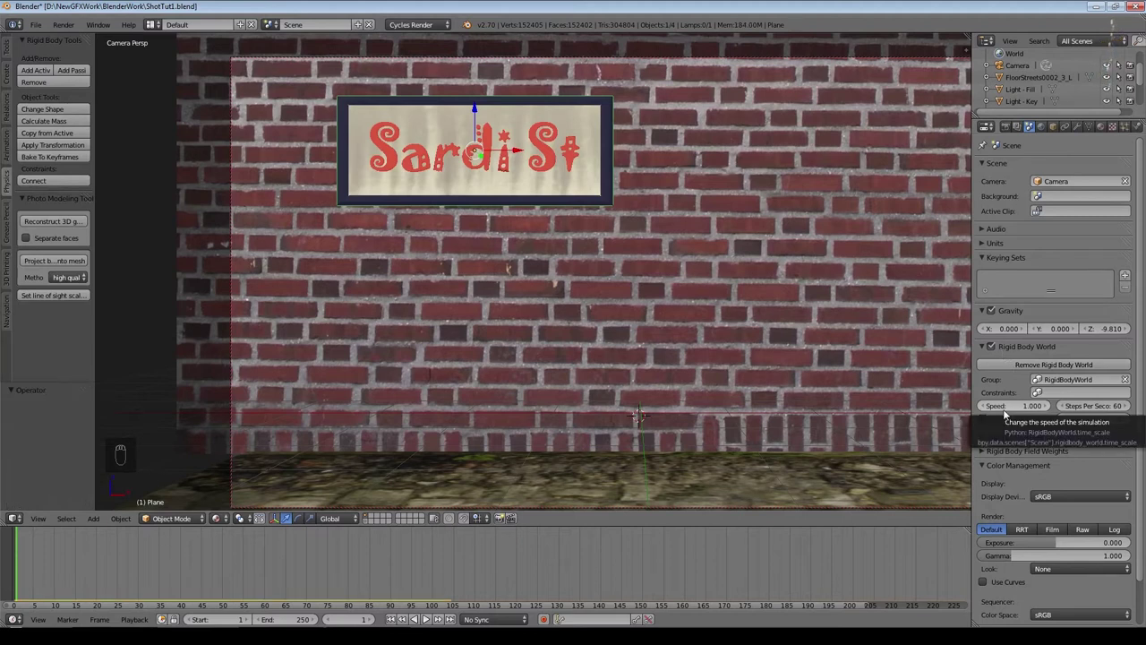
left_click(1002, 408)
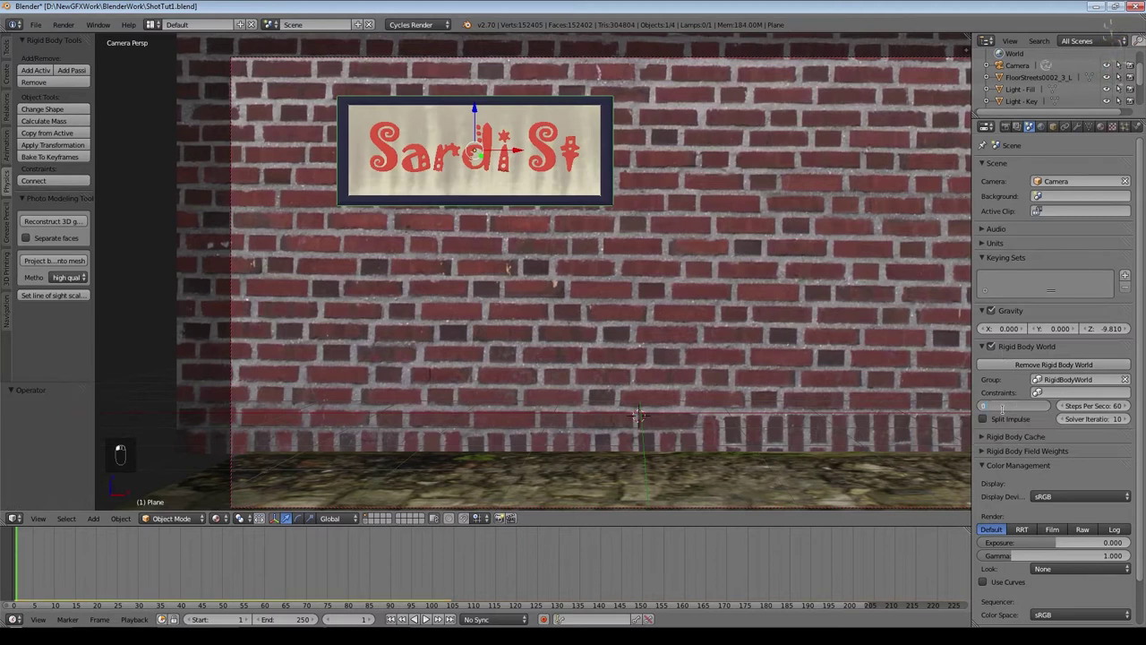
key("Return")
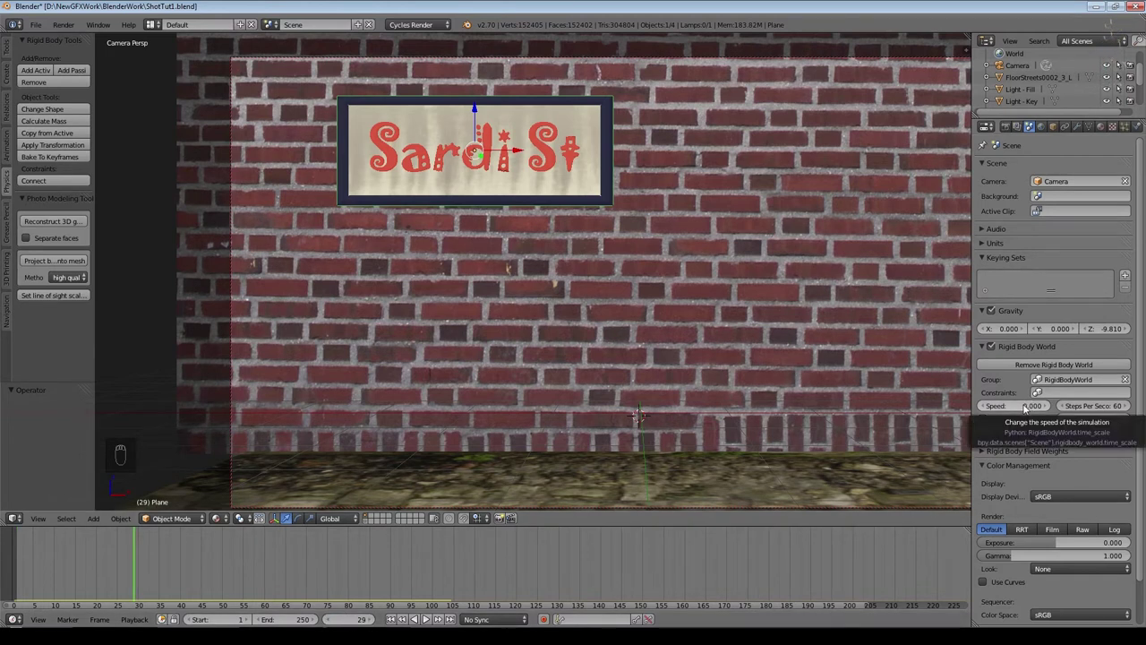
key("i")
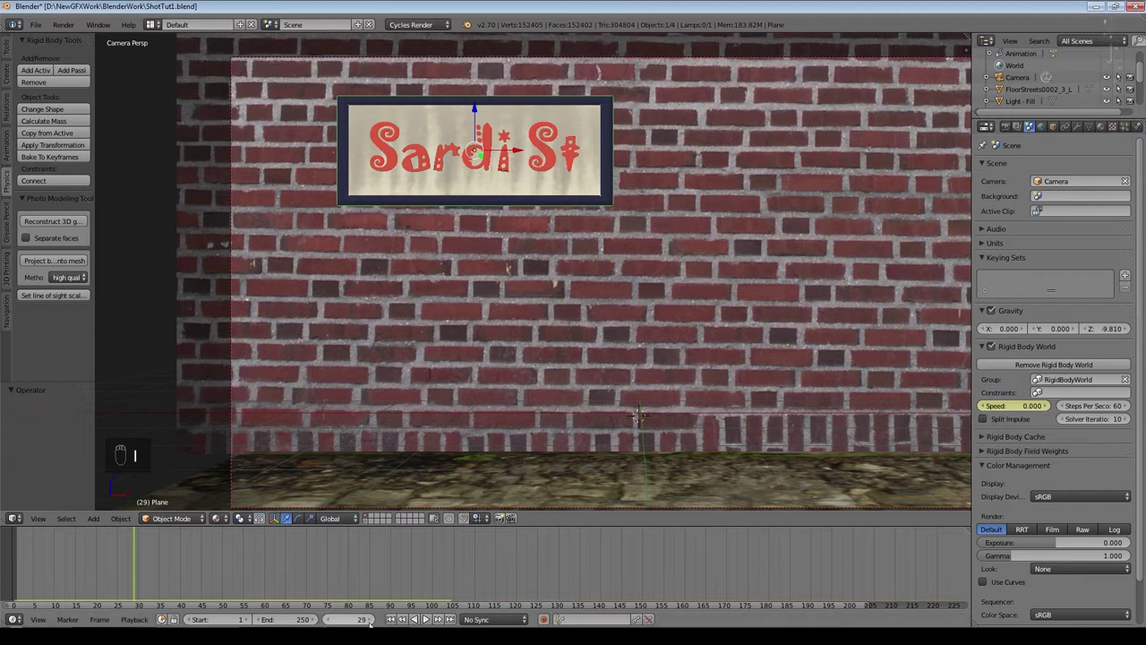
Step: Advance to frame 30, re-enter the Rigid Body World speed, and keyframe it to start the sign's fall there
left_click(372, 620)
left_click(1023, 402)
type("0.0")
key("Return")
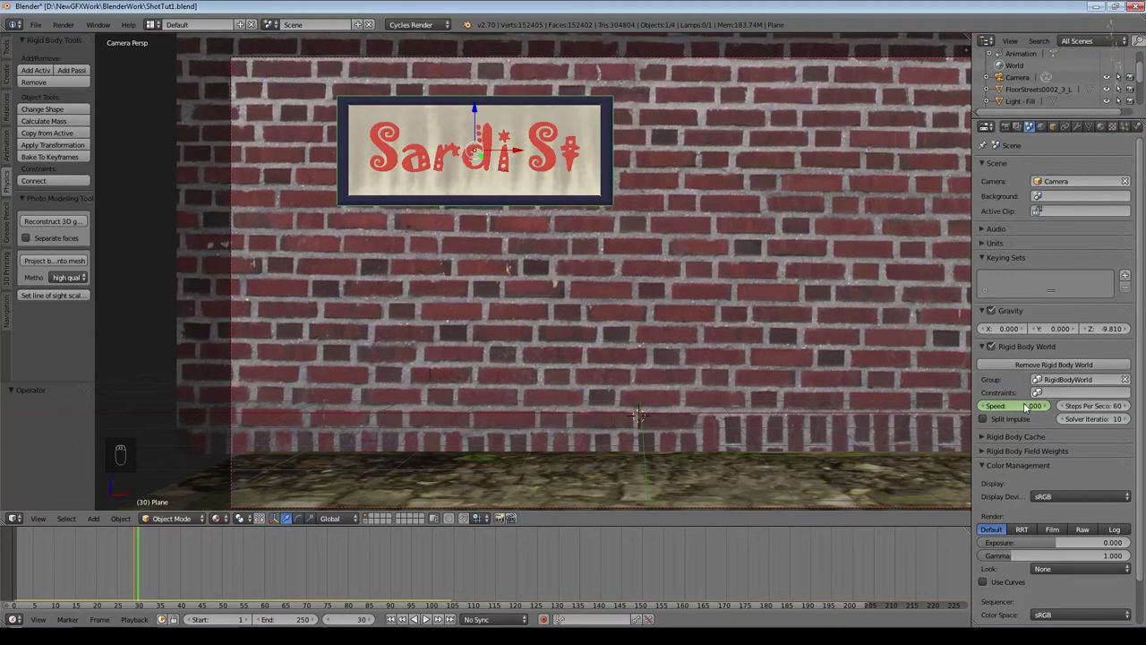
key("i")
Step: Play the animation from the first frame to check the delayed fall, and return to frame 1
left_click(391, 620)
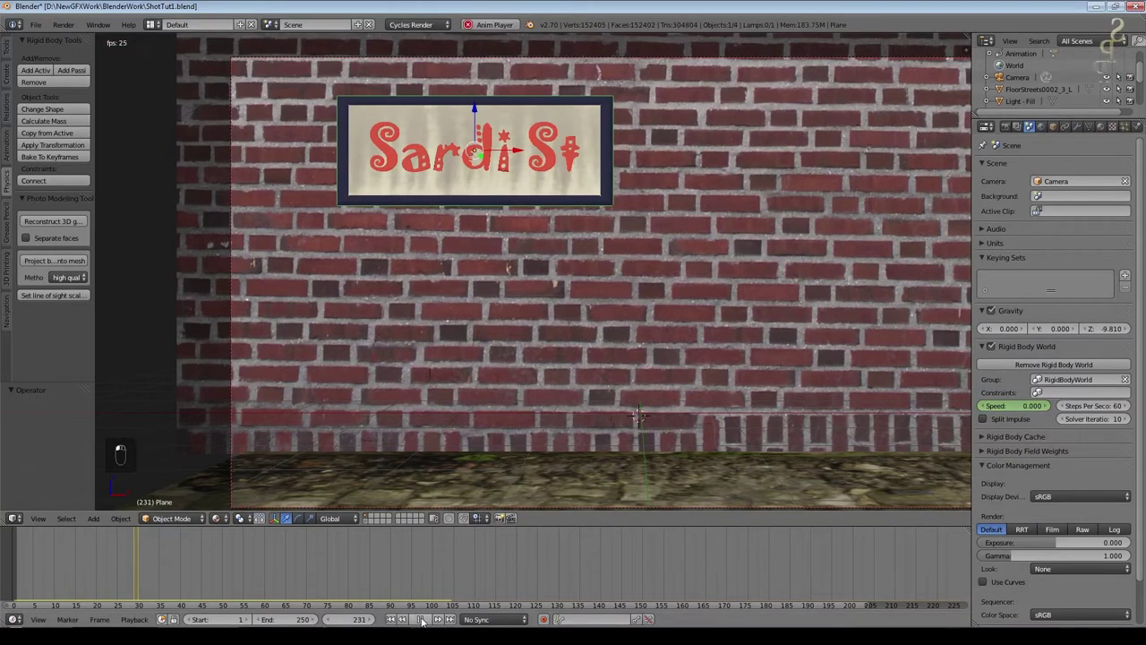
left_click(427, 620)
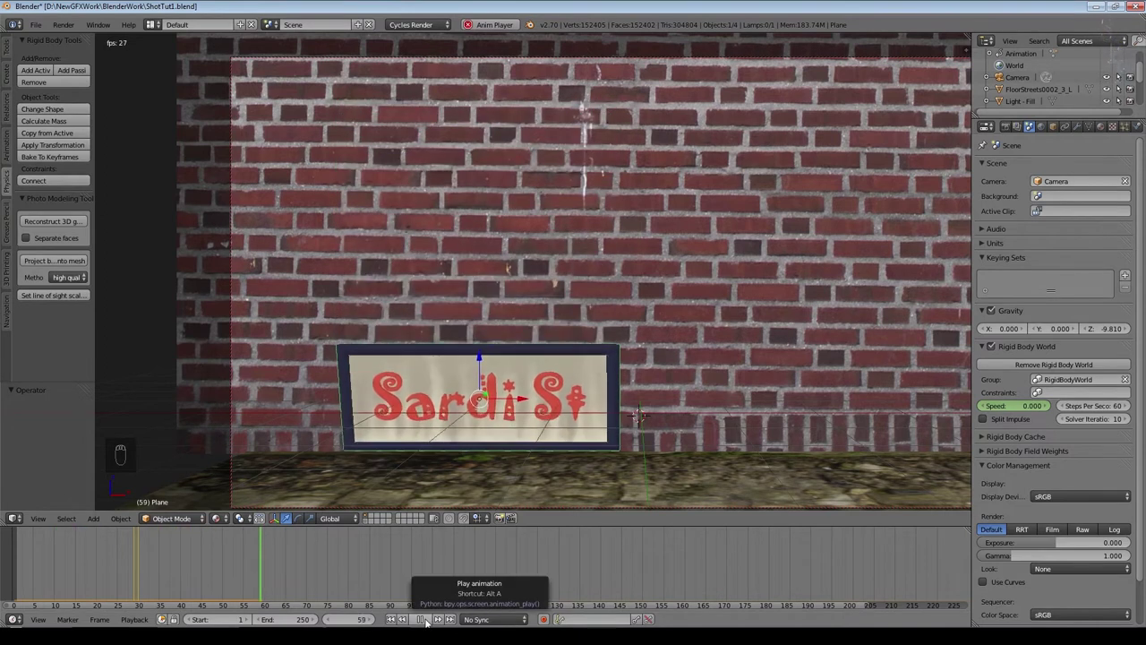
key("Escape")
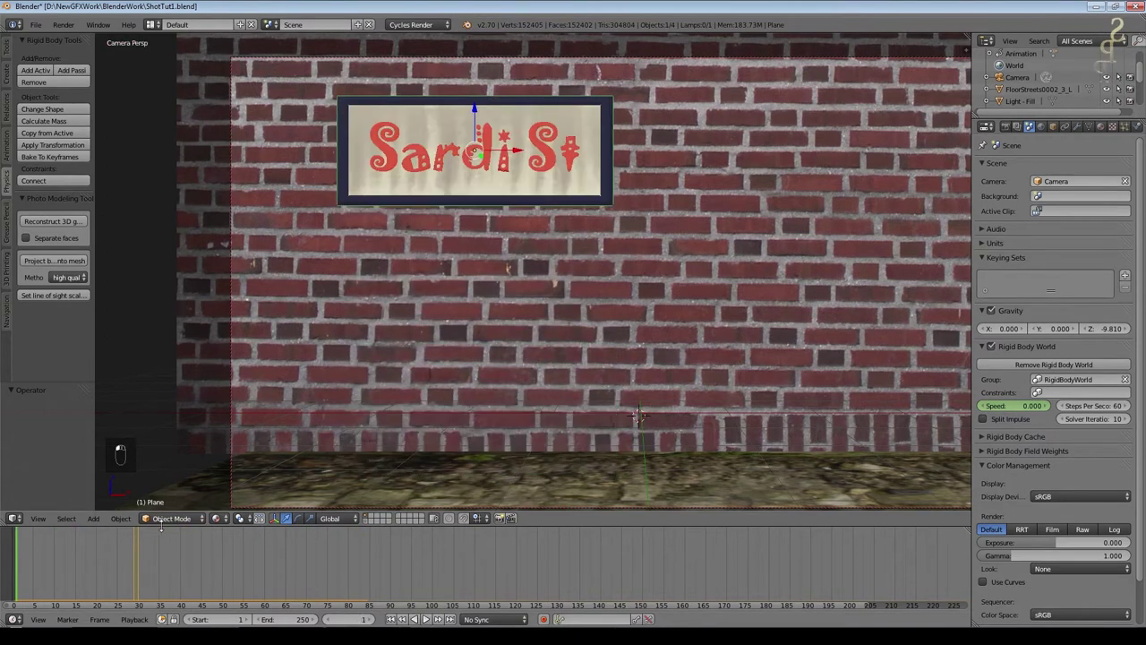
Step: Play the delayed sign fall twice through the camera, return to frame 1, and save the file
left_click(426, 620)
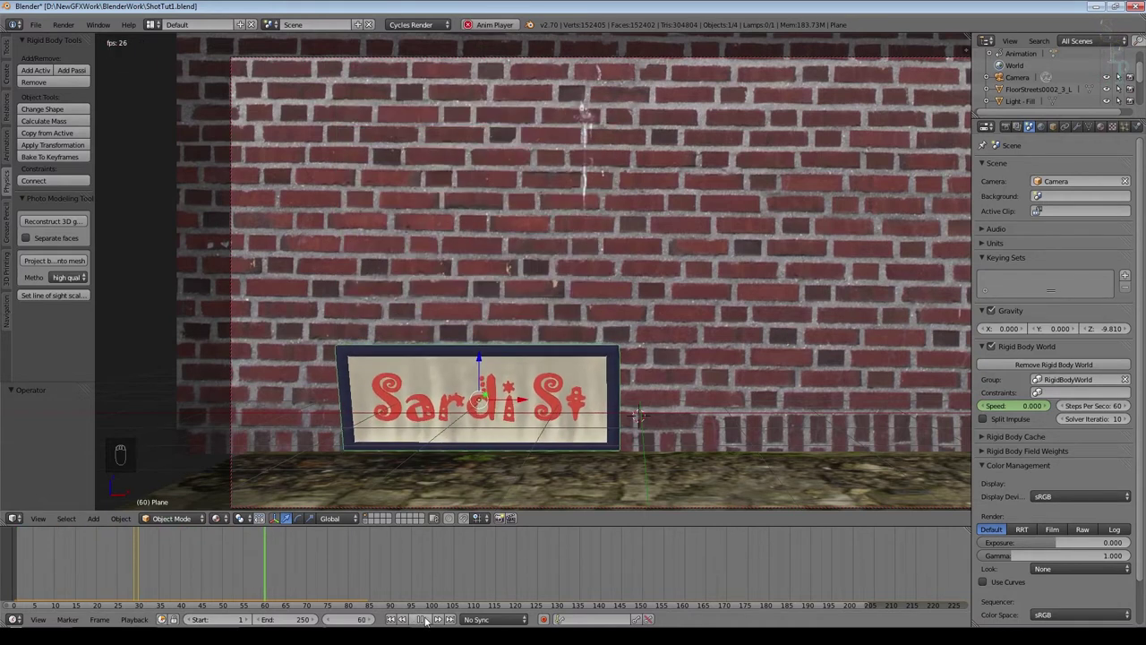
left_click(426, 621)
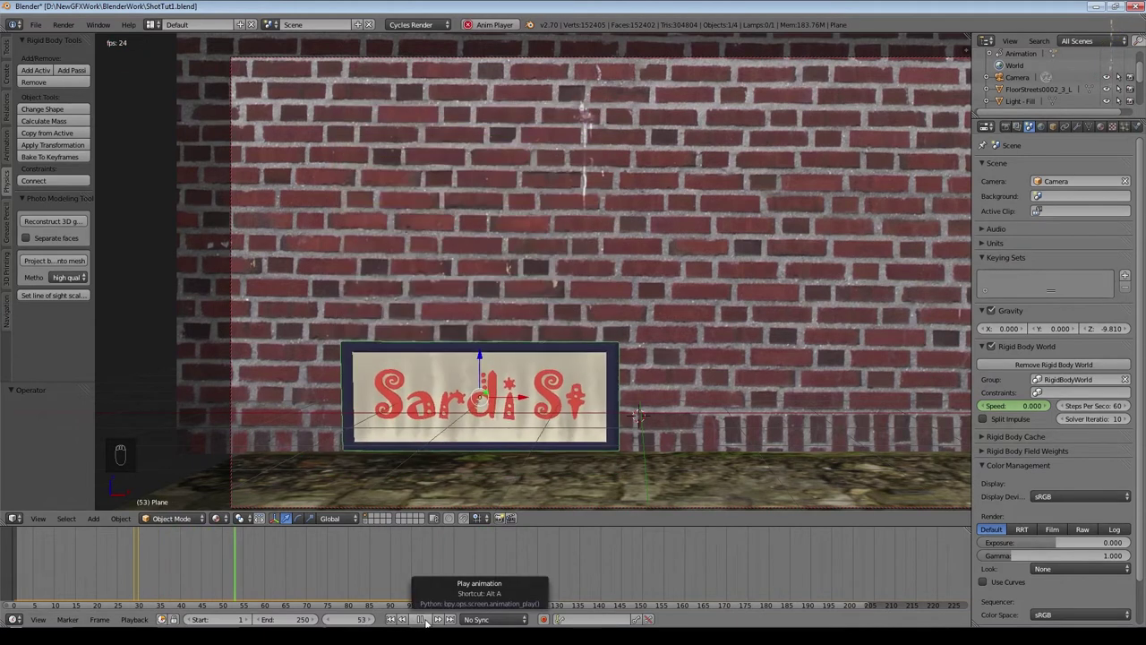
left_click(424, 621)
left_click(392, 620)
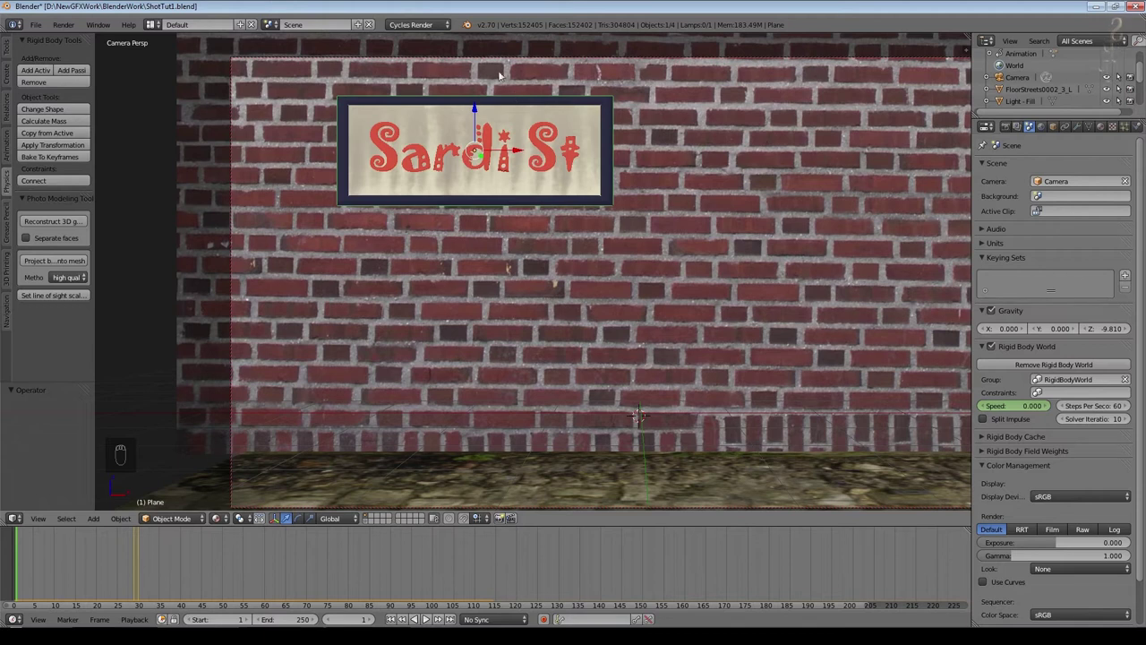
key("ctrl+s")
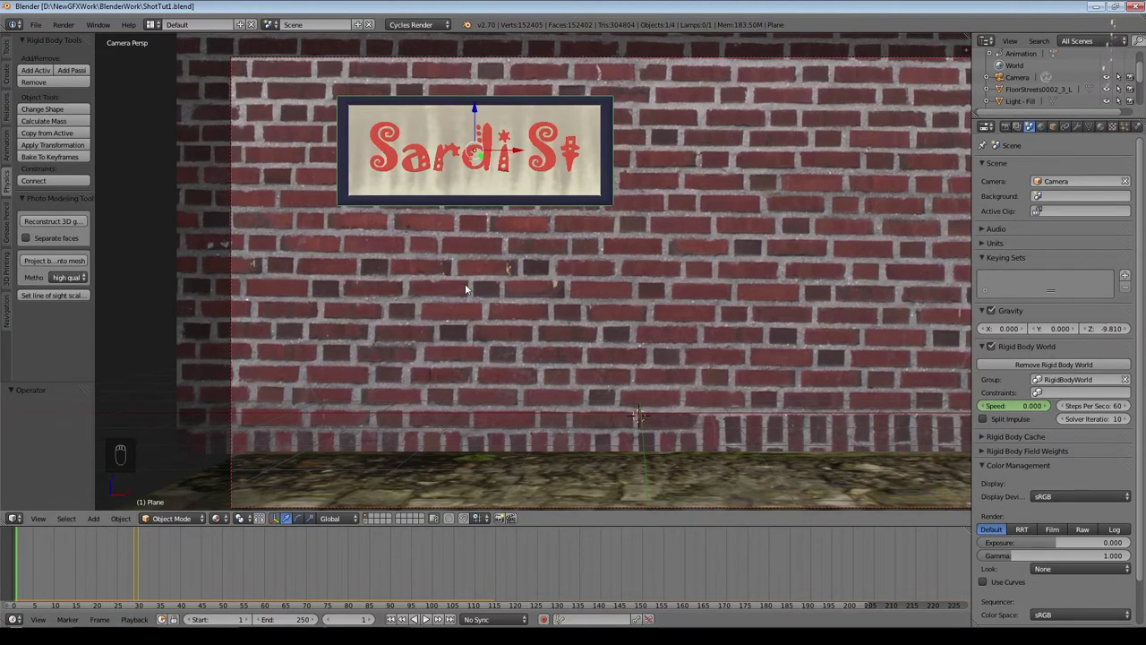
Step: Add a cube, scale it to about 0.15, and place it over the St end of the sign in camera view
key("shift+a")
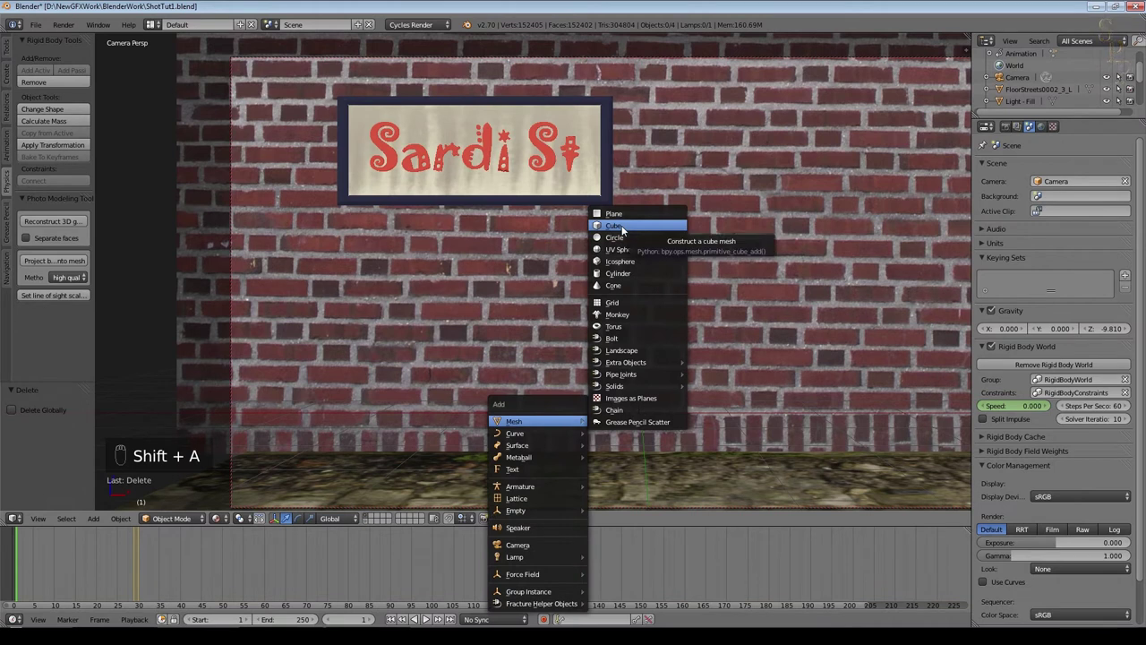
left_click(622, 228)
key("s")
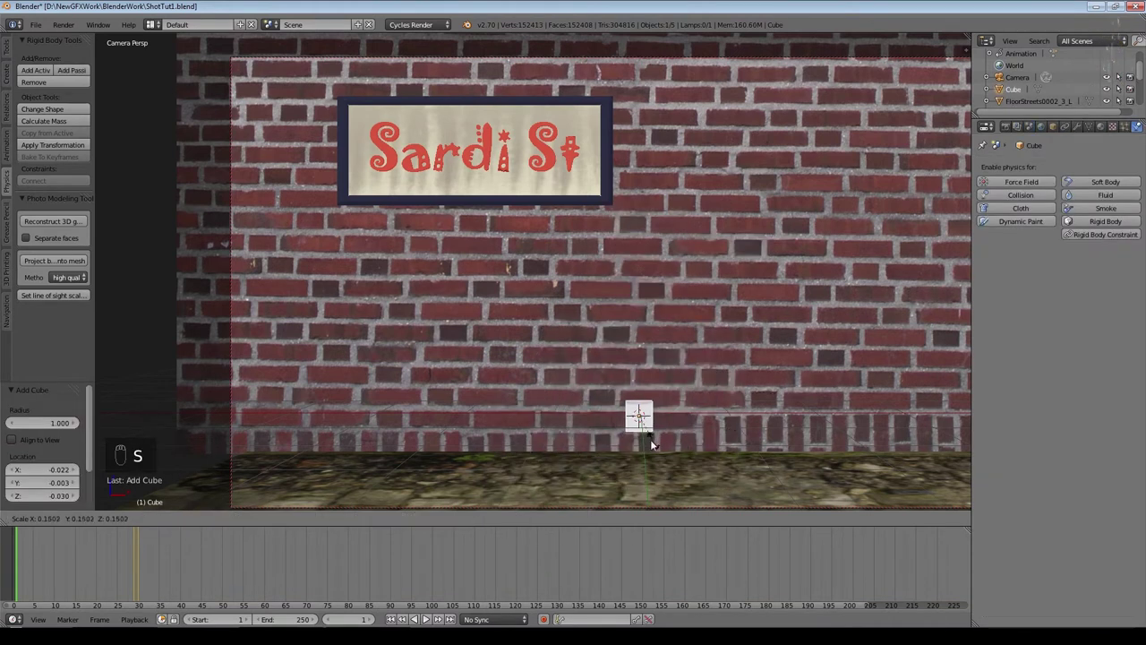
left_click(652, 442)
key("g")
left_click(591, 195)
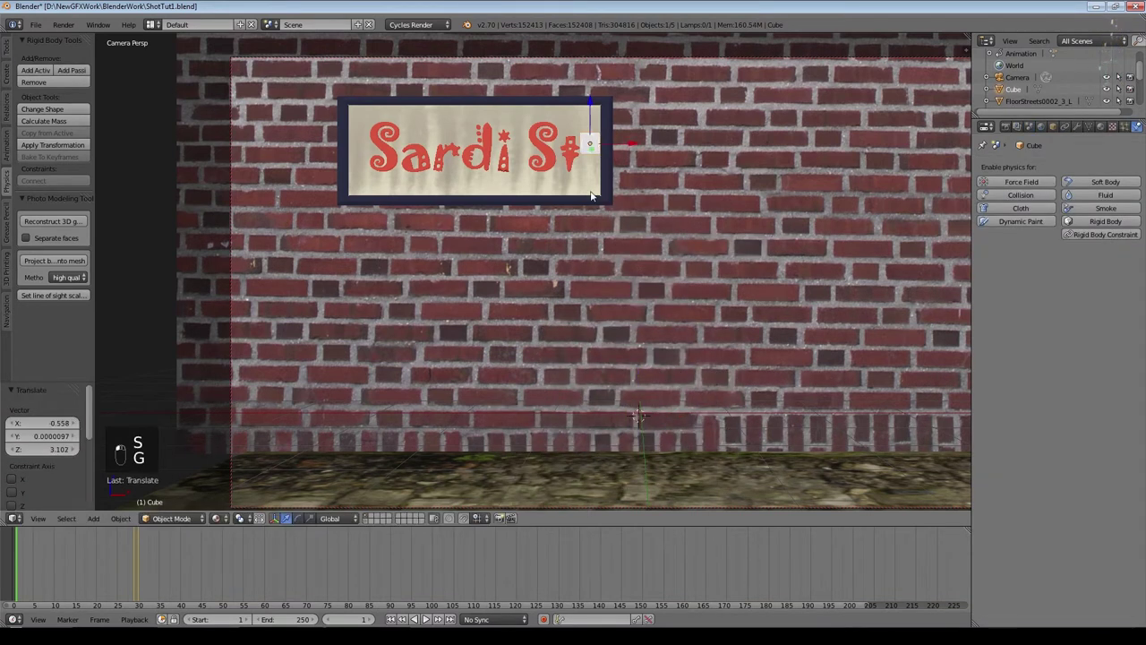
Step: Move the small cube along Y back against the sign, and fine-tune its position over the final letter in camera view
middle_click_drag(591, 195, 714, 228)
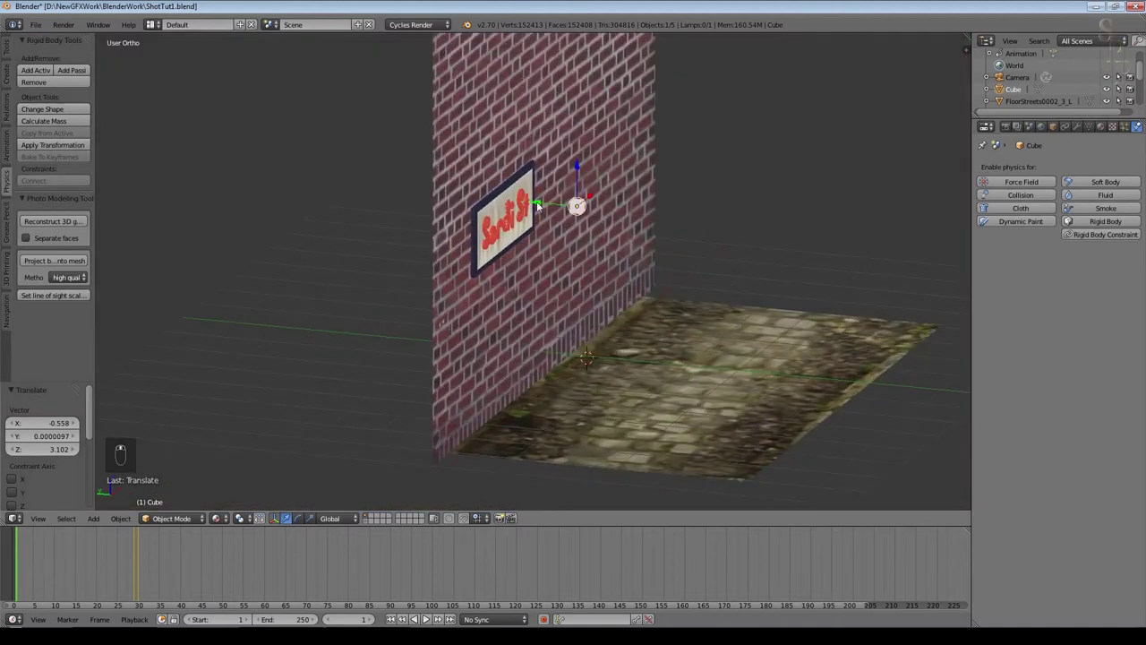
left_click_drag(537, 205, 494, 203)
key("z")
left_click(549, 163)
key("KP_0")
key("g")
left_click(600, 188)
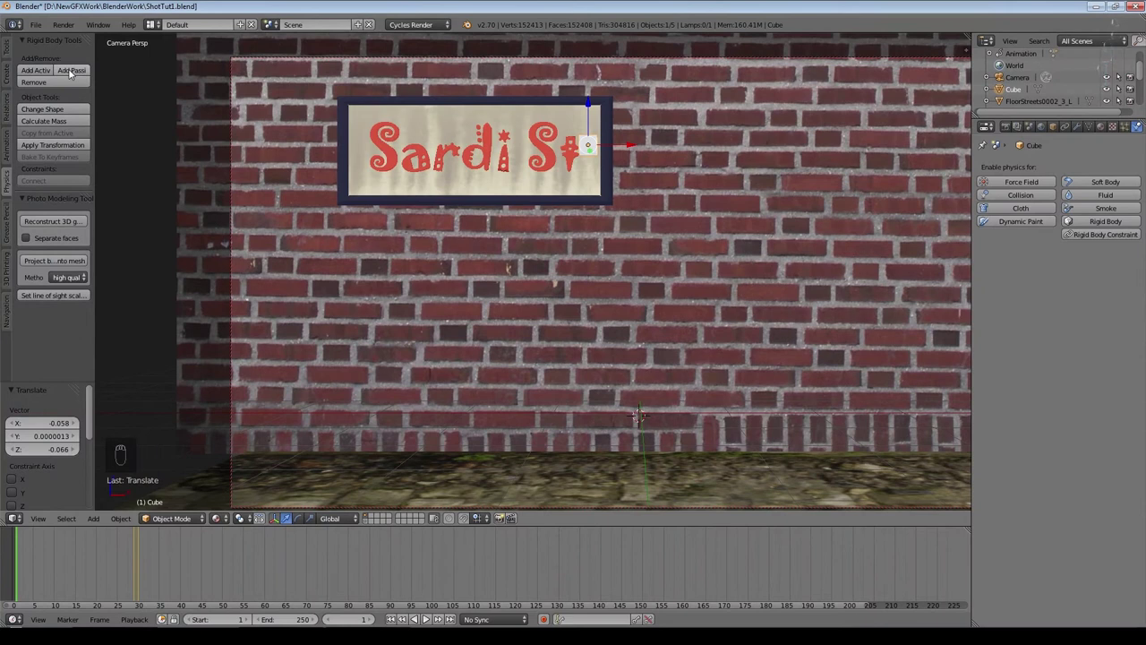
Step: Make the small cube a passive rigid body and connect it to the sign with a rigid body constraint
left_click(70, 71)
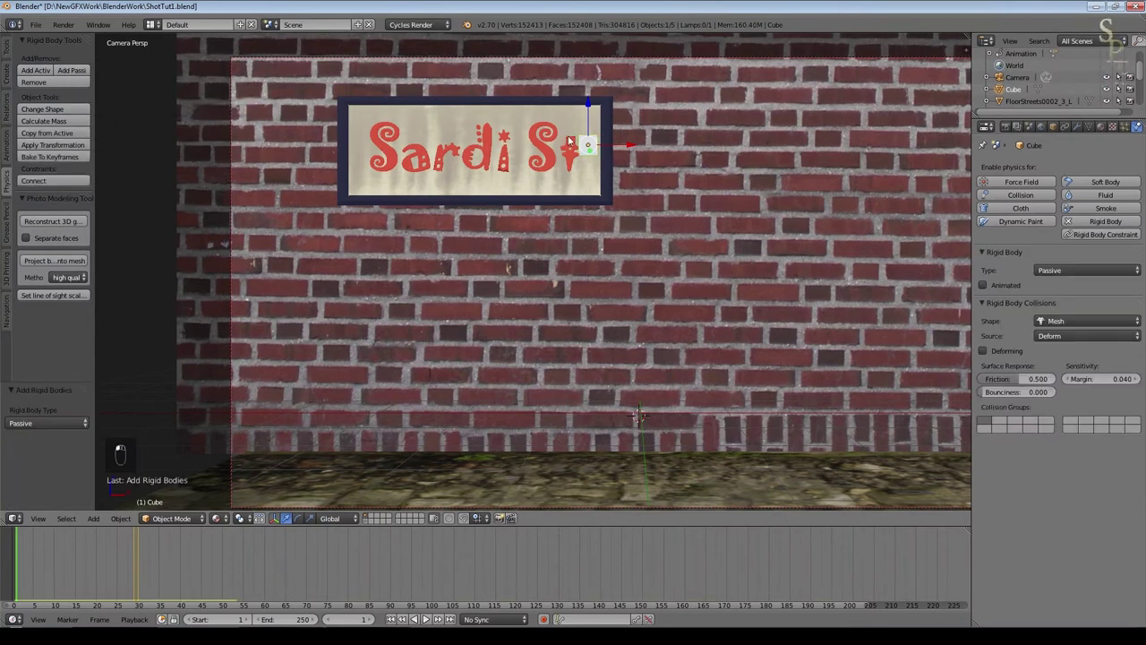
right_click(567, 196)
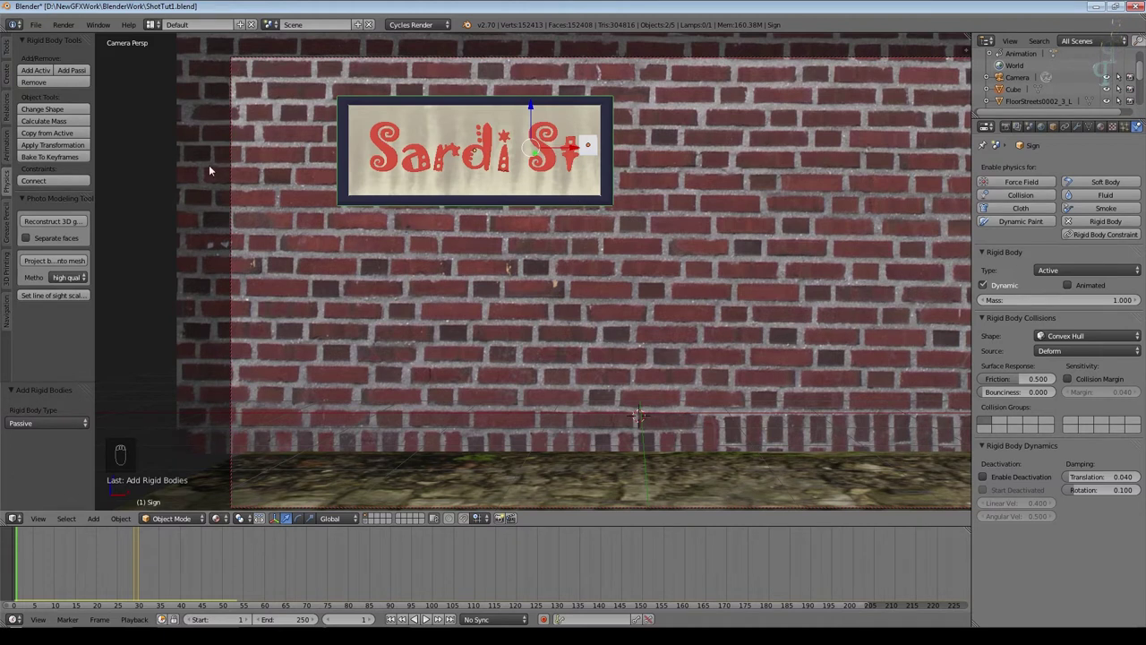
left_click(75, 184)
Step: Play the simulation to check the sign with the fixed constraint, and return to frame 1
left_click(426, 619)
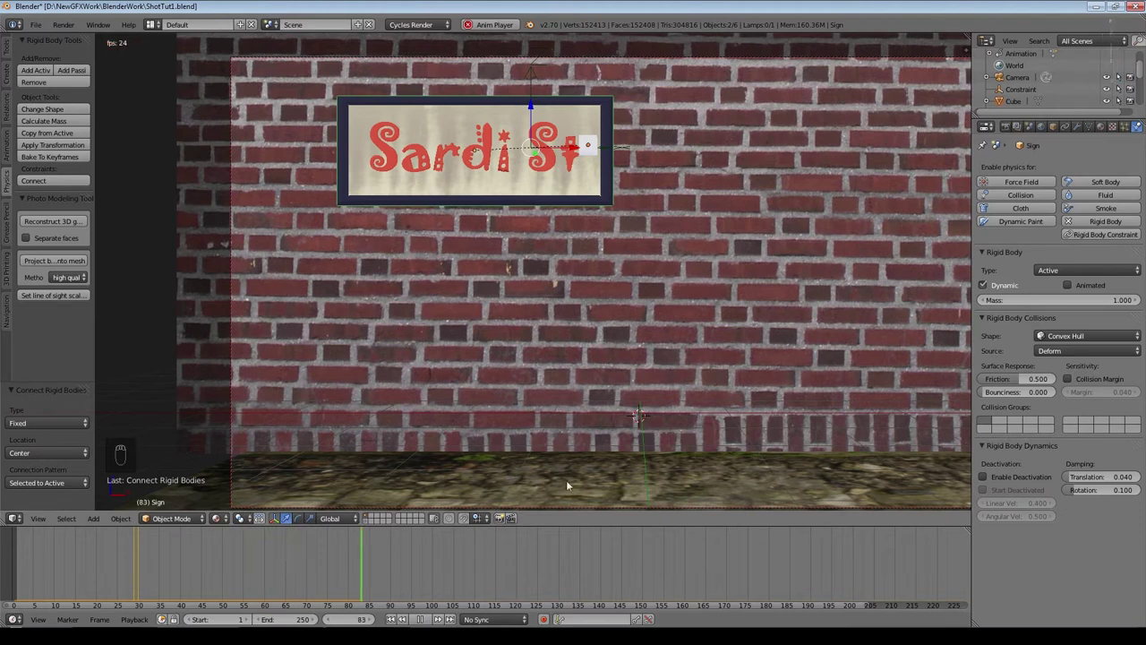
left_click(420, 620)
left_click(392, 620)
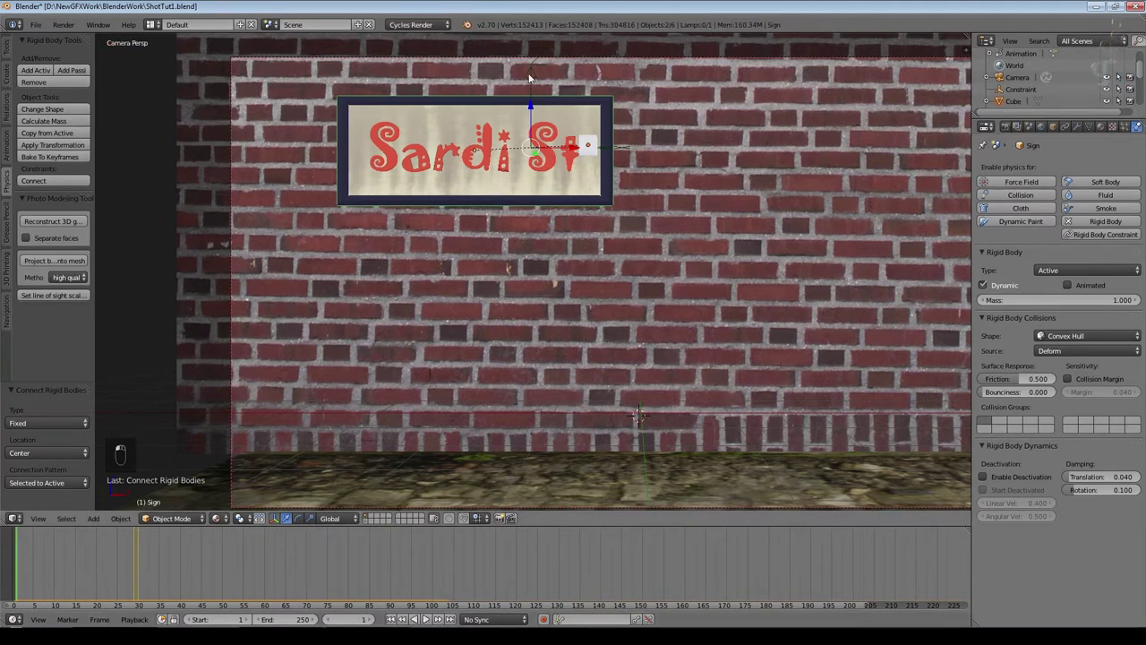
Step: Move the constraint empty about 0.722 along X onto the small cube
right_click(529, 76)
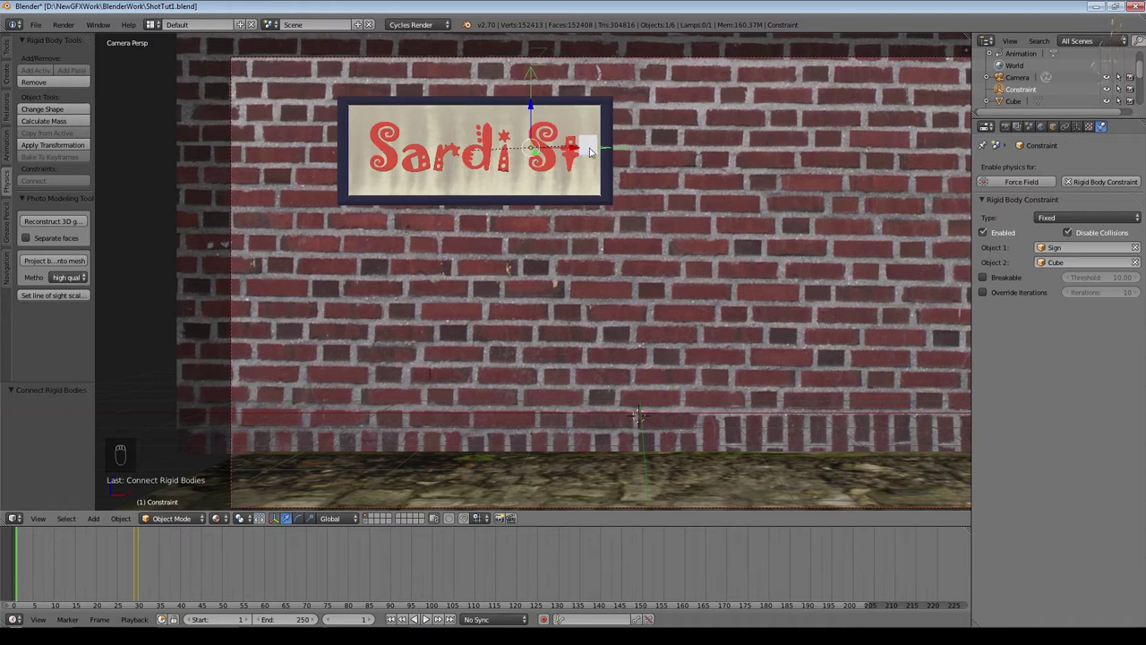
scroll(658, 152, "up", 3)
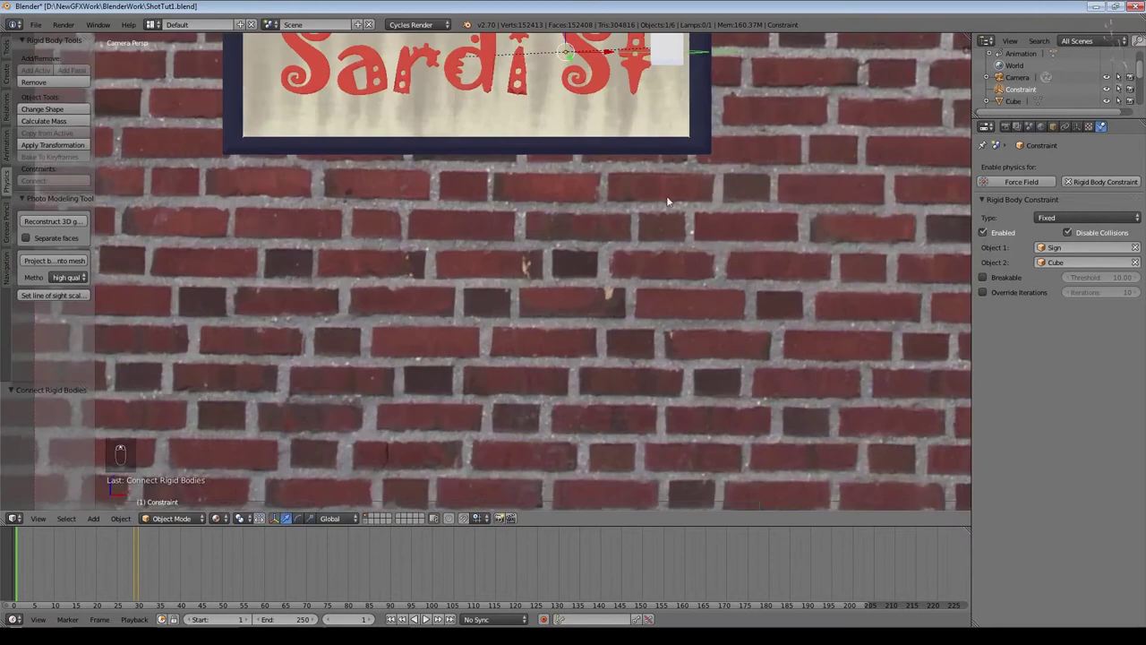
middle_click_drag(741, 156, 627, 407, "shift")
scroll(627, 407, "up", 2)
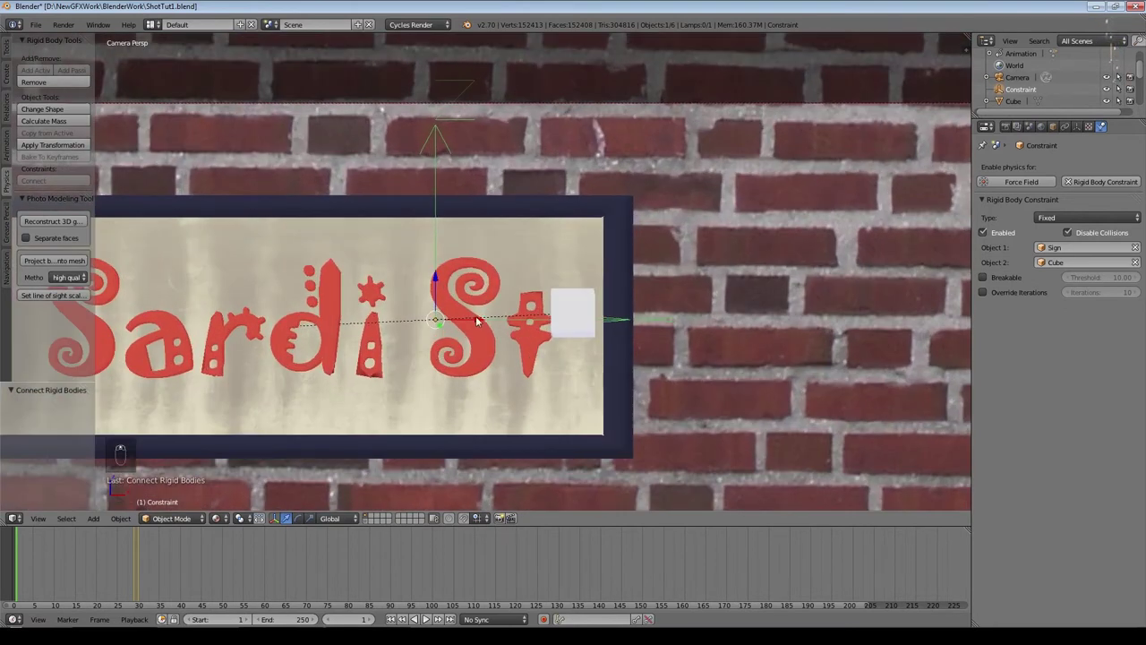
key("g")
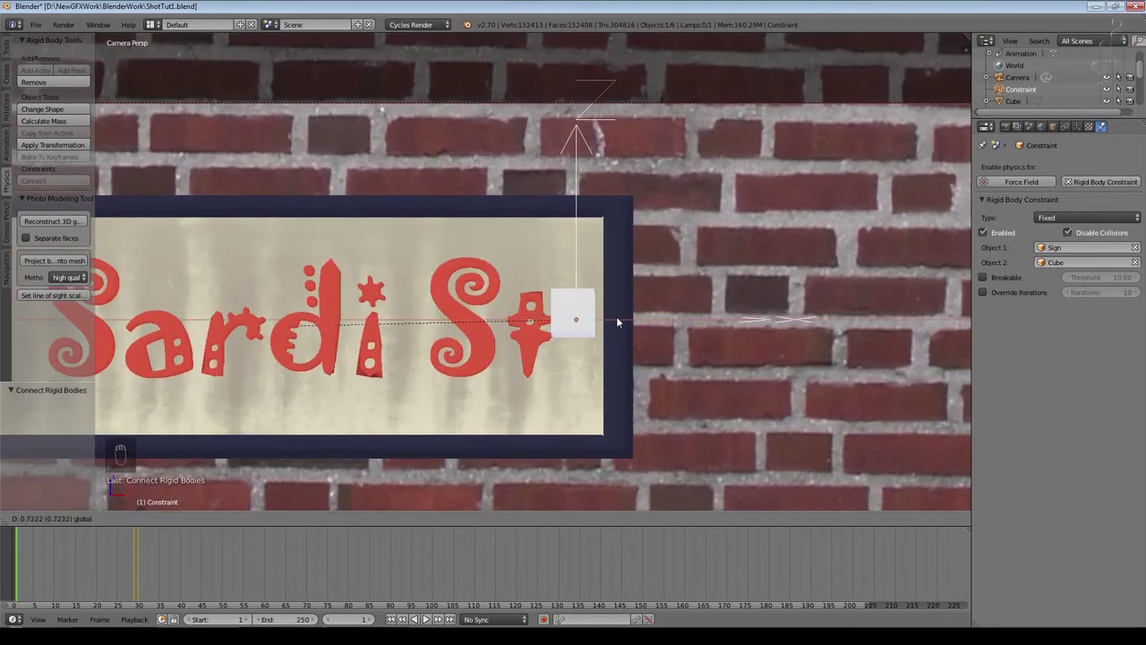
left_click(616, 316)
Step: Rotate the constraint empty -90° about the global X axis
middle_click_drag(605, 384, 481, 314)
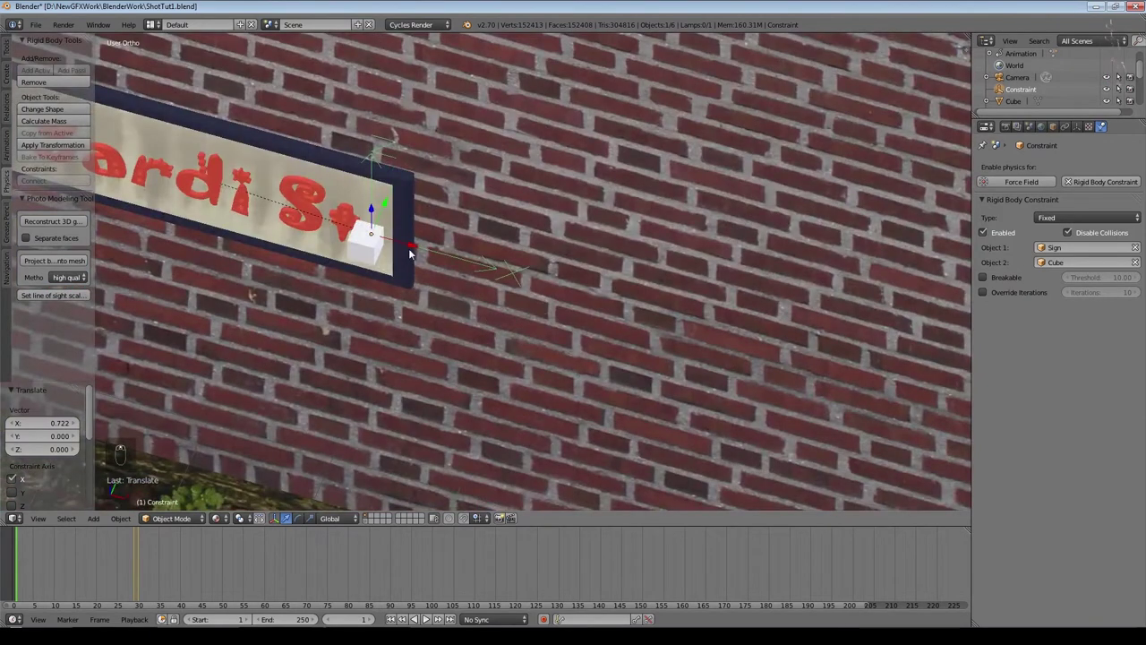
key("r")
key("x")
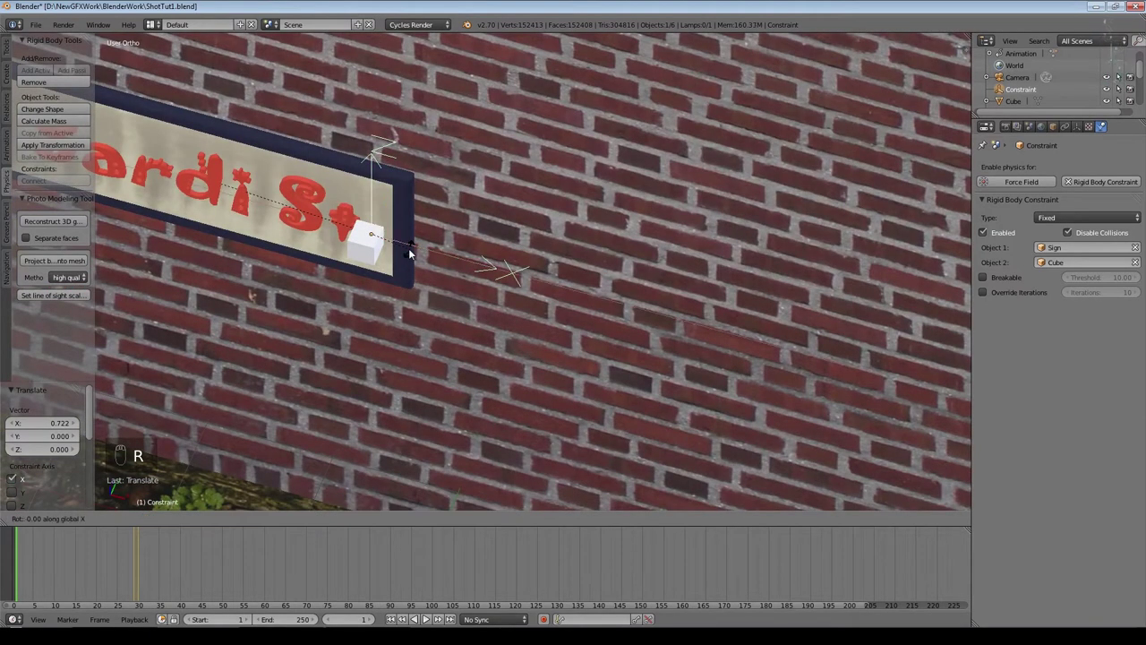
type("-90")
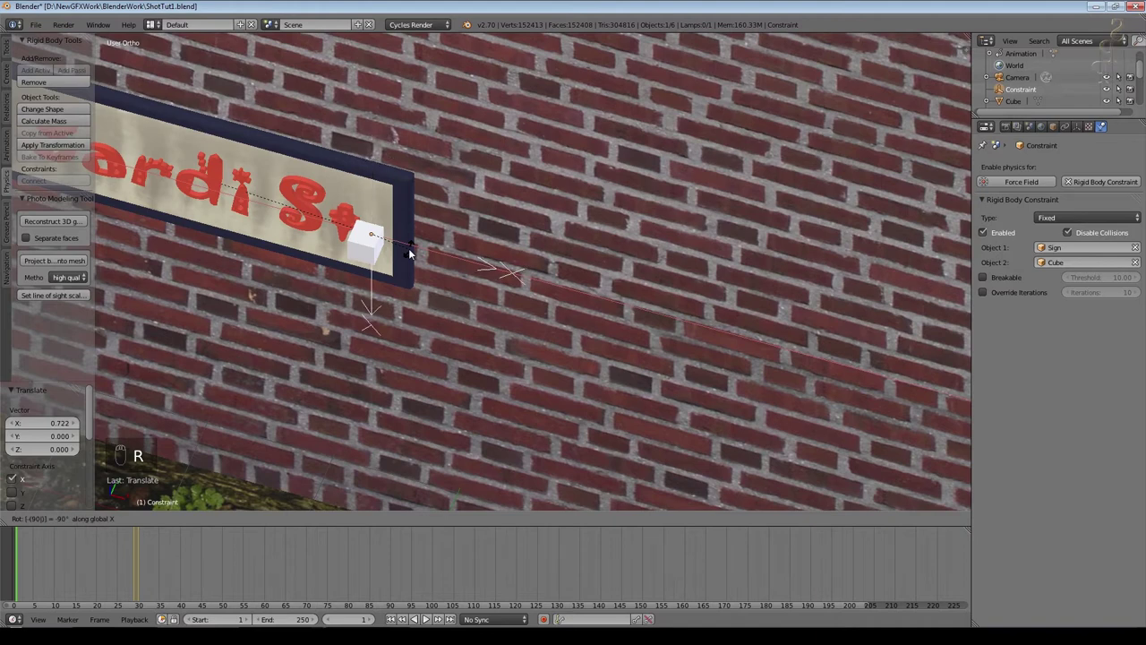
key("Return")
Step: Save the file, play the simulation in camera view with the repositioned constraint, and return to frame 1
middle_click_drag(504, 331, 359, 76)
middle_click_drag(687, 84, 673, 201)
left_click(427, 620)
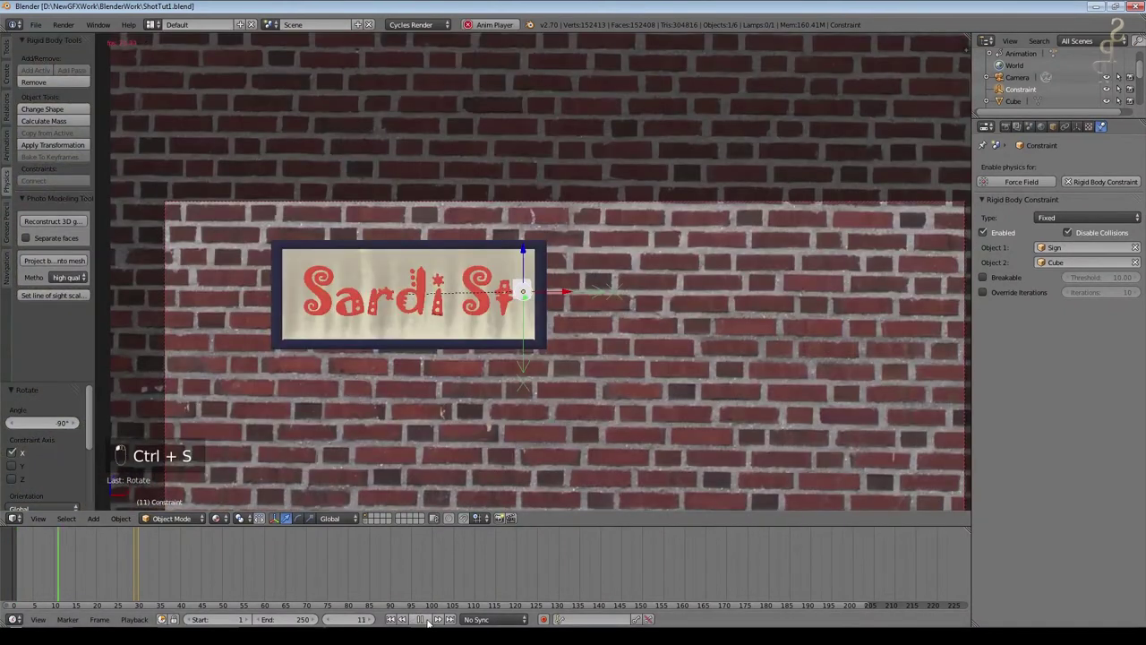
left_click(419, 620)
left_click(392, 619)
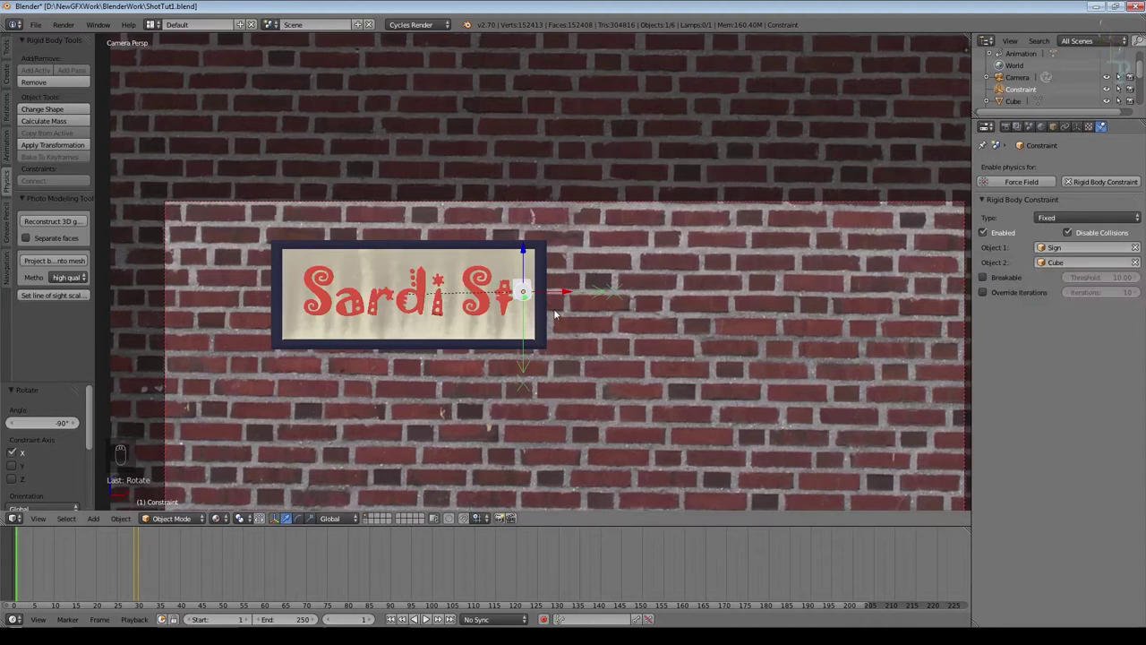
Step: Change the rigid body constraint type to Point and play the simulation to check the sign's swing
left_click(1063, 220)
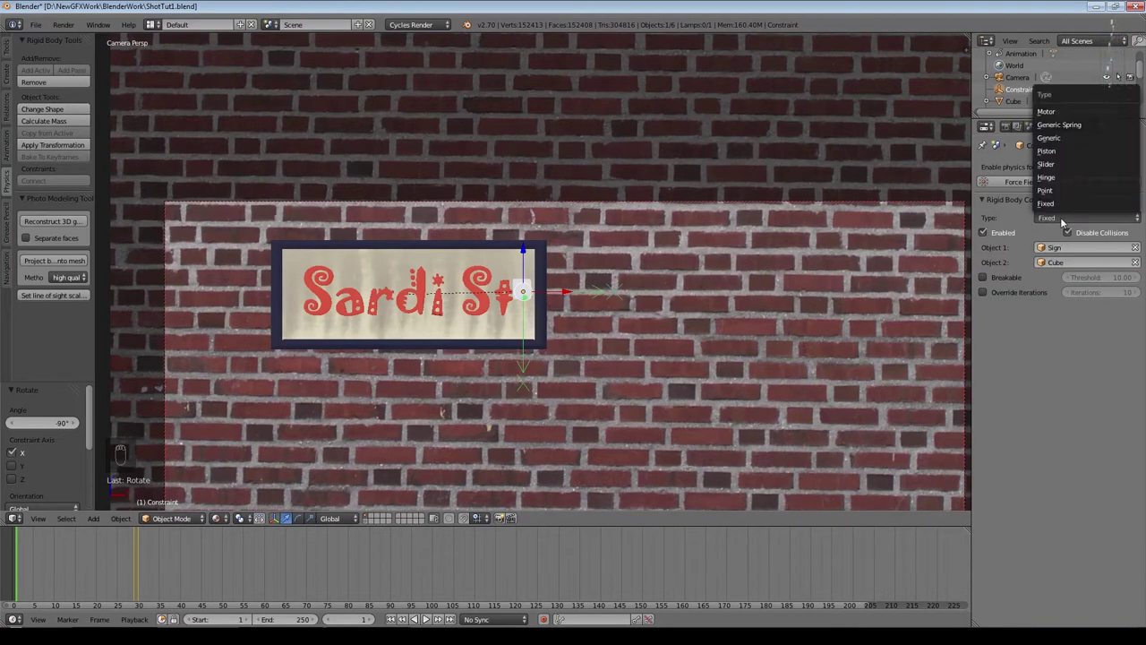
left_click(1055, 194)
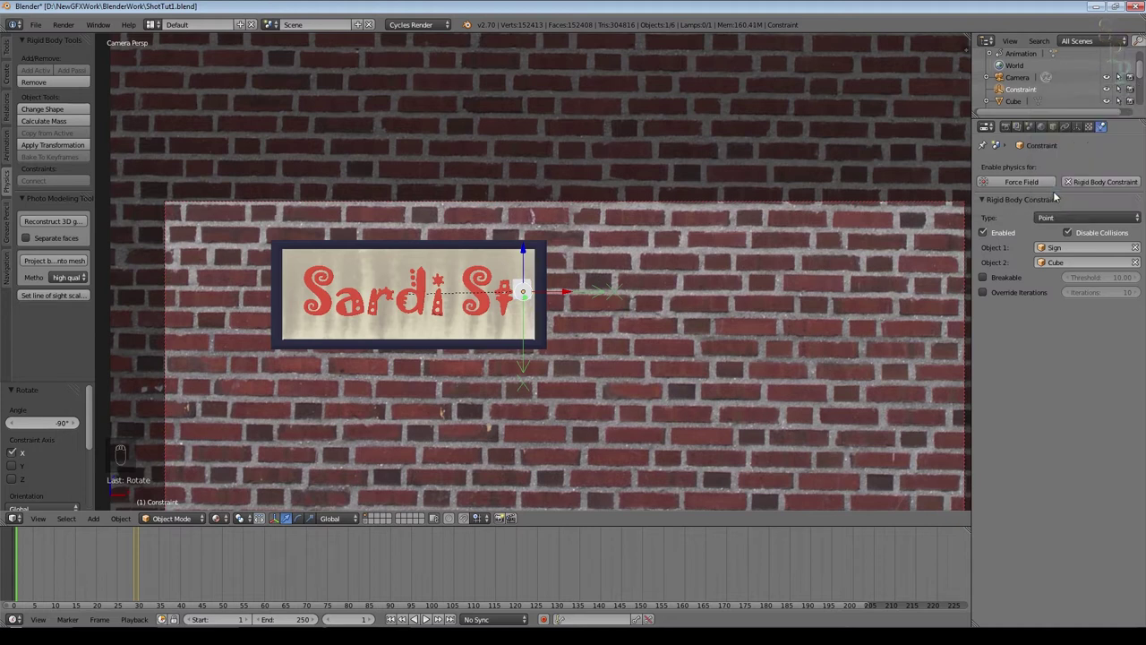
left_click(426, 619)
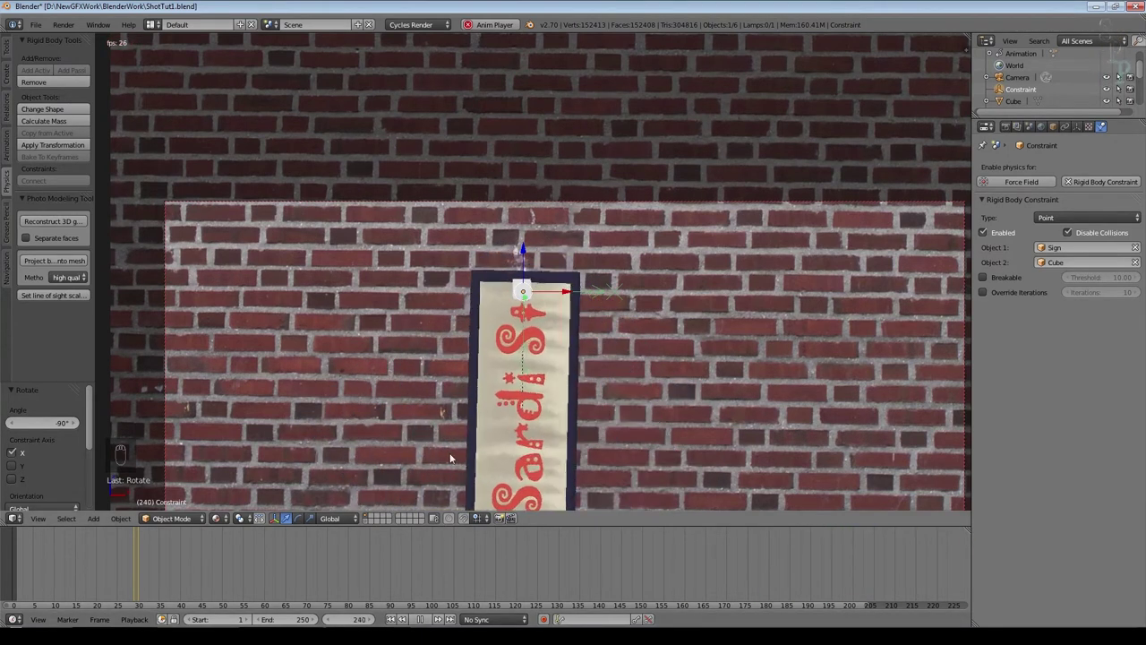
left_click(423, 620)
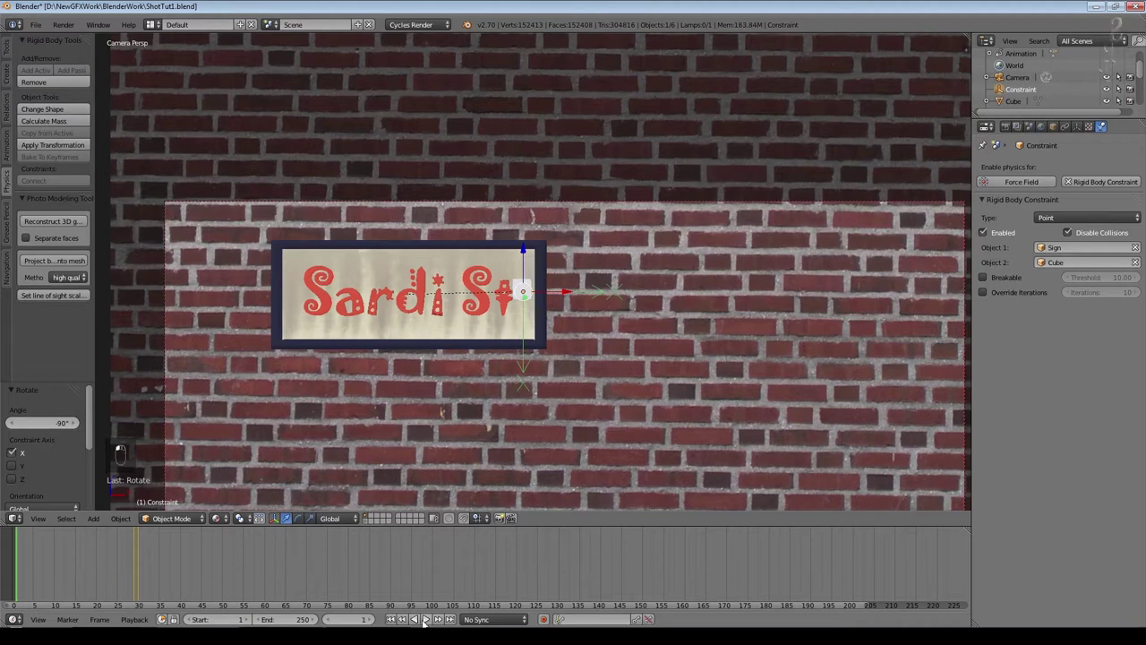
left_click(426, 620)
left_click(422, 620)
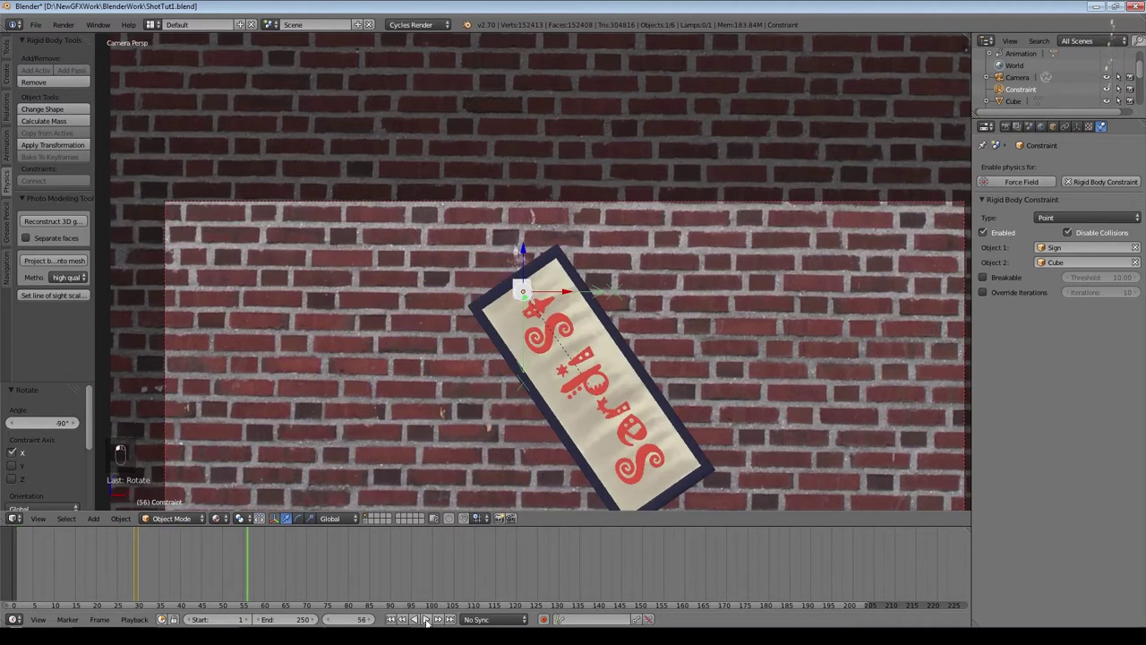
Step: Fit the whole camera frame in view, replay the swing from the first frame, and stop around frame 99
key("KP_0")
key("KP_0")
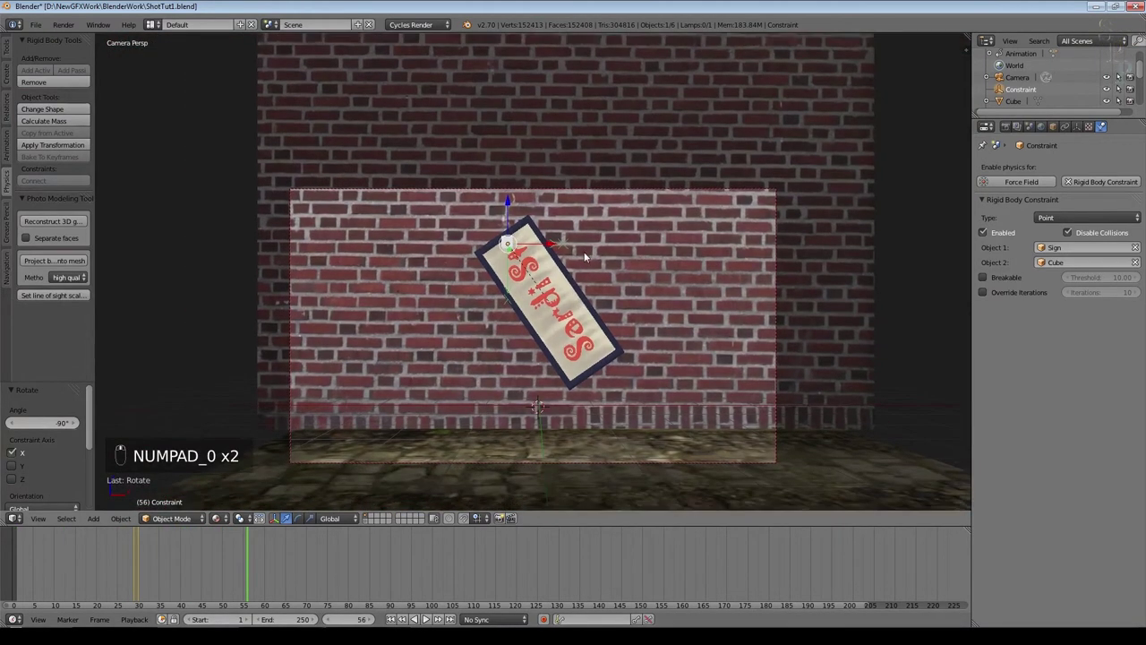
left_click(391, 619)
left_click(425, 620)
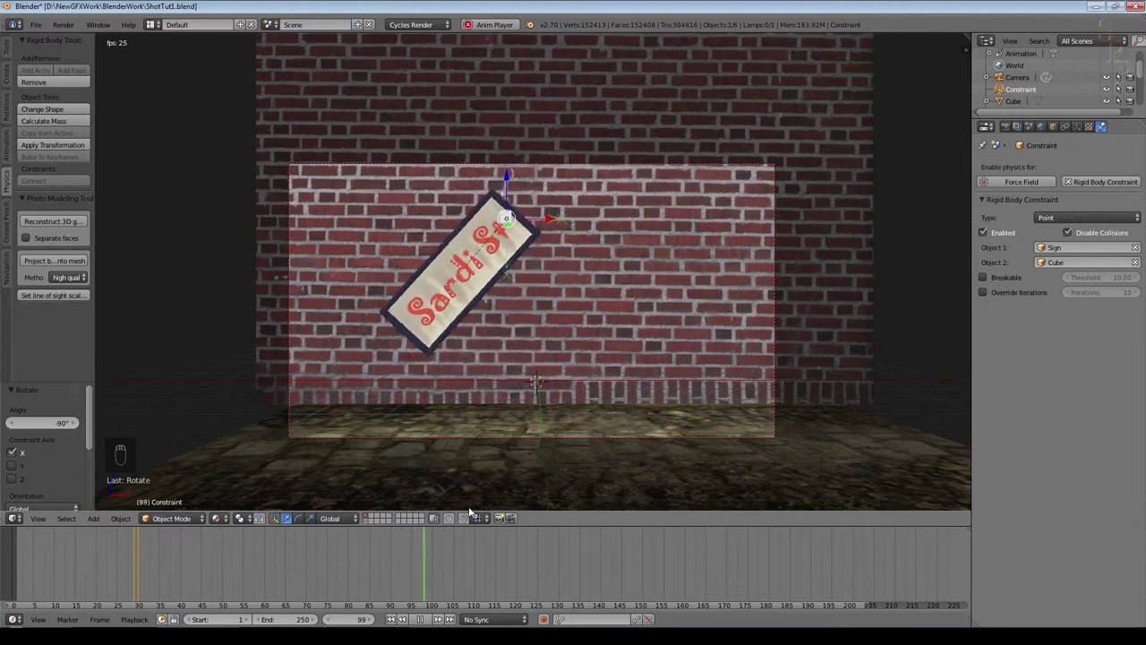
left_click(421, 620)
Step: Keyframe the constraint as enabled at frame 99, and as disabled at frame 100 to release the sign
left_click_drag(509, 568, 433, 571)
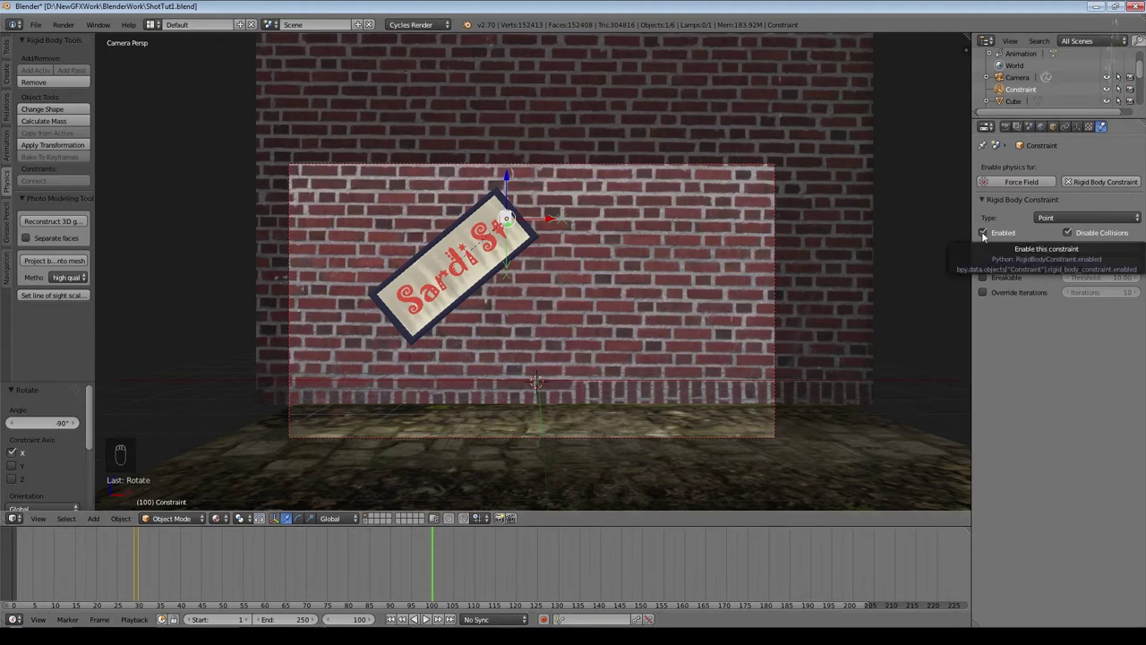
left_click(330, 619)
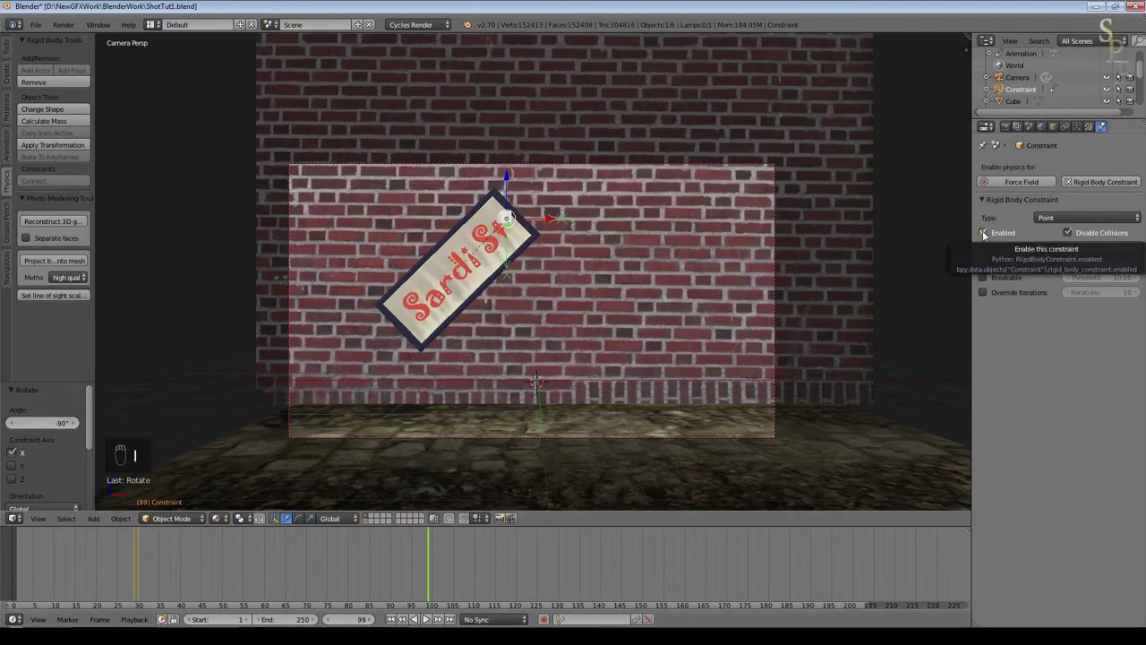
left_click(370, 620)
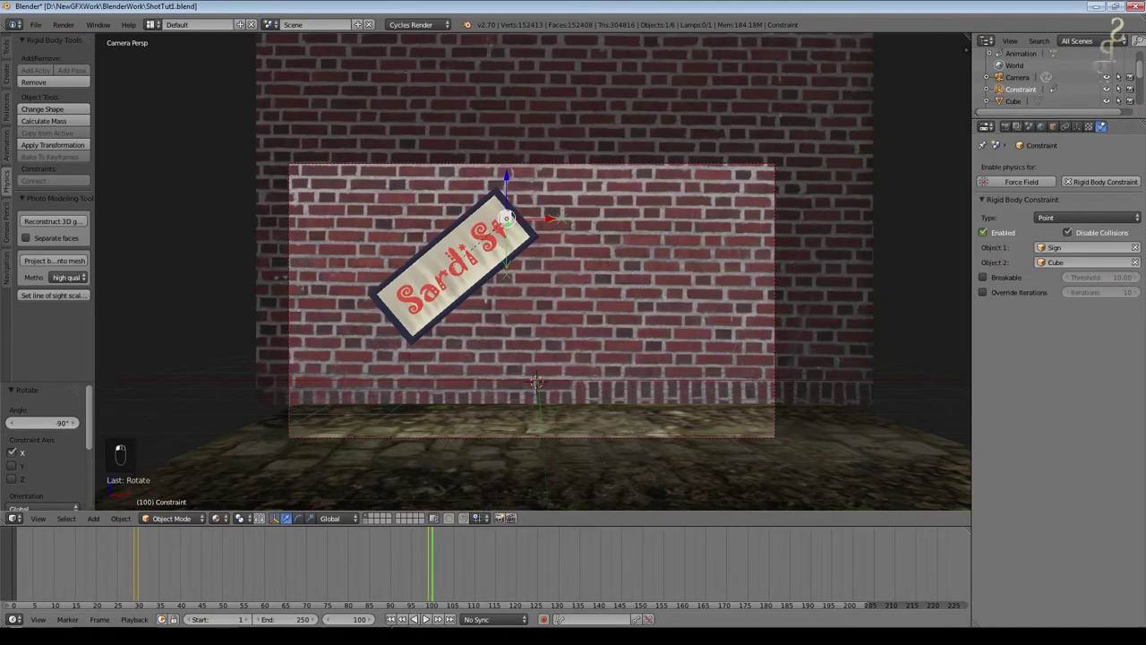
left_click(983, 232)
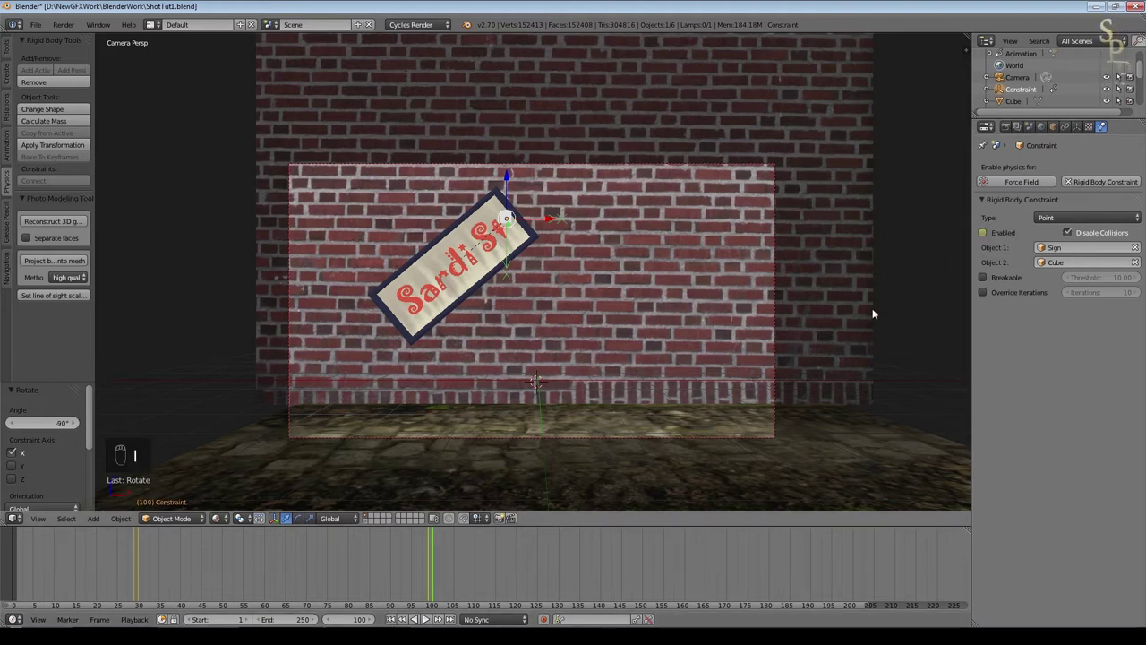
Step: Save the file, play the swing and release from frame 1, and inspect the sign and pivot cube from an angle
left_click(392, 619)
key("ctrl+s")
left_click(441, 483)
left_click(428, 620)
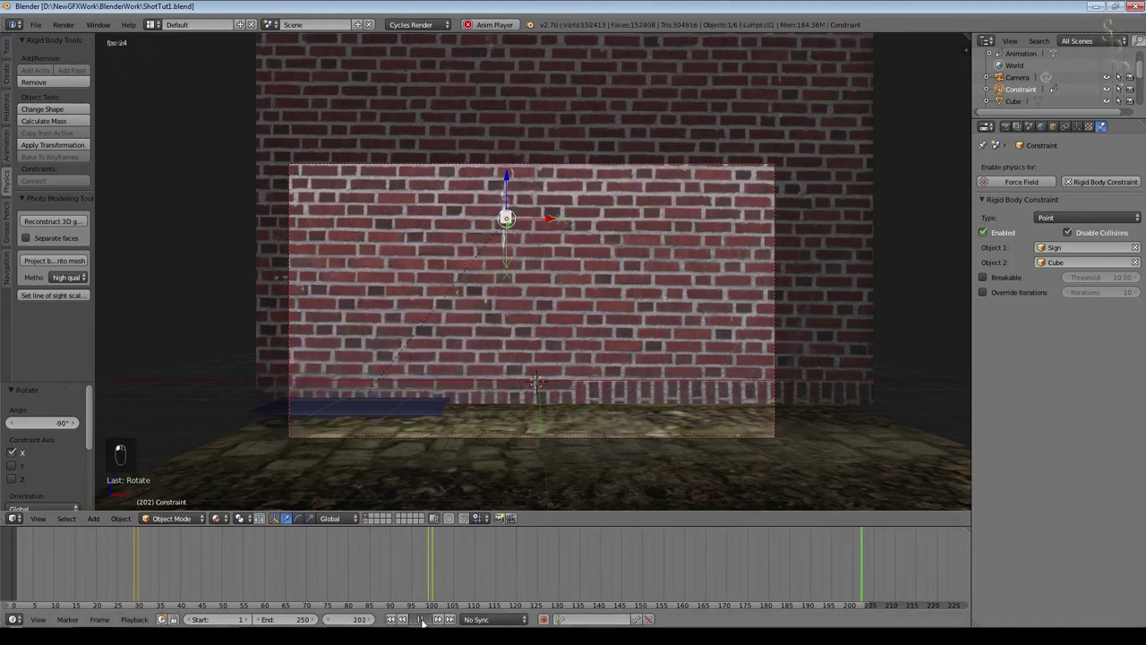
key("Escape")
key("KP_5")
middle_click_drag(443, 304, 473, 320)
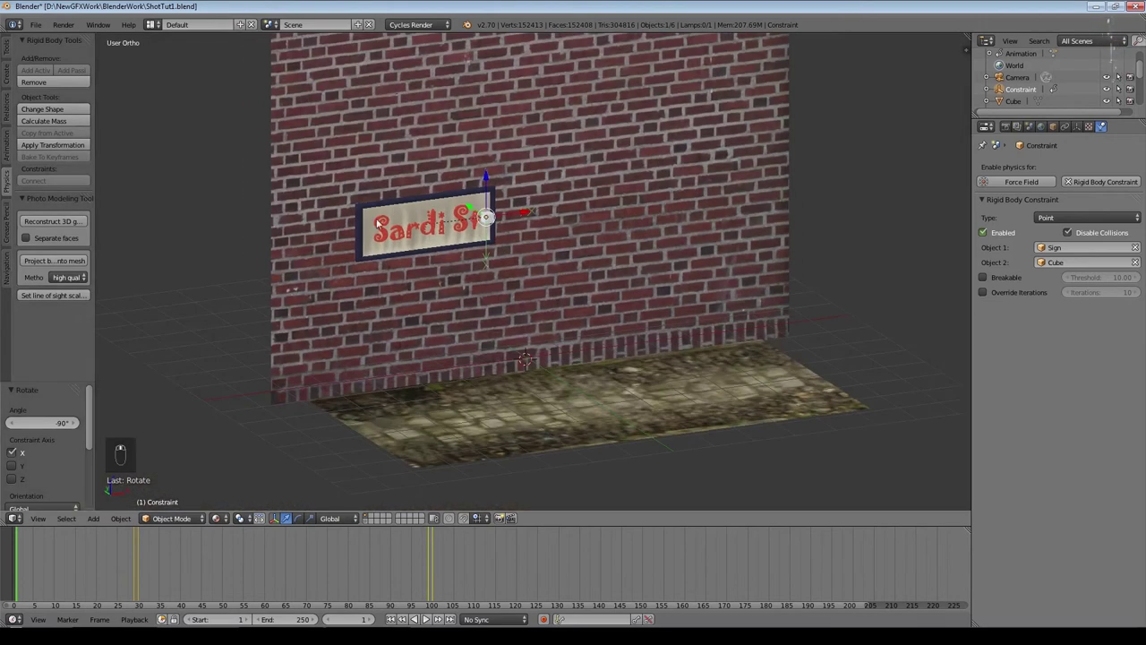
Step: Add a UV sphere to the scene and scale it down to about 0.17
middle_click_drag(480, 170, 464, 269)
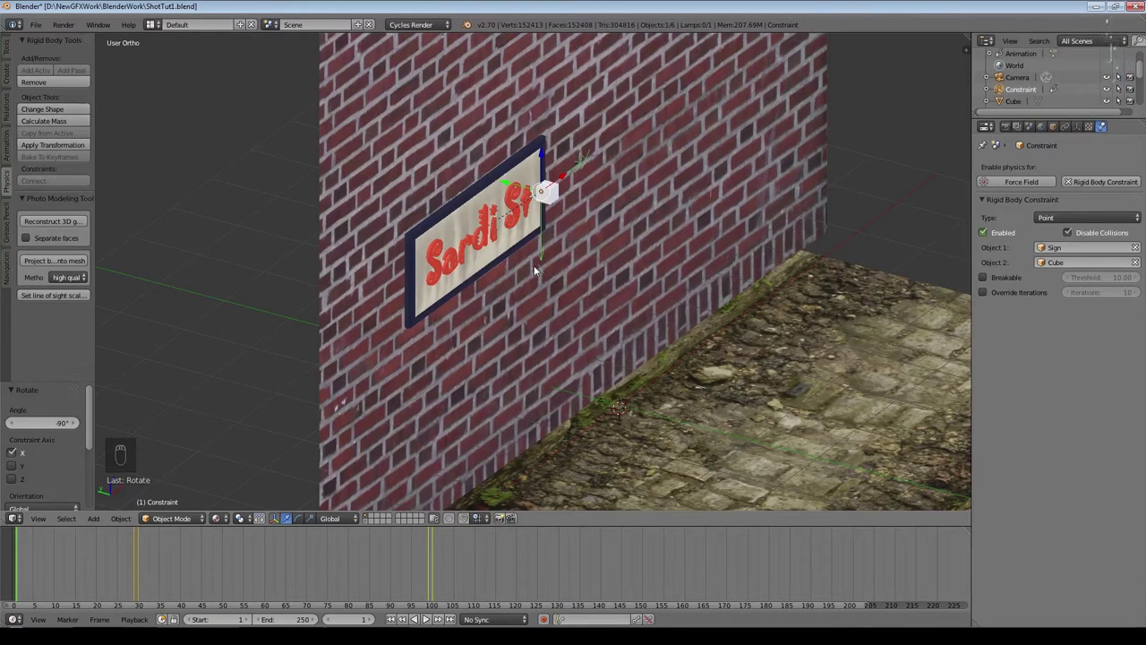
key("shift+a")
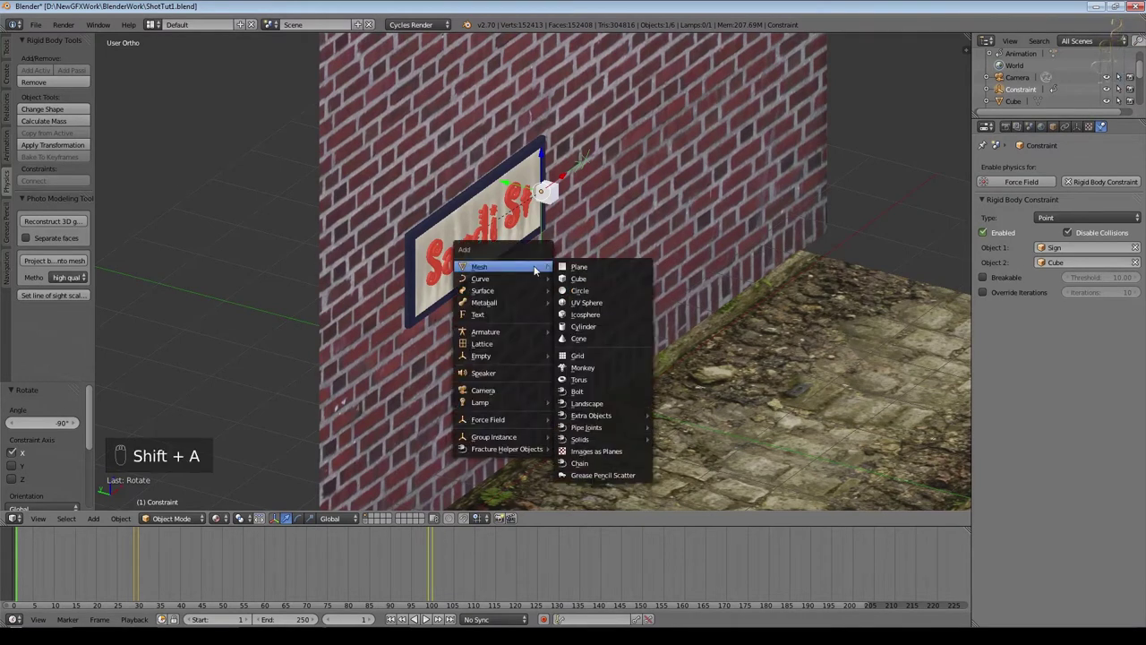
left_click(606, 303)
key("s")
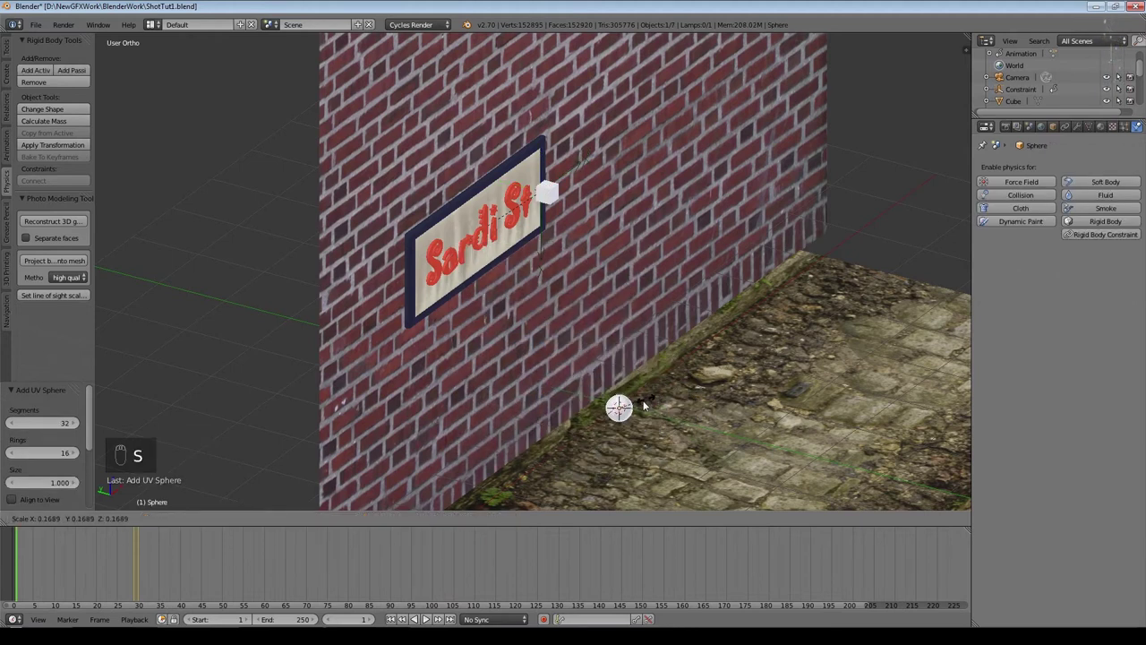
left_click(644, 403)
Step: Raise the sphere towards the sign's height and move it about 1.5 units out from the wall along Y
left_click_drag(620, 373, 621, 183)
middle_click_drag(576, 361, 410, 269)
left_click(594, 240)
left_click_drag(601, 250, 431, 269)
middle_click_drag(403, 363, 480, 321)
left_click_drag(462, 242, 553, 268)
Step: At frame 98, reposition the sphere in the camera view over the lower end of the swinging sign
left_click_drag(61, 561, 264, 554)
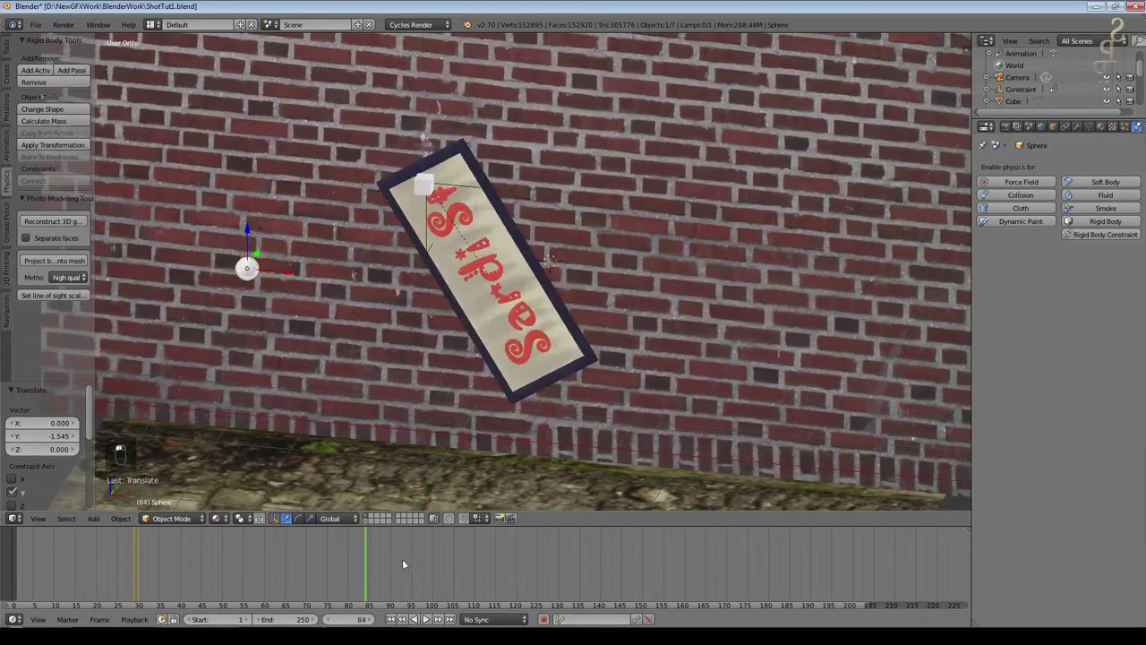
mouse_move(402, 559)
left_mouse_down()
mouse_move(442, 555)
mouse_move(425, 559)
left_mouse_up()
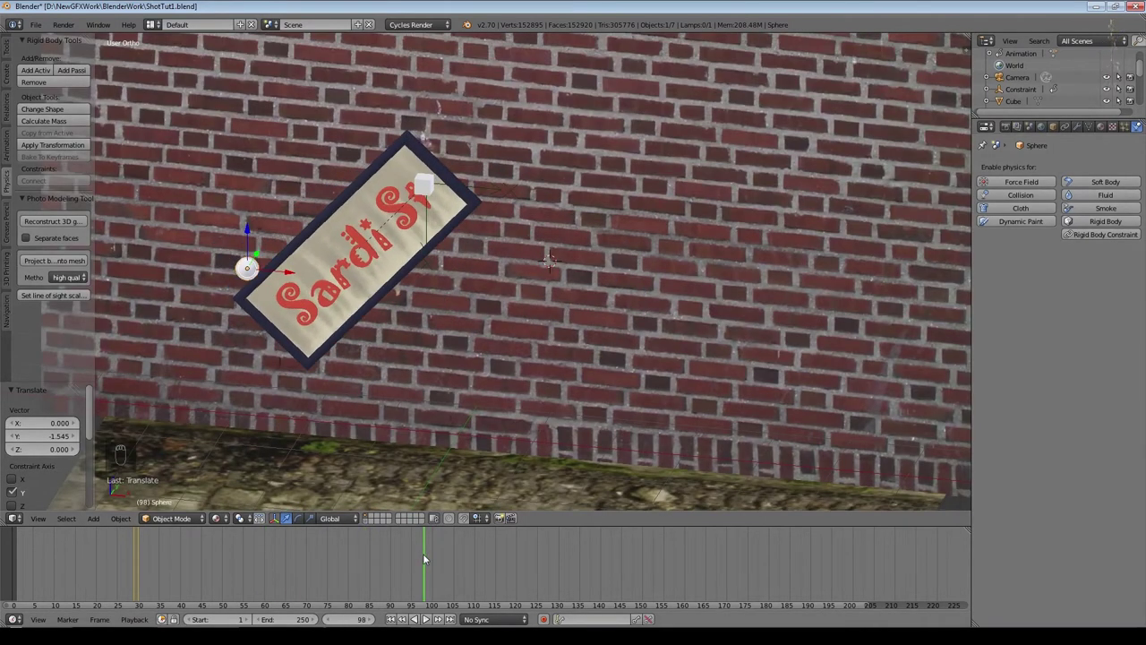
key("KP_0")
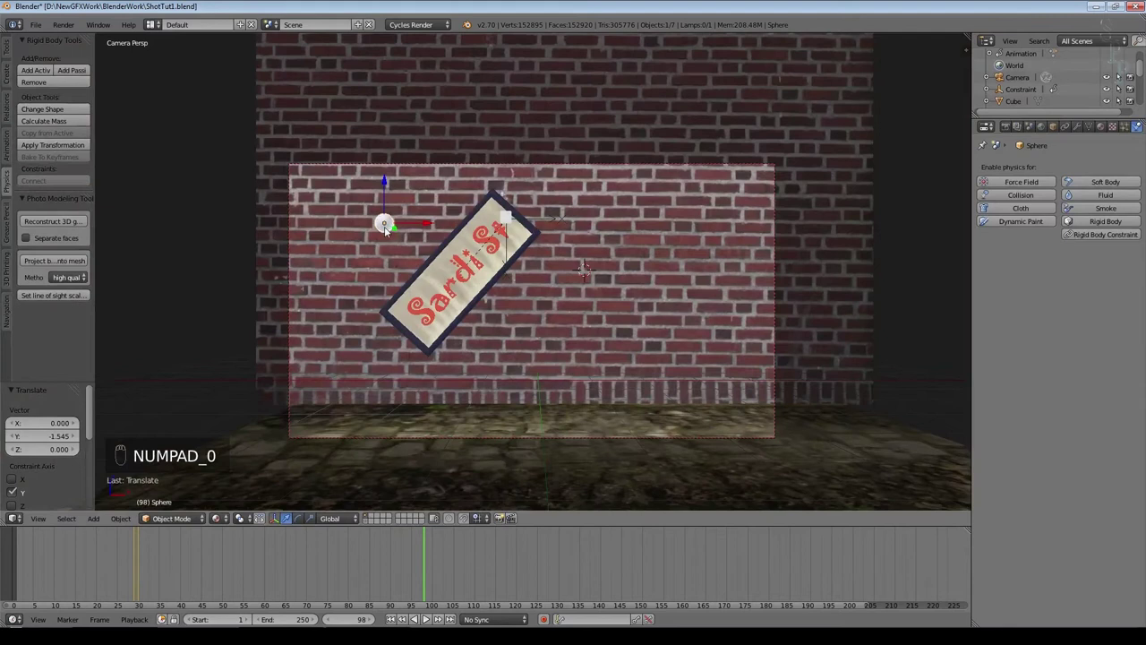
key("g")
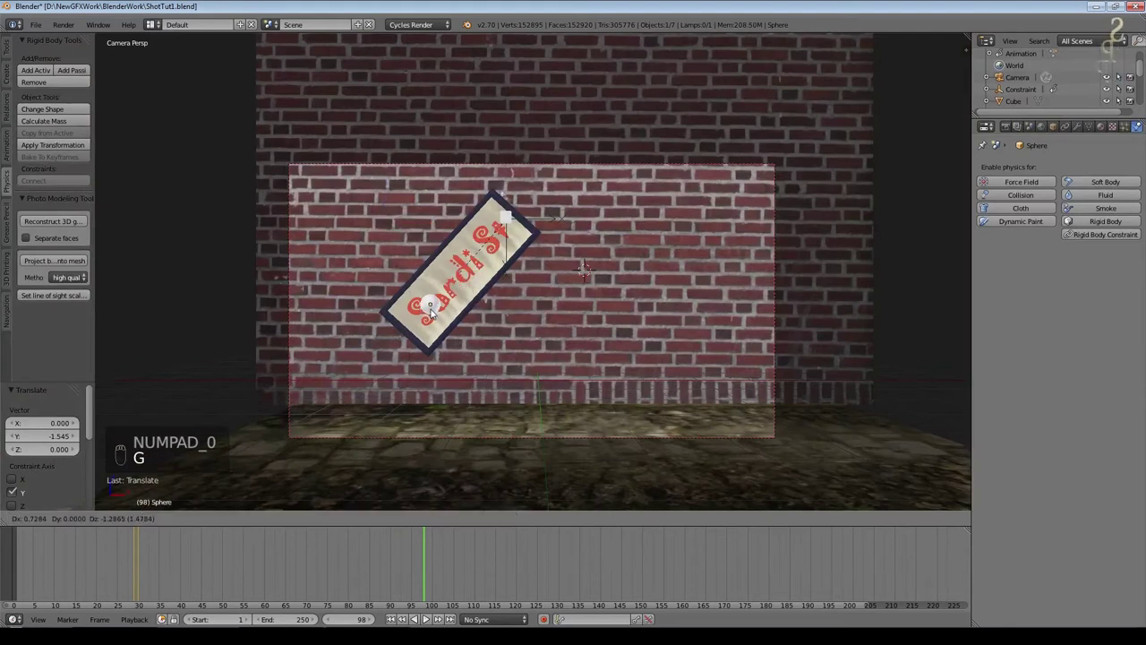
left_click(439, 318)
Step: Make the sphere a passive rigid body and keyframe its location at frame 96
middle_click_drag(421, 348, 511, 333)
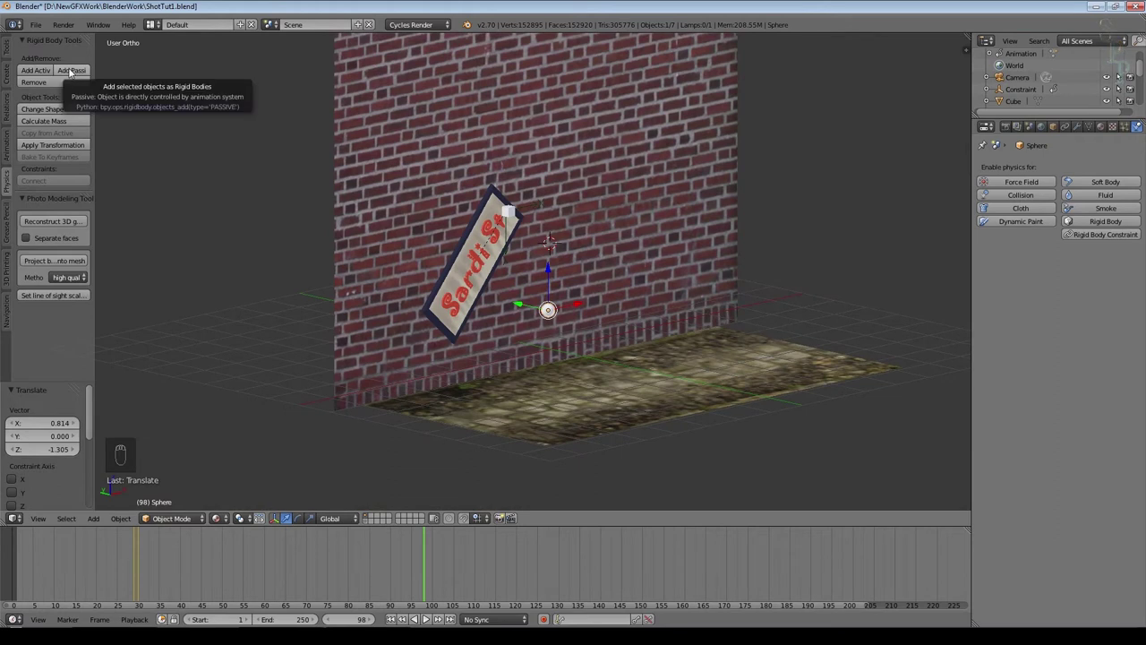
left_click(70, 71)
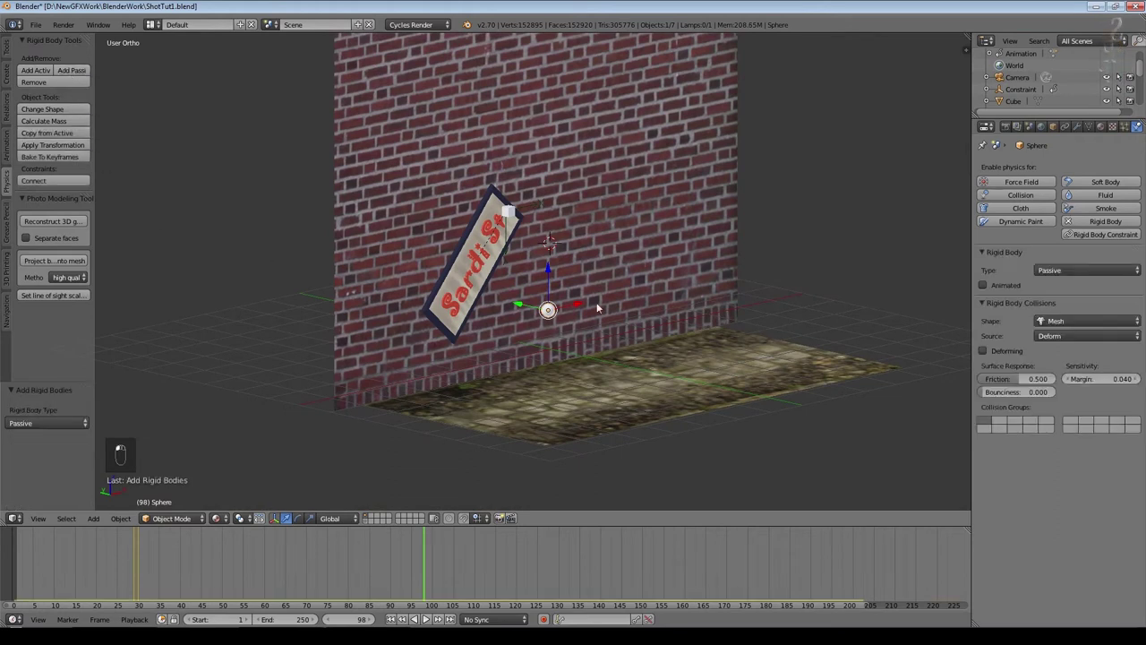
middle_click_drag(466, 339, 546, 351)
left_click_drag(425, 566, 419, 566)
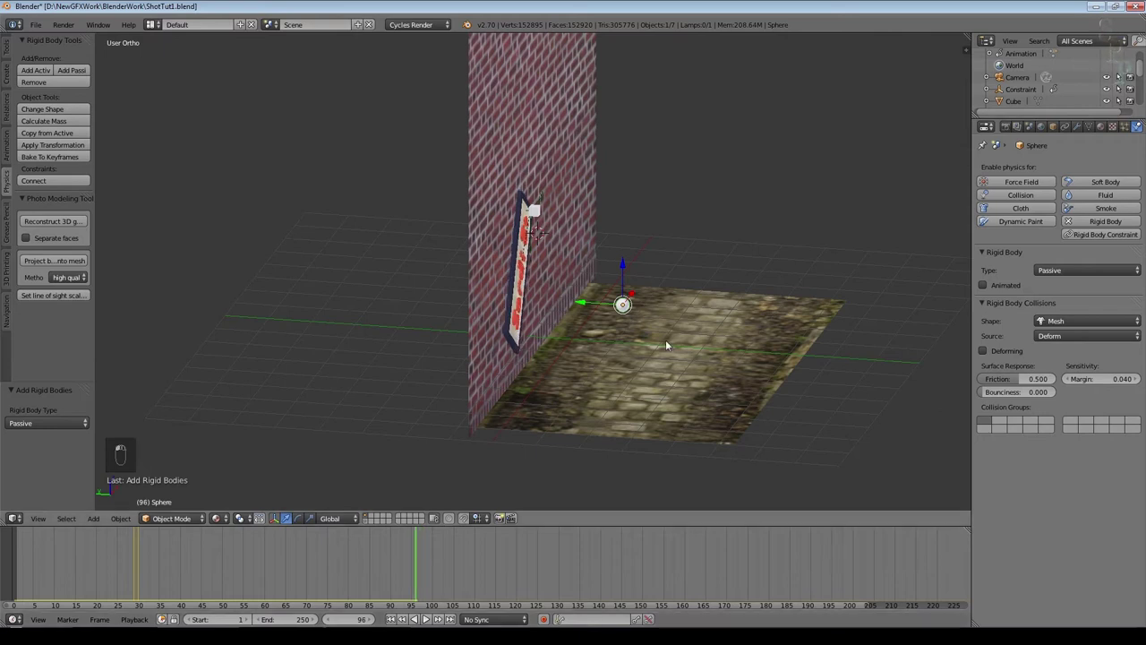
key("i")
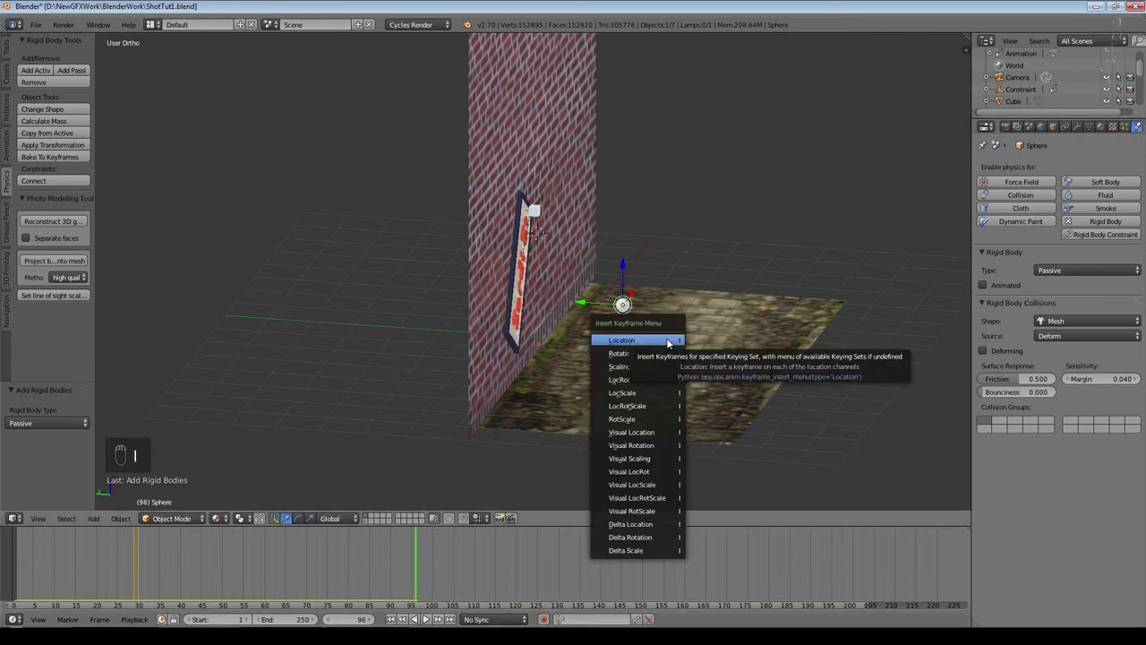
left_click(667, 343)
Step: Apply the sphere's scale and set its rigid body collision shape to Sphere
scroll(587, 346, "up", 6)
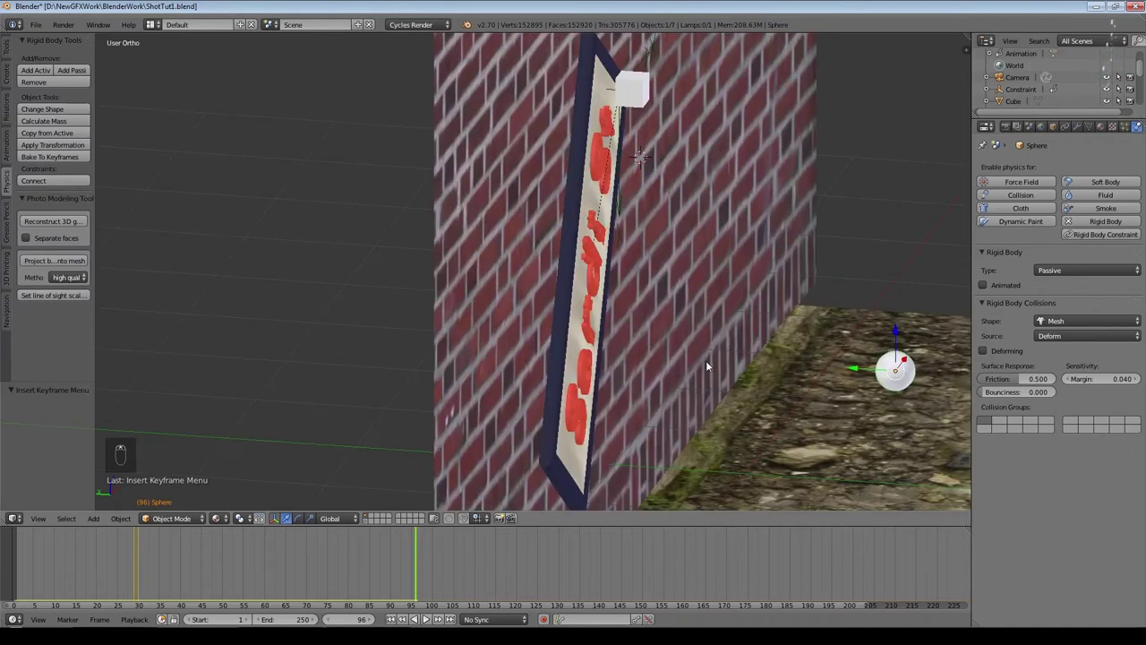
key("ctrl+a")
left_click(678, 389)
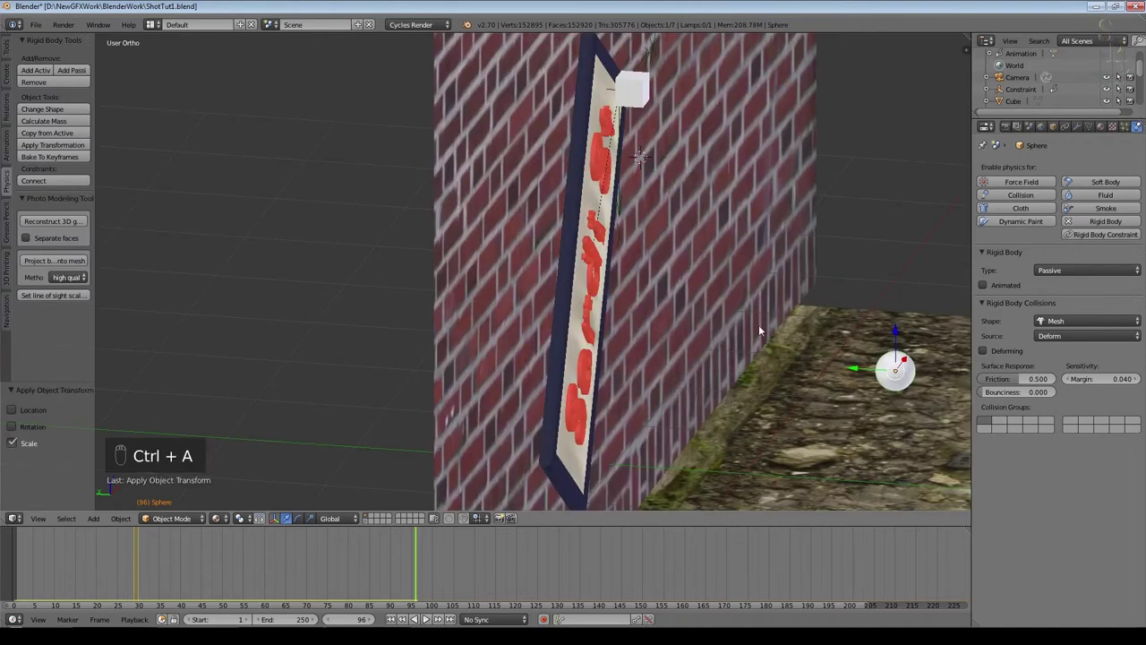
scroll(694, 339, "down", 2)
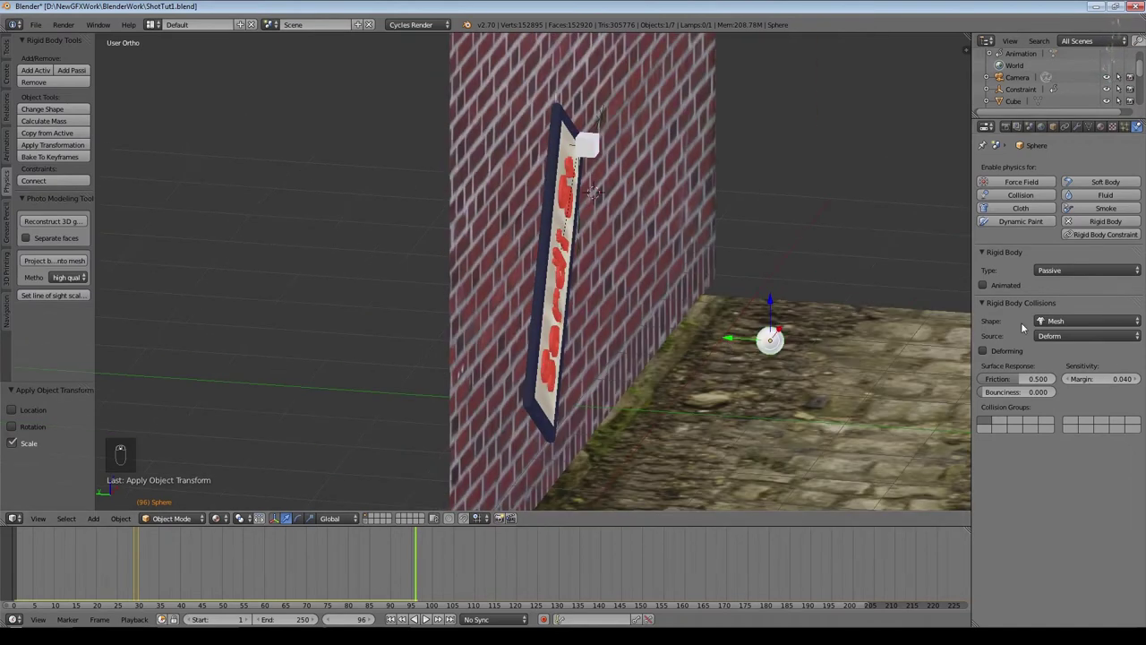
left_click(1075, 321)
left_click(1072, 296)
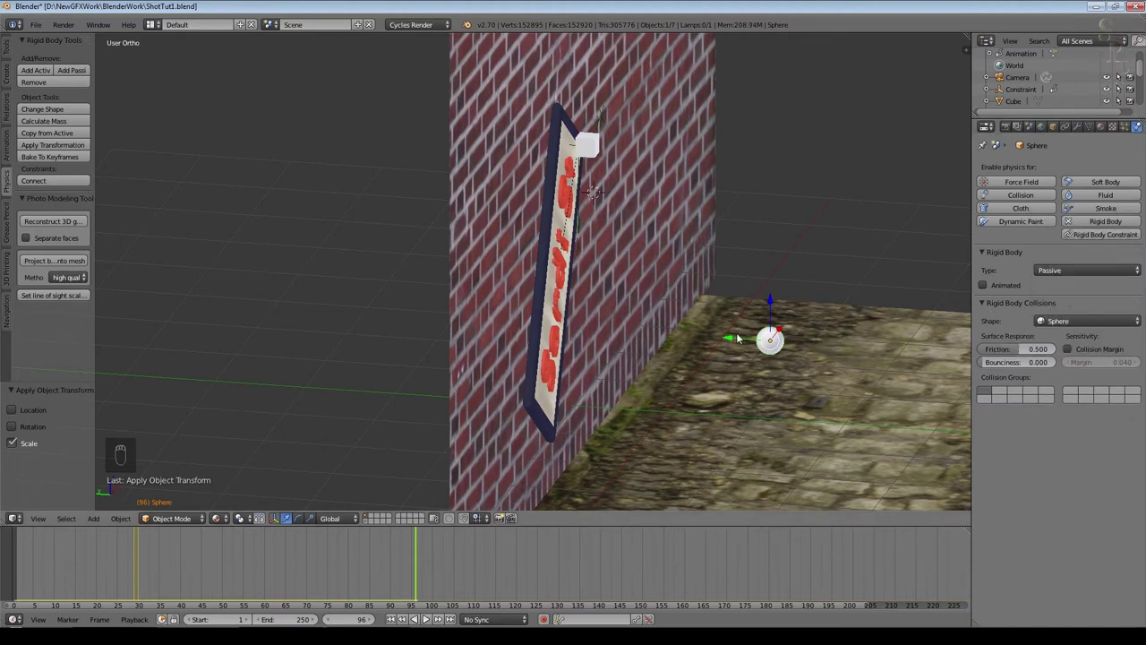
Step: Play the simulation from the first frame, stop it near the impact, and set the current frame to 98
left_click_drag(427, 588, 411, 601)
left_click(392, 620)
left_click(425, 620)
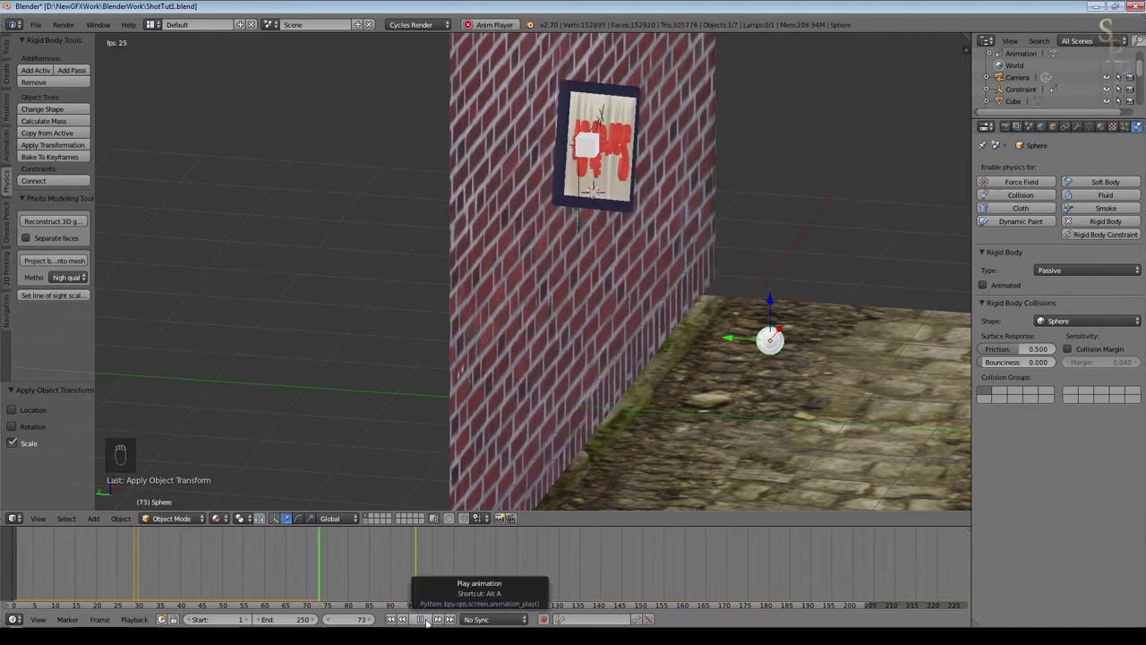
left_click(426, 619)
left_click(331, 619)
left_click(331, 618)
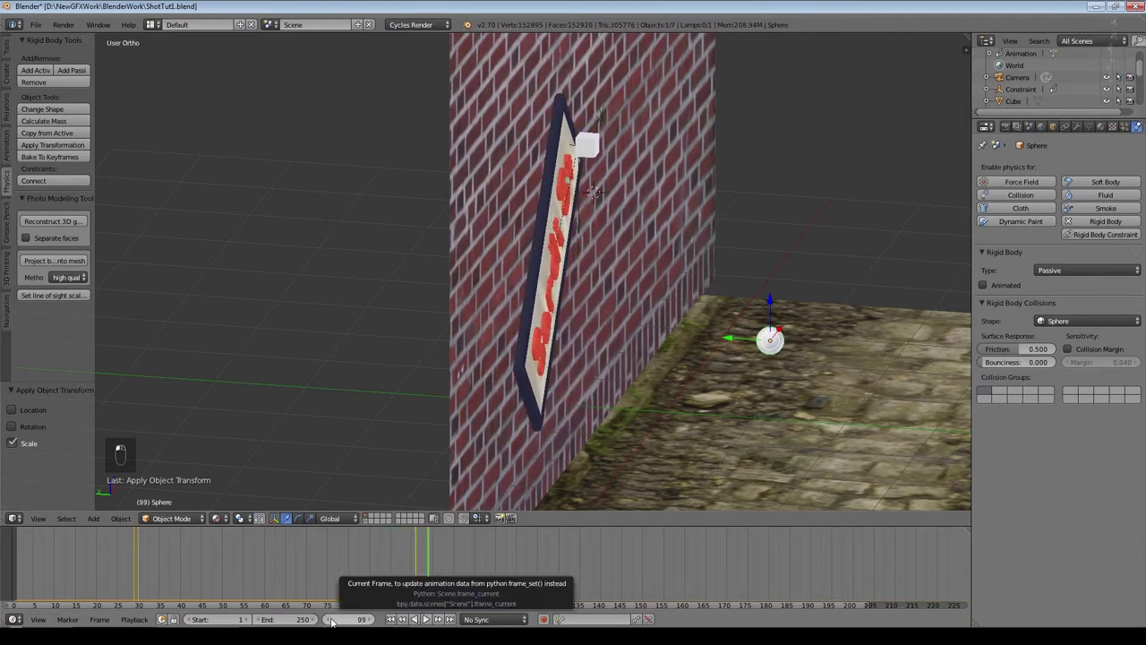
left_click(331, 619)
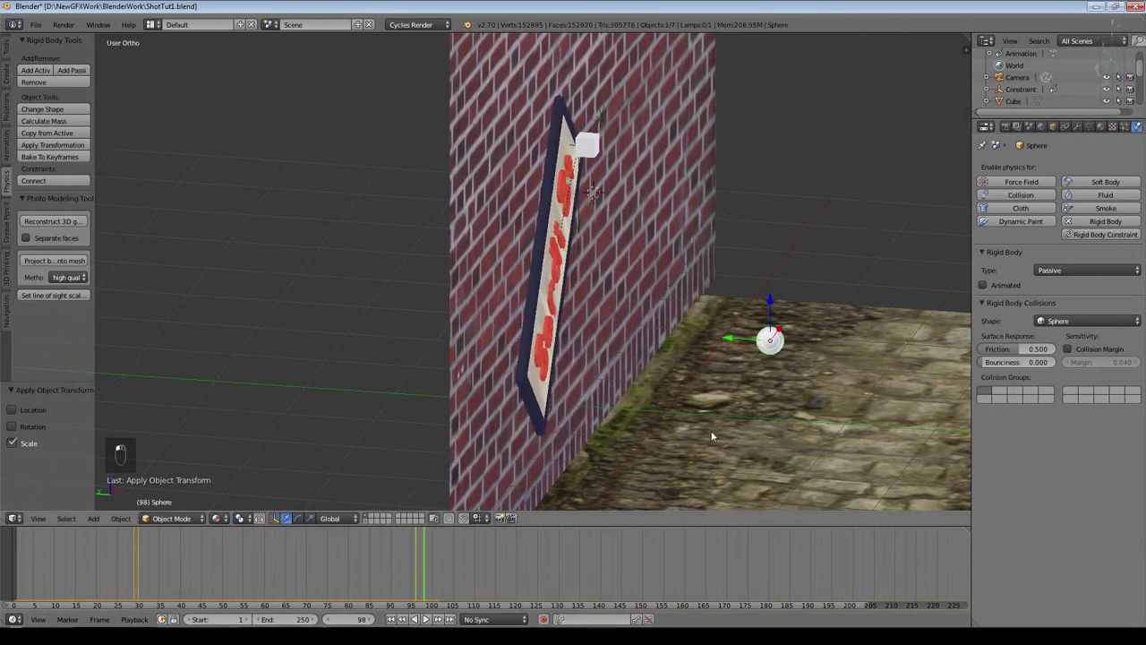
Step: Move the sphere about 2.28 units along Y into the sign and keyframe its location at frame 98
key("KP_0")
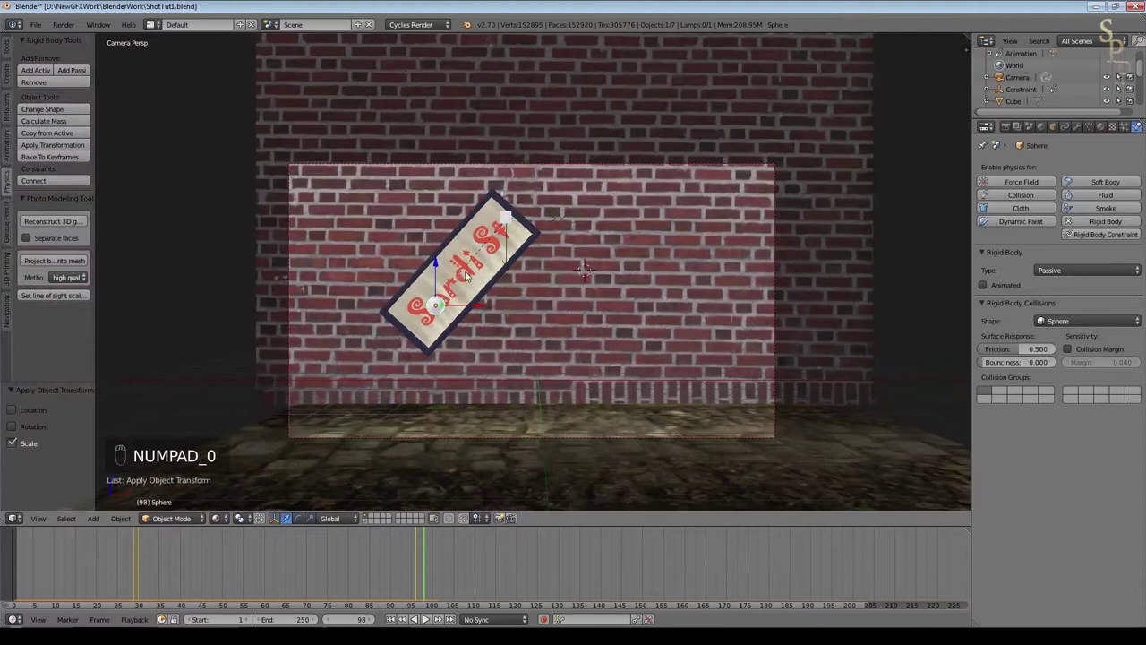
middle_click_drag(417, 394, 714, 356)
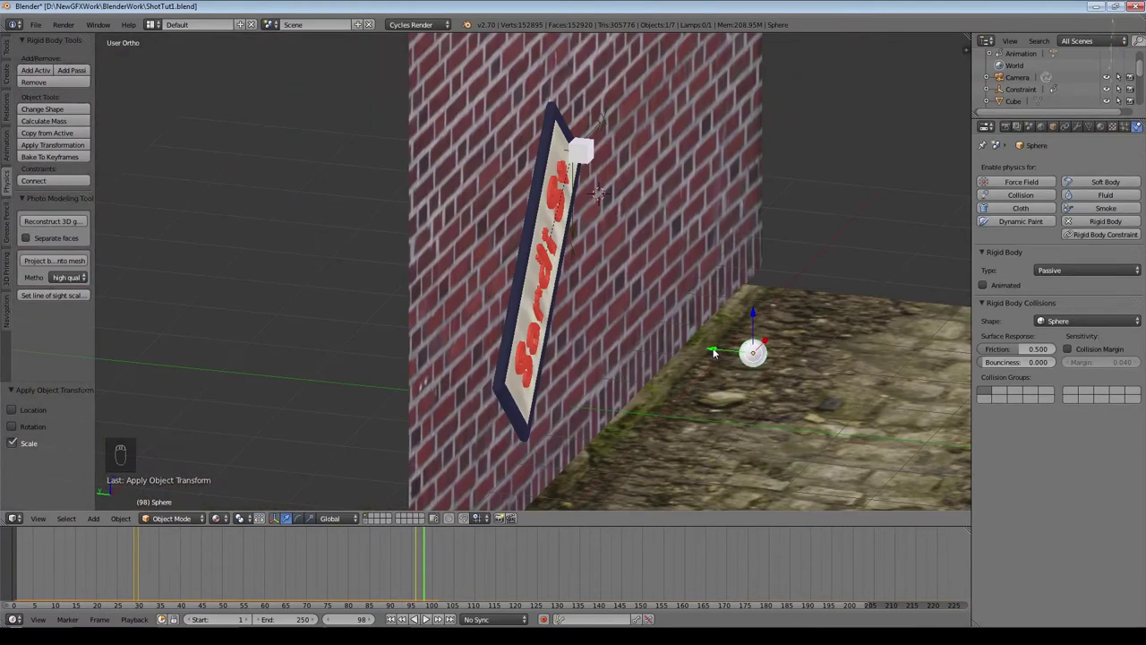
key("g")
key("y")
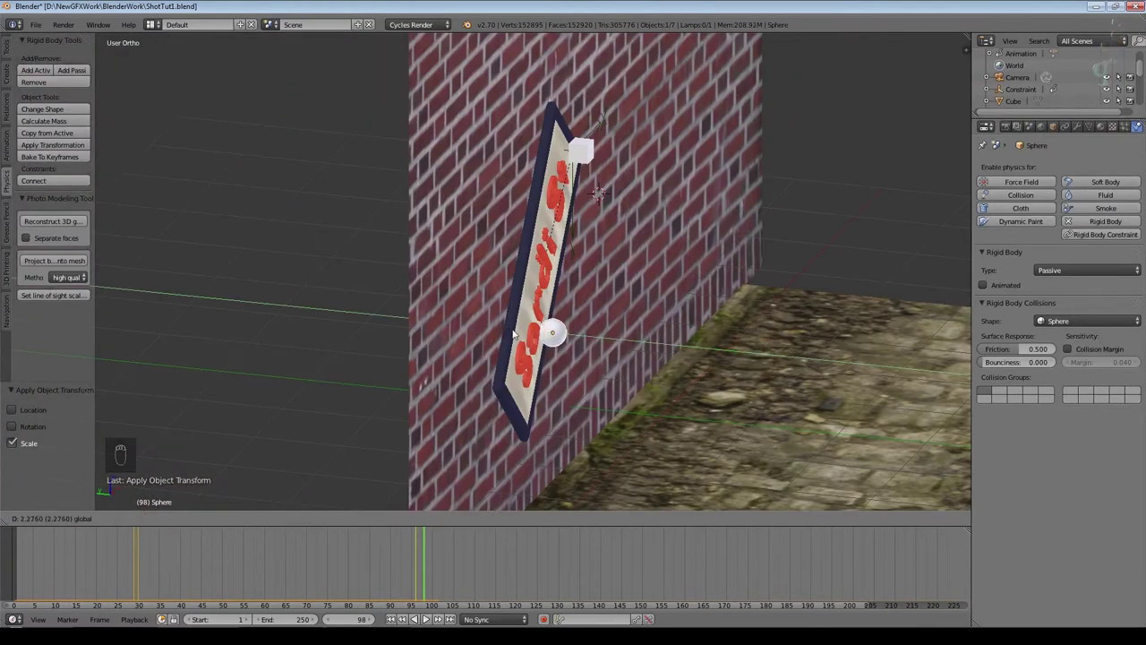
left_click(515, 335)
middle_click_drag(642, 416, 779, 357)
scroll(690, 345, "up", 4)
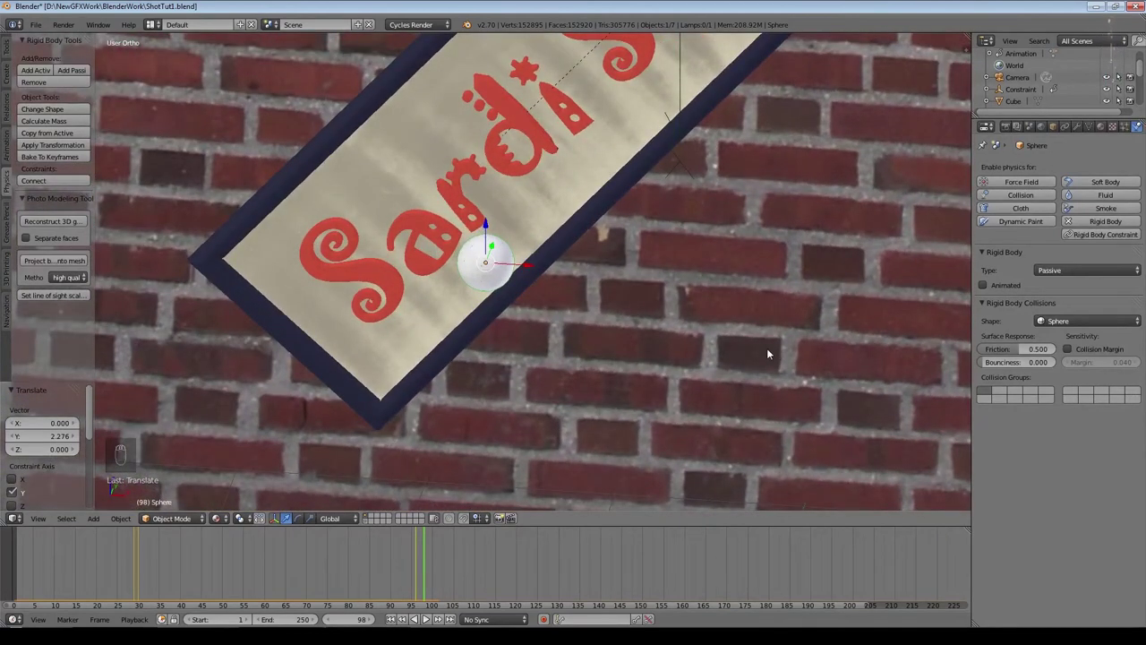
key("i")
left_click(756, 350)
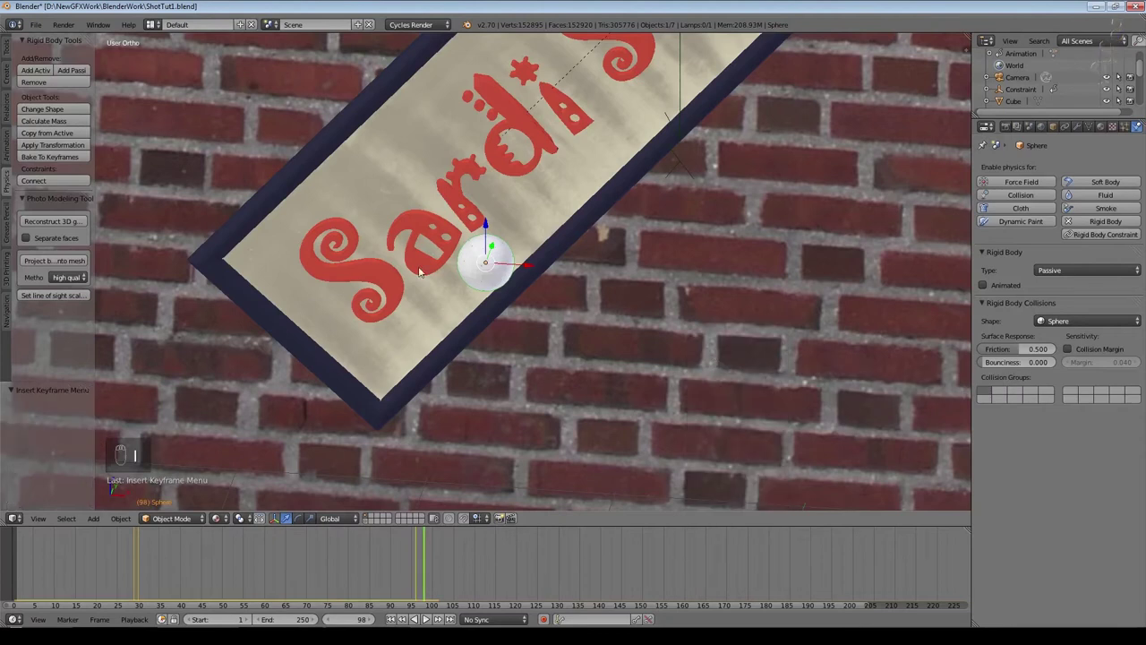
Step: At frame 100, move the sphere about 4.28 units back from the wall along Y and keyframe its location
scroll(645, 414, "down", 6)
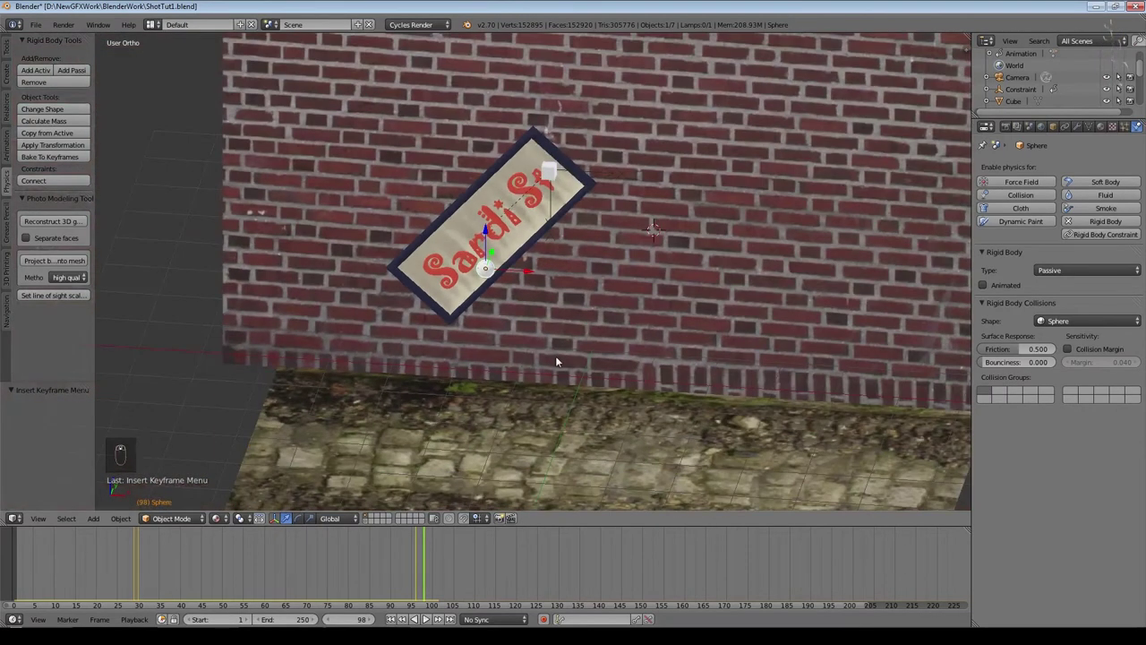
left_click(432, 595)
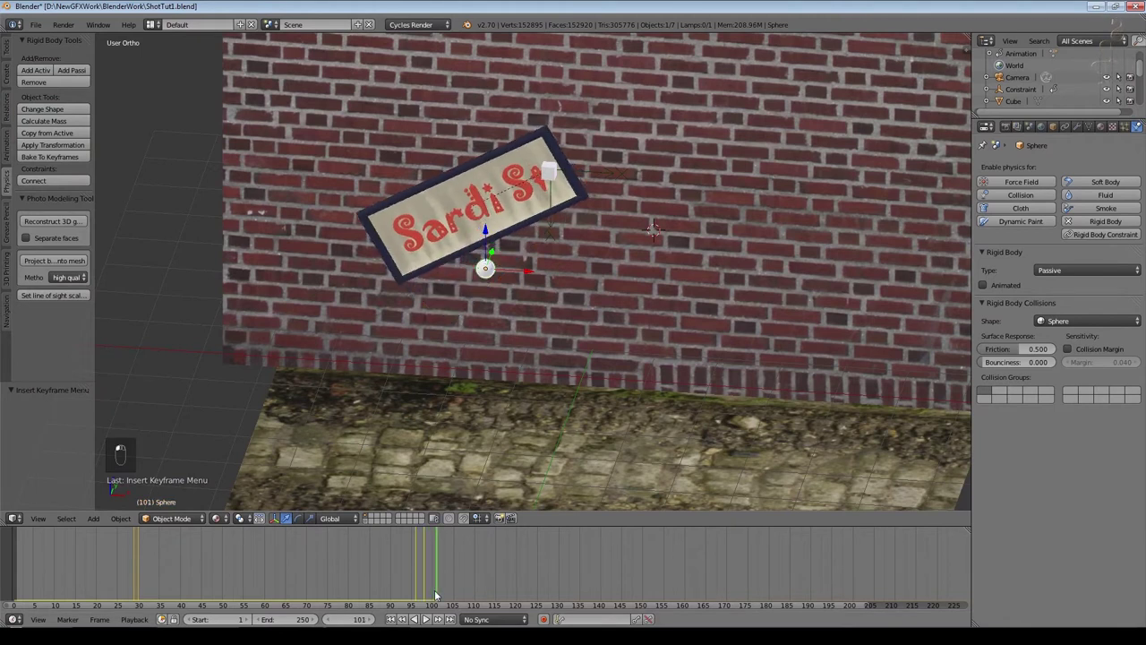
middle_click_drag(546, 394, 670, 355)
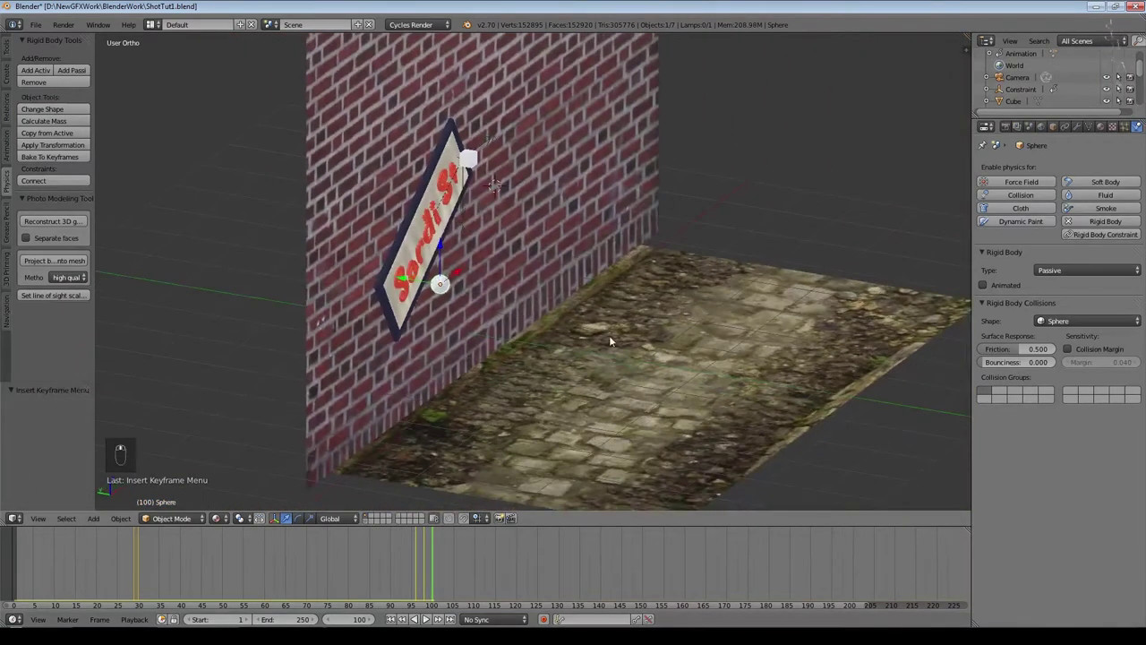
left_click_drag(405, 282, 655, 326)
key("i")
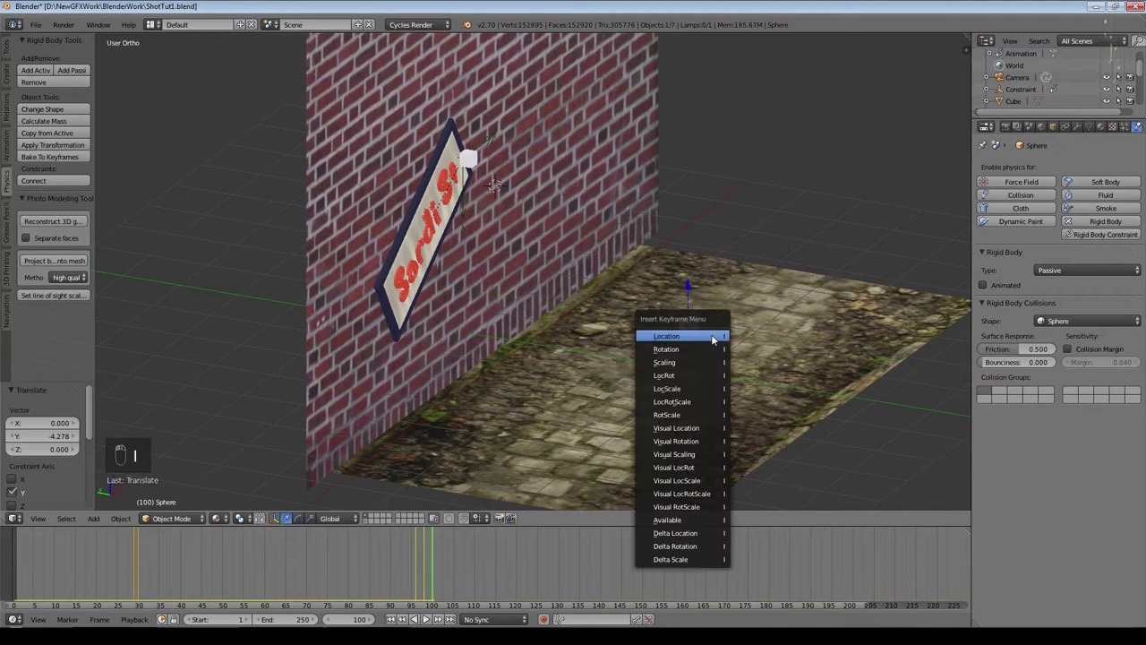
left_click(714, 337)
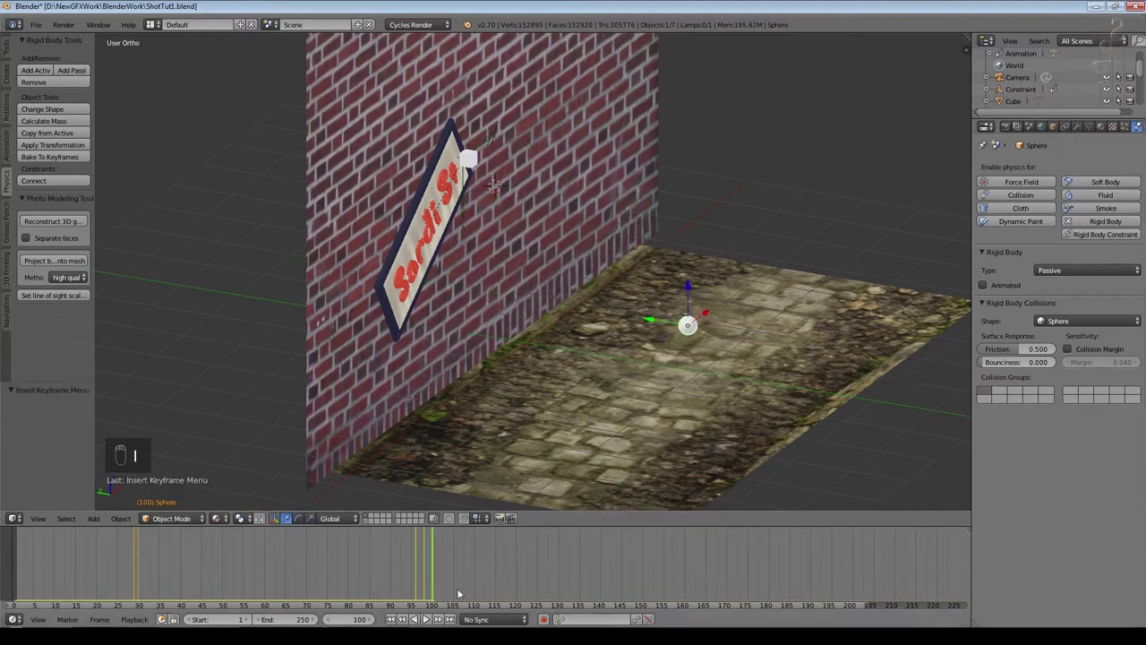
Step: Replay the simulation from the first frame and examine the sign's impact and fall, including through the camera
left_click(390, 619)
left_click(426, 619)
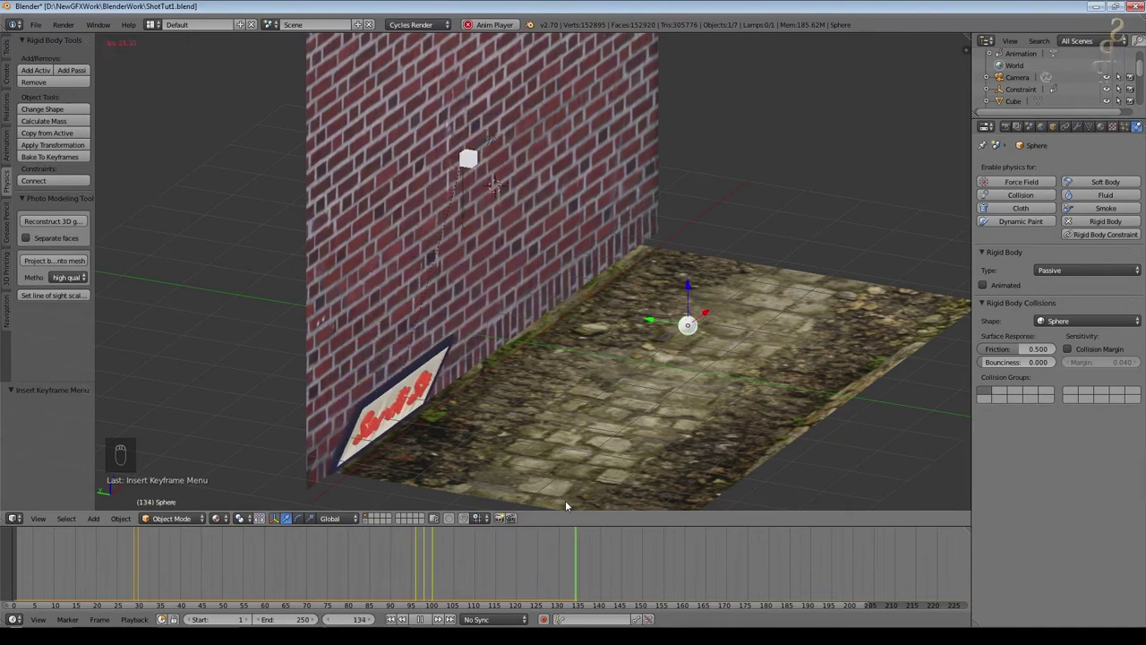
left_click(420, 619)
left_click(390, 619)
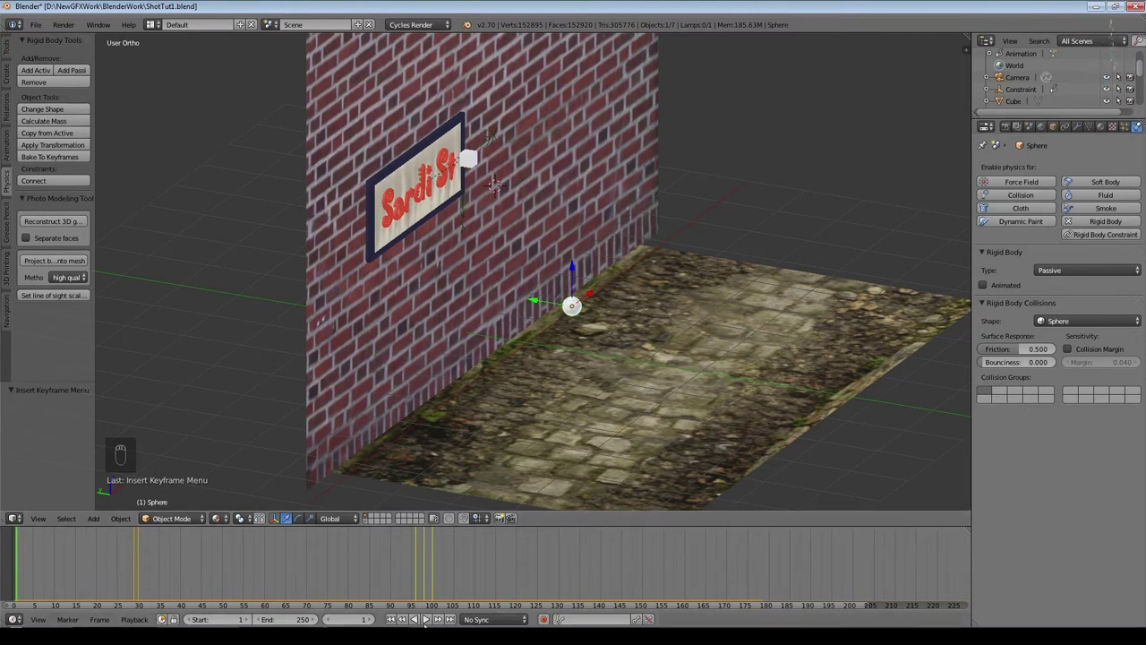
key("alt+a")
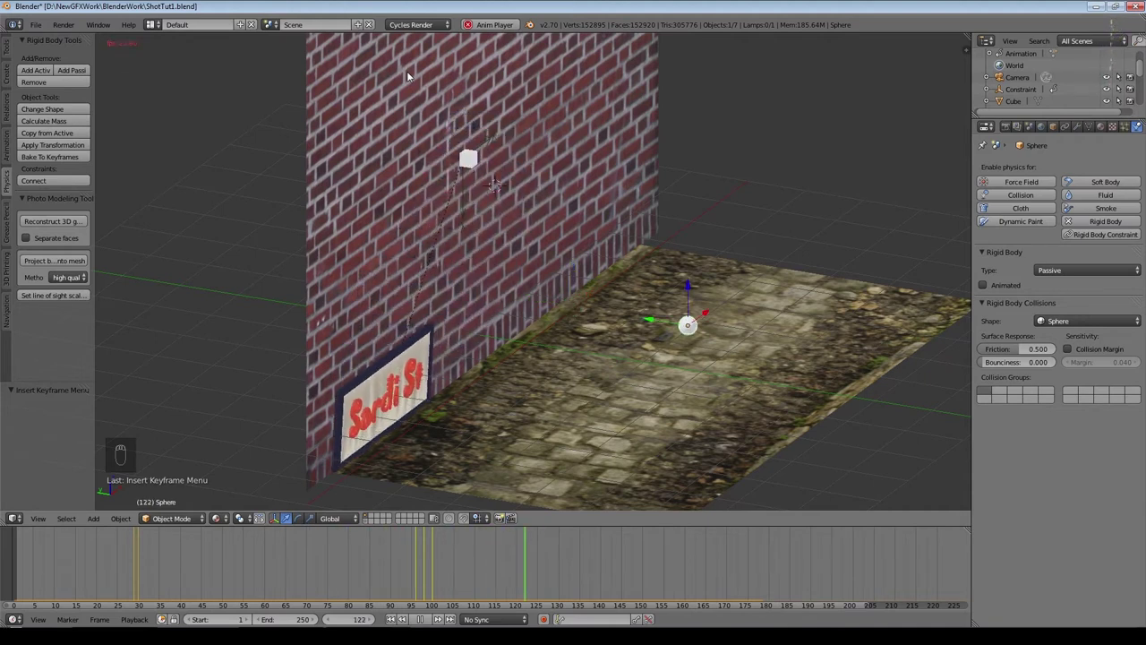
key("KP_0")
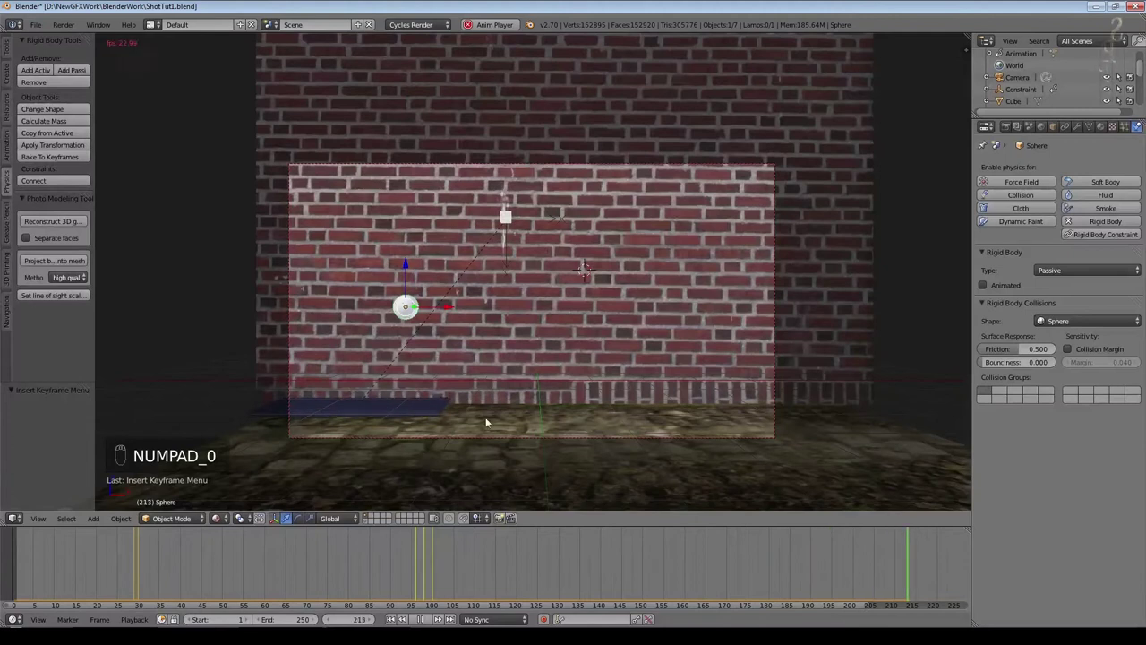
Step: Stop playback and set the animation's end frame to 150
left_click(421, 619)
left_click(287, 620)
type("150")
key("Return")
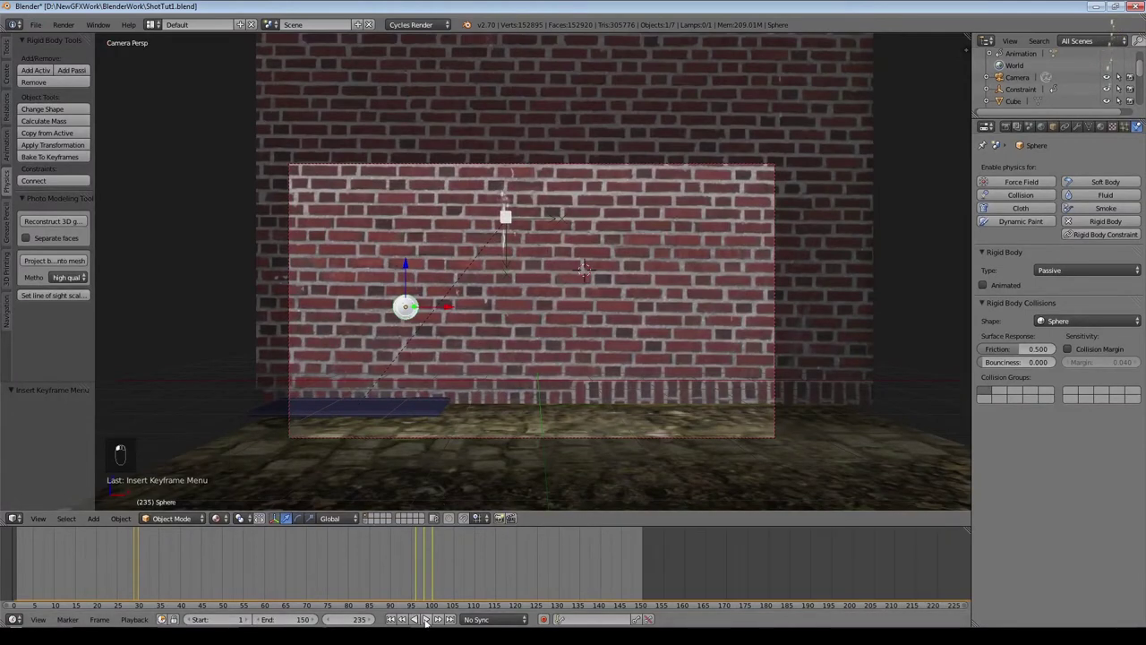
Step: Play the shortened animation through the camera, stop around frame 29, and view the scene from an angle
left_click(423, 620)
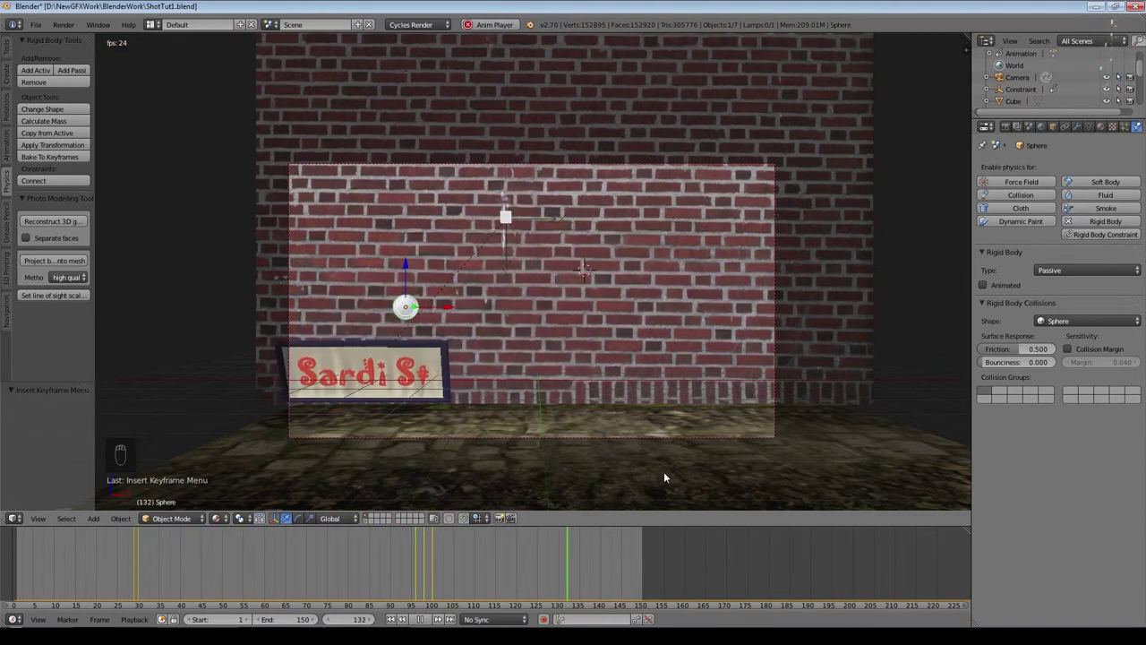
key("alt+a")
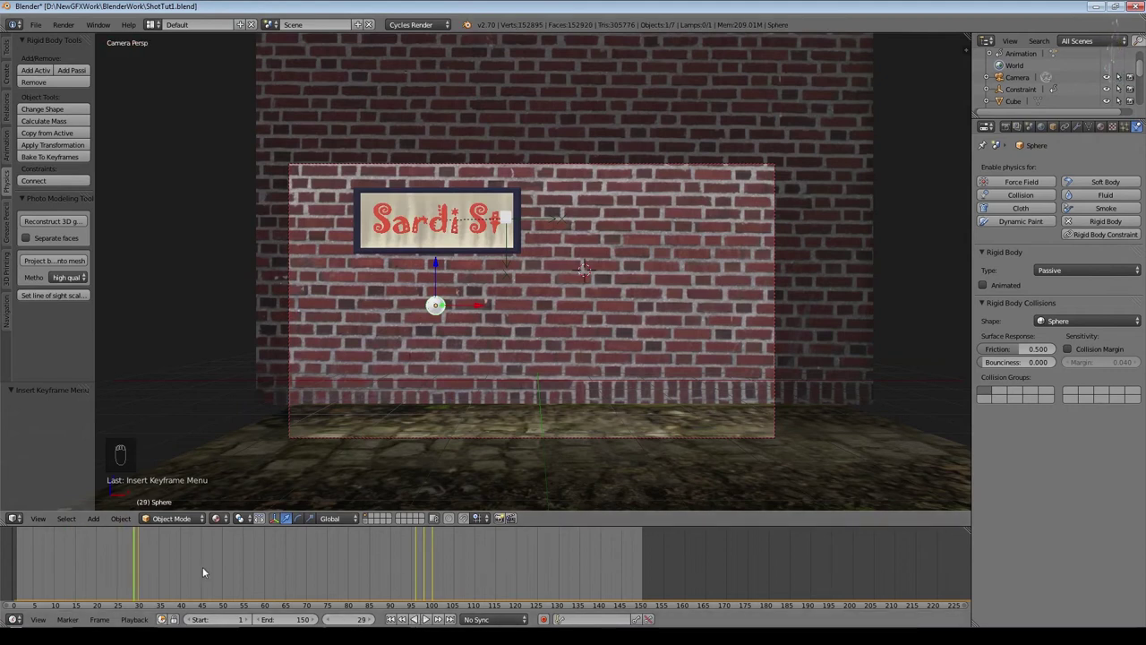
key("KP_5")
middle_click_drag(566, 394, 582, 404)
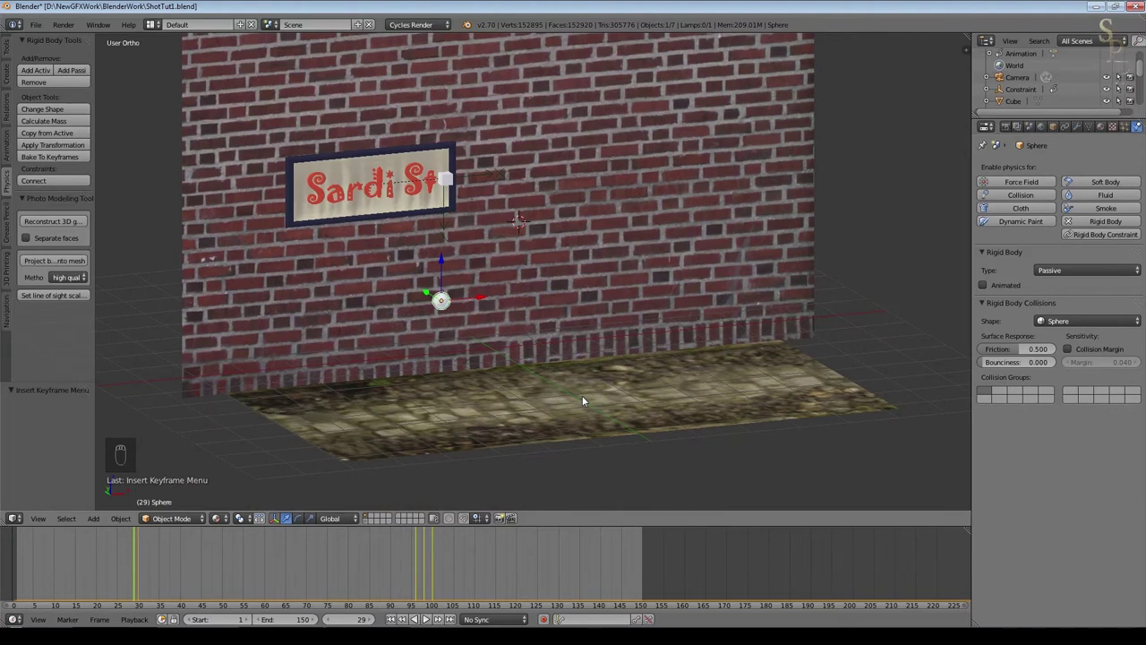
Step: Select the small cube, the constraint empties and the sphere together and move them to a hidden layer
right_click(450, 182)
right_click(450, 230, "shift")
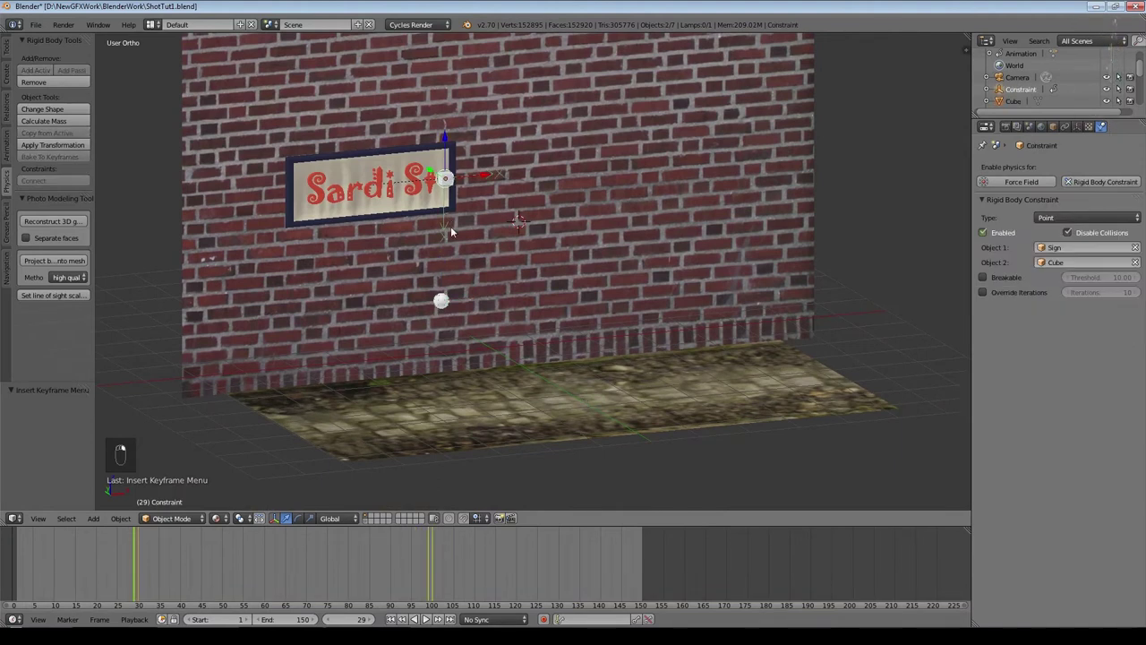
right_click(441, 301, "shift")
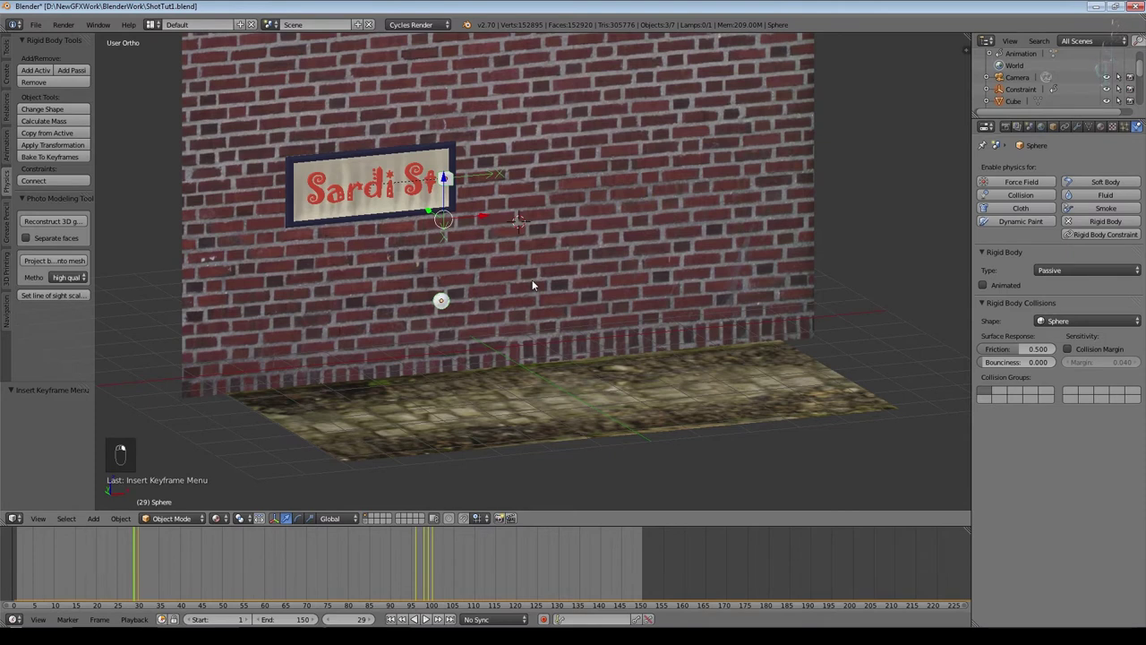
key("m")
left_click(638, 306)
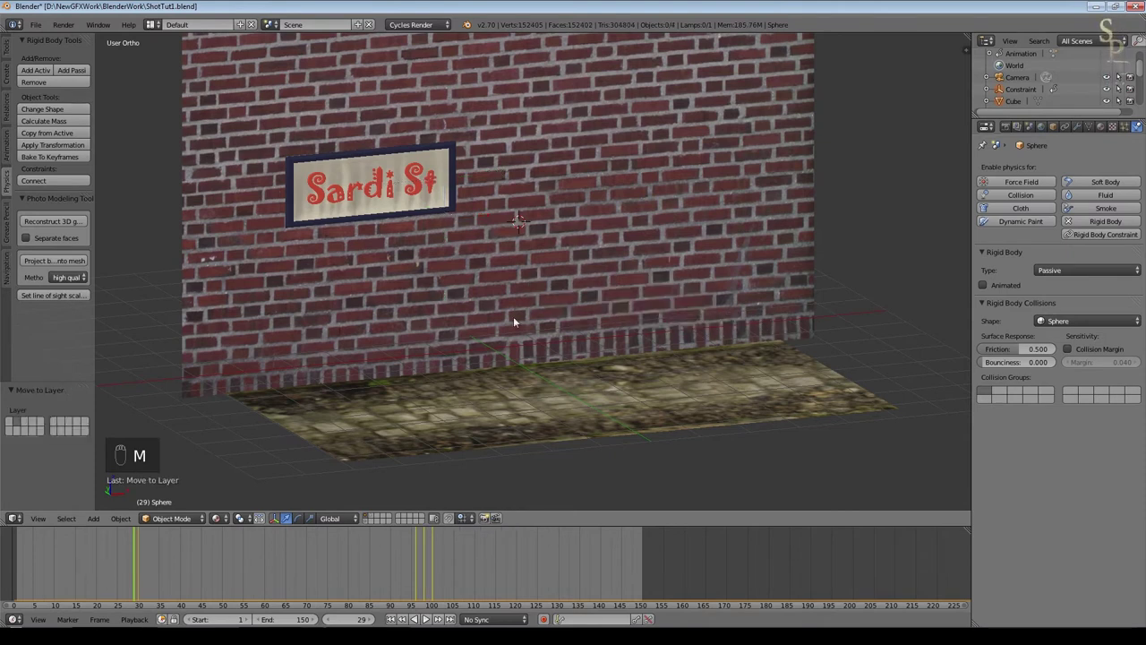
Step: Replay the simulation from the first frame, check it from an angle and through the camera, and return to frame 1
key("alt+a")
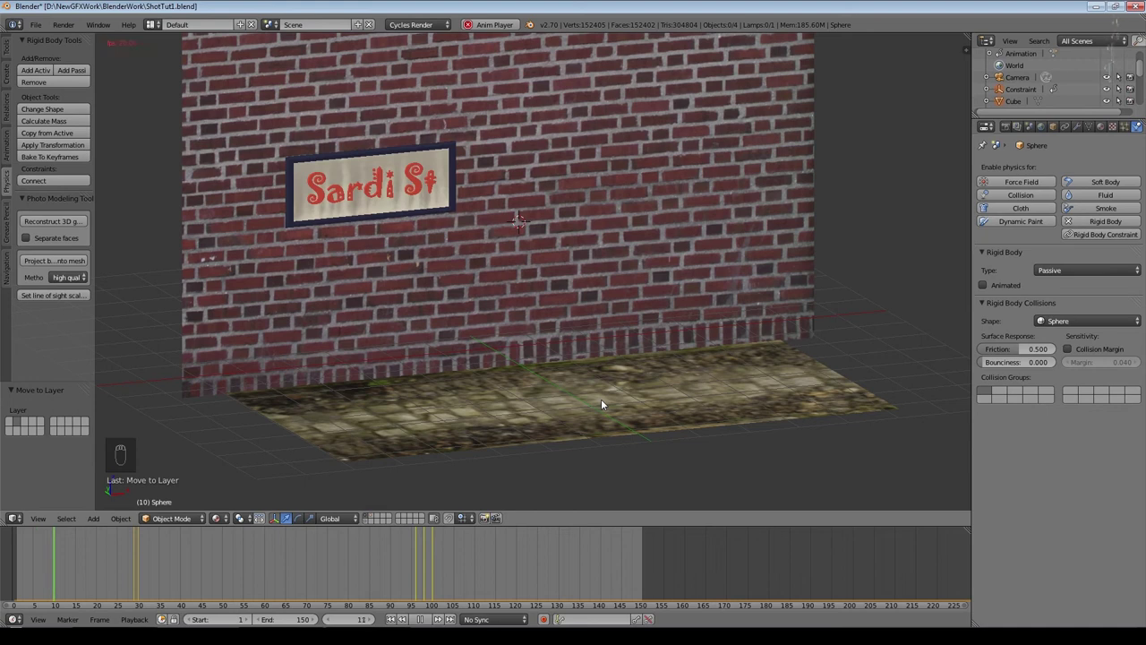
left_click(422, 619)
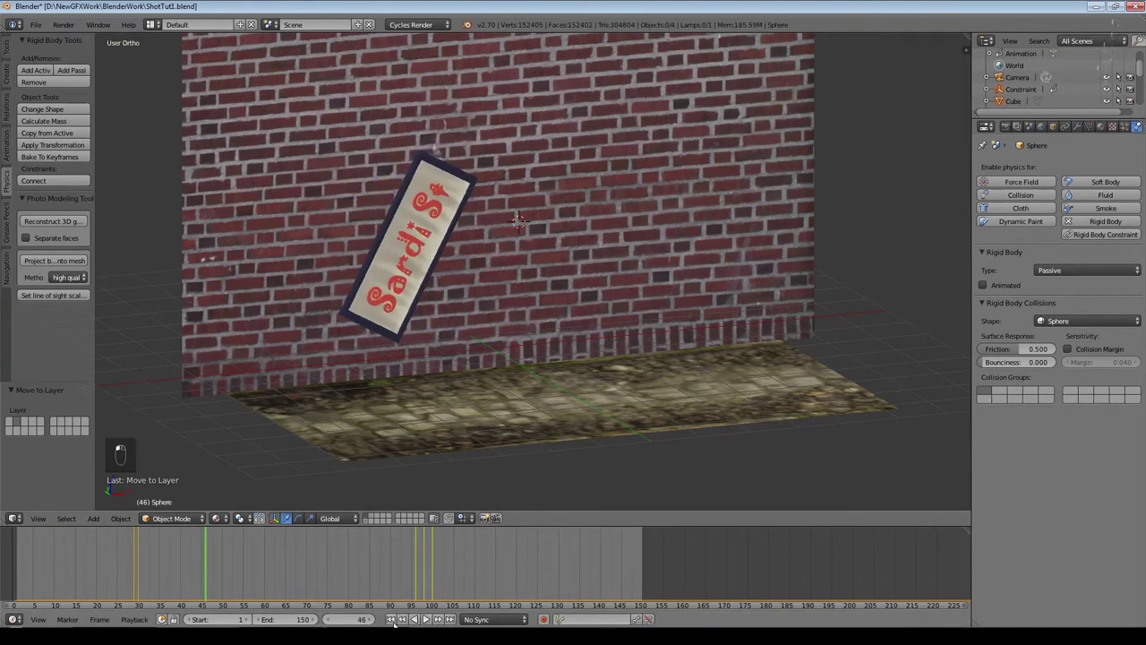
left_click(391, 618)
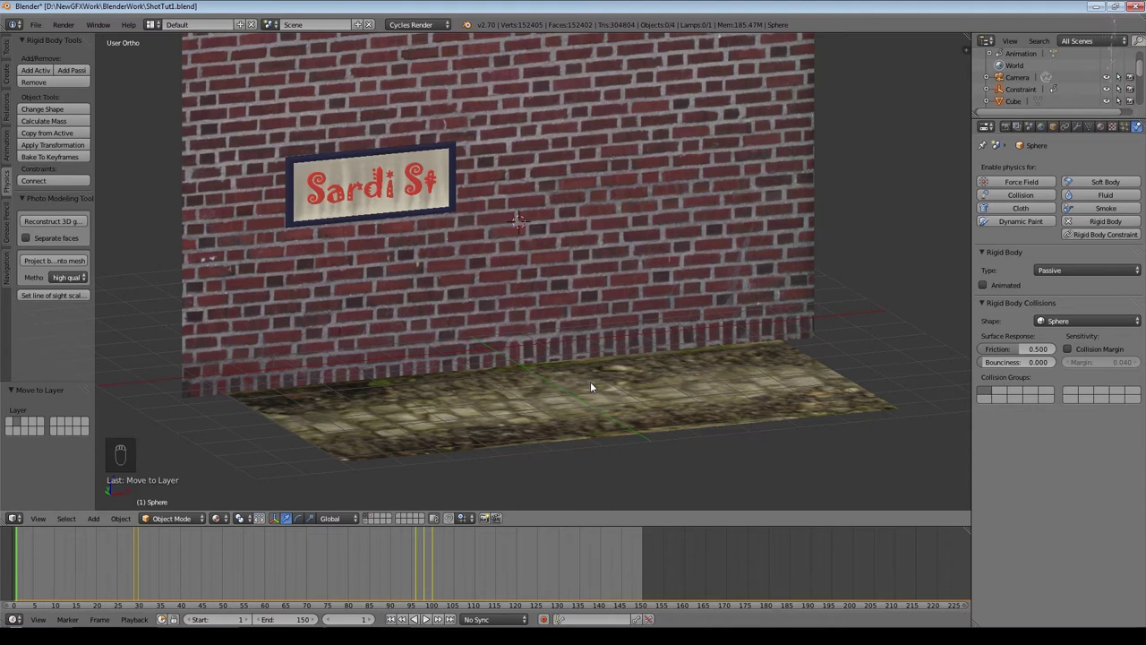
left_click(427, 619)
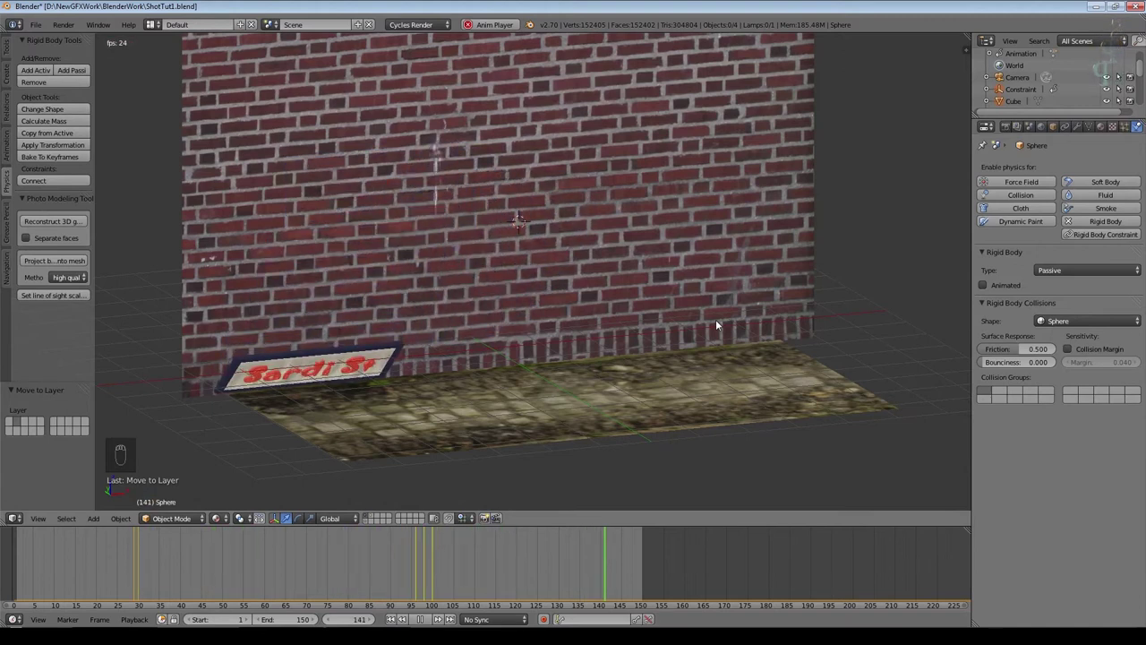
key("KP_0")
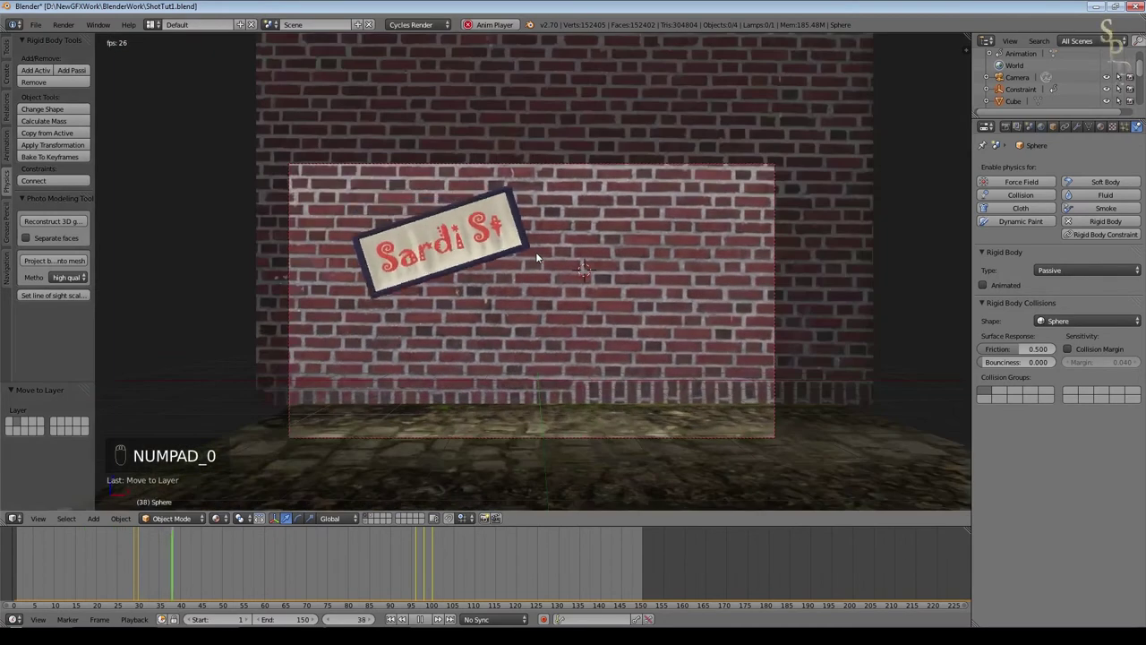
left_click(418, 621)
key("shift+Left")
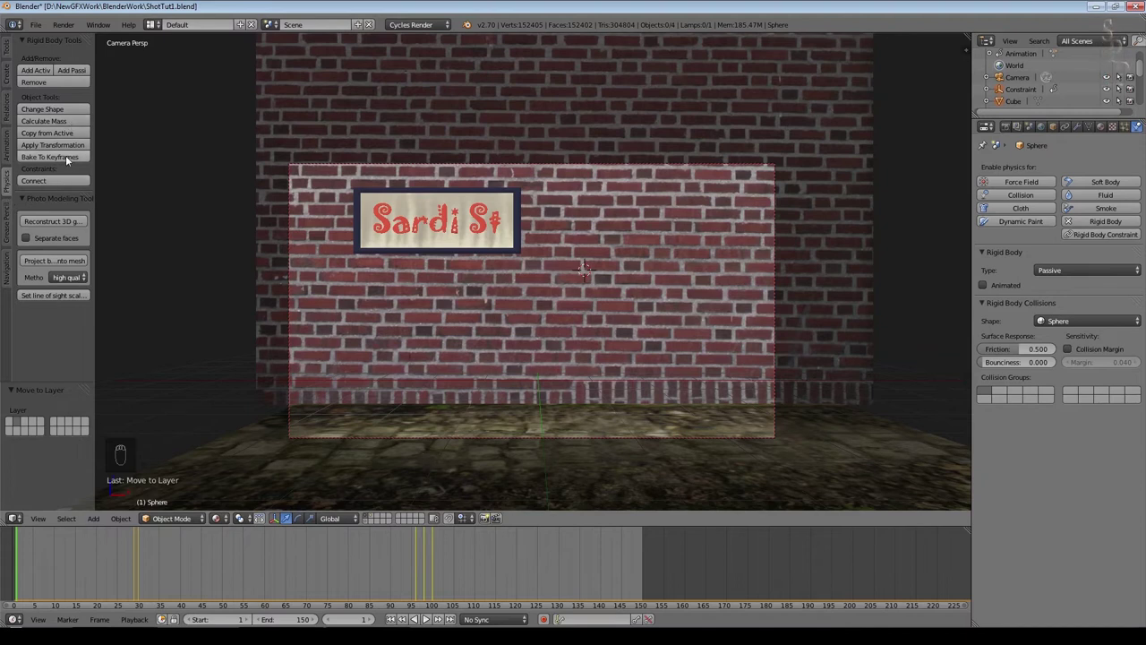
Step: Bake the sign's rigid body motion to keyframes from frame 1 to 150 with a frame step of 1
right_click(436, 244)
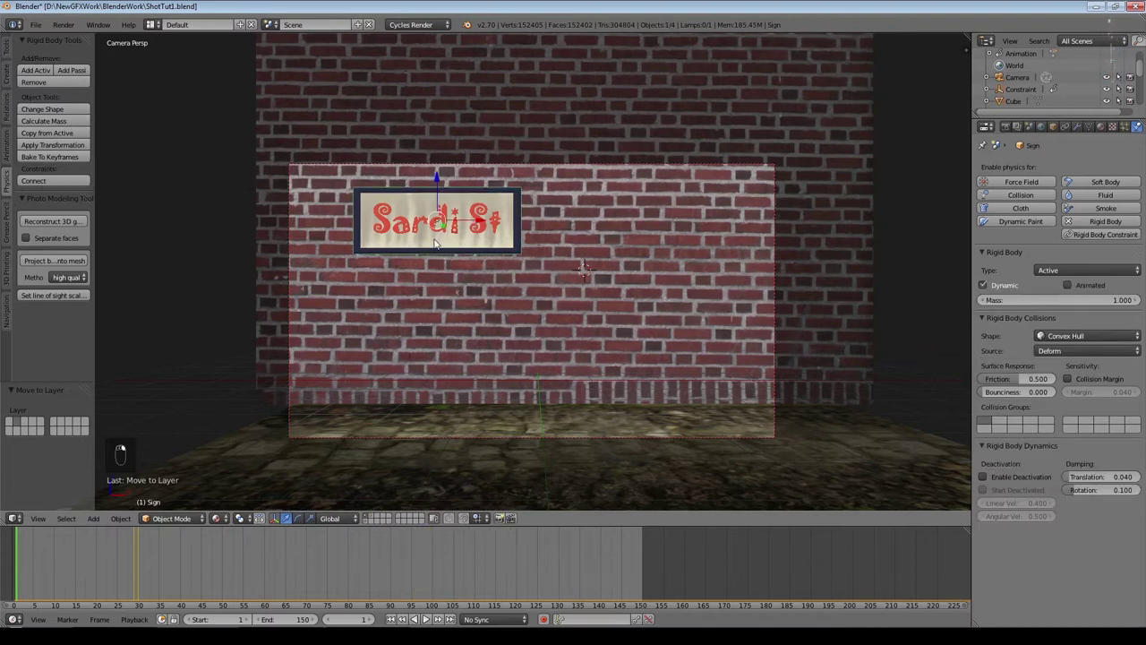
left_click(39, 158)
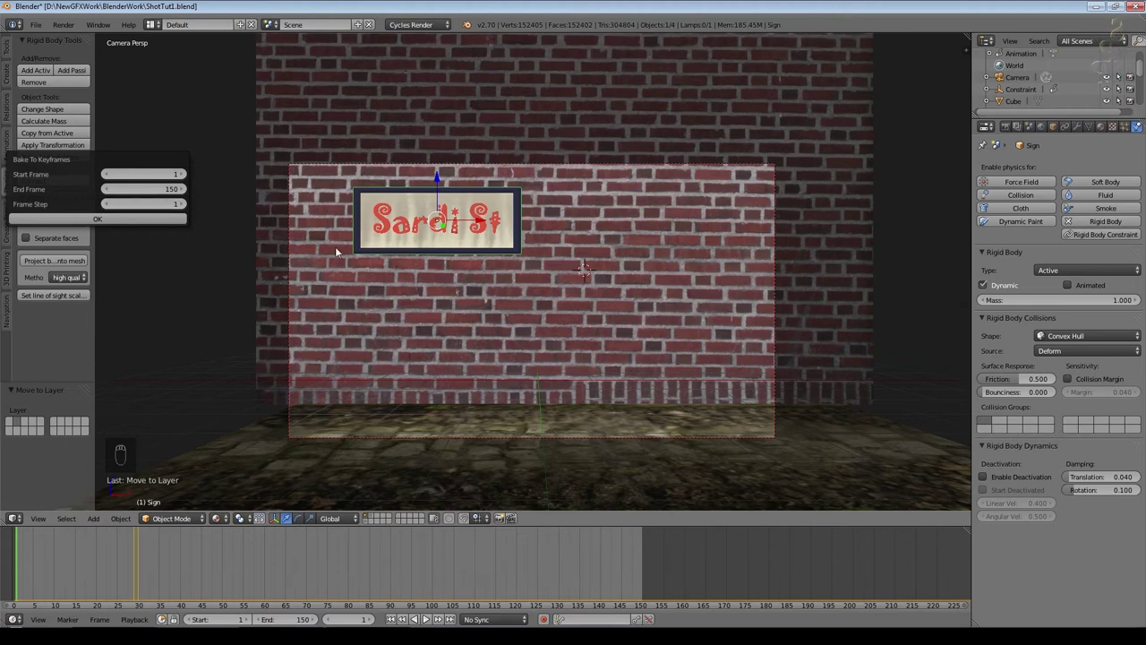
Step: Confirm the keyframe bake of the sign's rigid body motion for frames 1 to 150
left_click(98, 222)
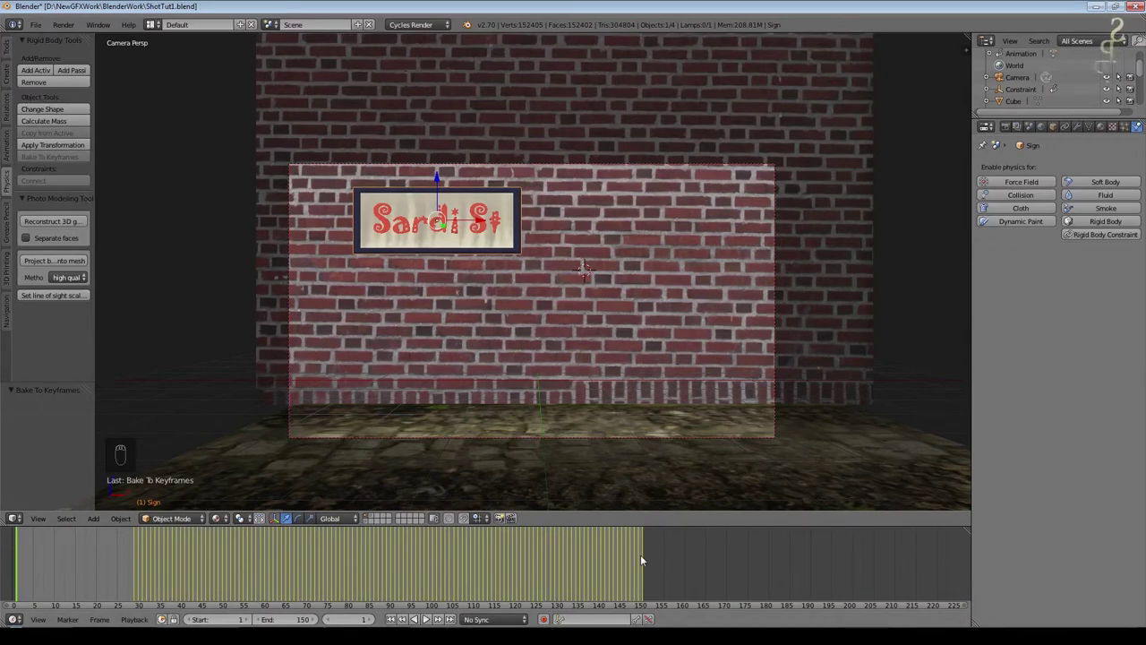
scroll(263, 245, "up", 4)
scroll(263, 245, "down", 5)
scroll(251, 240, "up", 2)
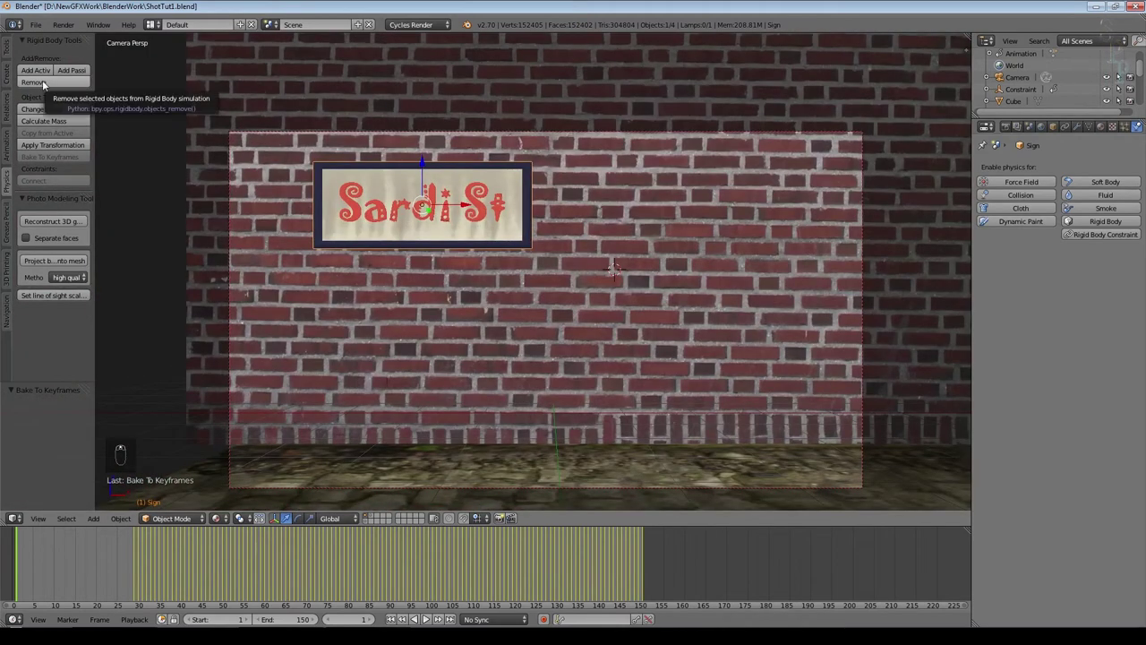
Step: Play the baked animation from an angle, return to frame 1 and save the file
middle_click_drag(436, 255, 498, 298)
left_click(425, 619)
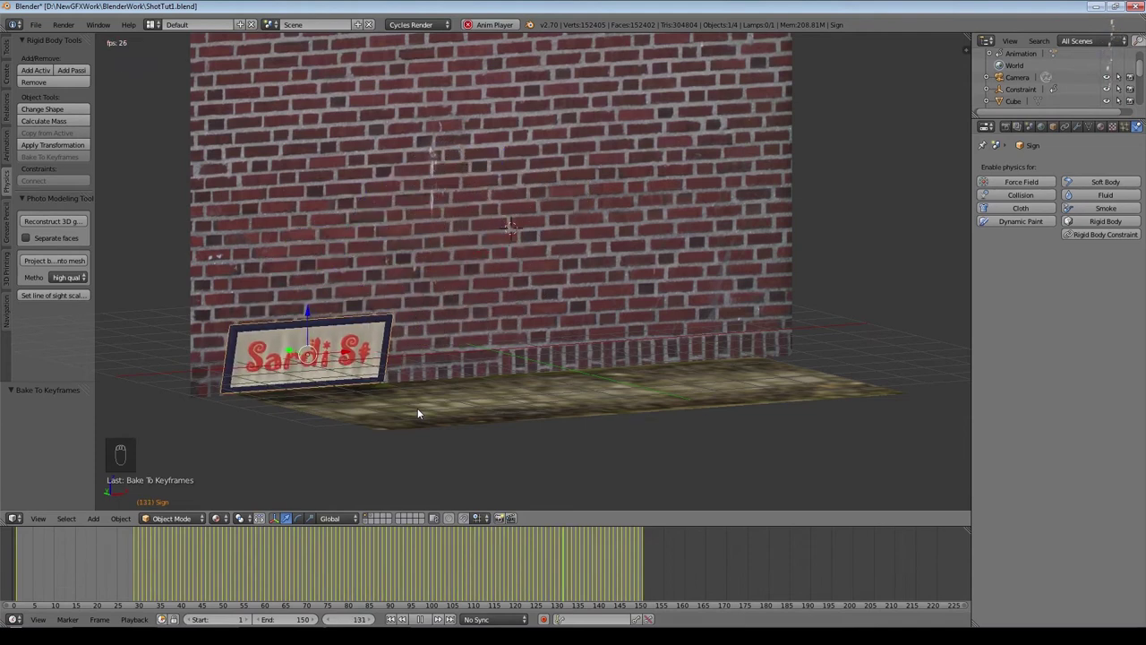
left_click(419, 622)
left_click(392, 621)
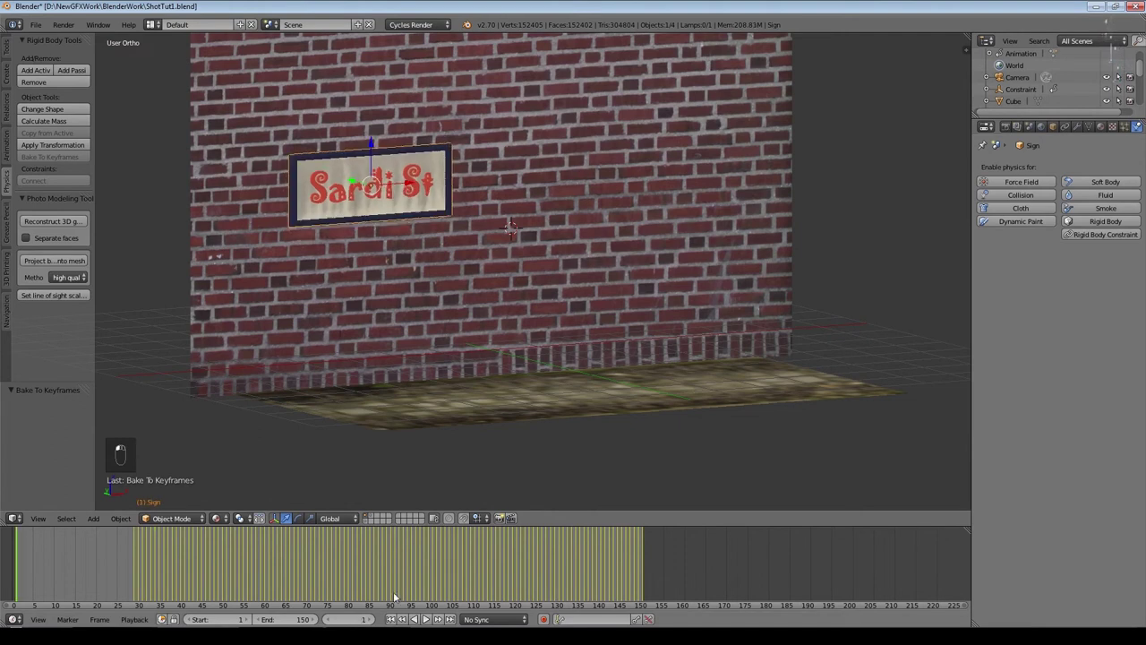
left_click(36, 24)
left_click(79, 126)
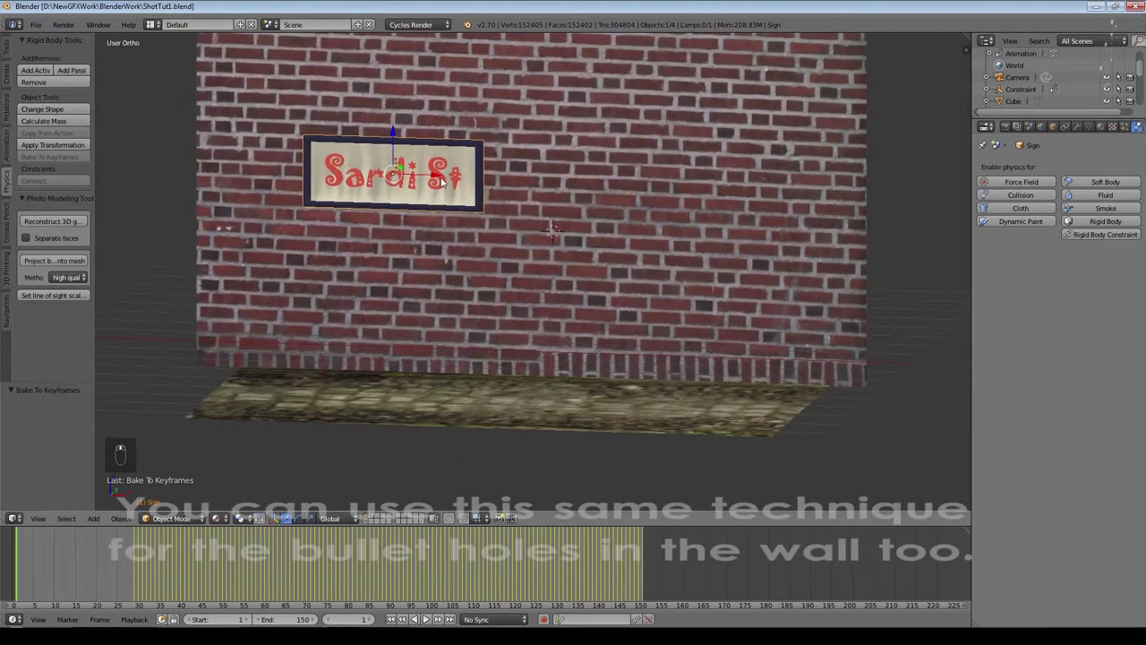
Step: Select the brick wall together with the cobbled street and hide both
key("KP_0")
key("KP_0")
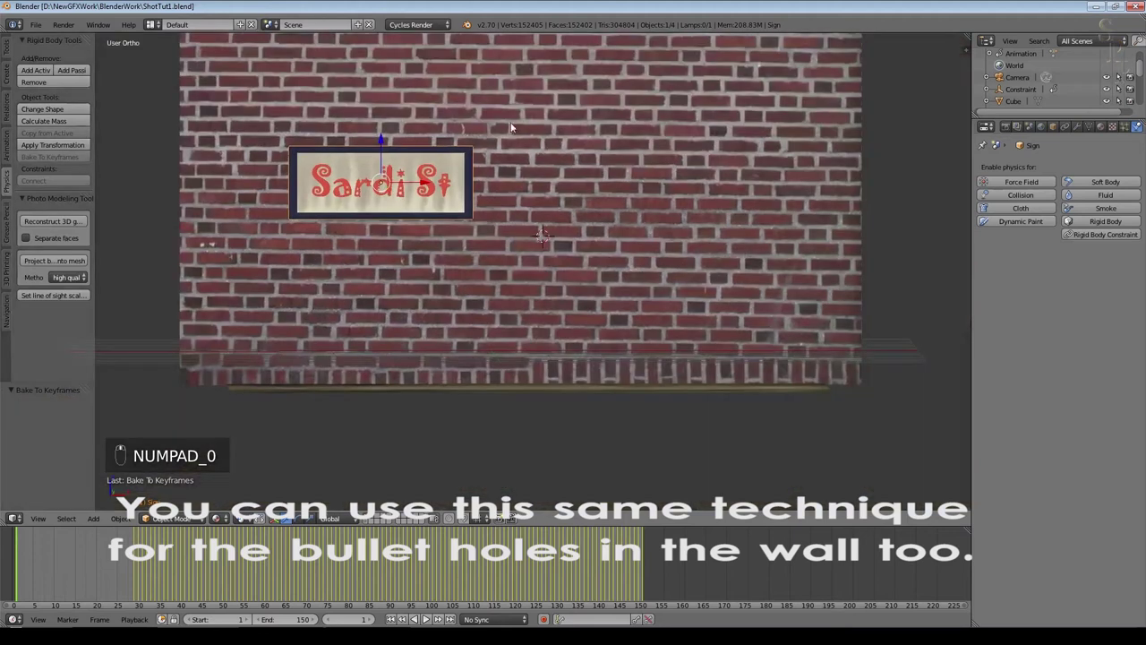
middle_click_drag(531, 125, 601, 236, "shift")
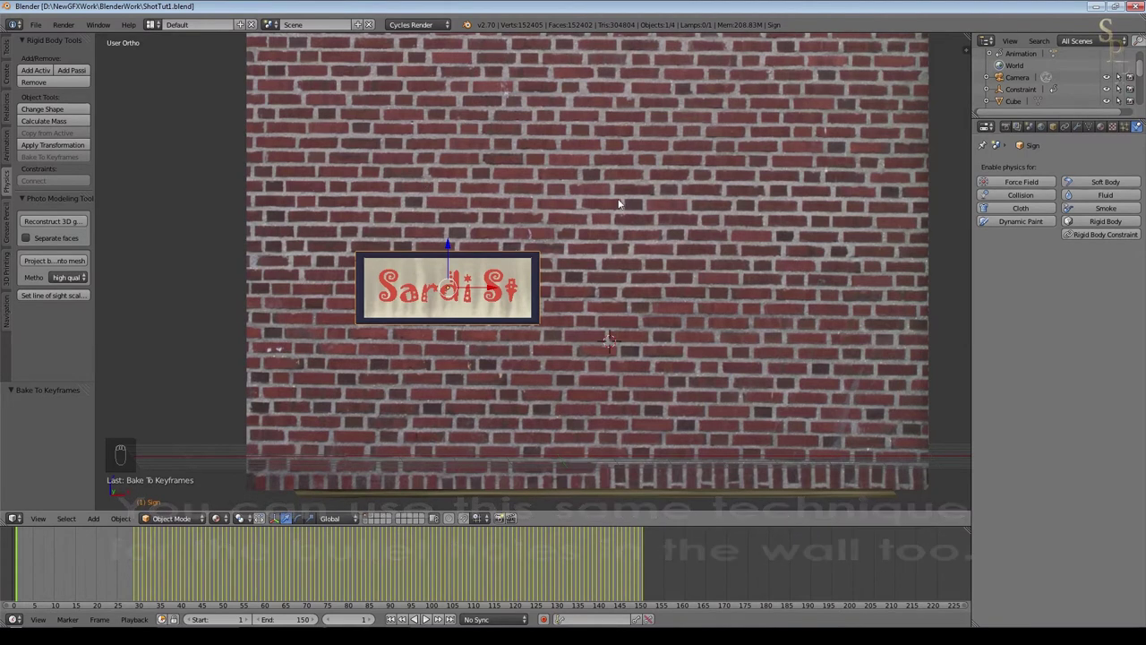
right_click(590, 293)
scroll(528, 338, "down", 2)
middle_click_drag(508, 343, 514, 380)
right_click(522, 422, "shift")
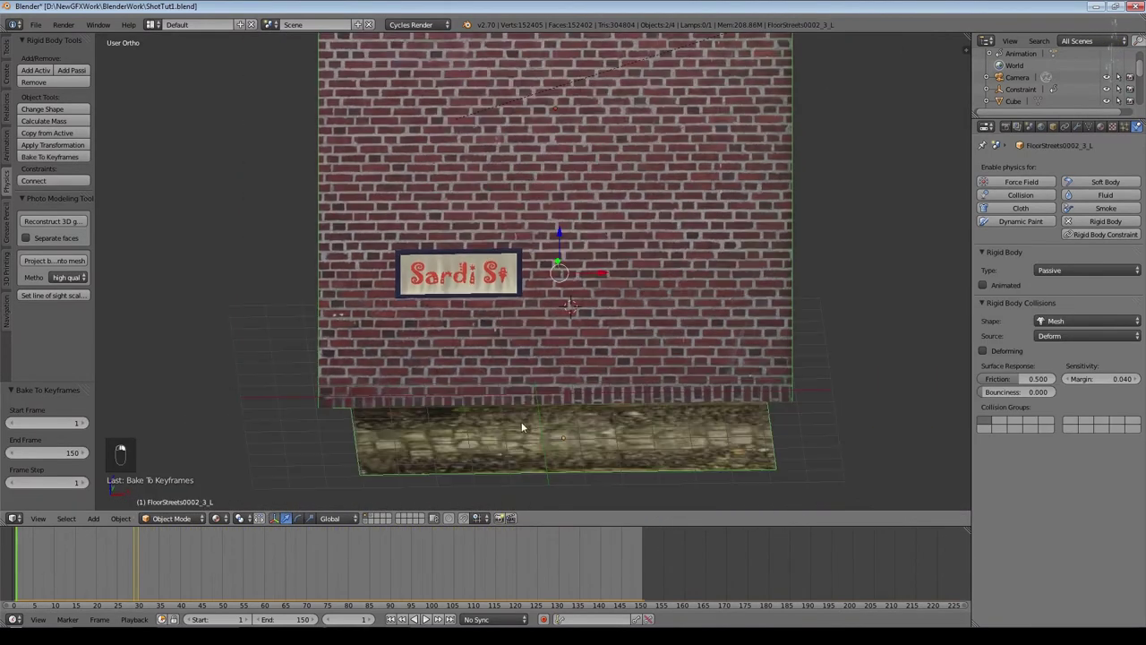
key("h")
scroll(618, 323, "up", 4)
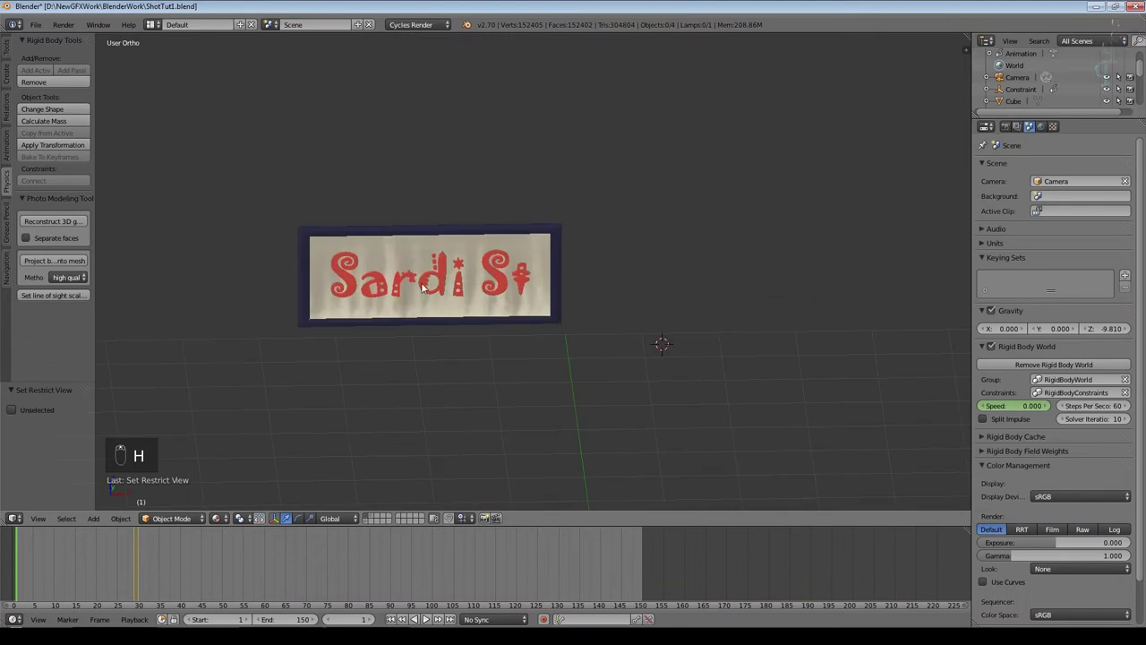
Step: Add a cylinder at the 3D cursor and rotate it 90° about the X axis
key("shift+a")
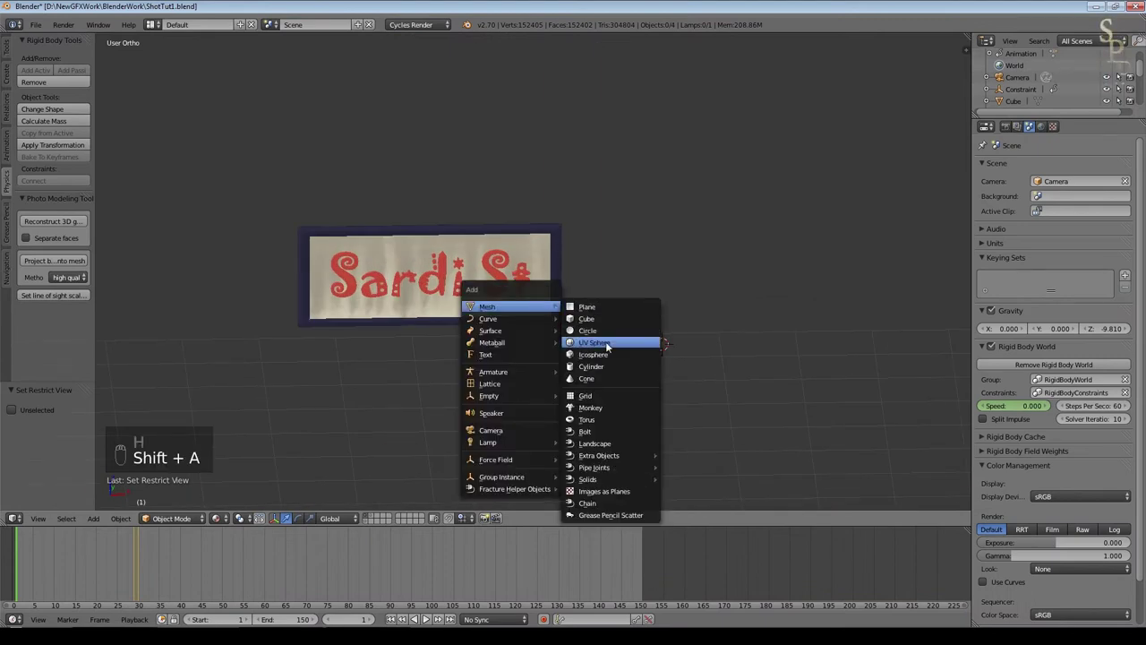
left_click(606, 366)
type("r")
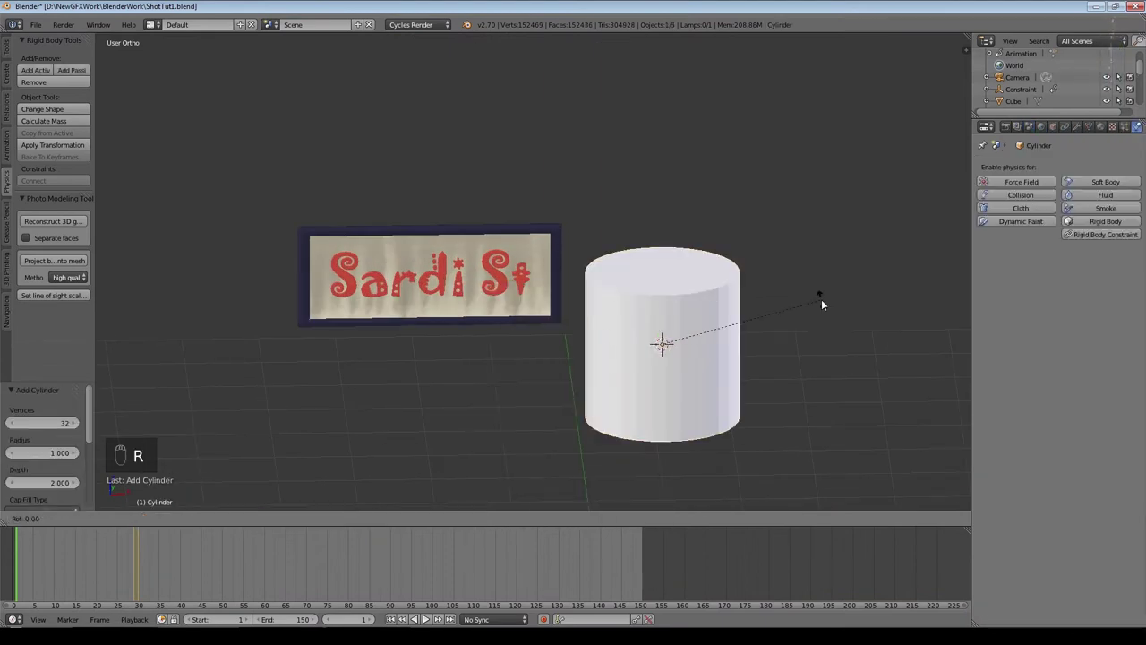
type("x90")
key("Return")
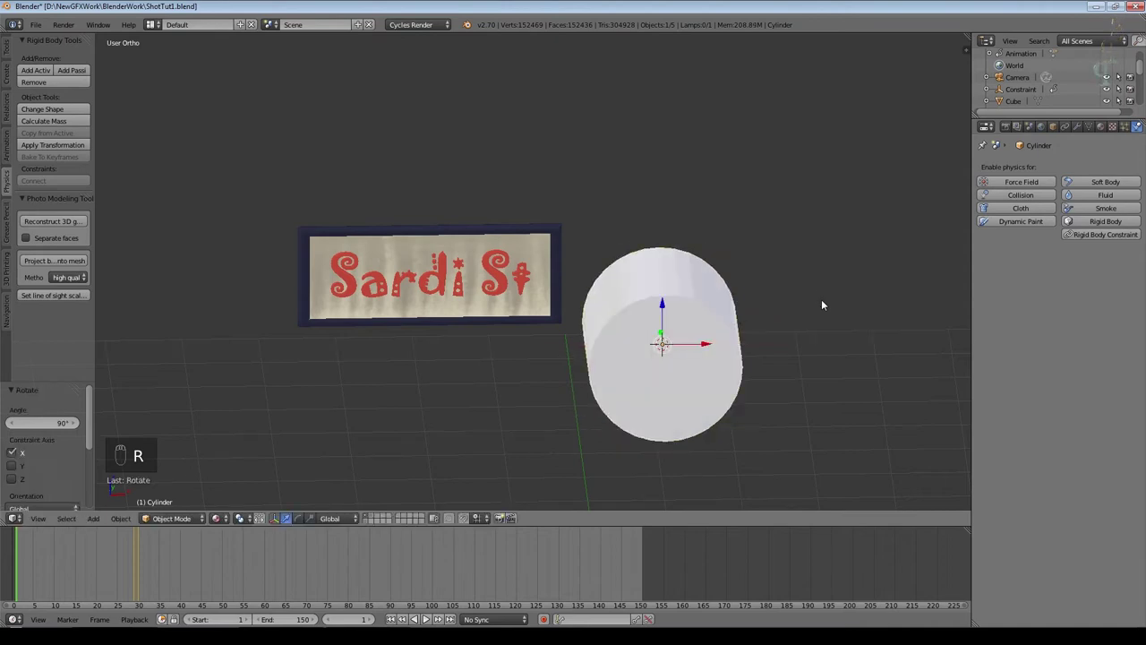
Step: In the front view, move the cylinder over the lower middle of the sign
key("KP_0")
key("KP_1")
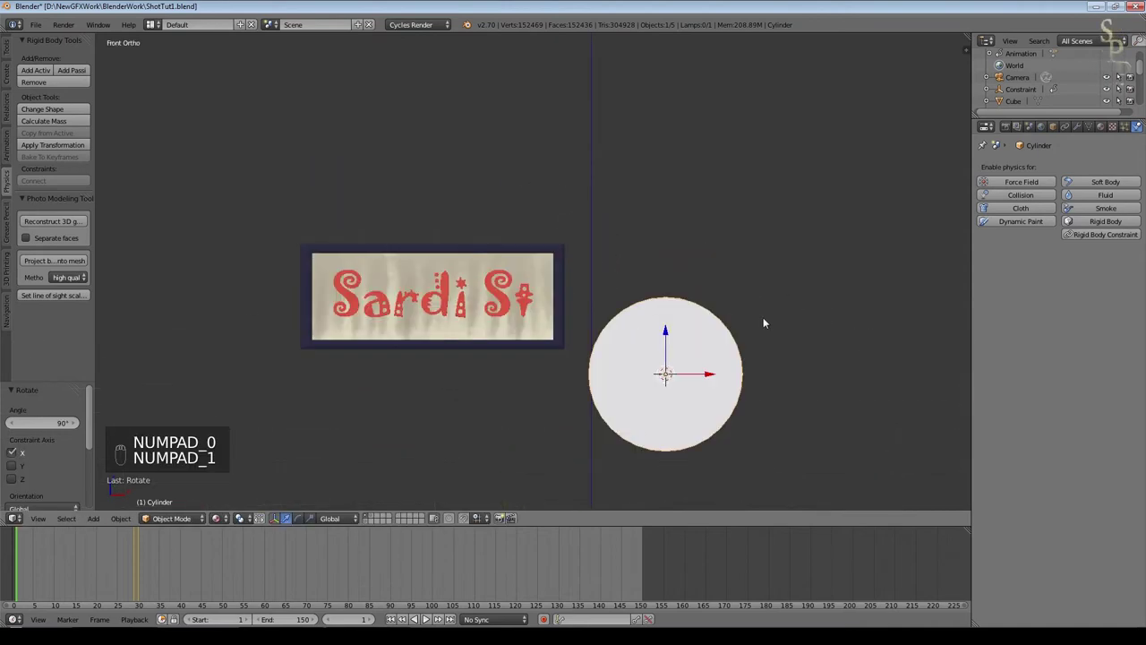
key("KP_5")
key("KP_5")
key("g")
left_click(530, 385)
middle_click_drag(529, 385, 575, 296)
key("Tab")
key("Tab")
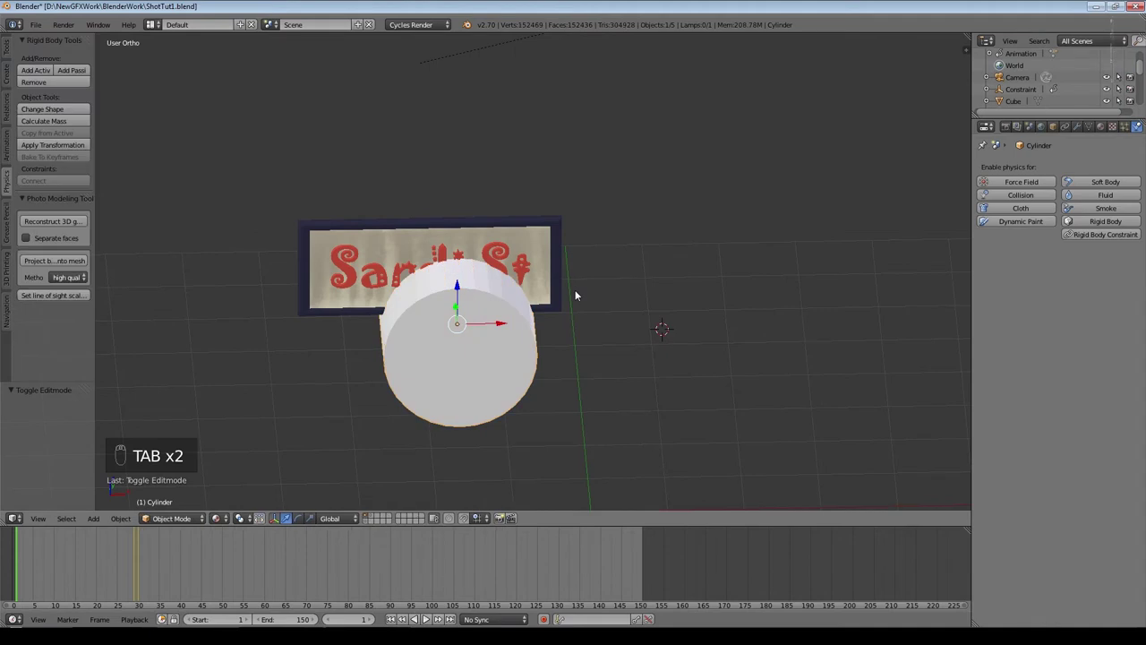
Step: Scale the cylinder down uniformly to about 0.205
key("s")
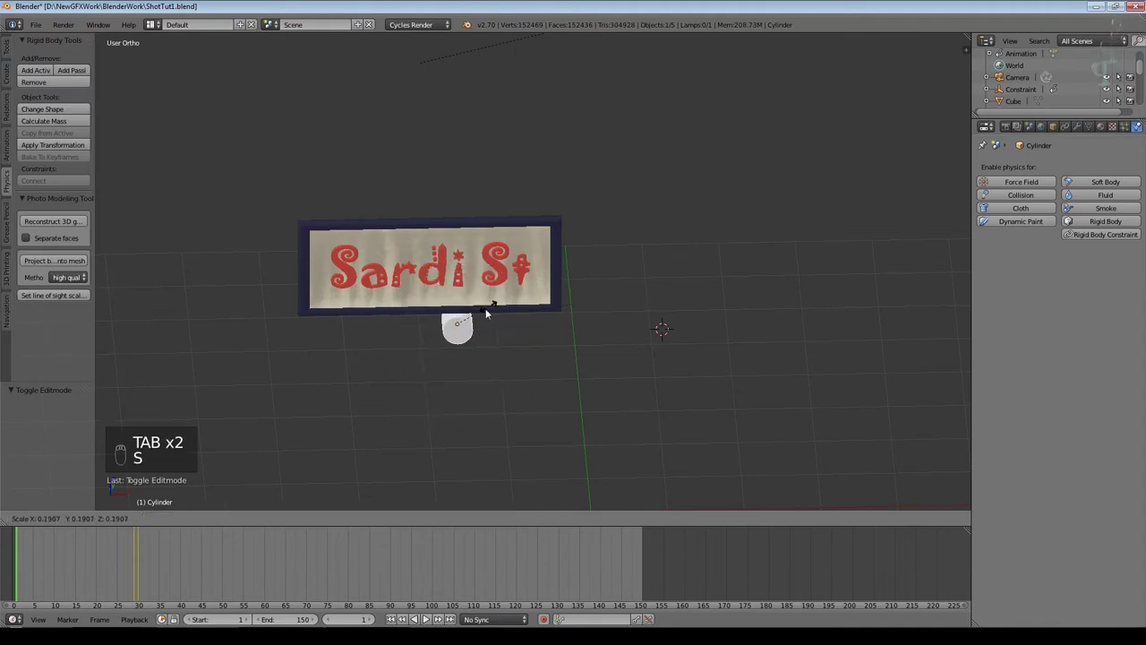
left_click(492, 315)
key("s")
right_click(499, 332)
middle_click_drag(500, 332, 590, 343)
Step: Stretch the cylinder to about three times its length along Y and move it about 2.1 units along Y, clear of the sign
key("s")
key("y")
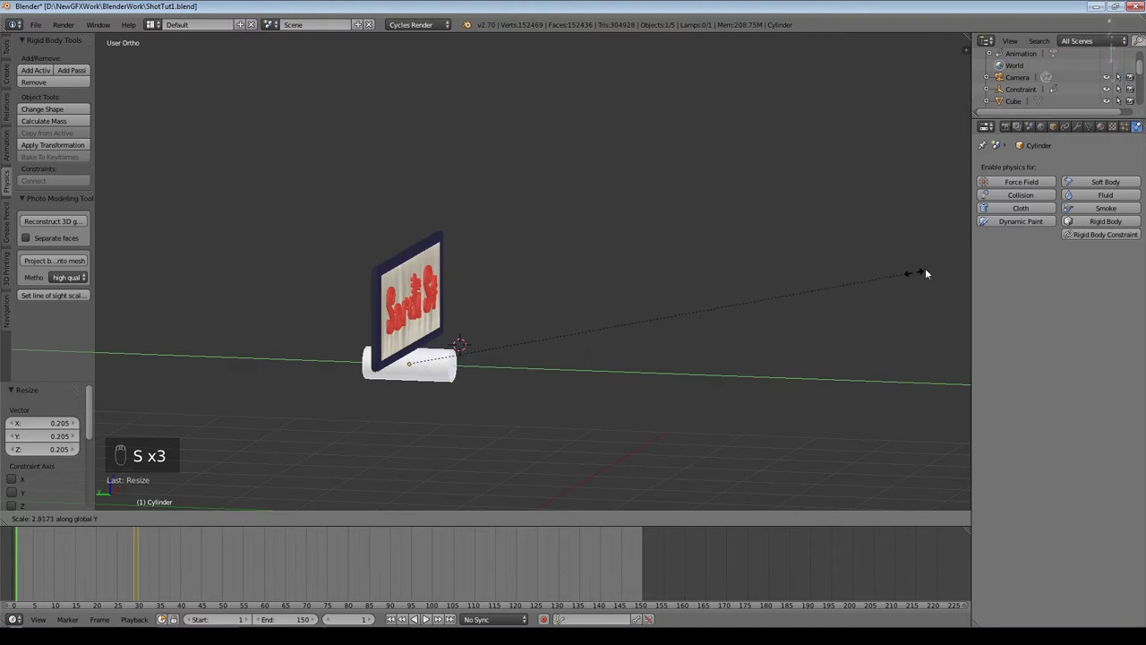
left_click(936, 273)
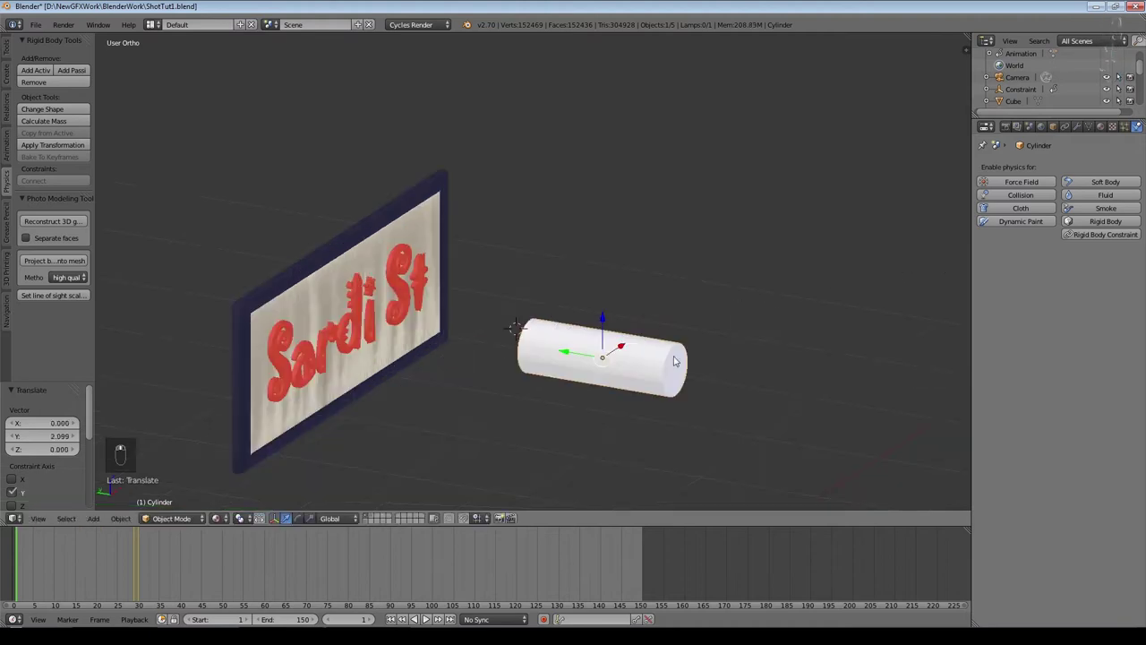
middle_click_drag(605, 342, 463, 316, "shift")
scroll(518, 308, "up", 1)
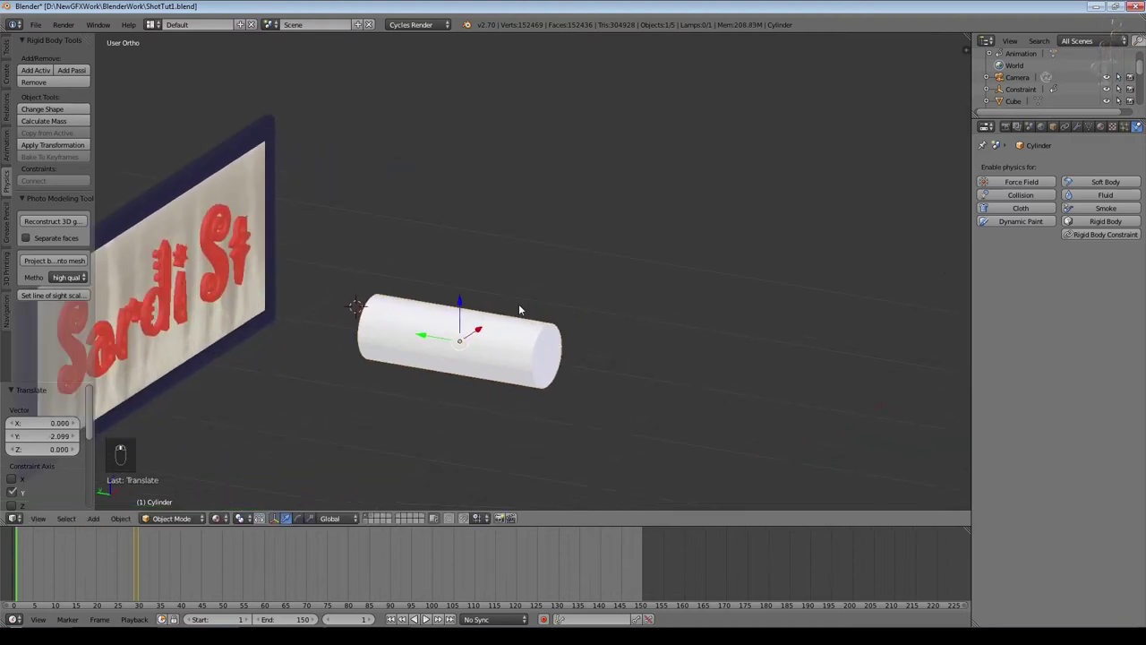
Step: Select spaced groups of side faces around the cylinder in Edit Mode and scale them outward about 1.5 times, excluding the Y axis
key("Tab")
scroll(519, 310, "up", 3)
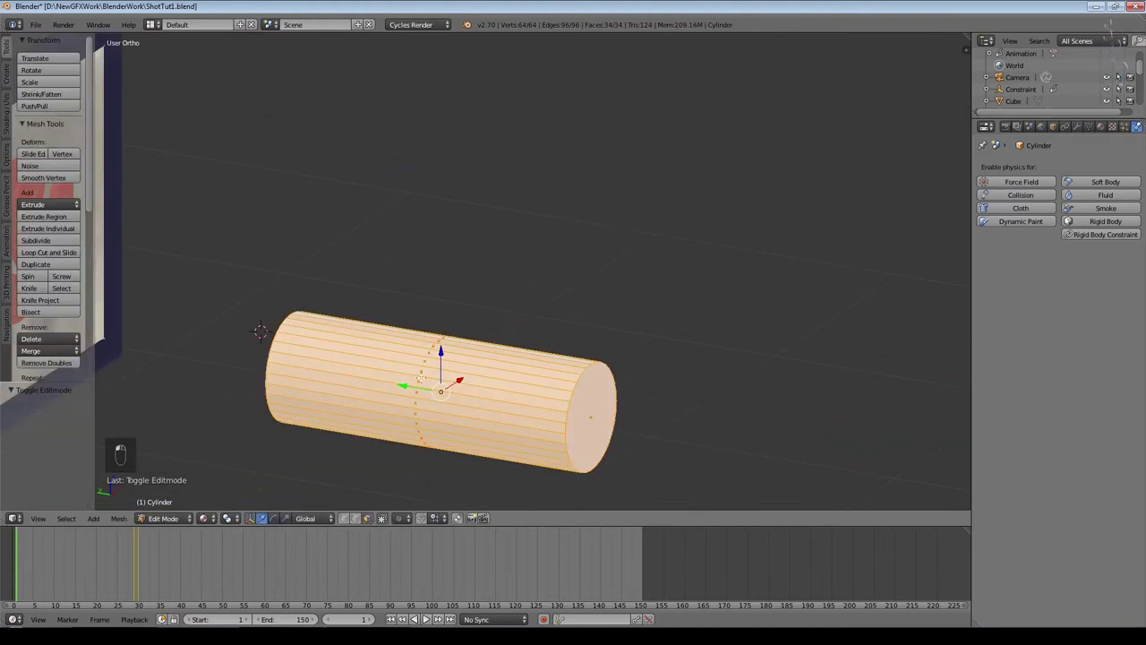
right_click(421, 381)
right_click(430, 420, "shift")
right_click(483, 362, "shift")
right_click(487, 353, "shift")
middle_click_drag(498, 338, 389, 269)
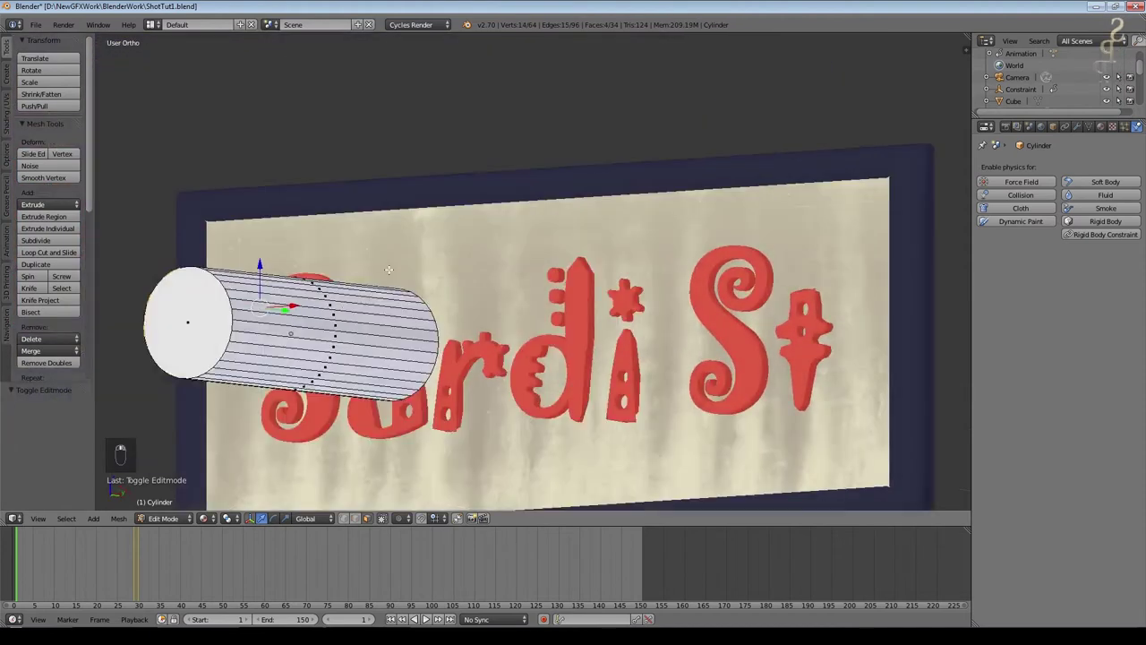
right_click(334, 315, "shift")
middle_click_drag(335, 314, 346, 280)
right_click(300, 351, "shift")
right_click(295, 357, "shift")
middle_click_drag(321, 353, 408, 316)
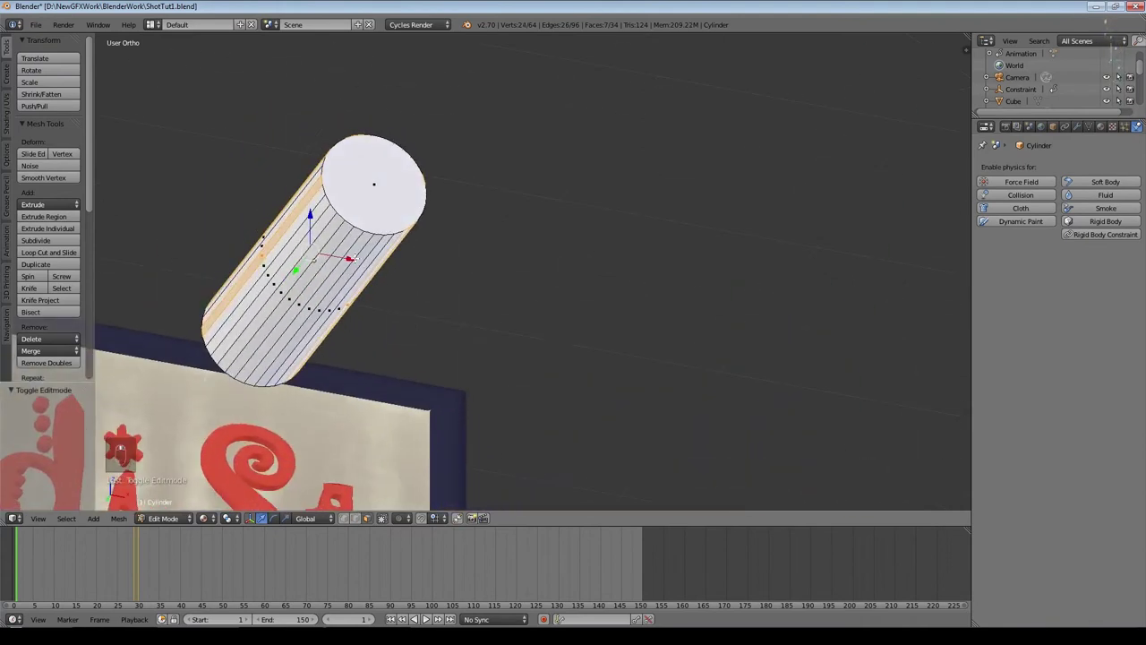
right_click(361, 252, "shift")
right_click(303, 248, "shift")
right_click(291, 248, "shift")
middle_click_drag(291, 251, 334, 332)
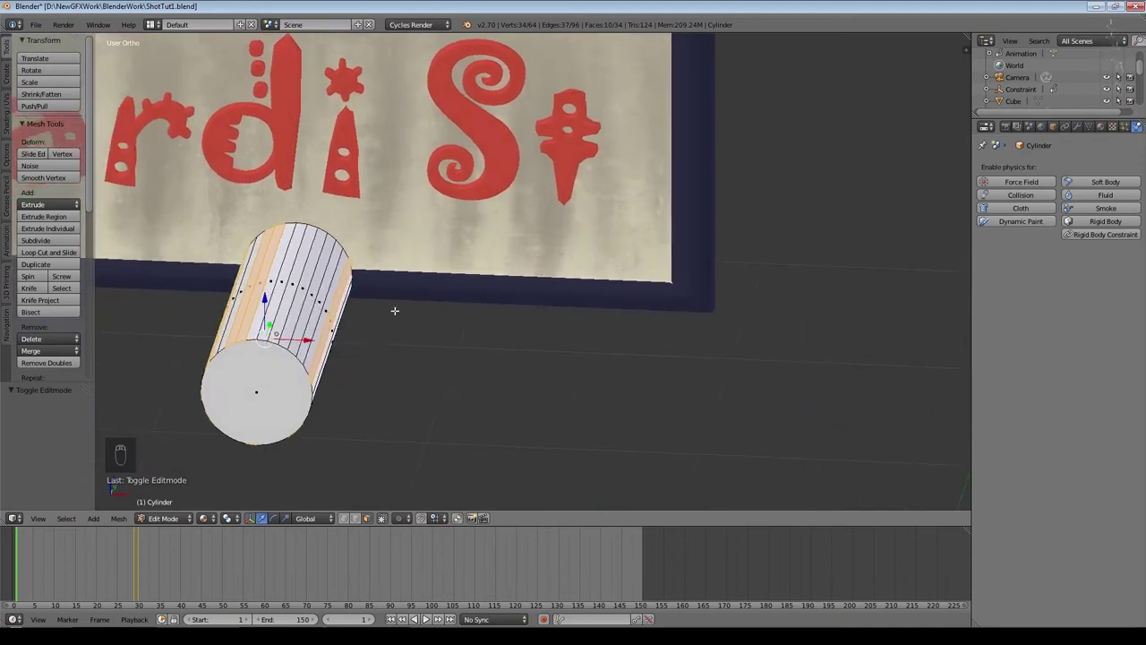
key("s")
key("shift+y")
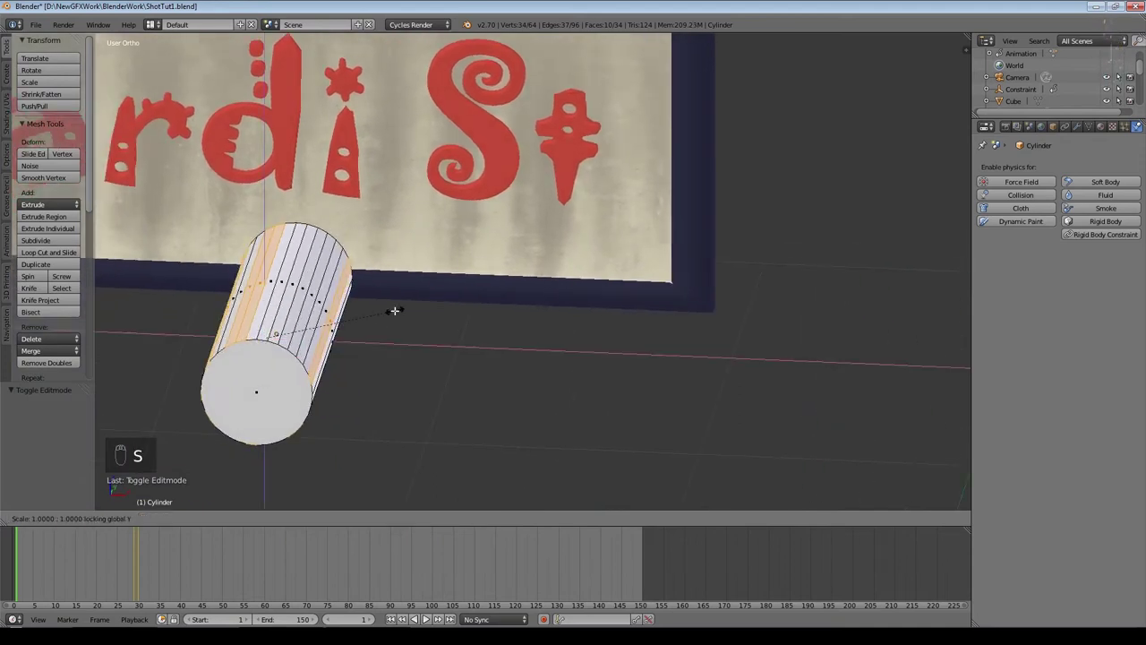
left_click(462, 313)
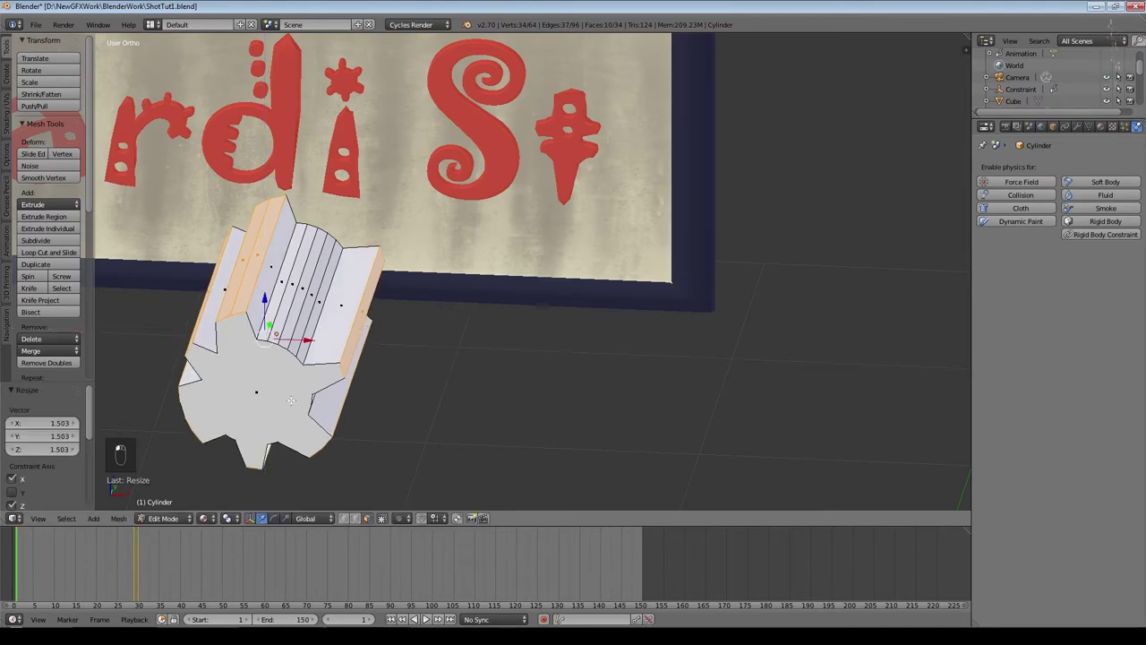
Step: Set the pivot point to Individual Origins and scale the raised faces to about 0.01, excluding Y, to form sharp ridges
left_click(232, 518)
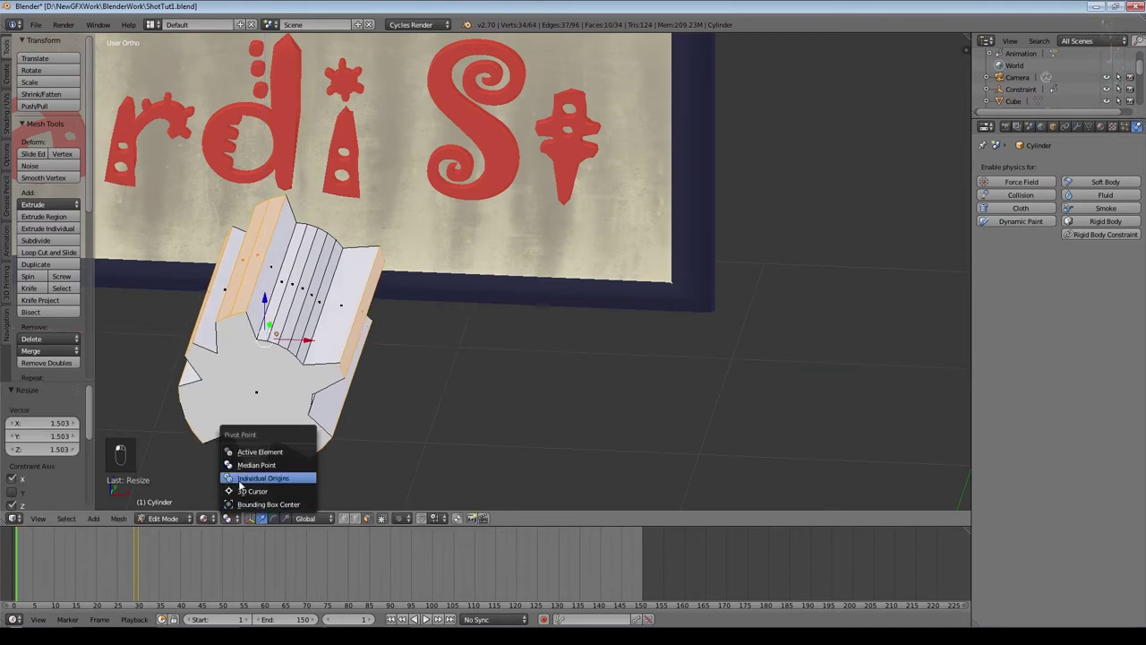
left_click(239, 480)
key("s")
key("s")
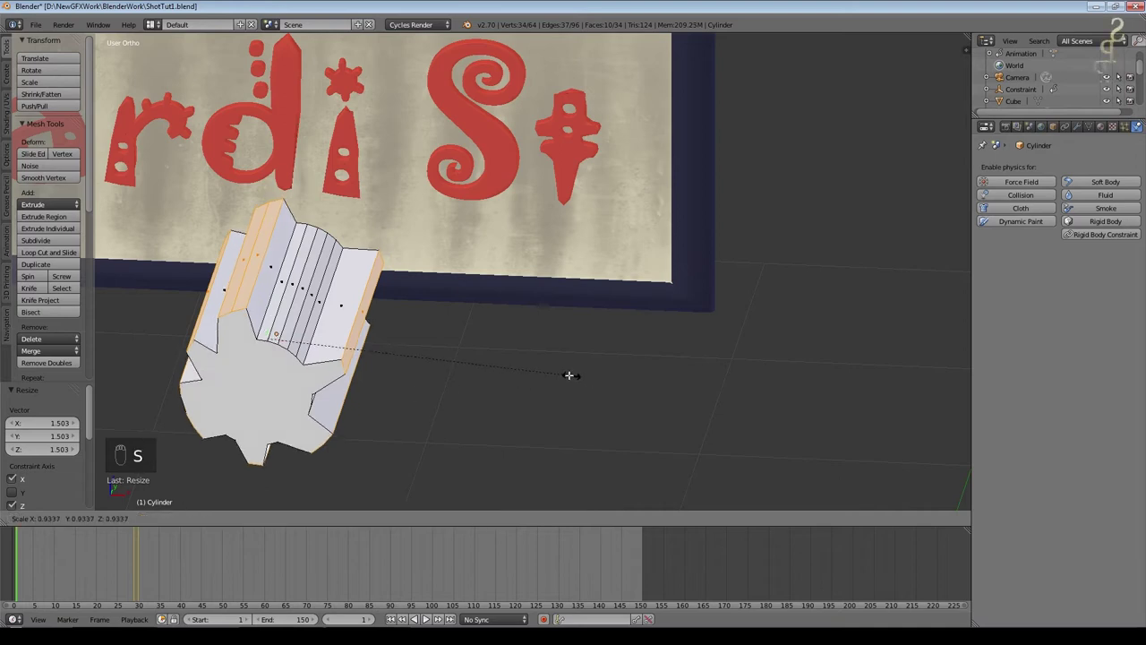
key("shift+y")
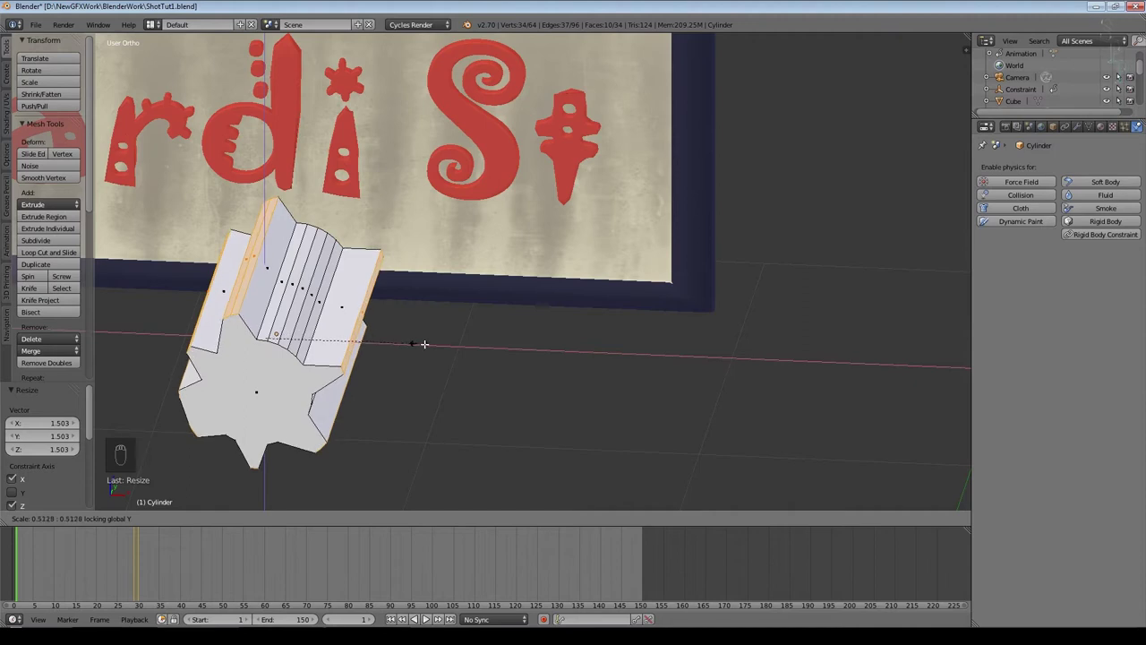
left_click(269, 337)
Step: Add a lengthwise loop cut along one flat strip of the star shape and shift the new edge slightly inward along X
middle_click_drag(480, 405, 531, 382)
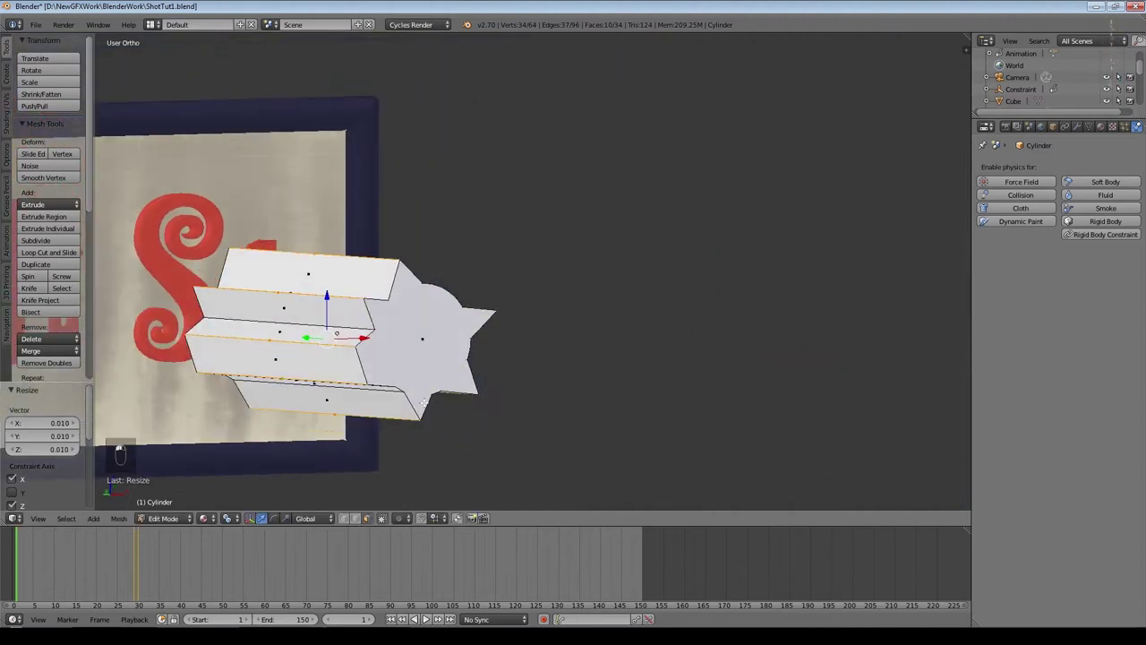
key("ctrl+r")
left_click(367, 364)
left_click(368, 363)
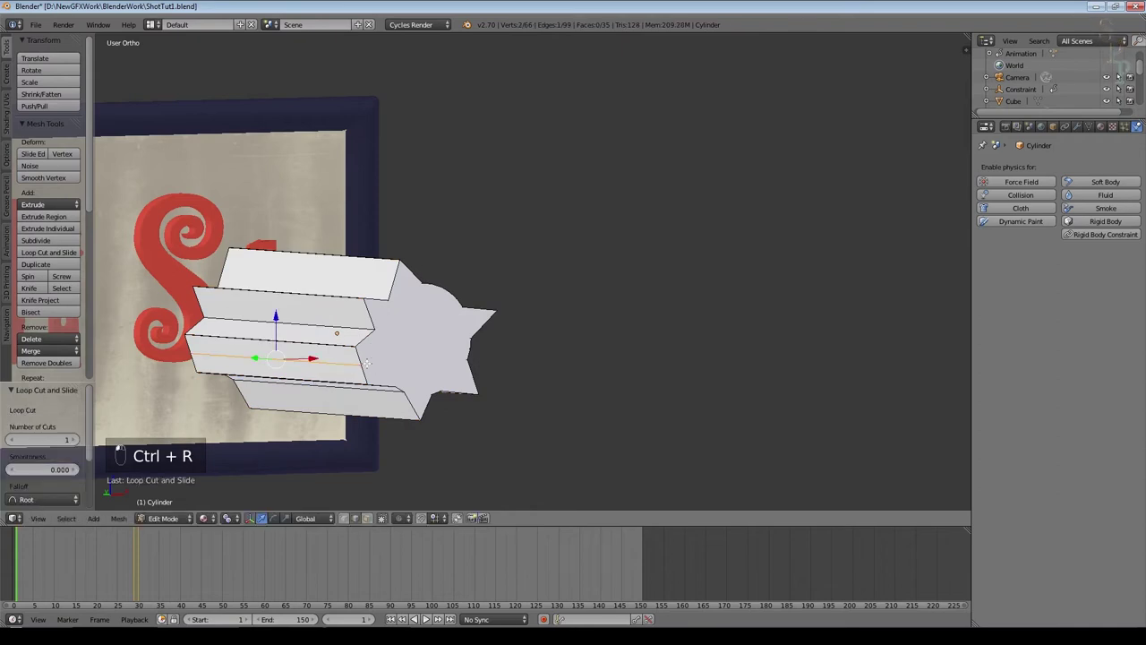
middle_click_drag(296, 373, 201, 388)
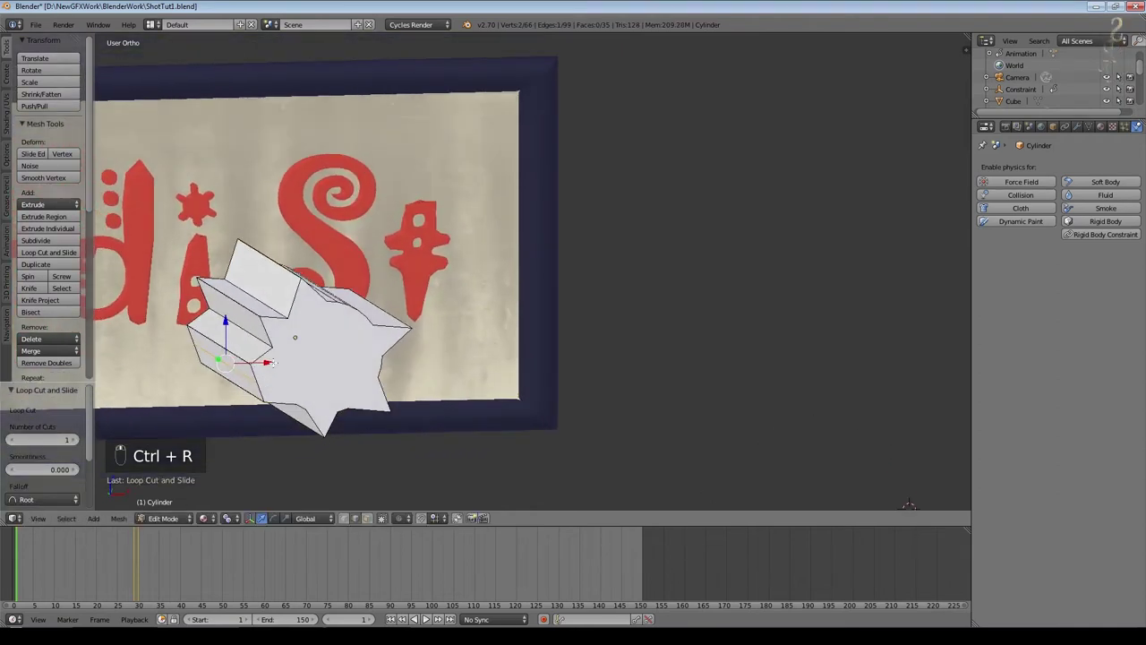
left_click_drag(272, 365, 281, 362)
left_click(280, 362)
Step: Return to Object Mode, check the star shape and rename the object BulletHole
key("Tab")
middle_click_drag(536, 361, 472, 361)
key("Tab")
key("Tab")
key("Tab")
key("Tab")
middle_click_drag(359, 405, 466, 365)
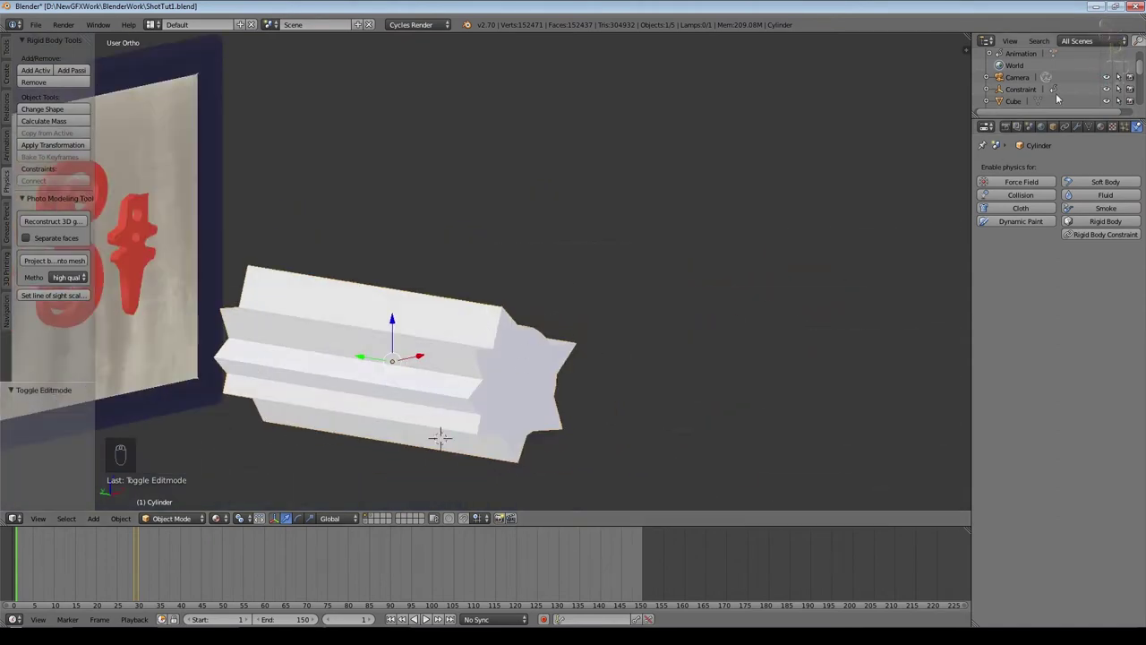
left_click(1053, 127)
type("Bull")
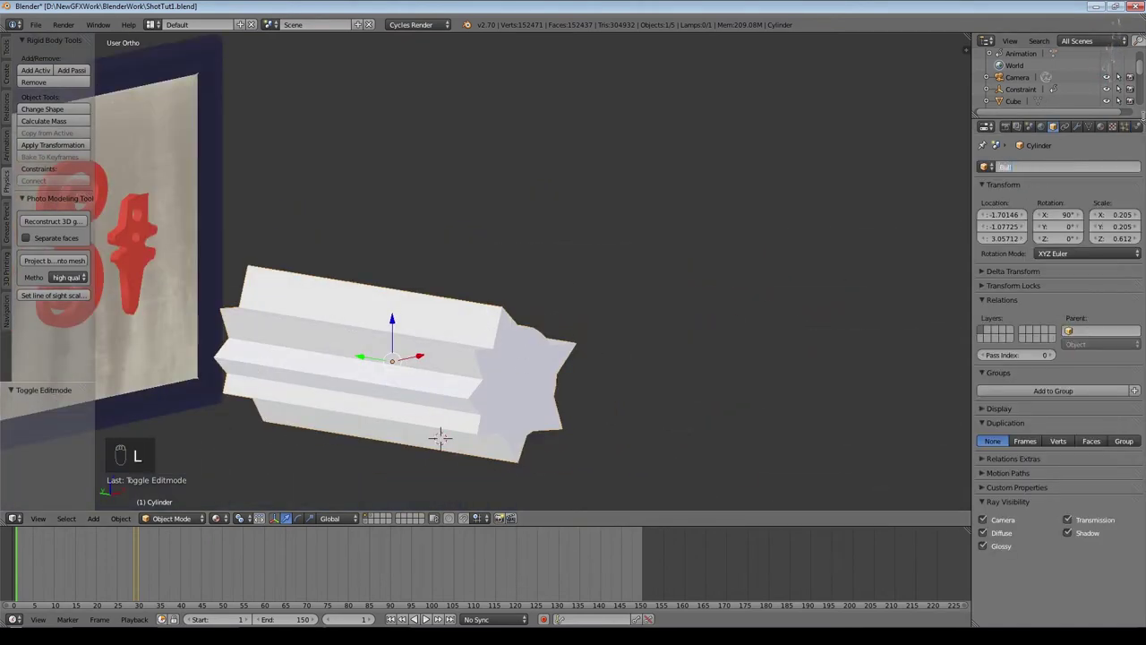
type("etHole")
key("Return")
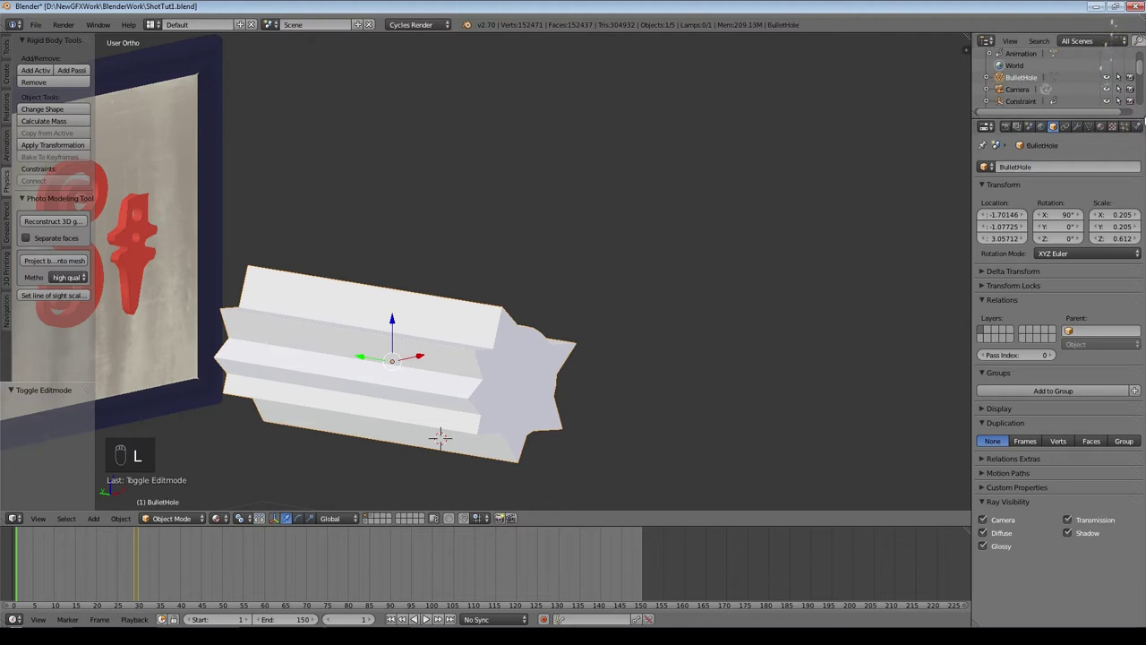
Step: Save the scene over the existing file
scroll(583, 181, "down", 3)
key("ctrl+s")
left_click(587, 178)
Step: Move BulletHole along Y into the sign and about -1.47 along X so it covers the first letter S
middle_click_drag(424, 227, 611, 253)
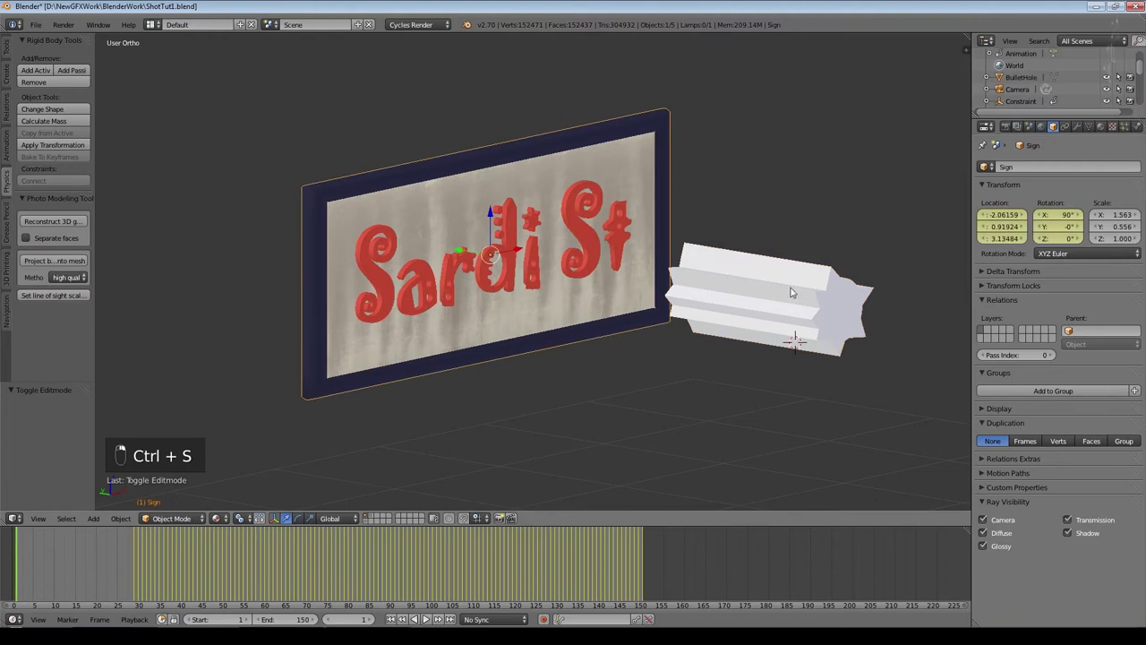
key("g")
key("y")
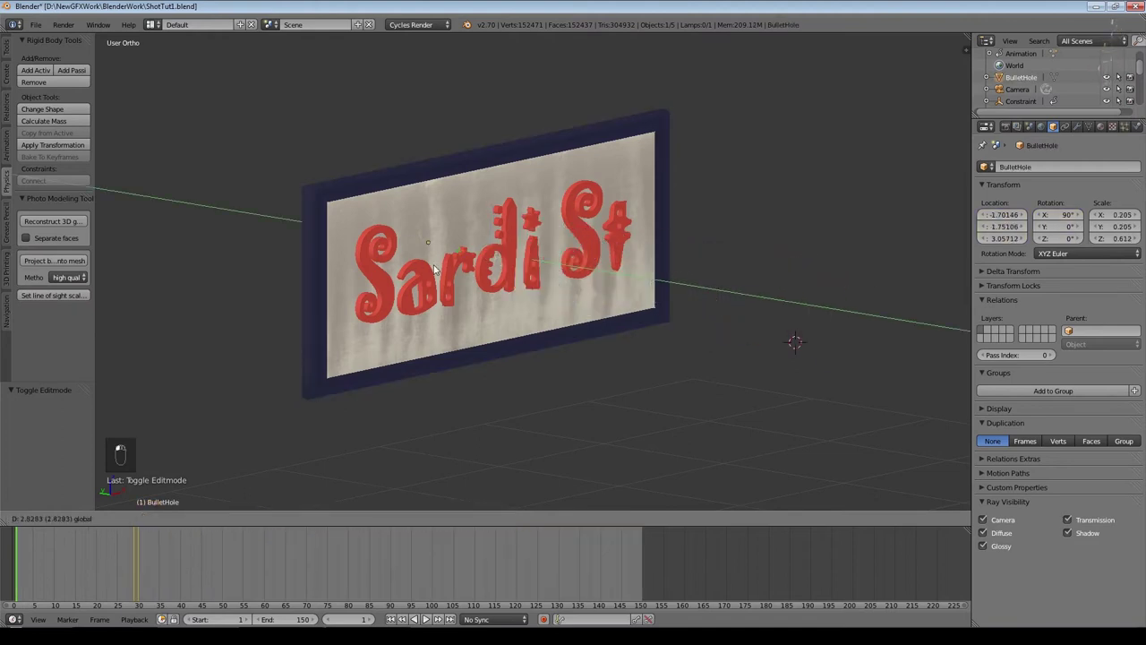
left_click(484, 277)
key("g")
key("x")
left_click(385, 294)
Step: Scale BulletHole to 0.3 in X and Z, leaving its Y size locked
middle_click_drag(514, 311, 406, 298)
key("s")
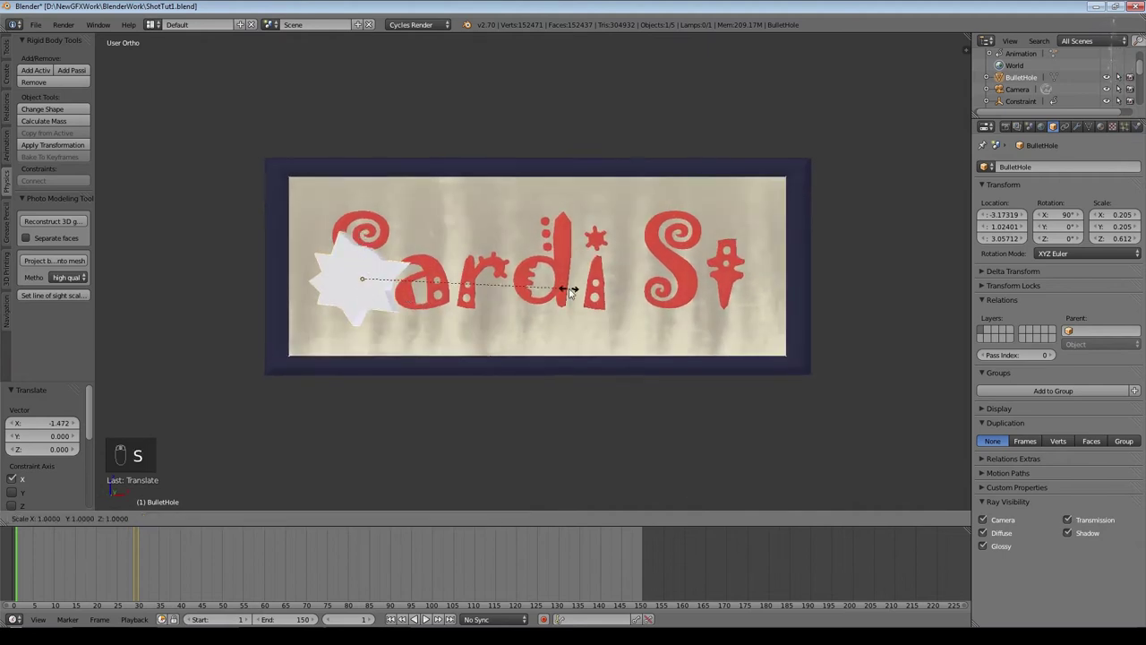
key("shift+y")
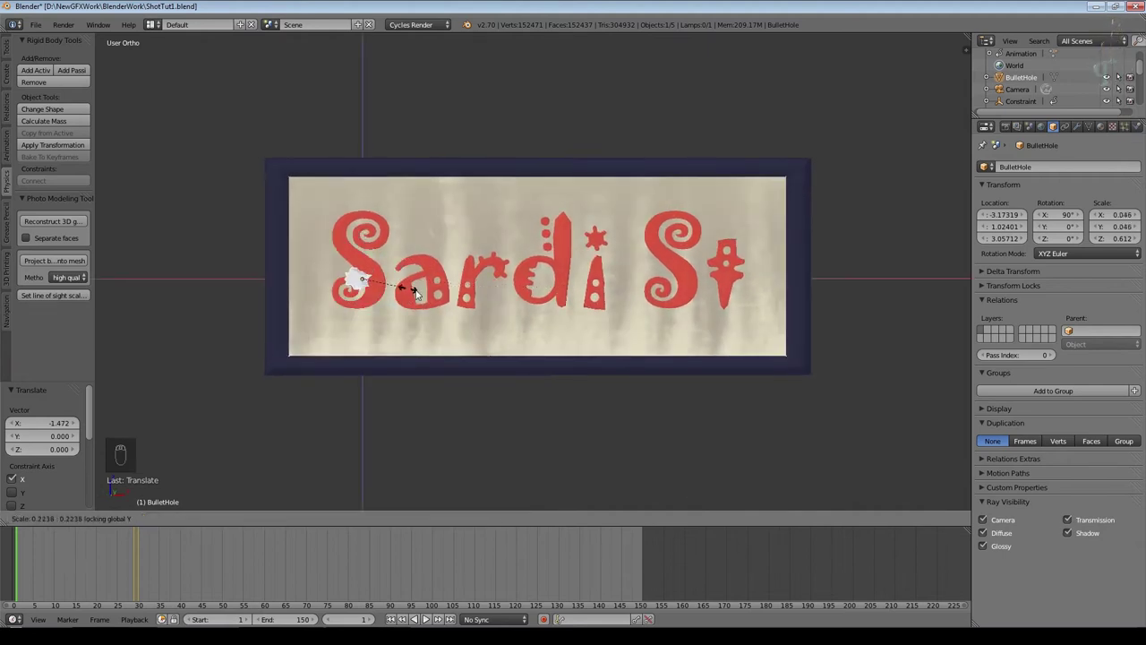
left_click(426, 294)
Step: Move BulletHole about -0.213 along X and 0.075 along Z to the blank area beside the first letter S, and save the scene
key("g")
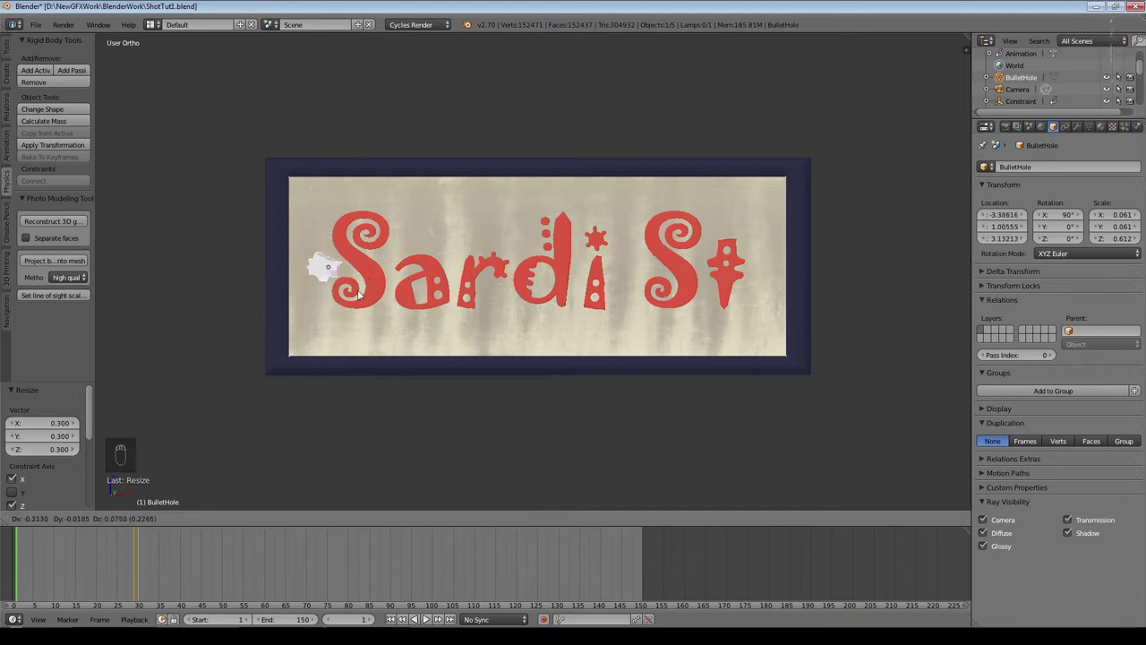
left_click(359, 296)
middle_click_drag(404, 320, 387, 288)
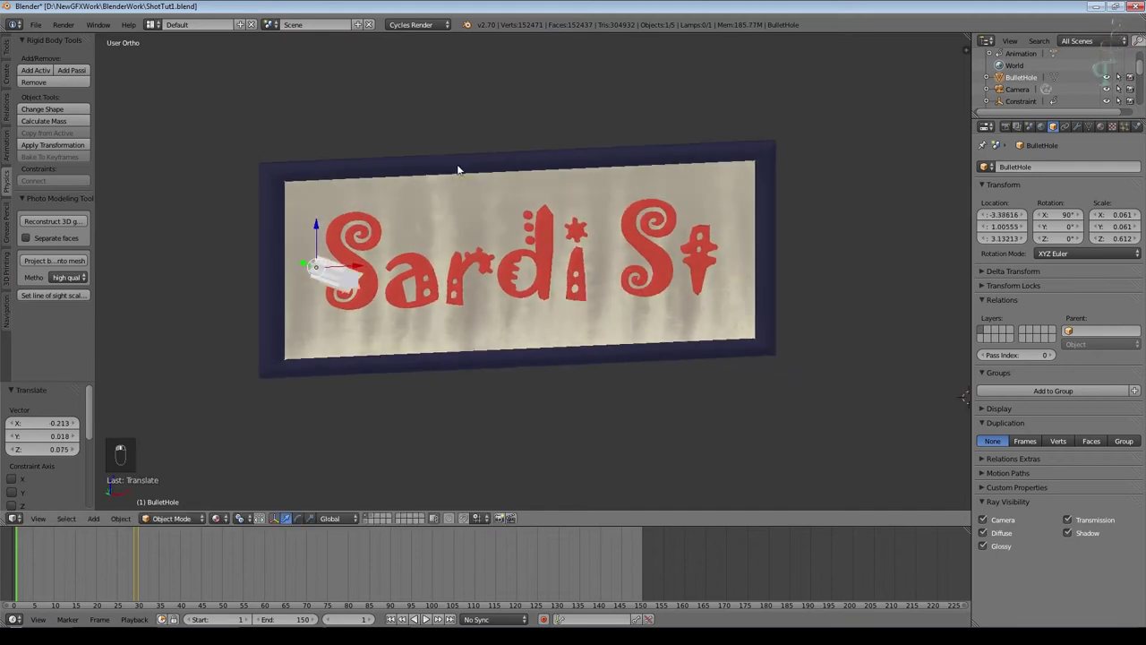
middle_click_drag(429, 223, 605, 262, "shift")
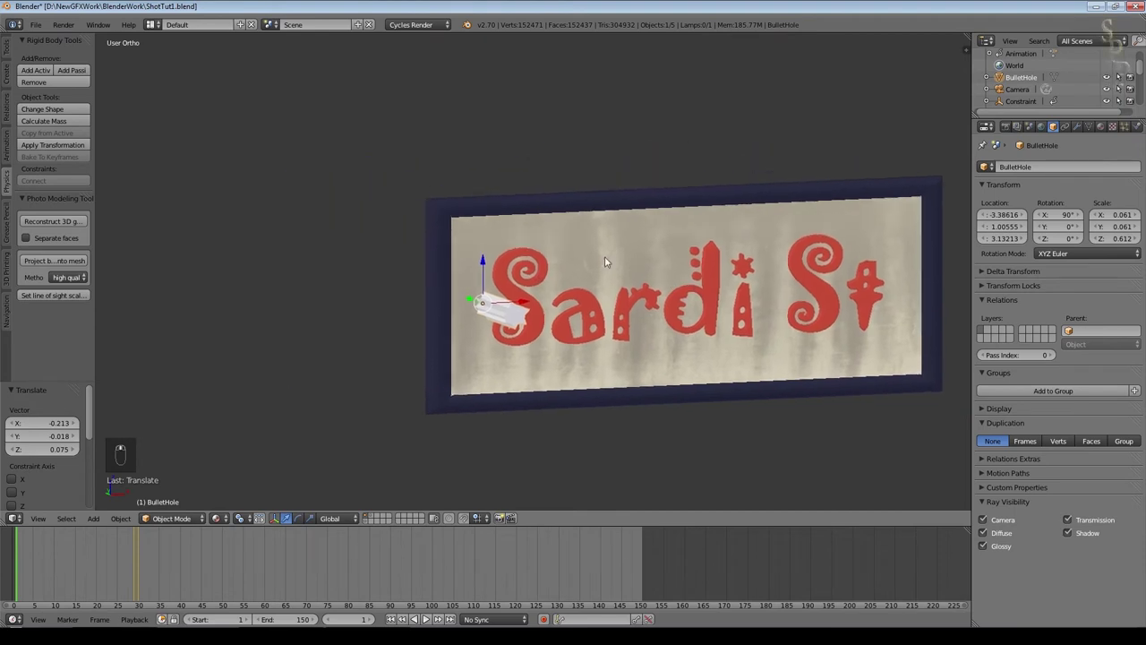
scroll(652, 310, "up", 3)
middle_click_drag(621, 310, 624, 254)
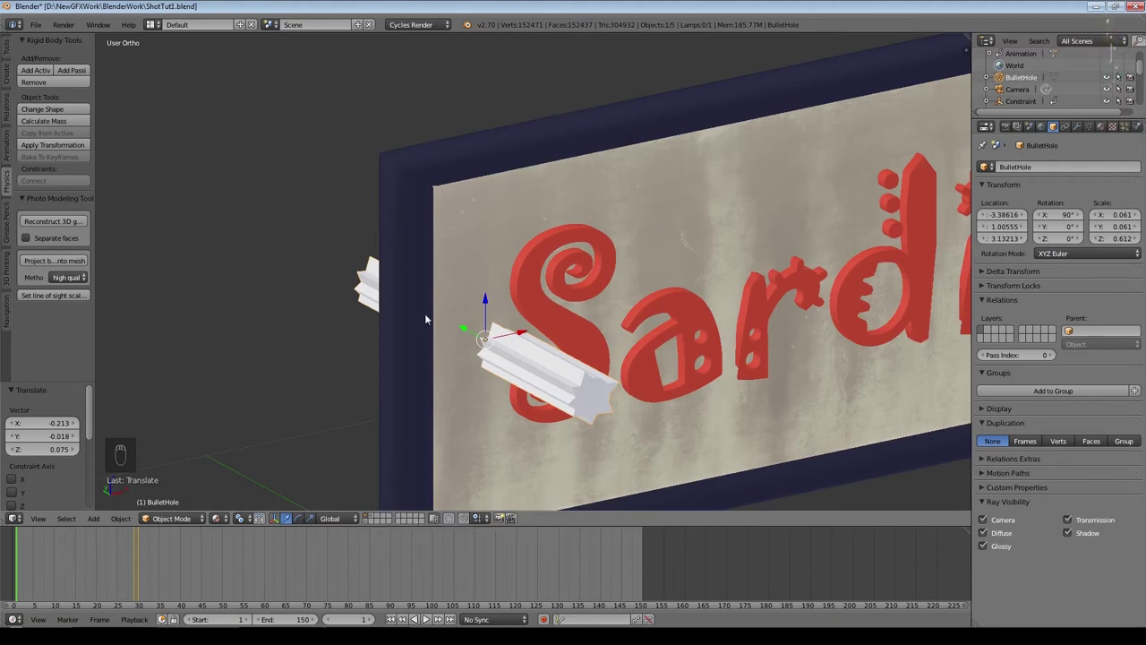
key("ctrl+s")
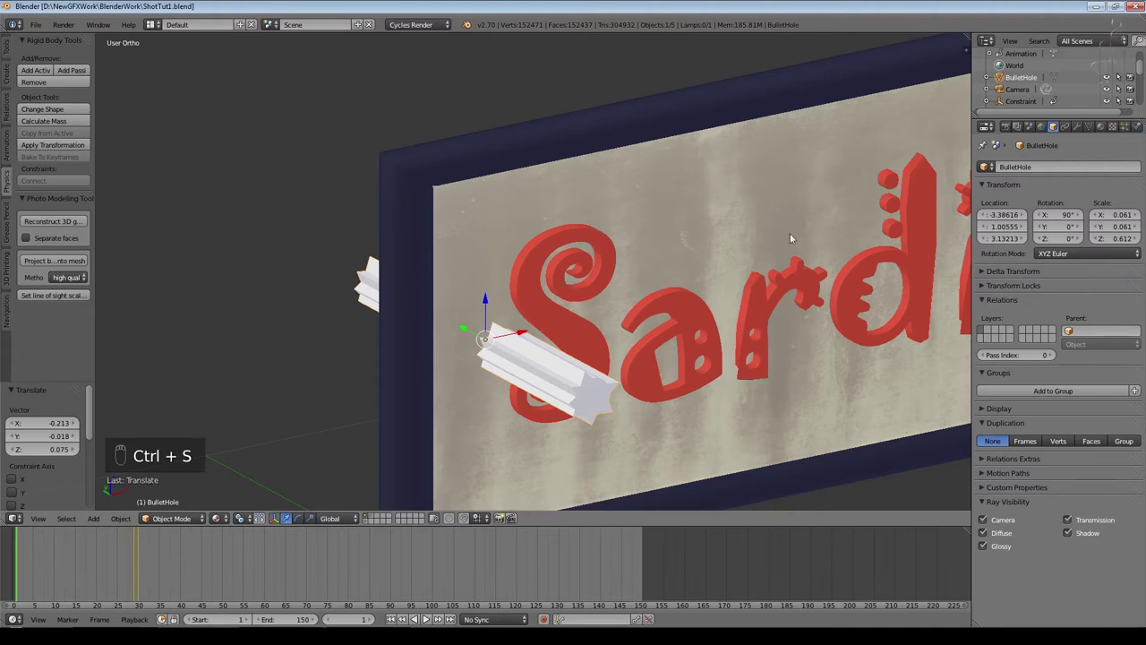
Step: Add a Boolean modifier to Sign with BulletHole as the object and Difference as the operation, and apply it
right_click(763, 189)
left_click(1078, 128)
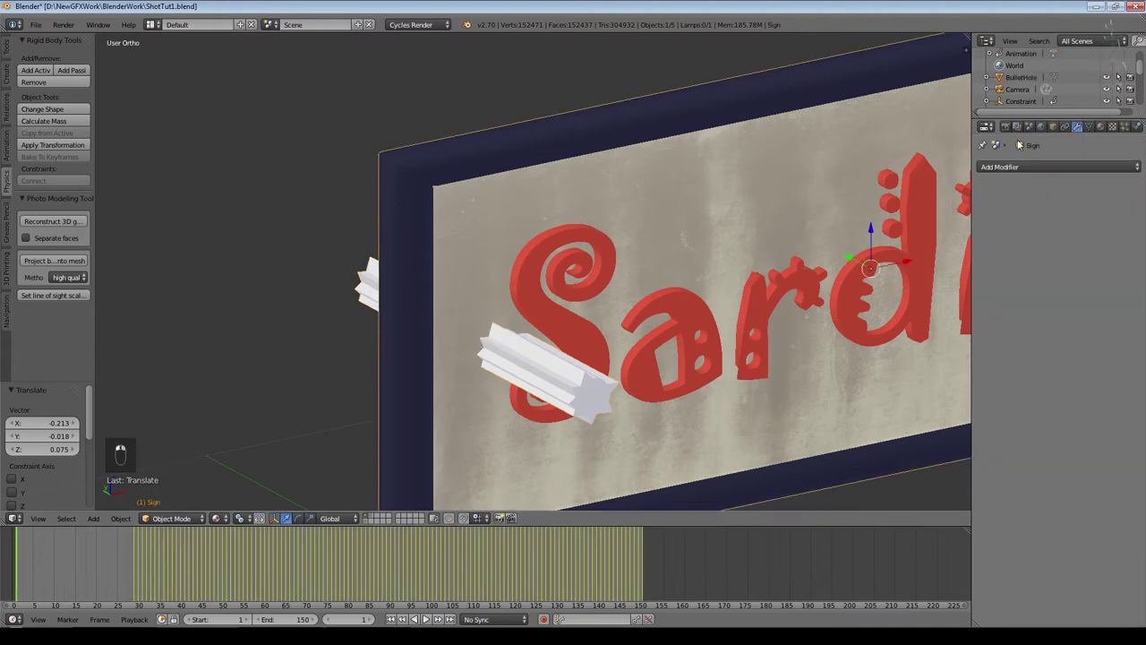
left_click(1035, 171)
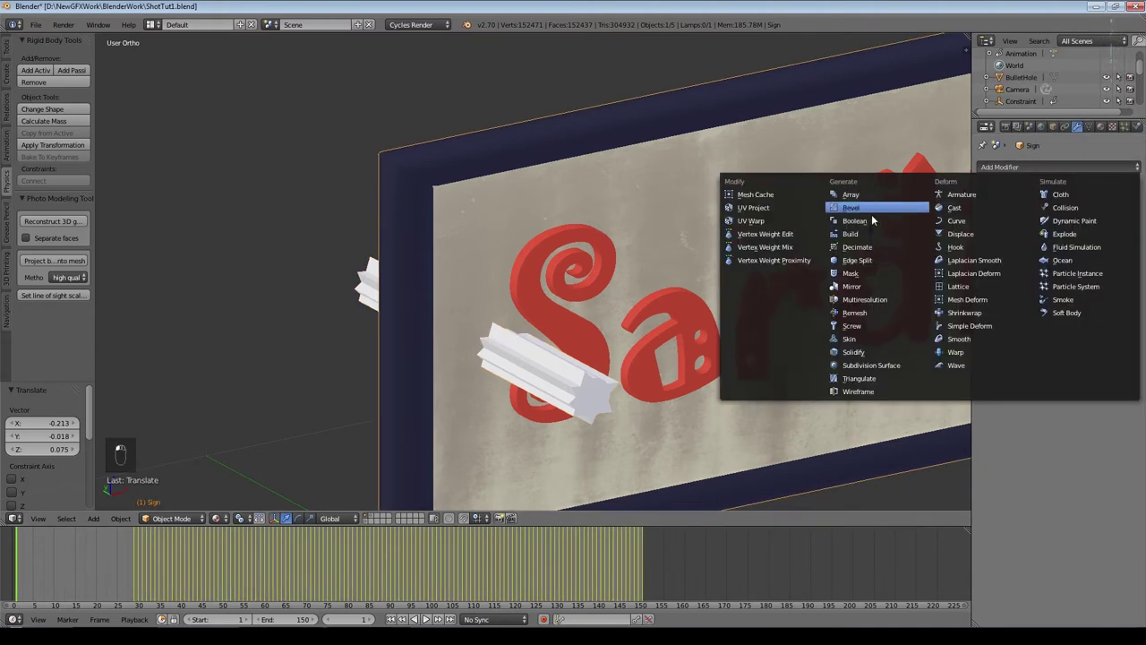
left_click(855, 220)
left_click(1110, 236)
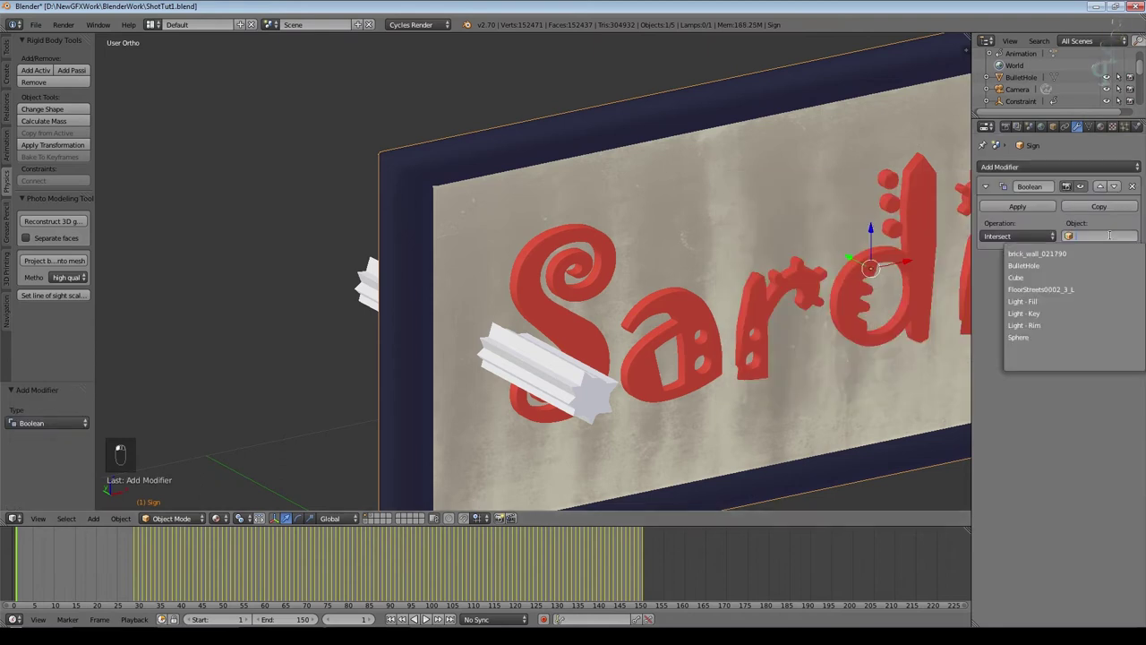
left_click(1046, 266)
left_click(1021, 237)
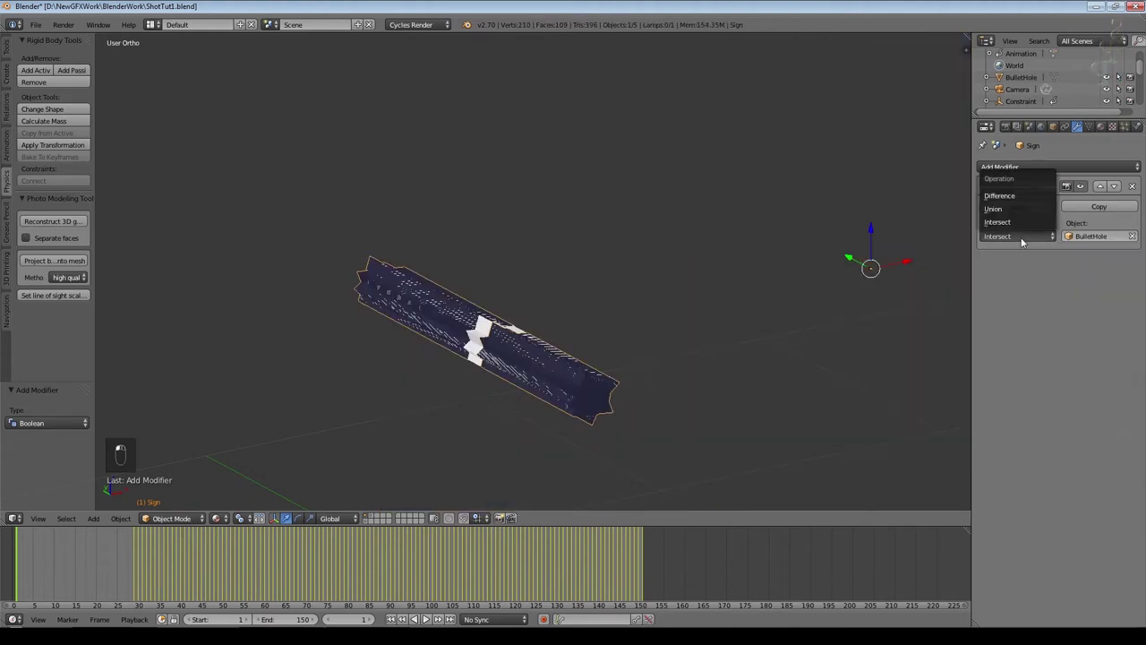
left_click(1011, 198)
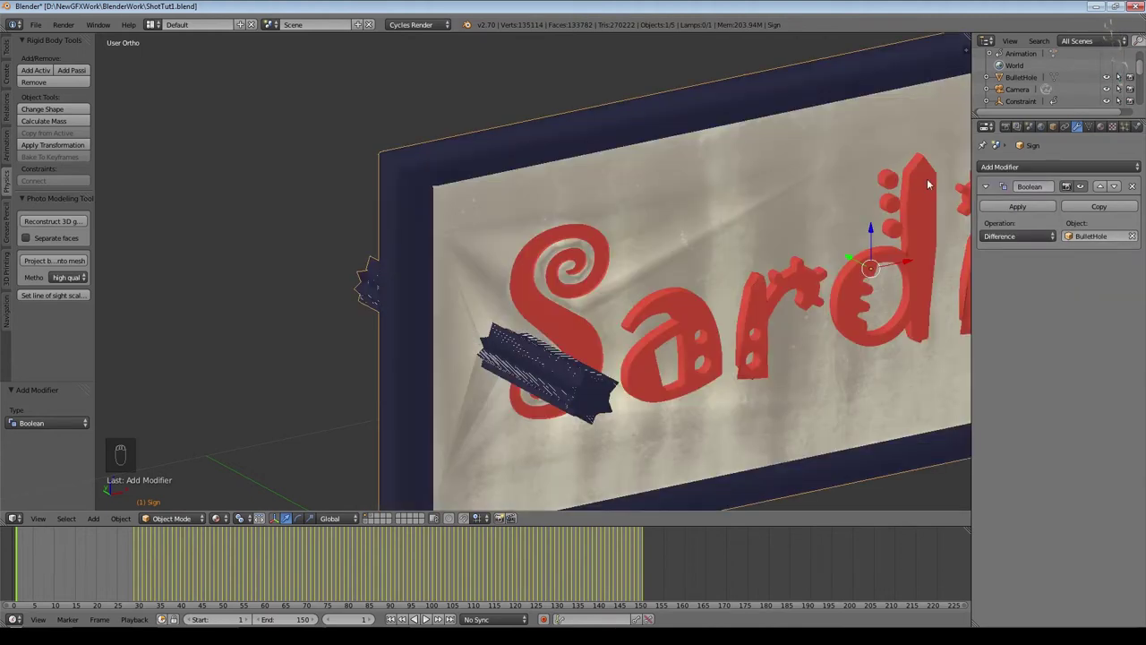
middle_click_drag(718, 313, 753, 313)
middle_click_drag(453, 286, 573, 313)
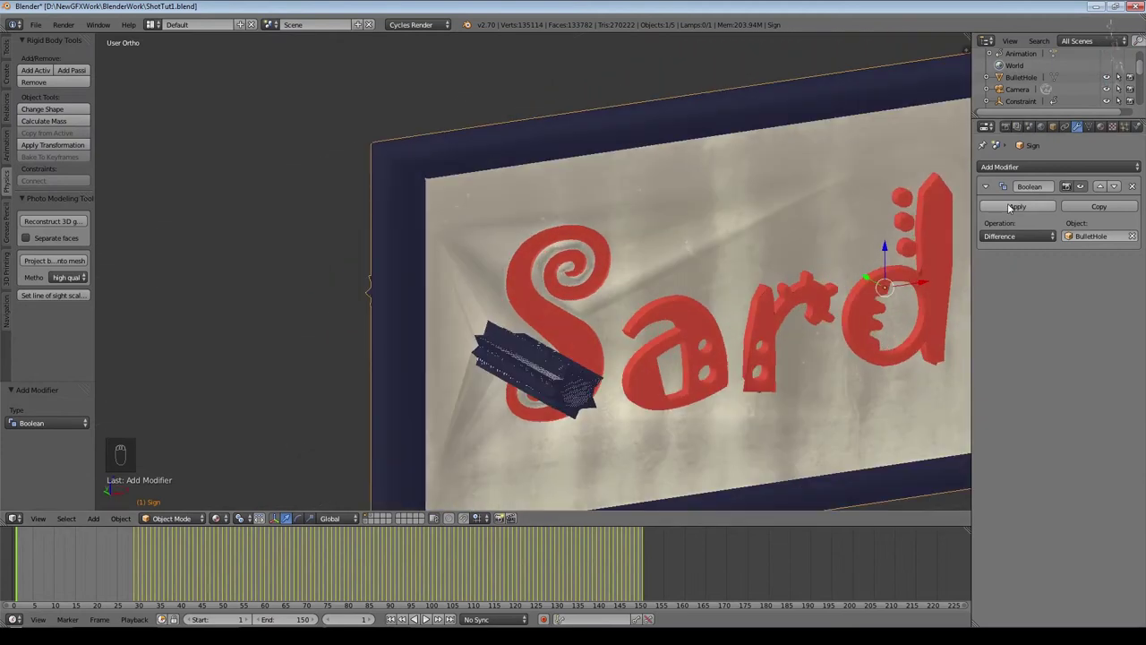
left_click(1017, 206)
Step: Move BulletHole about -0.937 along X, clear of the sign
right_click(537, 371)
left_click_drag(521, 336, 248, 377)
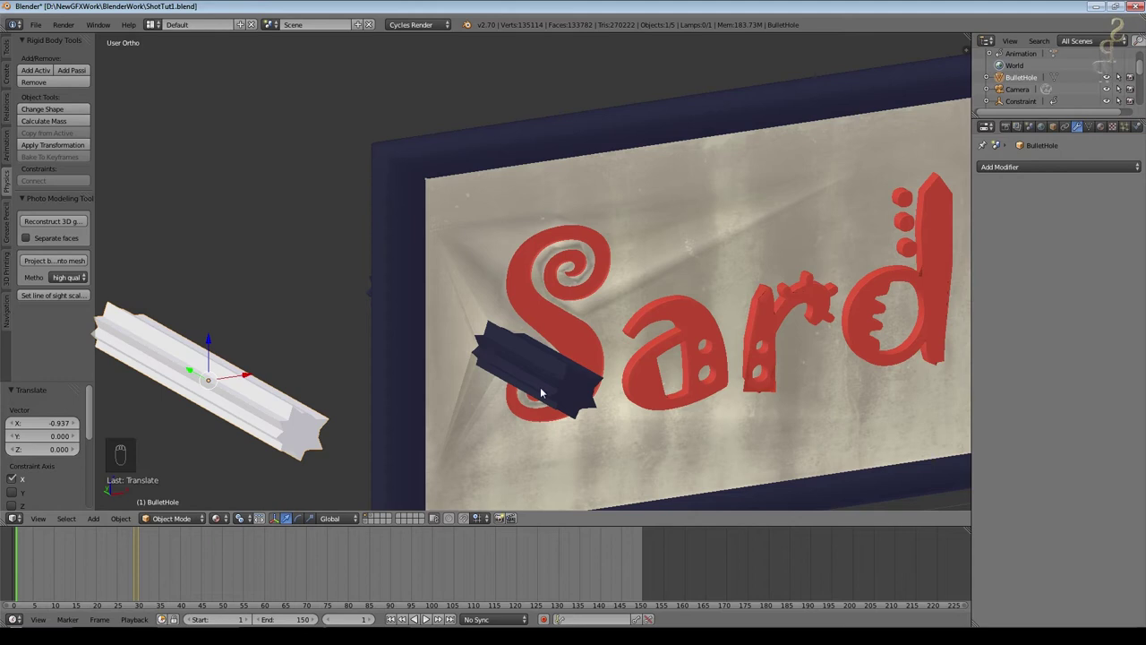
middle_click_drag(549, 389, 664, 411)
middle_click_drag(717, 354, 614, 359)
Step: Edit the Sign mesh and delete the vertices of the star-shaped end cap protruding from the sign's front
right_click(608, 424)
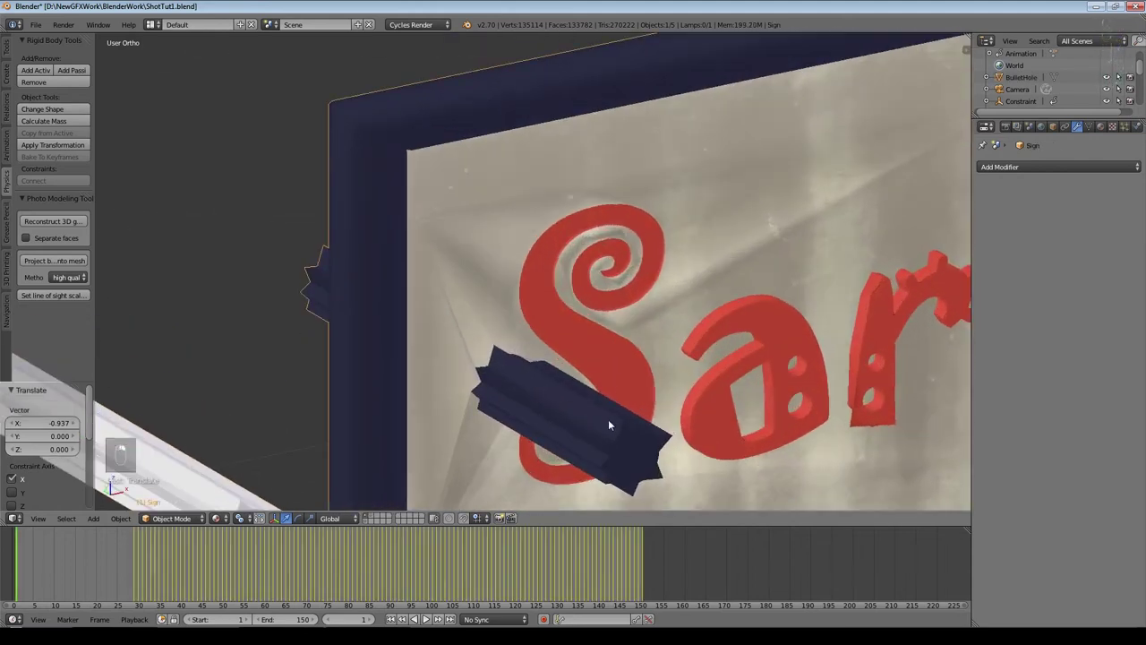
key("Tab")
middle_click_drag(608, 424, 331, 512)
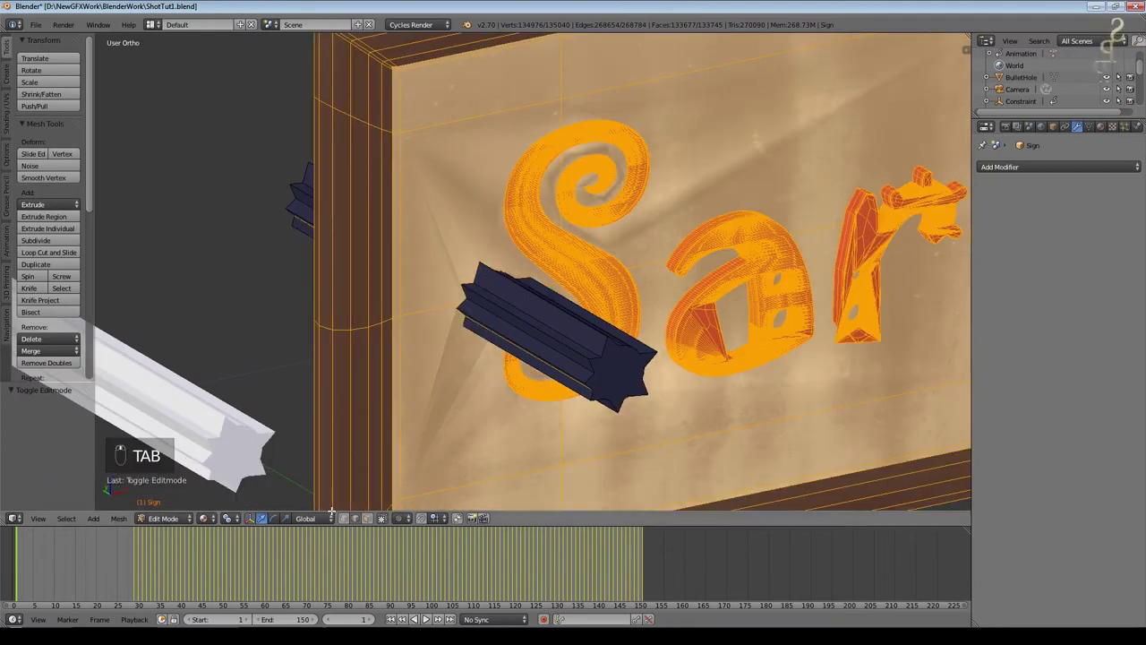
right_click(593, 357)
key("x")
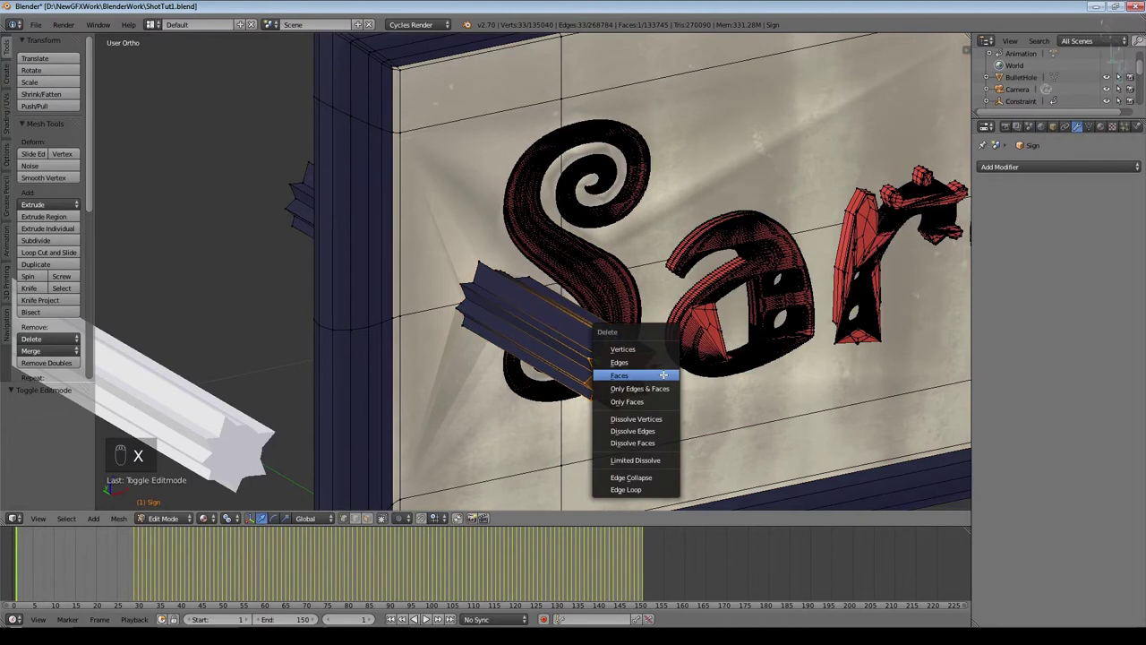
left_click(657, 350)
Step: Delete the vertices of the star-shaped end cap protruding from the sign's back
middle_click_drag(657, 349, 693, 364)
right_click(303, 354)
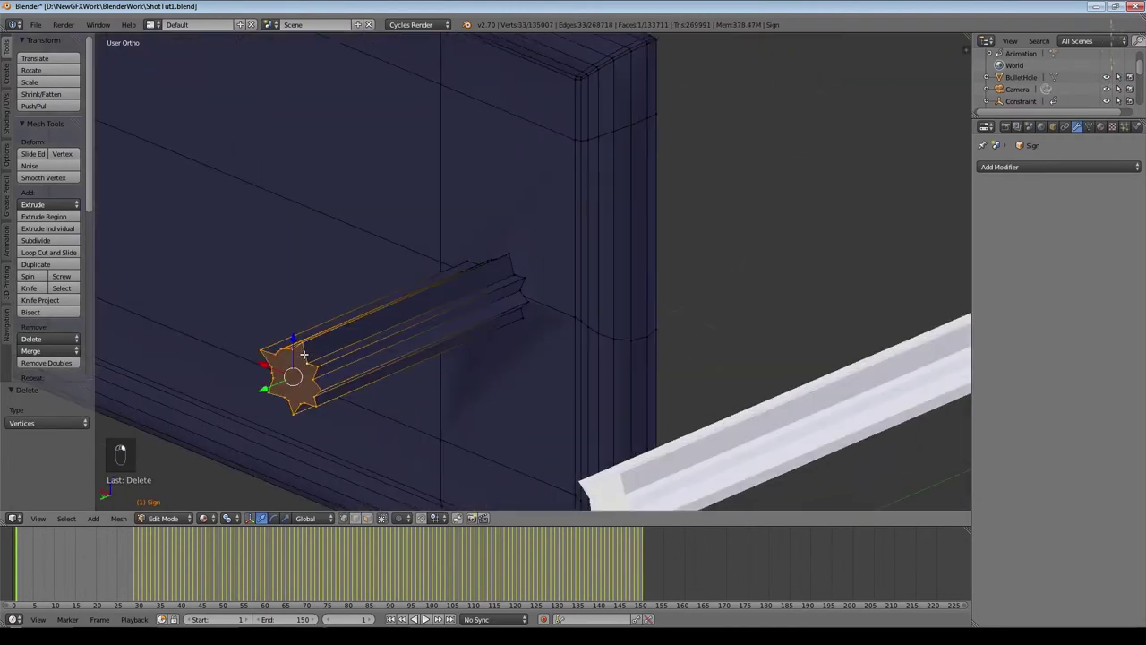
key("x")
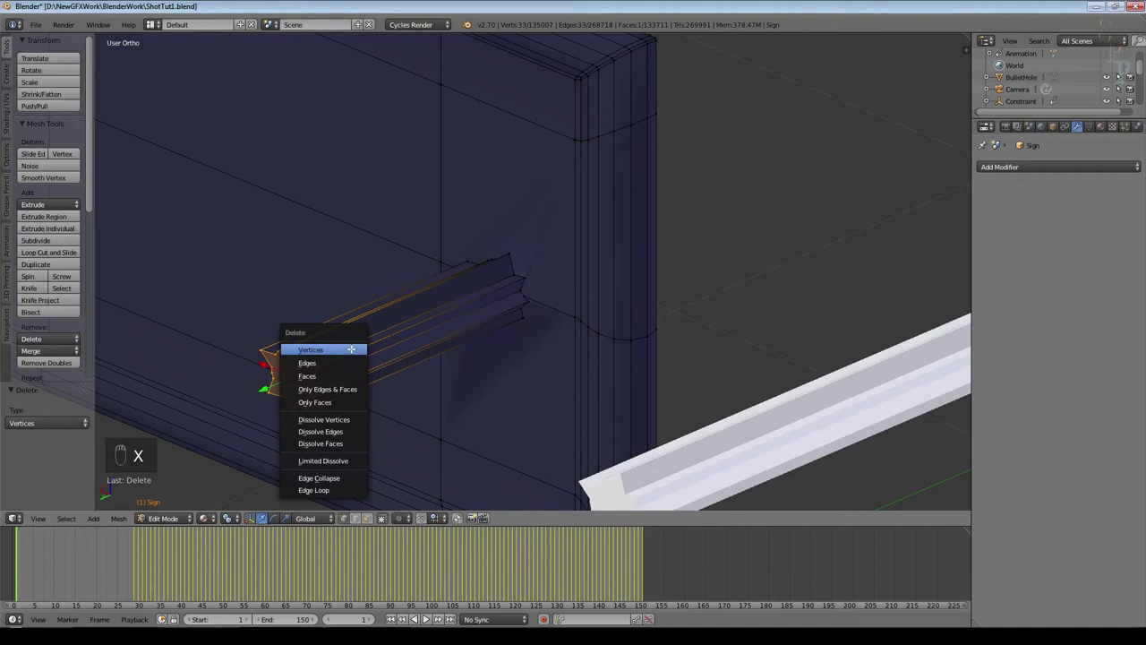
left_click(352, 349)
Step: Select the front and back star-shaped edge loops of the hole and join them with Bridge Edge Loops
middle_click_drag(703, 345, 491, 270)
right_click(519, 281, "alt")
right_click(524, 236, "alt+shift")
right_click(439, 270, "alt+shift")
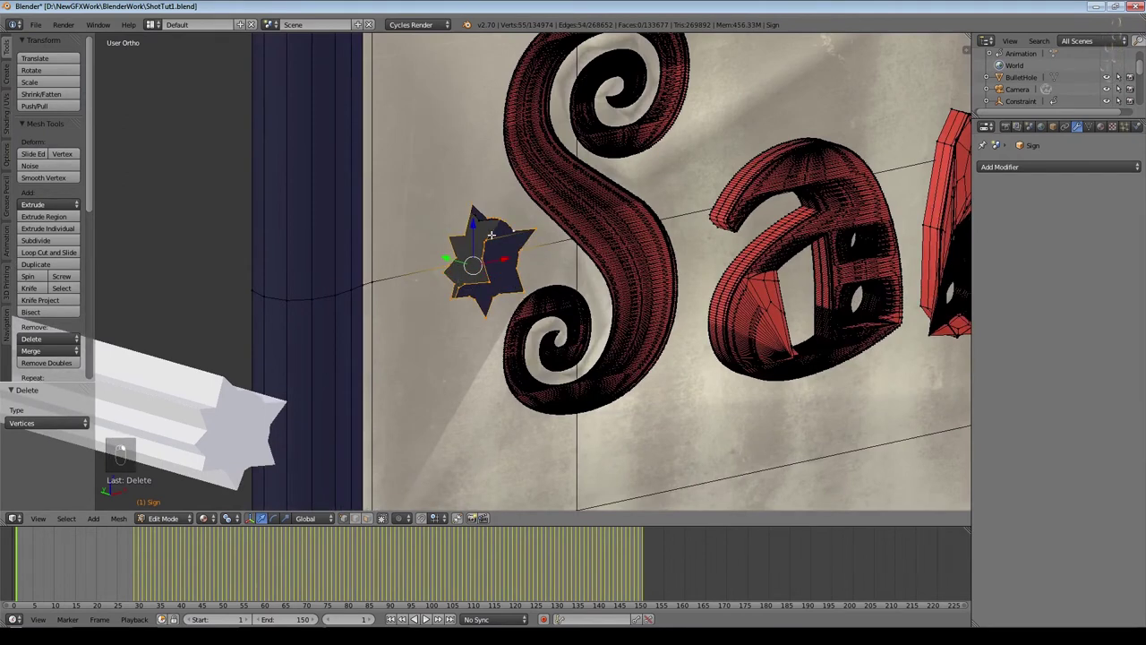
middle_click_drag(478, 216, 476, 240)
right_click(462, 306, "alt+shift")
key("space")
type("bri")
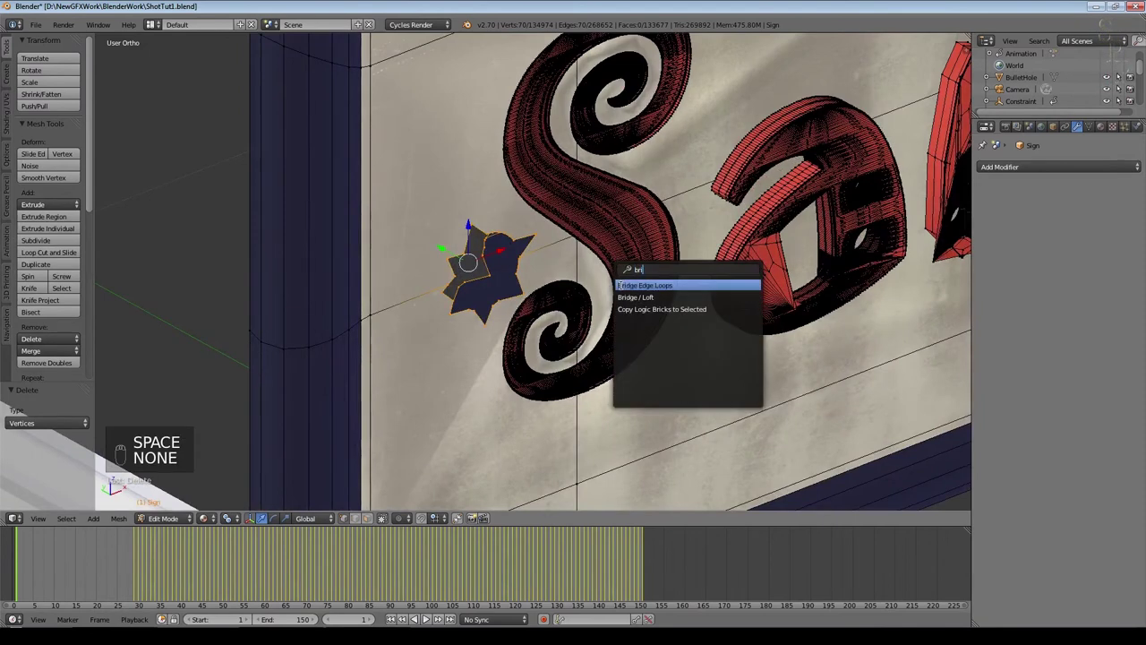
left_click(627, 285)
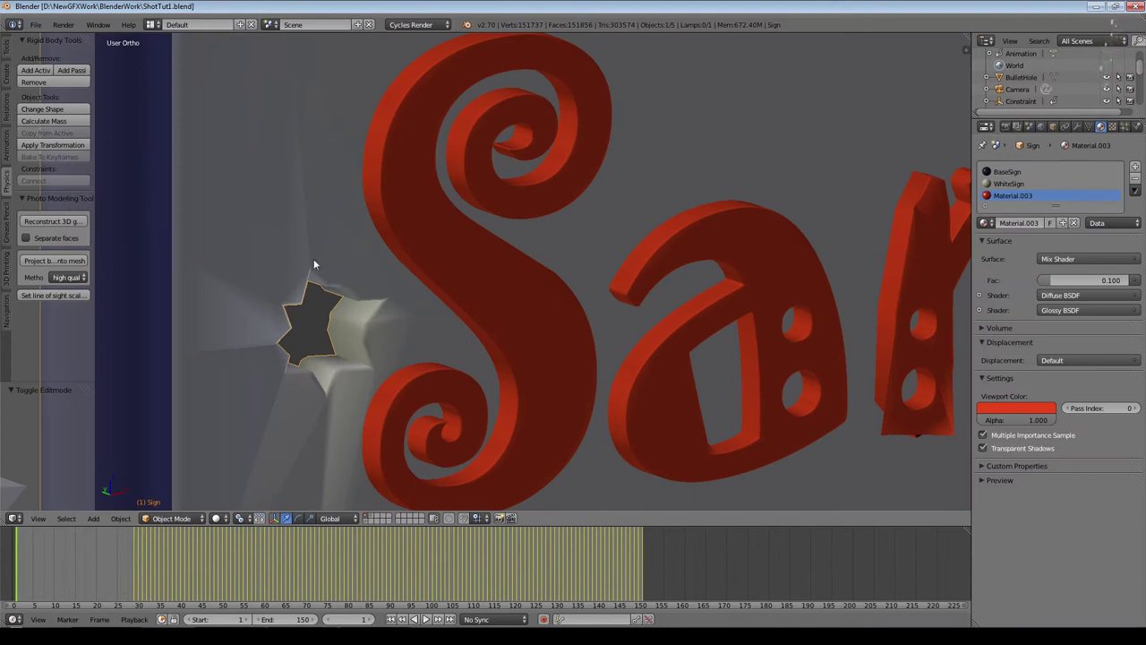
Step: Enter Edit Mode on Sign and examine the mesh around the bullet hole's rim and its sharp corner near the letter S
key("Tab")
middle_click_drag(412, 308, 560, 269, "shift")
scroll(537, 349, "up", 3)
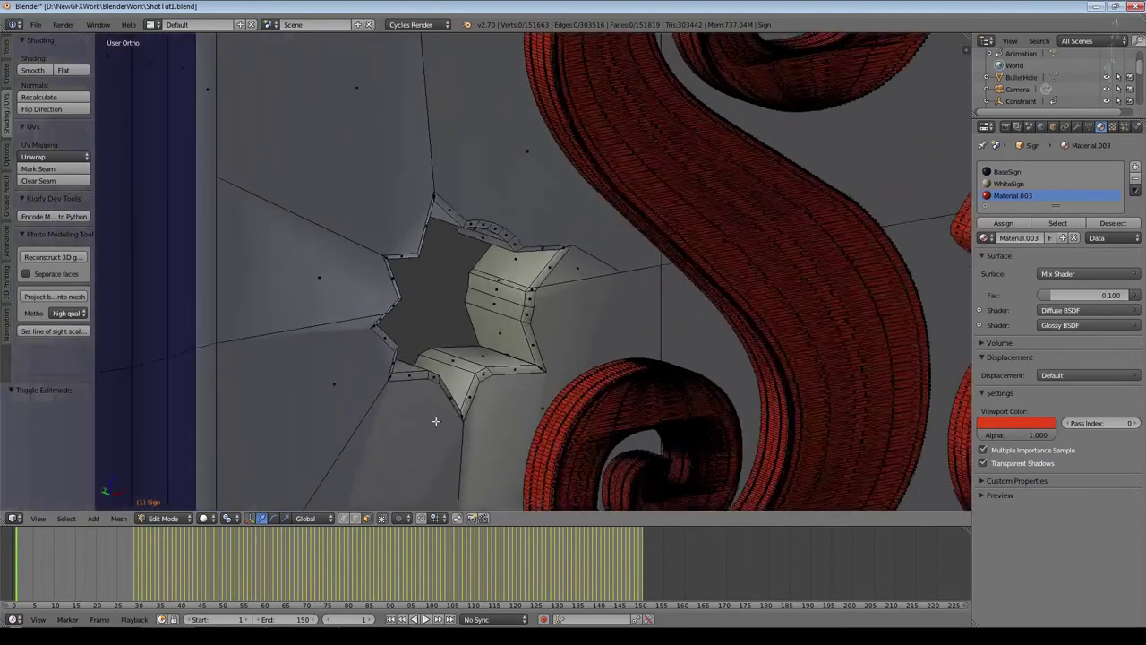
middle_click_drag(437, 421, 430, 448)
scroll(577, 320, "up", 2)
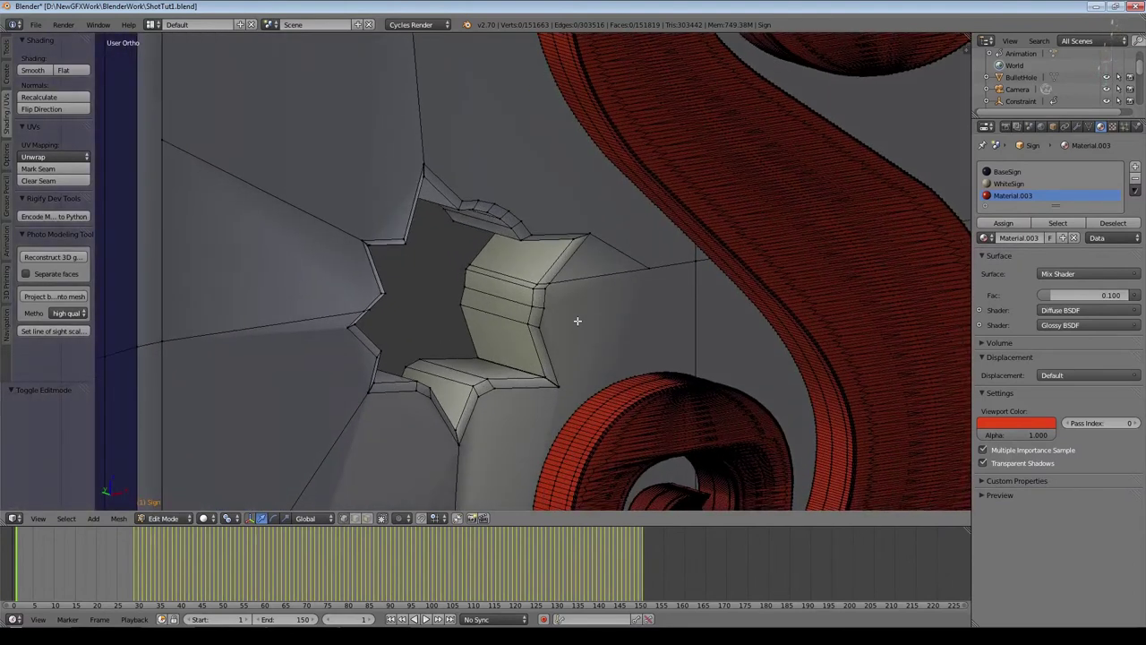
middle_click_drag(577, 320, 562, 305, "shift")
scroll(562, 310, "up", 4)
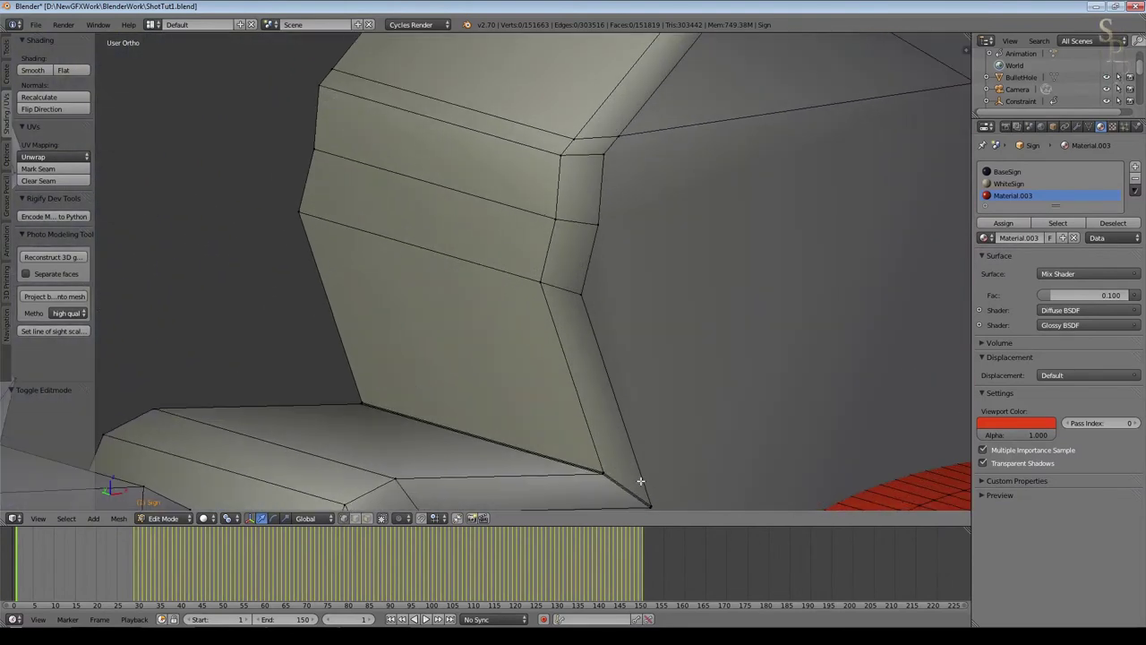
middle_click_drag(617, 425, 597, 383, "shift")
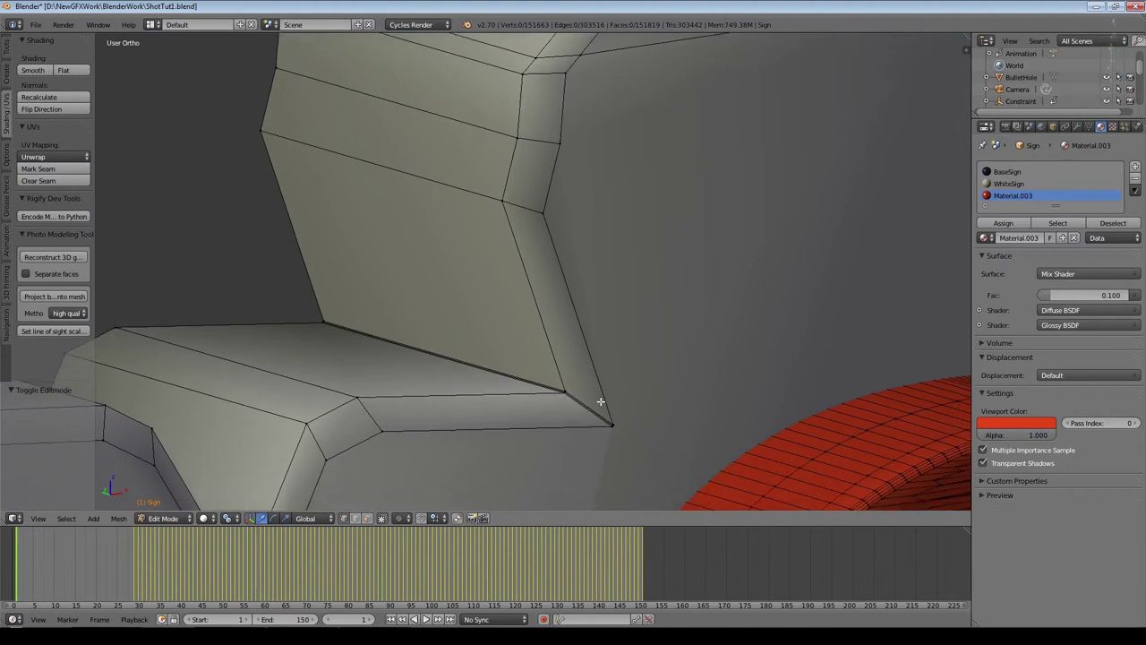
Step: Select the whole Sign mesh and remove doubles with a merge distance of 0.0005
key("a")
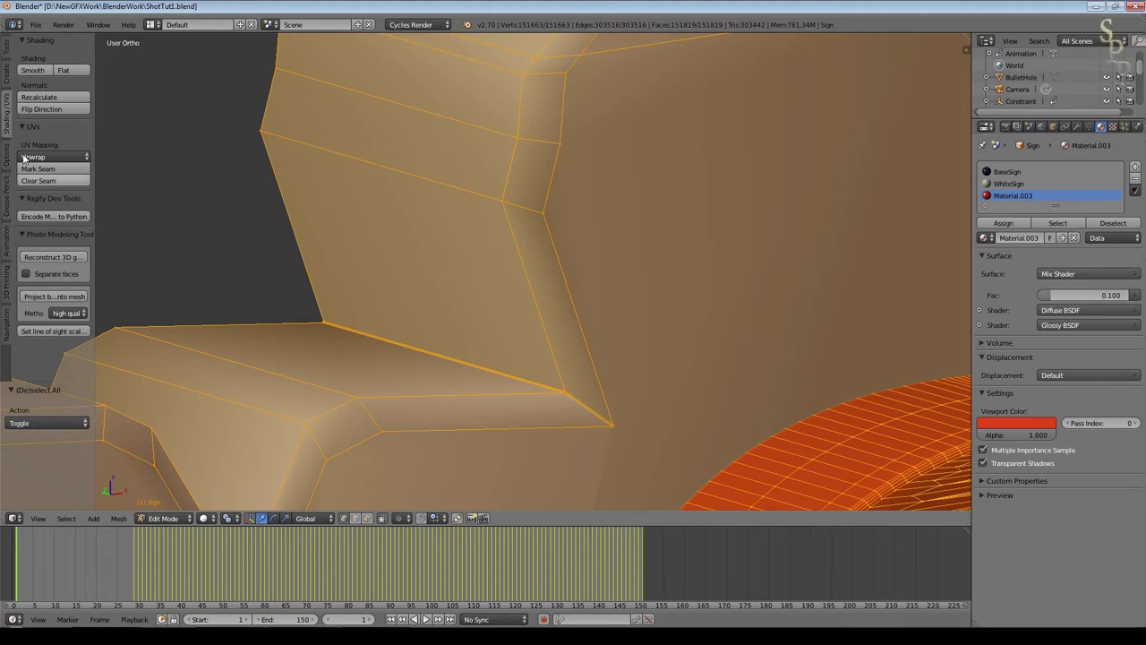
left_click(8, 52)
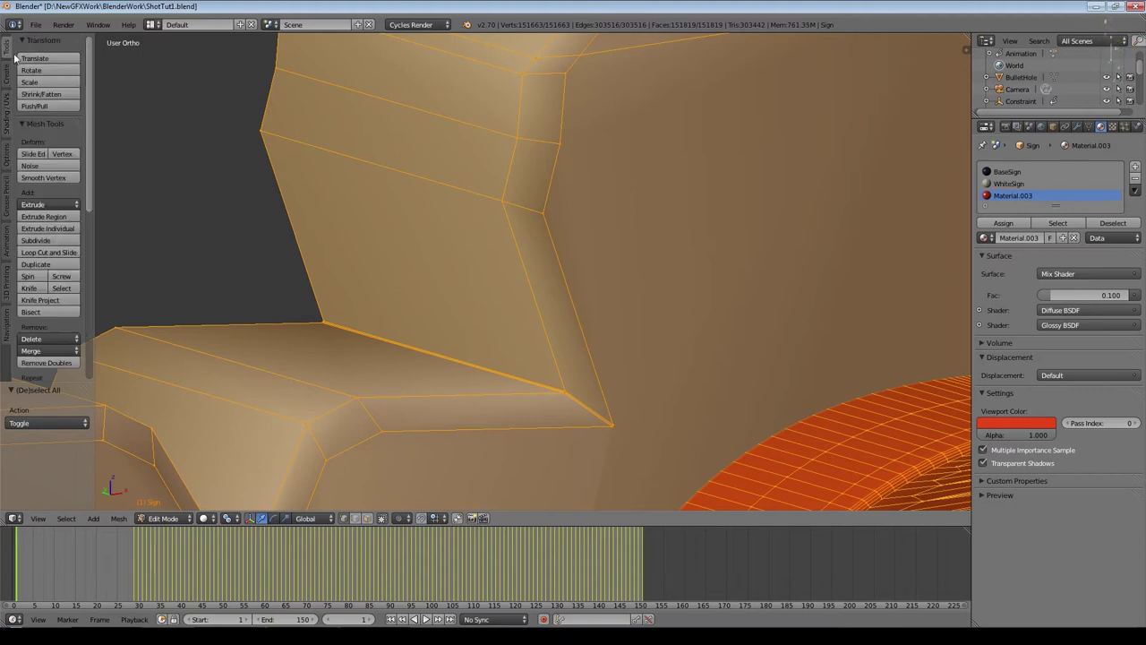
left_click(49, 362)
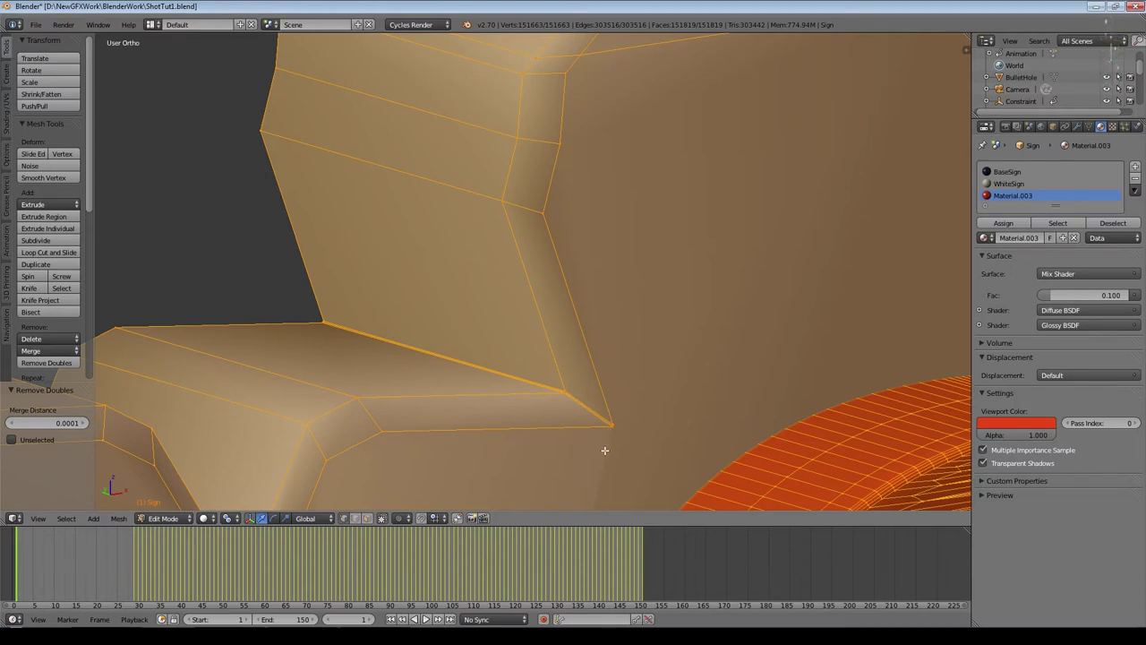
left_click(54, 423)
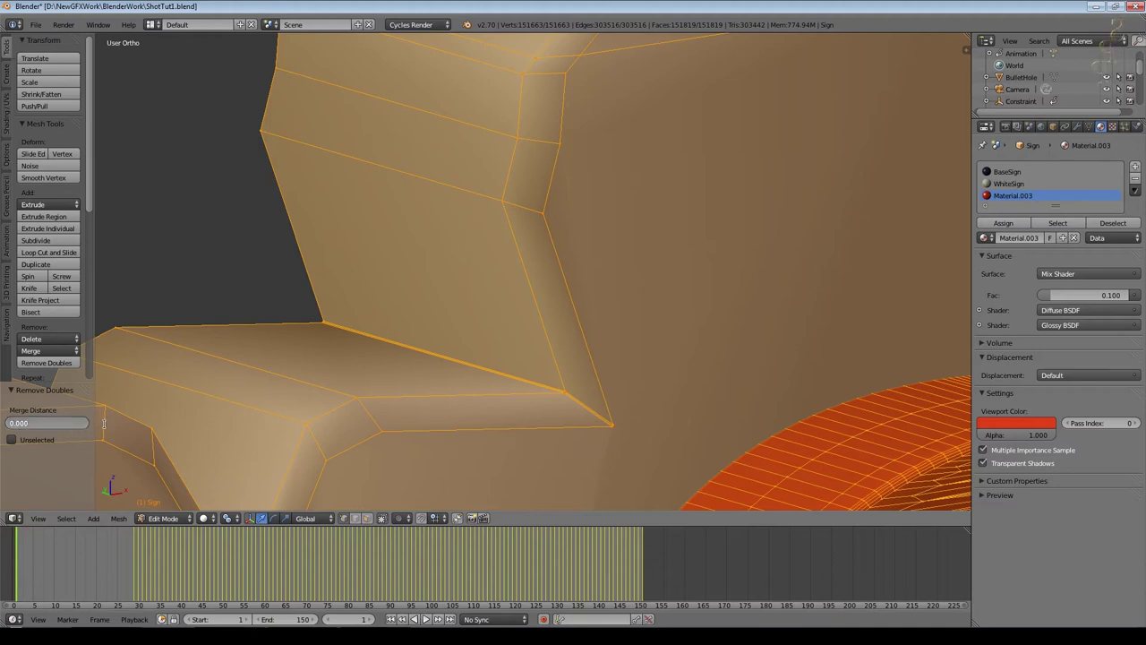
type("5")
key("Return")
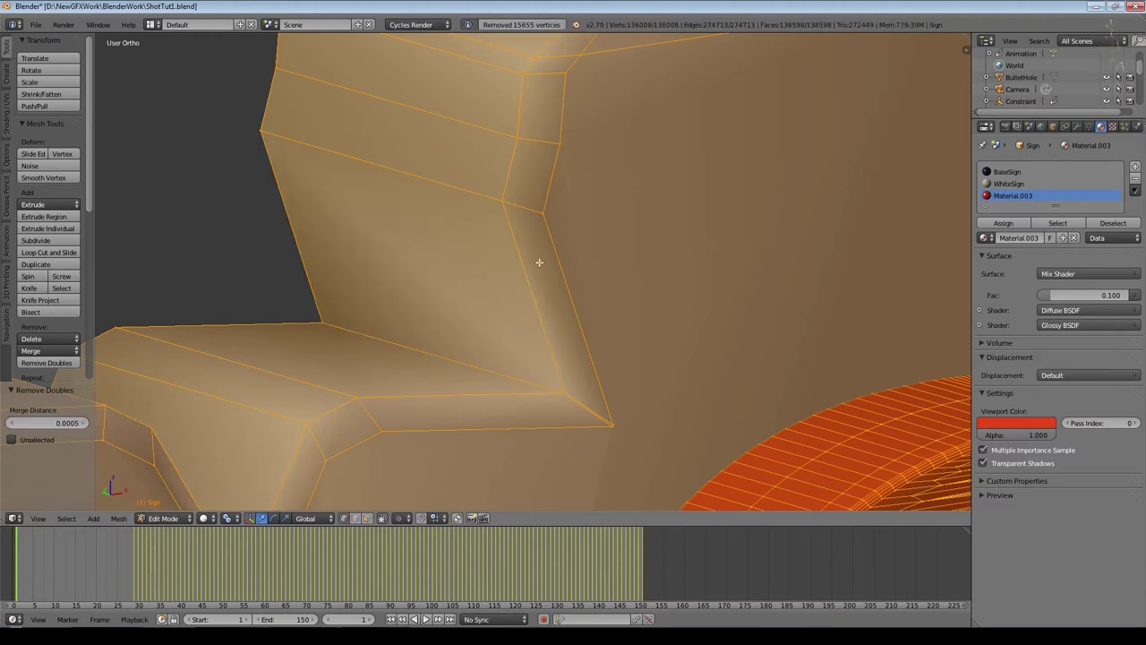
Step: Return to Object Mode and check the sign lettering and the bullet hole's corner shading
scroll(545, 269, "down", 10)
key("Tab")
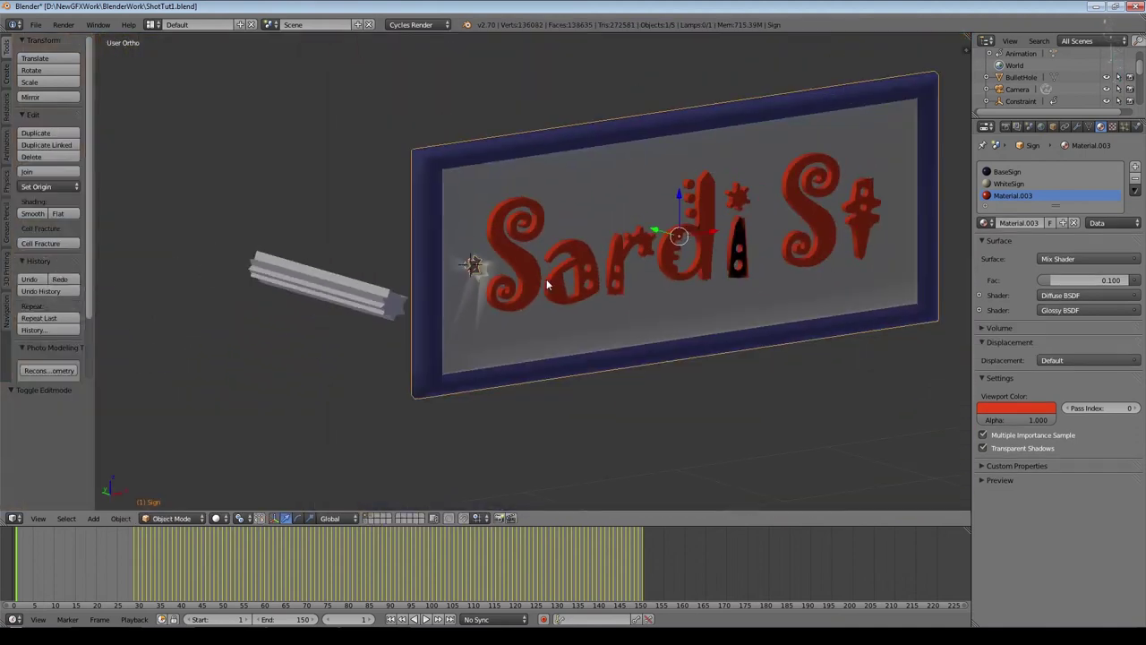
scroll(547, 285, "up", 12)
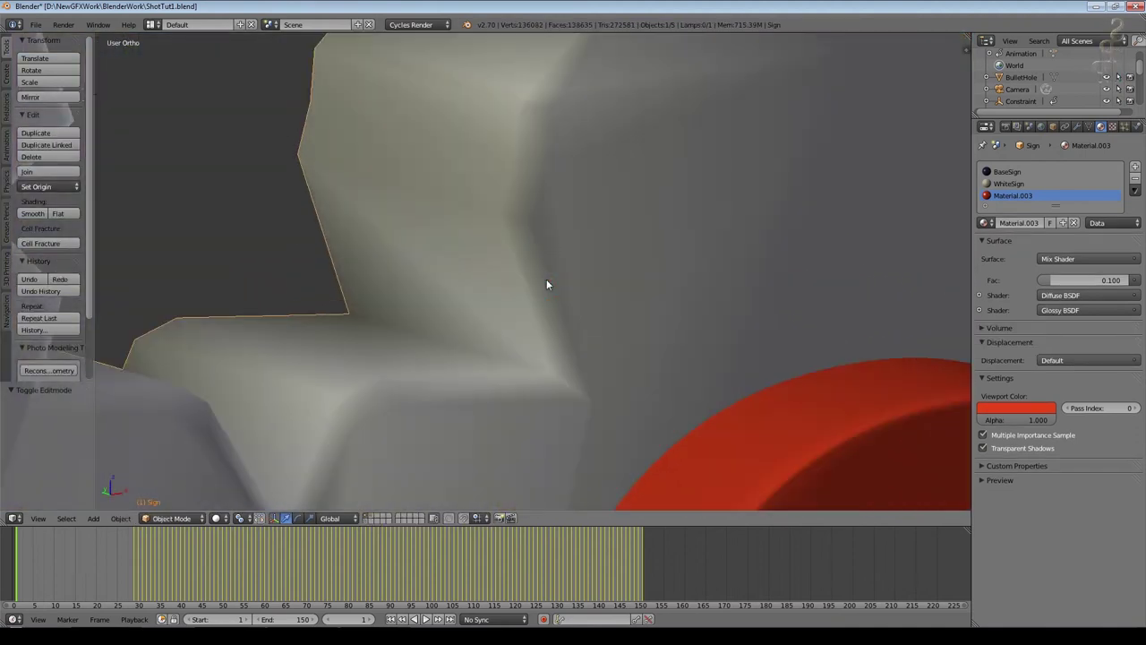
Step: Merge at center the two overlapping vertices at the bullet hole's sharp lower-right corner nearest the letter S
key("Tab")
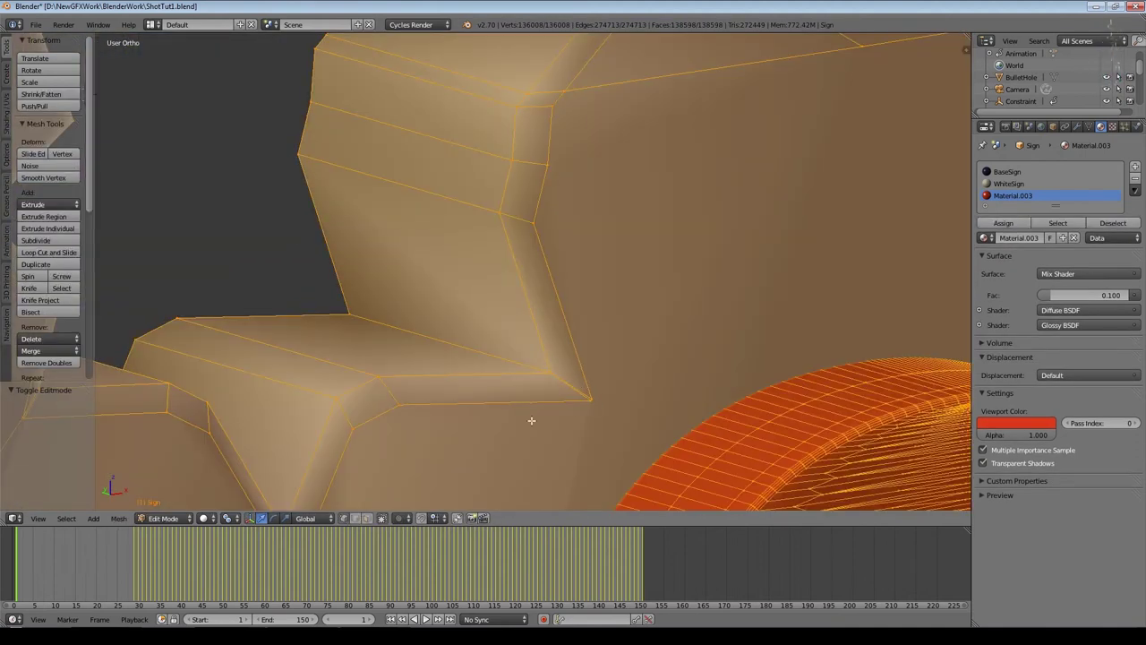
key("a")
key("c")
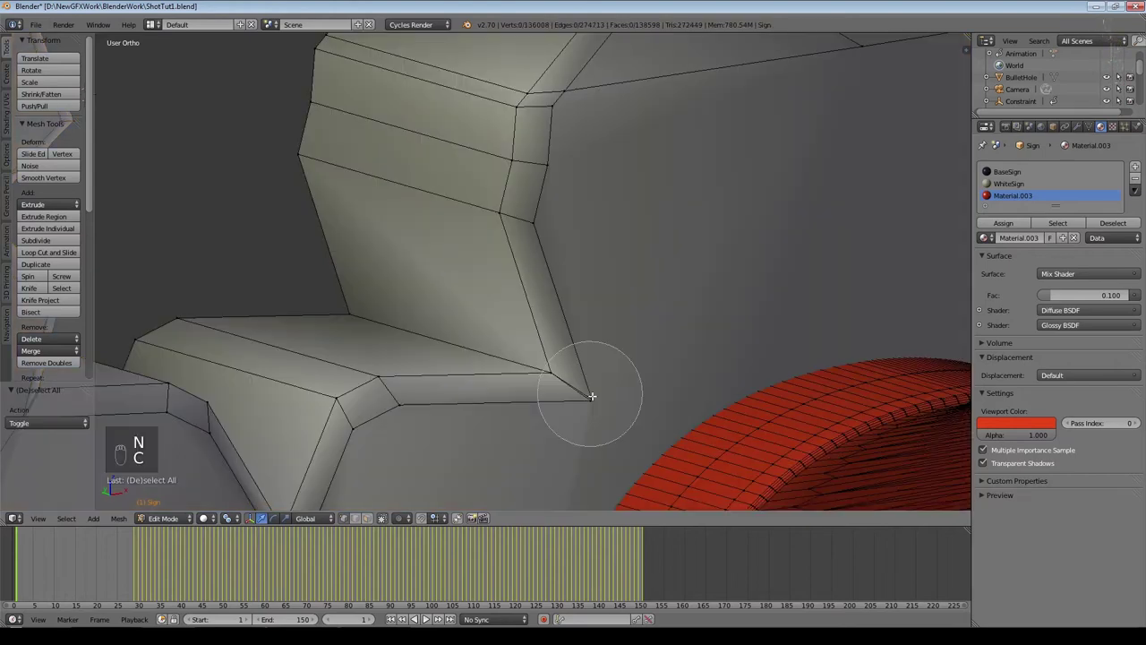
left_click(593, 400)
right_click(591, 401)
key("alt+m")
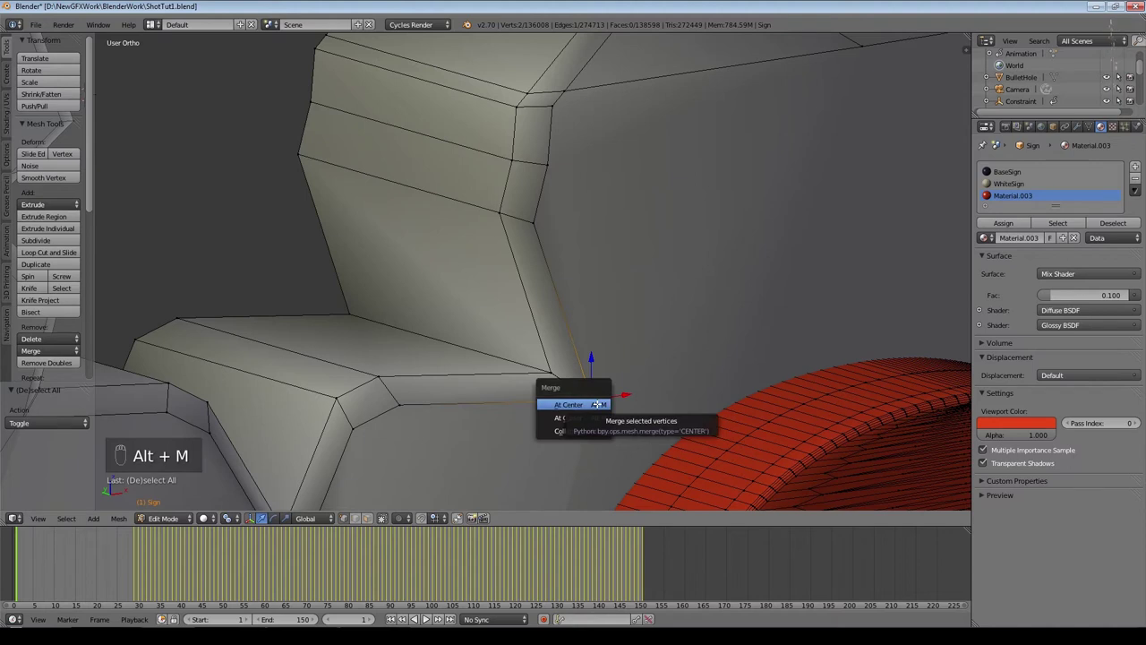
left_click(596, 405)
Step: Merge at center the overlapping vertices on the inner rim at the hole's upper-left point
middle_click_drag(644, 447, 644, 459, "shift")
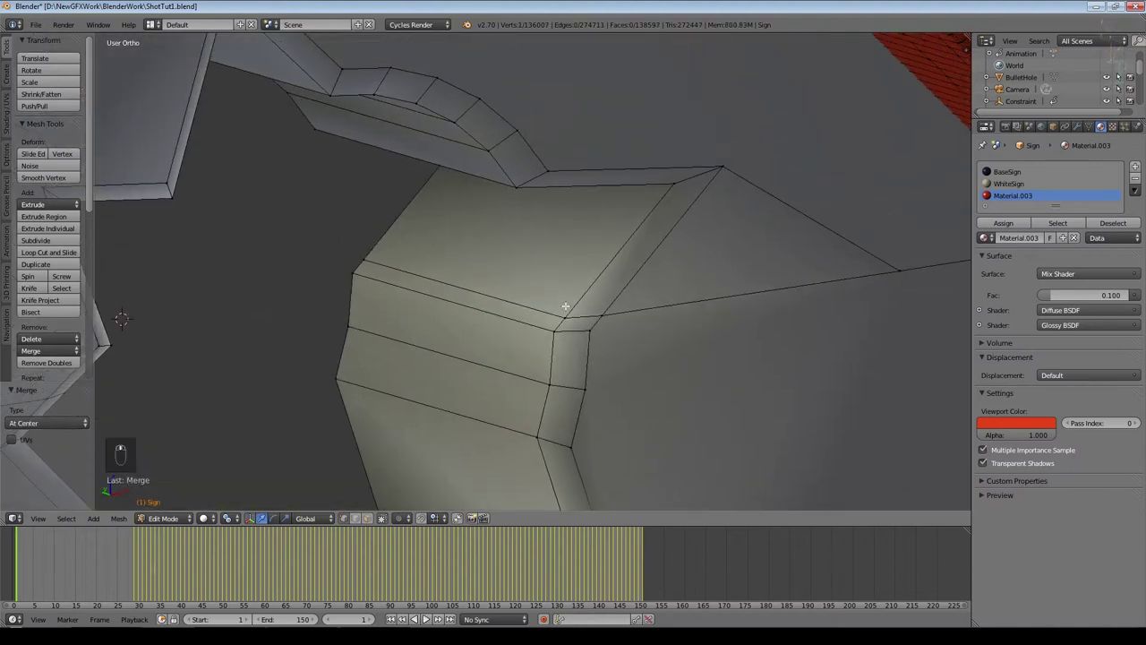
middle_click_drag(550, 251, 629, 308, "shift")
middle_click_drag(397, 375, 396, 375)
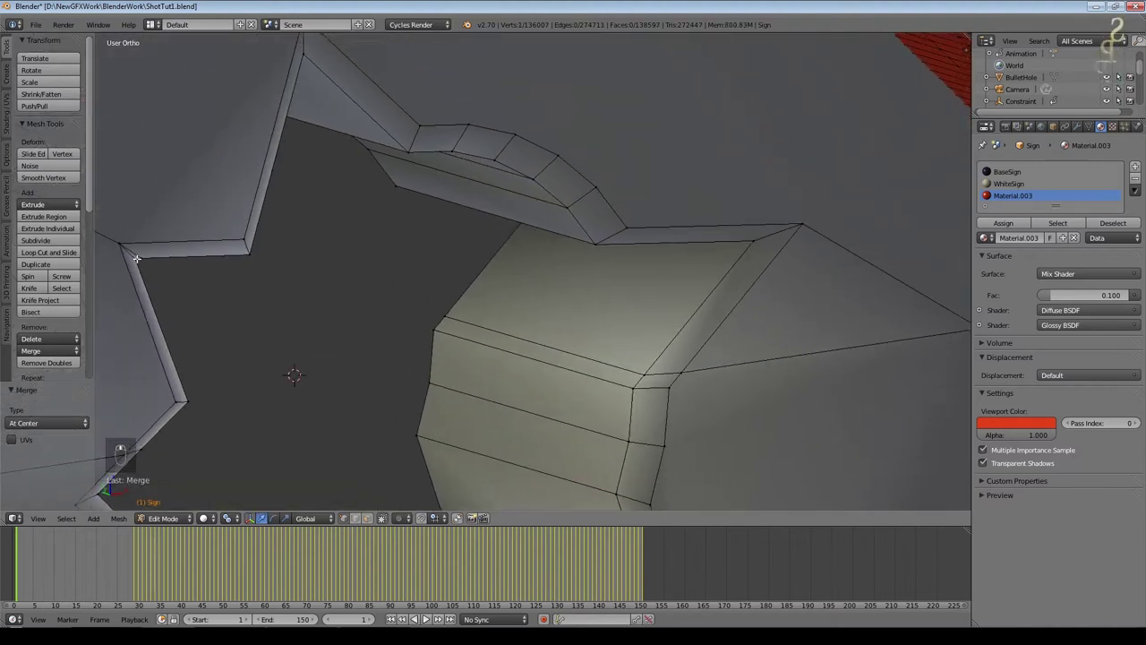
right_click(140, 257)
key("alt+m")
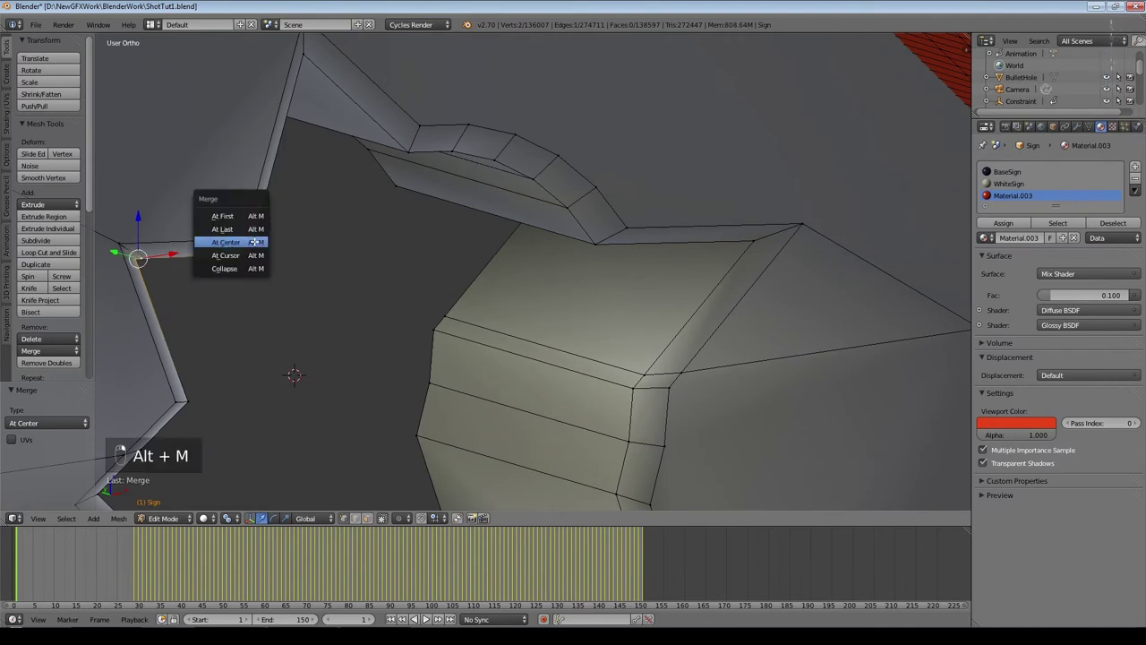
left_click(256, 241)
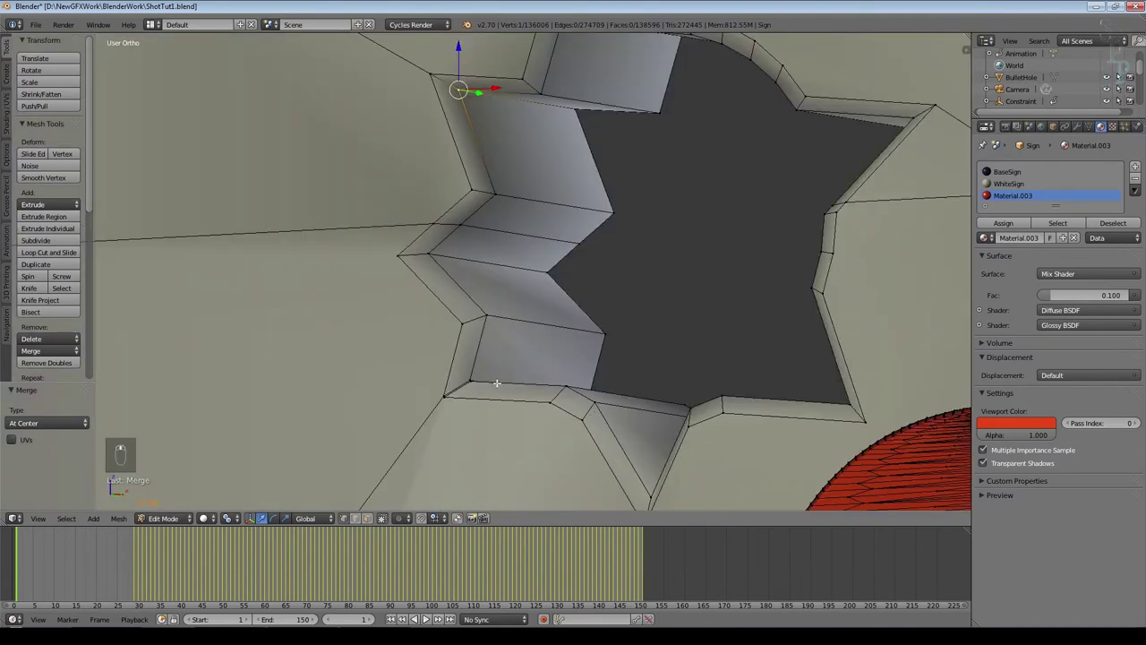
Step: Merge at center the two overlapping vertex pairs along the inner wall edge at the hole's lower-left point
middle_click_drag(530, 408, 530, 431)
key("alt+m")
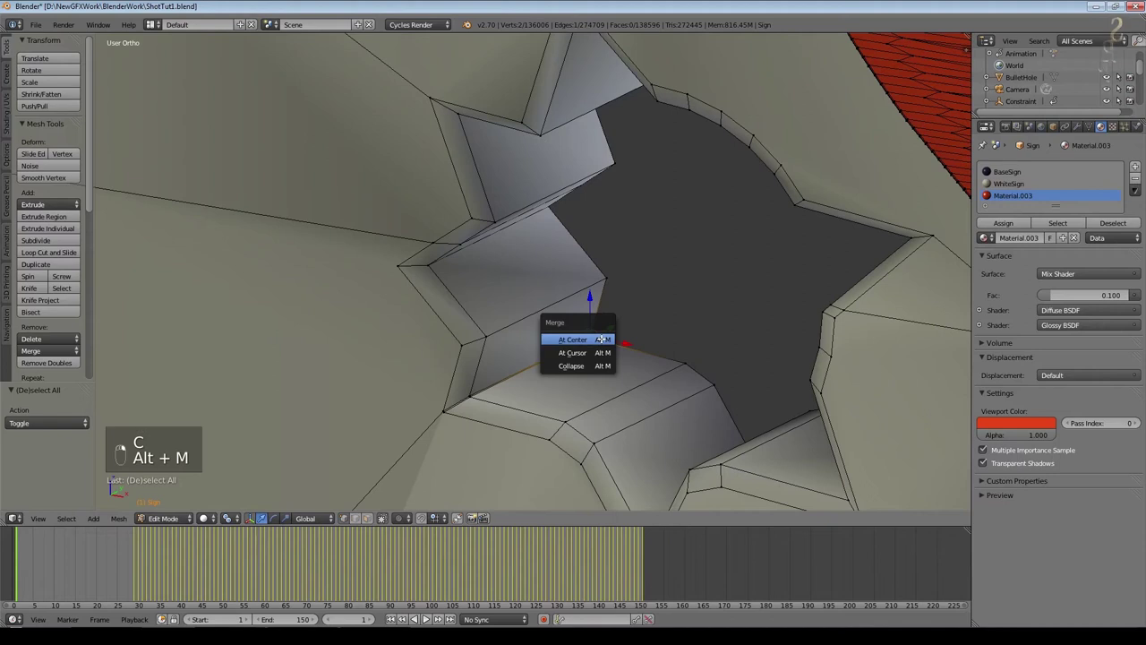
key("Return")
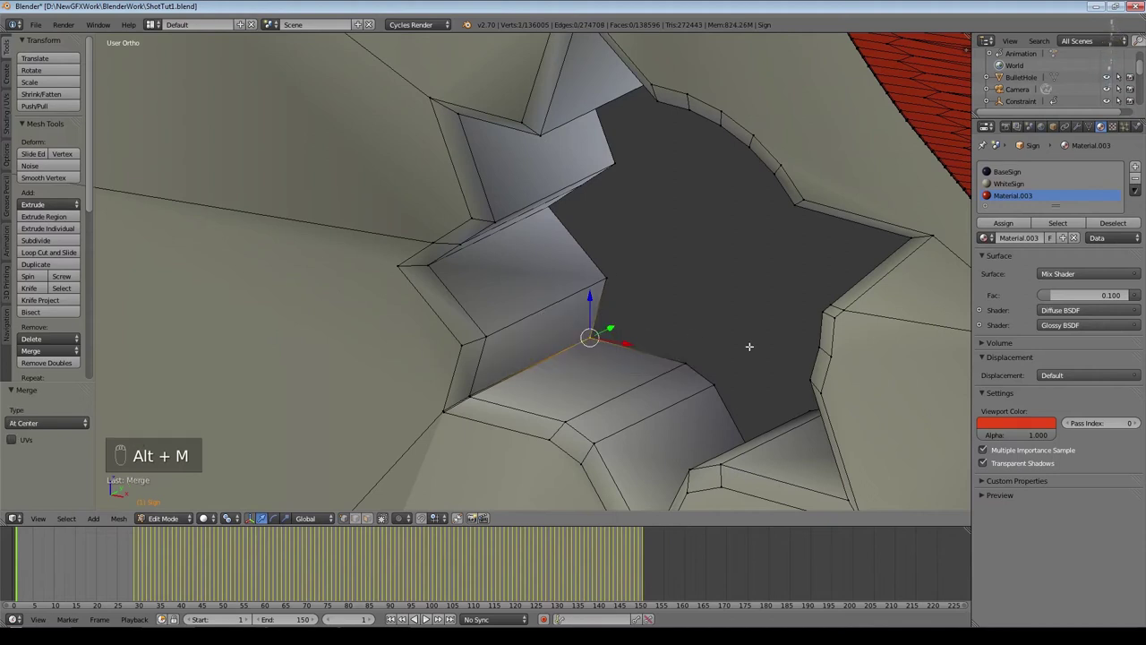
key("alt+m")
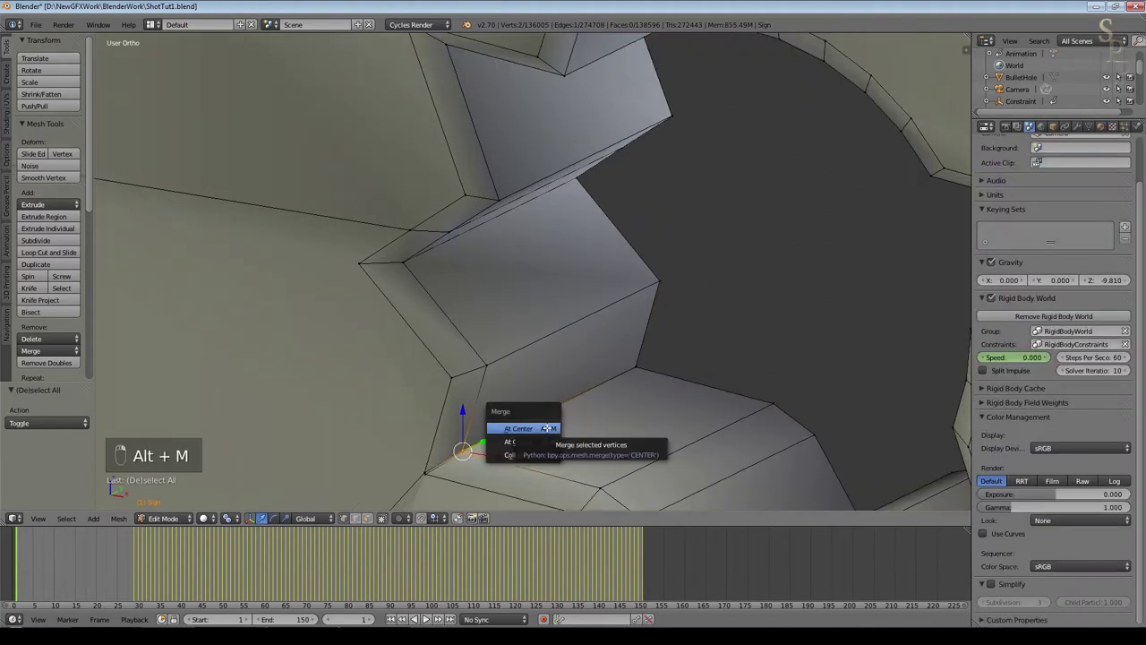
left_click(547, 427)
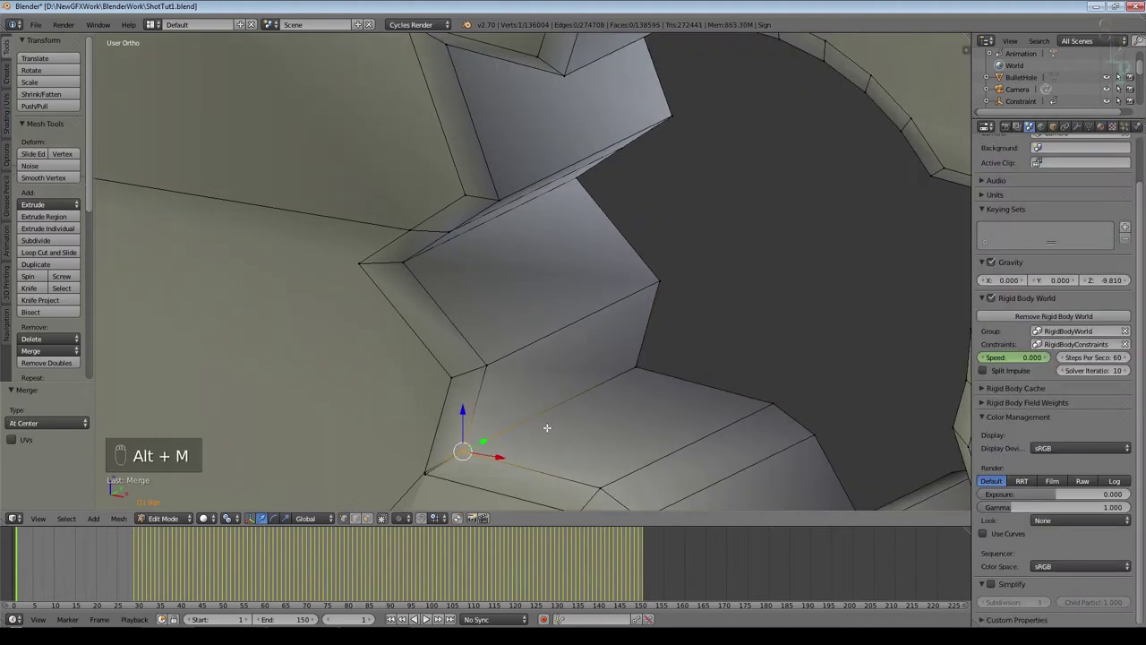
Step: Merge the overlapping vertex pair on the outer rim at the hole's lower-left point and return to Object Mode
key("a")
key("c")
left_click(424, 472)
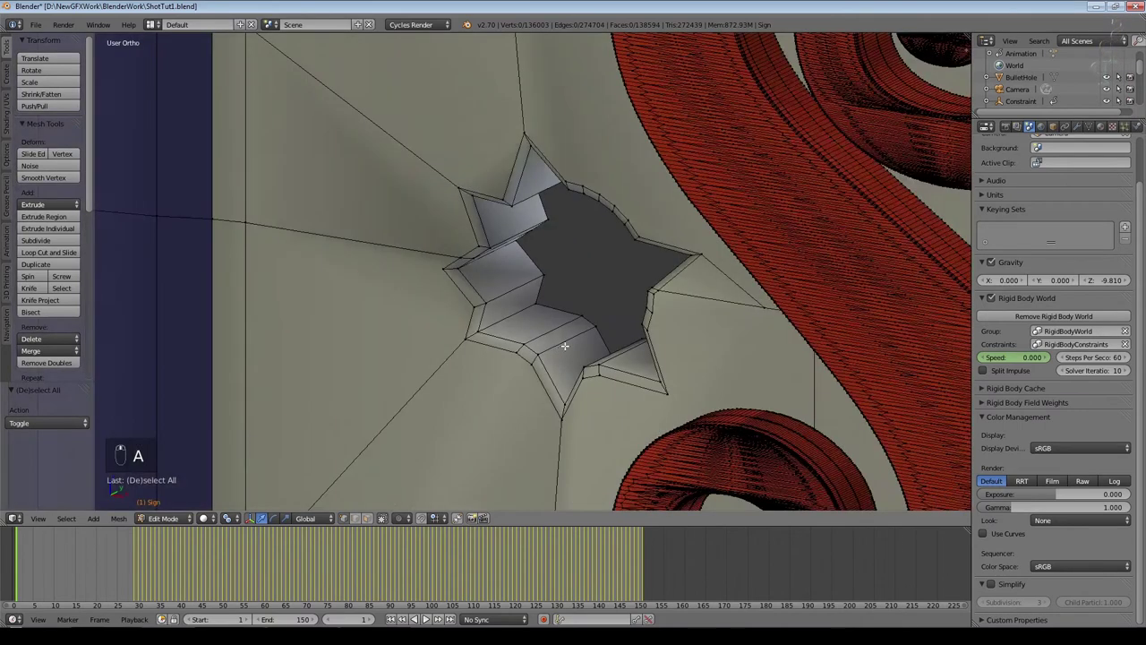
middle_click_drag(566, 346, 630, 329)
scroll(630, 329, "down", 2)
key("Tab")
scroll(621, 333, "down", 3)
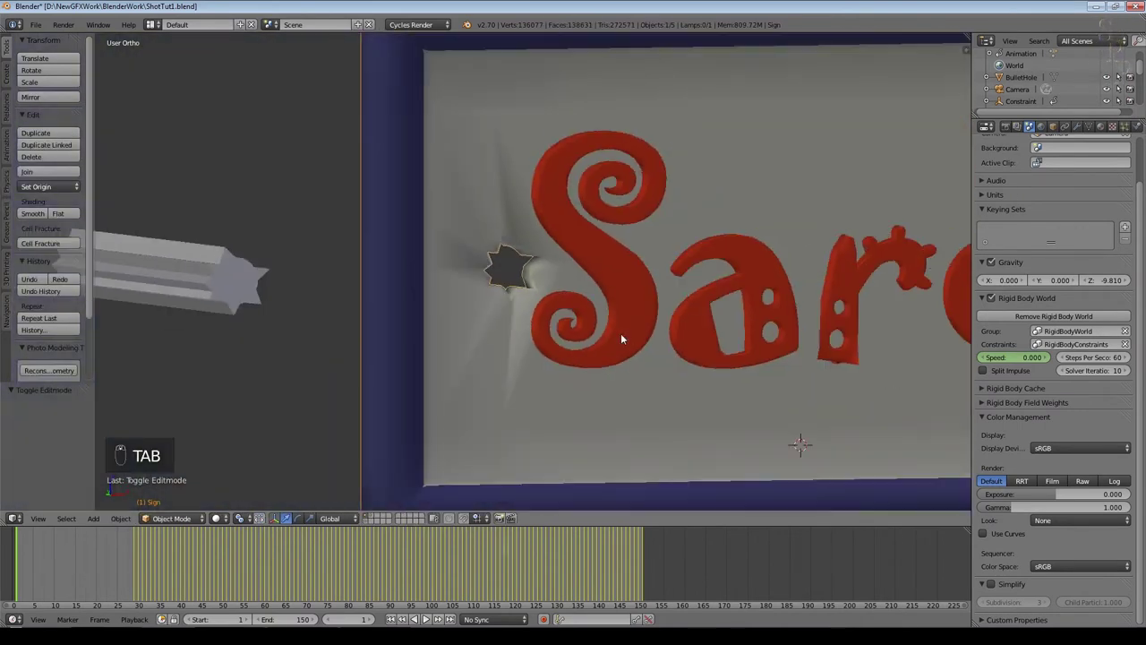
Step: Knife-cut a supporting edge line just outside the hole's left side, from the top point down to the bottom point
scroll(621, 333, "up", 5)
key("Tab")
scroll(641, 237, "up", 2)
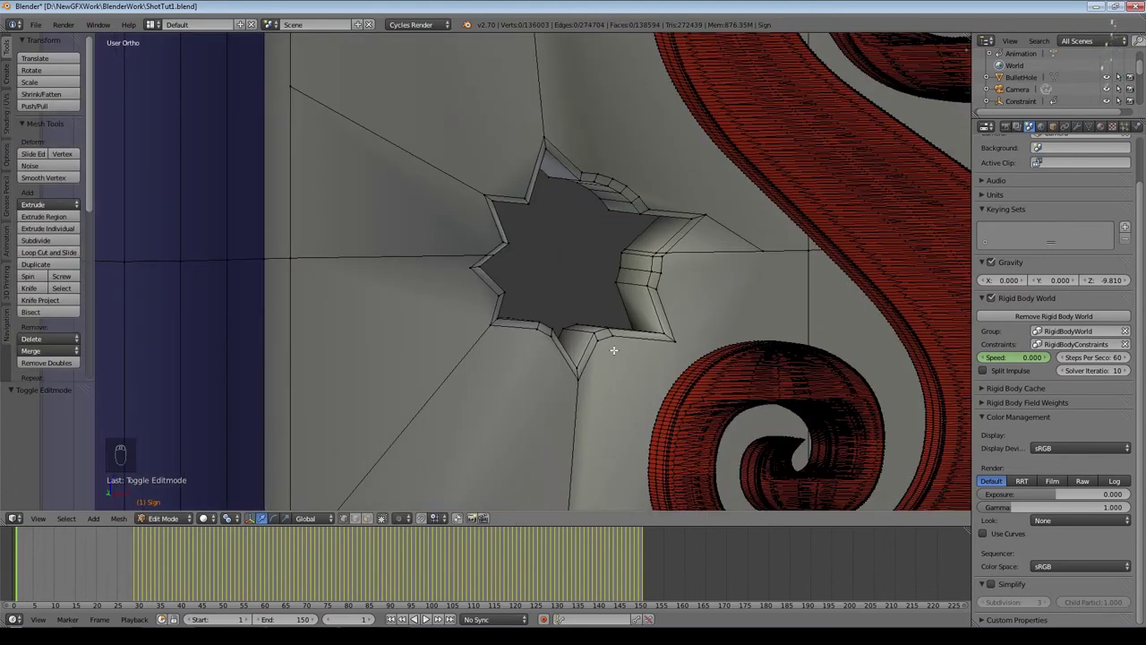
key("k")
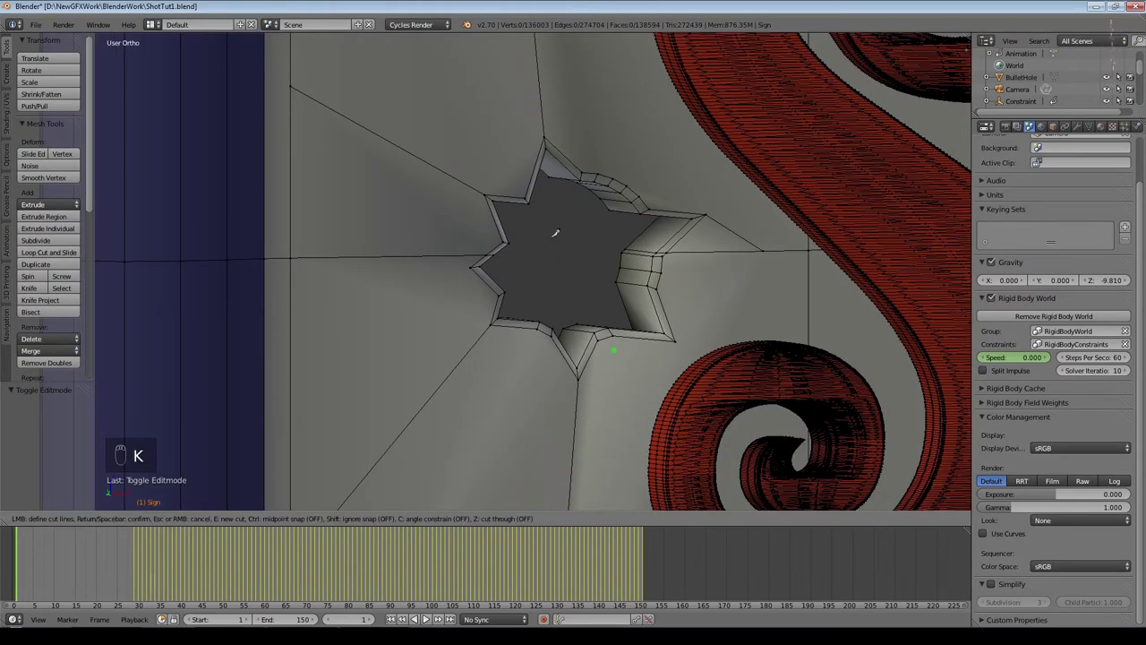
left_click(542, 131)
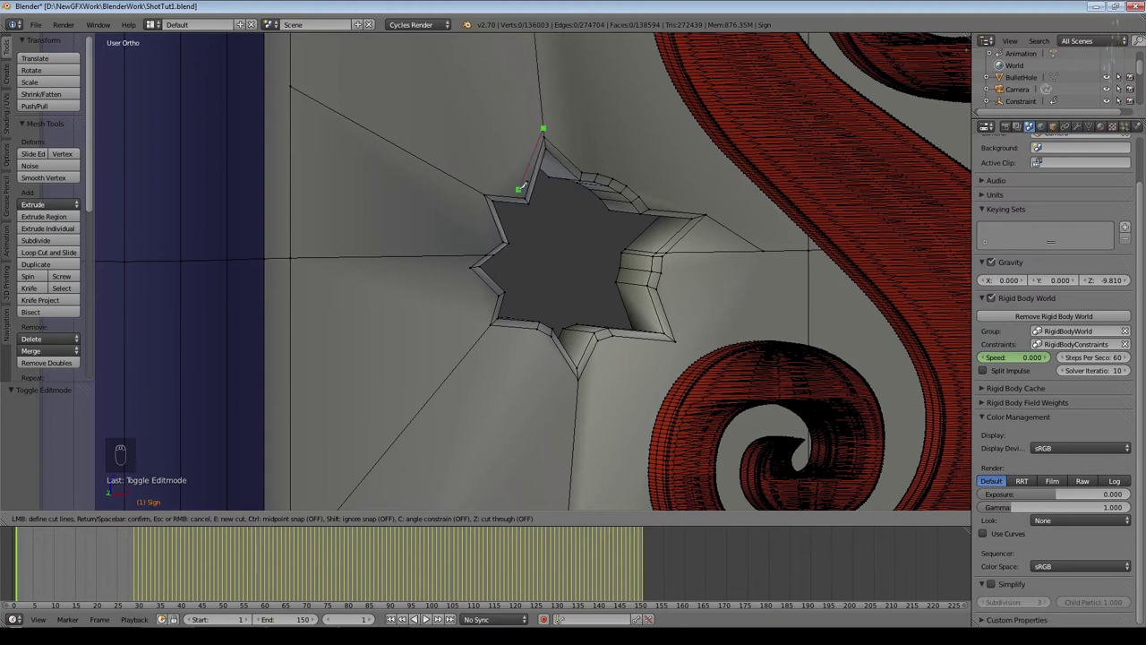
left_click(519, 190)
left_click(473, 188)
left_click(493, 240)
left_click(460, 265)
left_click(486, 296)
left_click(483, 332)
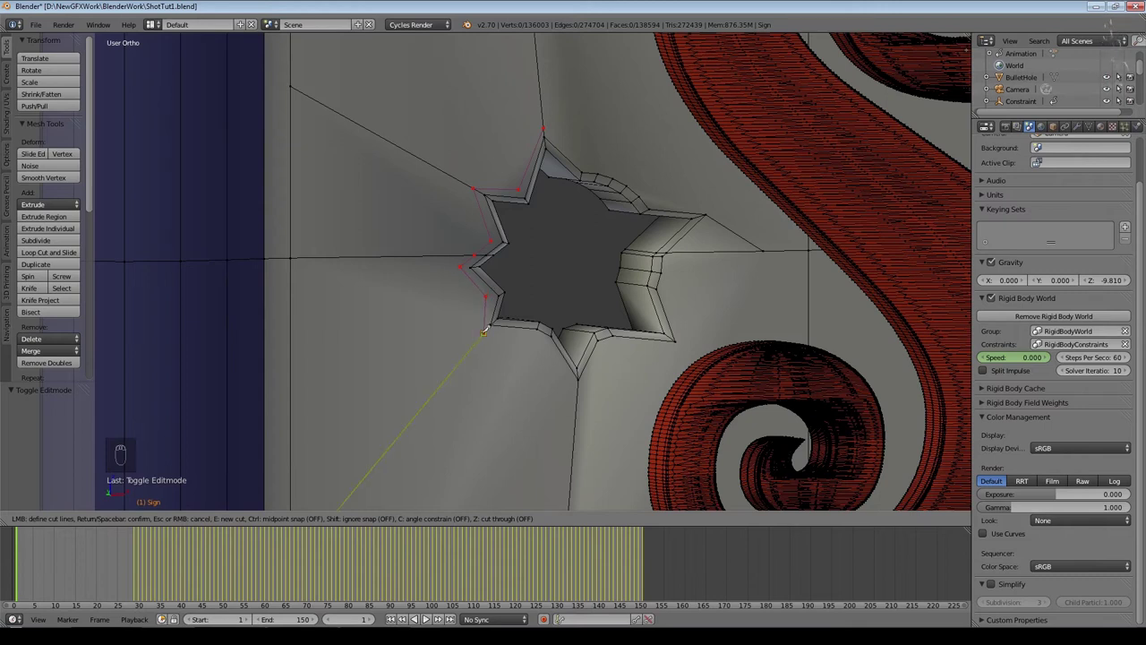
left_click(541, 340)
left_click(578, 386)
key("Return")
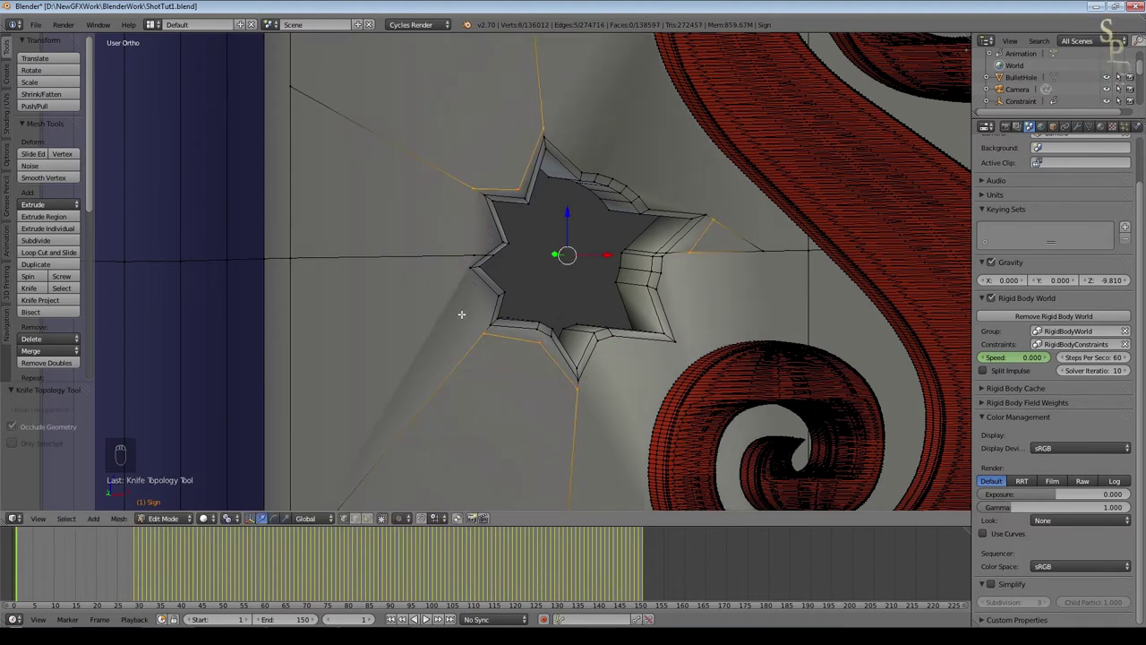
Step: Add further Knife cuts around the hole's remaining points to extend the supporting edges, and return to Object Mode
scroll(481, 335, "up", 3)
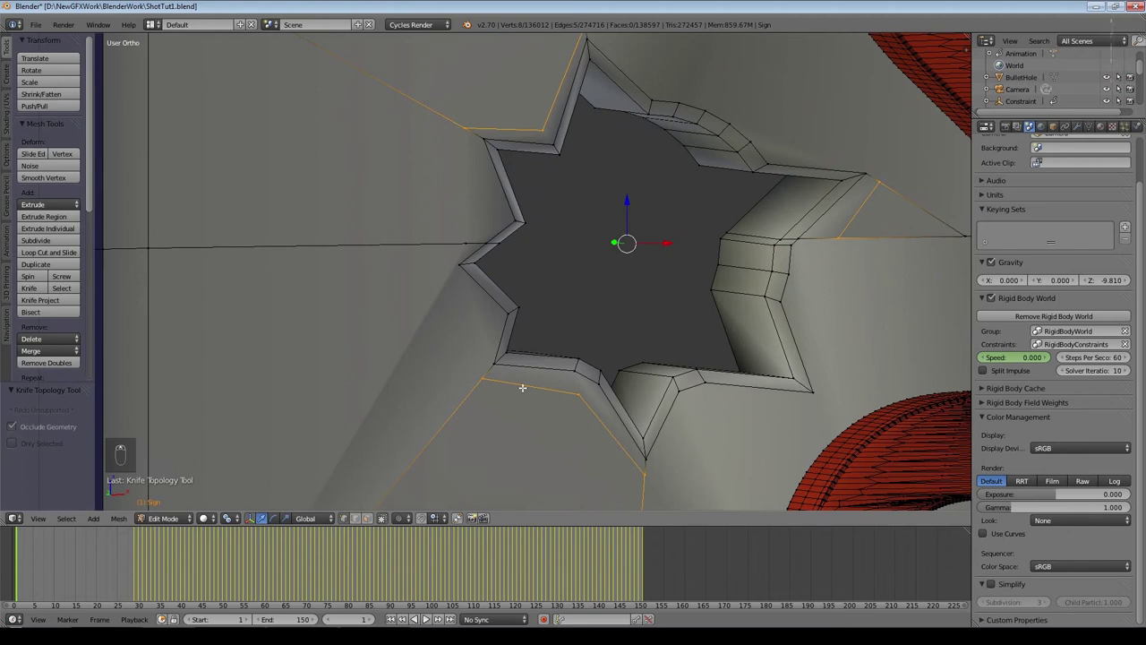
key("k")
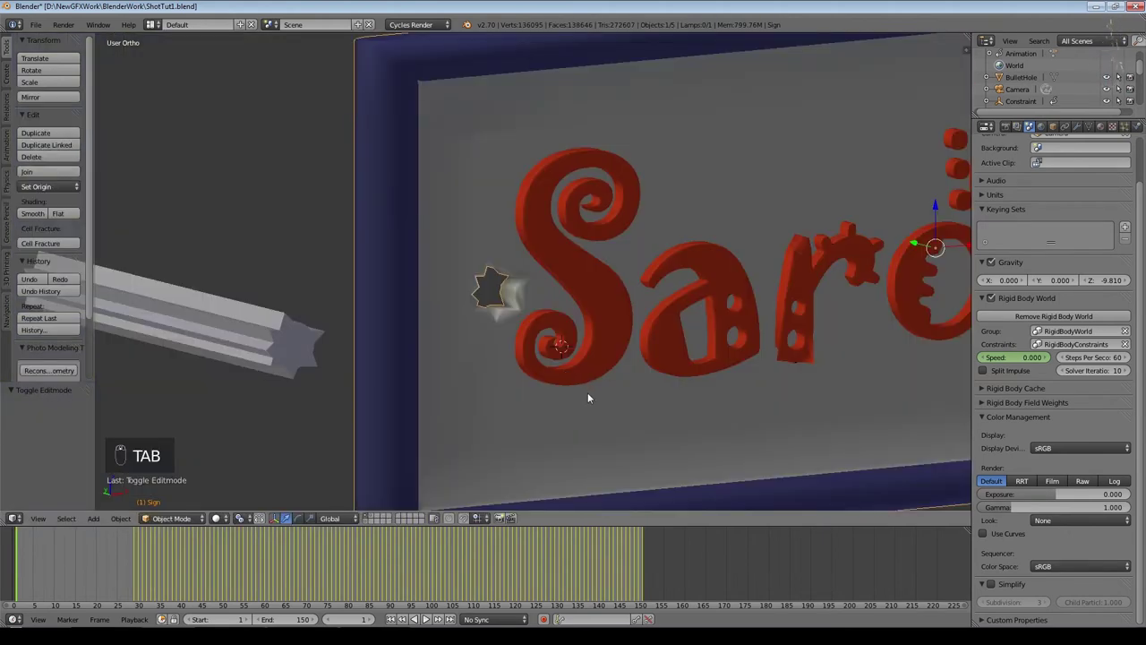
middle_click_drag(587, 393, 600, 359)
scroll(501, 269, "up", 4)
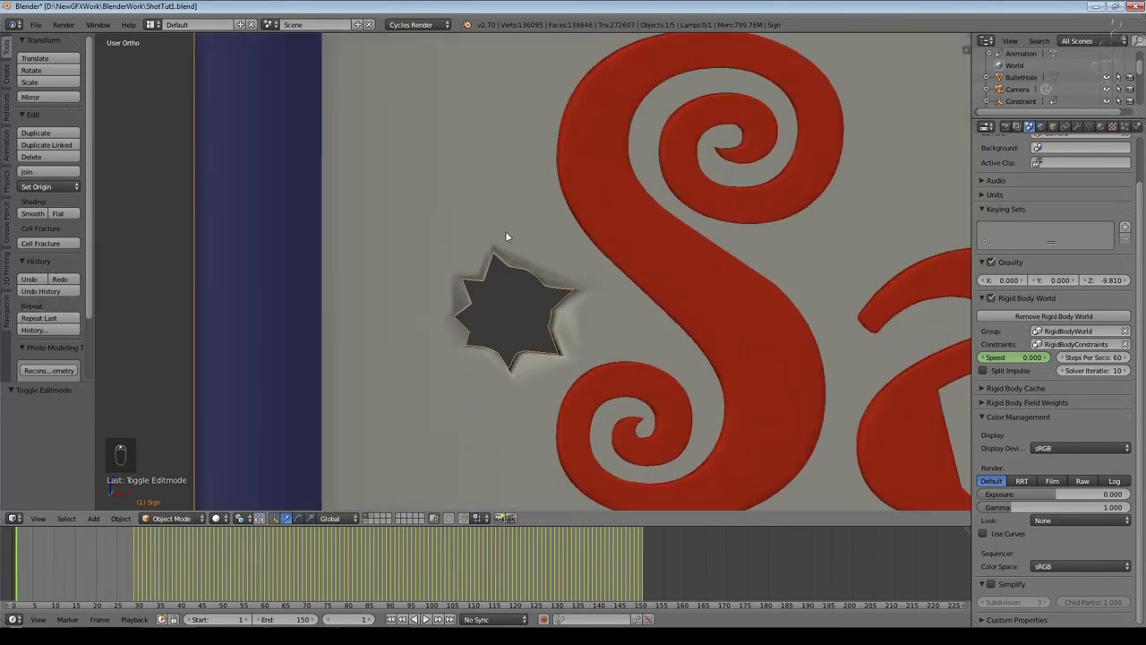
Step: Preview the sign and its bullet hole in rendered shading and save the file
scroll(501, 321, "down", 3)
mouse_move(559, 364)
middle_mouse_down()
mouse_move(716, 384)
mouse_move(736, 400)
mouse_move(578, 376)
mouse_move(403, 430)
middle_mouse_up()
key("shift+z")
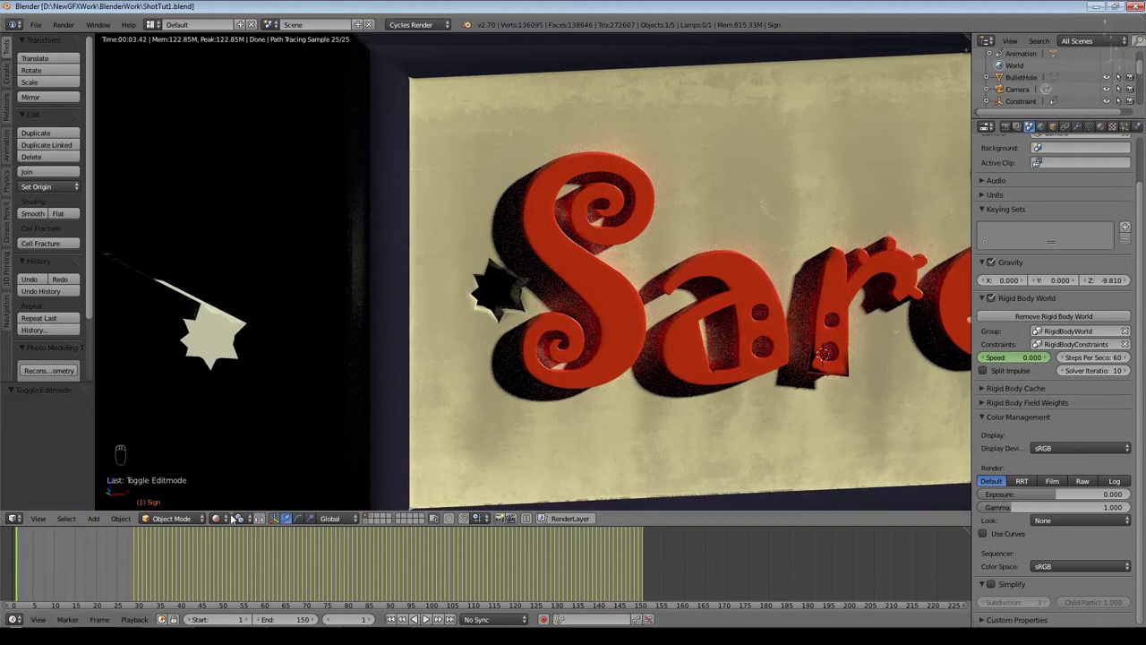
key("ctrl+s")
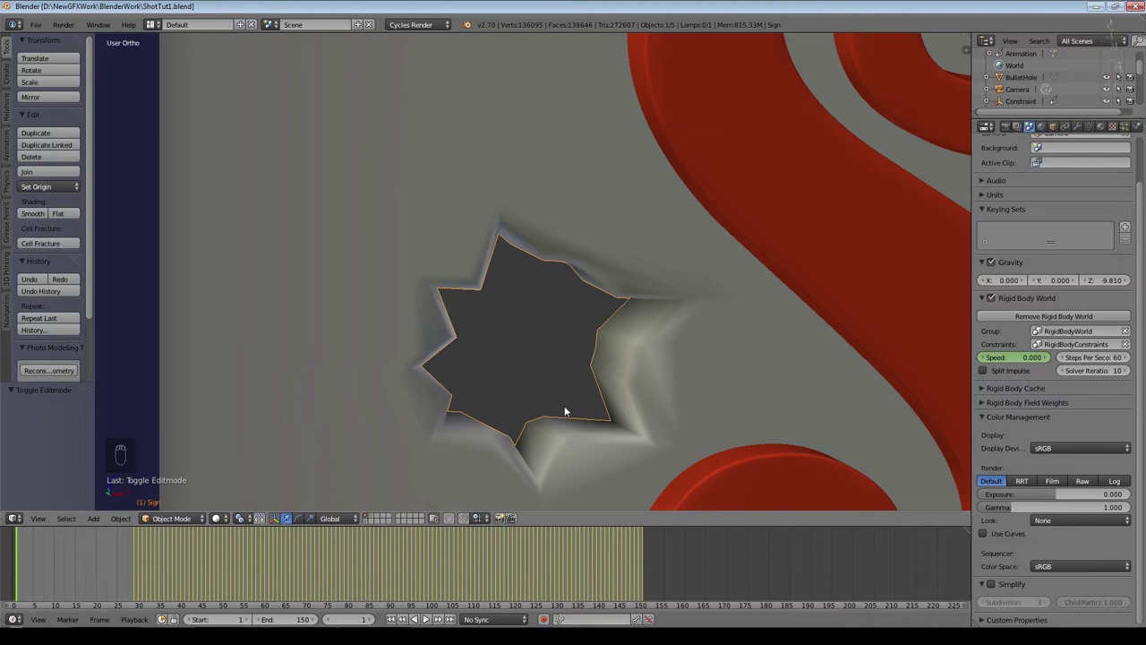
Step: Select the face loop forming the hole's inner walls and grow the selection to include the bevelled rims
key("Tab")
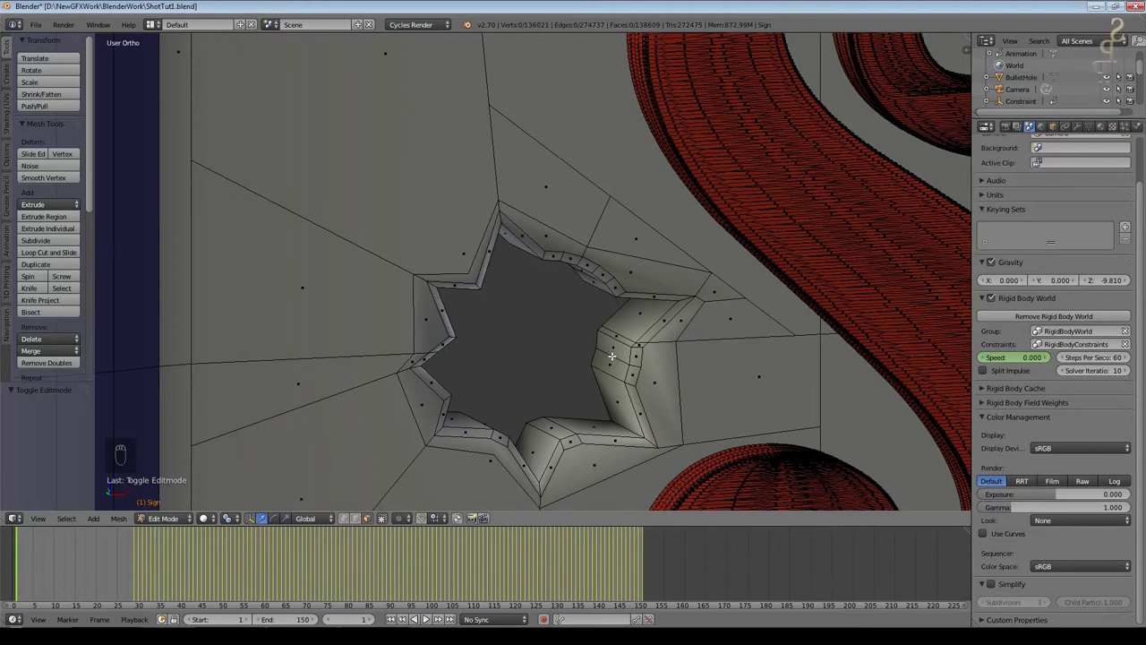
right_click(611, 356, "alt")
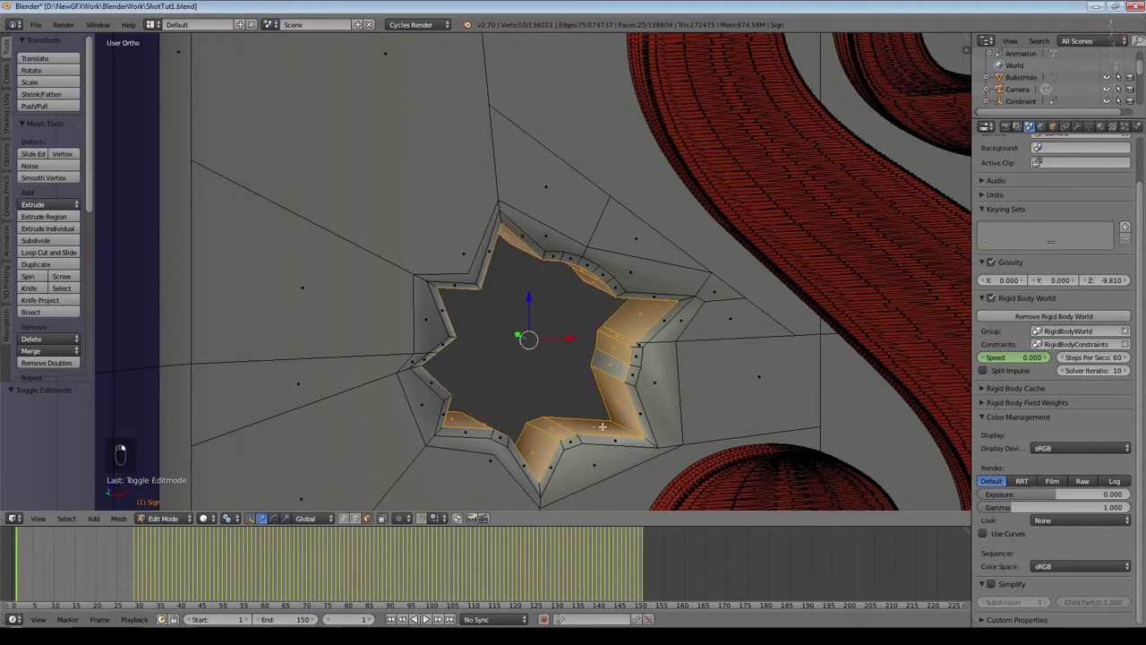
middle_click_drag(686, 410, 740, 387)
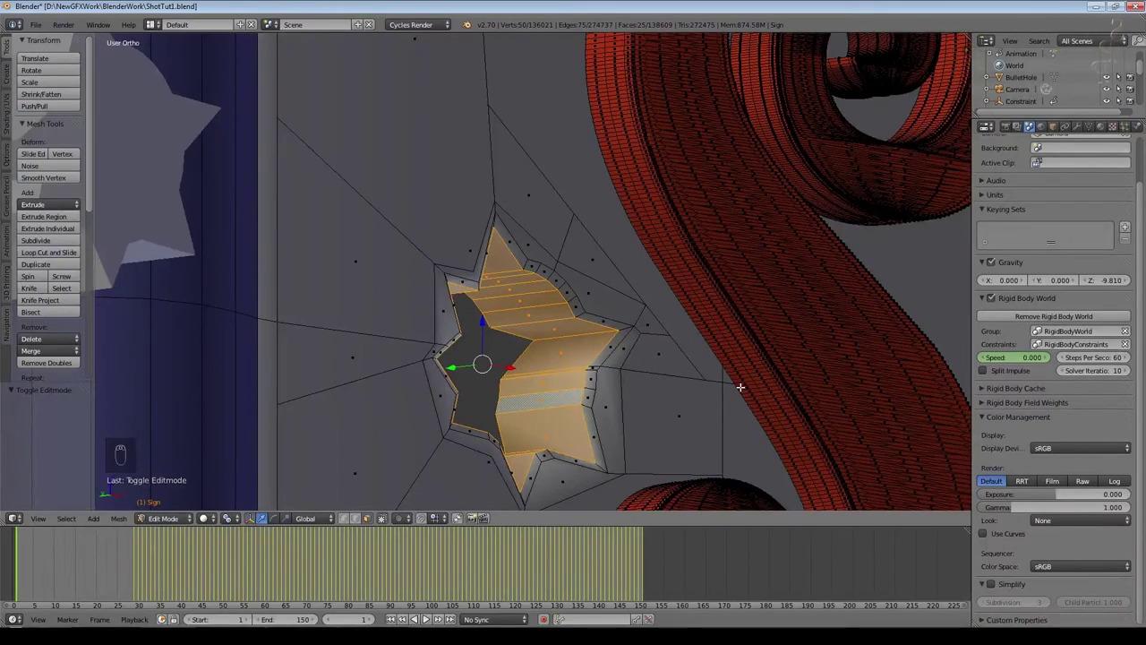
key("ctrl+KP_Add")
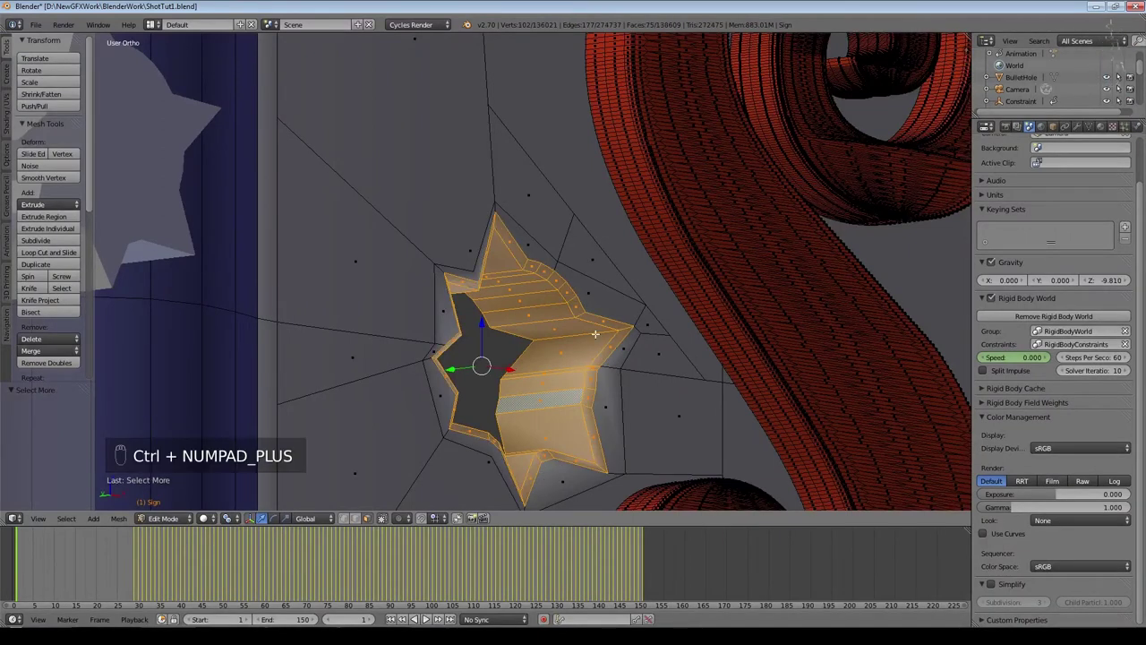
middle_click_drag(546, 375, 592, 356)
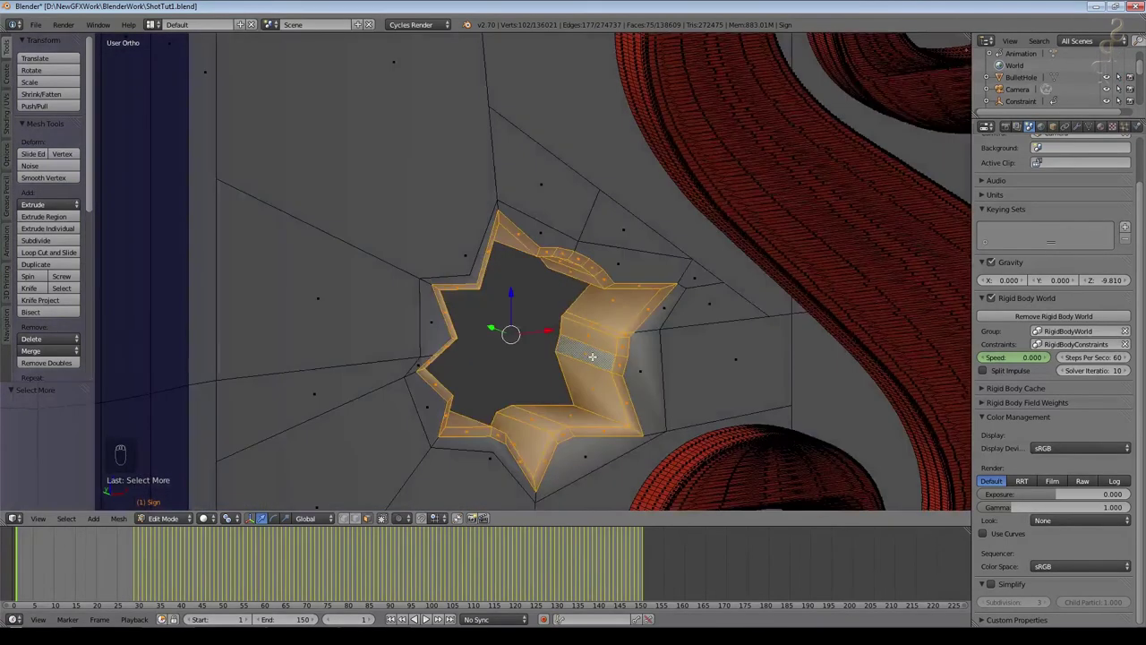
Step: Duplicate the selected hole faces in place, extrude them, and scale them to 0.375 with the Y axis locked
key("shift+d")
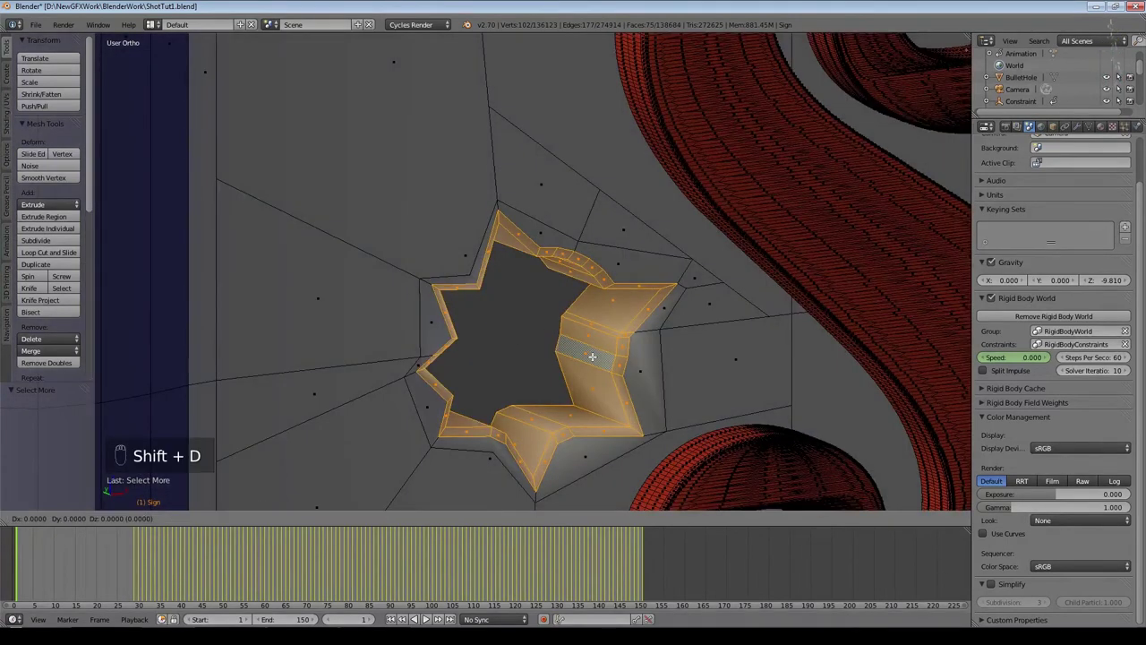
right_click(592, 356)
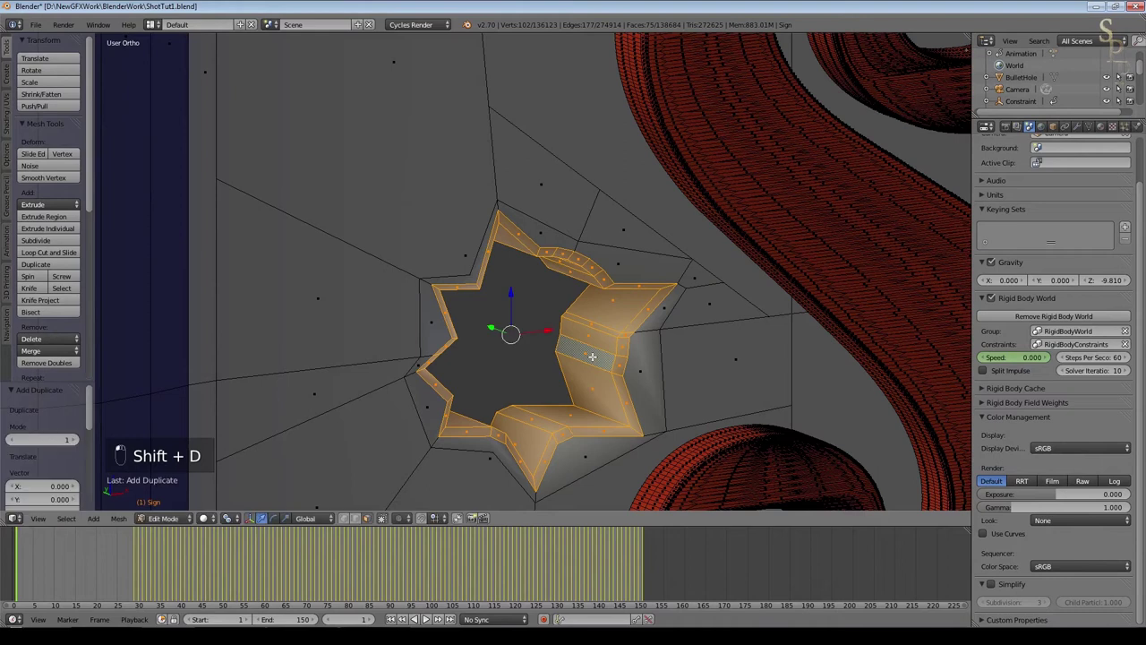
key("e")
right_click(682, 340)
key("s")
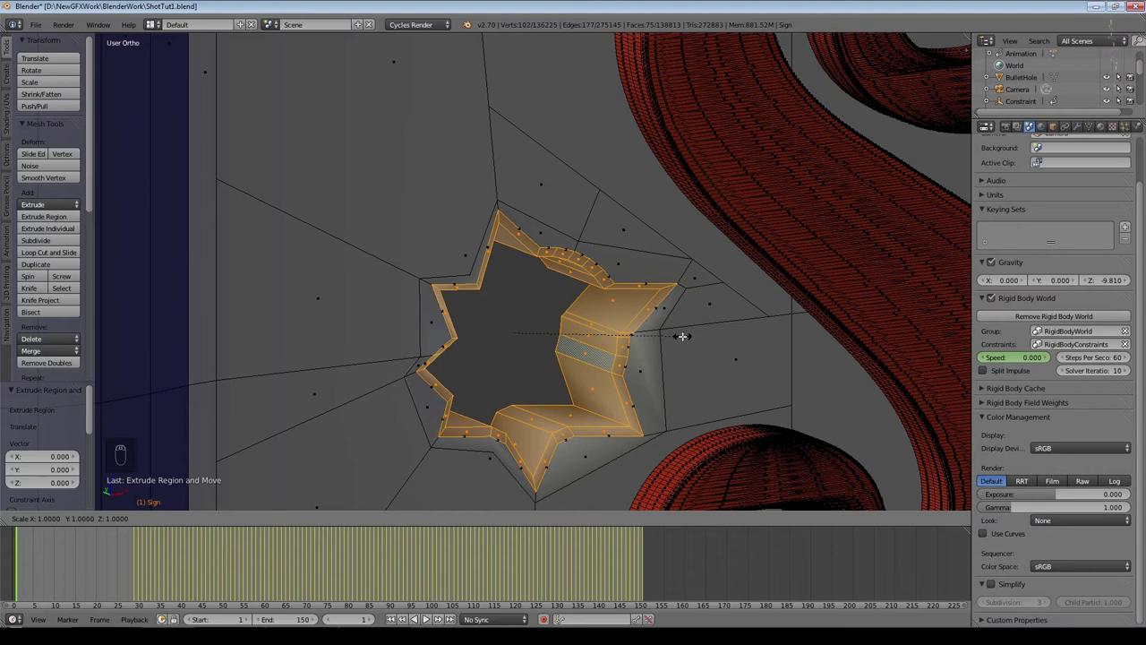
key("shift+y")
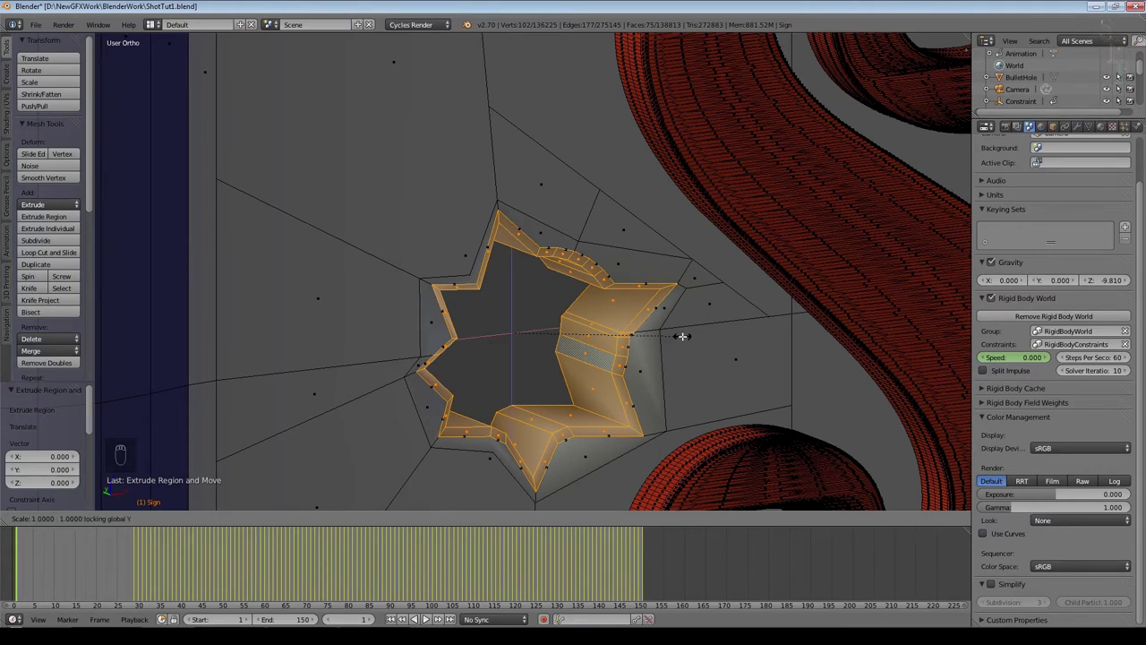
left_click(571, 349)
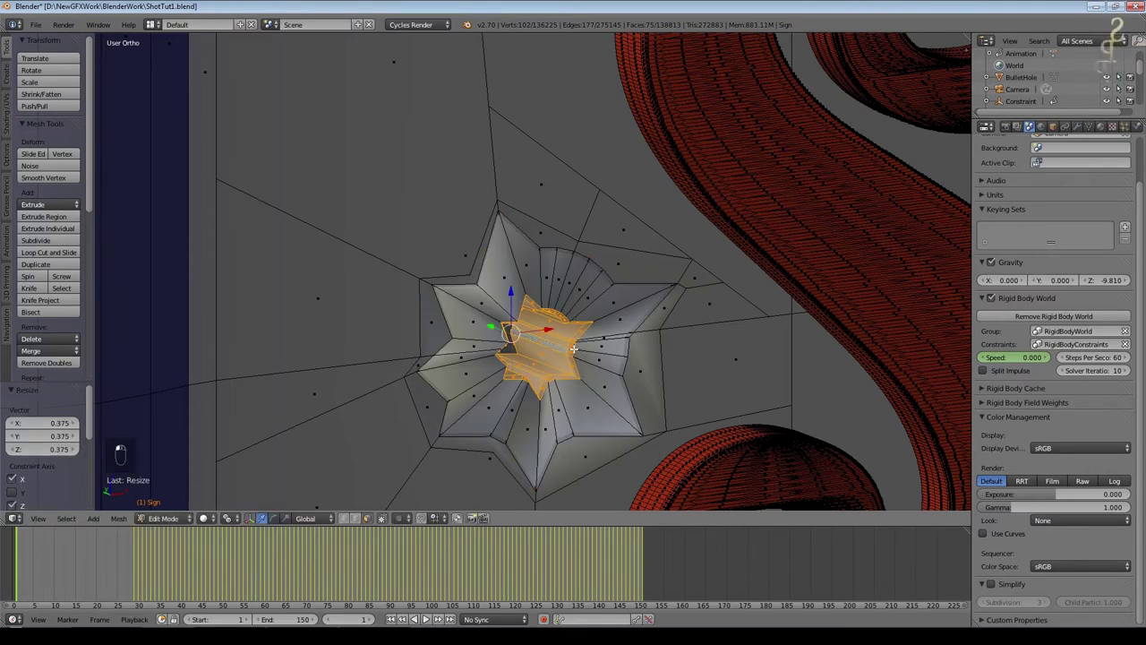
Step: Delete the shrunken star-shaped faces in the middle of the hole
scroll(601, 363, "up", 3)
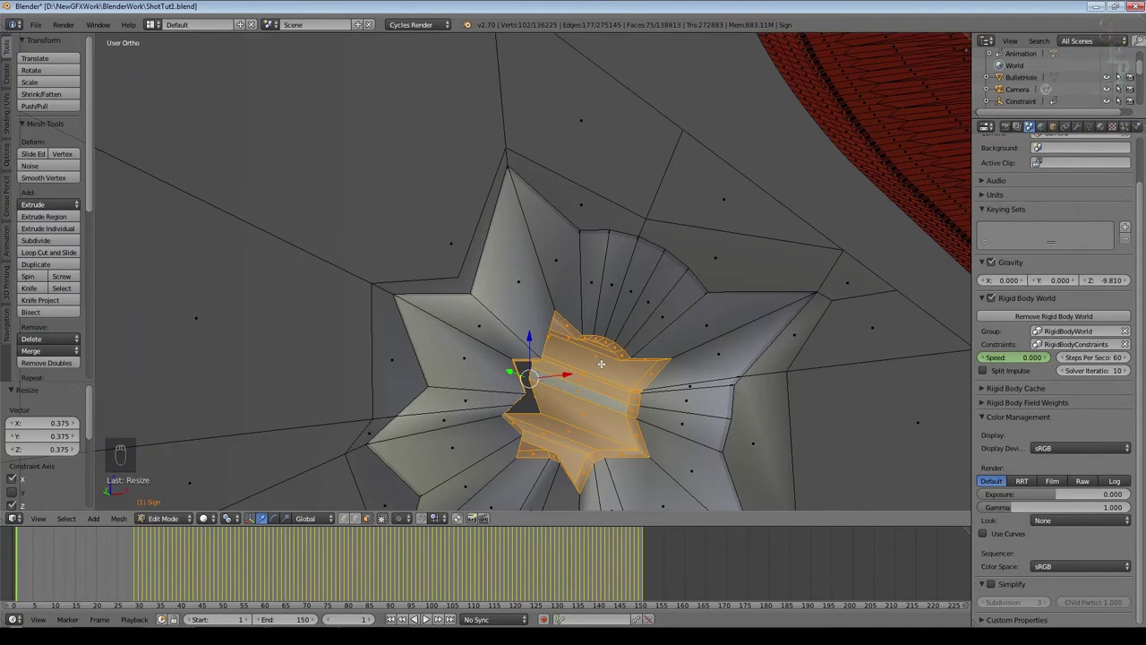
key("x")
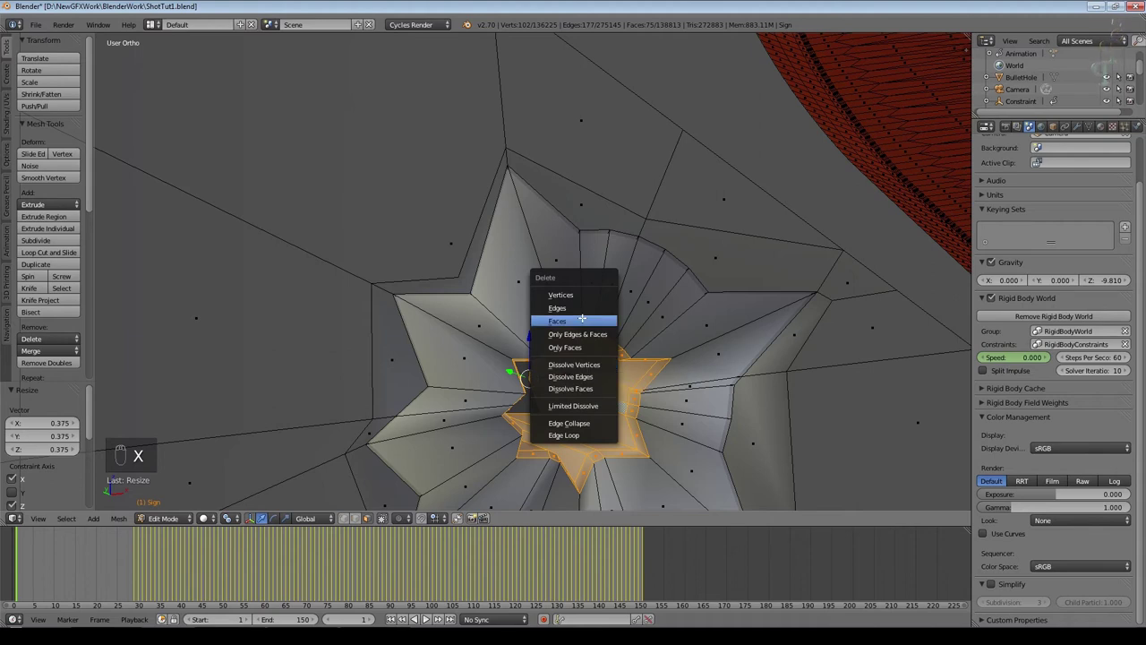
left_click(582, 319)
Step: Delete the extruded faces surrounding the hole on the back of the sign
middle_click_drag(581, 322, 785, 419)
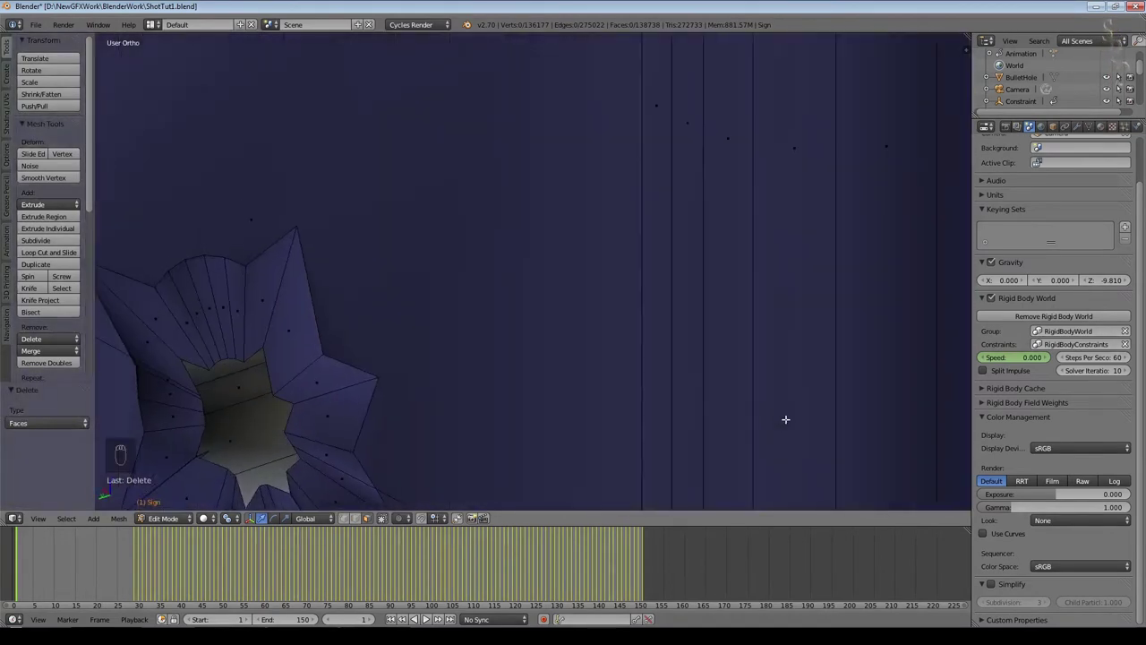
key("a")
key("x")
left_click(315, 370)
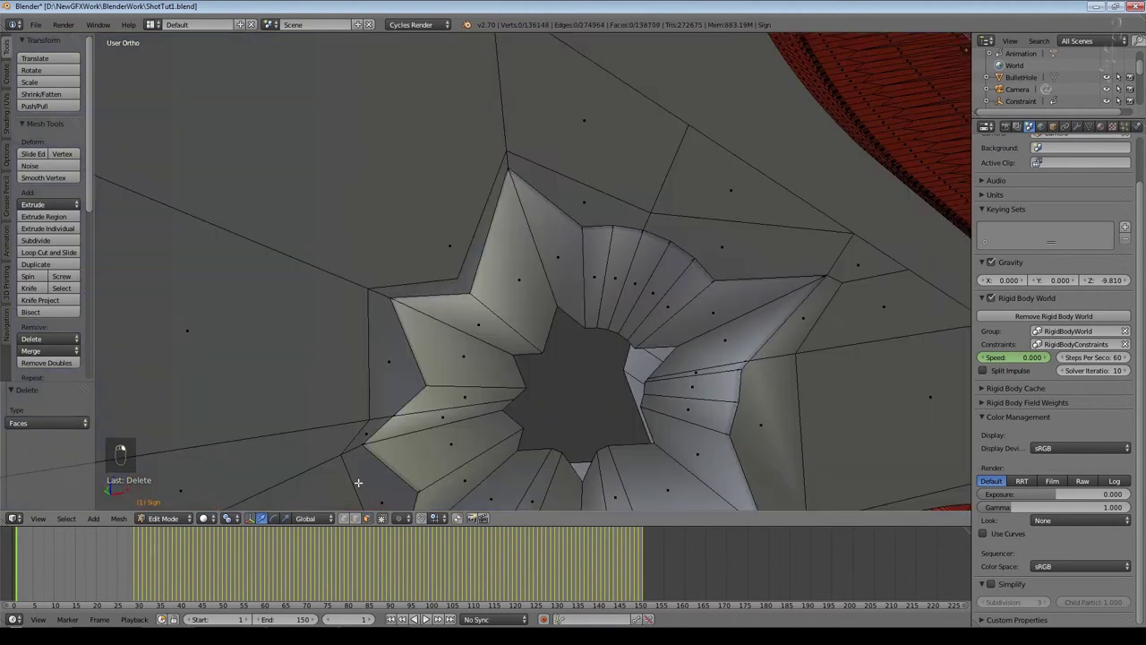
Step: Merge the edge loop around the hole's central opening into one vertex and grow the selection to the surrounding star-shaped faces
right_click(598, 337, "alt")
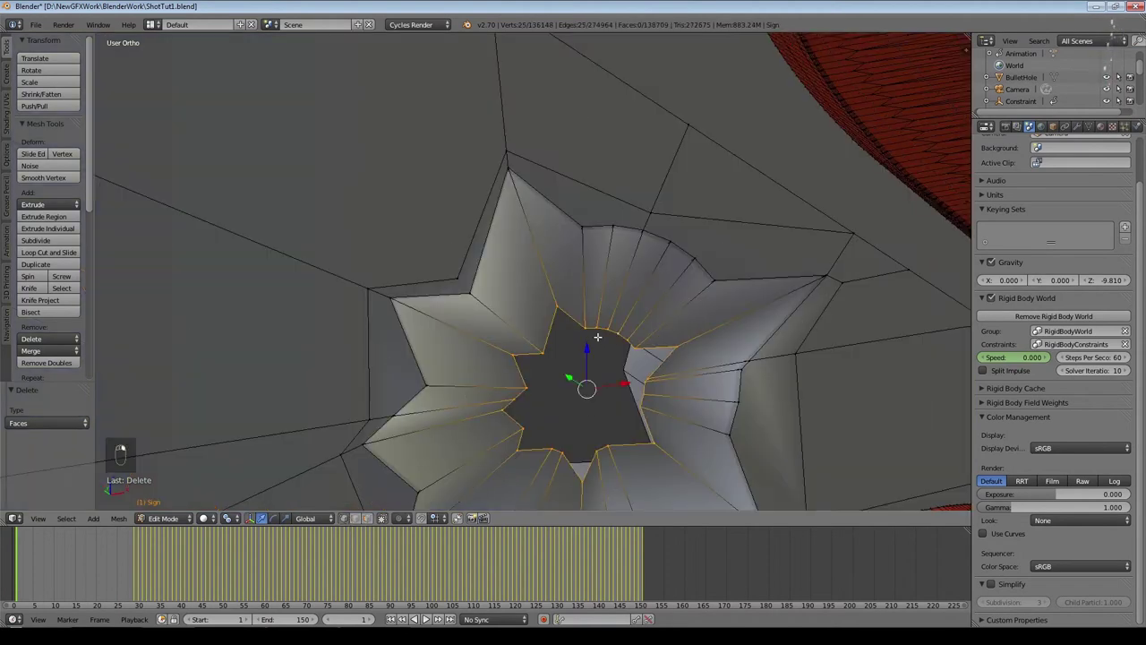
key("alt+m")
left_click(606, 385)
key("ctrl+KP_Add")
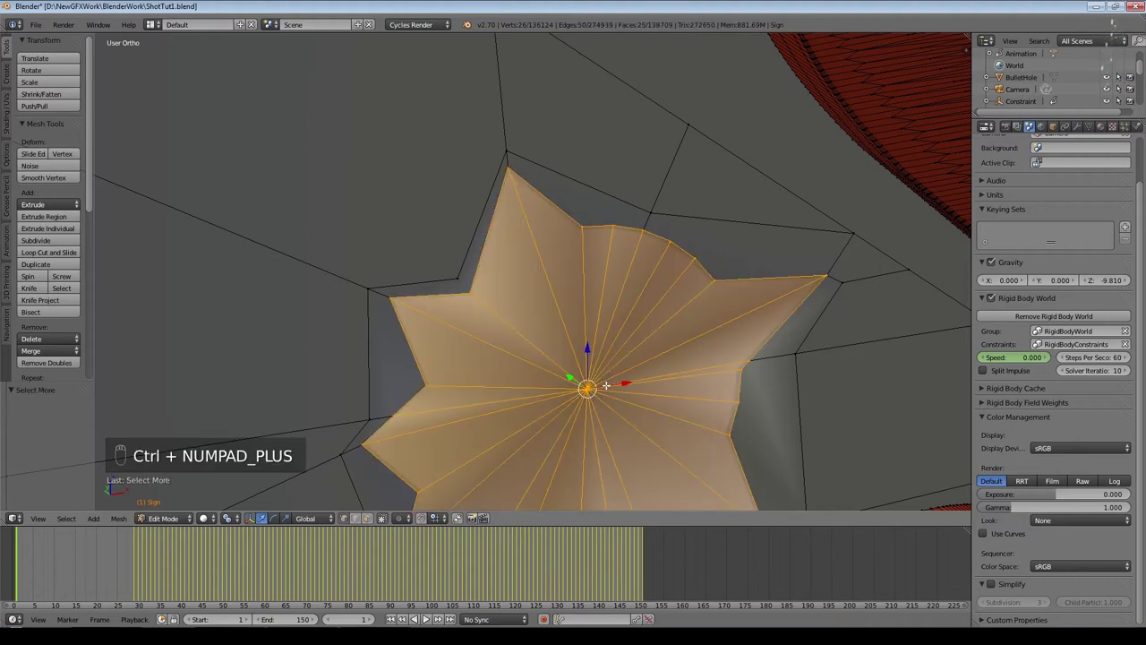
Step: Separate the selected star-shaped faces into their own object and select that patch in Object Mode
middle_click_drag(499, 280, 598, 288)
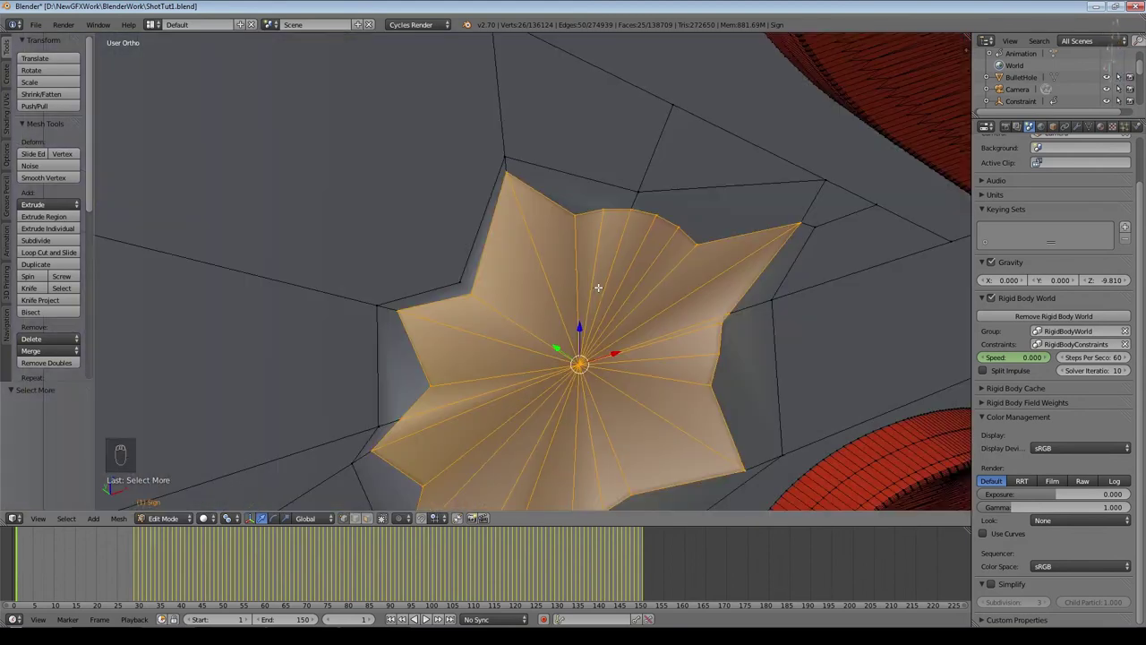
key("p")
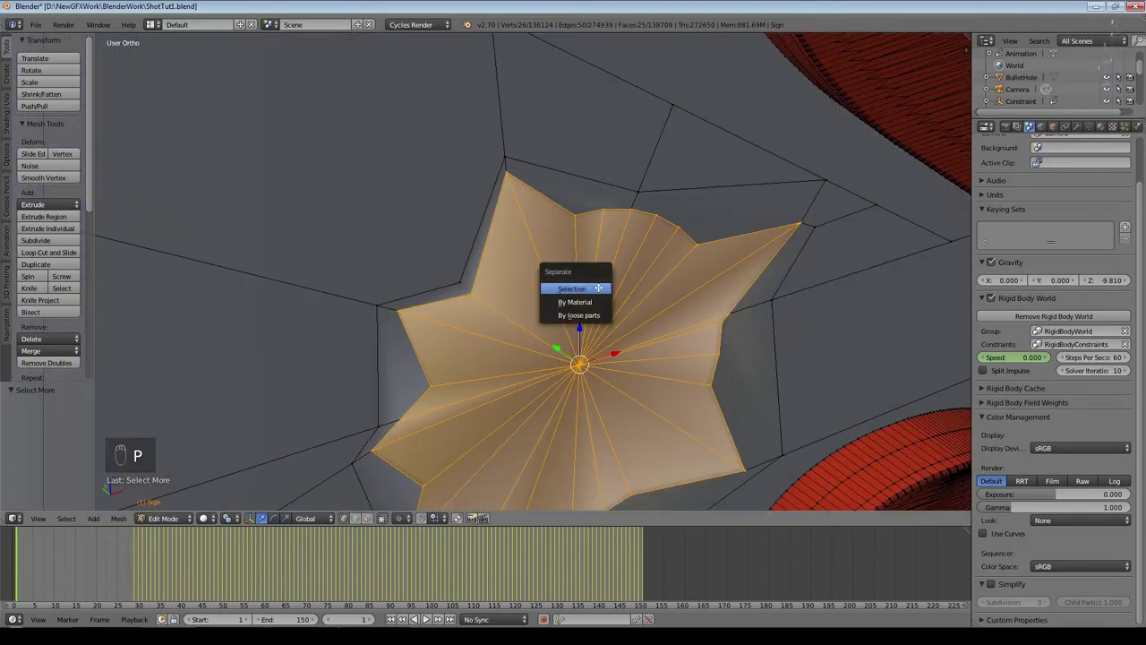
left_click(598, 288)
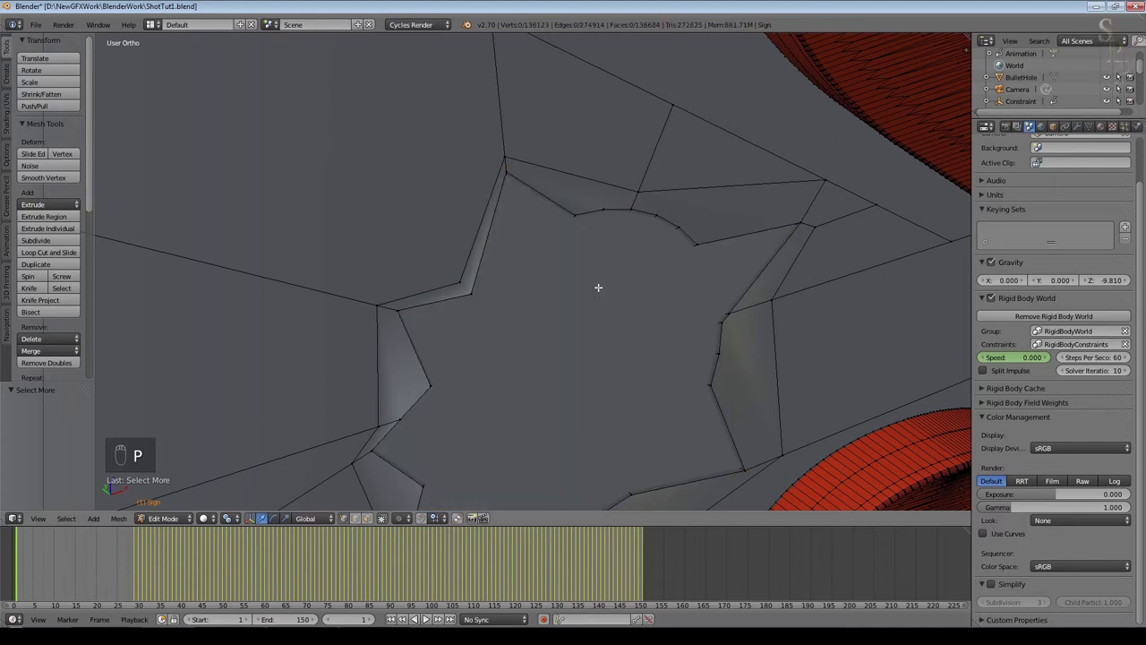
scroll(573, 305, "down", 3)
key("Tab")
right_click(552, 316)
right_click(447, 213)
right_click(523, 307)
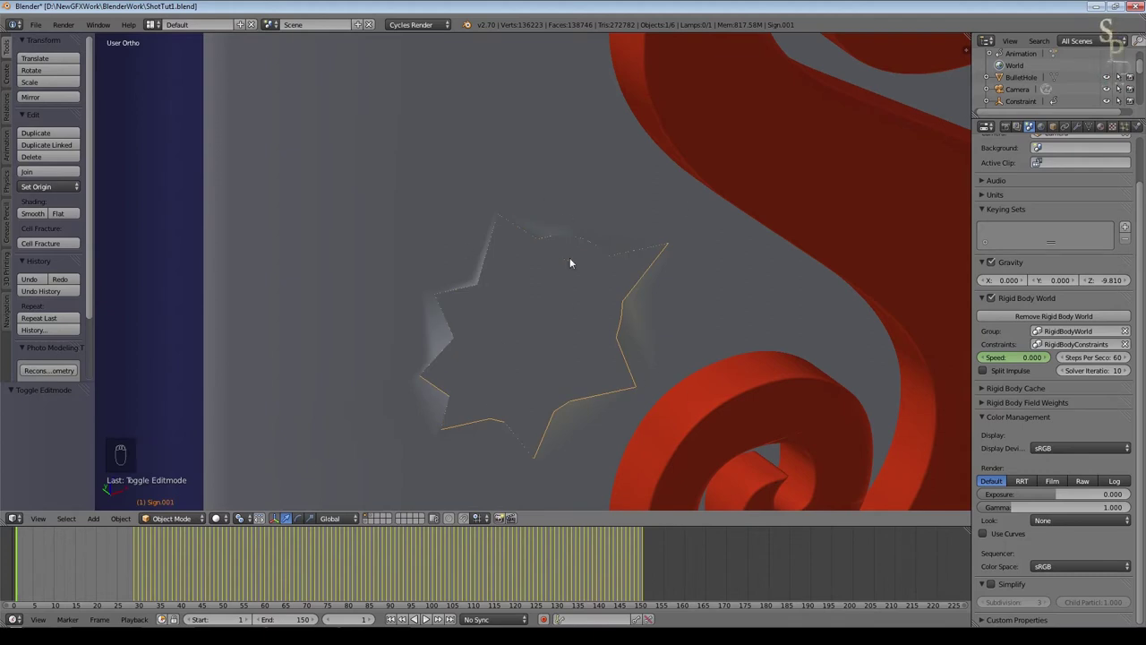
Step: Save the file, preview the star patch over the hole in rendered shading, and return to solid shading
key("ctrl+s")
left_click(216, 517)
left_click(265, 439)
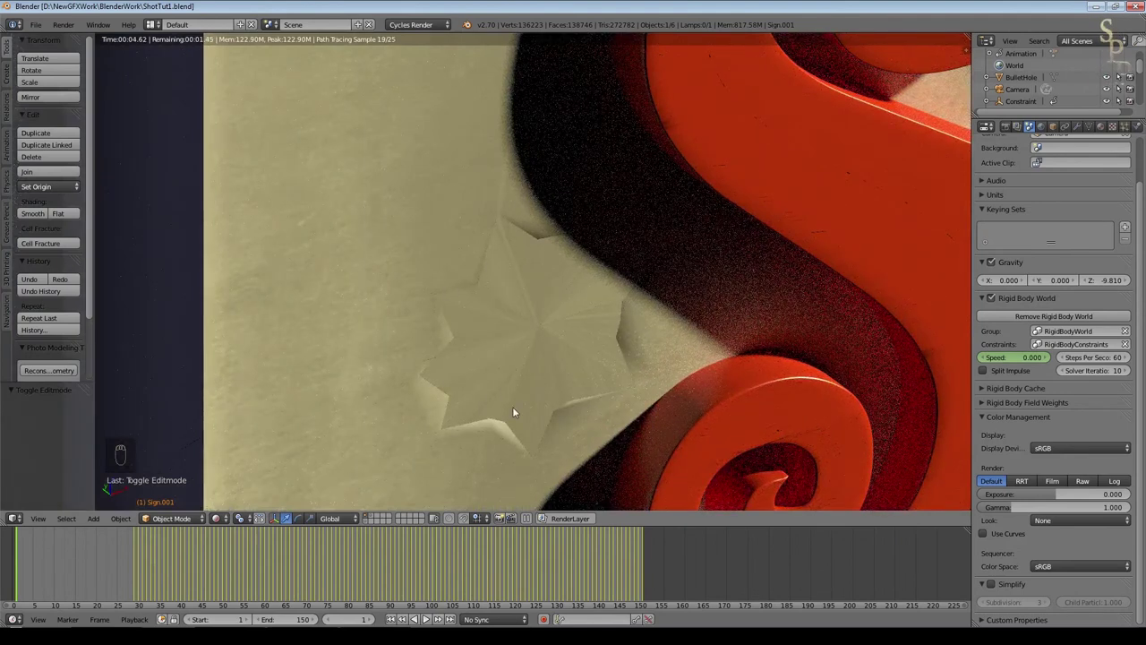
left_click(216, 518)
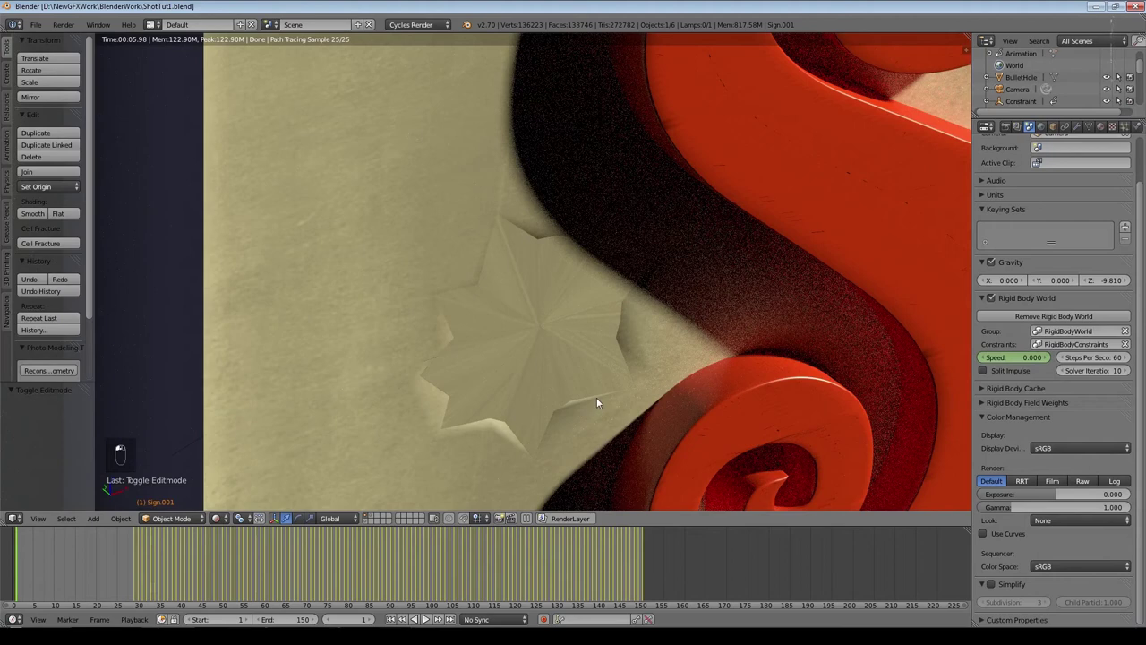
scroll(596, 397, "down", 9)
middle_click_drag(577, 389, 590, 354)
scroll(590, 354, "up", 5)
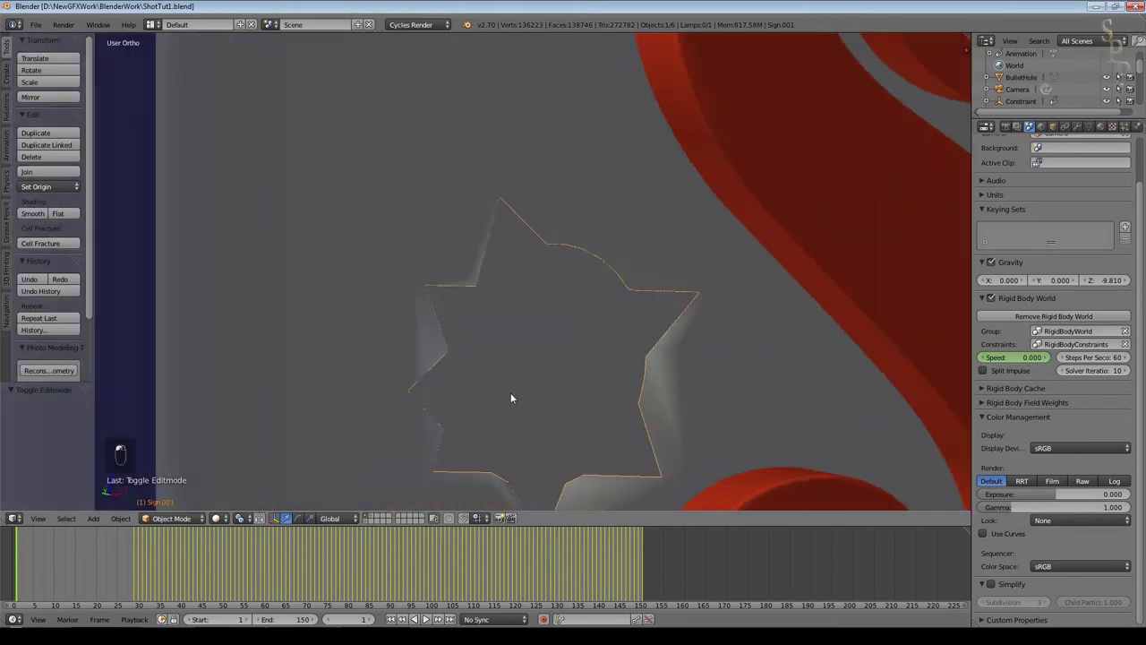
middle_click_drag(562, 411, 583, 423)
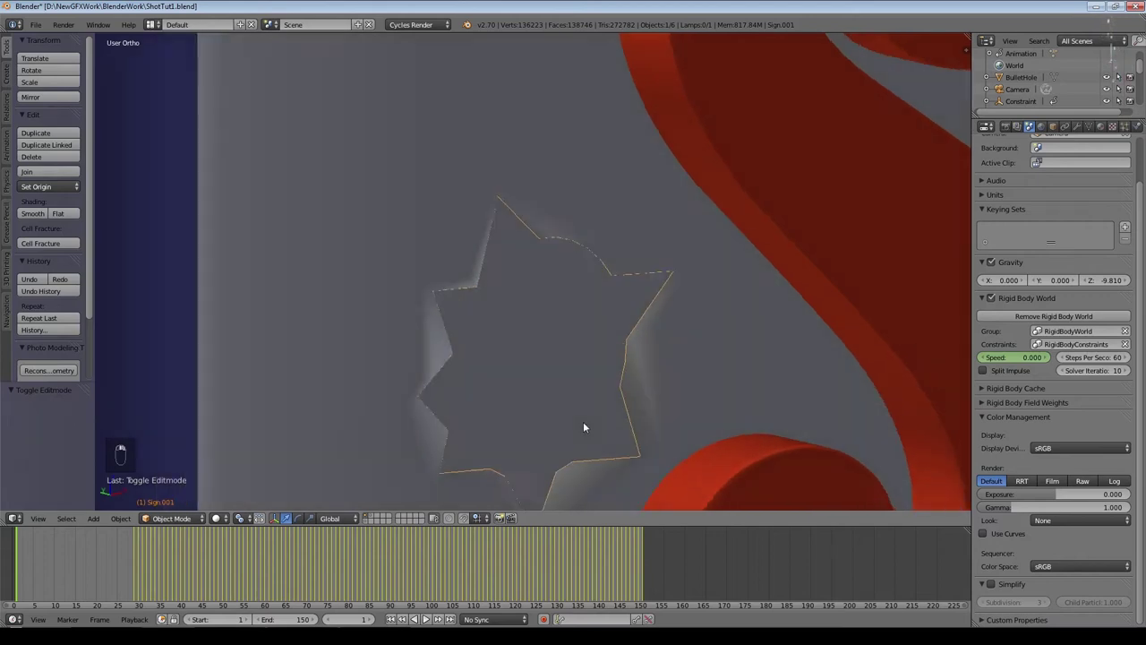
Step: Move the star patch -0.002 along Y and scale its geometry up to about 1.05
key("g")
key("y")
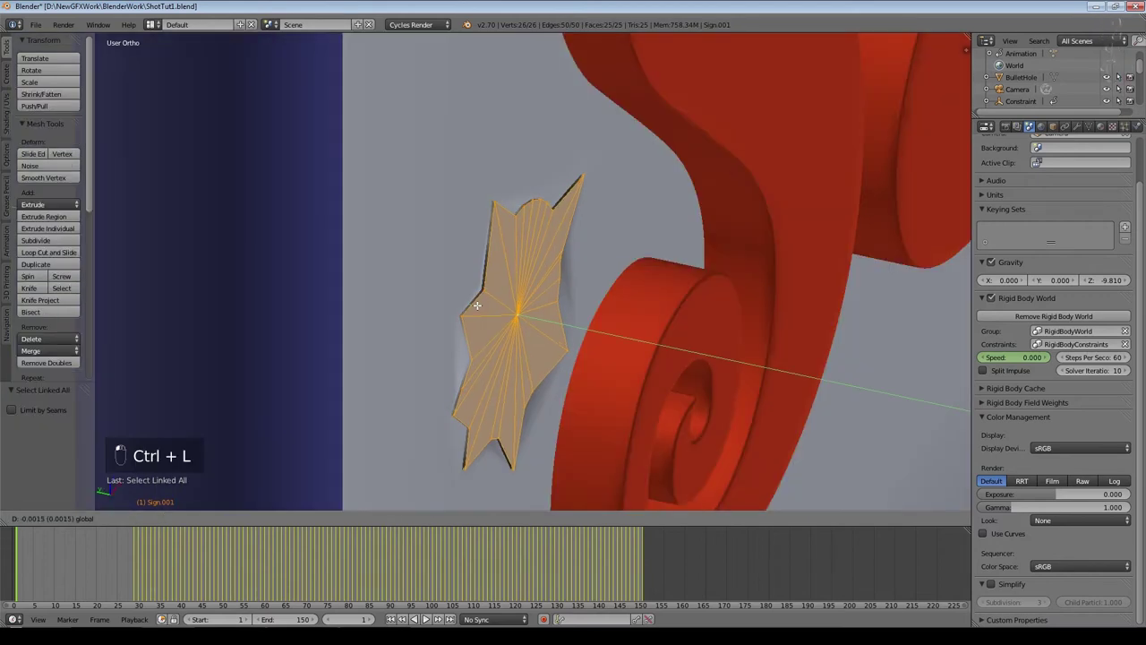
left_click(477, 306)
key("s")
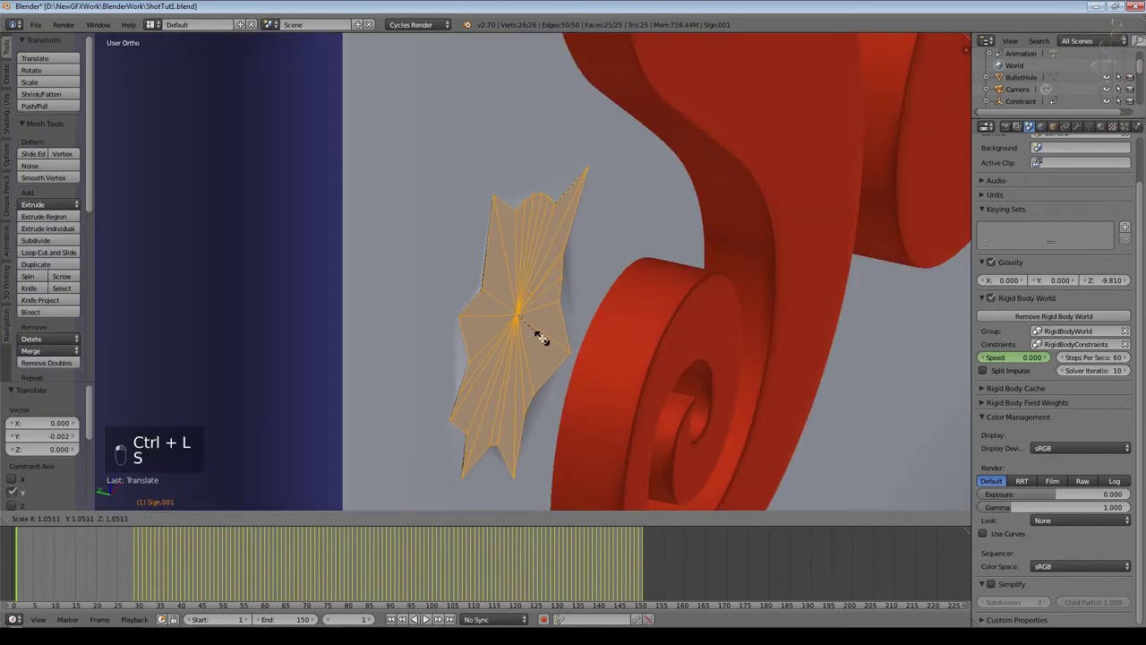
left_click(542, 338)
middle_click_drag(545, 370, 523, 353)
key("Tab")
scroll(523, 353, "down", 5)
scroll(538, 345, "up", 5)
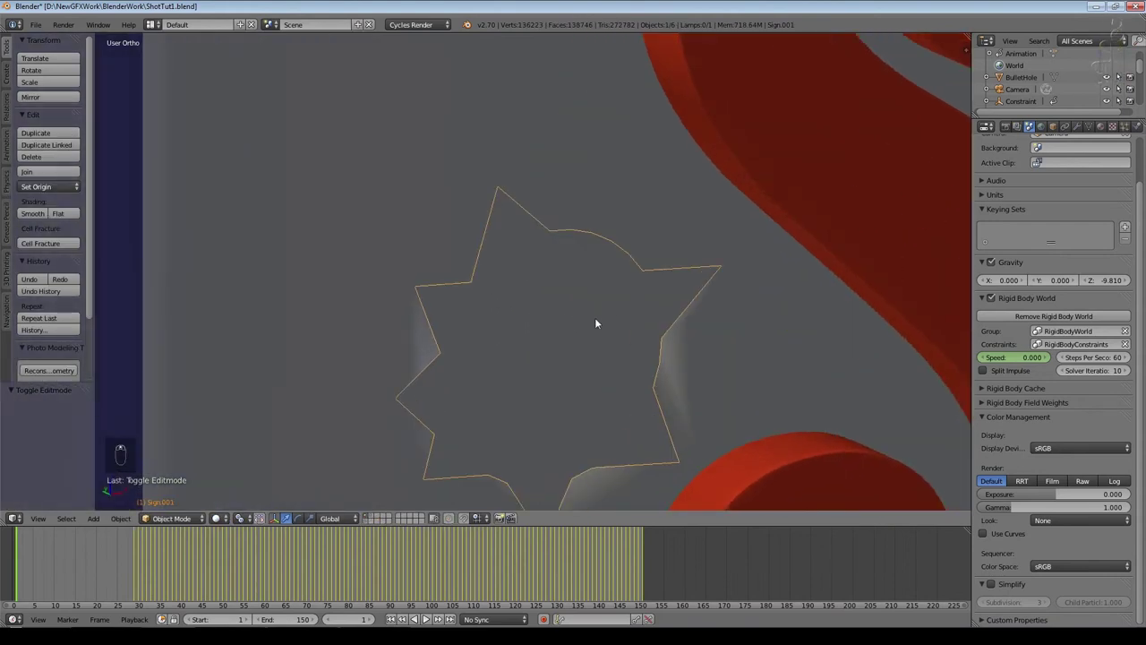
Step: UV-map all faces of the star patch with Project From View, using the front view
key("KP_1")
scroll(582, 355, "down", 5)
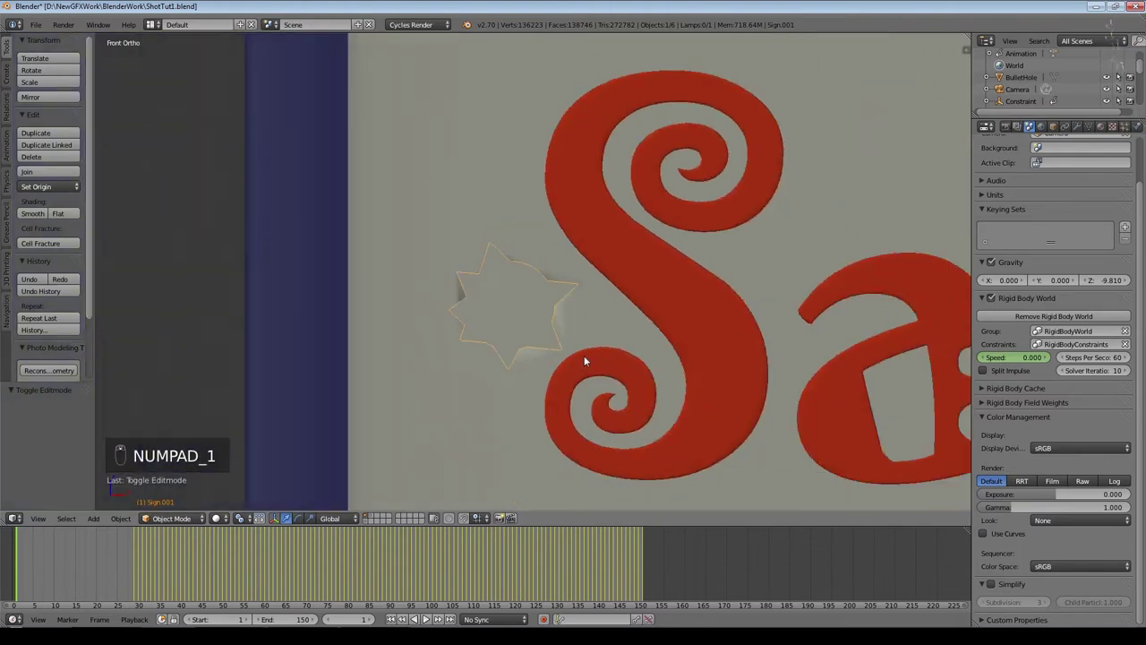
key("Tab")
key("a")
key("a")
key("a")
key("a")
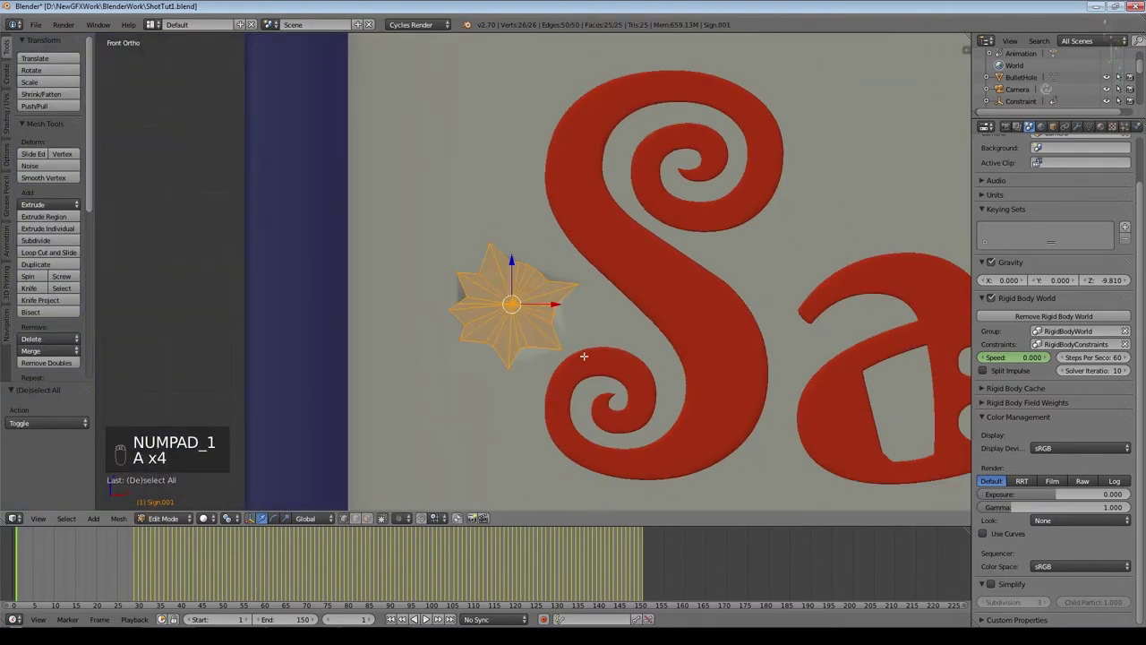
key("u")
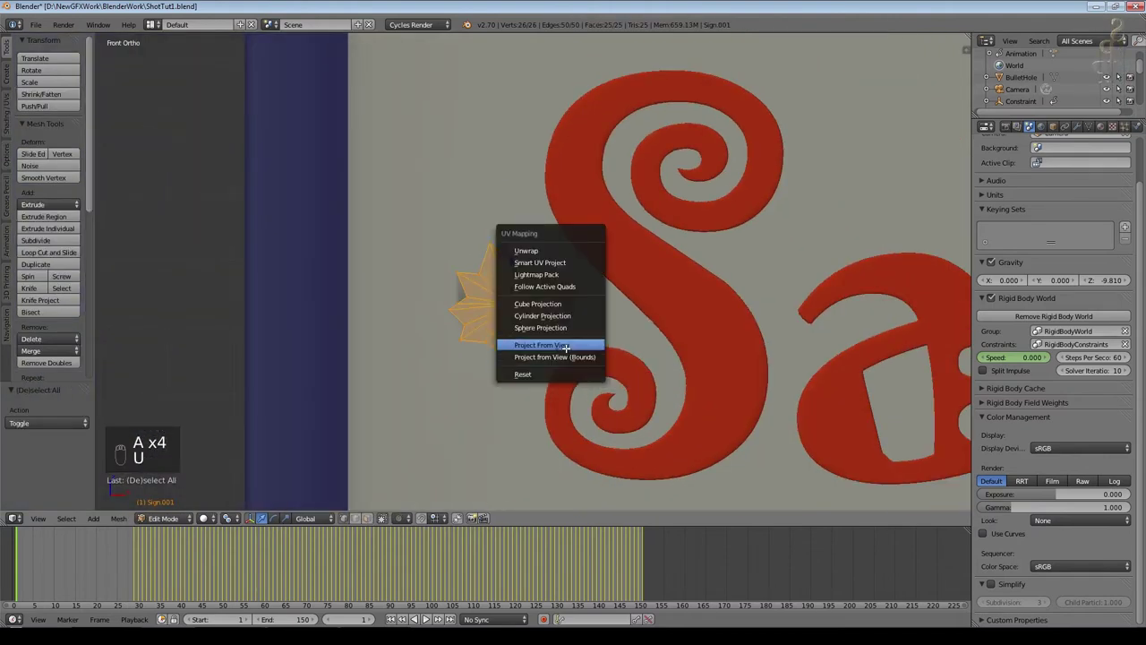
left_click(566, 346)
key("Tab")
Step: Shift the star patch 0.006 along X and 0.002 along Y while previewing it in rendered shading
key("shift+z")
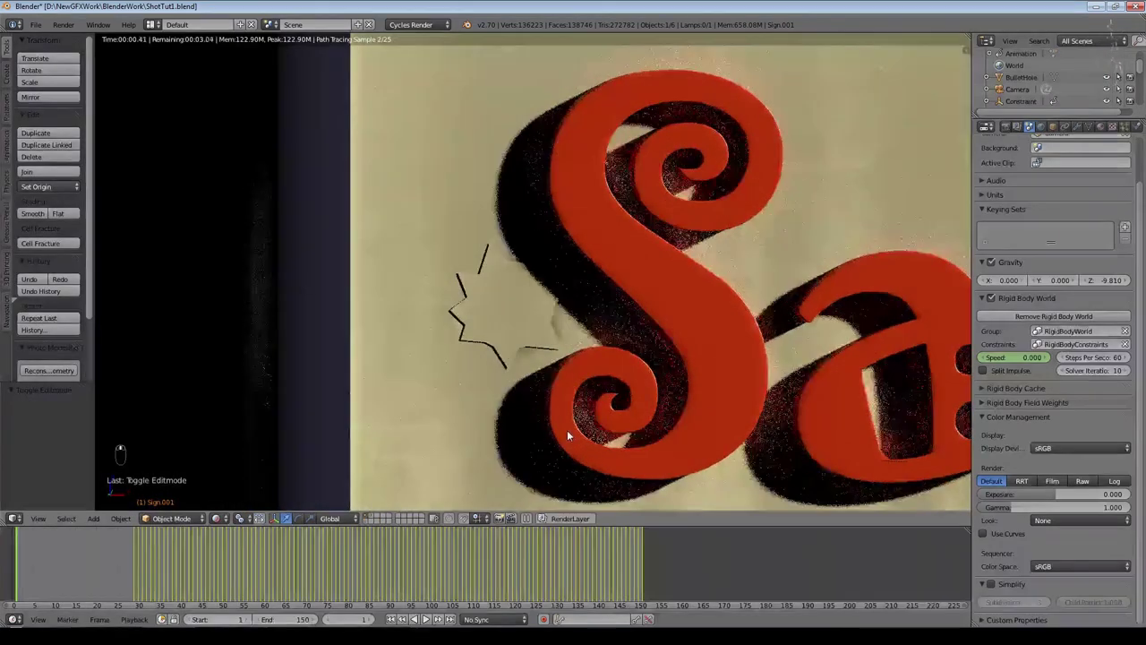
key("g")
left_click(521, 322)
middle_click_drag(521, 321, 498, 415)
scroll(519, 394, "up", 3)
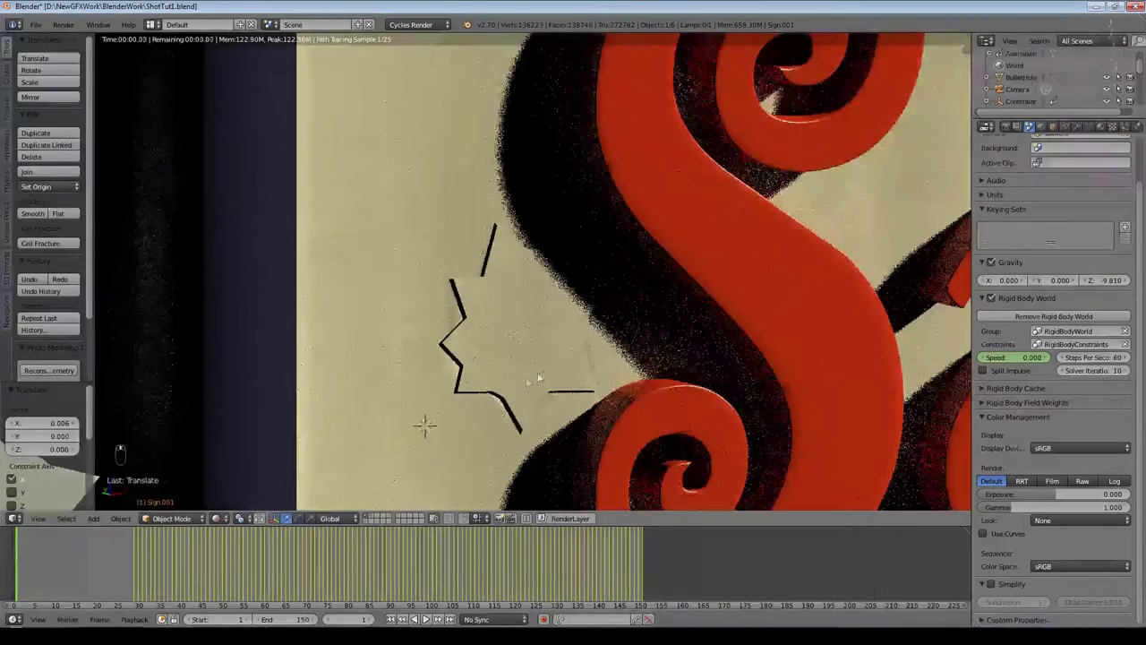
key("g")
key("y")
right_click(545, 369)
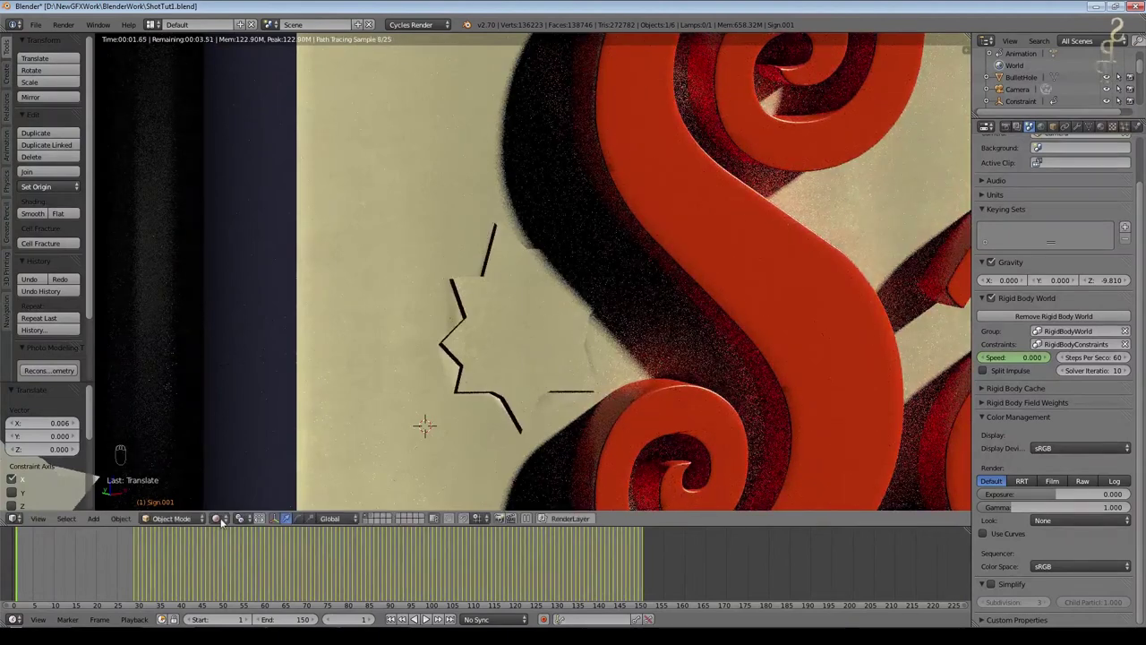
Step: Play the falling-sign animation through the camera in solid shading, stop playback, and save the file
key("KP_0")
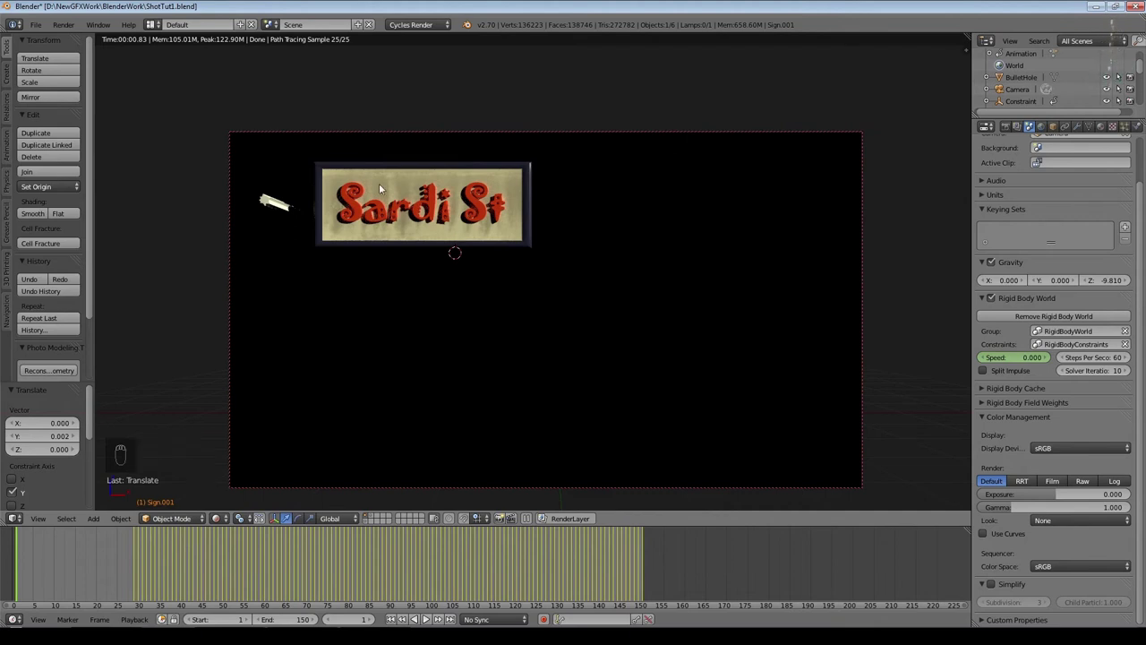
key("shift+z")
left_click(425, 618)
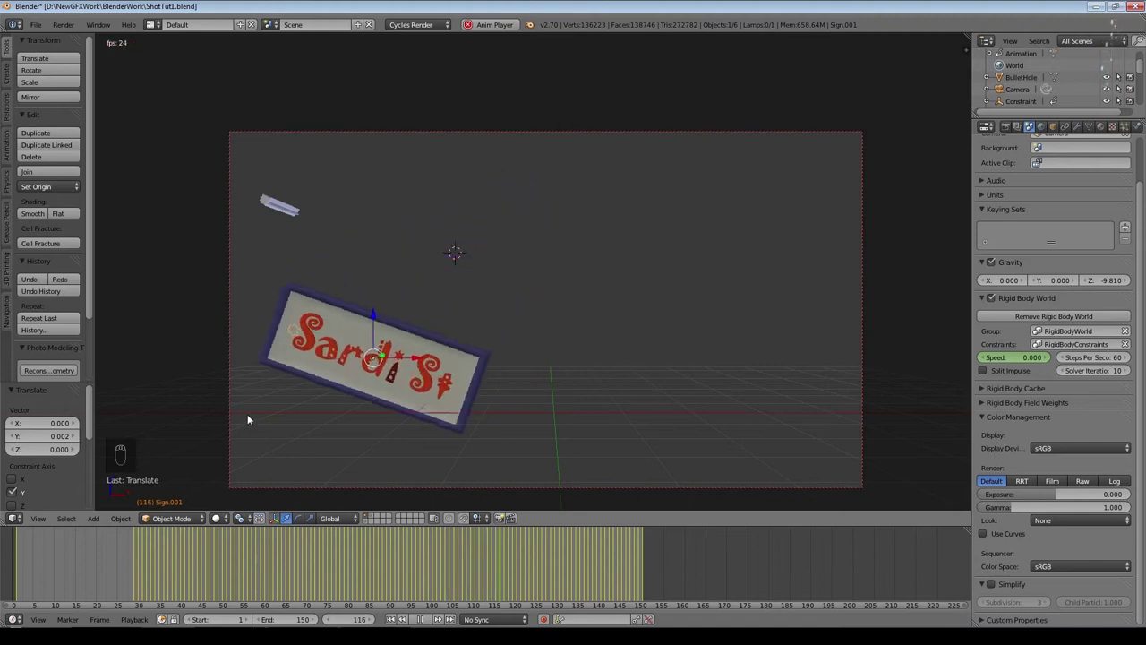
key("Escape")
key("ctrl+s")
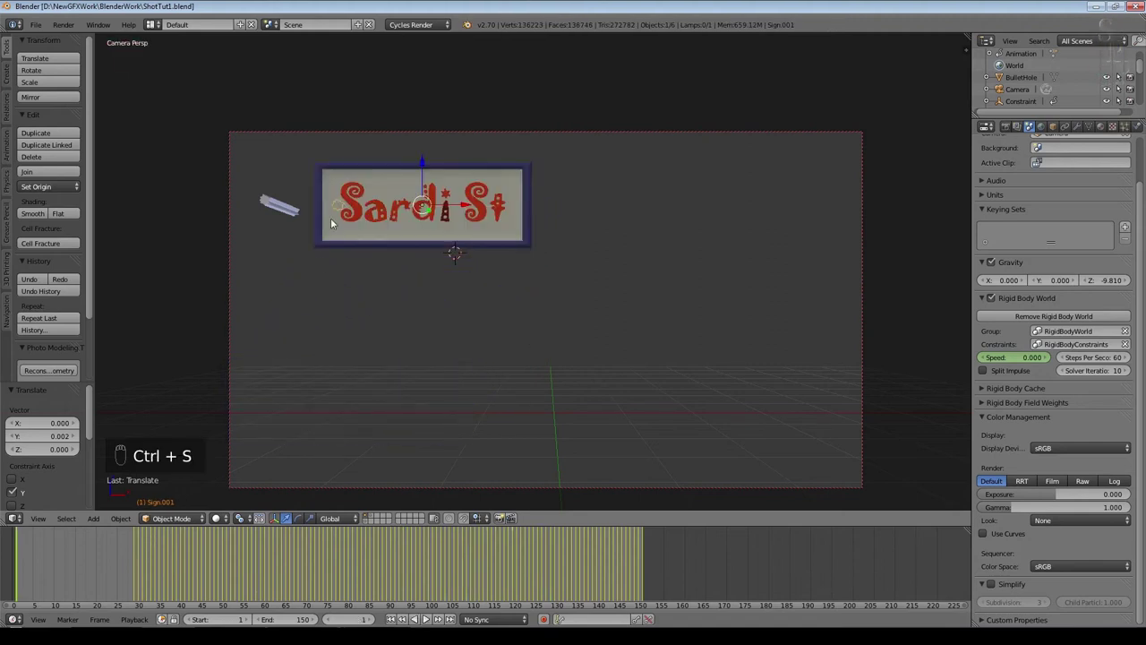
Step: Step through the frames around the start of the sign's fall and make frame 29 current
left_click_drag(27, 565, 133, 559)
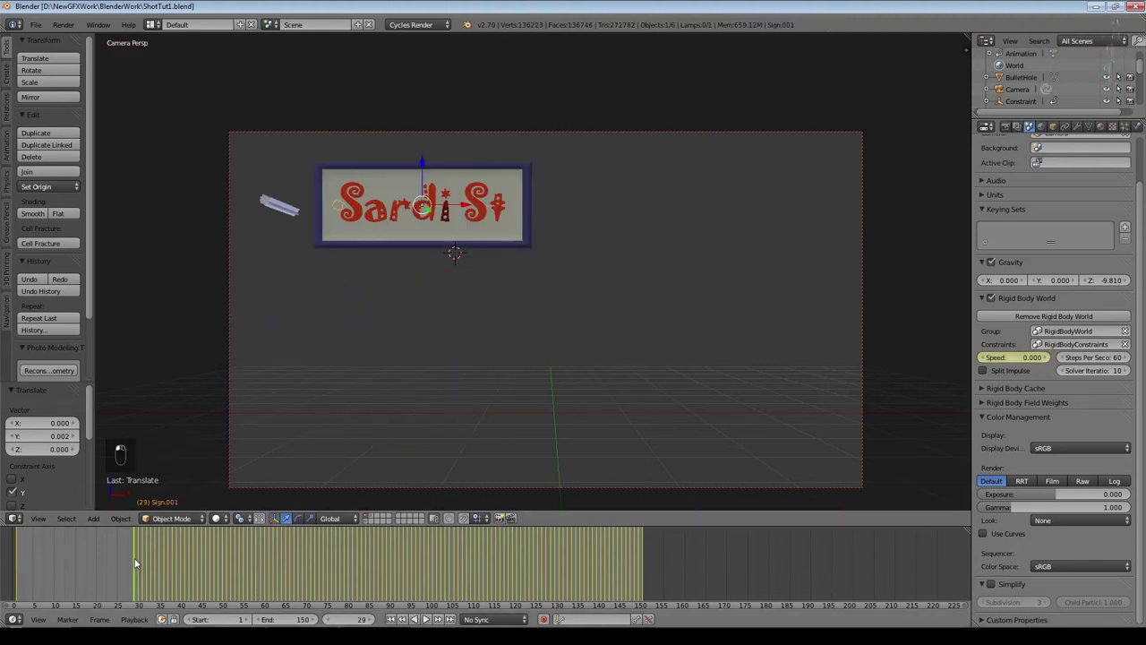
key("Right")
key("Right")
key("Right")
key("Right")
key("Left")
key("Left")
key("Left")
key("Left")
key("Left")
key("Left")
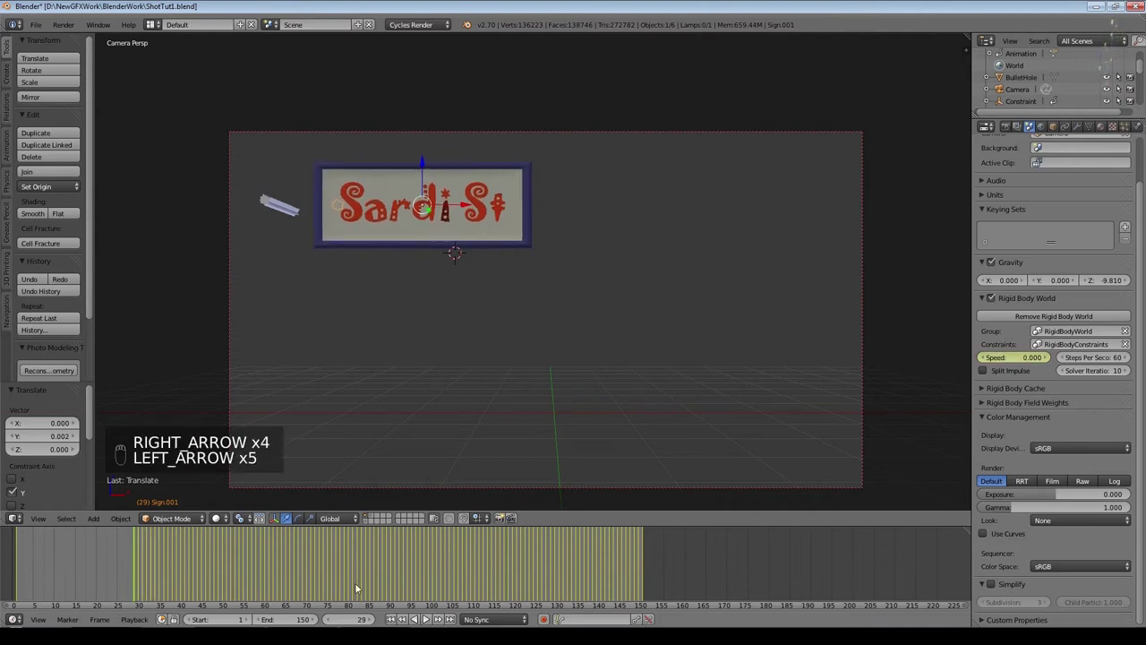
key("Right")
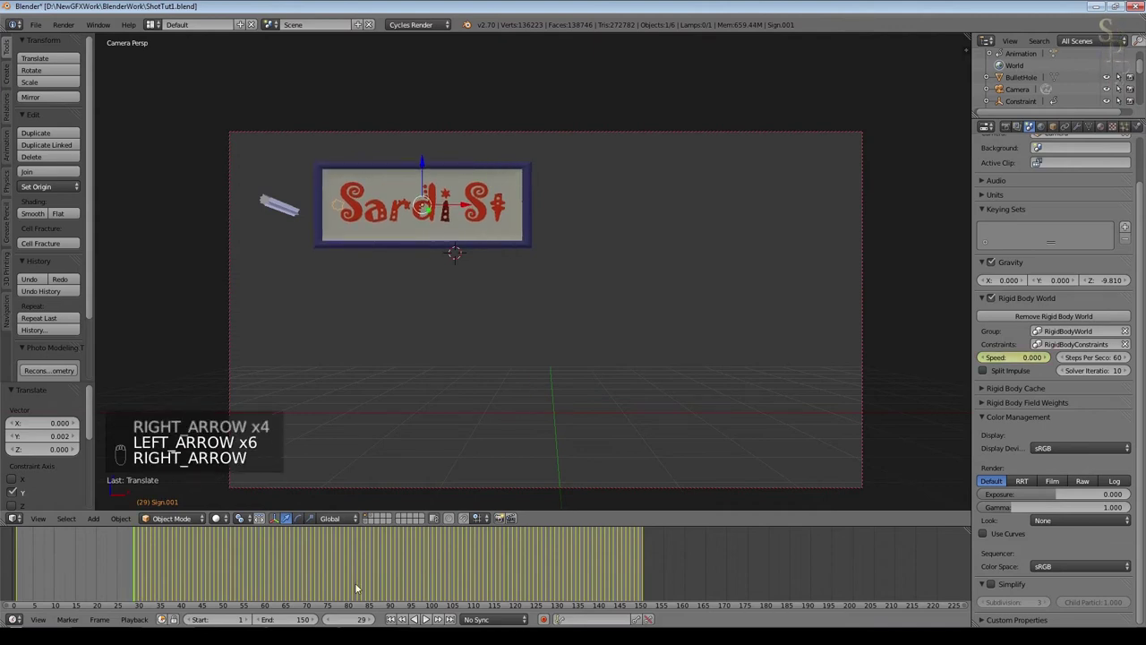
scroll(564, 537, "up", 2)
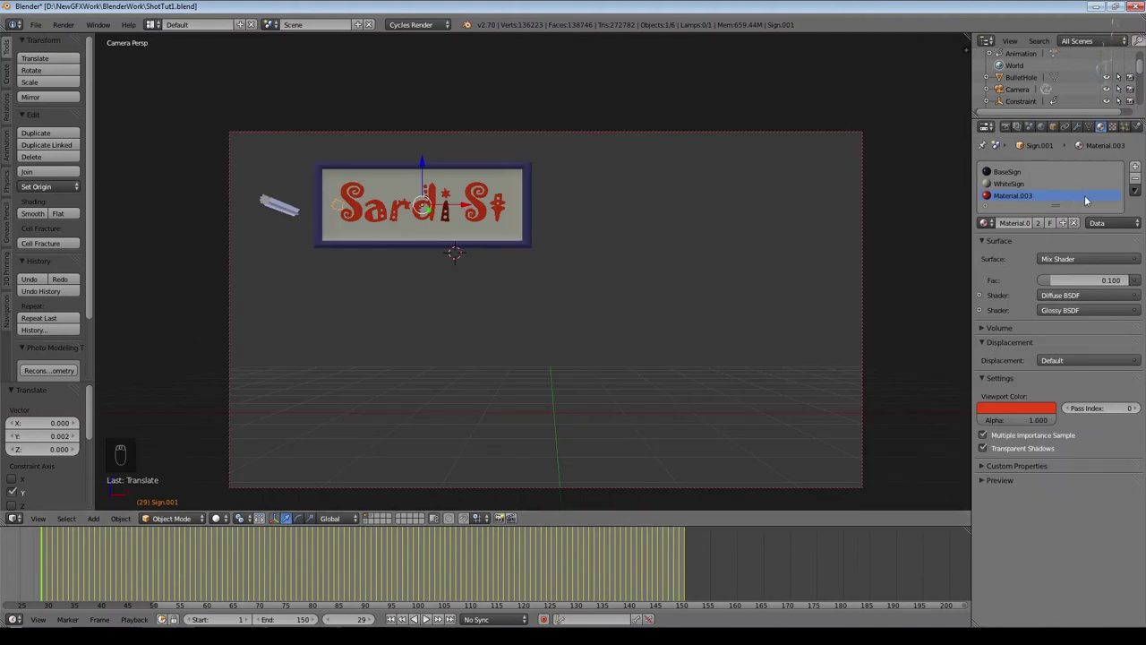
Step: Remove the Material.003 and BaseSign slots from the star patch, keeping only WhiteSign
left_click(1136, 178)
left_click(1007, 171)
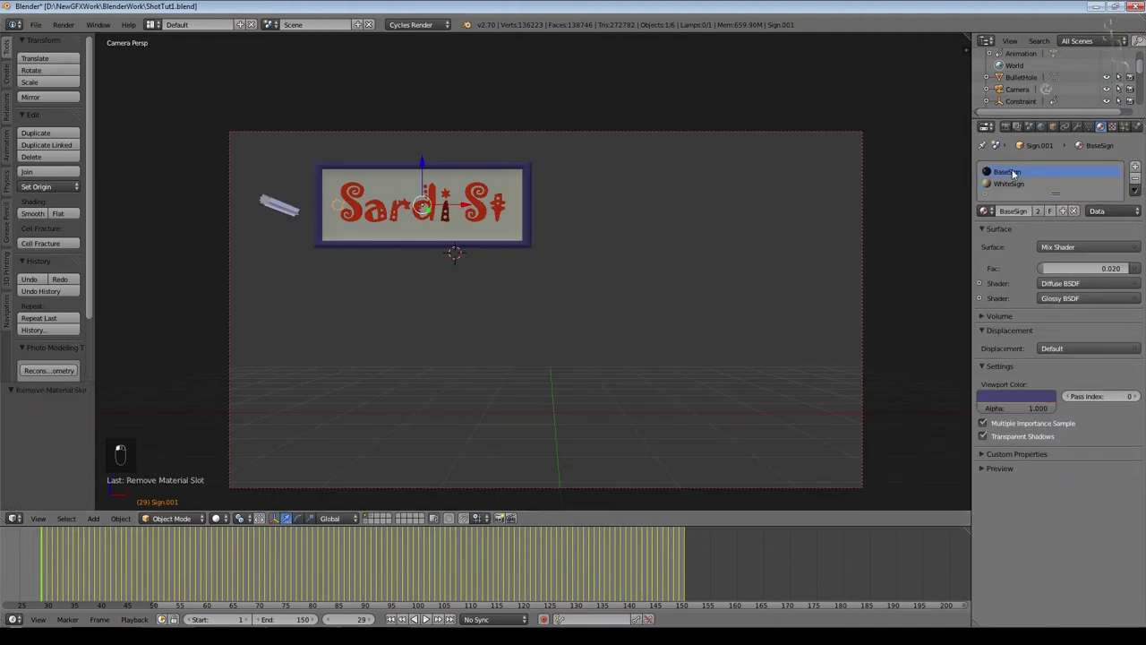
left_click(1136, 179)
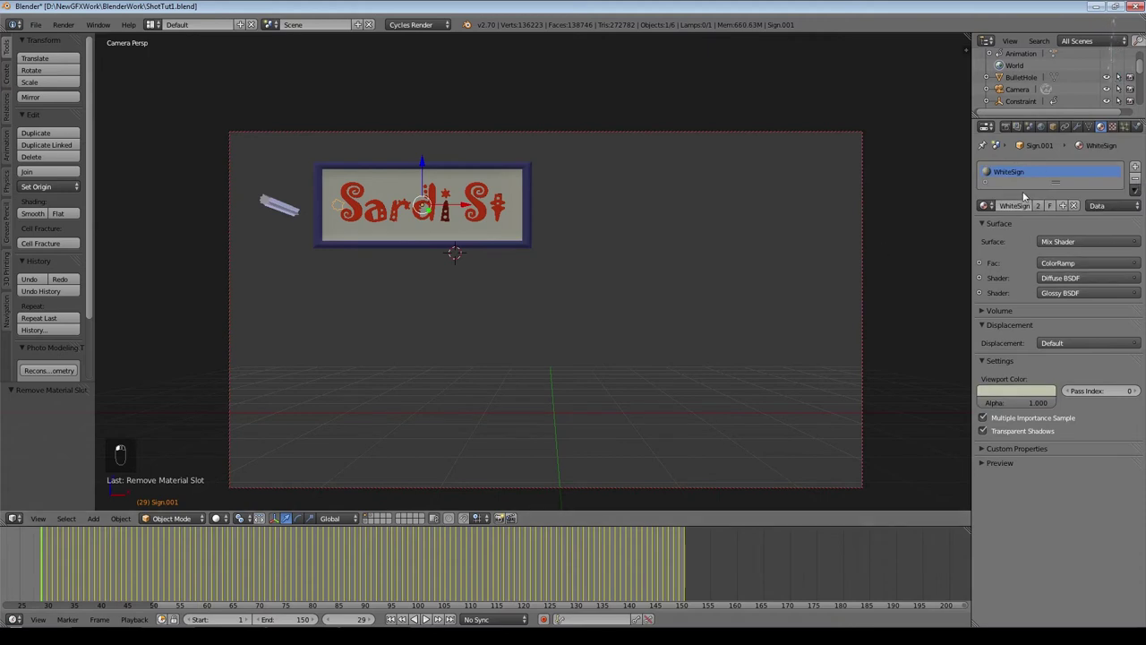
Step: Make the star patch's WhiteSign material a single-user copy and rename it WhiteSign.B1
left_click_drag(972, 212, 933, 212)
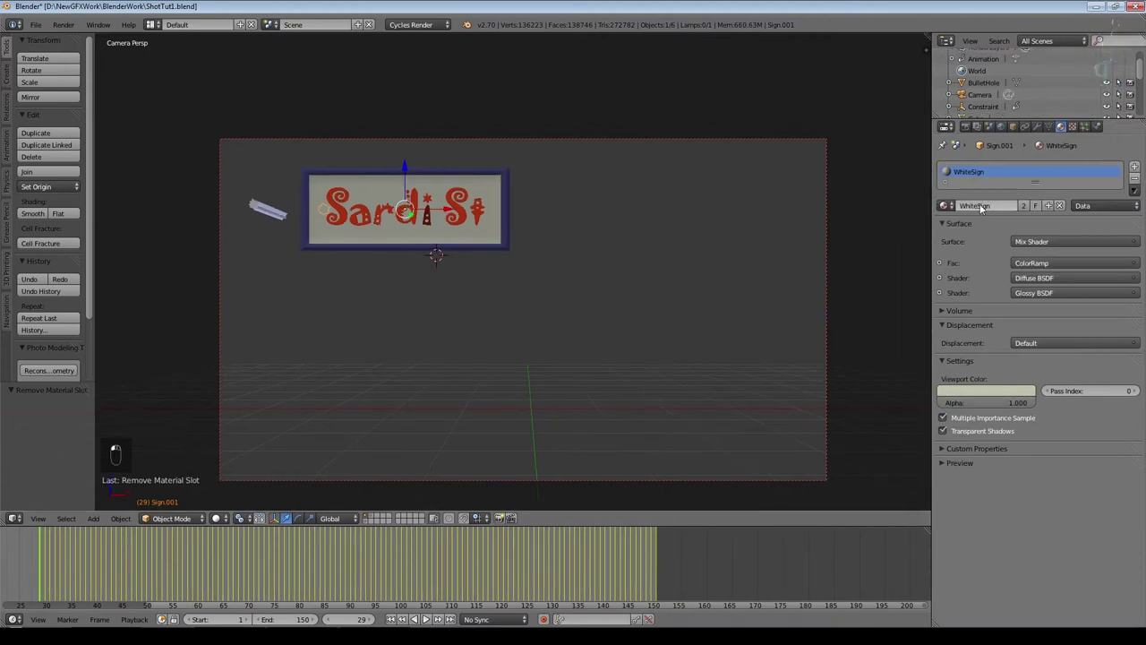
left_click(1024, 205)
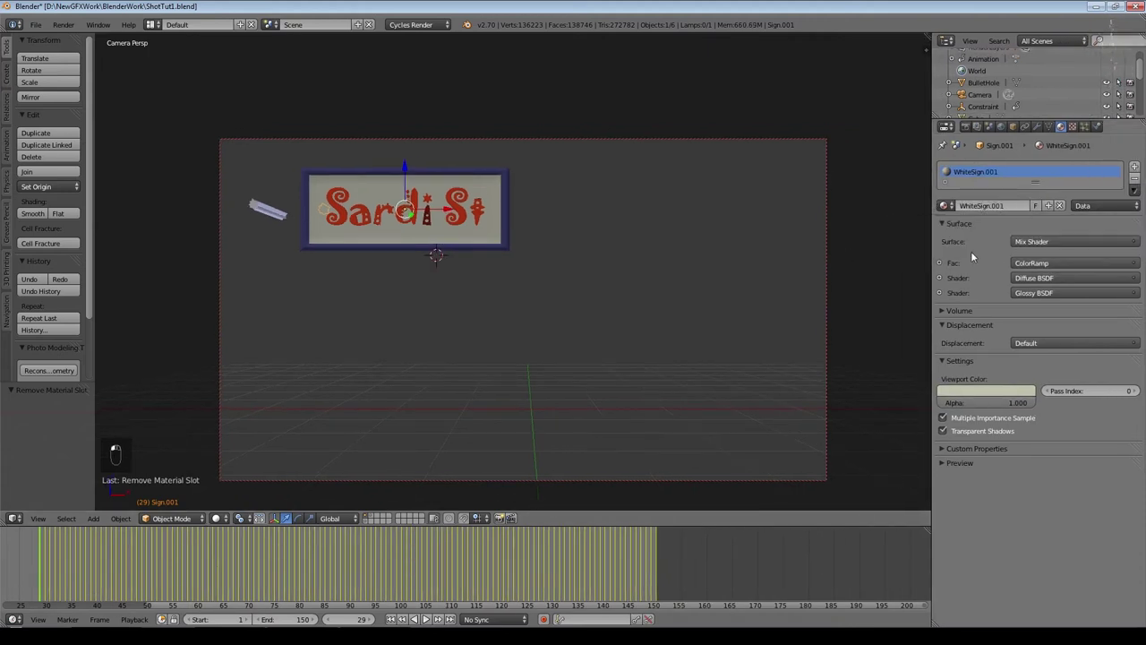
left_click(1019, 207)
key("BackSpace")
key("BackSpace")
type("B")
key("Return")
Step: Split the 3D viewport horizontally and turn the upper area into a Node Editor
left_click_drag(928, 38, 921, 202)
left_click(12, 196)
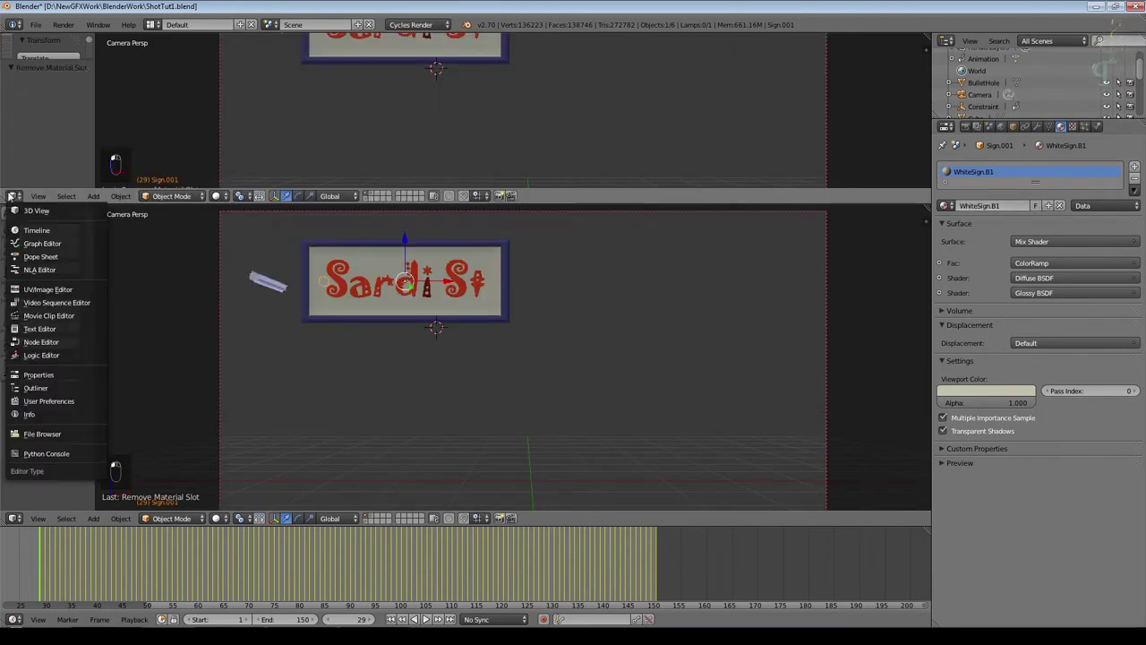
left_click(42, 342)
Step: Move the Material Output node away and insert a duplicate of the Mix Shader between the original and the output
scroll(620, 100, "down", 2)
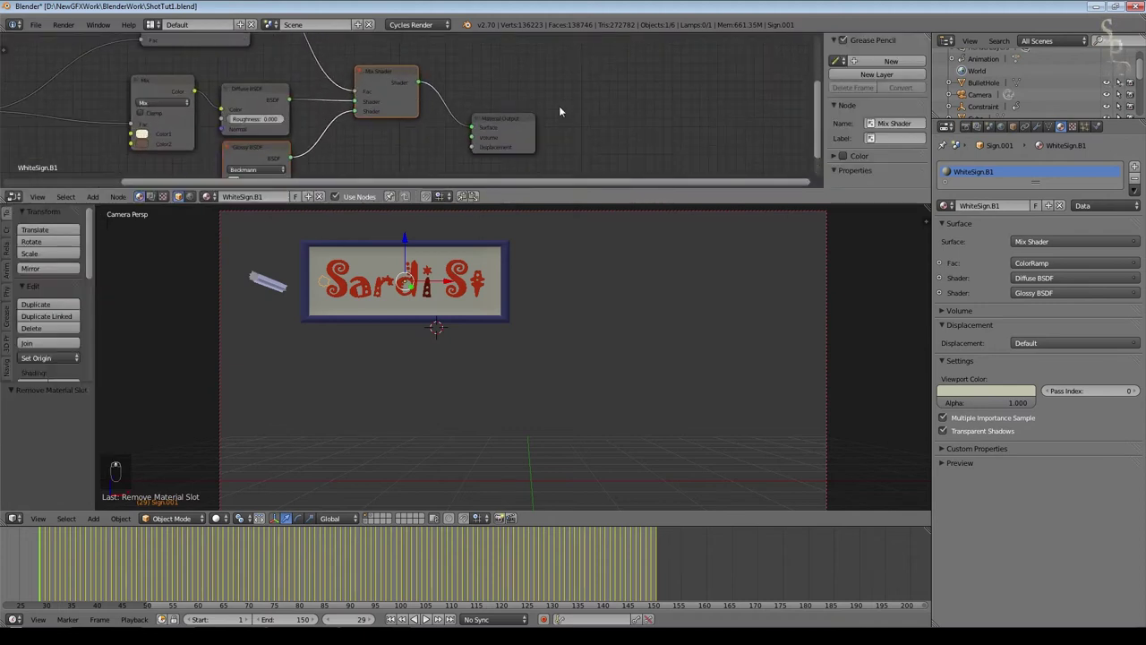
scroll(447, 135, "up", 1)
left_click_drag(550, 124, 739, 94)
left_click(389, 104)
key("shift+d")
left_click(556, 115)
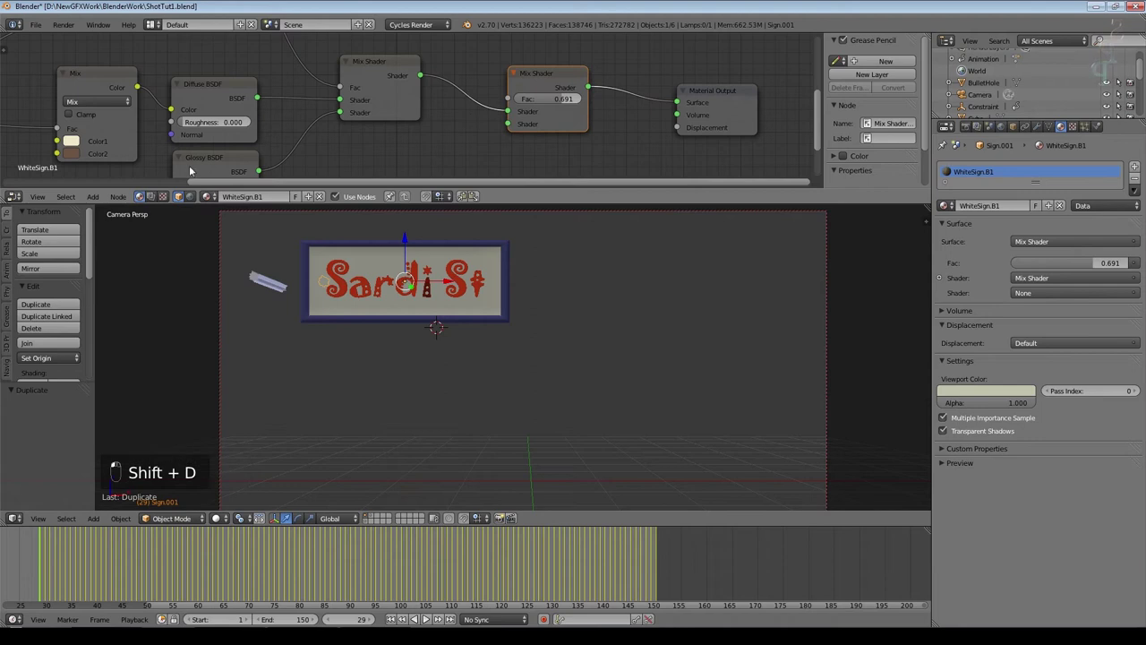
Step: Add a Transparent BSDF, connect it to the new Mix Shader's second shader input, and set Fac to 0.000
left_click(93, 197)
mouse_move(114, 172)
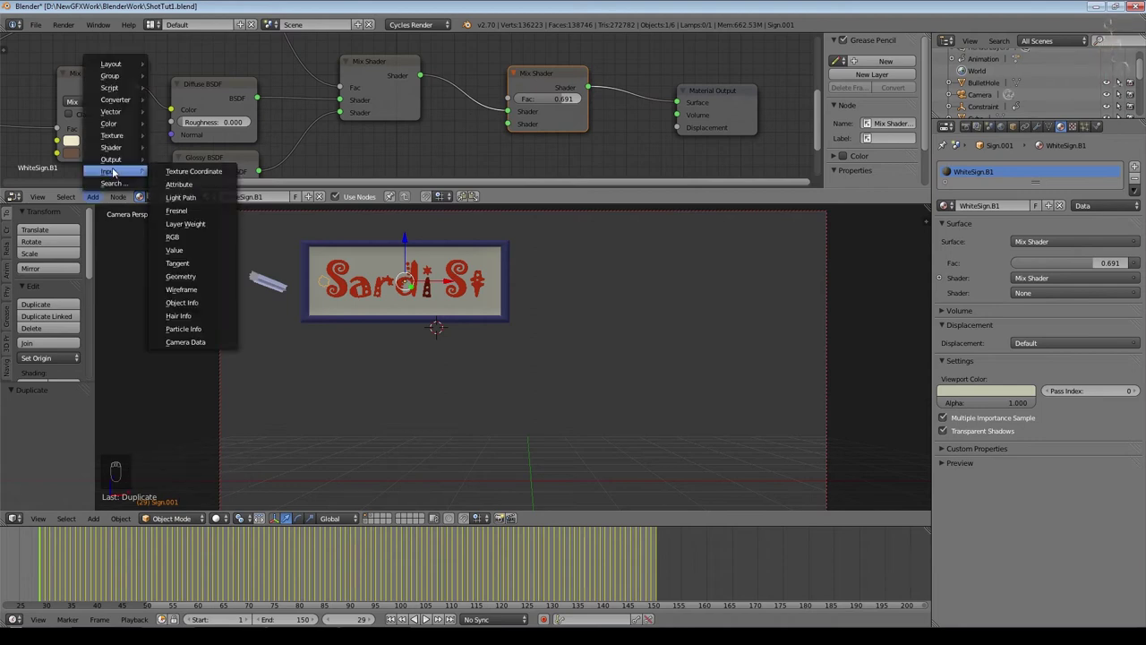
mouse_move(114, 148)
left_click(209, 200)
left_click(384, 134)
left_click_drag(463, 148, 508, 124)
left_click_drag(552, 101, 445, 99)
Step: Preview the sign with the star patch's new material close up in rendered shading
scroll(441, 288, "up", 4)
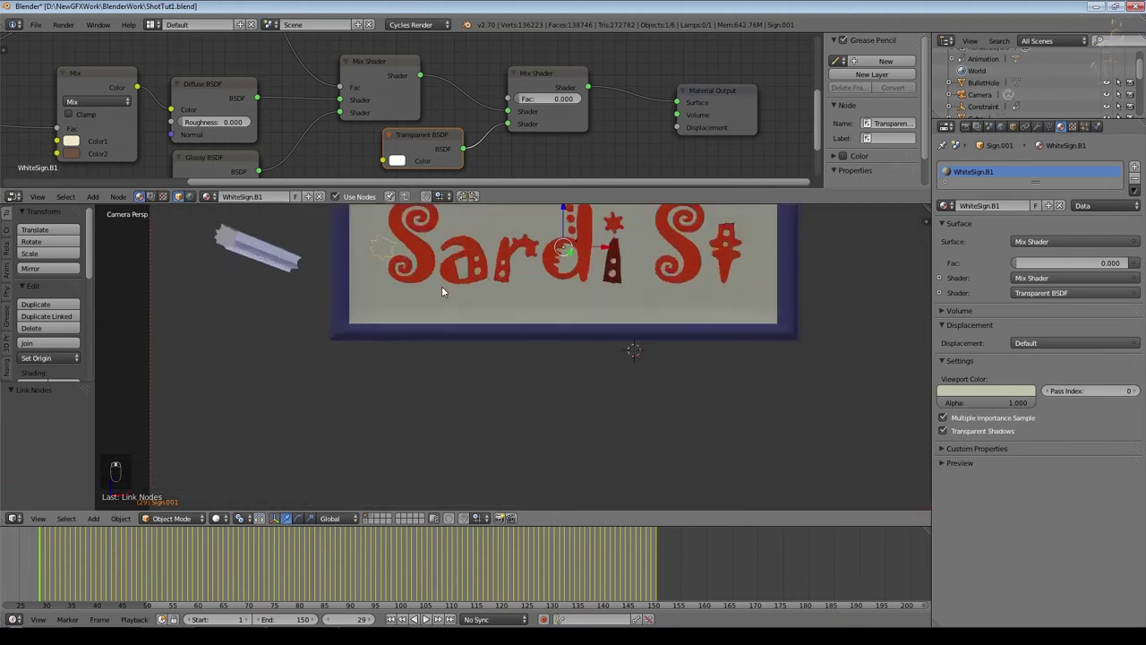
scroll(441, 291, "up", 2)
left_click(216, 518)
left_click(251, 442)
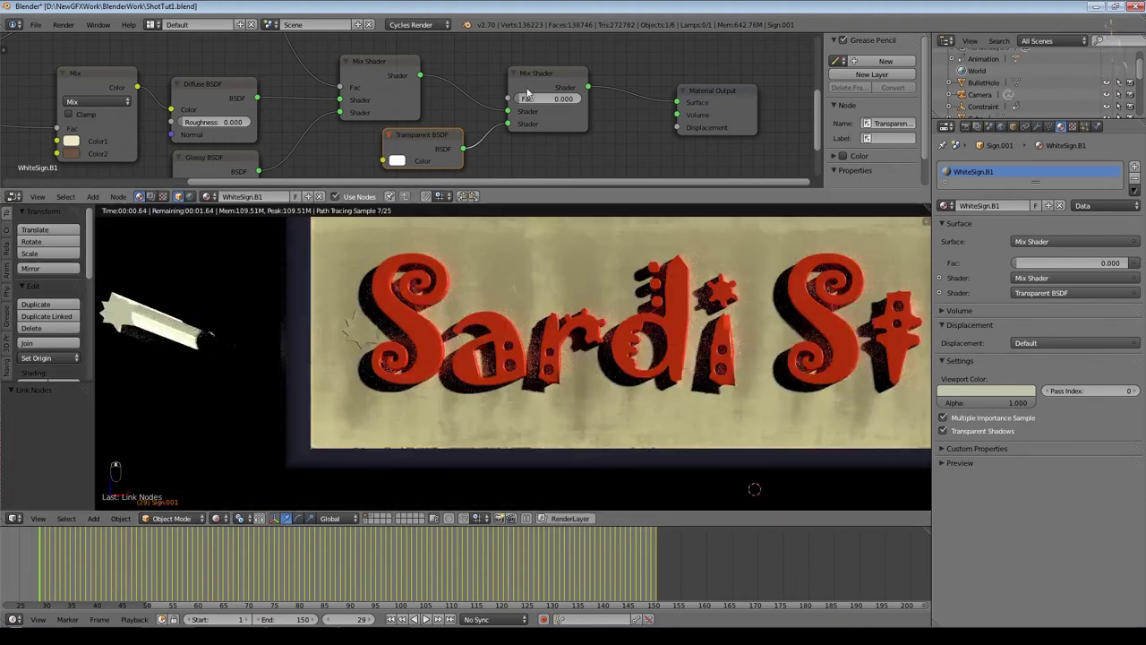
Step: Test the star patch's transparency by setting the new Mix Shader's Fac to 1.000 and back to 0.000
left_click_drag(521, 101, 627, 103)
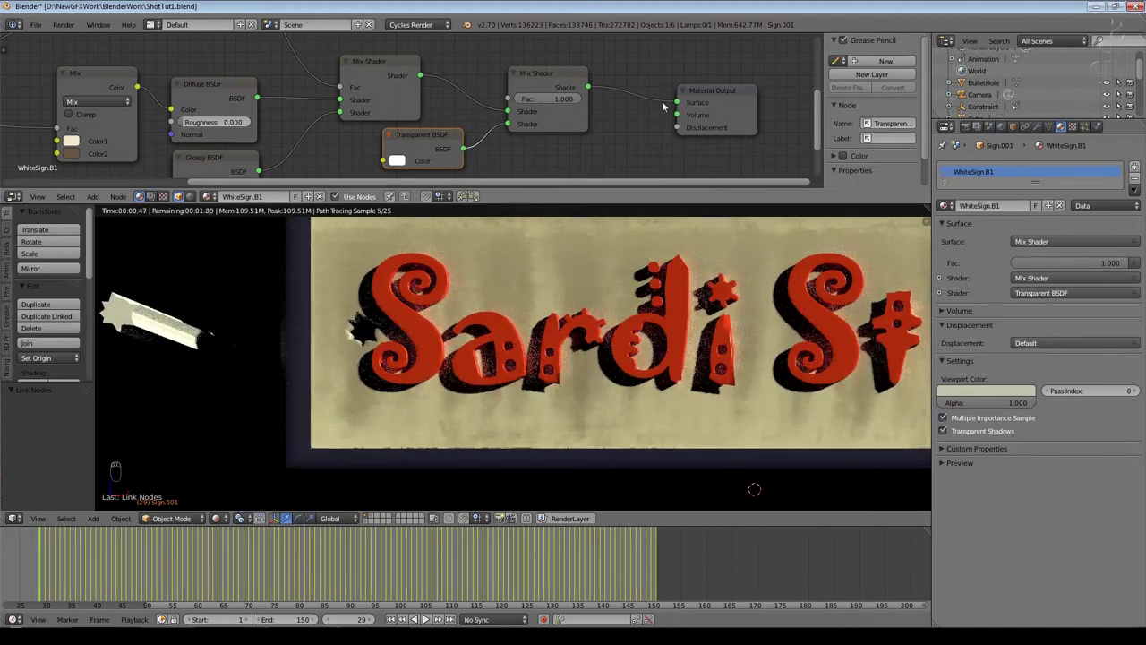
left_click_drag(556, 98, 432, 99)
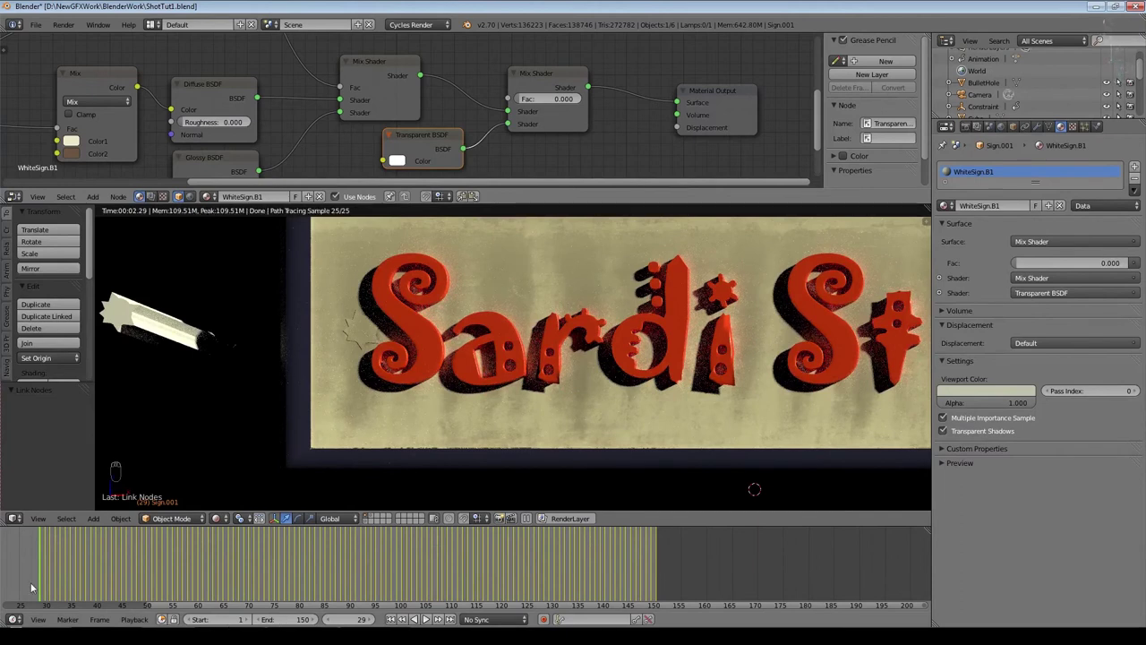
Step: Step back and forth through the frames around 28 to 30 to examine when the sign is first hit
key("Left")
key("Left")
key("Left")
key("Left")
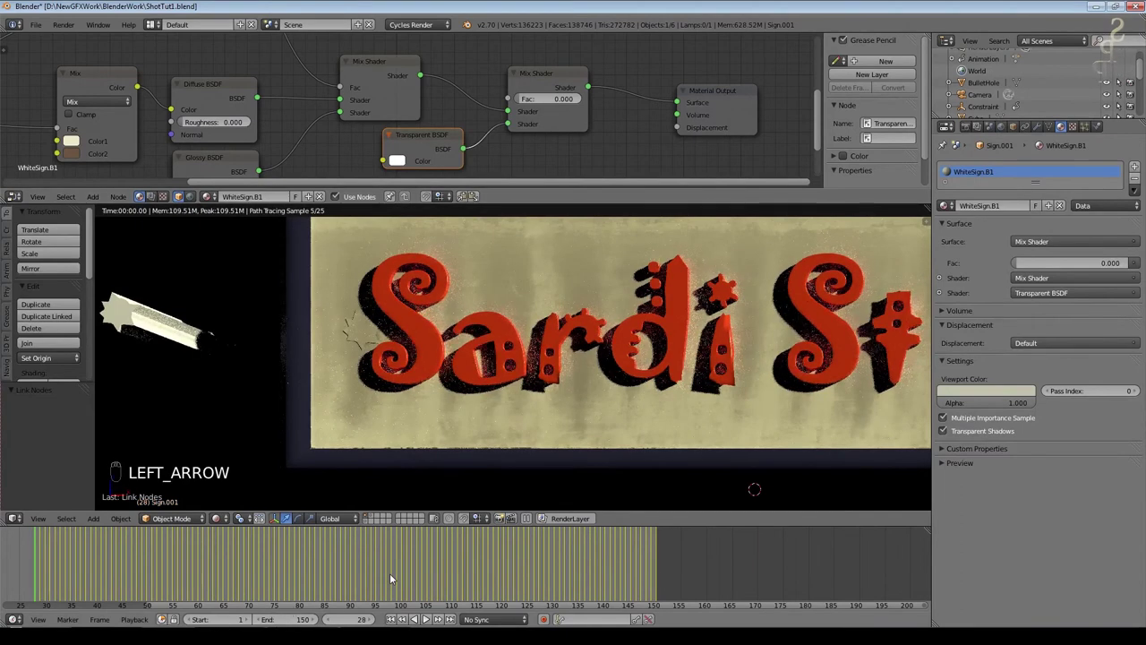
key("Right")
key("Right")
key("Right")
key("Right")
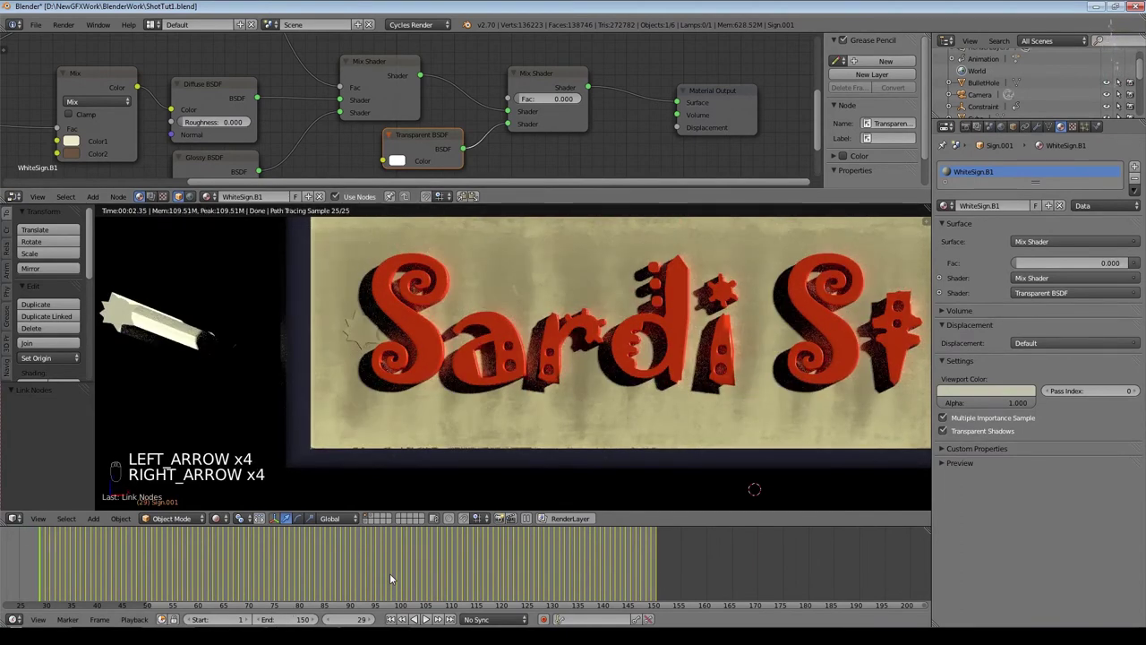
key("Right")
key("Left")
key("Right")
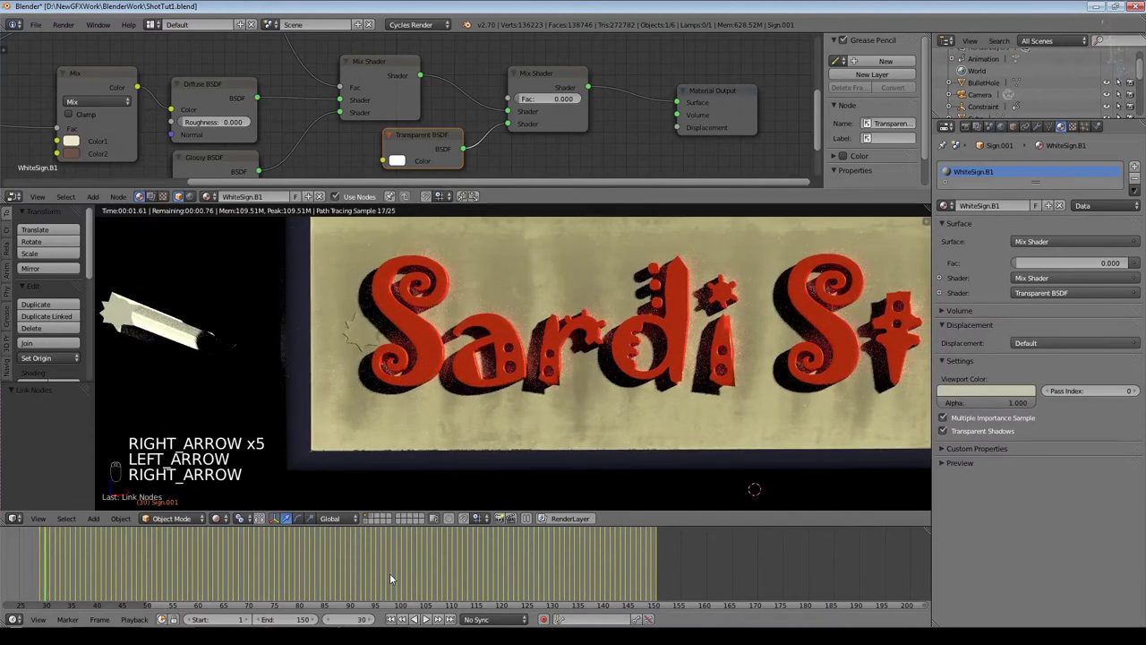
key("Left")
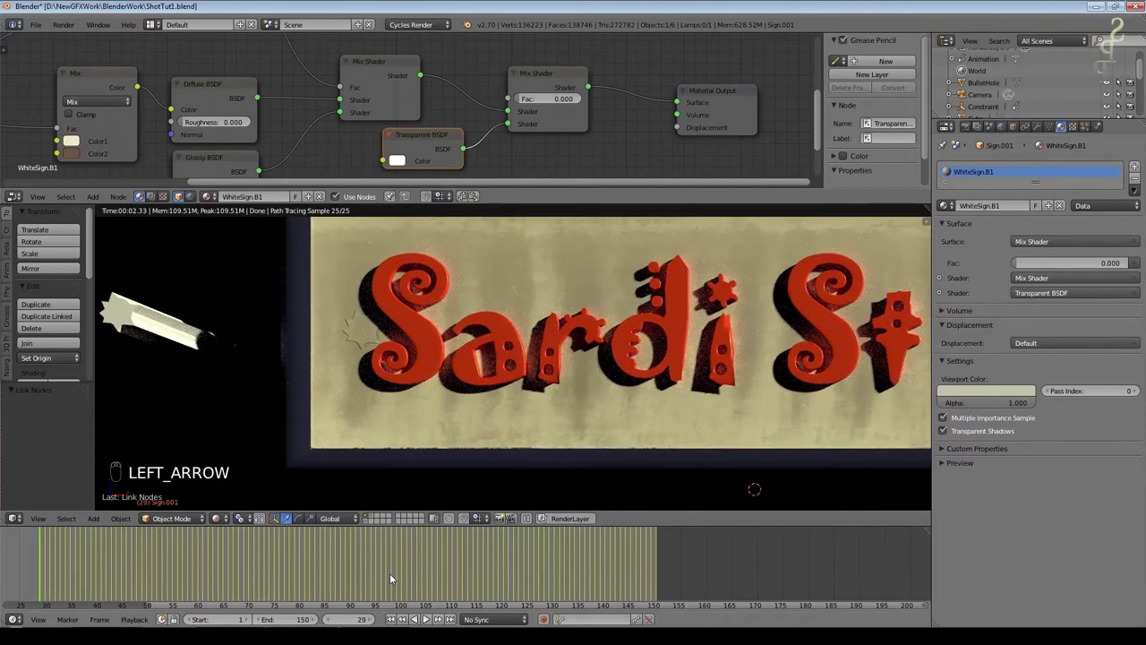
Step: Keyframe the new Mix Shader's Fac at 0.000 on frame 28 and at 1.000 on frame 29
key("Left")
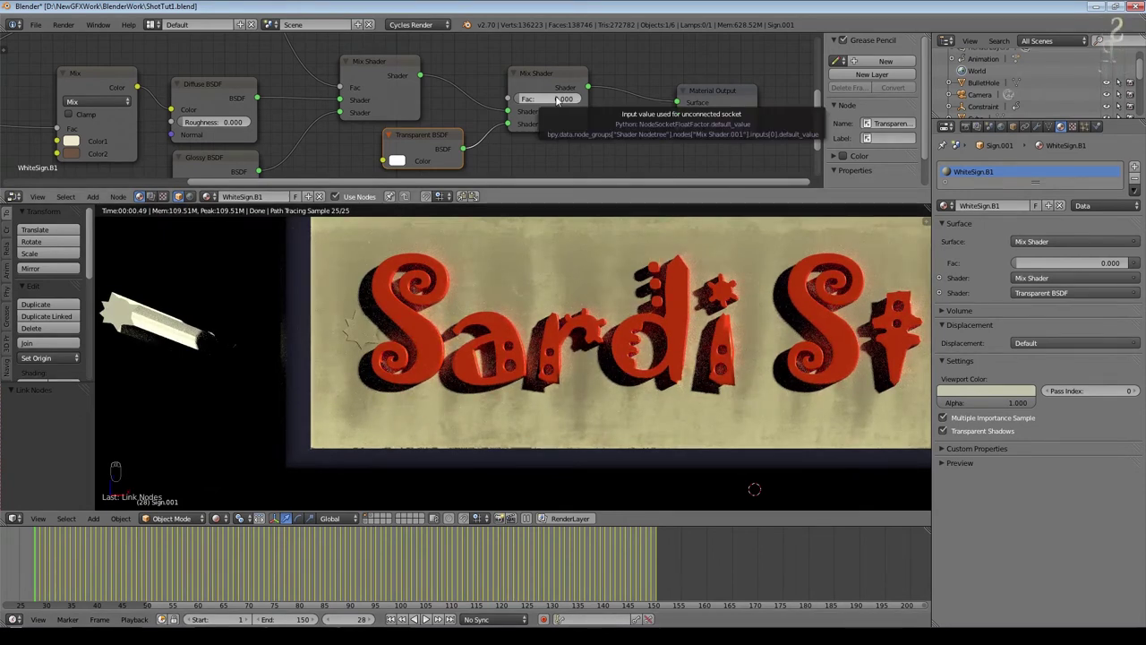
key("i")
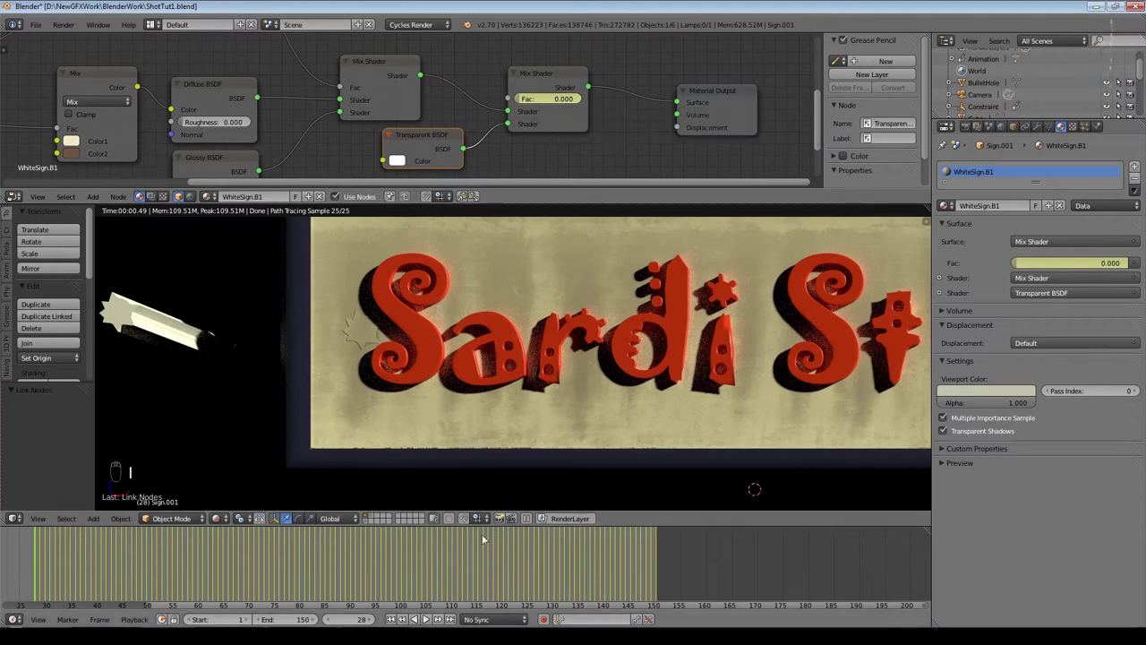
key("Left")
key("Right")
key("Right")
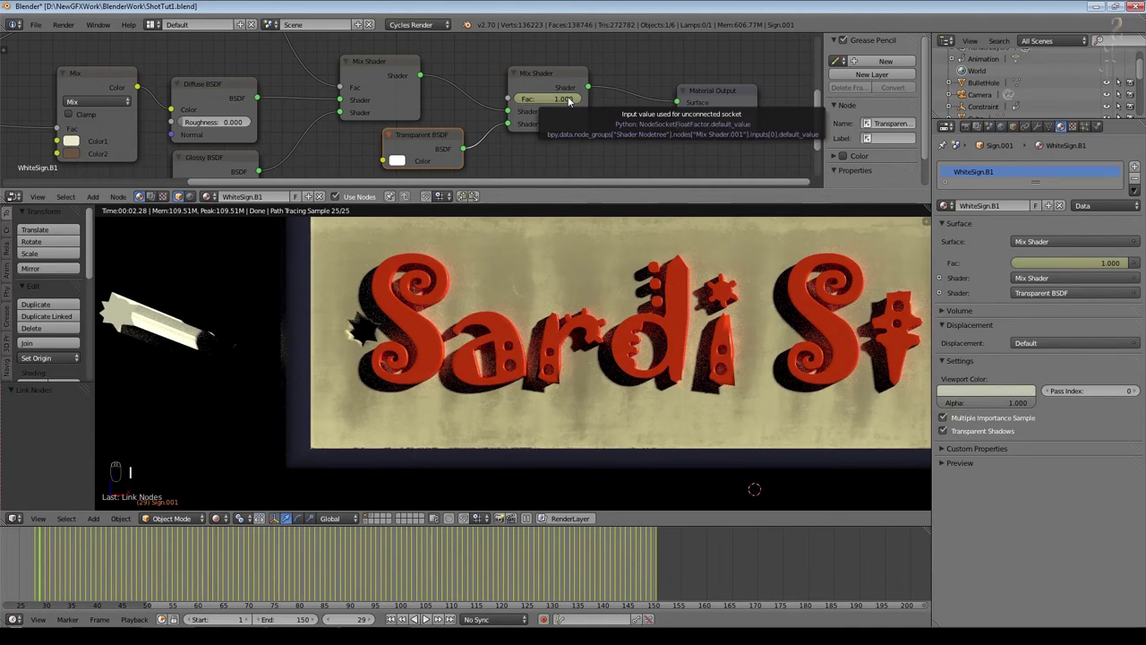
Step: Step through the frames from 27 to 38 and back to 28 to examine the star patch's keyframed transparency
key("Left")
key("Left")
key("Left")
key("Left")
key("Left")
key("Left")
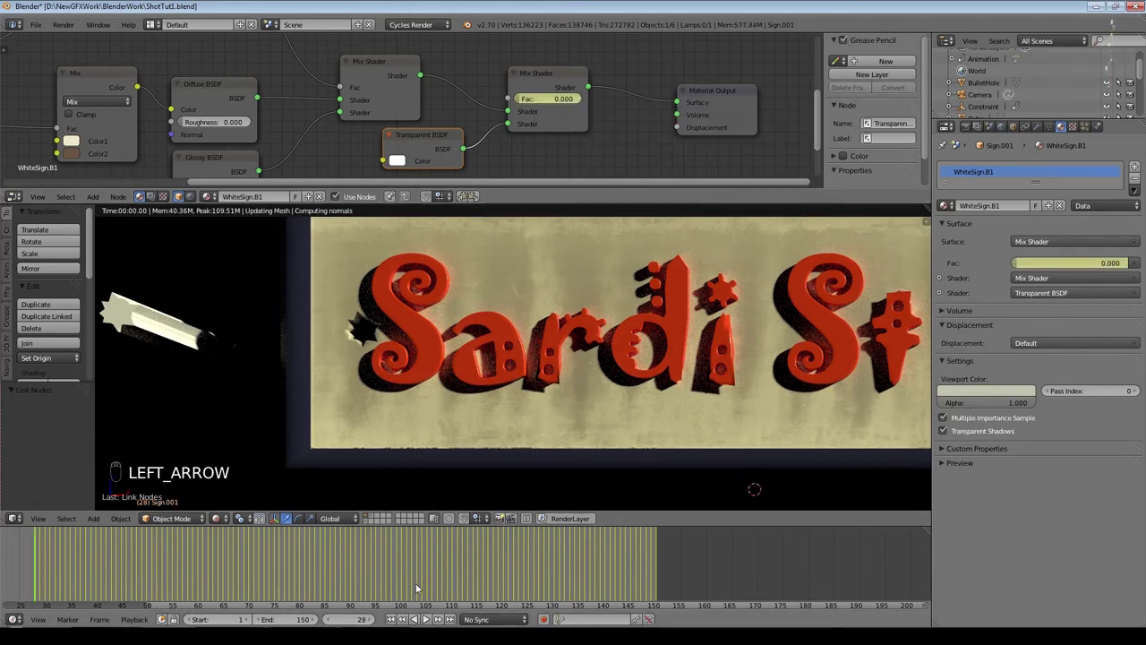
key("Right")
key("Right")
key("Right")
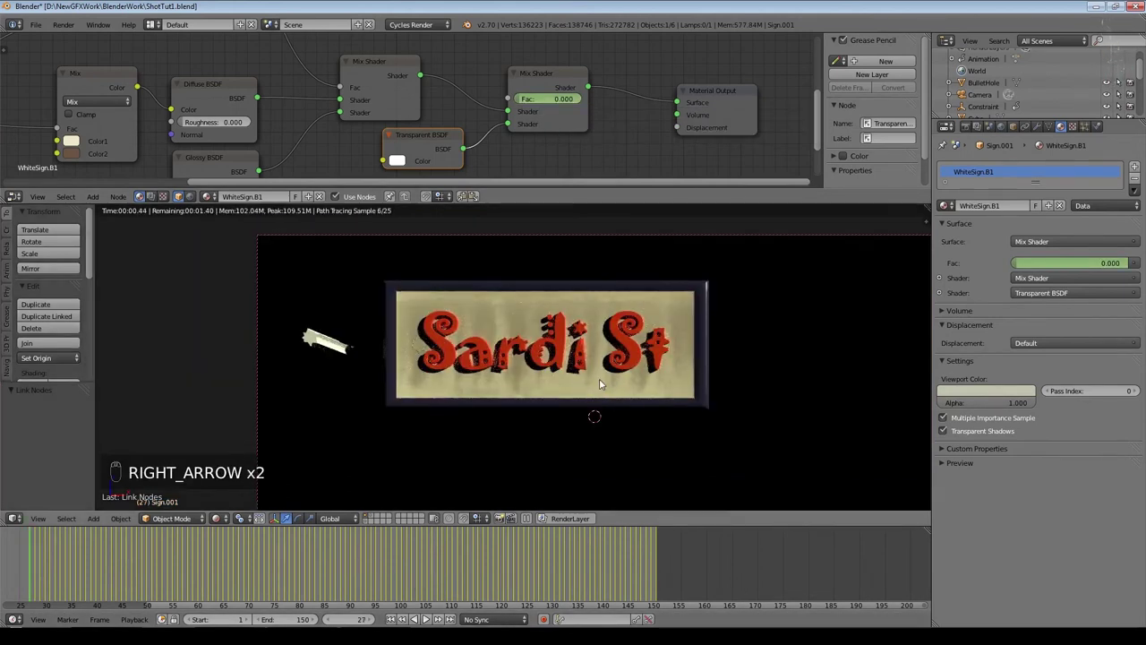
key("Right")
key("Right")
key("Right")
key("Right")
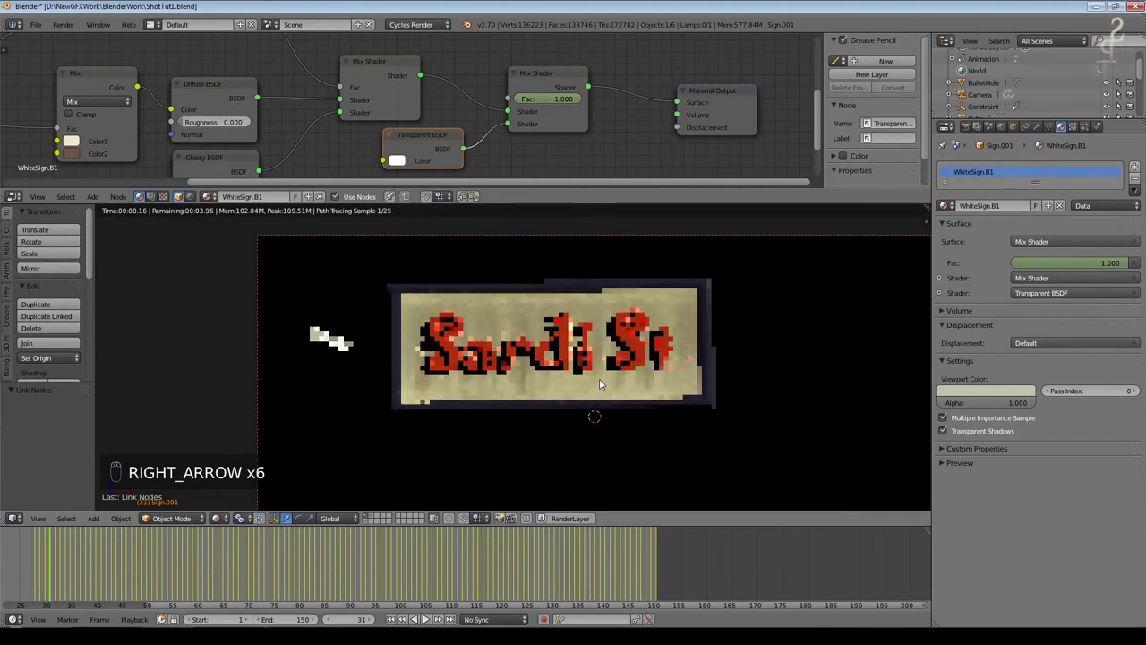
key("Right")
key("Right")
key("Right")
key("Right")
key("Right")
key("Right")
key("Right")
key("Right")
key("Right")
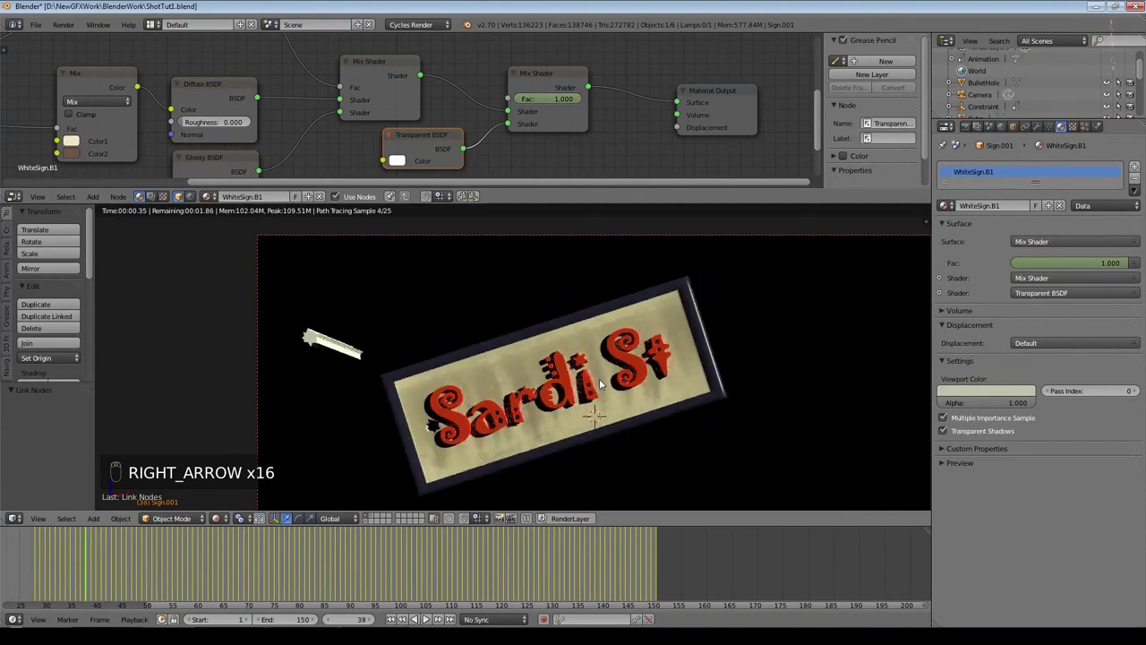
key("Left")
key("Left")
key("Left")
key("Left")
key("Left")
key("Left")
key("Left")
key("Left")
key("Left")
key("Left")
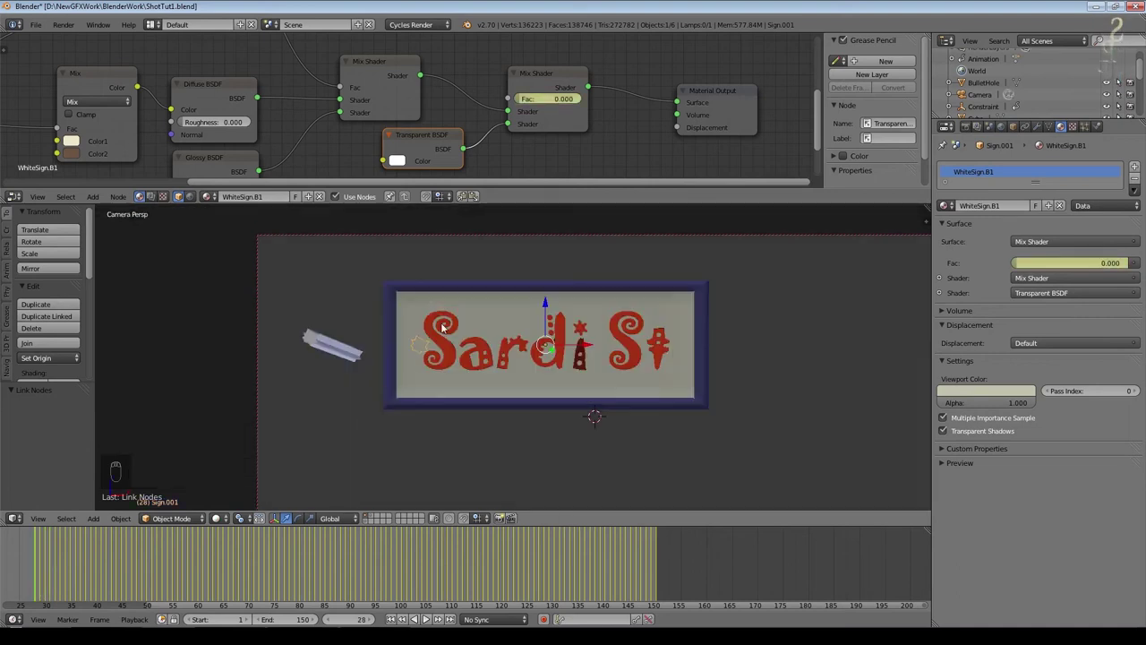
Step: Examine the star patch beside the first letter up close and from an angle, in solid and rendered shading
scroll(416, 396, "up", 5)
scroll(410, 382, "down", 4)
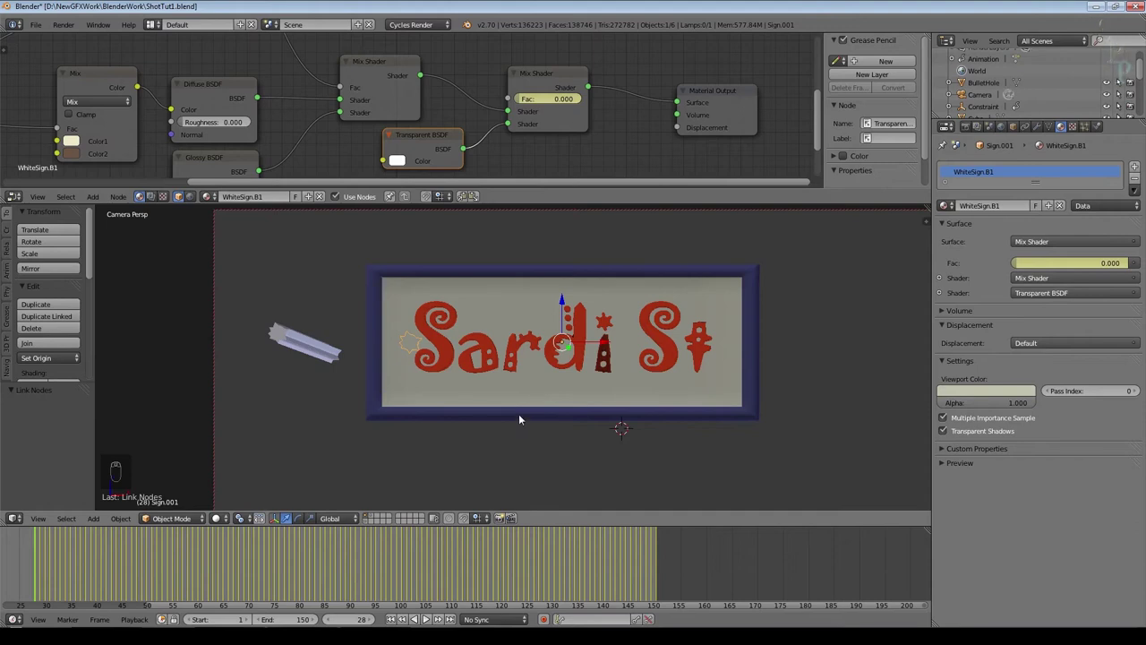
scroll(387, 361, "up", 5)
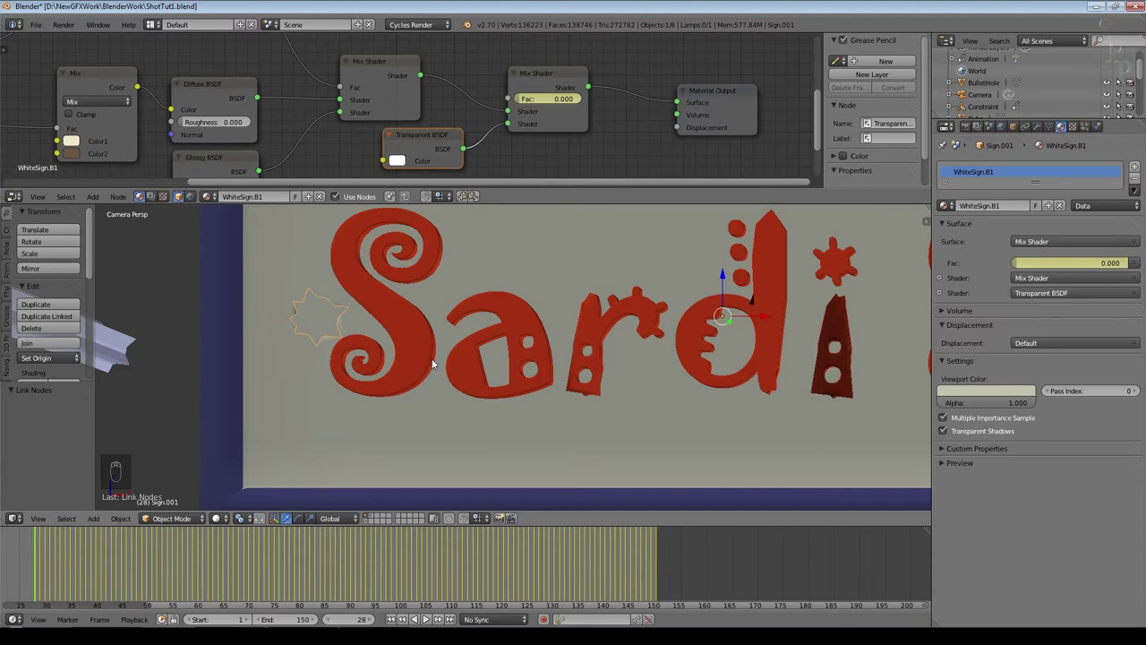
scroll(404, 117, "down", 2)
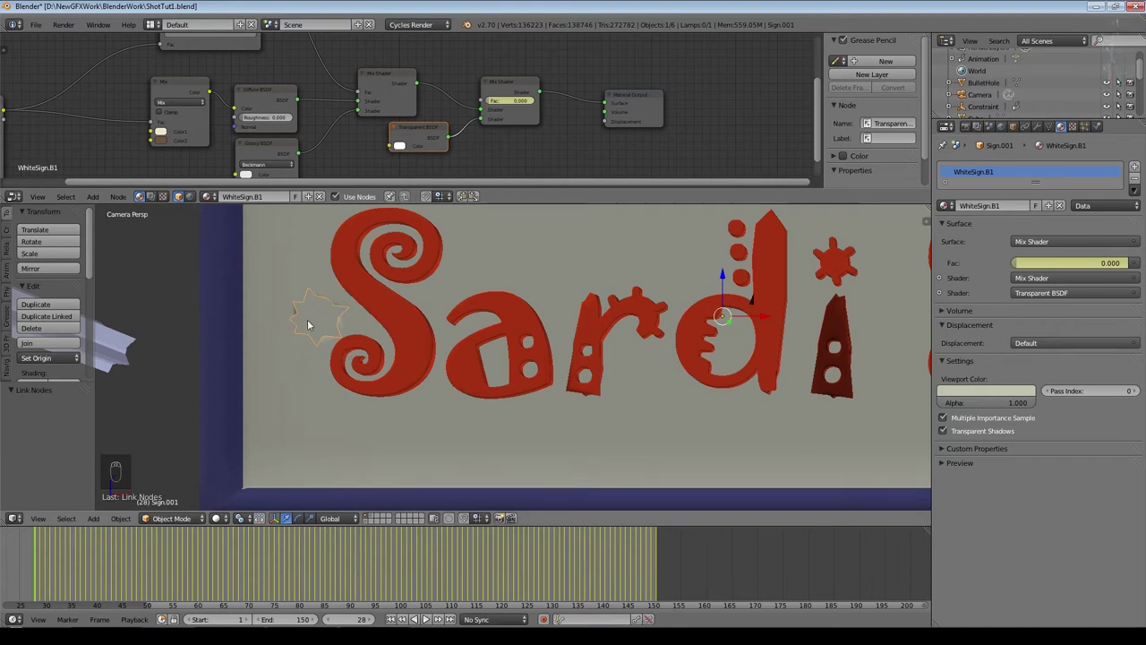
scroll(296, 403, "down", 5)
middle_click_drag(320, 412, 591, 503)
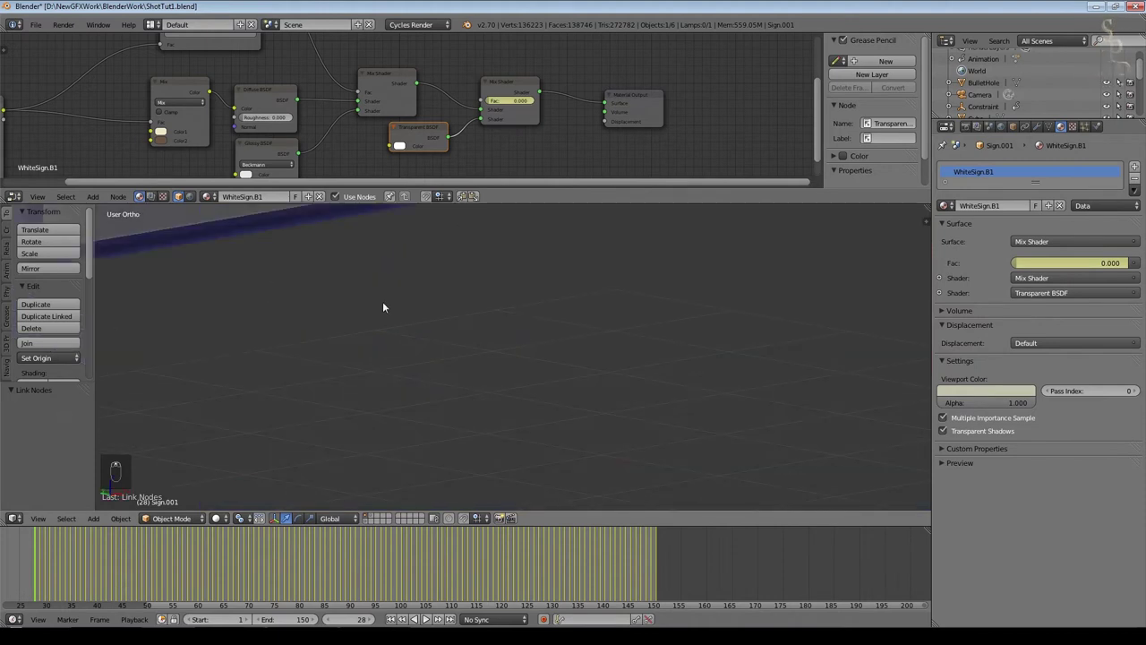
scroll(384, 403, "up", 3)
middle_click_drag(384, 403, 506, 374, "shift")
scroll(506, 375, "up", 2)
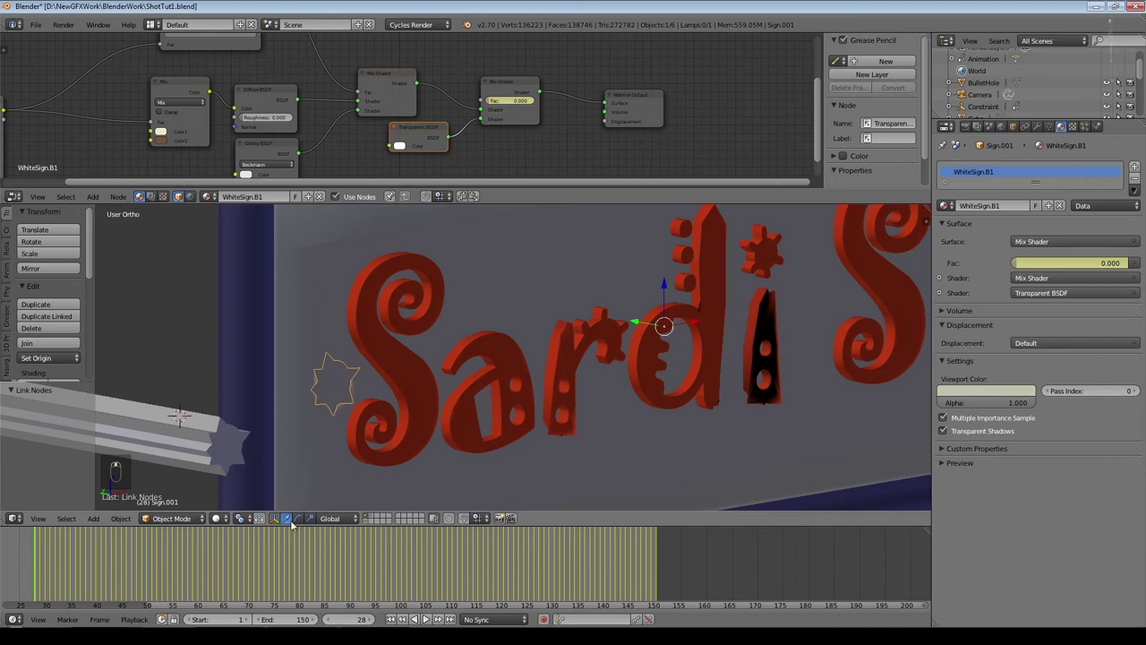
left_click(222, 519)
left_click(235, 419)
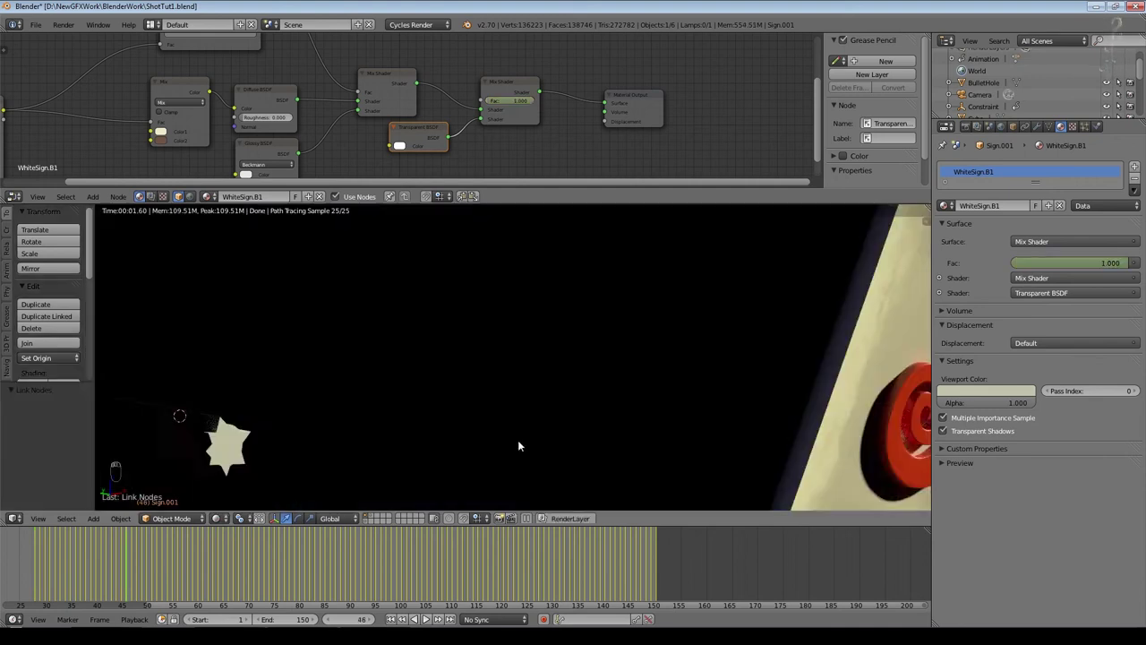
scroll(520, 440, "down", 4)
middle_click_drag(603, 399, 620, 162, "shift")
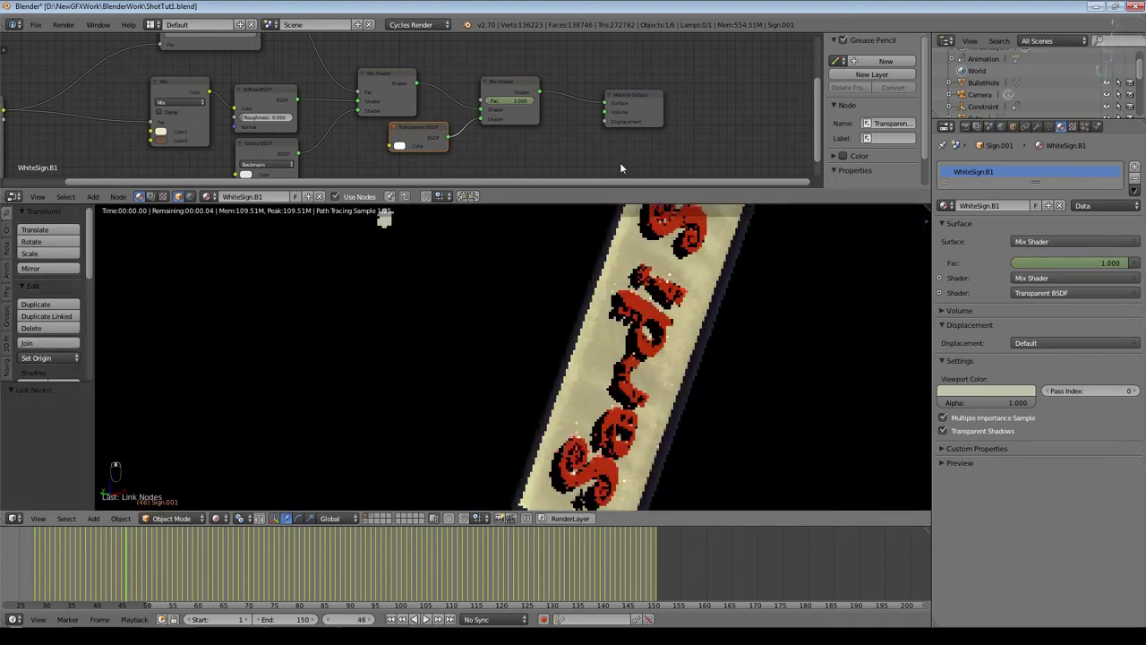
middle_click_drag(586, 392, 502, 403)
Step: Unhide all hidden objects and play the animation through the camera, returning to frame 1
key("alt+h")
key("KP_0")
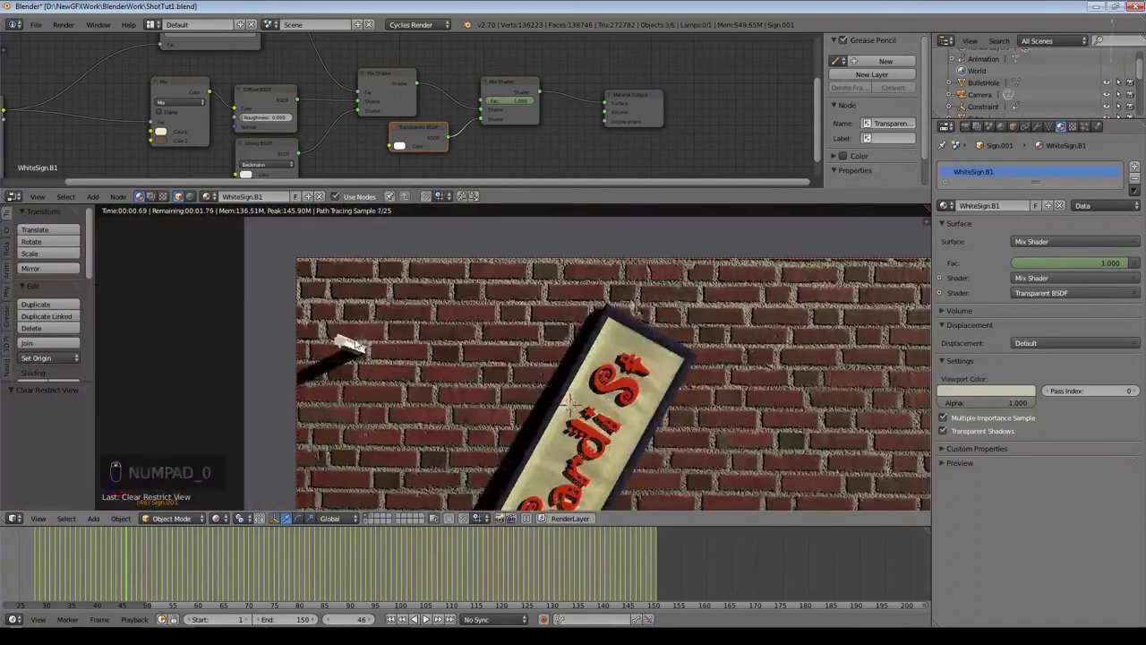
scroll(587, 315, "down", 3)
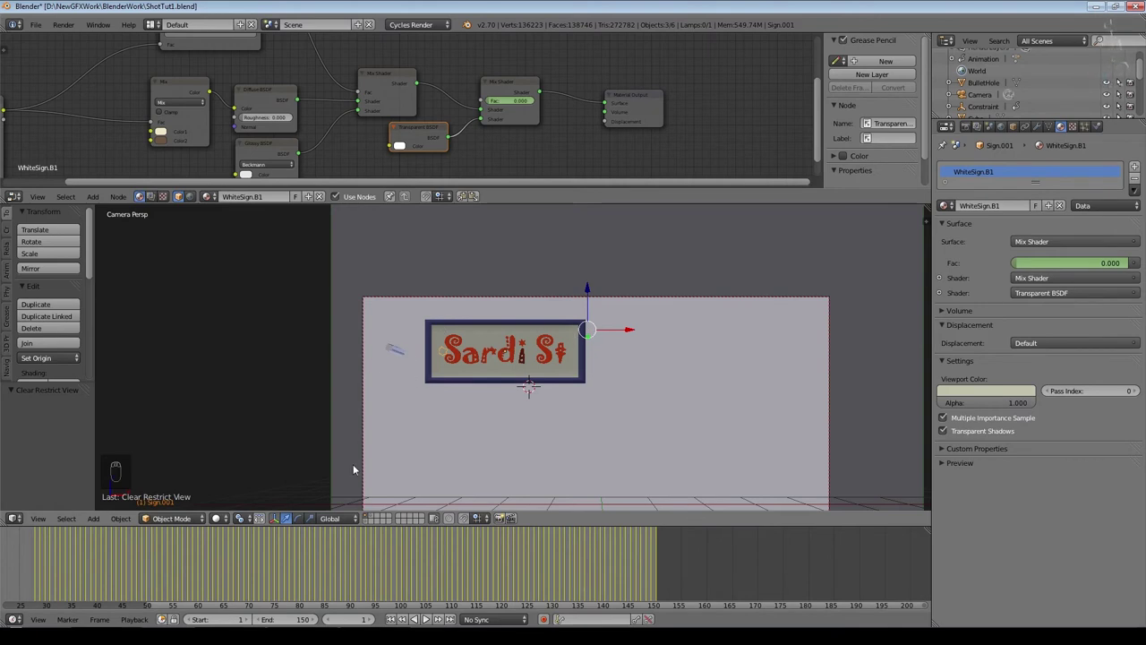
left_click(425, 619)
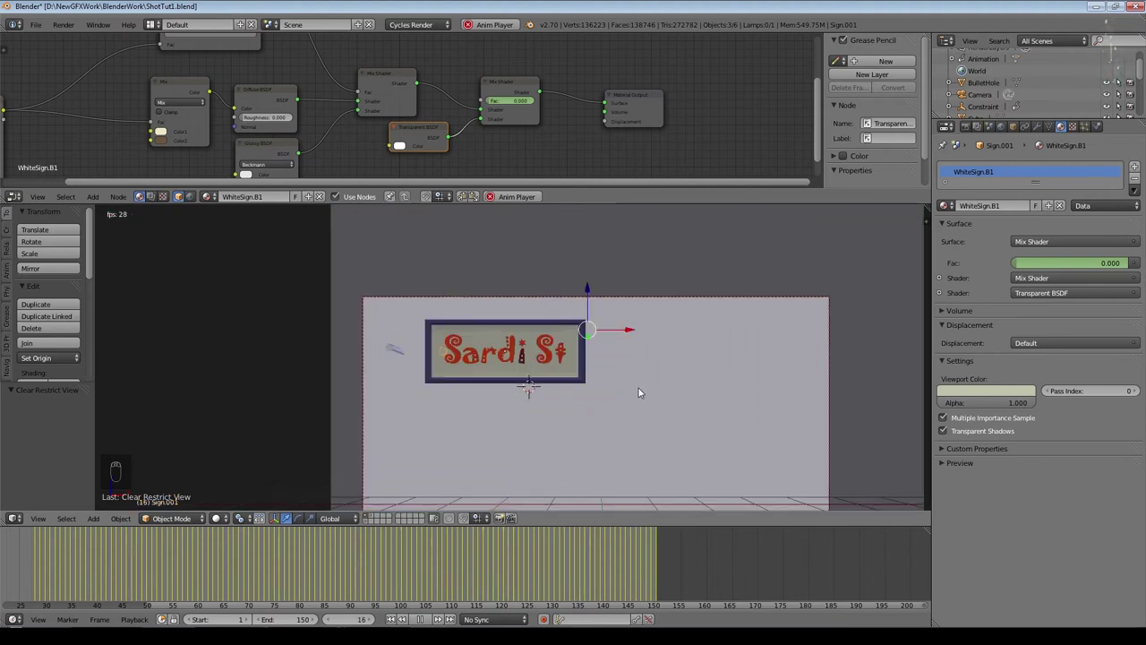
left_click(427, 619)
left_click(391, 618)
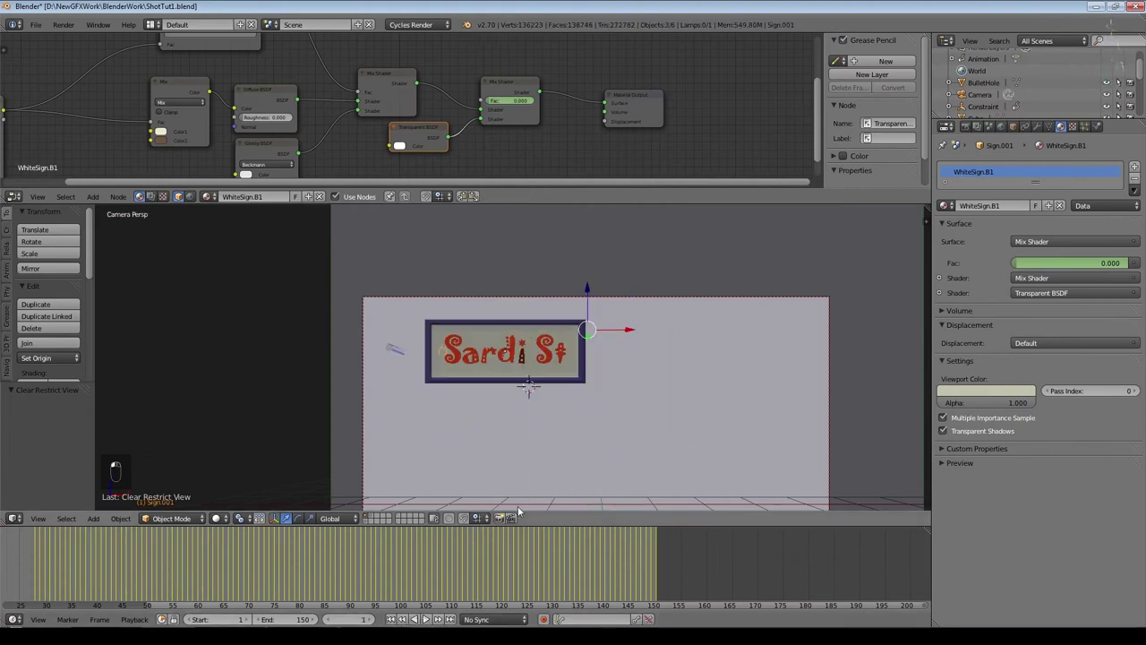
Step: Merge the Node Editor area back into the 3D viewport and save the file
left_click_drag(928, 208, 860, 148)
key("ctrl+s")
Step: Move the BulletHole object to the second layer
left_click(587, 328)
middle_click_drag(588, 329, 643, 338)
right_click(339, 233)
key("m")
left_click(532, 258)
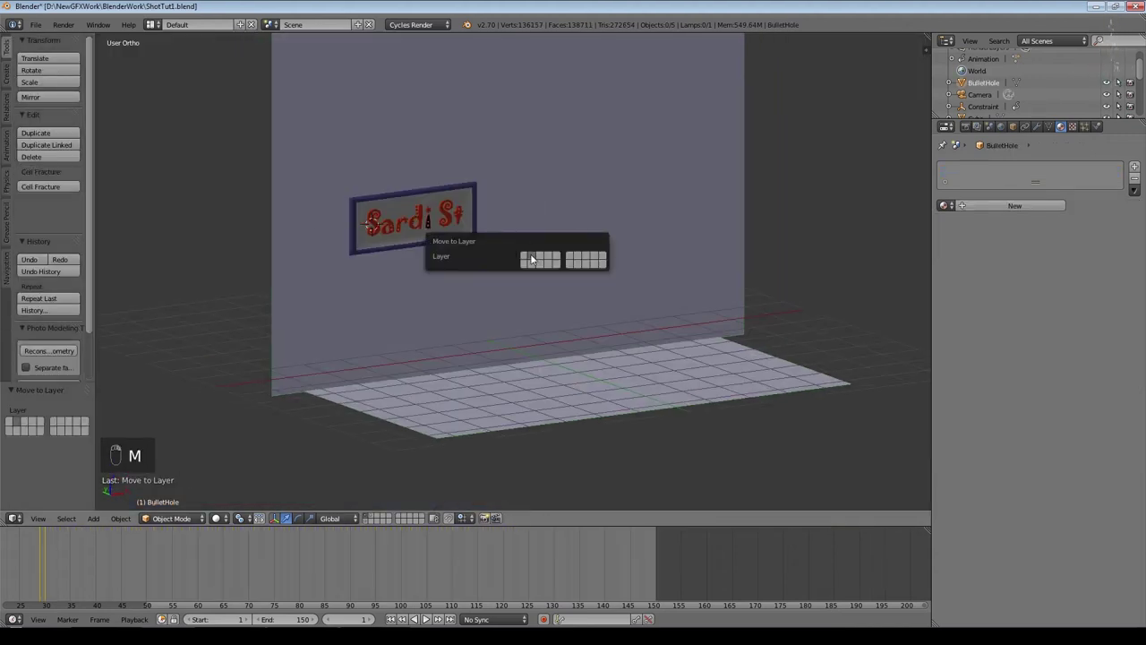
scroll(465, 144, "up", 2)
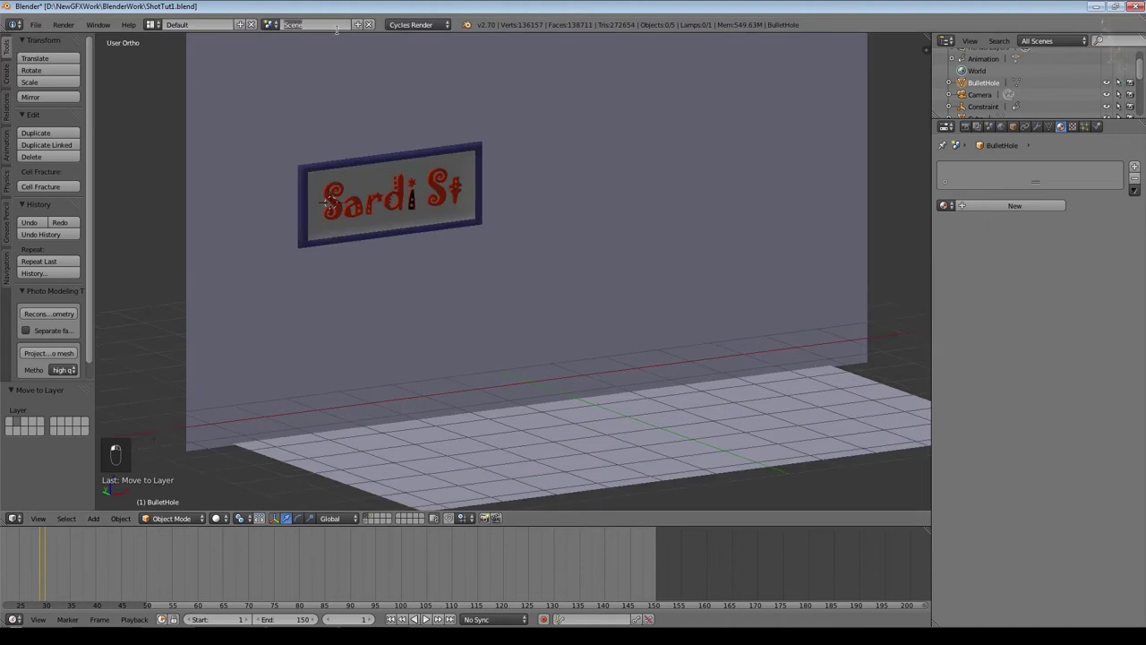
Step: Rename the scene as Cycles and save the file
type("Cycles")
key("Return")
key("ctrl+s")
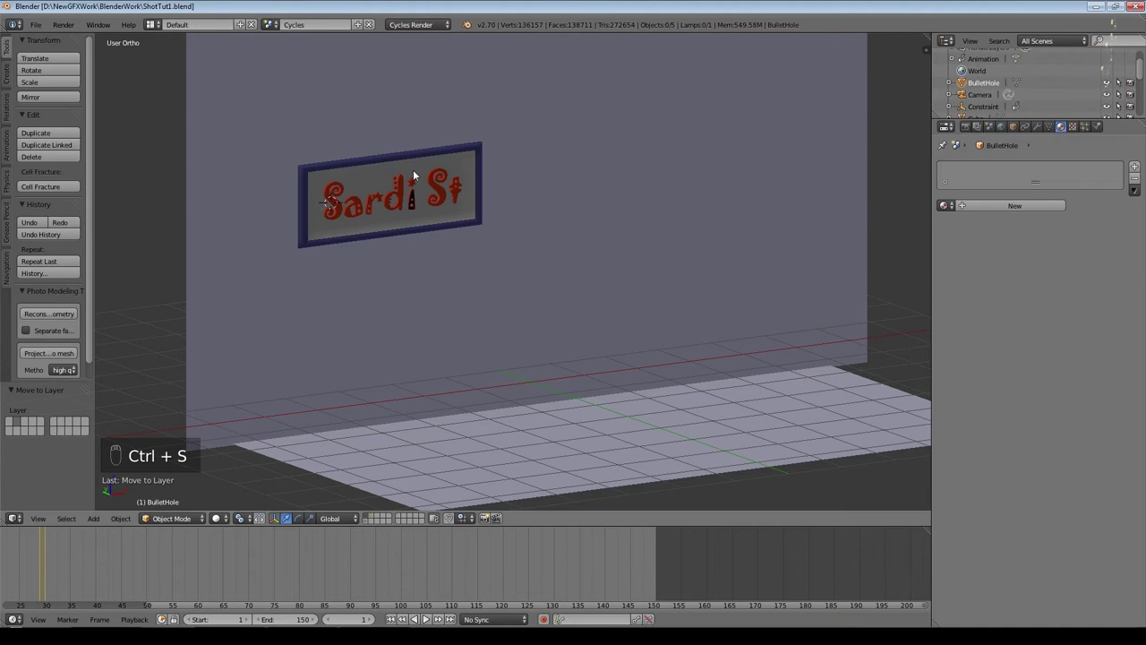
Step: Create a full copy of the Cycles scene and name it Volumetrics
left_click(358, 25)
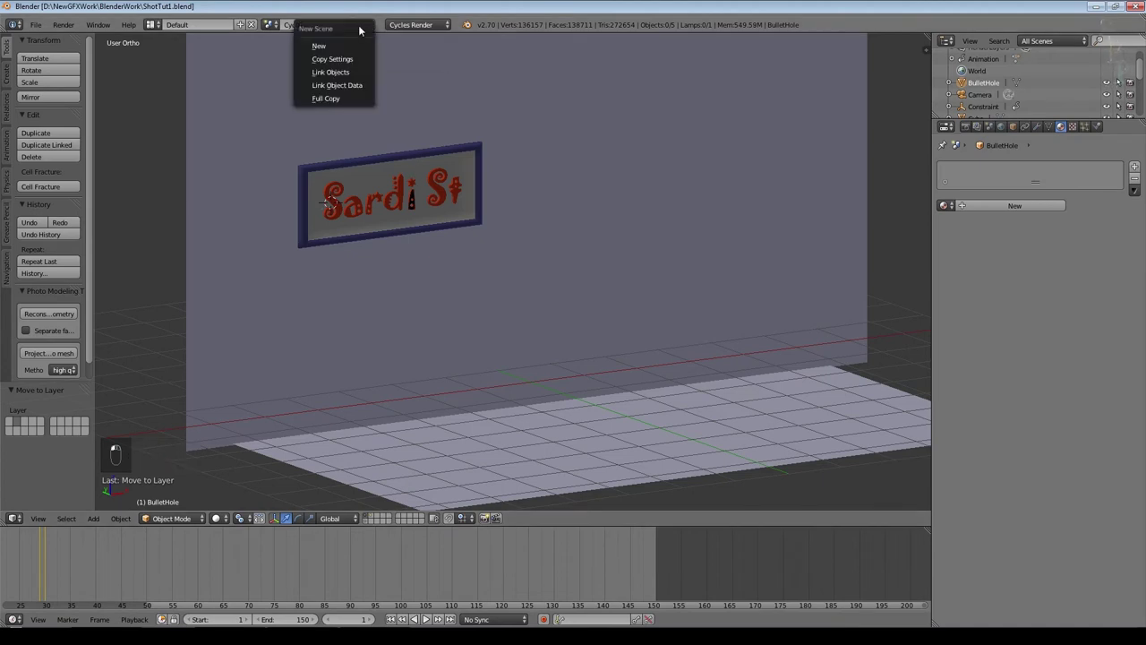
left_click(350, 98)
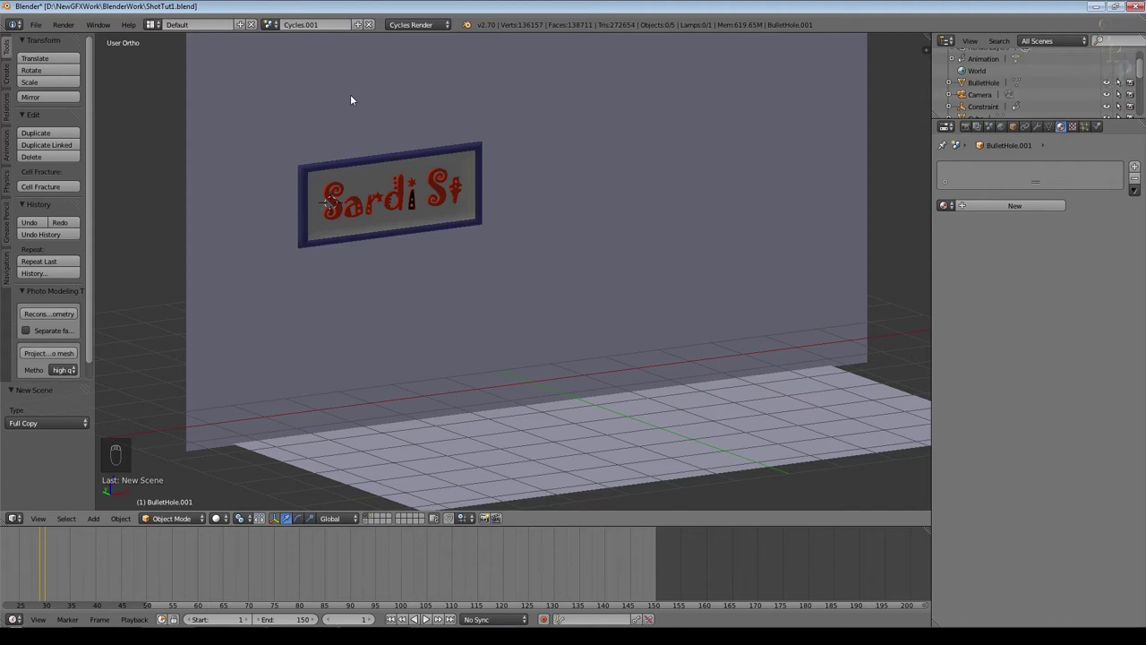
left_click(338, 27)
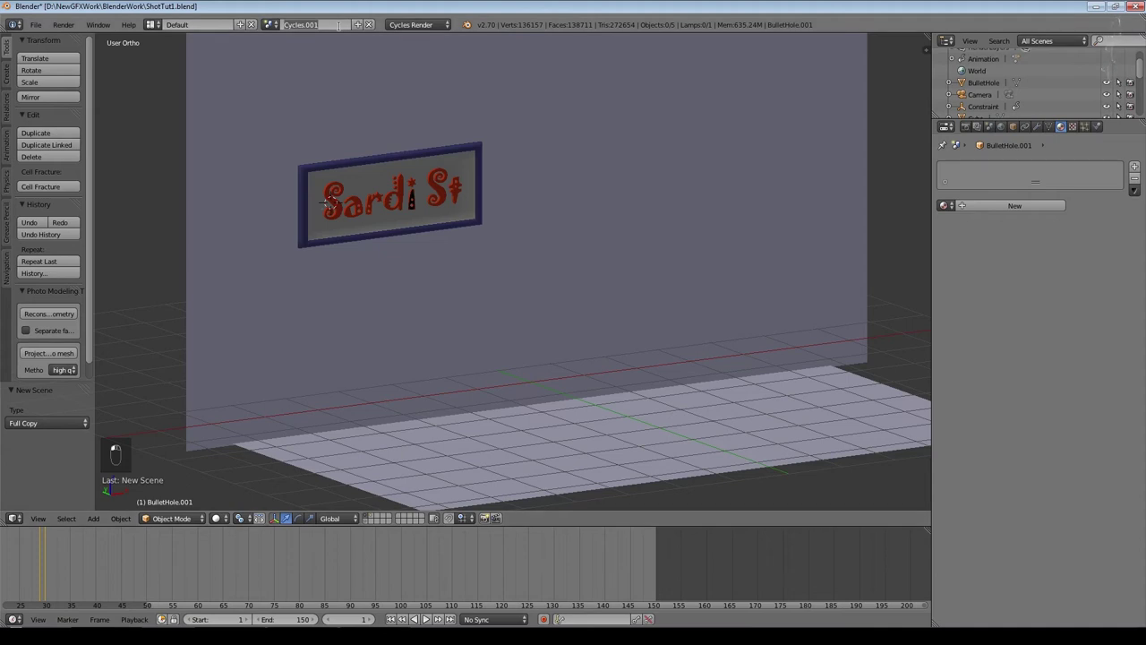
type("Vi")
type("lumetrics")
key("Return")
Step: Set the Volumetrics scene's render engine to Blender Render and save the file
left_click(413, 24)
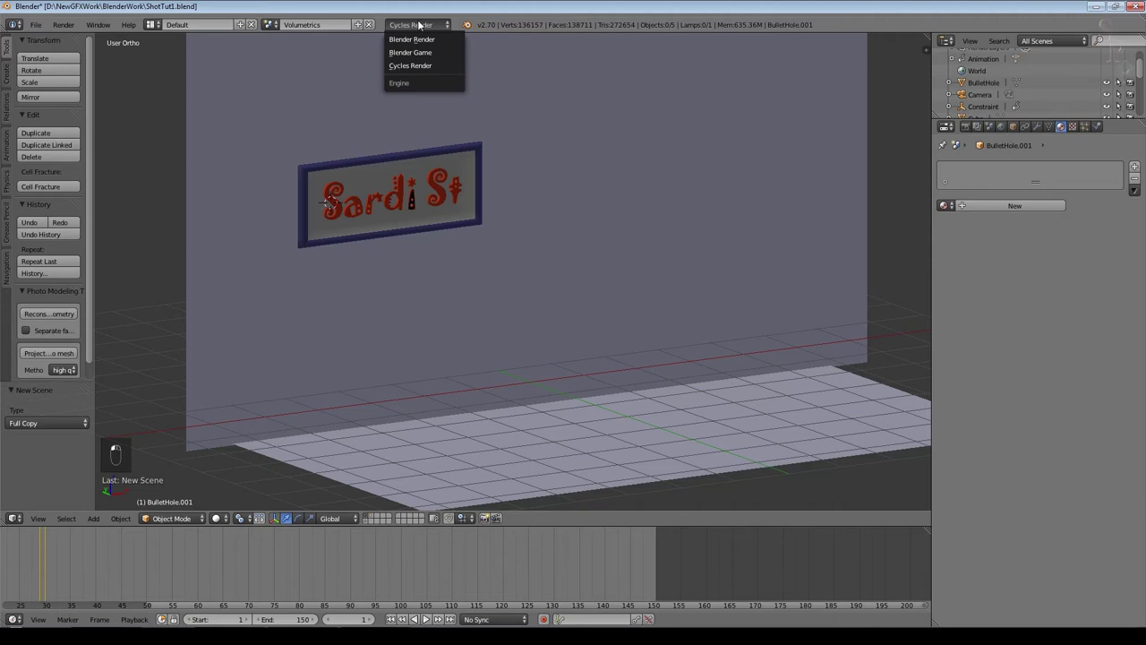
left_click(413, 39)
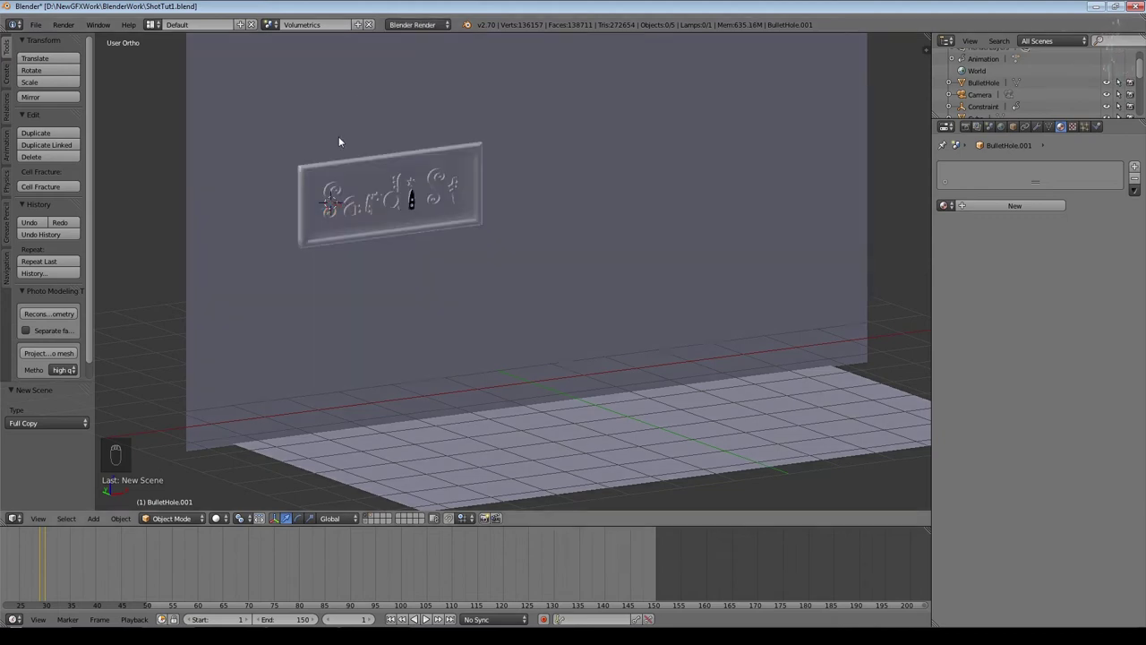
key("ctrl+s")
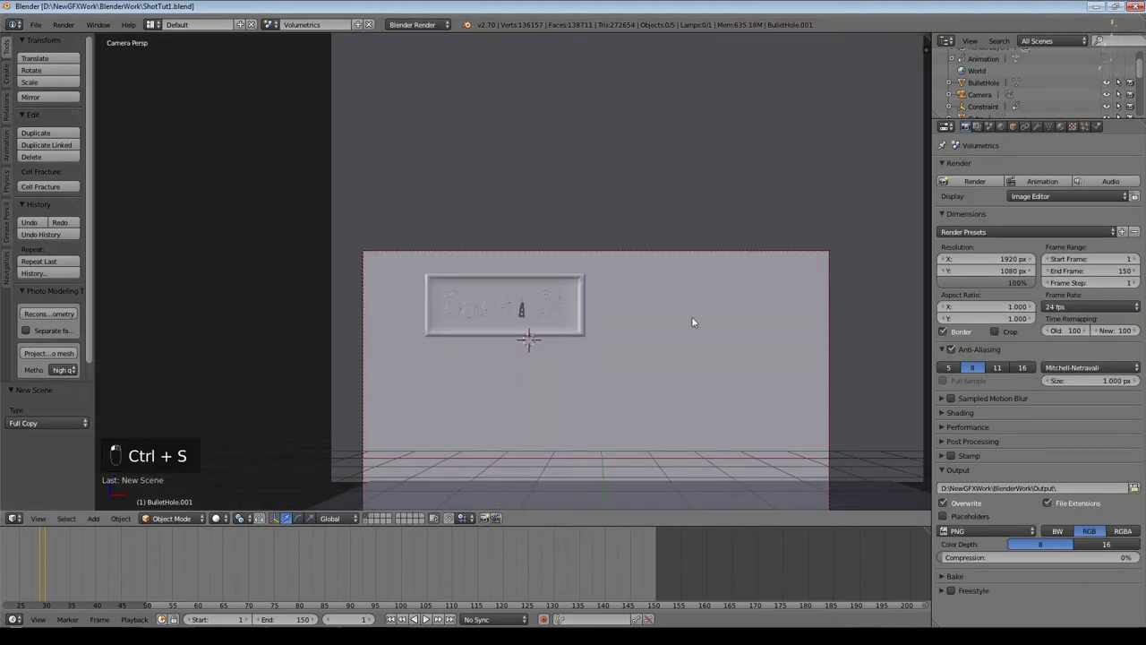
Step: Render a test image of the Volumetrics scene from the camera
key("F12")
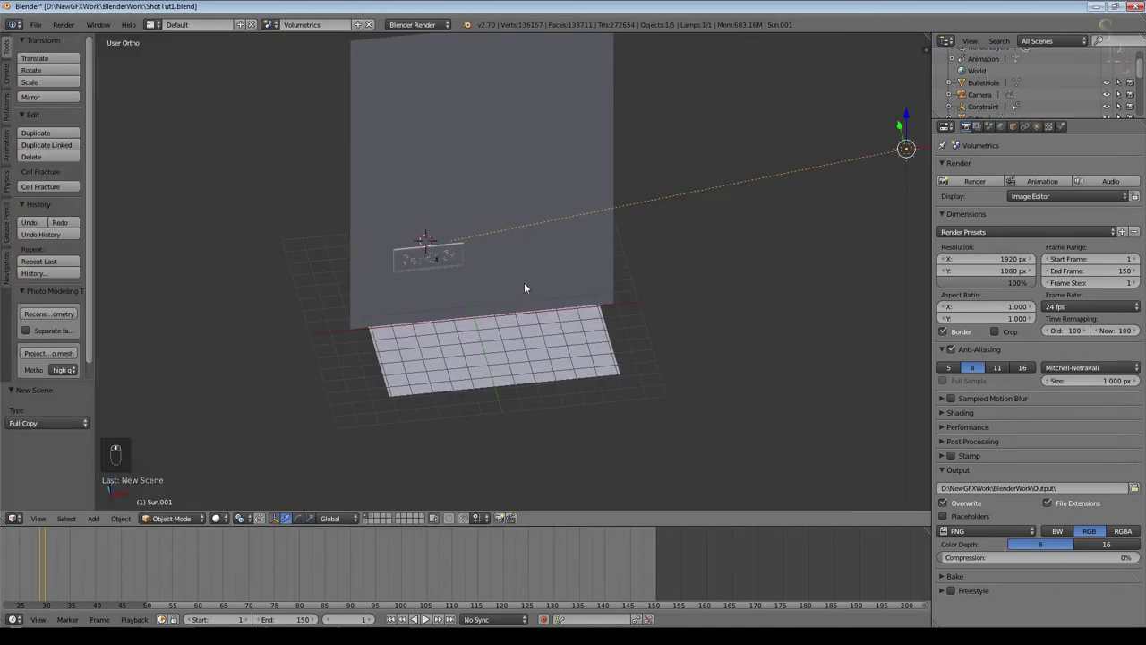
scroll(484, 254, "up", 5)
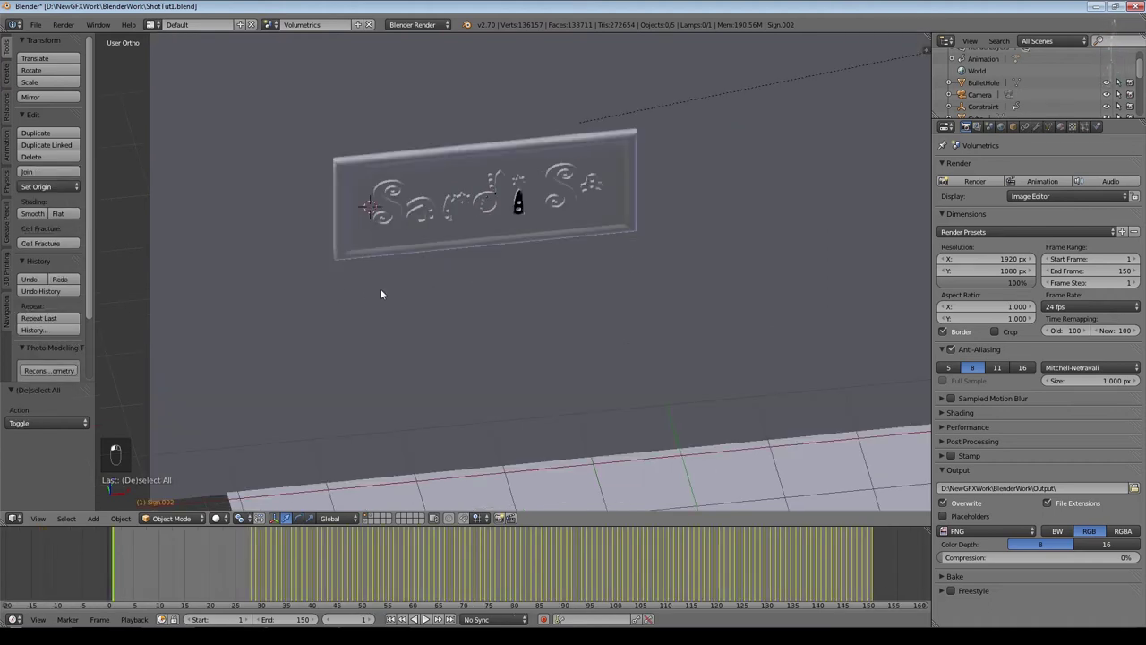
Step: Add an icosphere to the scene at the 3D cursor beside the sign's first letter S
scroll(397, 212, "up", 5)
middle_click_drag(404, 231, 119, 546, "shift")
scroll(430, 258, "down", 6)
key("shift+a")
mouse_move(148, 383)
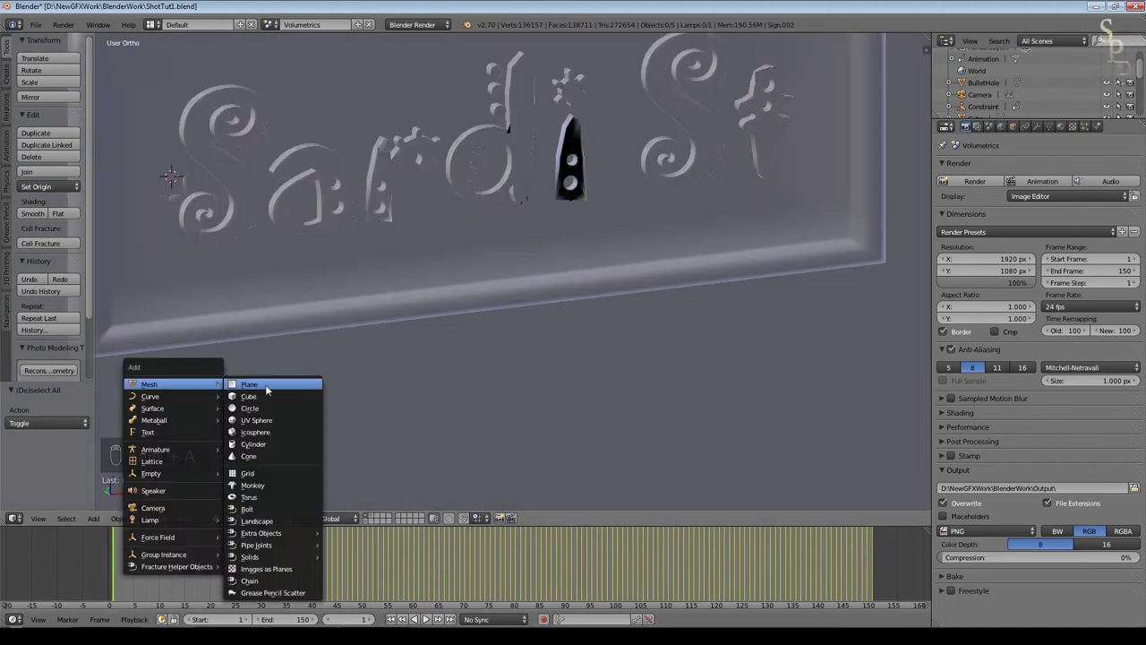
left_click(280, 432)
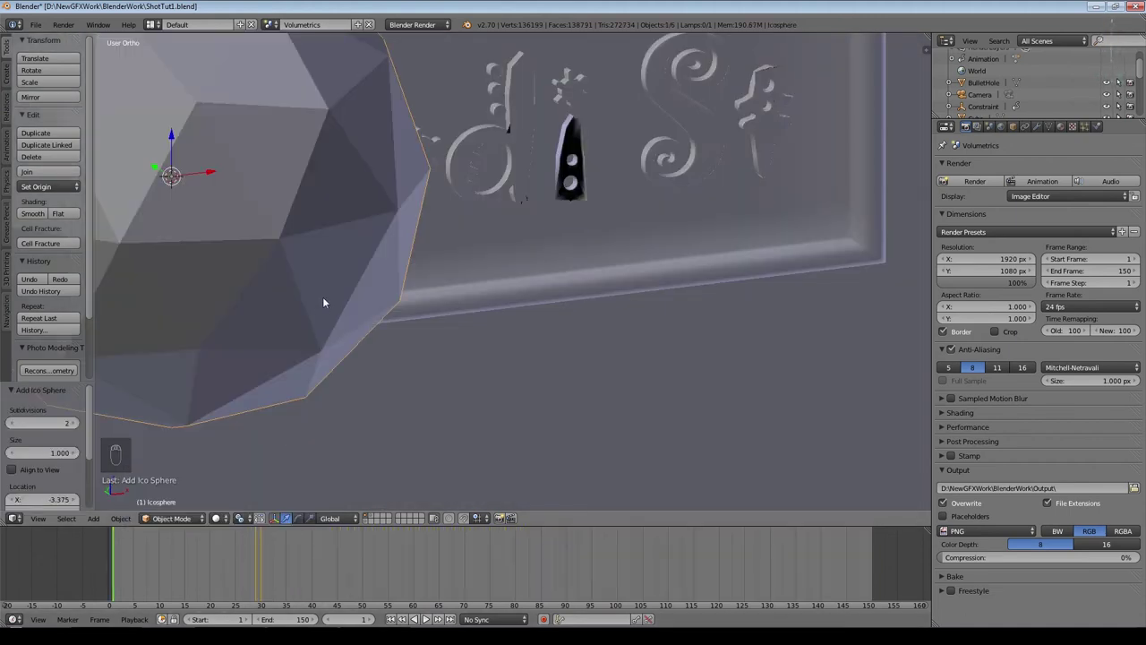
Step: Shrink the icosphere to a small ball and place it beside the first S, shifting it about 0.018 along Y
scroll(323, 296, "down", 5)
key("s")
left_click(389, 270)
scroll(389, 270, "up", 4)
key("g")
left_click(388, 357)
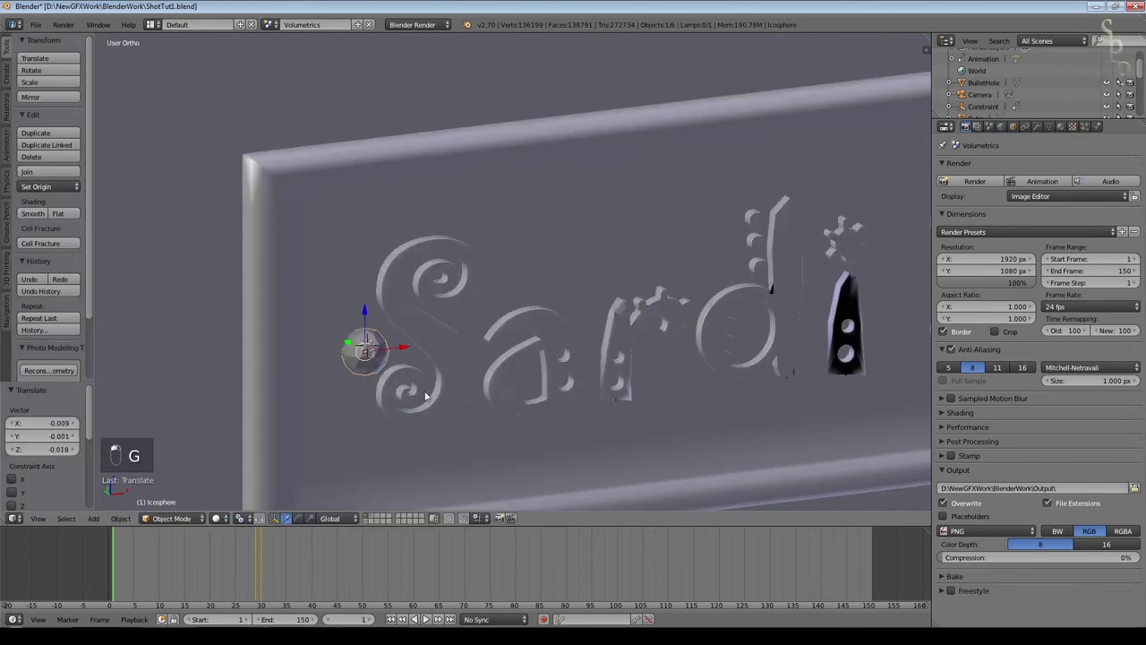
key("KP_Decimal")
key("g")
key("y")
left_click(408, 259)
middle_click_drag(408, 260, 470, 305)
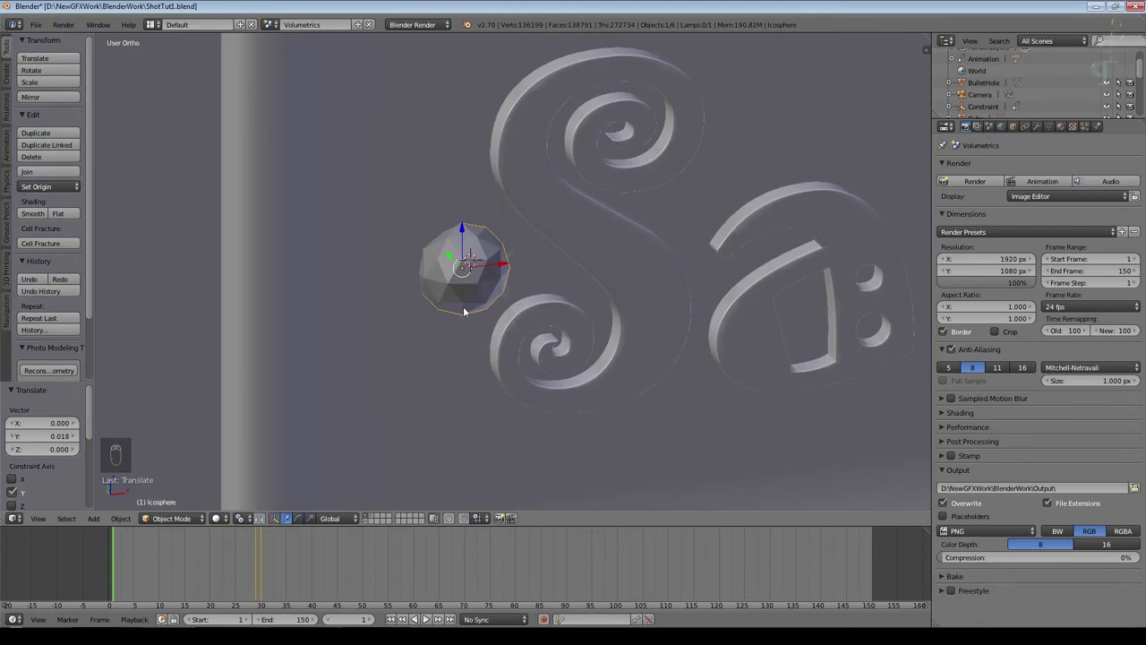
Step: Apply the Quick Smoke effect to the small icosphere
left_click(131, 520)
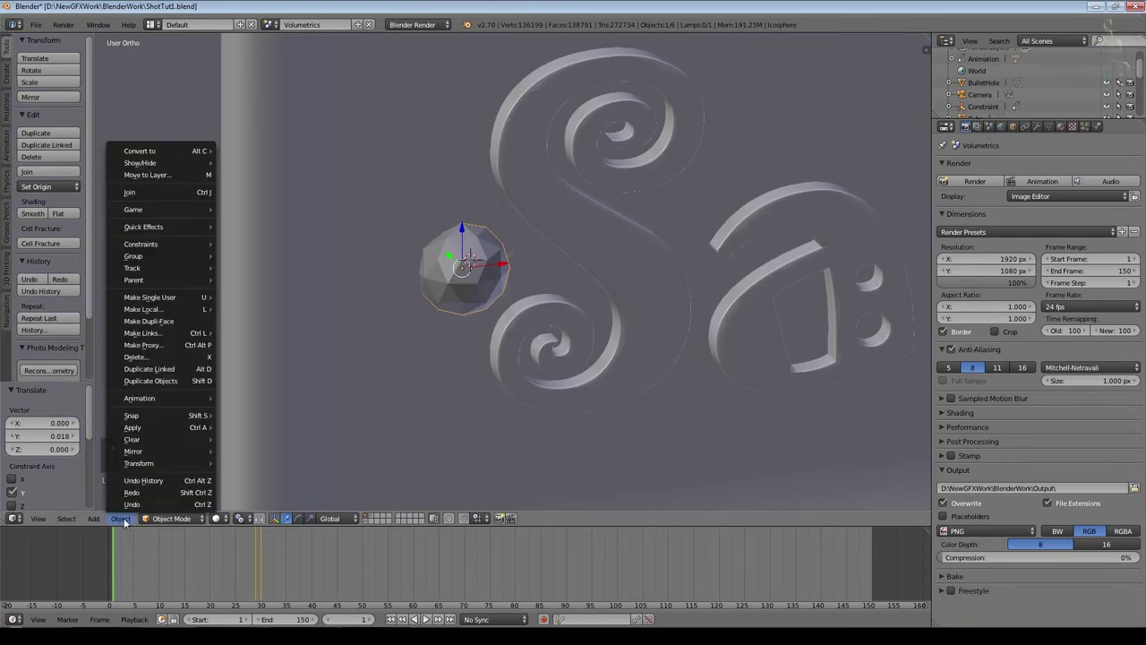
mouse_move(175, 230)
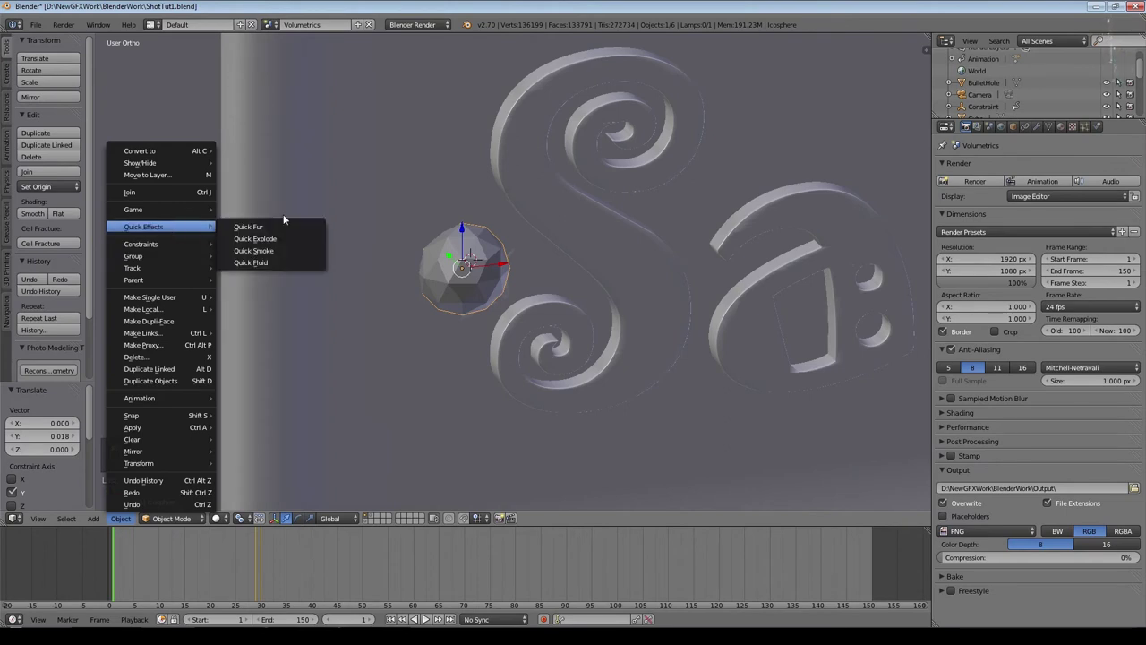
left_click(284, 252)
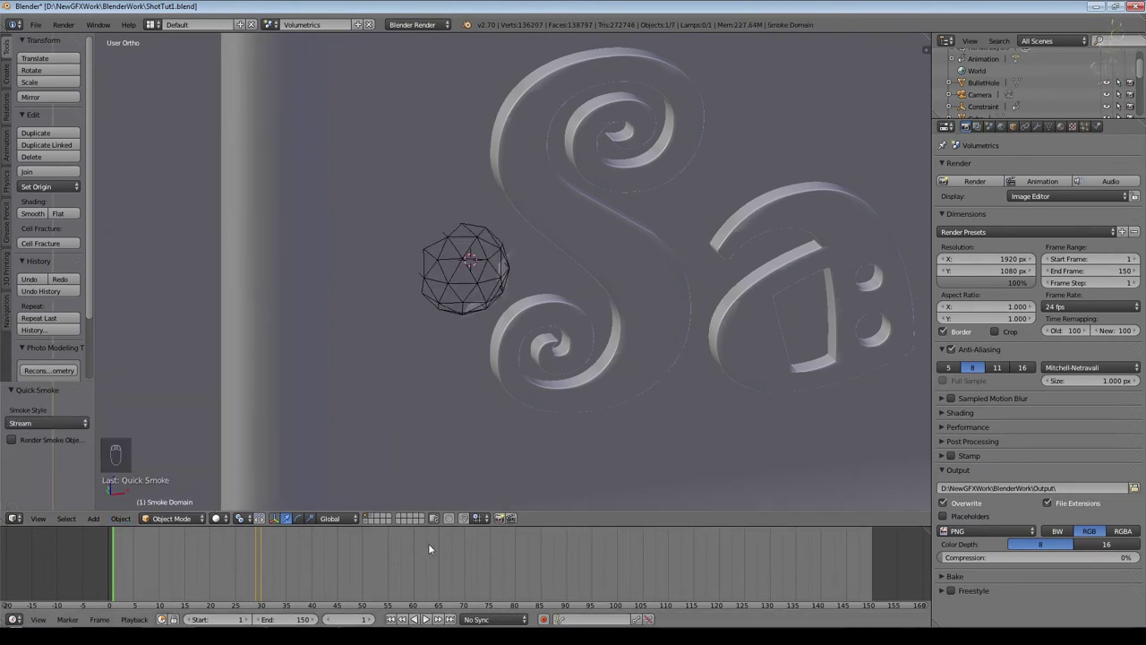
Step: Play back the smoke simulation to preview the rising smoke, and return to frame 1
scroll(439, 488, "down", 3)
left_click(426, 620)
middle_click_drag(573, 269, 499, 211)
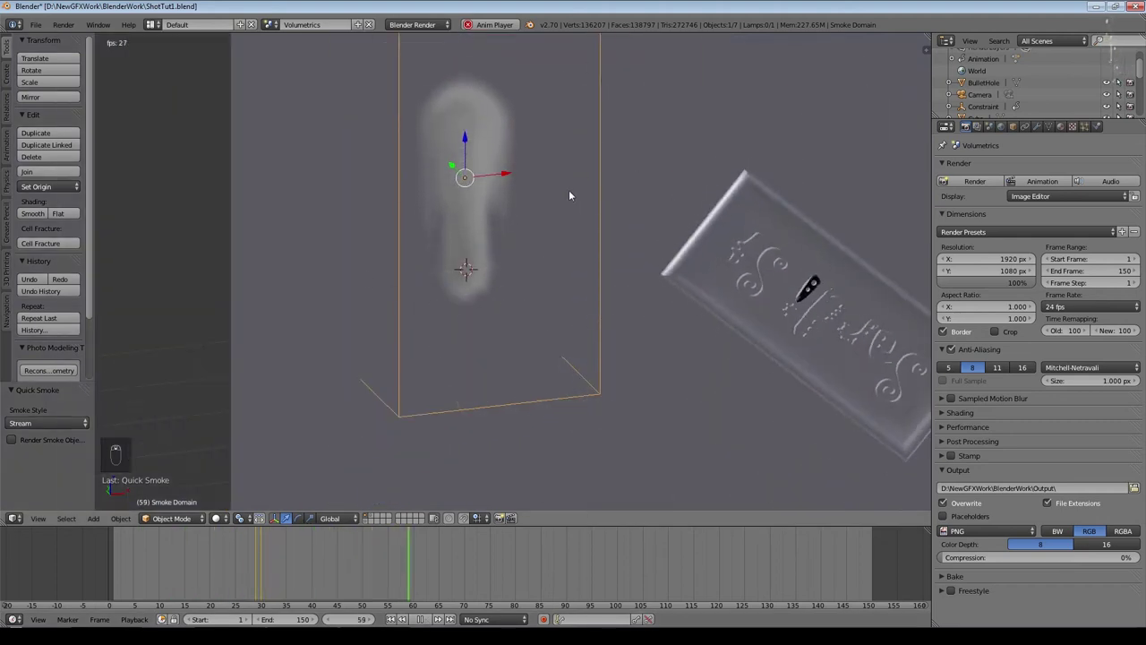
left_click(422, 620)
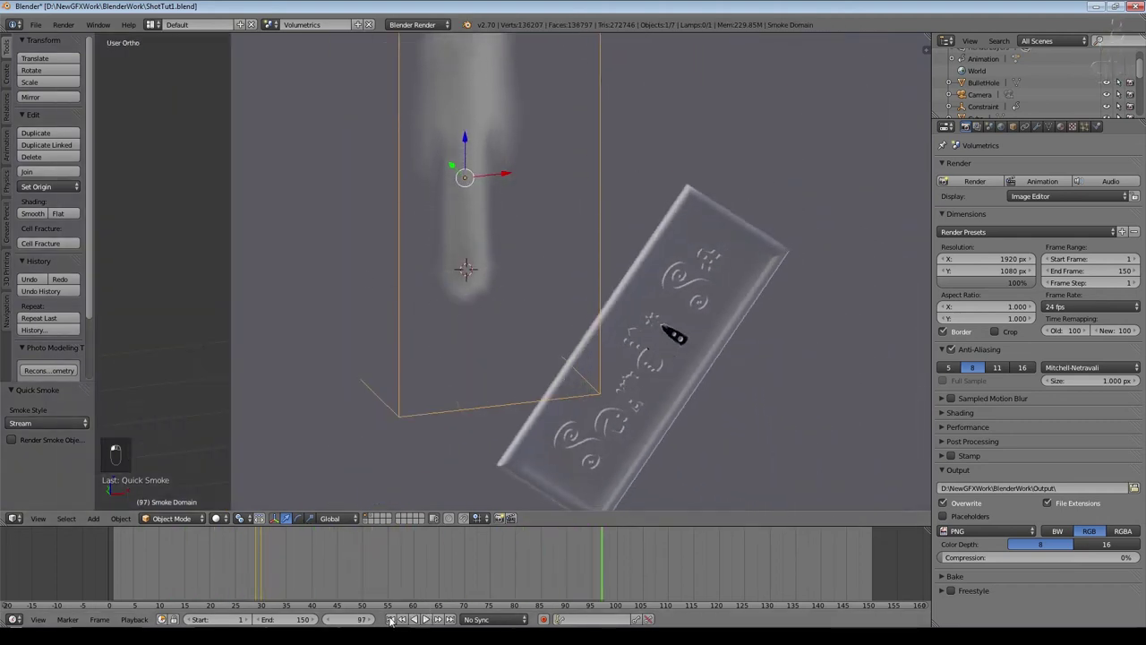
left_click(391, 620)
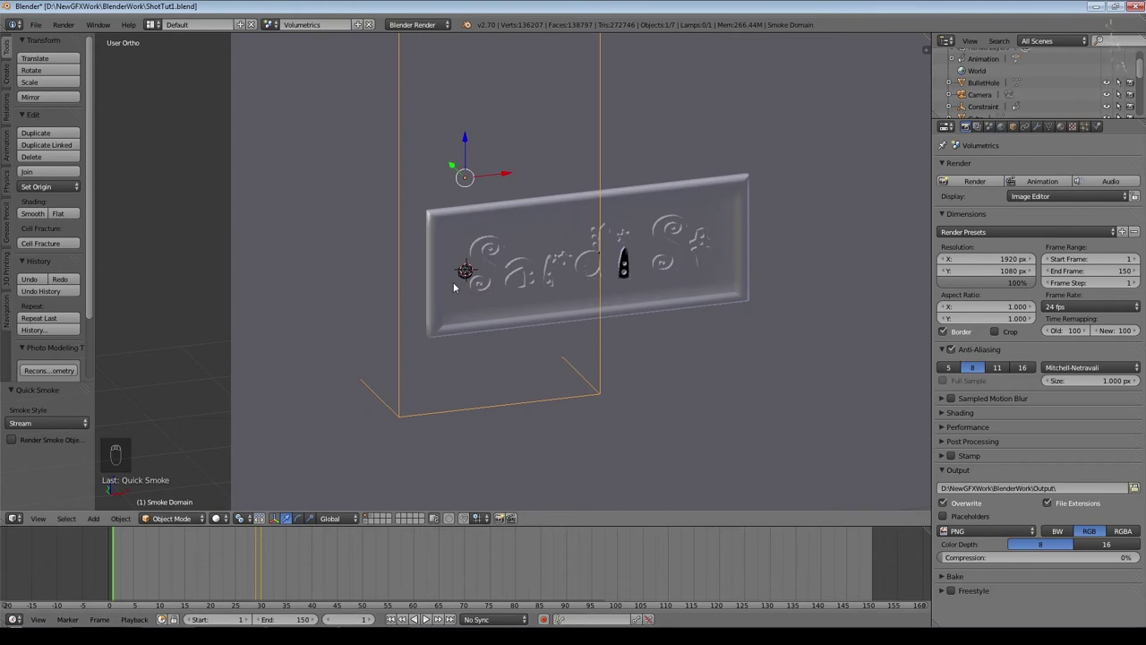
Step: Set the icosphere's smoke flow density to 0, check it in playback and return to frame 1
left_click(179, 377)
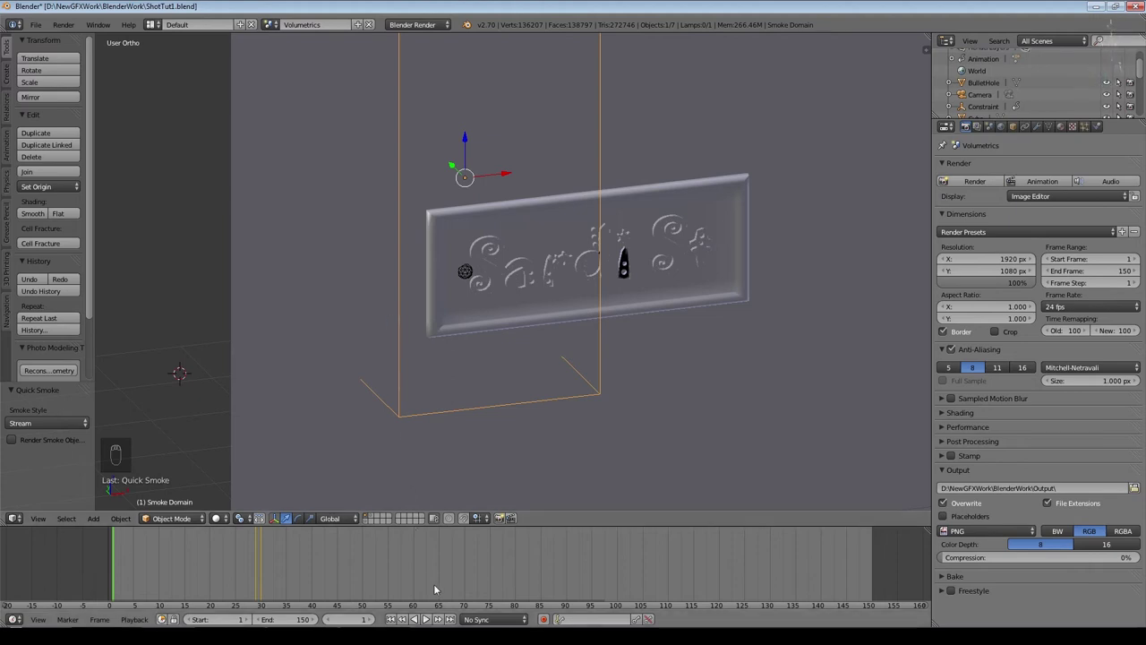
right_click(499, 281)
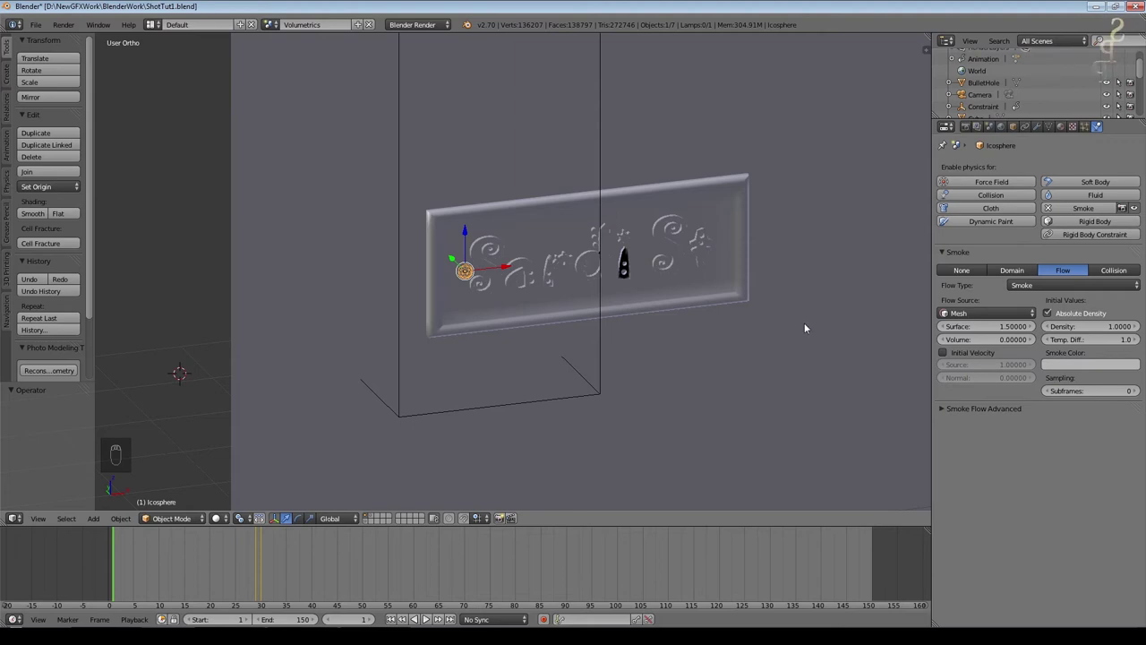
left_click(1068, 326)
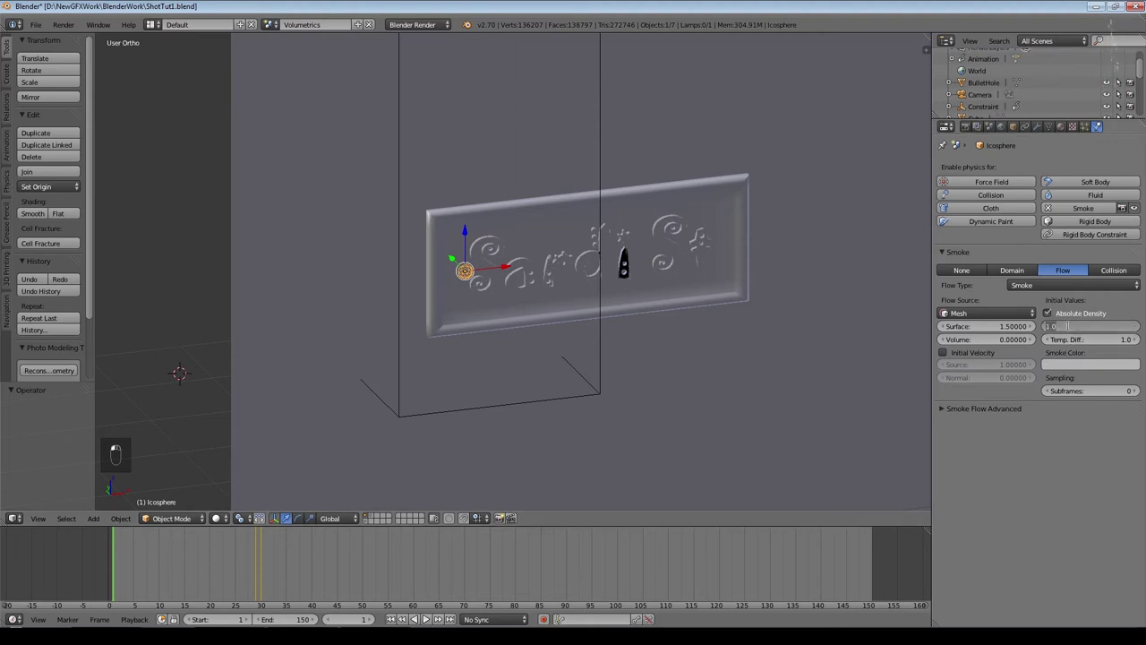
type("0")
key("Return")
left_click(426, 619)
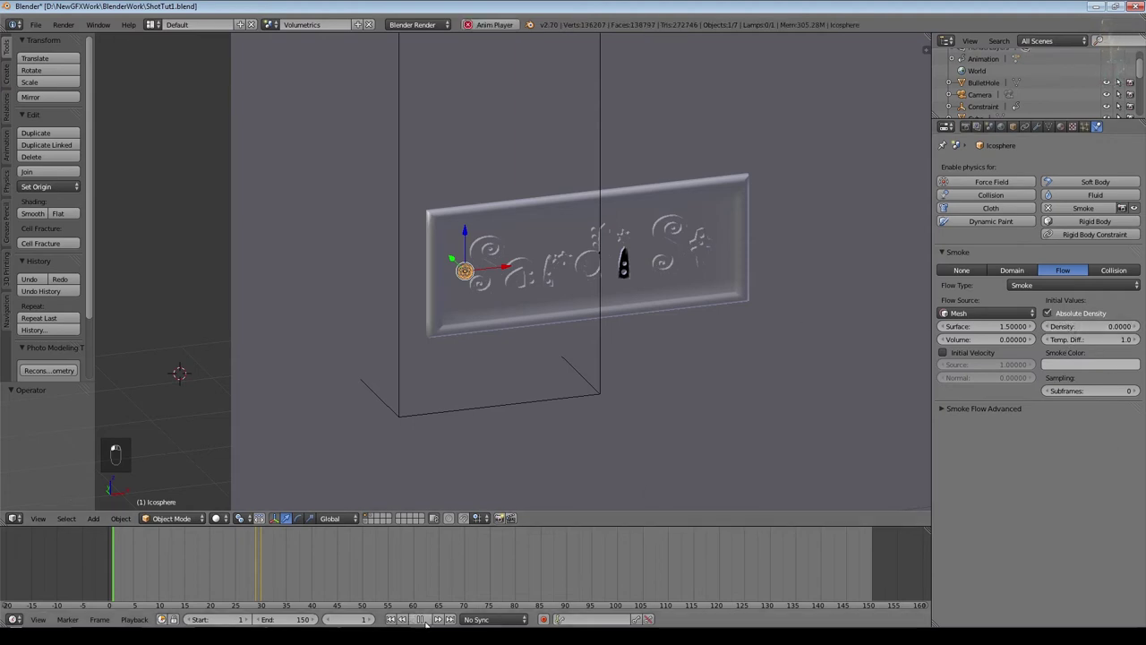
left_click(424, 620)
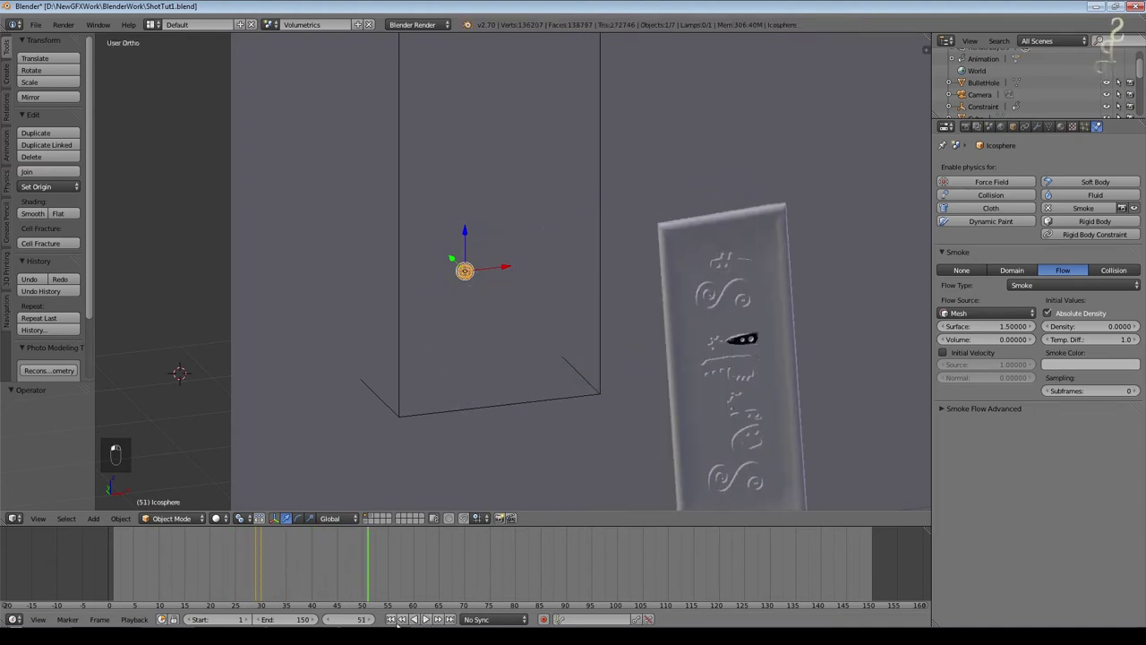
left_click(391, 619)
Step: Keyframe the icosphere's smoke flow density of 0 at frame 28
left_click_drag(130, 574, 253, 573)
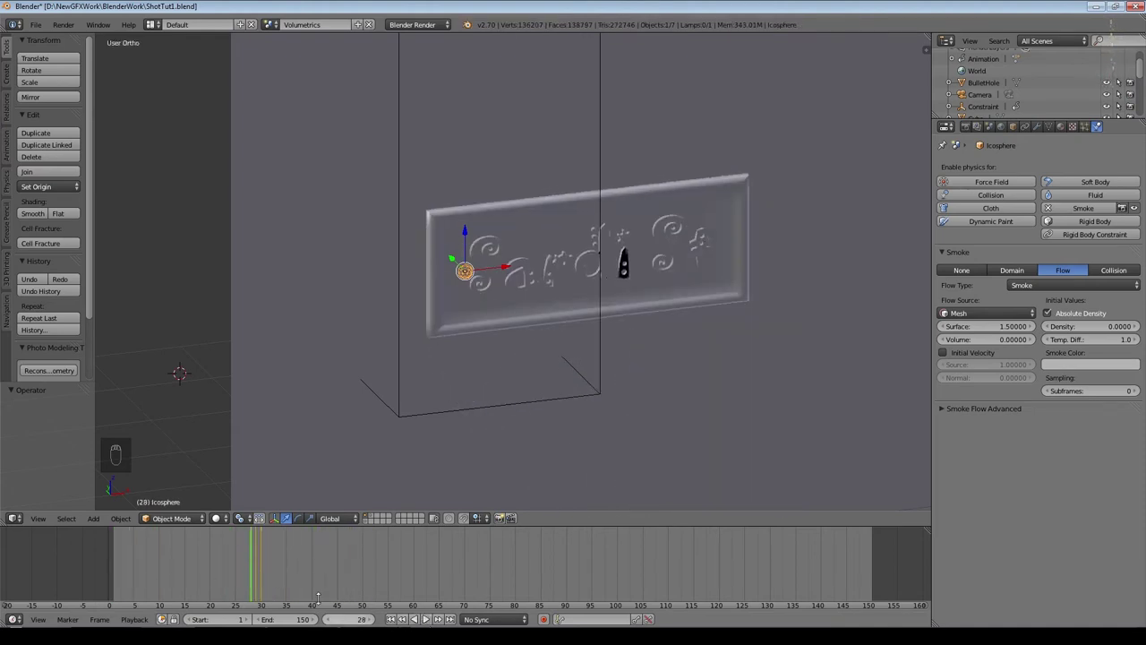
left_click(369, 620)
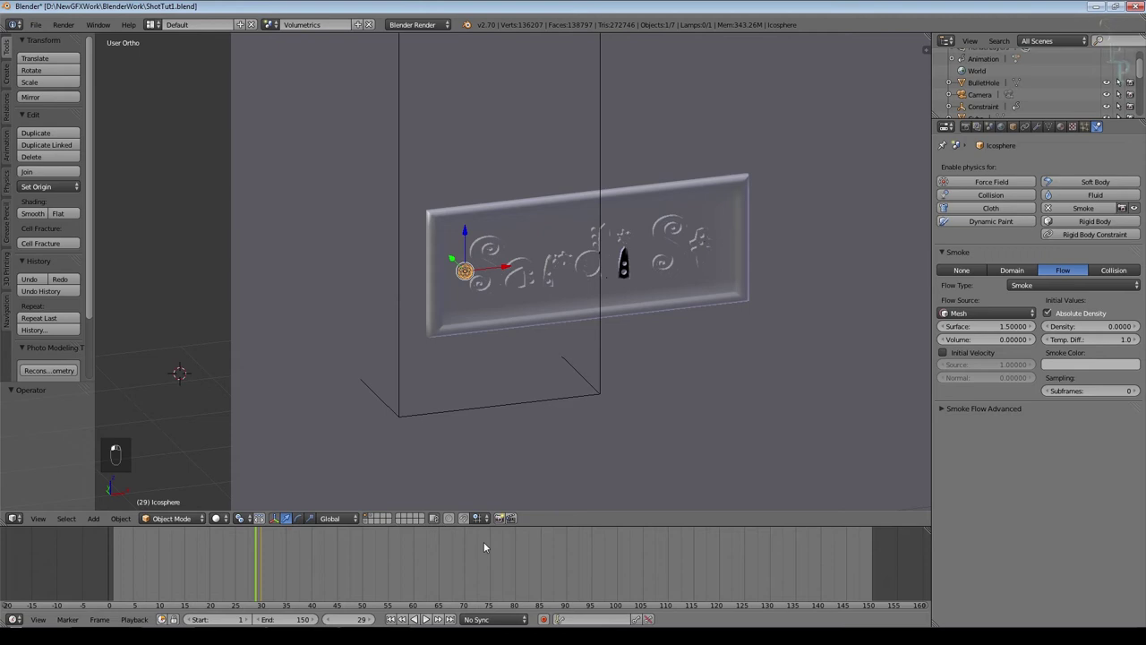
key("i")
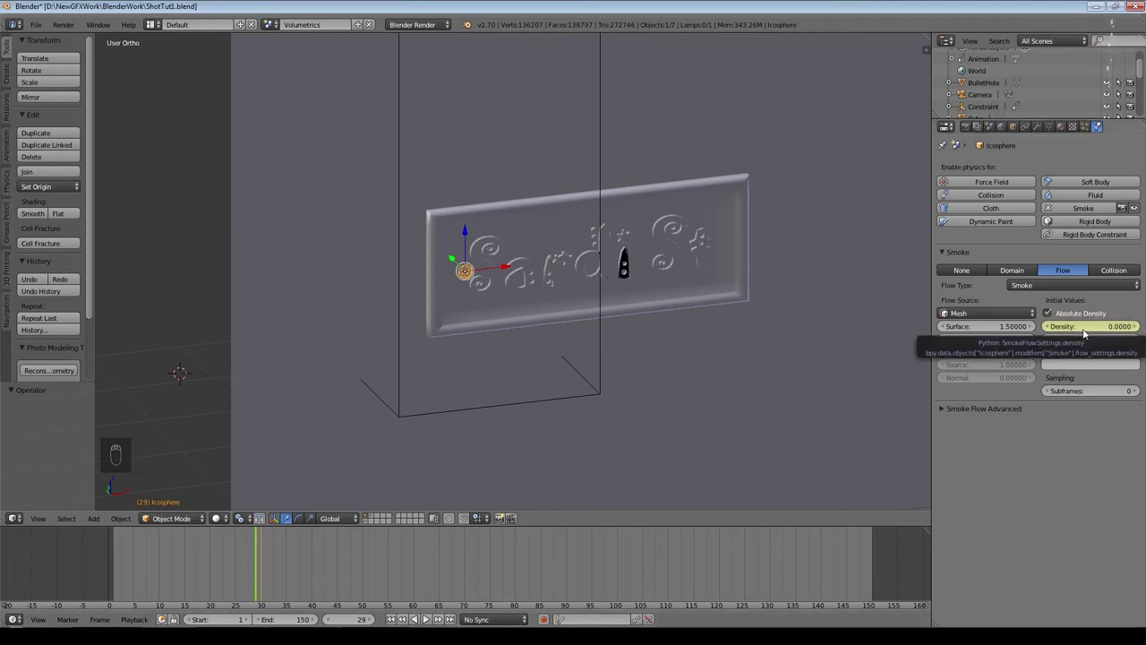
key("ctrl+z")
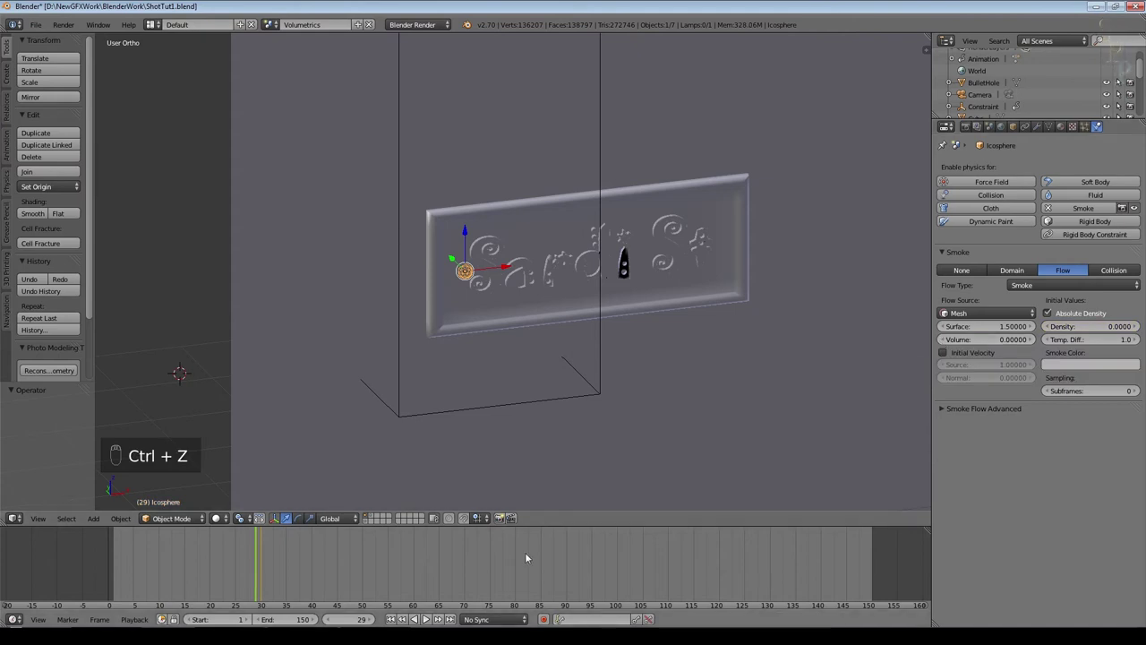
key("Left")
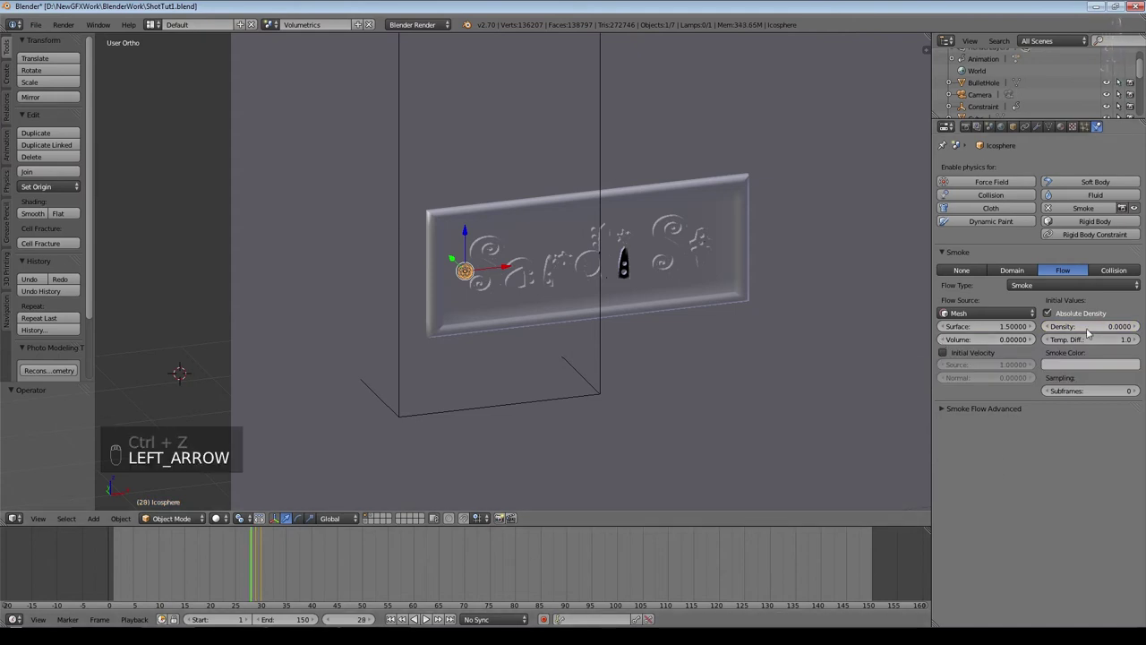
key("i")
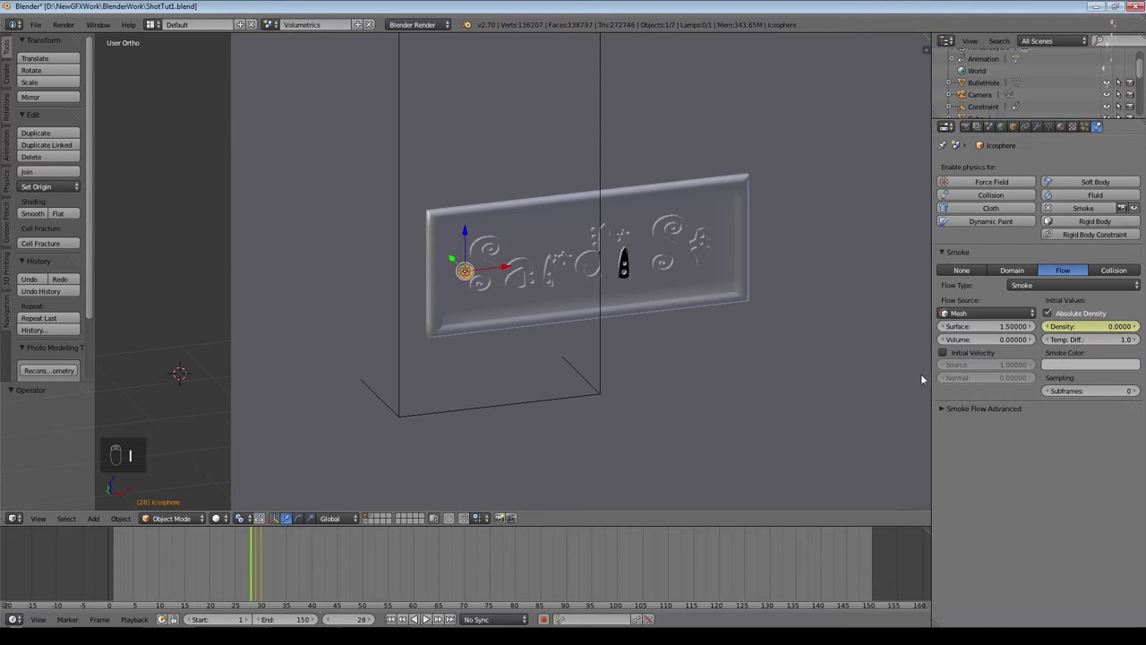
Step: Set the smoke flow density to 1 and keyframe it at frames 29 and 31
key("Right")
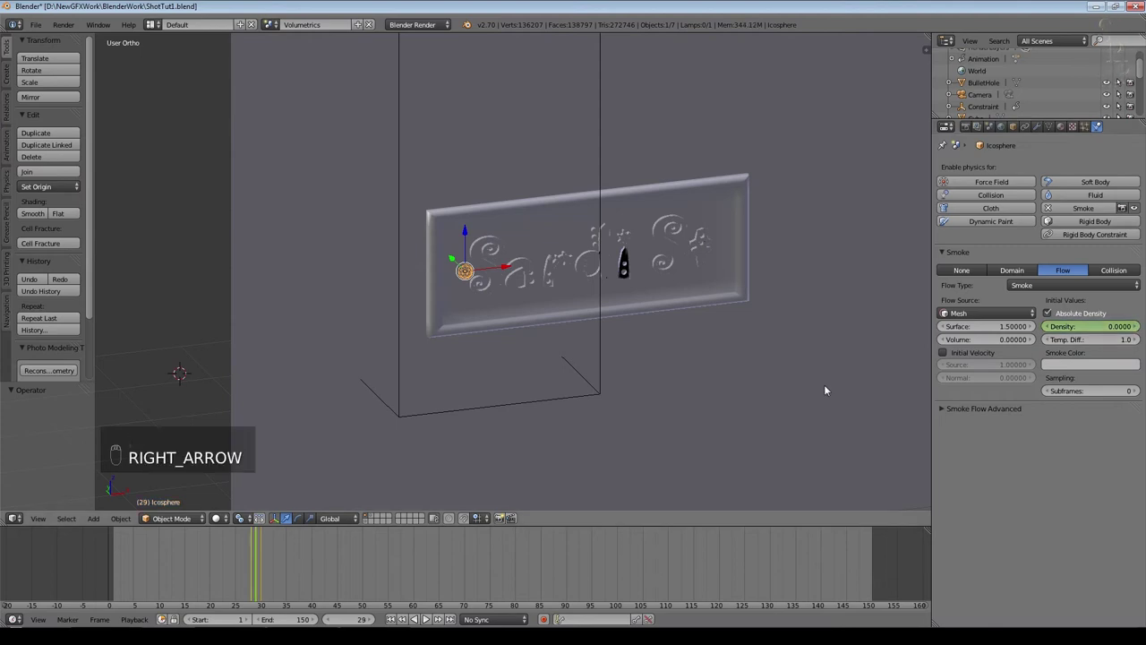
left_click_drag(1111, 329, 1143, 330)
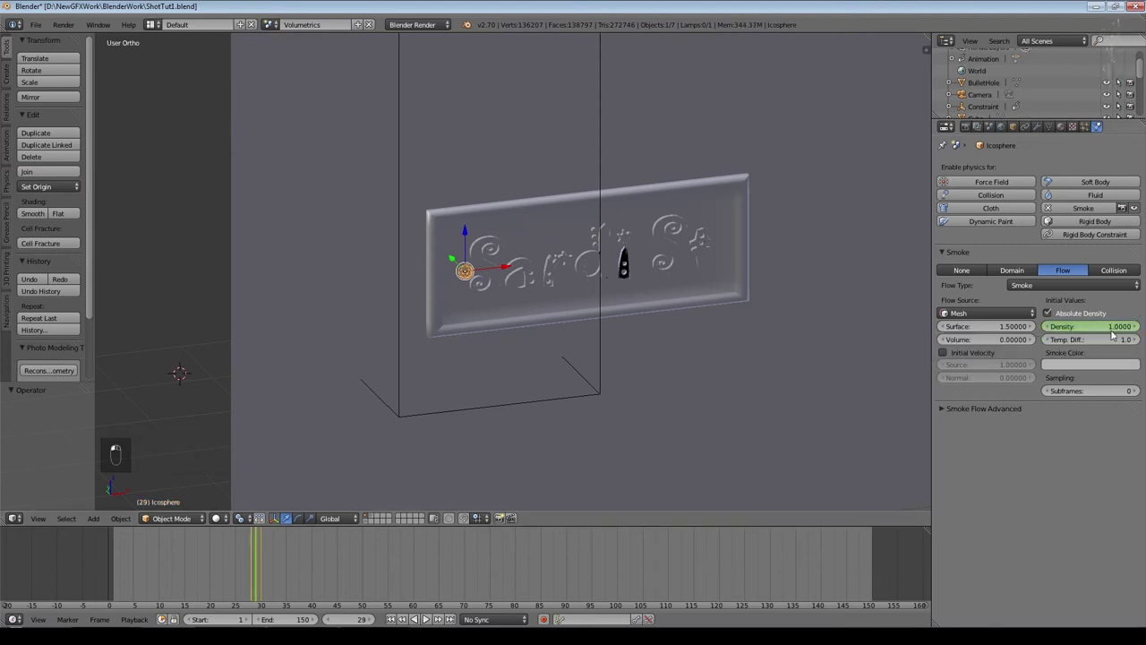
key("i")
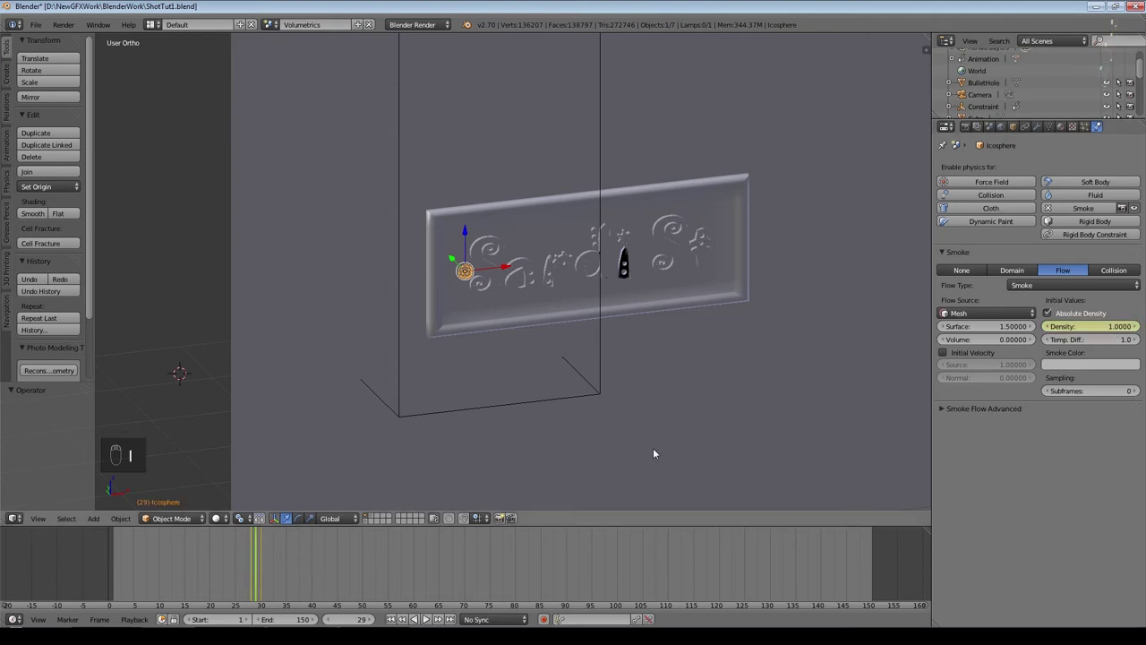
key("Right")
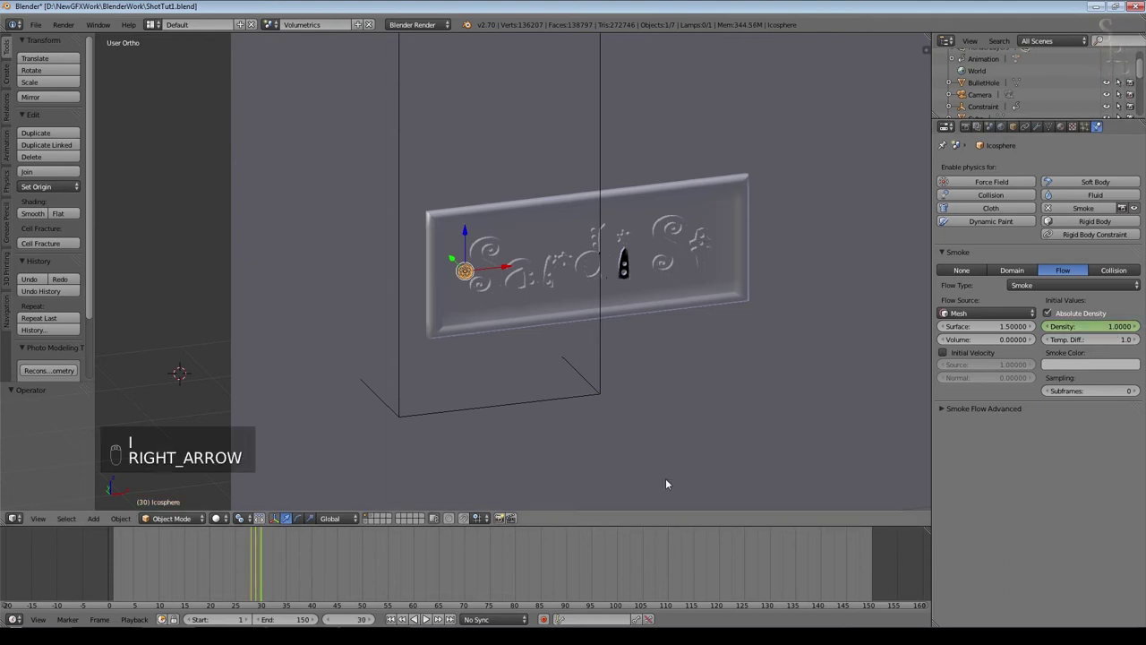
key("Right")
key("Right")
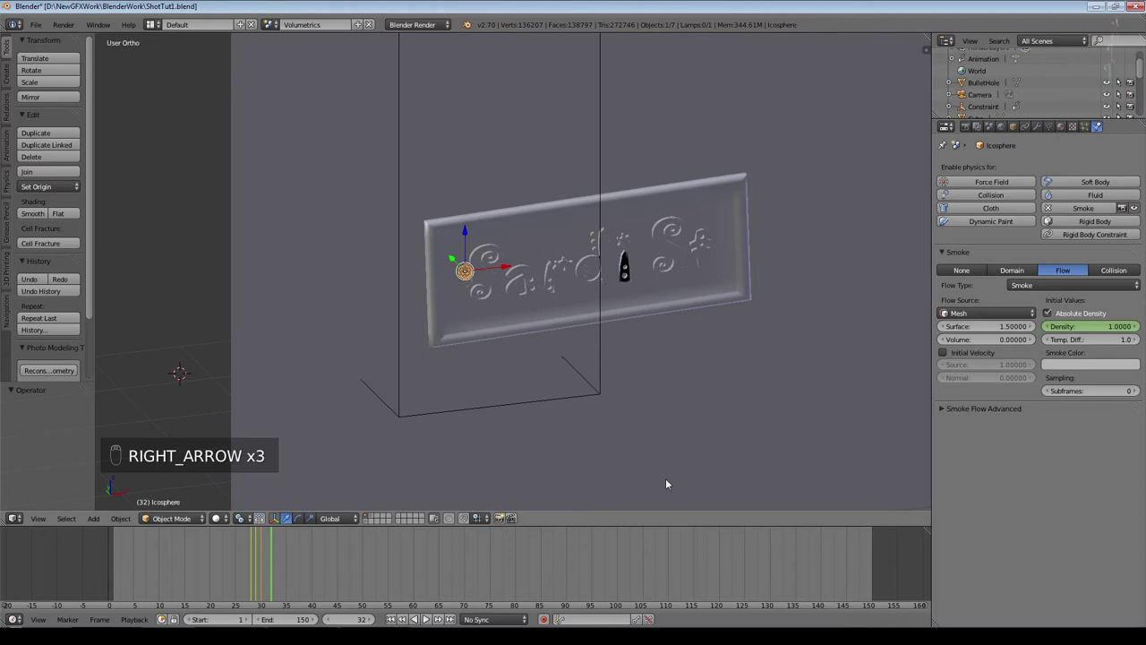
key("Left")
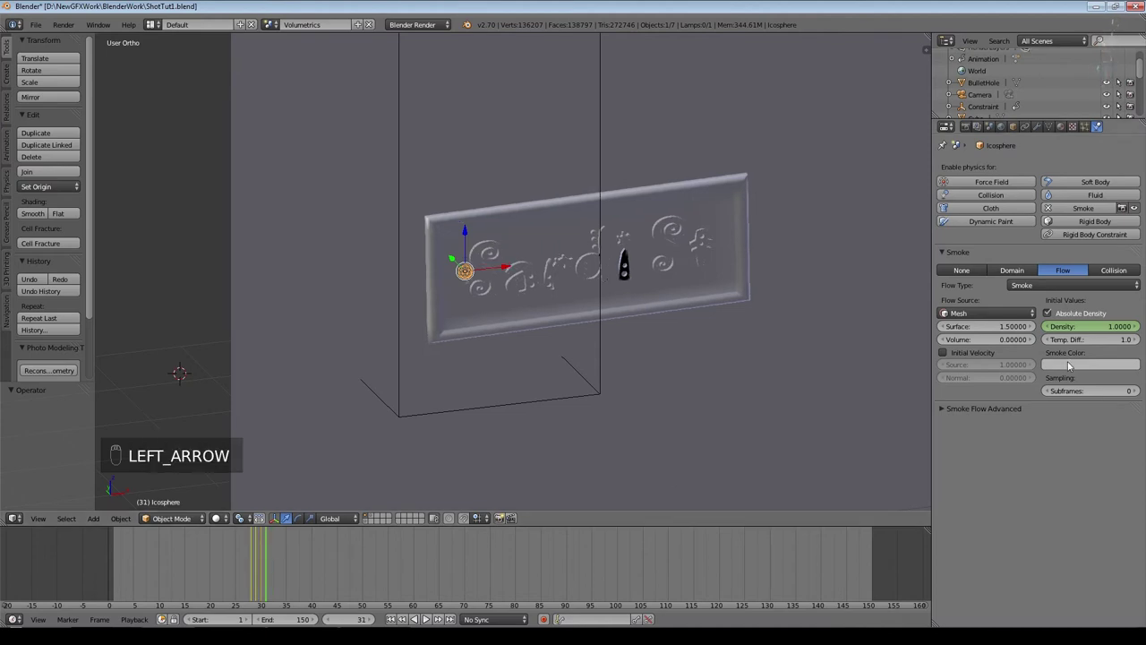
key("i")
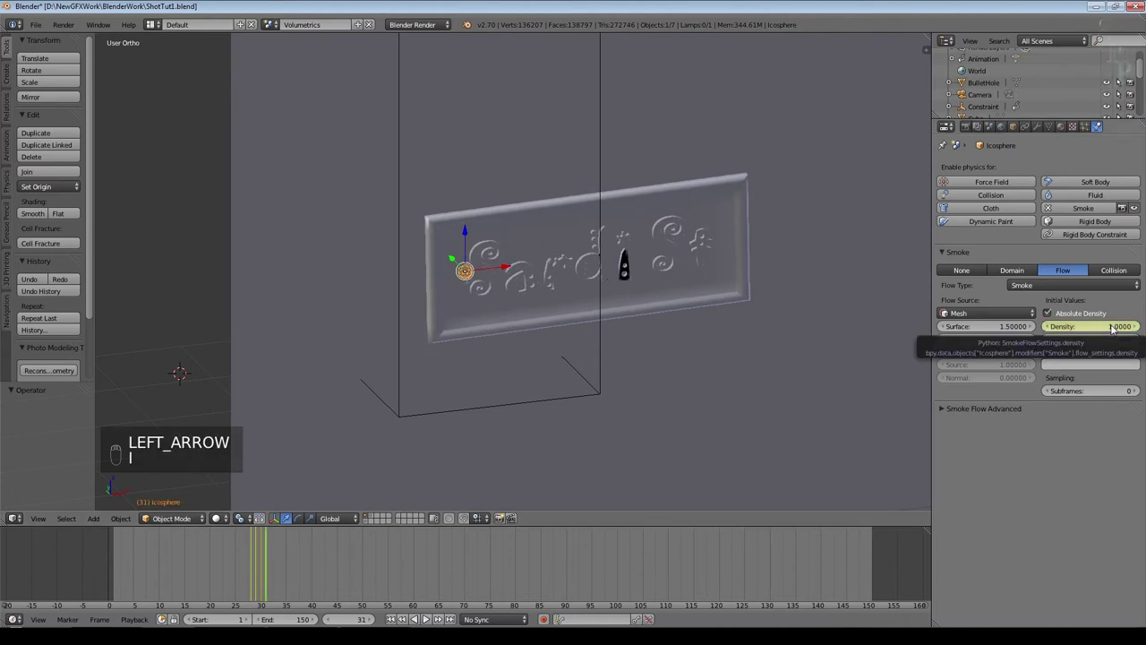
Step: Set the smoke flow density back to 0 and keyframe it at frame 32
key("Right")
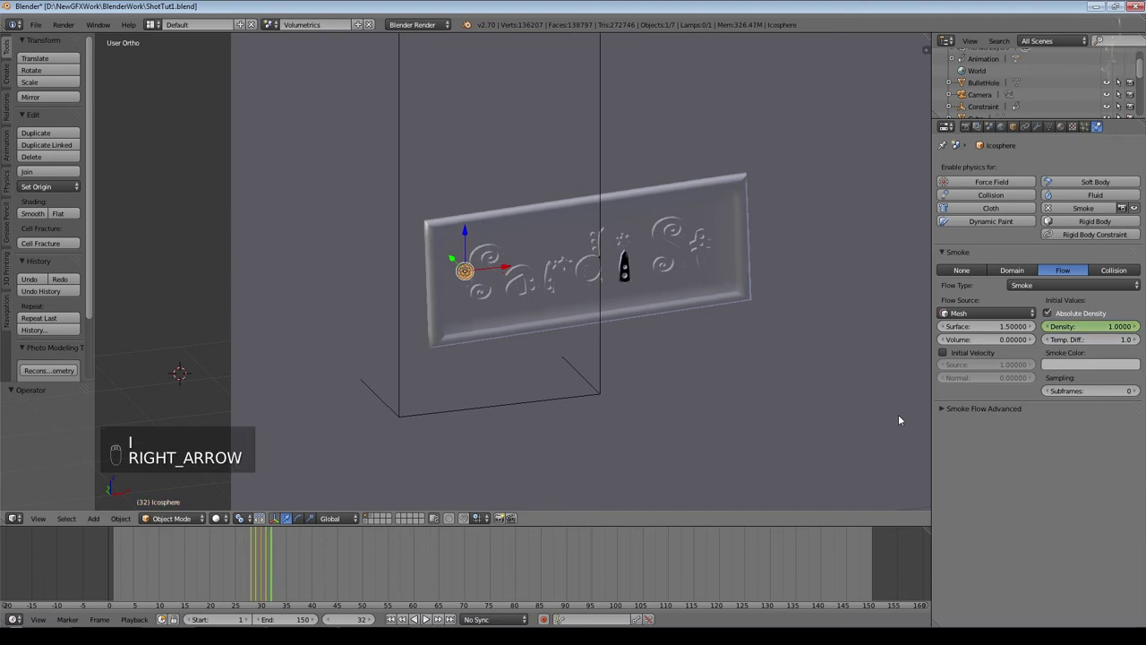
left_click_drag(1088, 329, 806, 329)
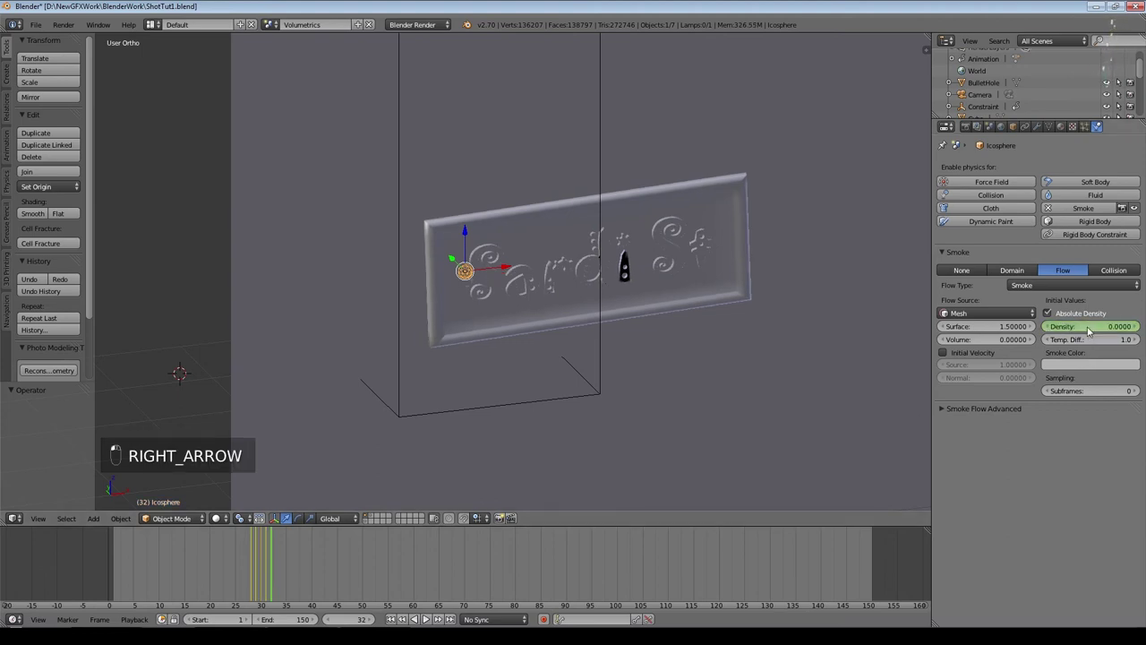
key("o")
key("o")
key("i")
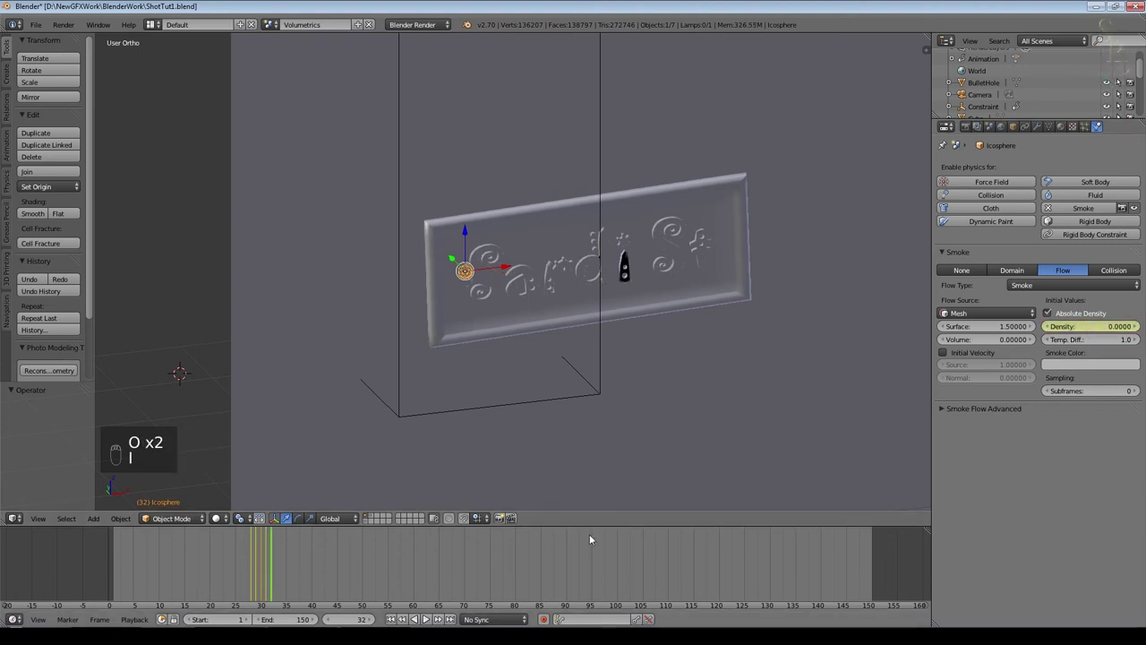
Step: Play the keyframed animation from the start with the icosphere framed in view, and rewind to frame 1
key("shift+Left")
key("KP_Decimal")
key("alt+a")
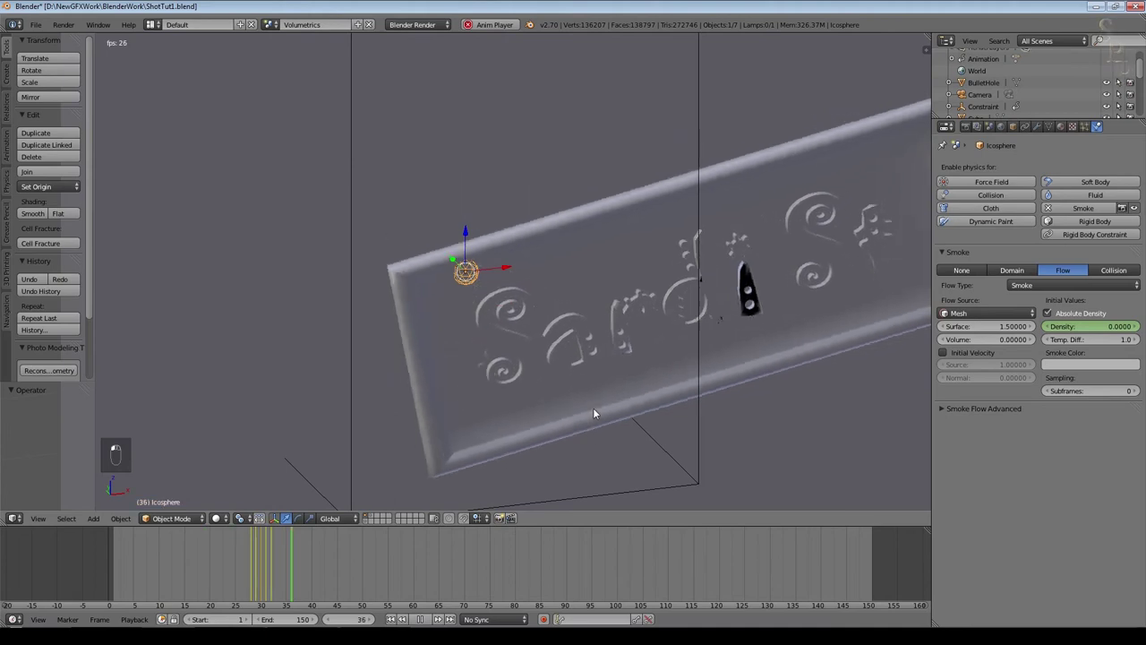
left_click(422, 620)
left_click(391, 619)
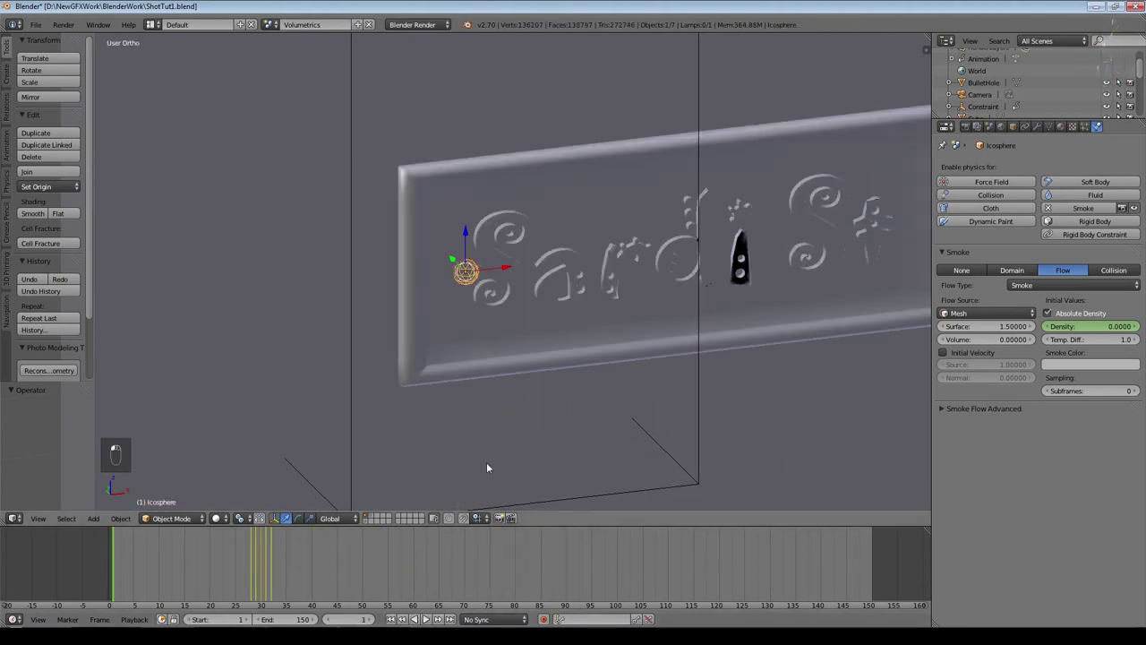
Step: Select the smoke domain, preview the short smoke burst in playback and return to frame 1
right_click(692, 437)
left_click(427, 620)
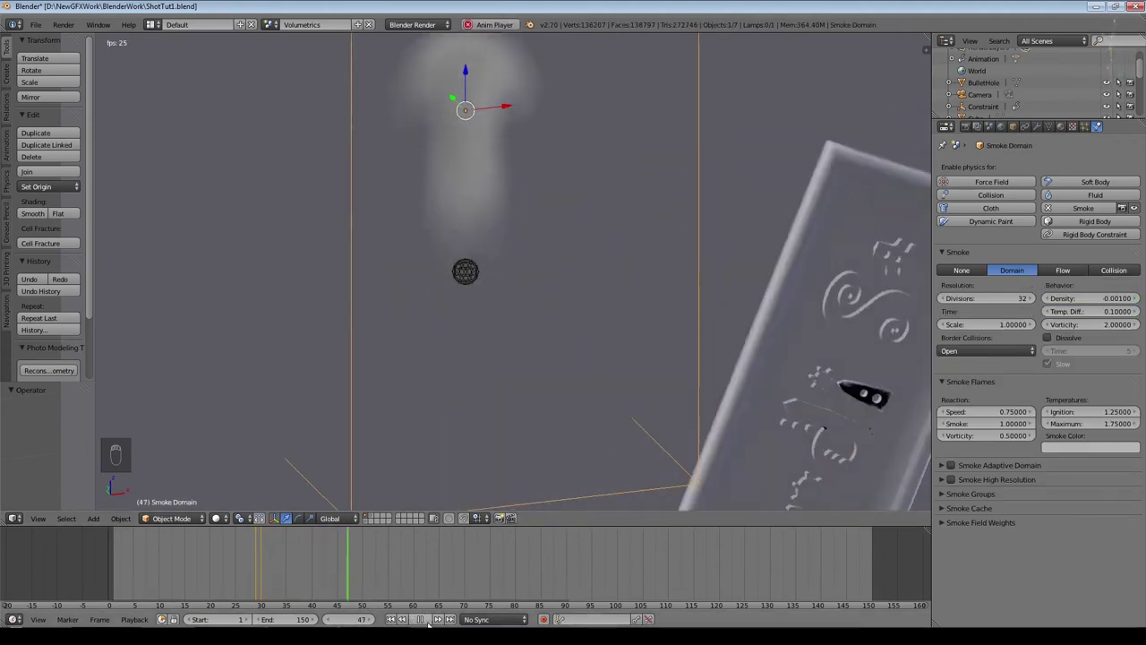
left_click(424, 621)
left_click(391, 620)
scroll(463, 436, "down", 4)
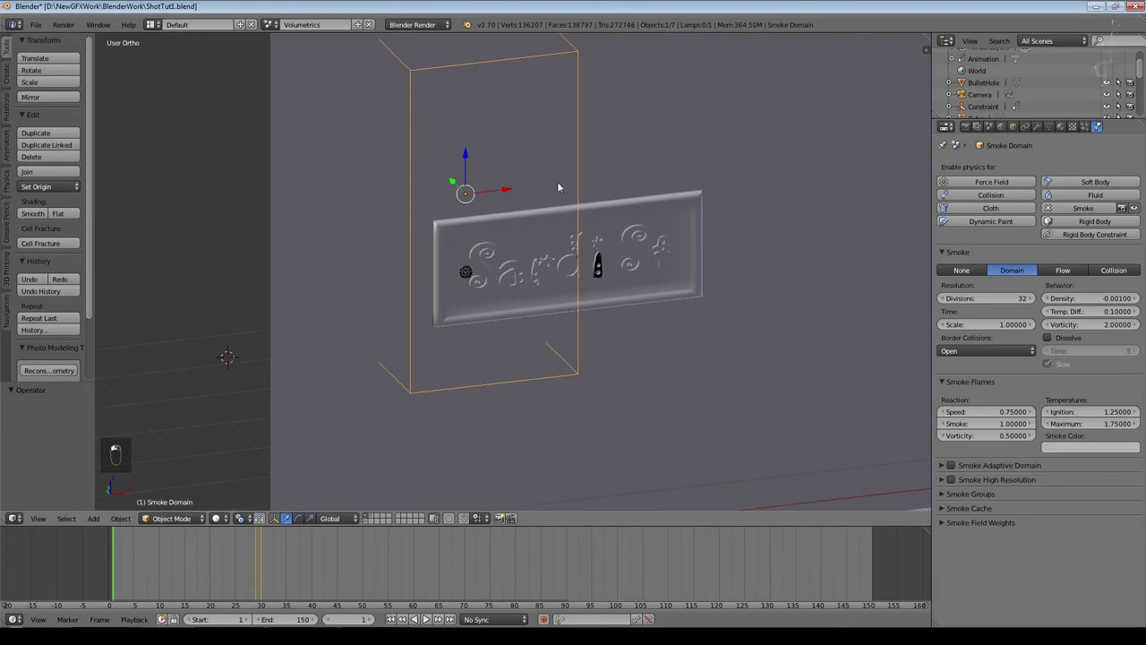
Step: Enable Smoke Adaptive Domain on the smoke domain, play back the burst with it and return to frame 1
key("alt+a")
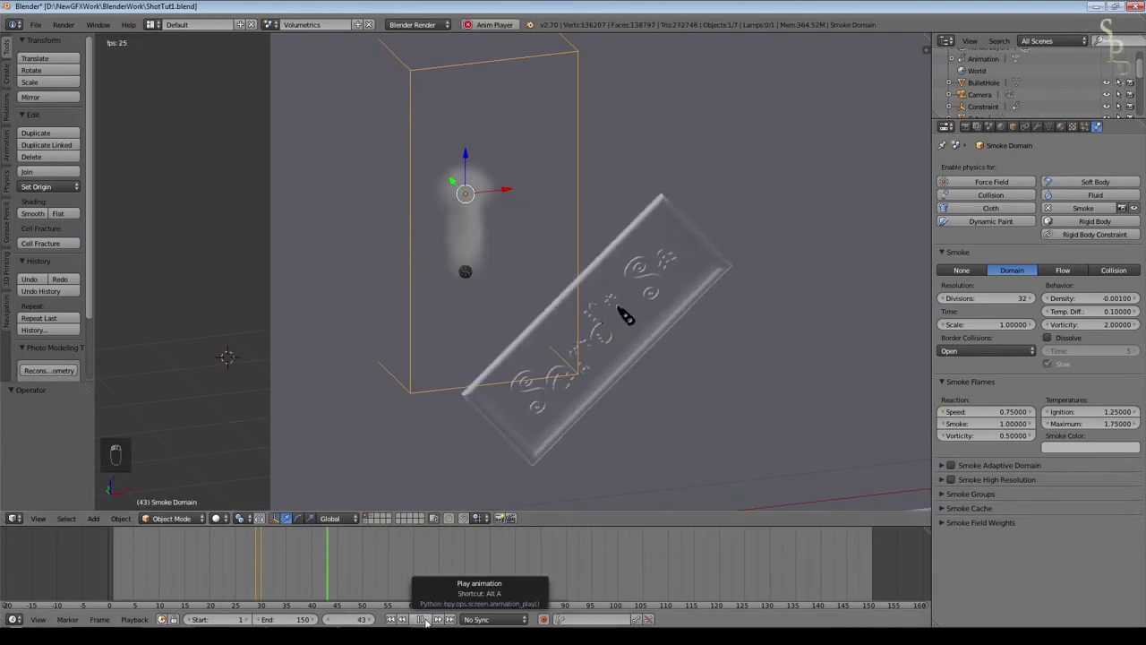
key("Escape")
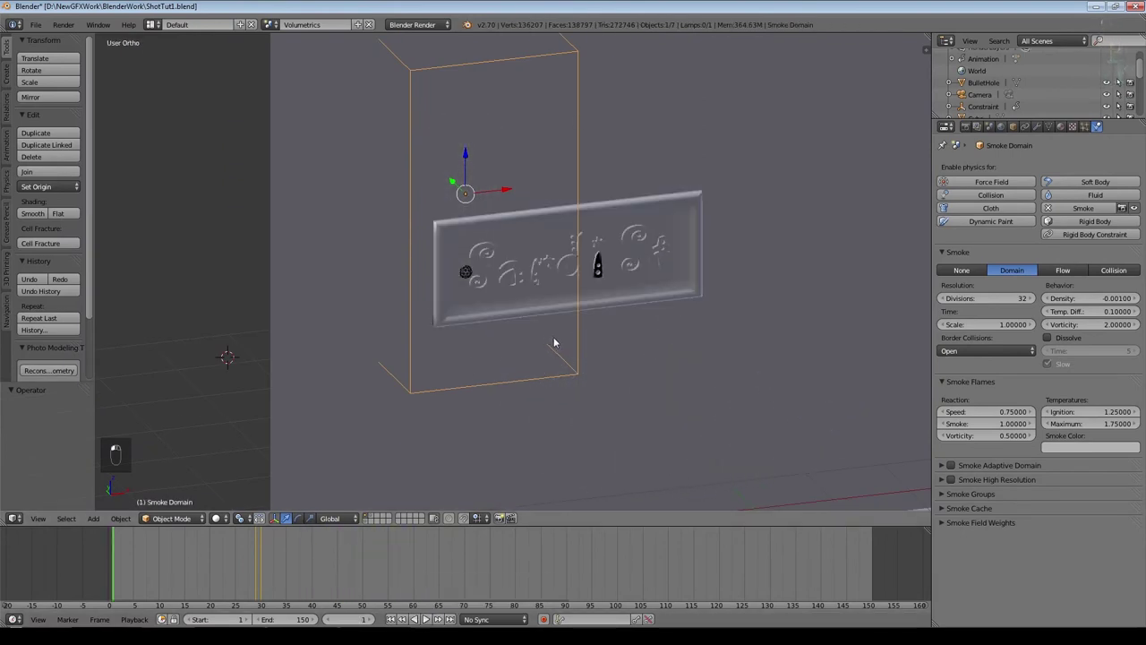
left_click(951, 465)
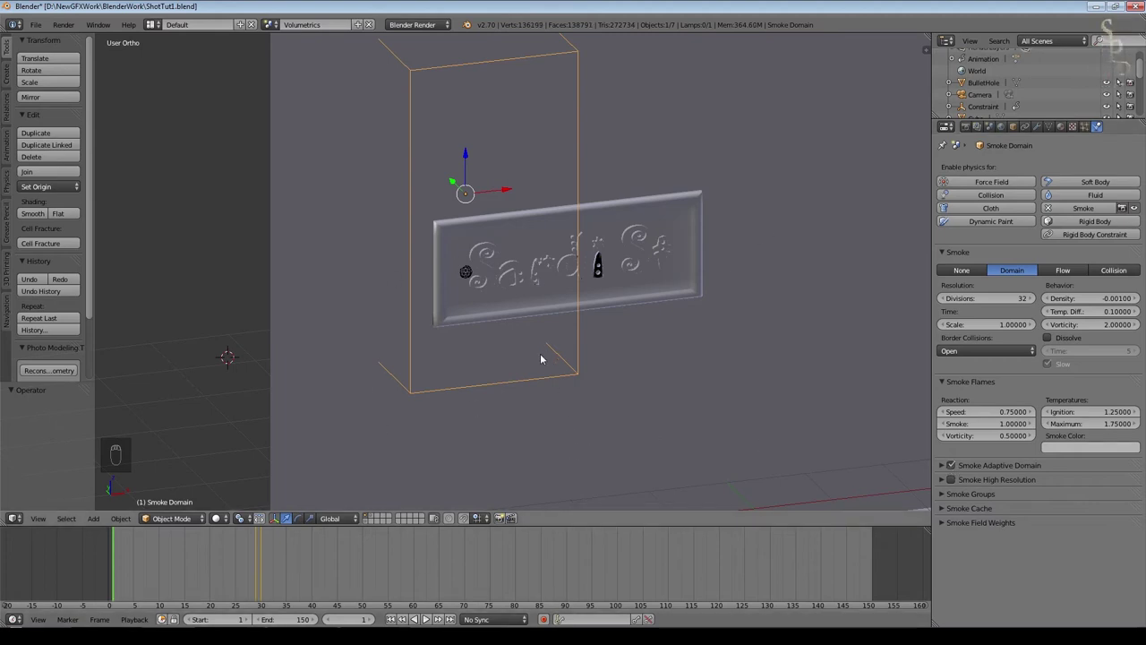
left_click(427, 619)
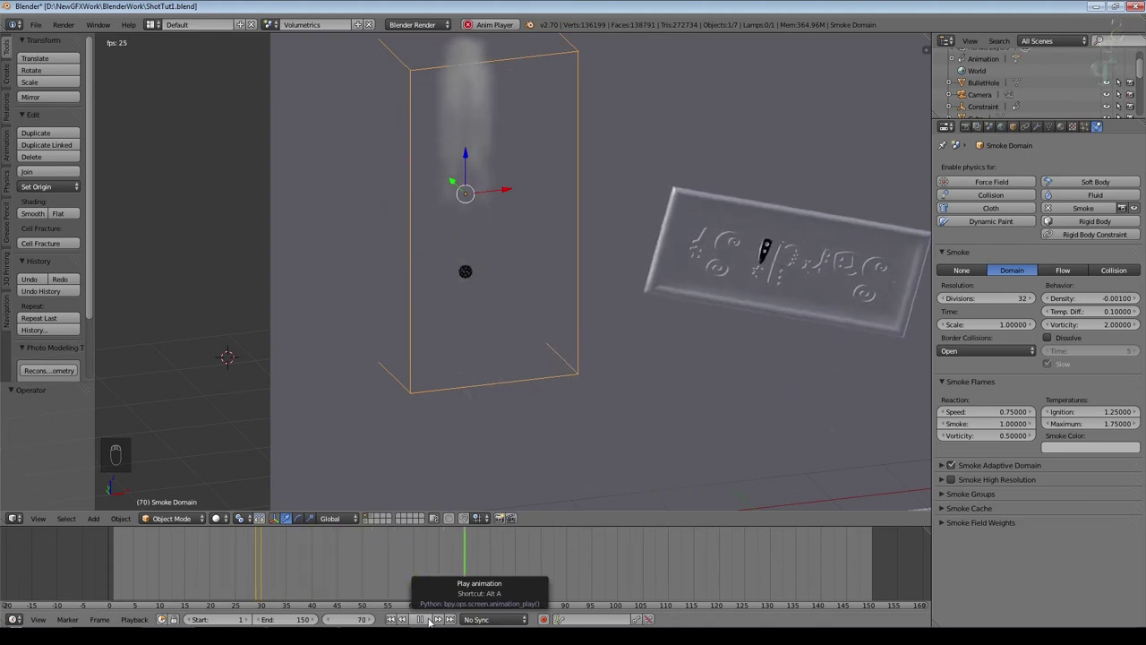
left_click(421, 620)
left_click(390, 619)
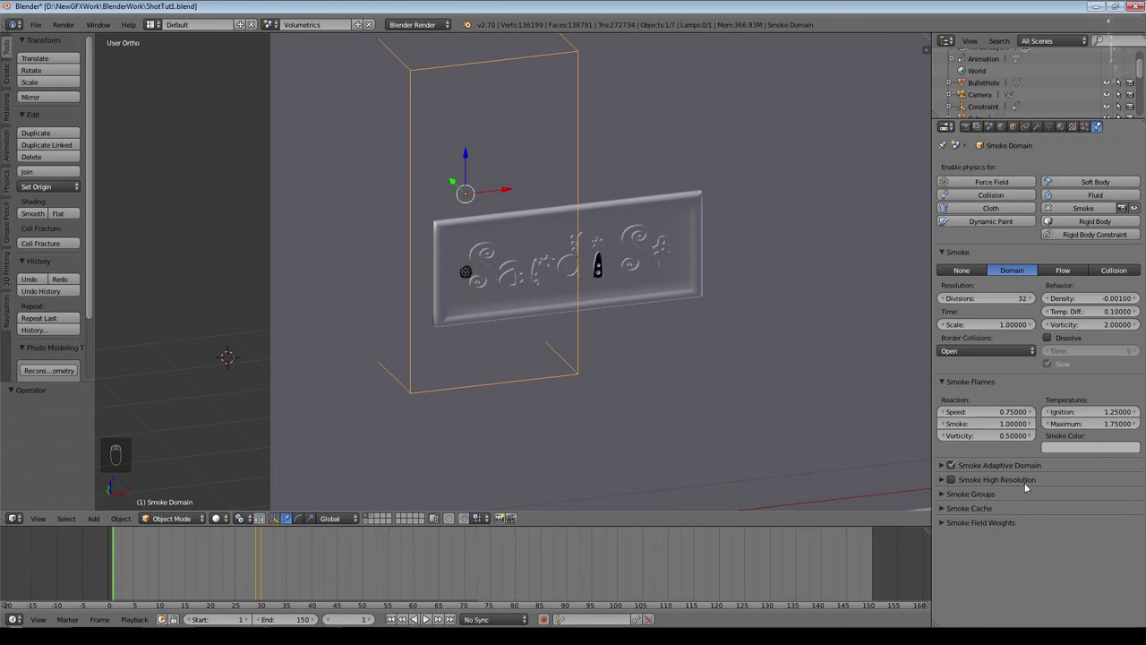
Step: Set the smoke domain's resolution divisions to 64, preview the finer smoke in playback and rewind to frame 1
left_click(1004, 298)
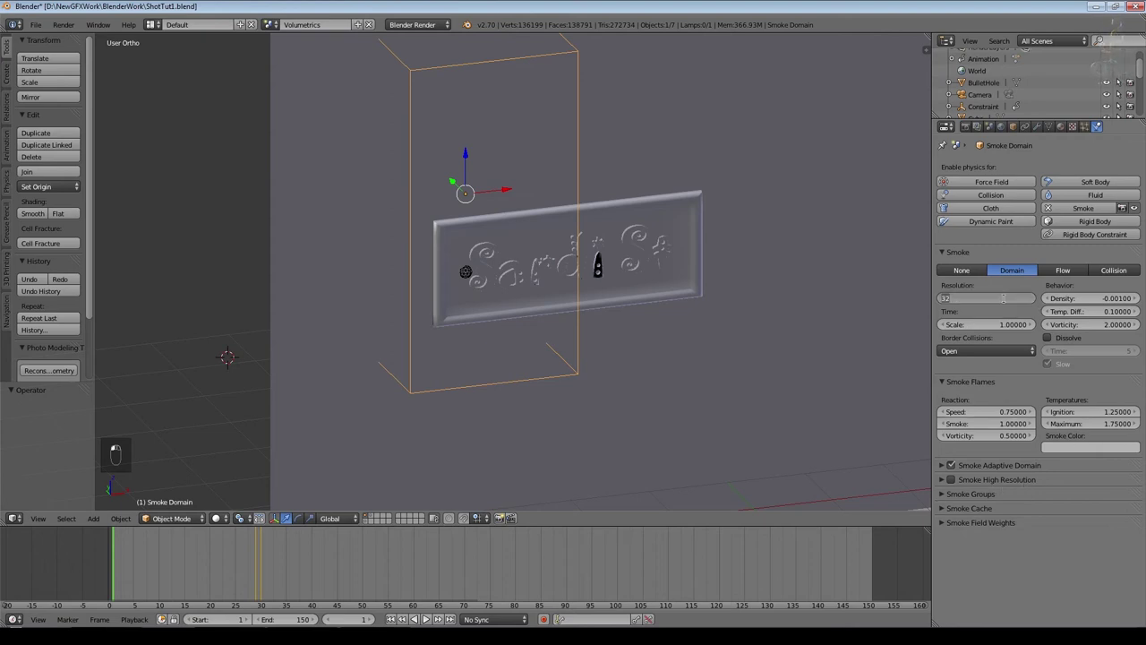
key("Return")
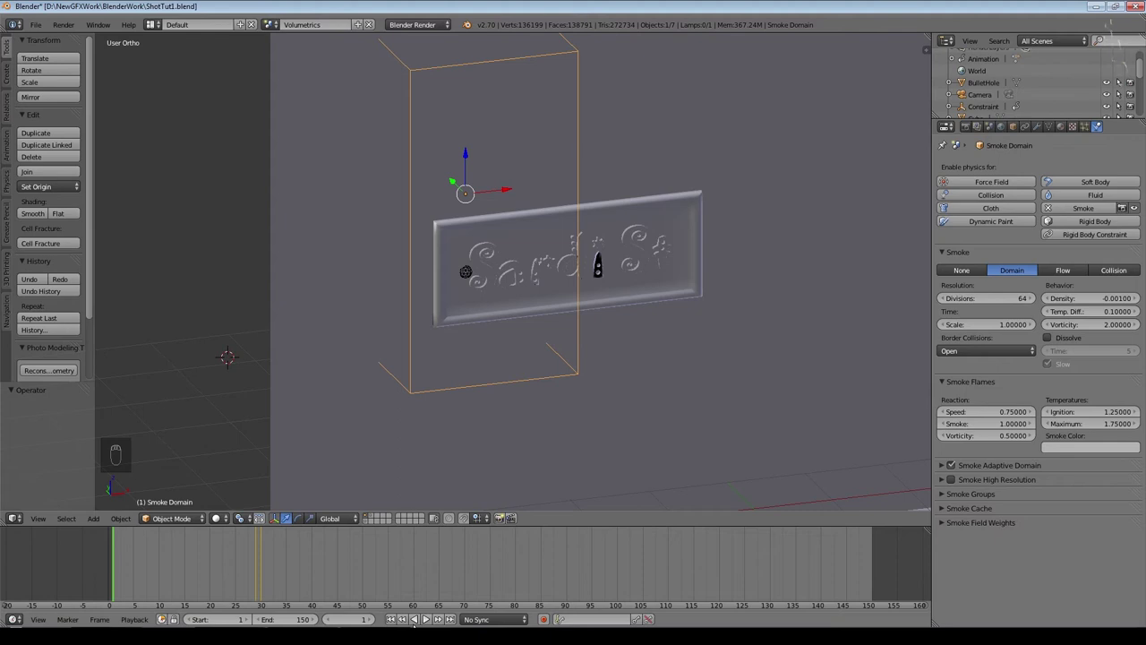
left_click(427, 619)
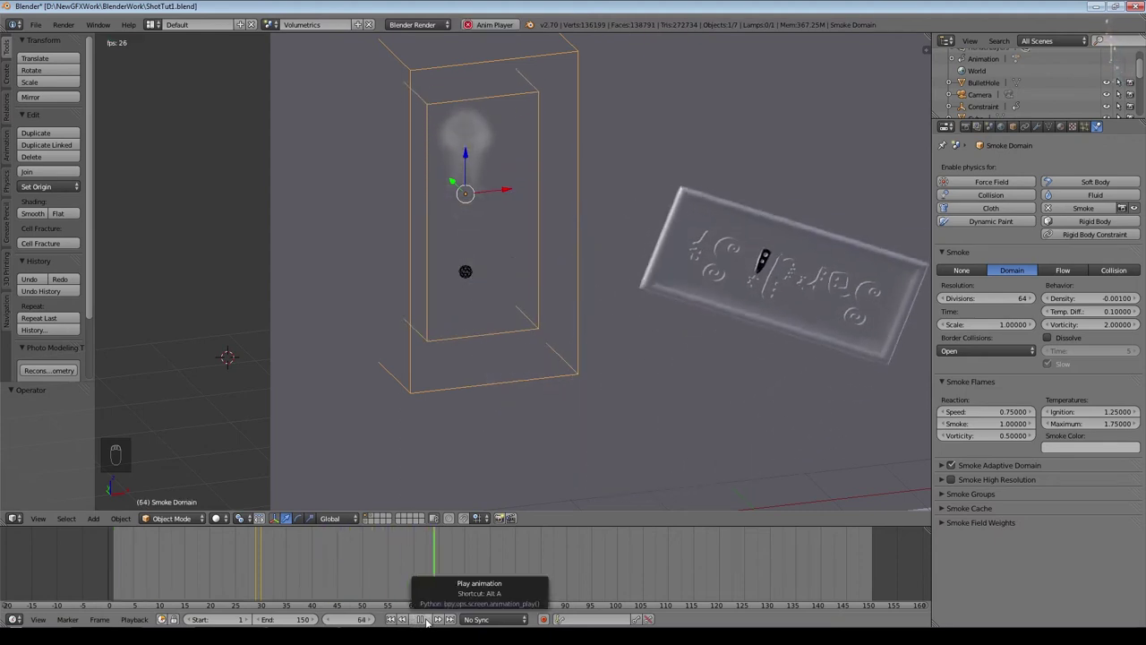
left_click(425, 620)
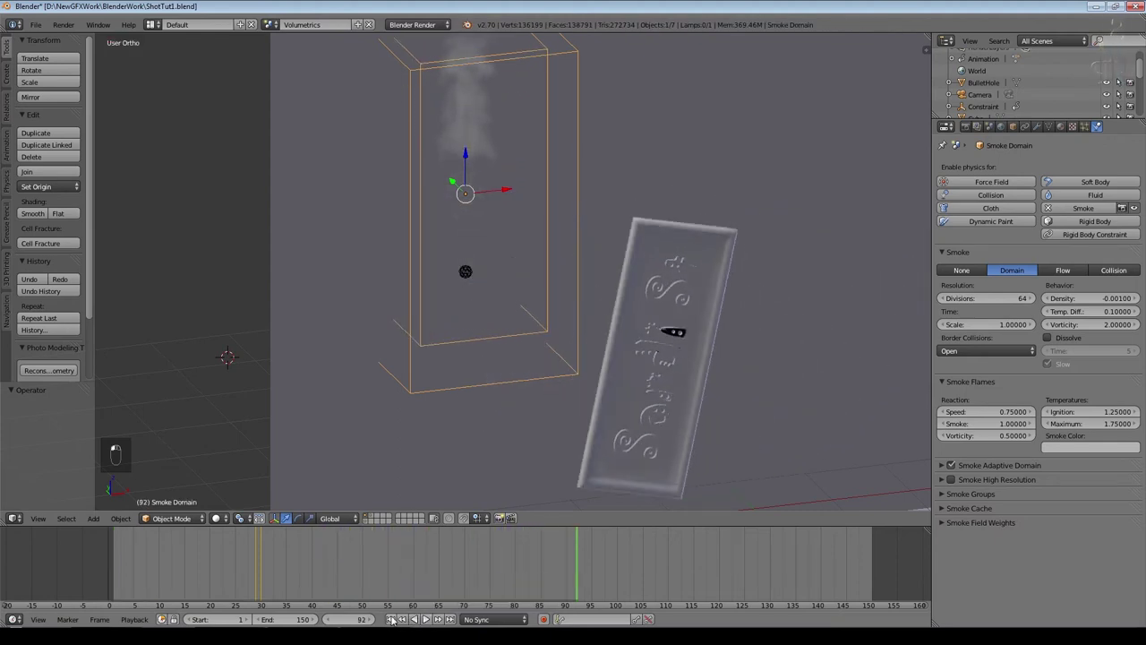
left_click(391, 620)
Step: Add smoke physics to the Sardi St sign as a Collision object with the Animated collision type
right_click(558, 216)
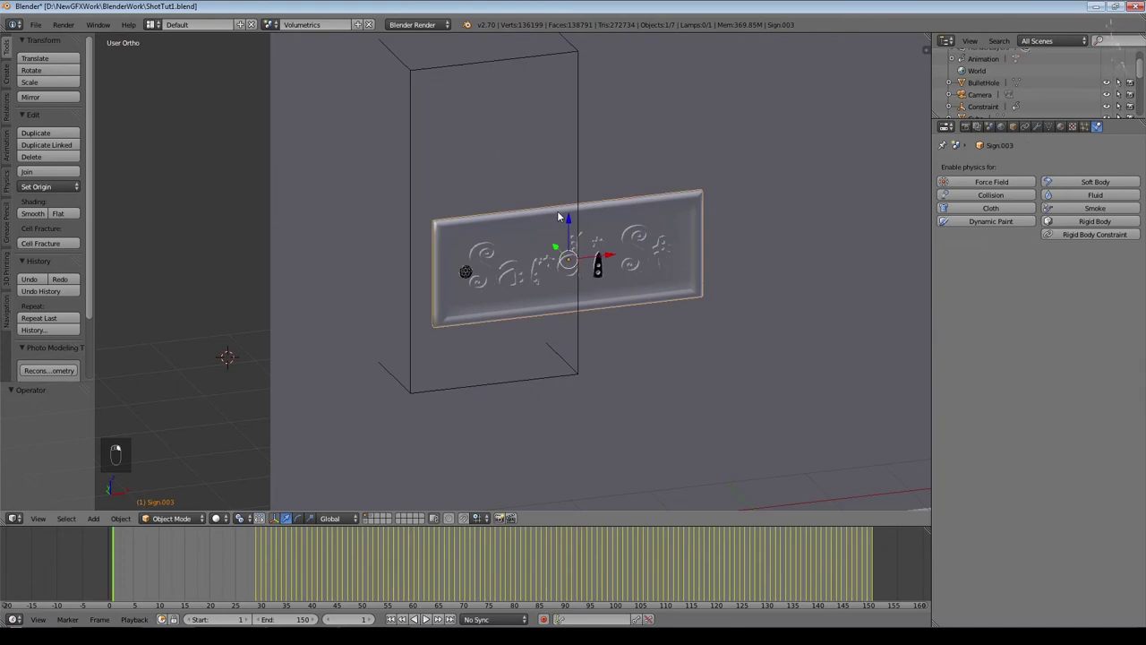
left_click(1081, 210)
left_click(1112, 272)
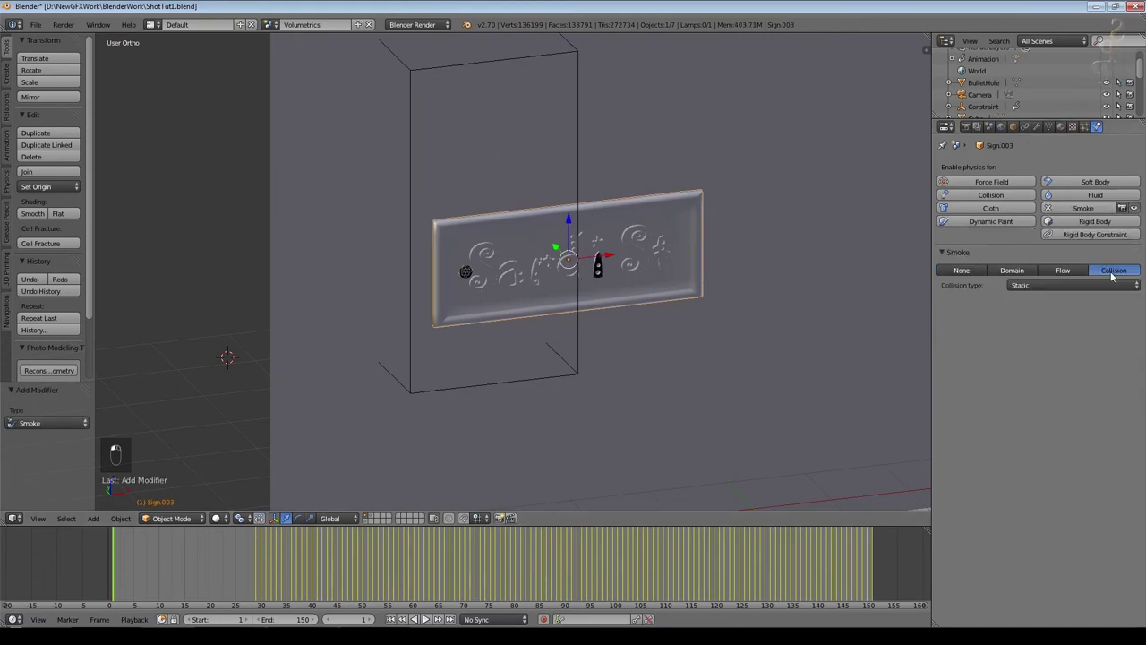
left_click(1039, 286)
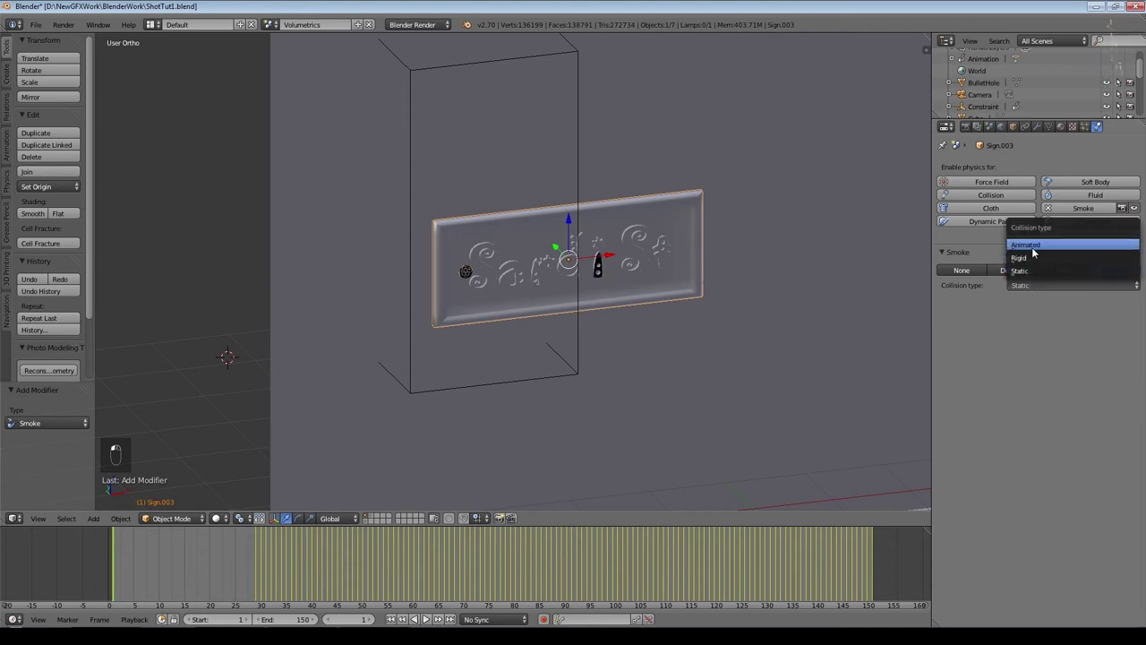
left_click(1029, 245)
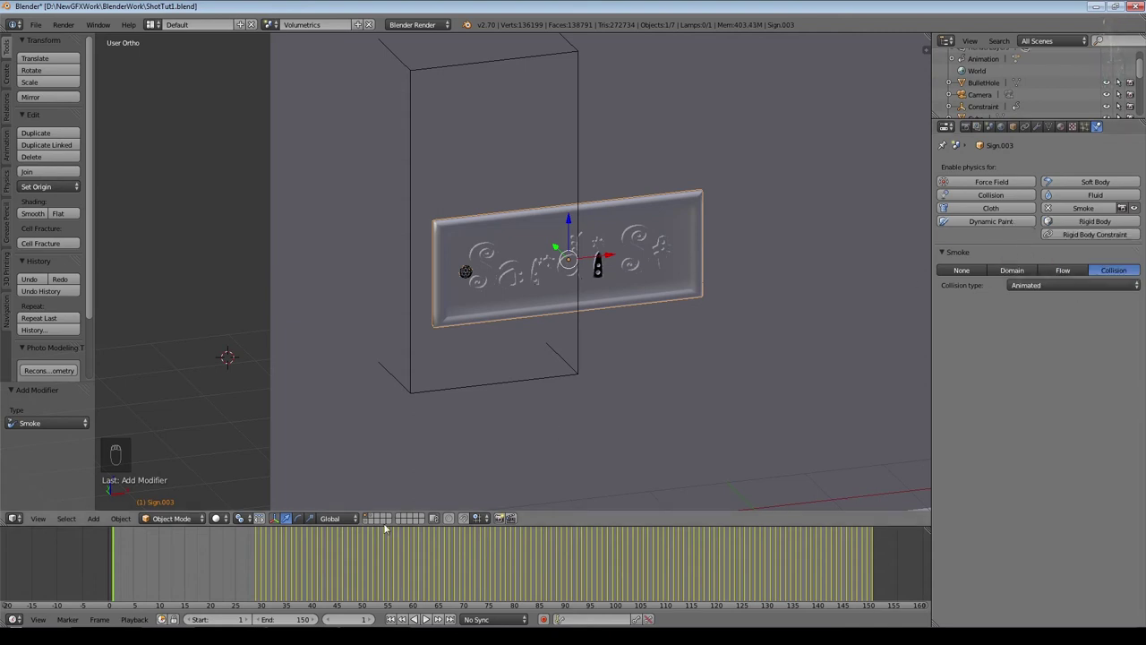
Step: Reselect the smoke domain and play the animation from frame 1 to check how the smoke collides with the sign
right_click(521, 368)
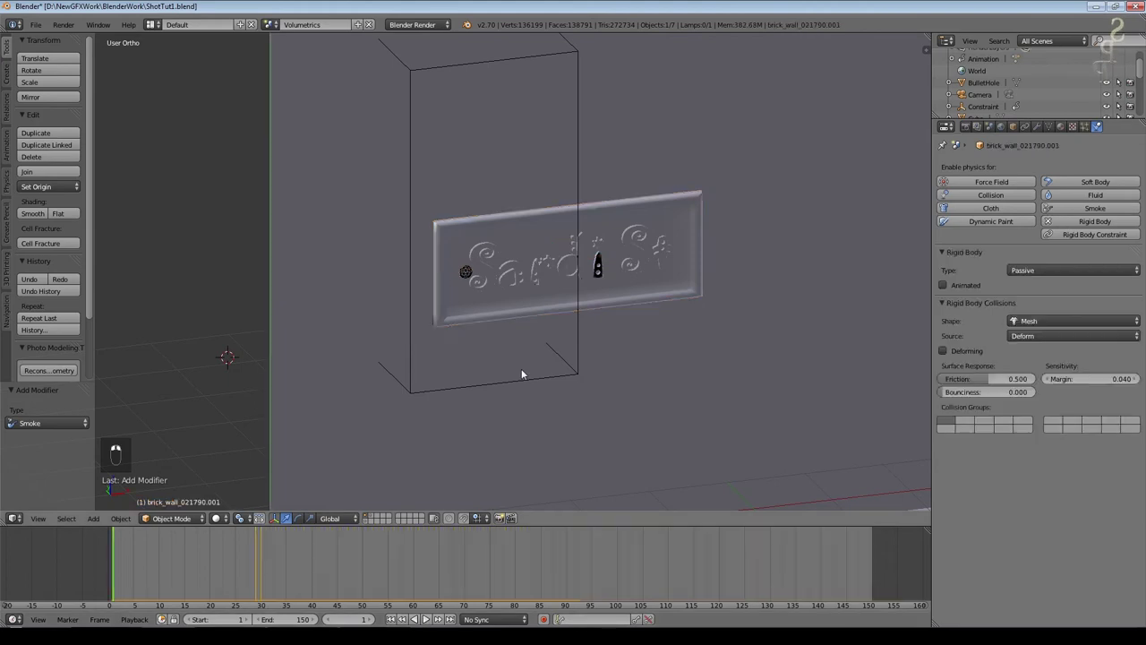
right_click(482, 392)
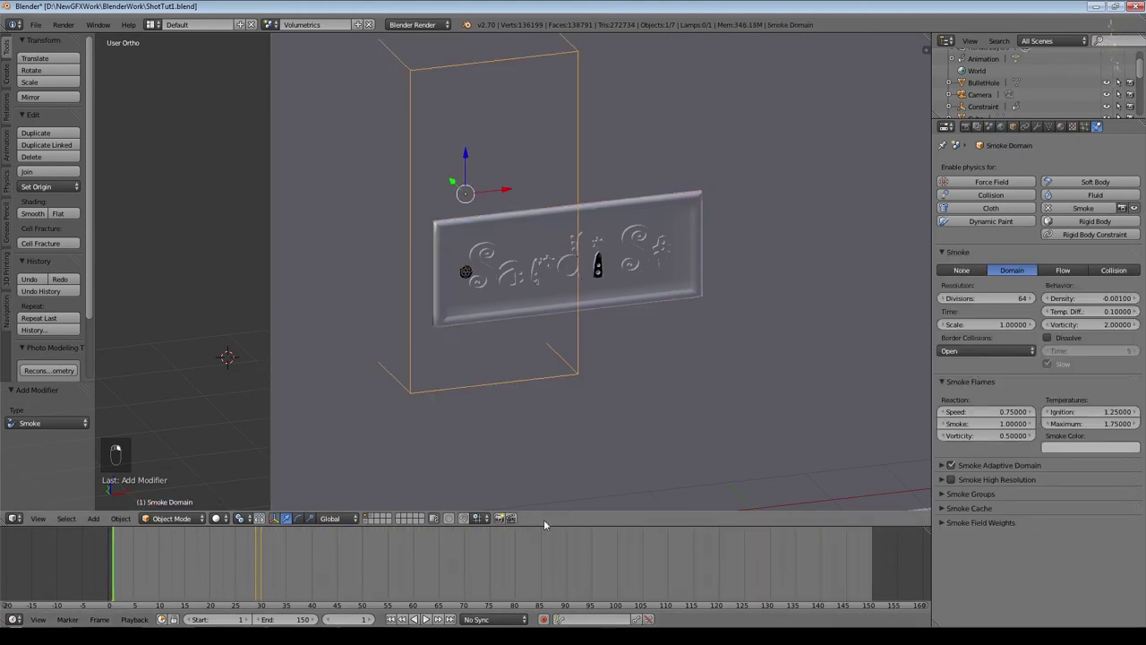
left_click(426, 619)
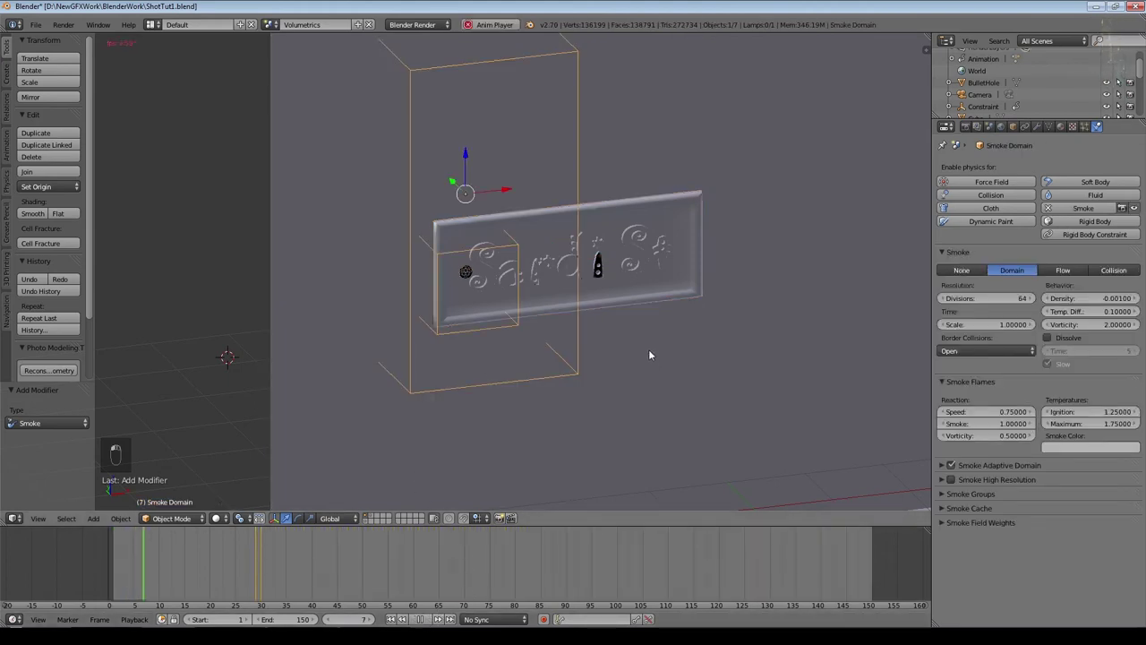
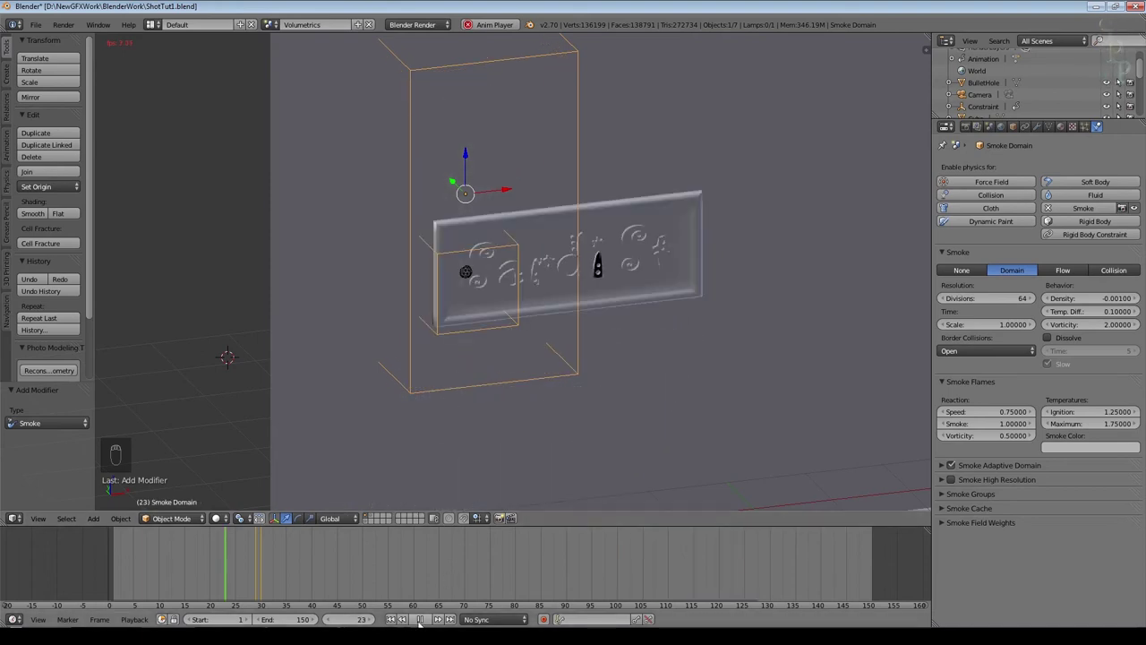
Step: Stop the playback, return to frame 1 and delete the brick wall and floor from the Volumetrics scene
left_click(419, 620)
left_click(390, 620)
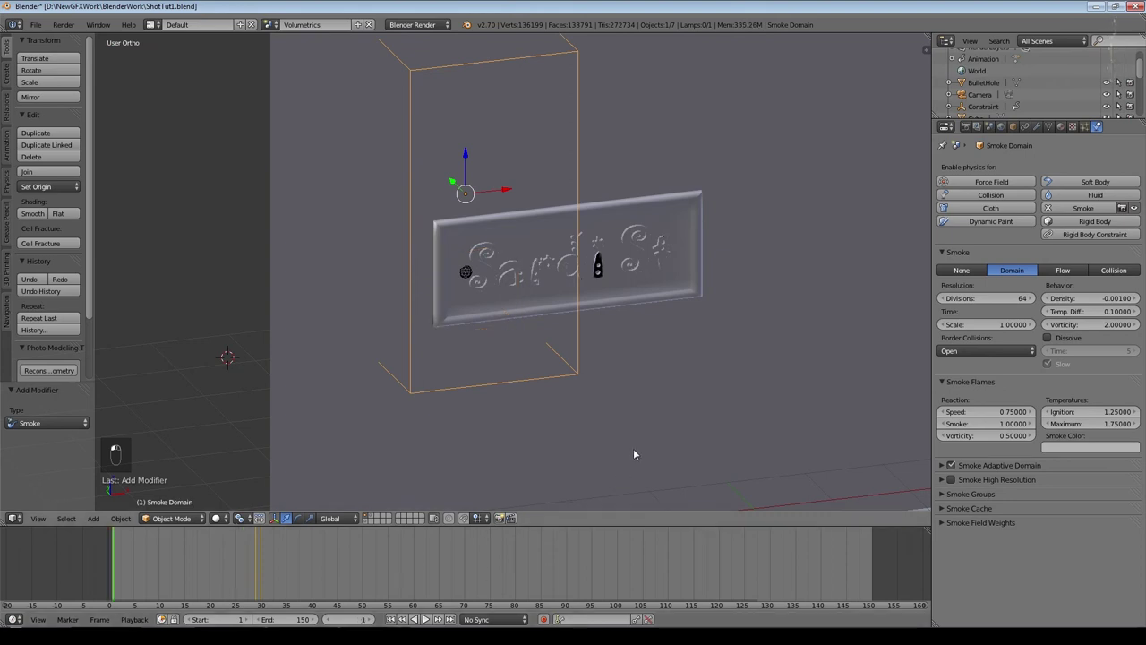
right_click(640, 424)
scroll(640, 424, "down", 4)
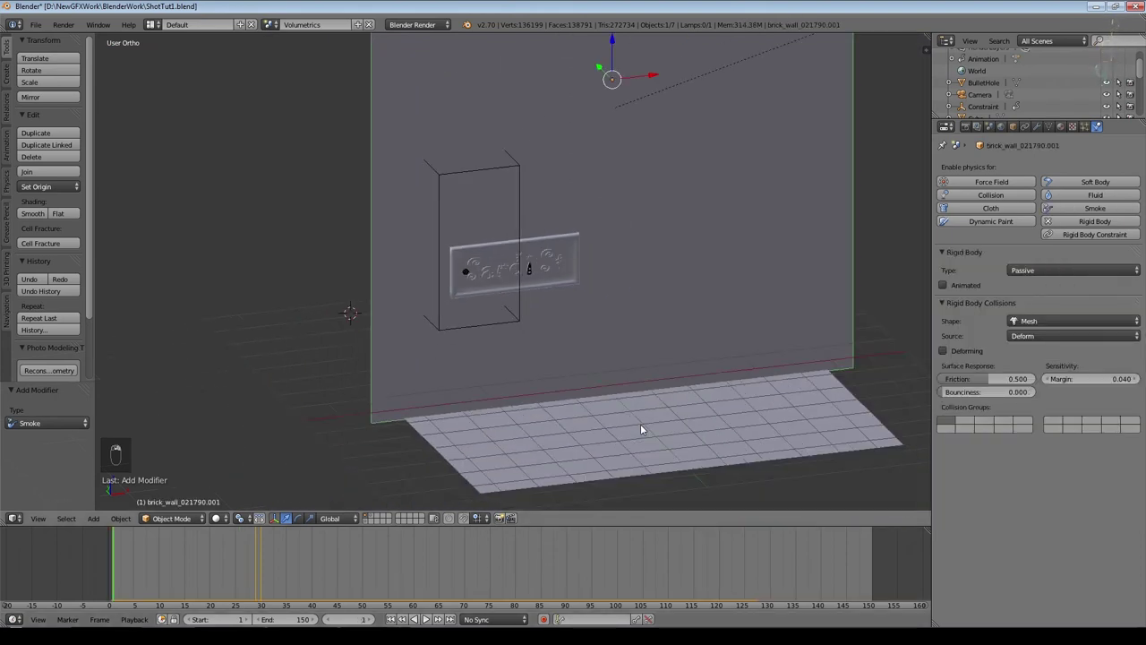
key("Delete")
scroll(457, 317, "up", 7)
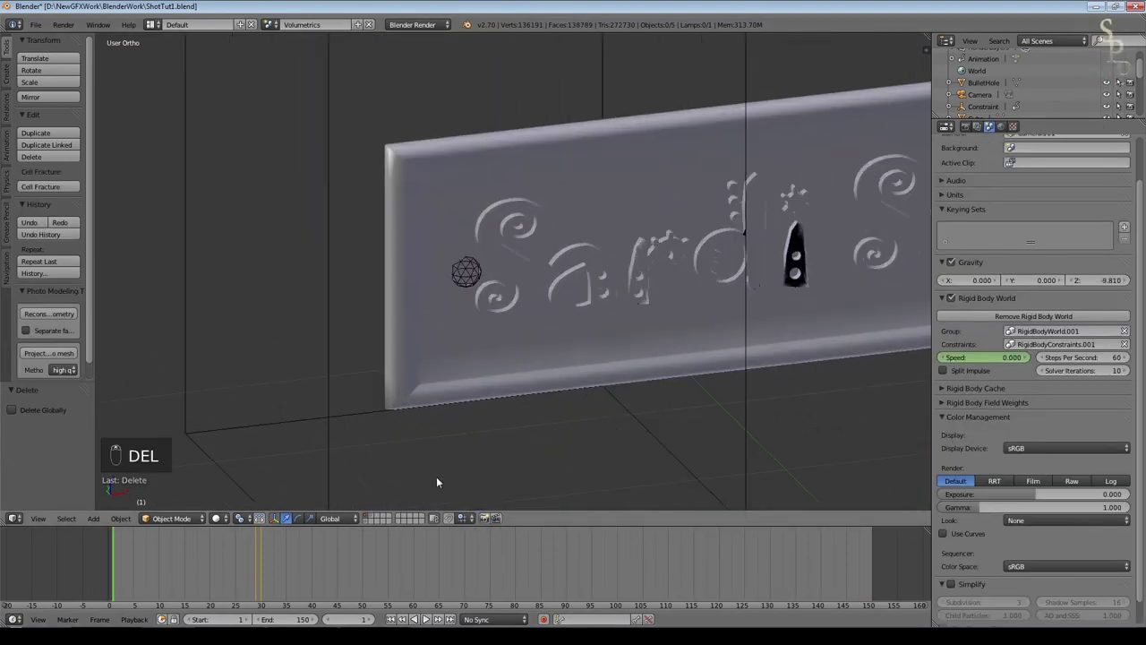
Step: Play the smoke simulation up to frame 92 and test render that frame
left_click(425, 619)
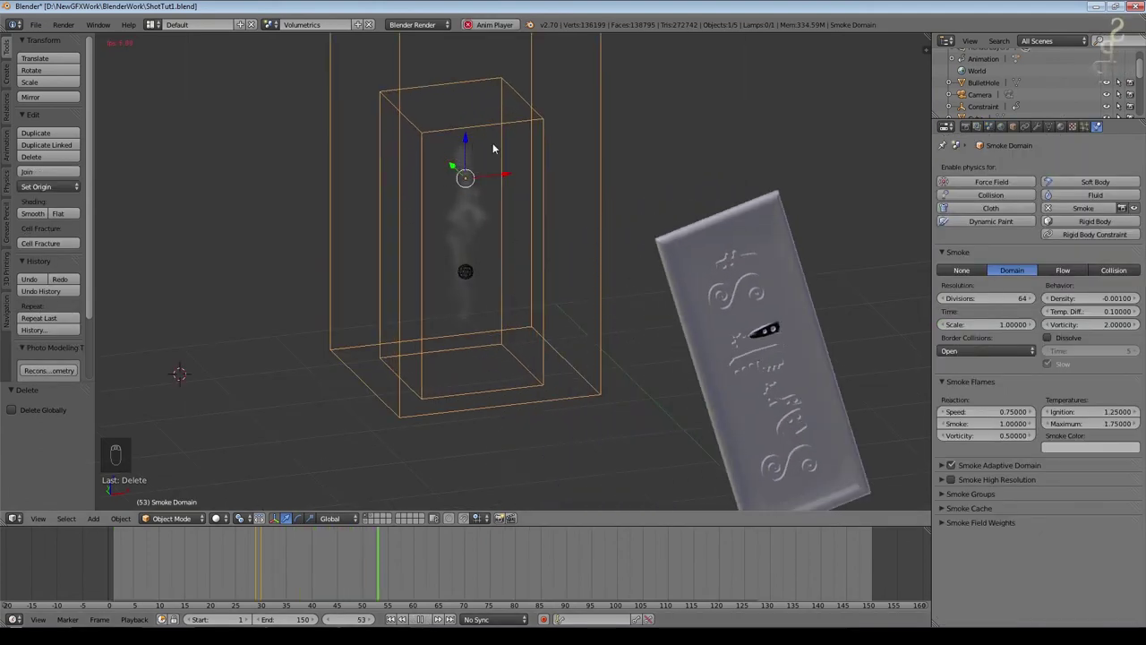
left_click(420, 619)
key("F12")
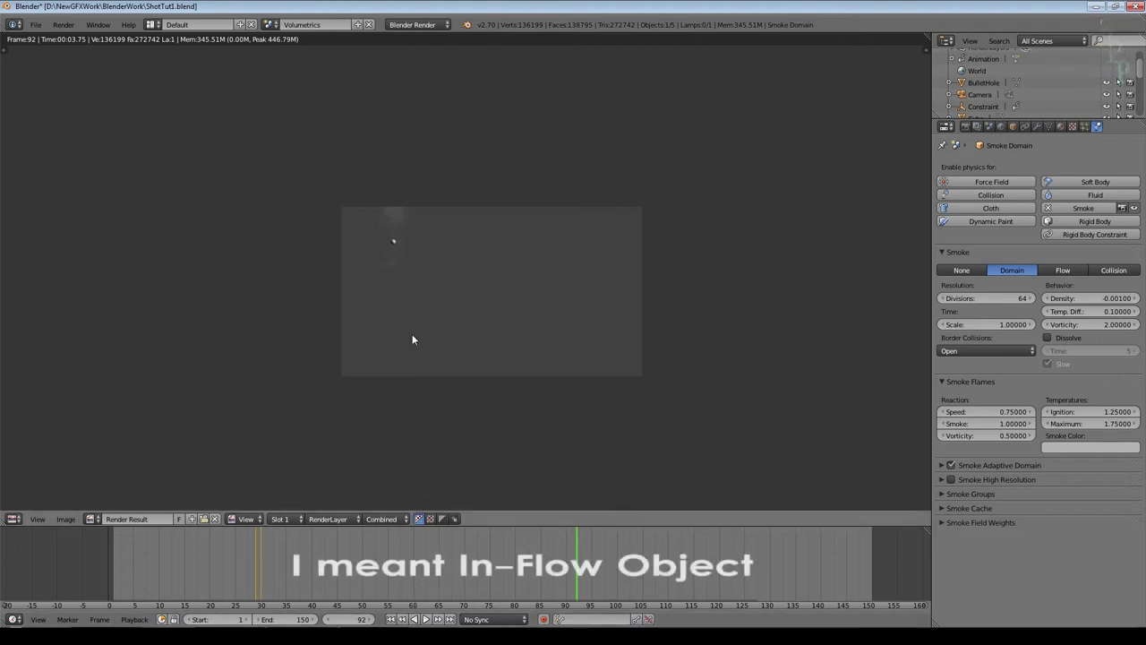
key("Escape")
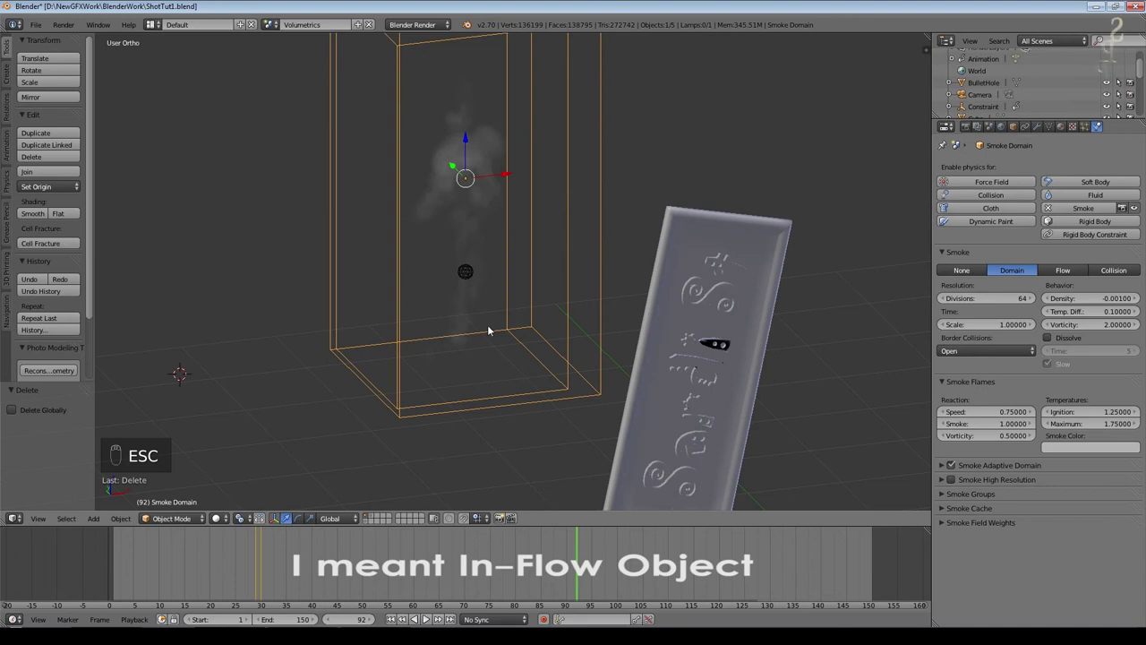
Step: Disable rendering of the Icosphere smoke emitter in the Volumetrics scene and test render frame 92
right_click(464, 273)
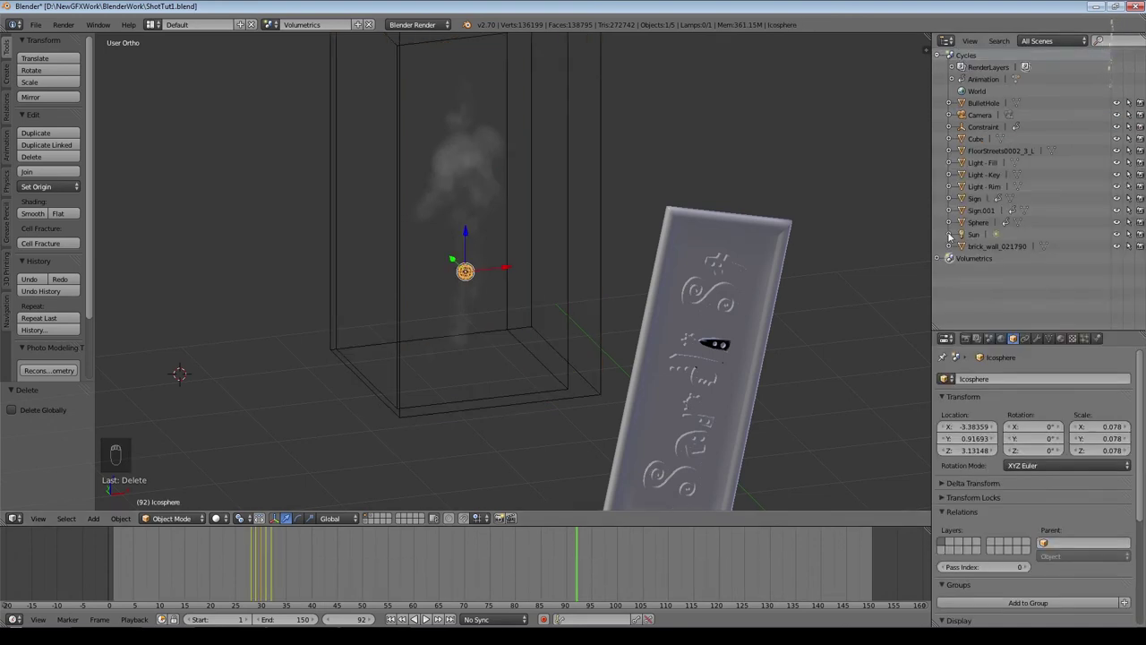
left_click(938, 259)
scroll(949, 258, "down", 4)
scroll(874, 206, "down", 5)
scroll(482, 219, "up", 5)
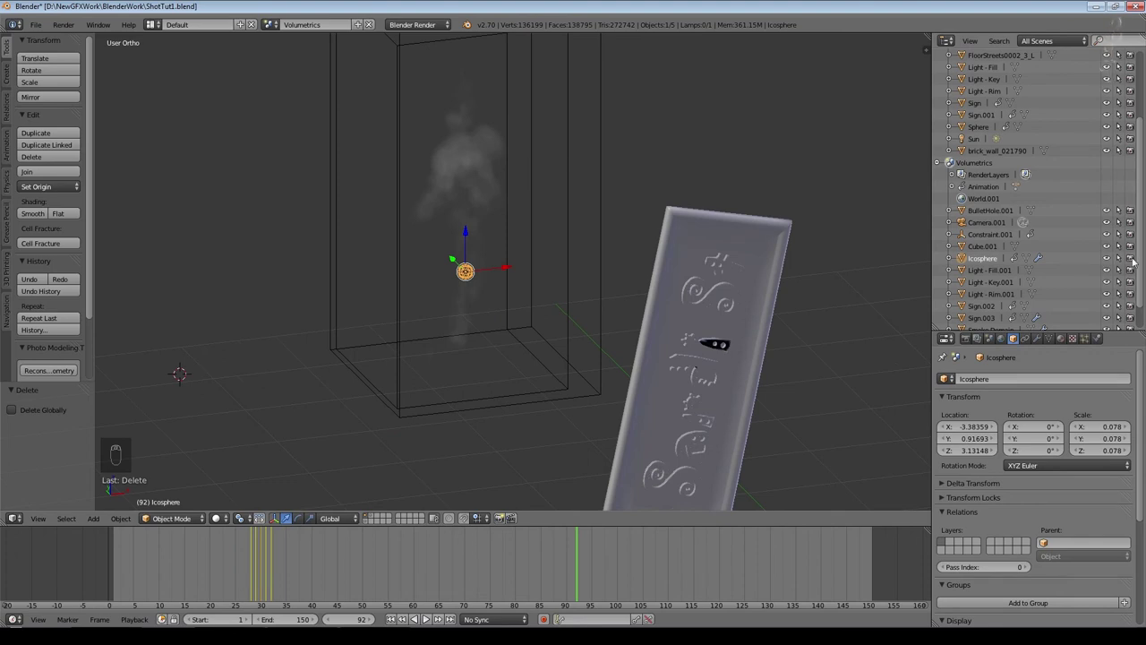
key("F12")
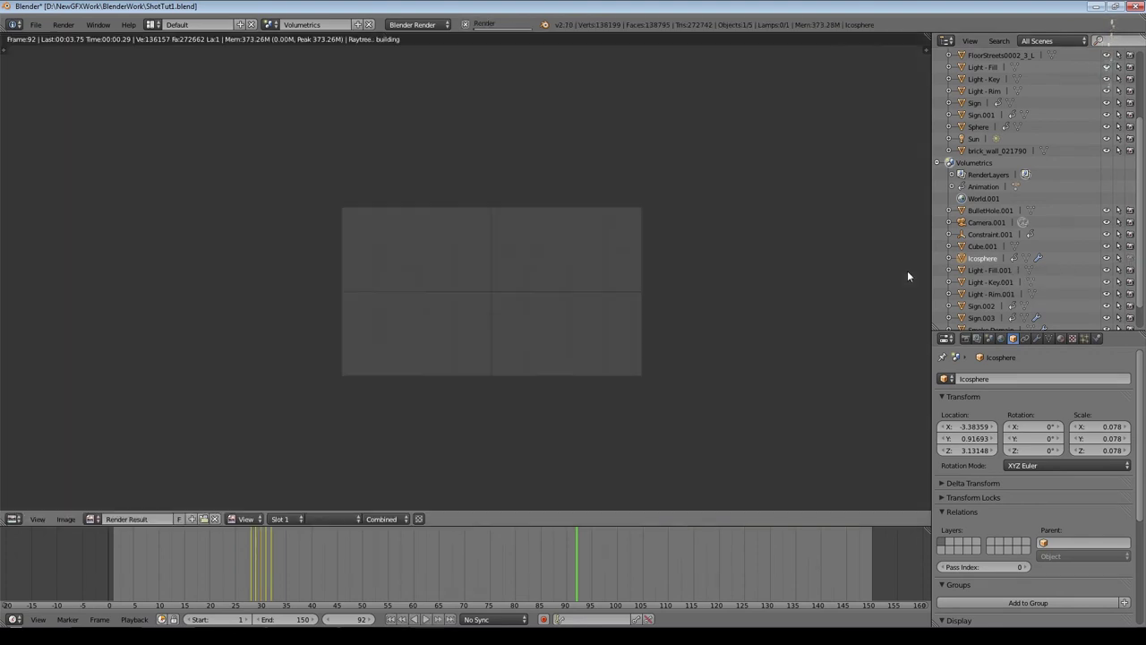
scroll(362, 280, "up", 2)
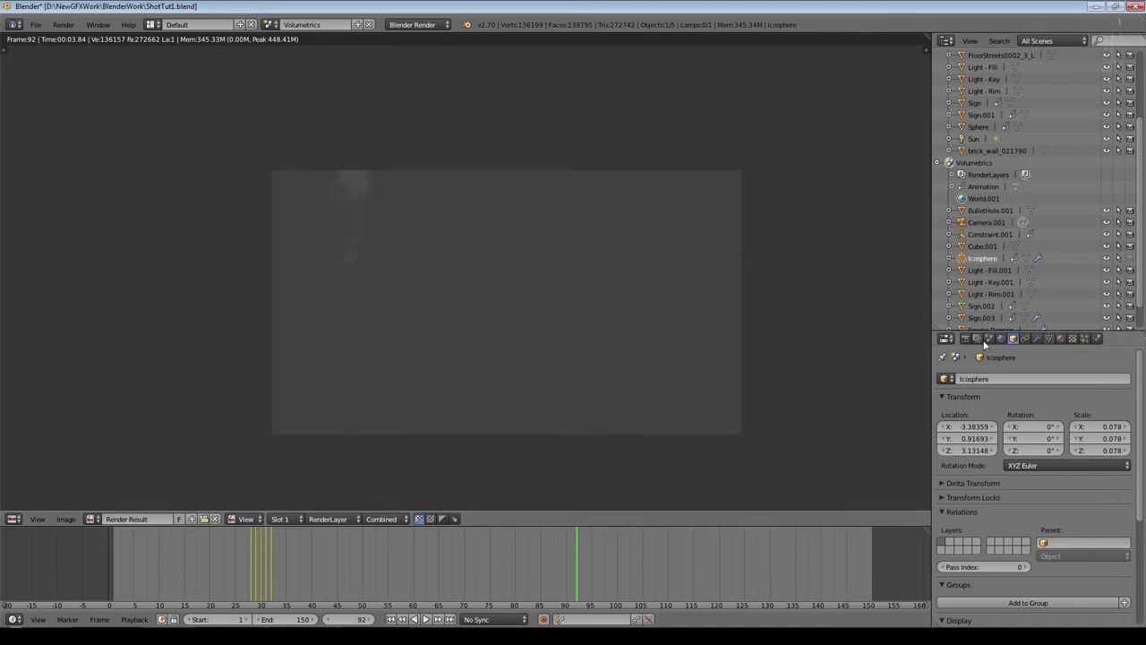
key("Escape")
Step: Set the Sun.001 lamp's energy to 5 and test render frame 92 again
scroll(657, 308, "down", 6)
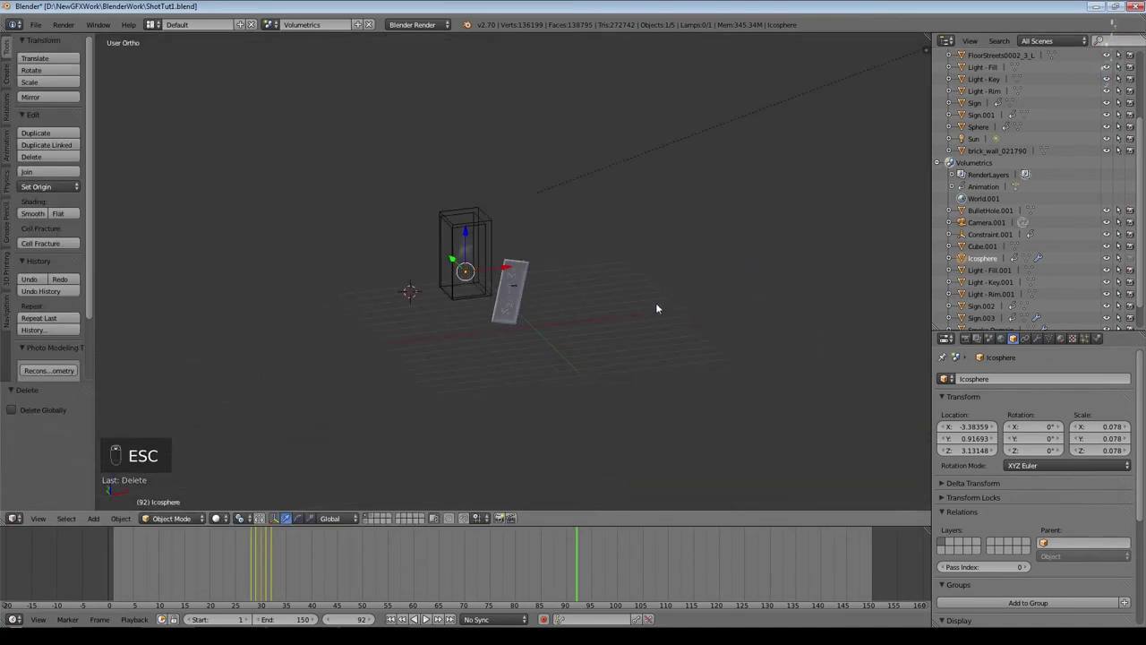
right_click(720, 132)
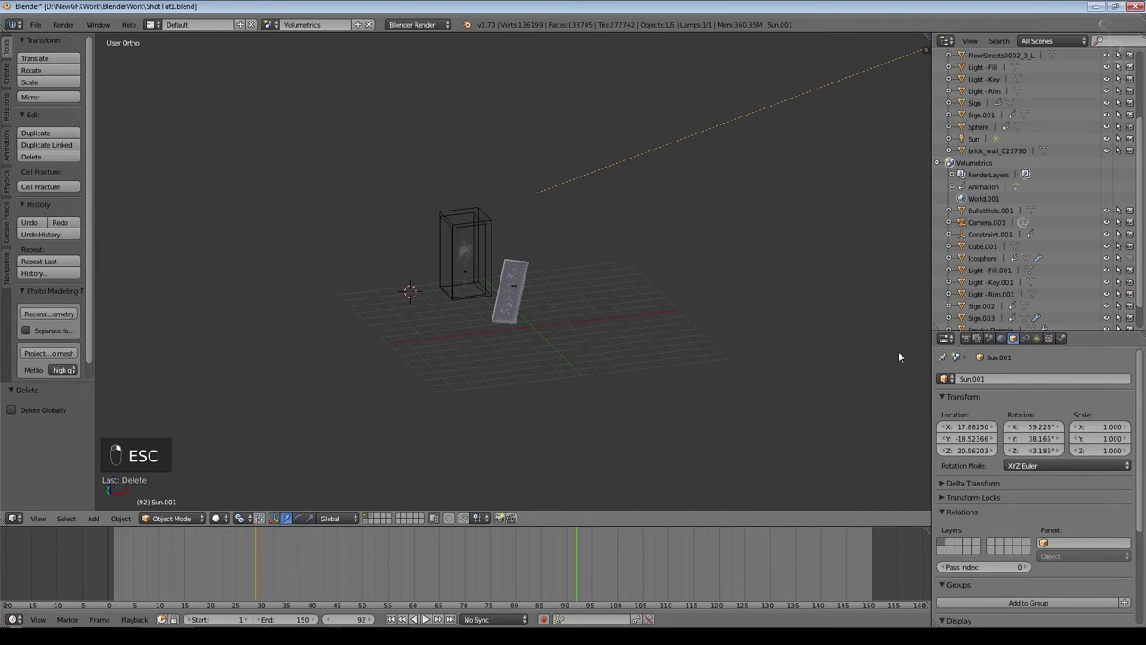
left_click_drag(1086, 332, 1086, 156)
left_click(1037, 164)
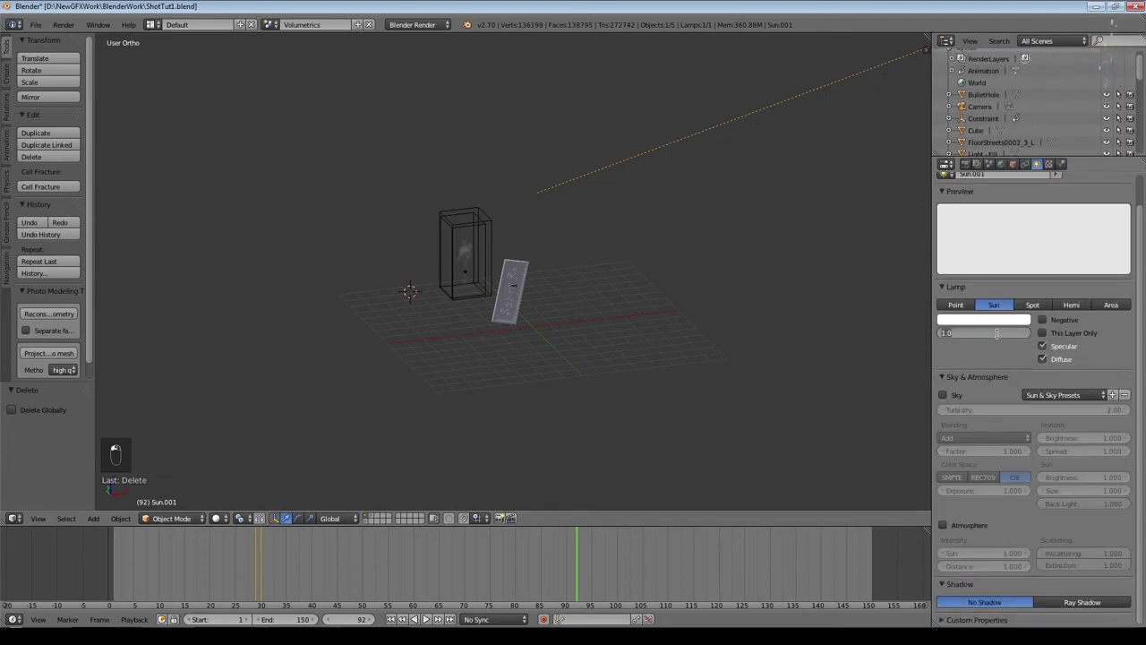
scroll(819, 316, "up", 4)
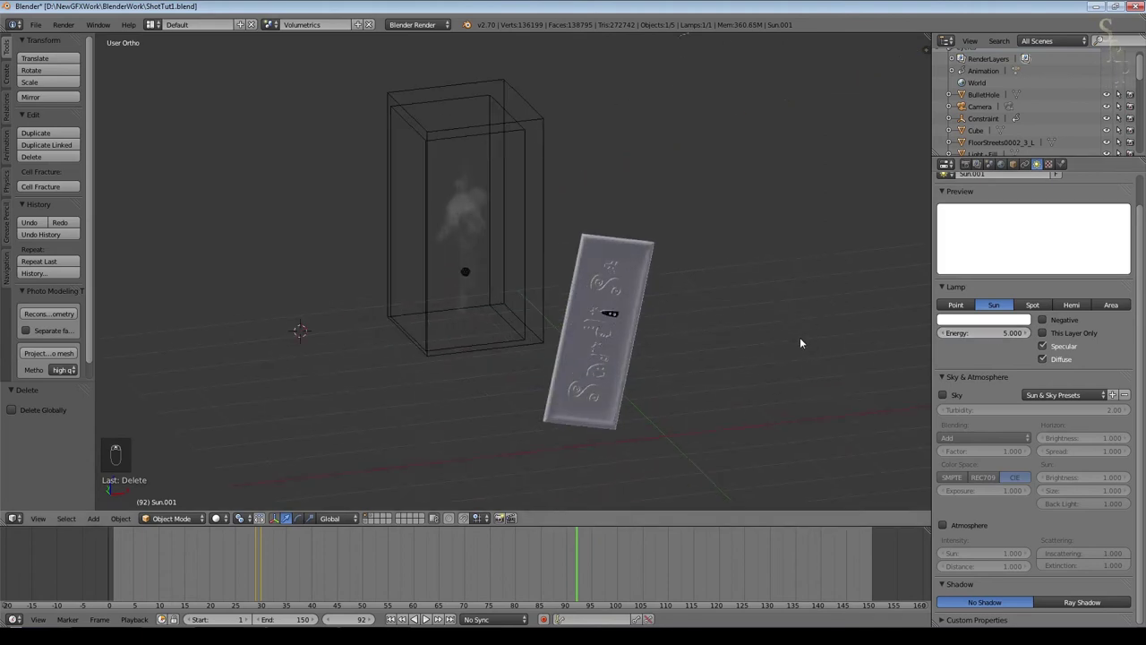
key("F12")
Step: Test render the smoke at frames 56, 42, 35 and 32 to check the burst's appearance over time
left_click(395, 578)
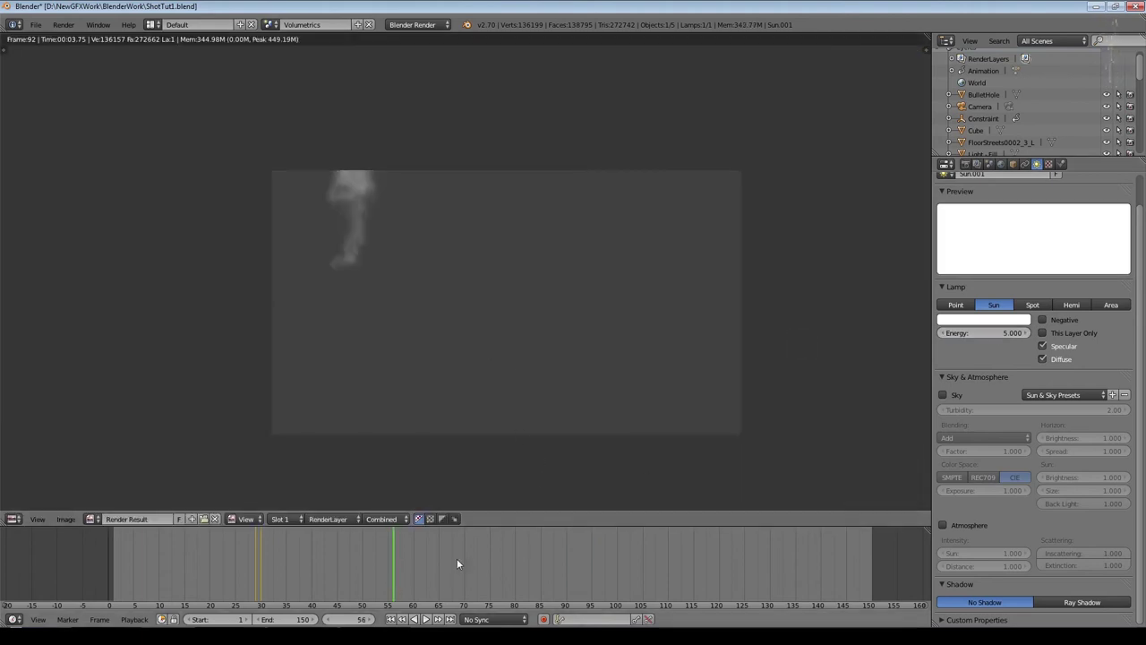
key("F12")
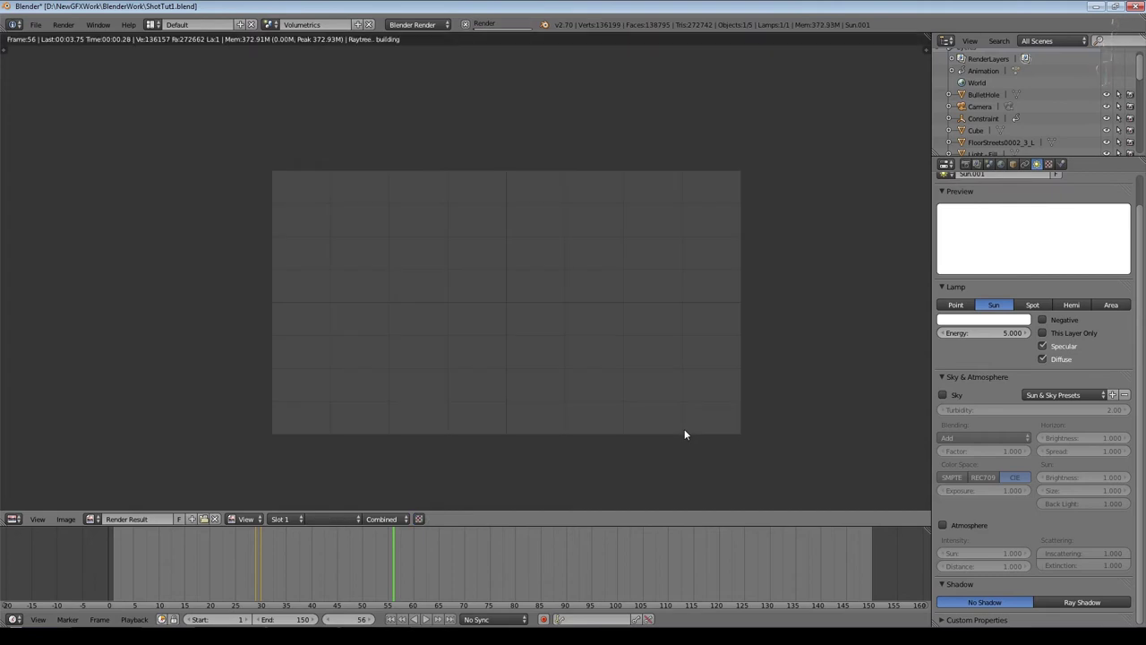
left_click(323, 569)
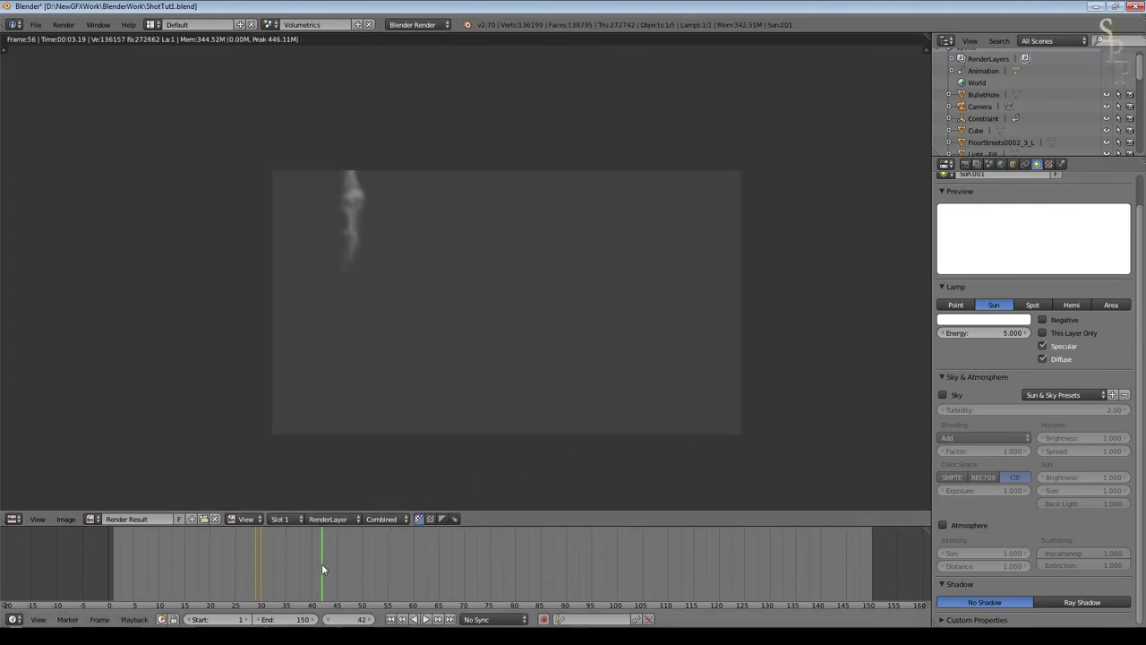
key("F12")
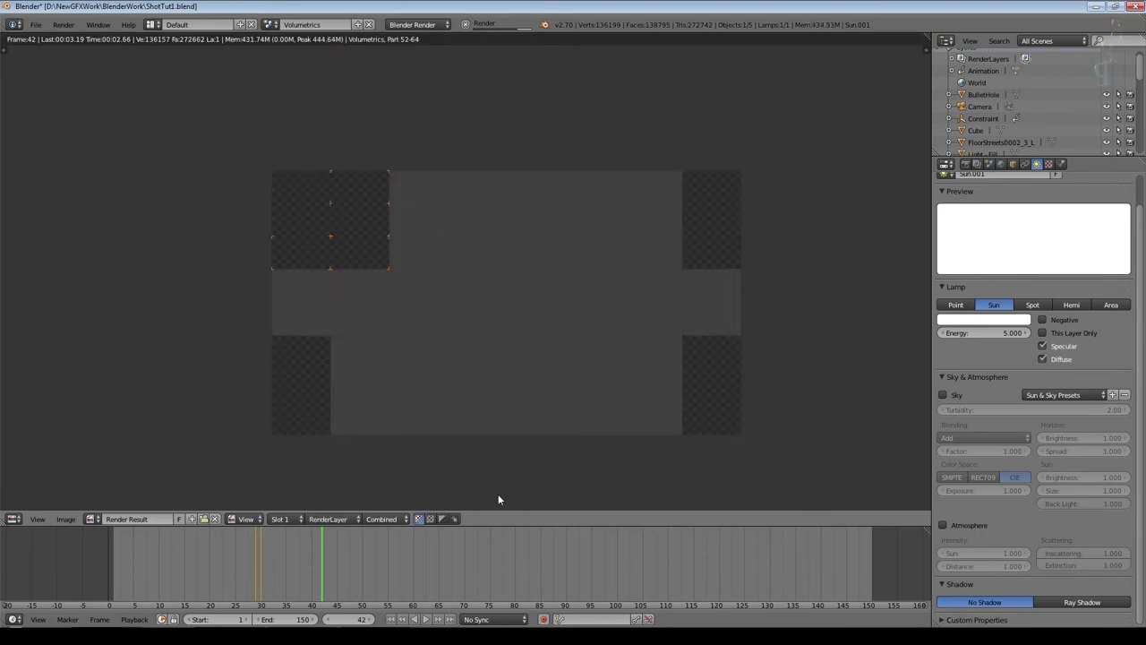
left_click(286, 563)
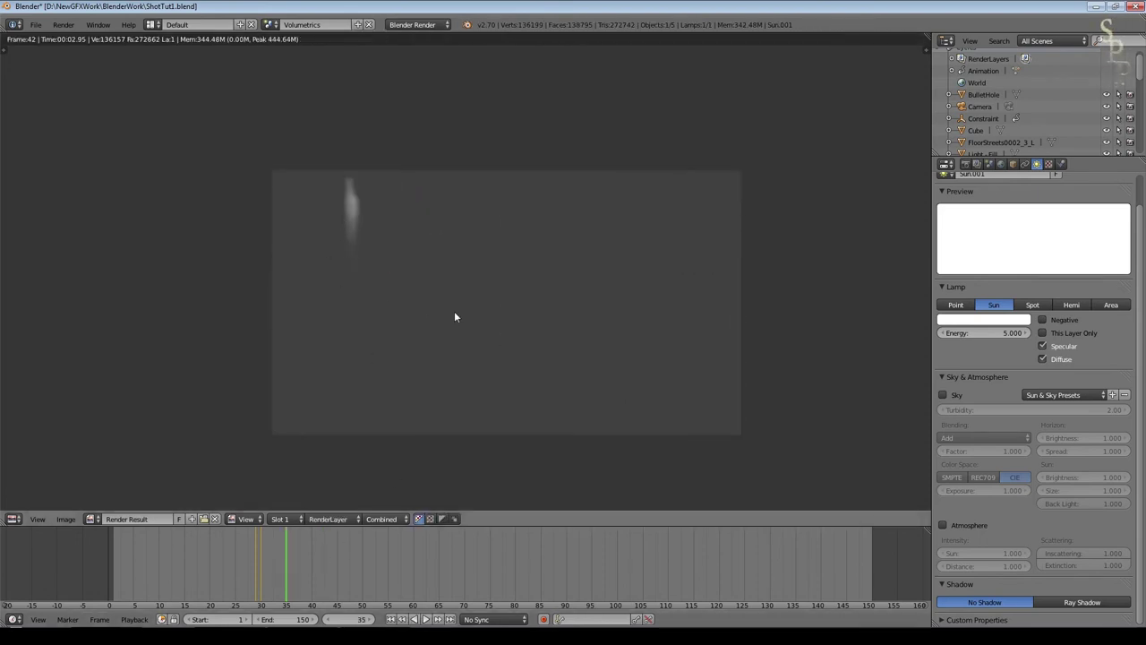
key("F12")
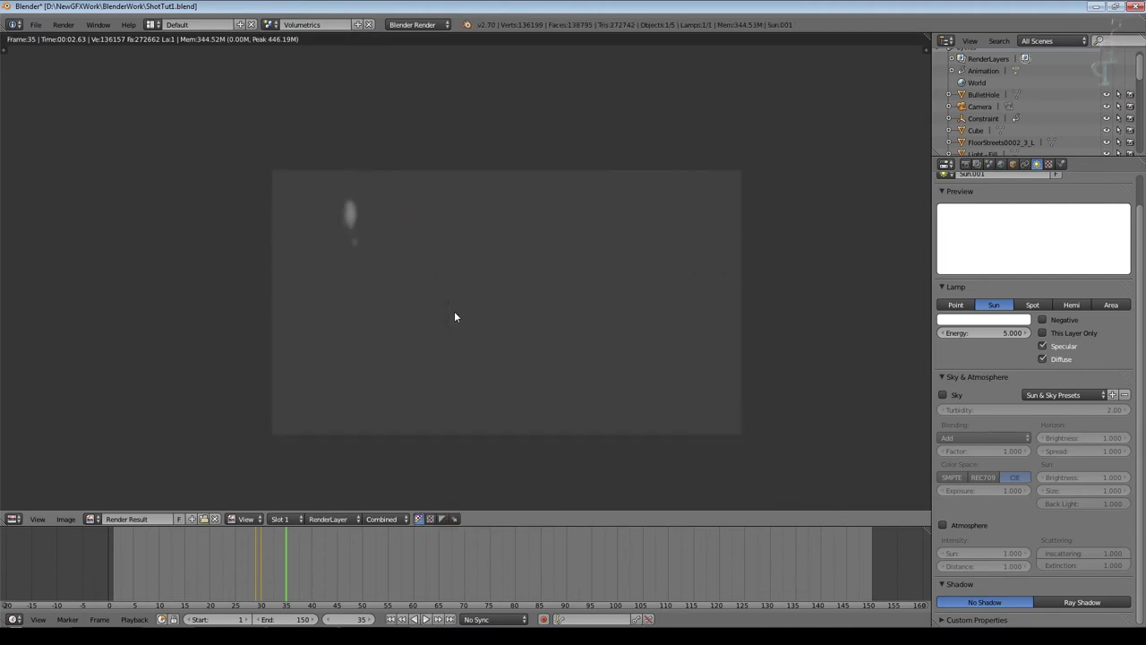
left_click(273, 572)
key("F12")
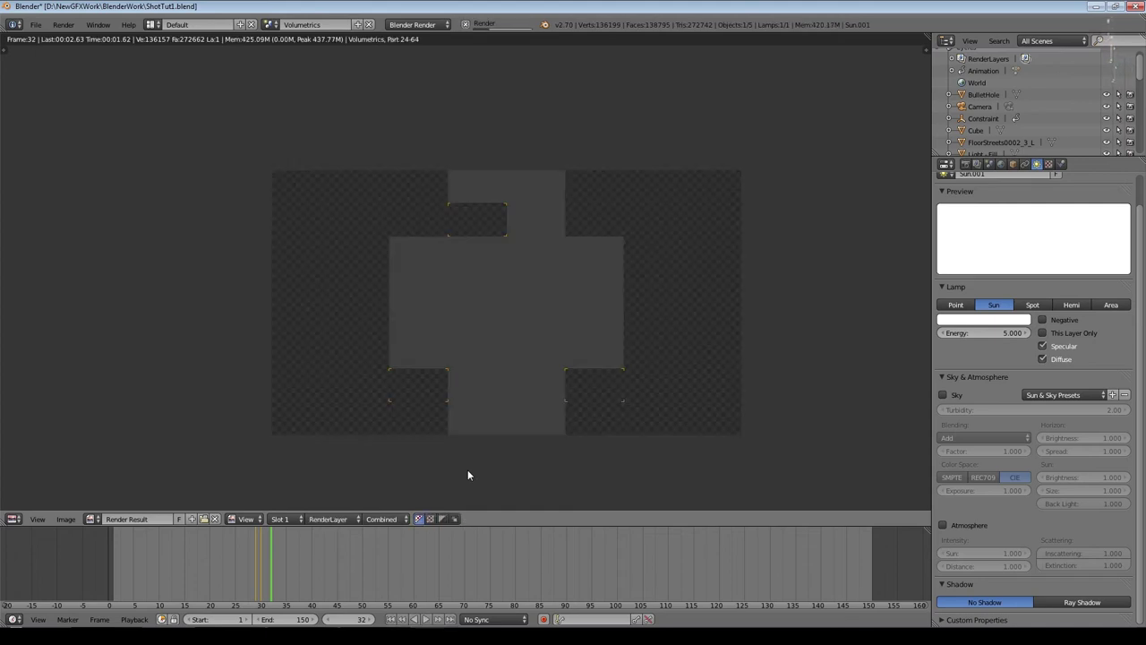
Step: Set the sun lamp's energy to 8 and the render shading's alpha to Transparent, checking with renders of frame 52
left_click(972, 333)
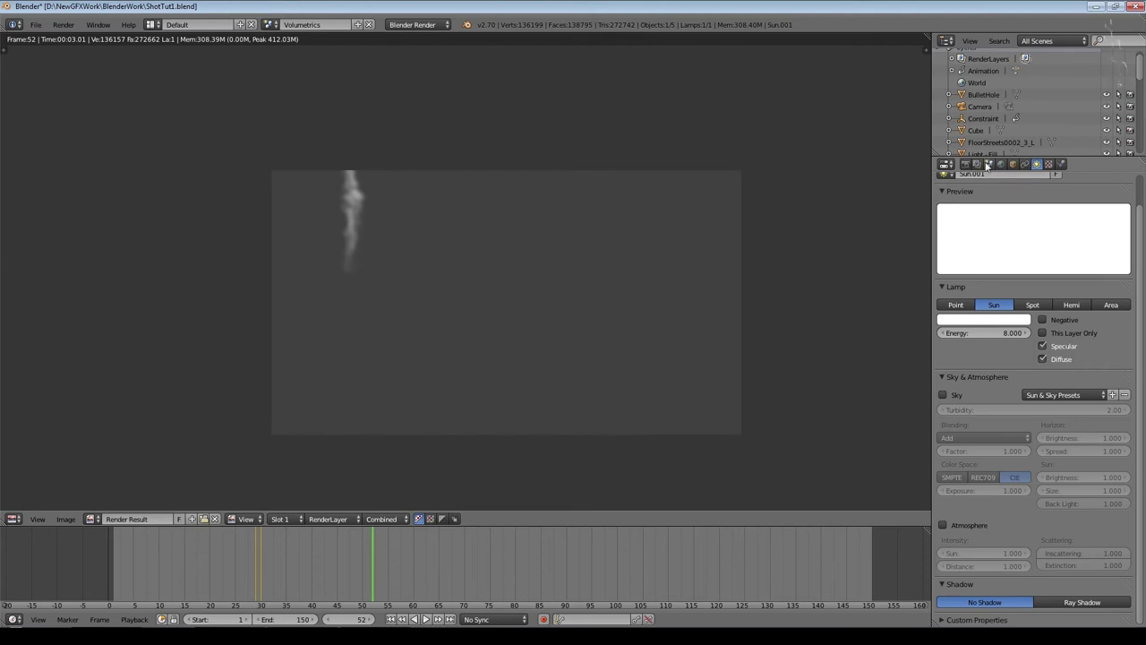
left_click(966, 164)
scroll(1002, 265, "down", 1)
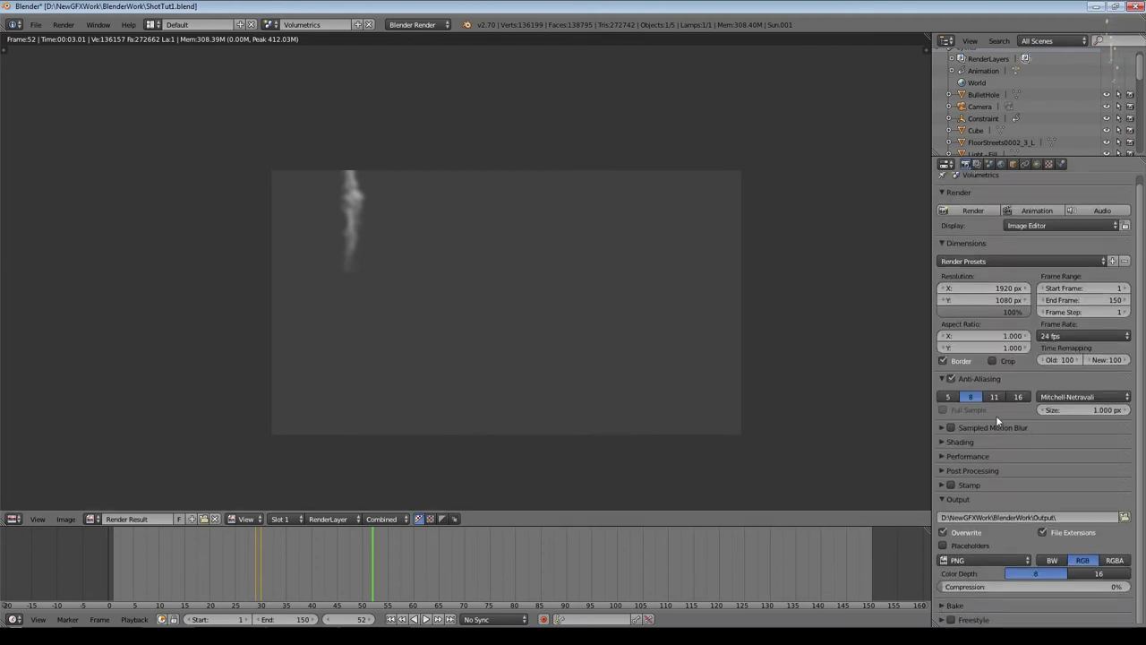
left_click(941, 441)
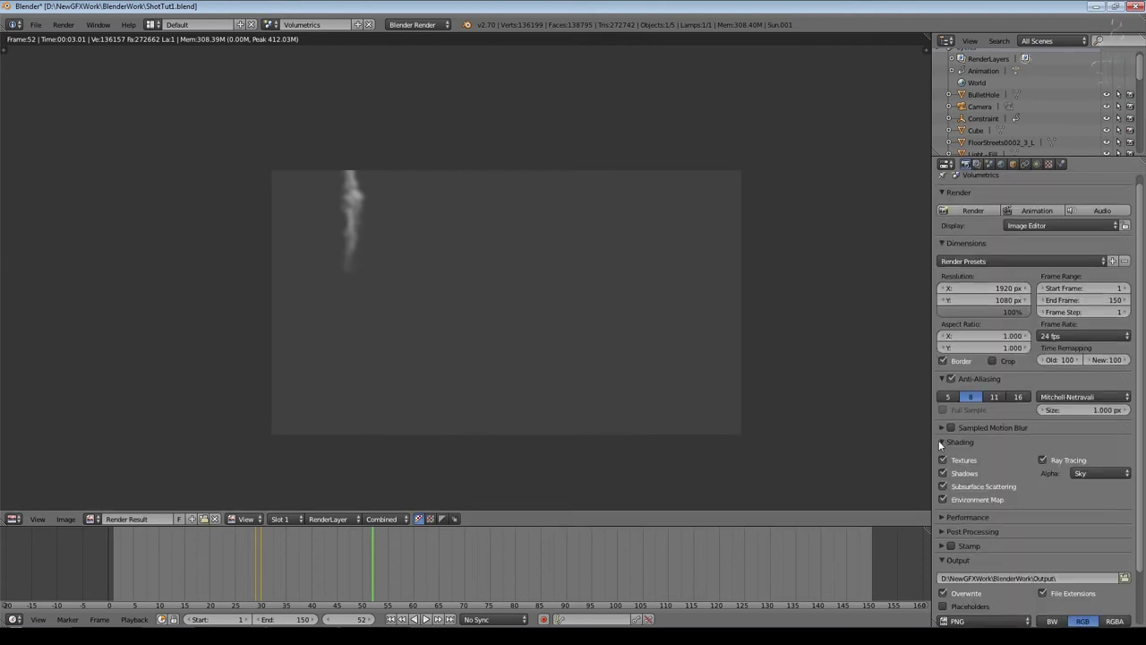
left_click(1100, 473)
left_click(1088, 446)
key("F12")
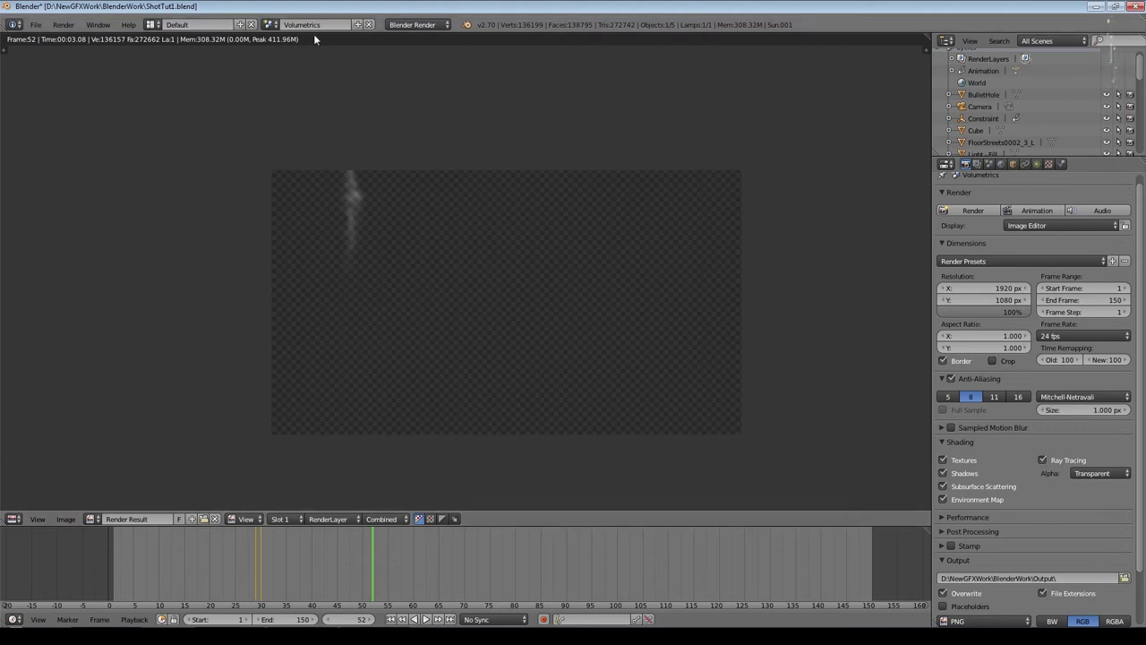
Step: Review the Volumetrics scene's render and output settings and inspect the transparent smoke render up close
scroll(1076, 347, "up", 1)
scroll(1057, 501, "down", 2)
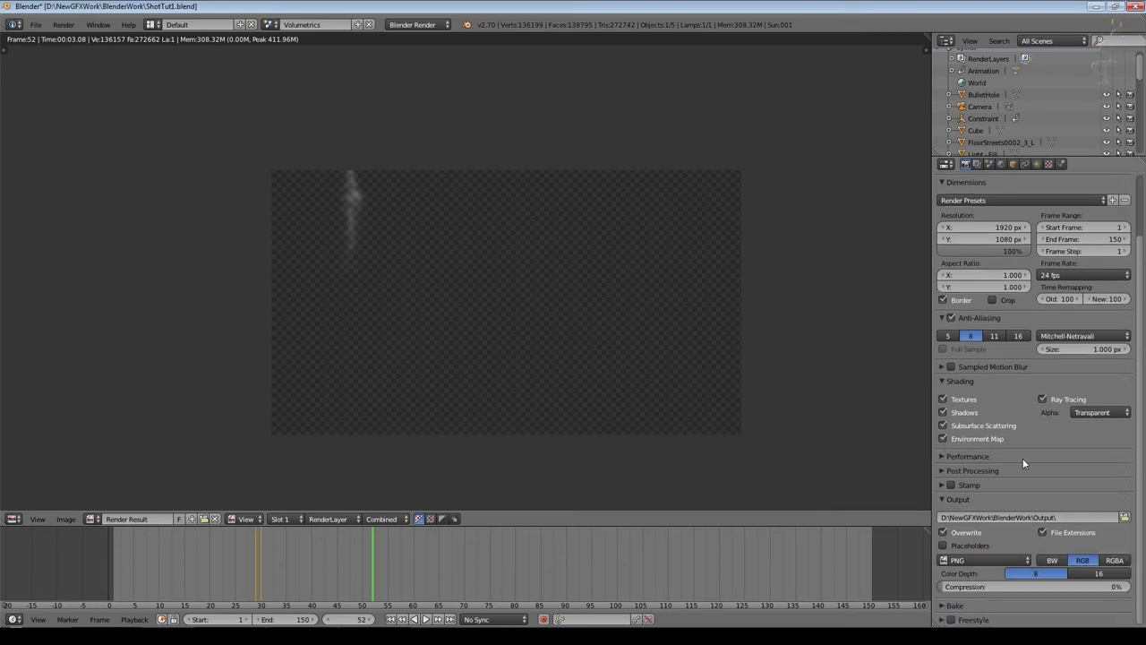
scroll(984, 564, "up", 2)
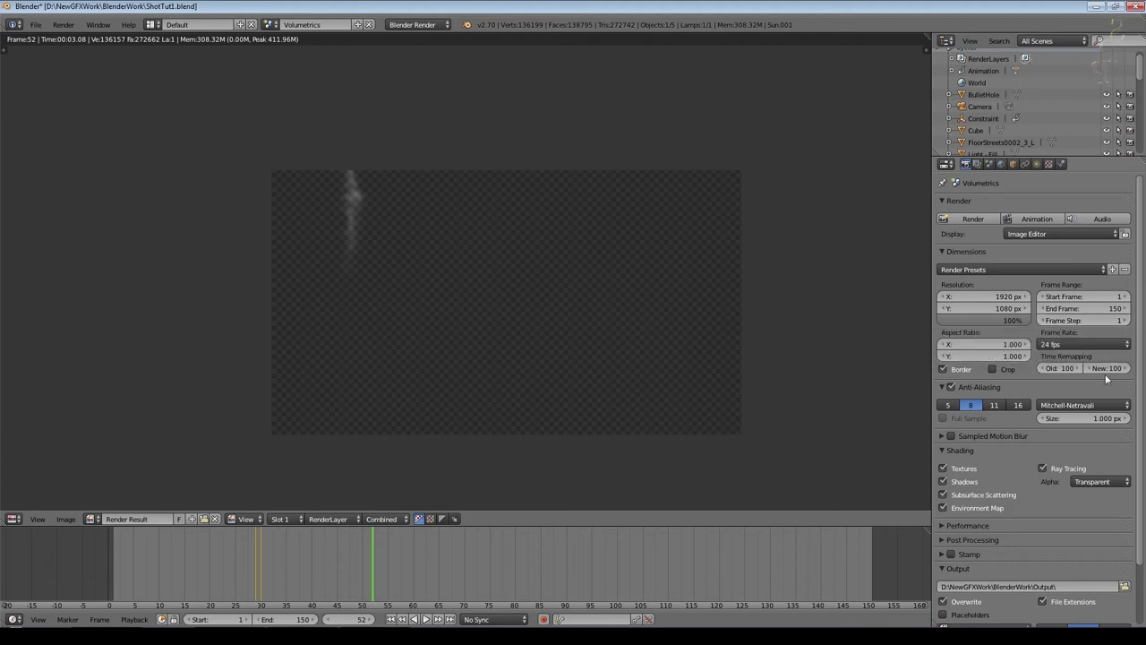
scroll(1057, 385, "down", 2)
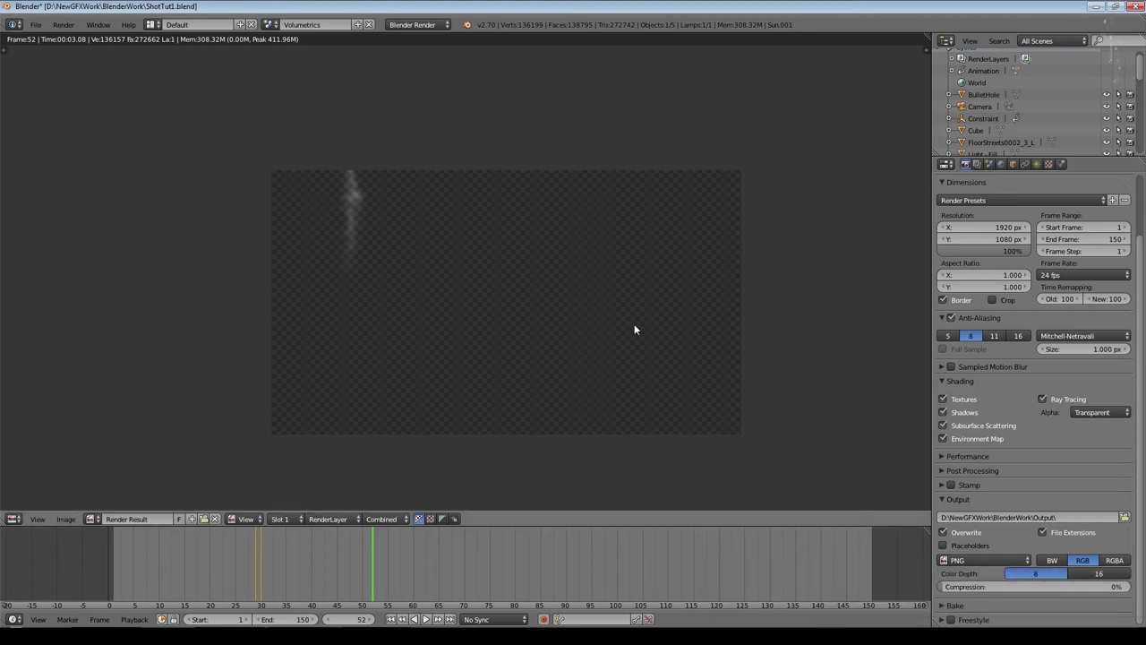
scroll(325, 287, "up", 3)
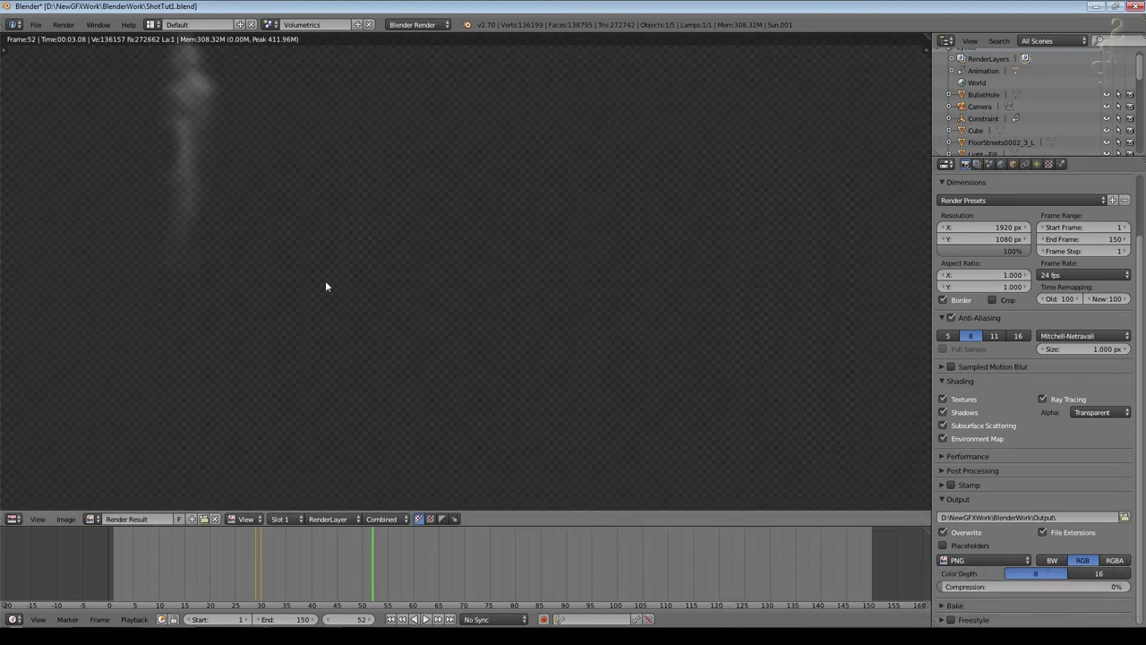
scroll(385, 374, "down", 5)
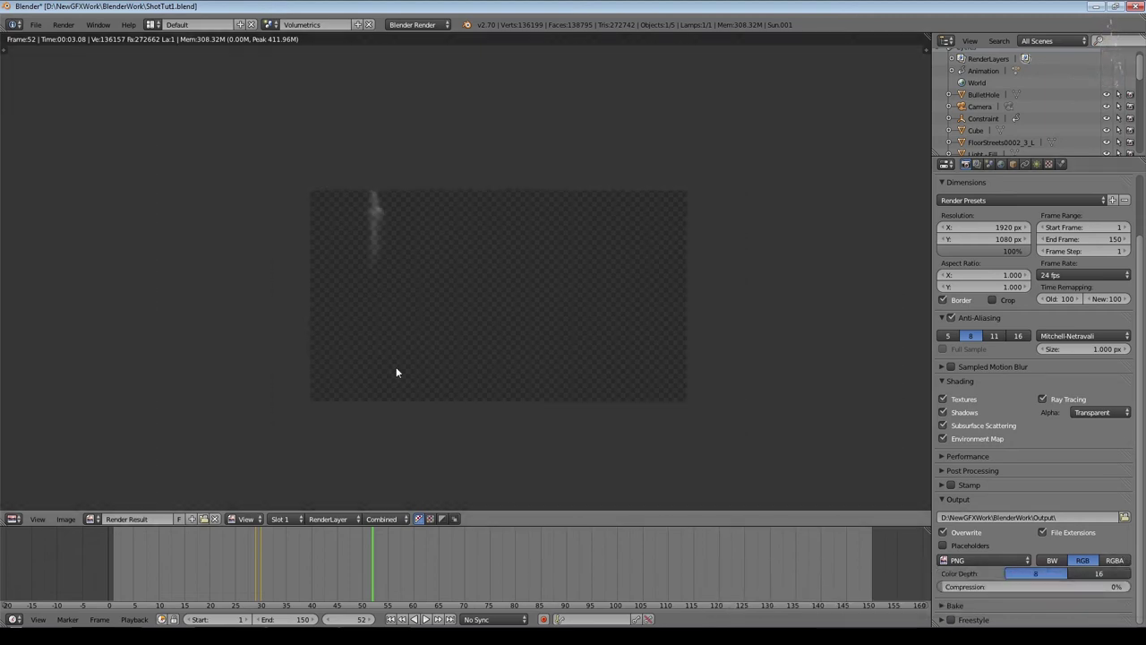
scroll(621, 263, "up", 2)
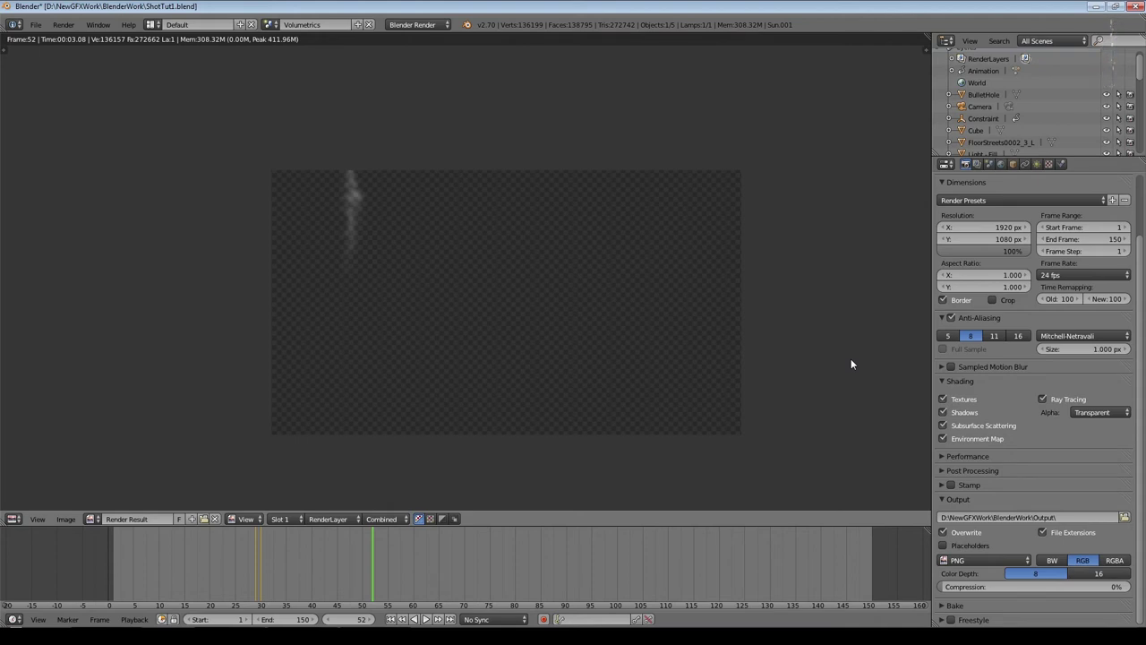
Step: Save the project over ShotTut1.blend and switch to the Cycles scene's 3D view
key("ctrl+s")
left_click(851, 321)
left_click(270, 24)
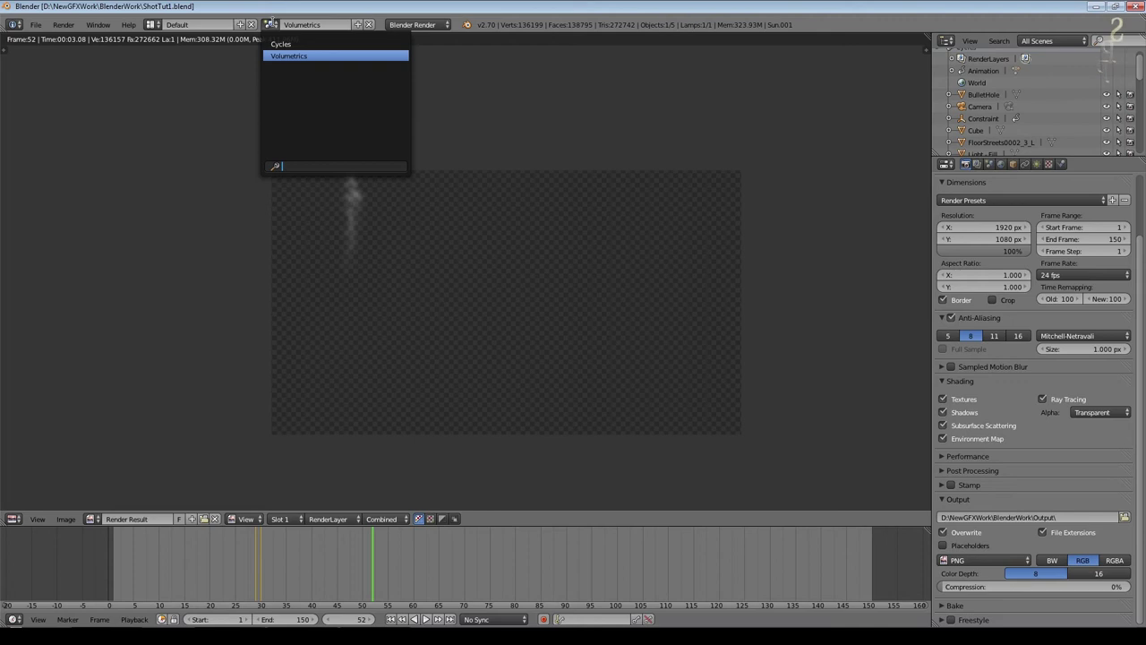
left_click(285, 42)
key("Escape")
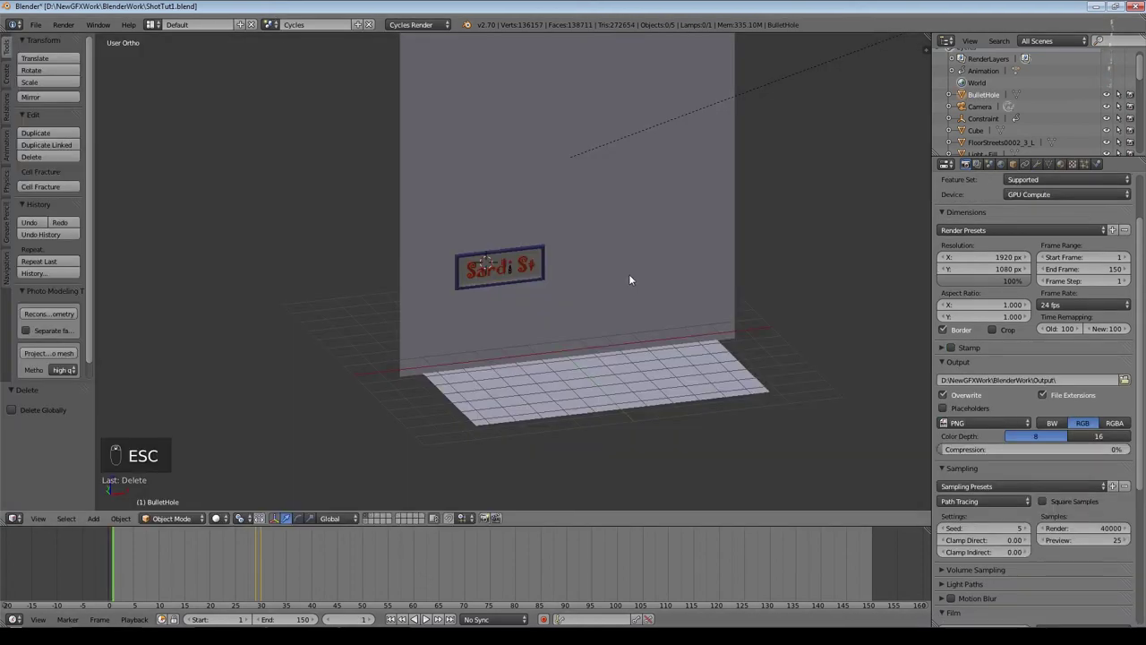
Step: Split off an area above the 3D view and make it a Node Editor showing the compositing nodes
left_click_drag(926, 35, 912, 235)
left_click(14, 228)
left_click(52, 382)
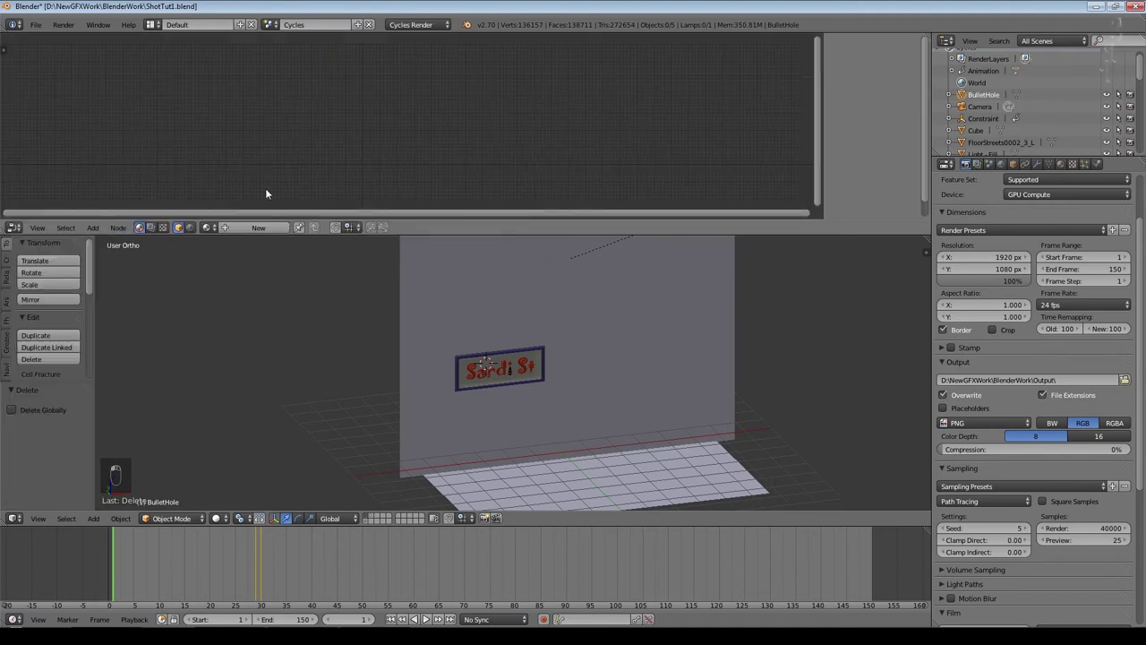
left_click(150, 227)
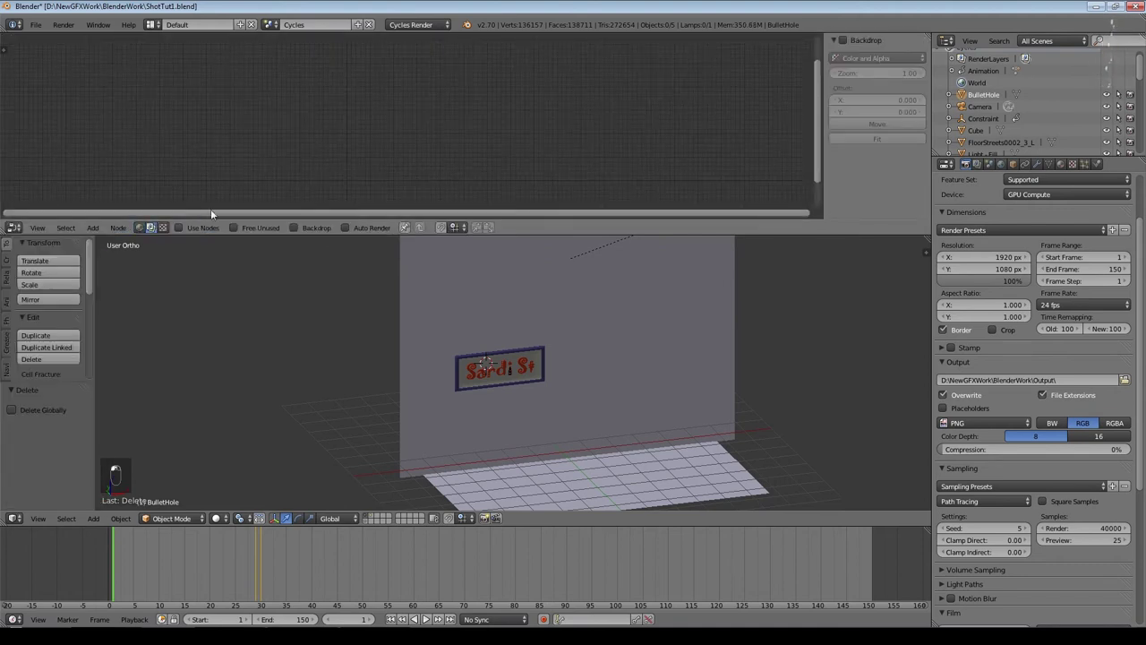
Step: Enable compositing nodes for the Cycles scene and render frames 1 and 59 through the camera
left_click(180, 227)
key("KP_0")
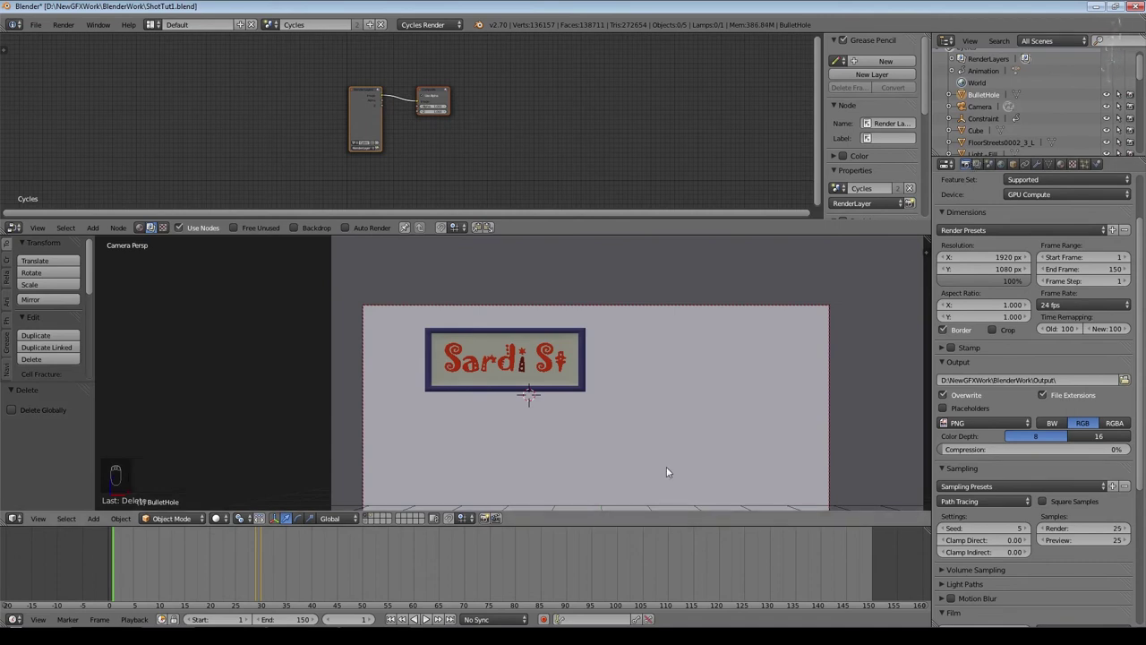
key("F12")
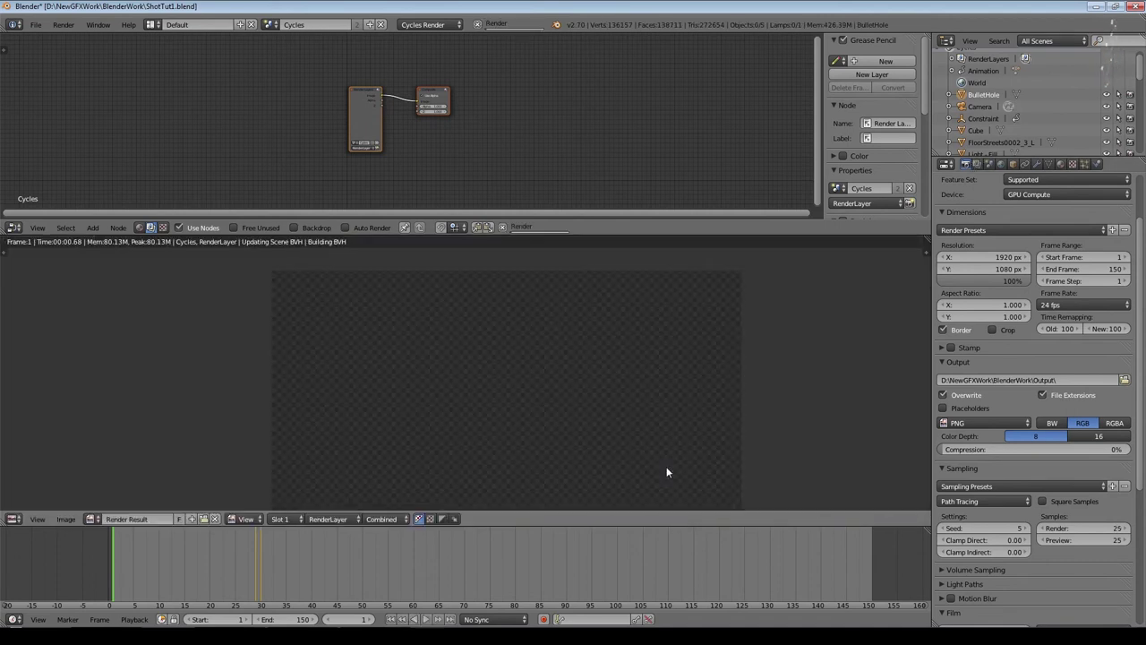
left_click_drag(263, 547, 409, 563)
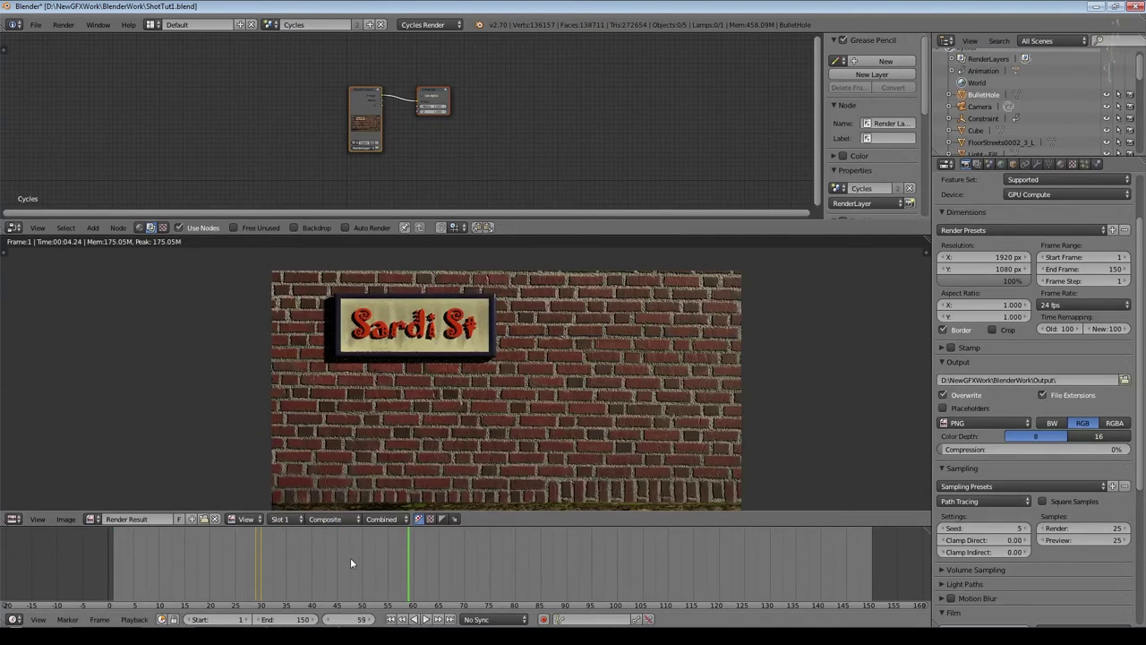
key("F12")
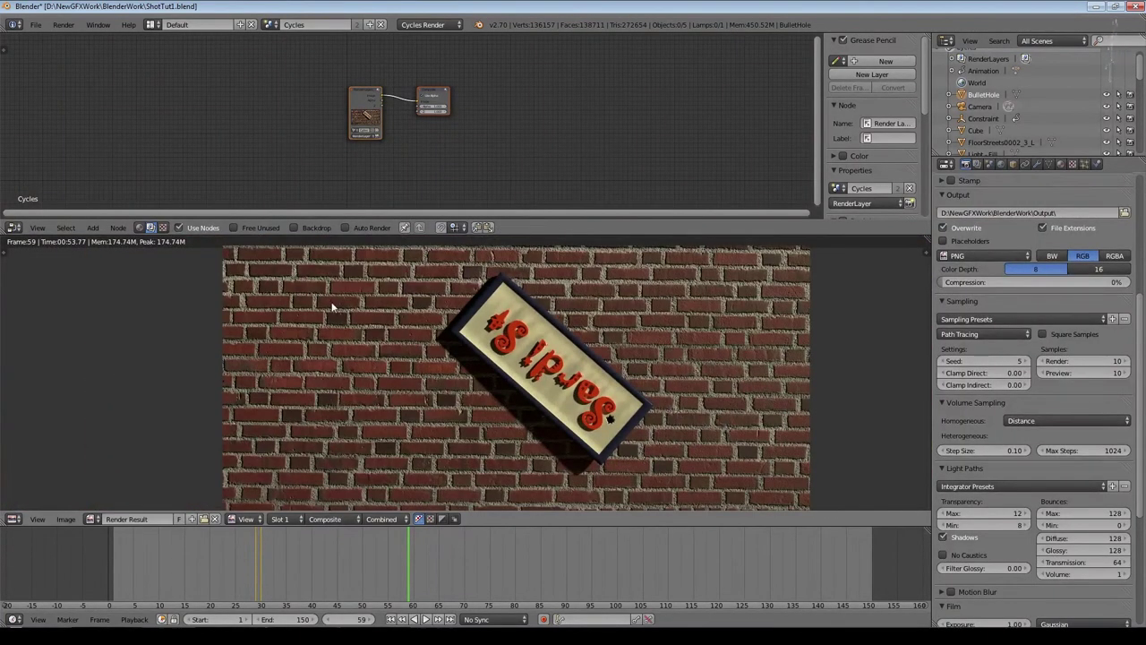
Step: Spread the Render Layers and Composite nodes far apart to make room for compositing nodes between them
scroll(512, 97, "up", 6)
middle_click_drag(580, 113, 695, 136)
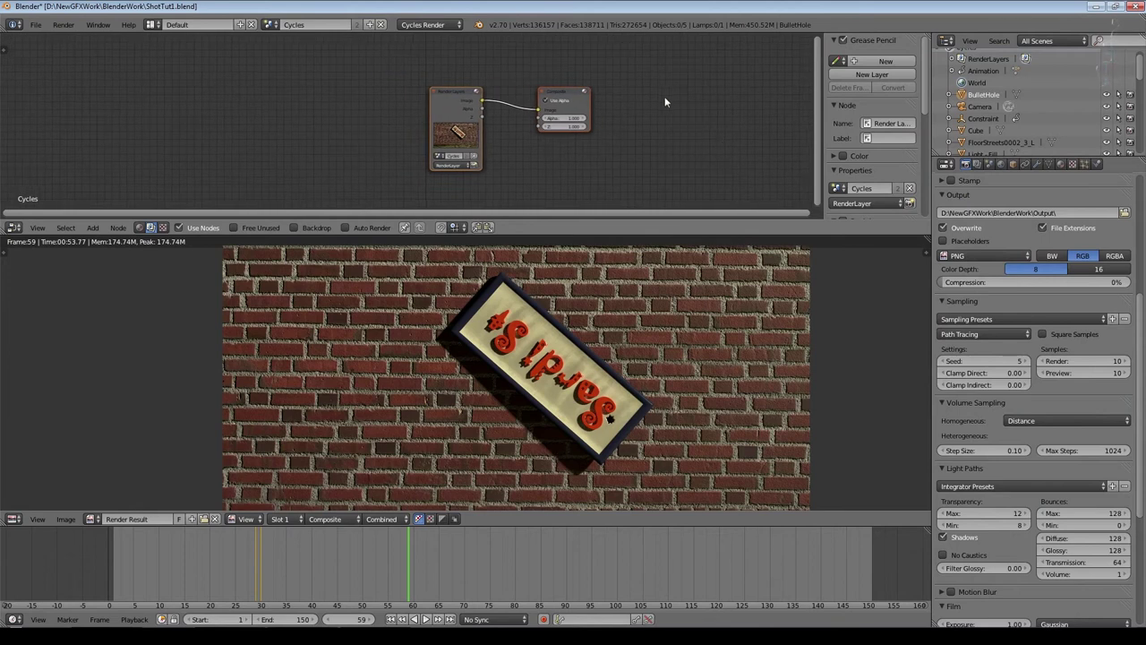
scroll(665, 95, "up", 1)
left_click_drag(442, 88, 236, 62)
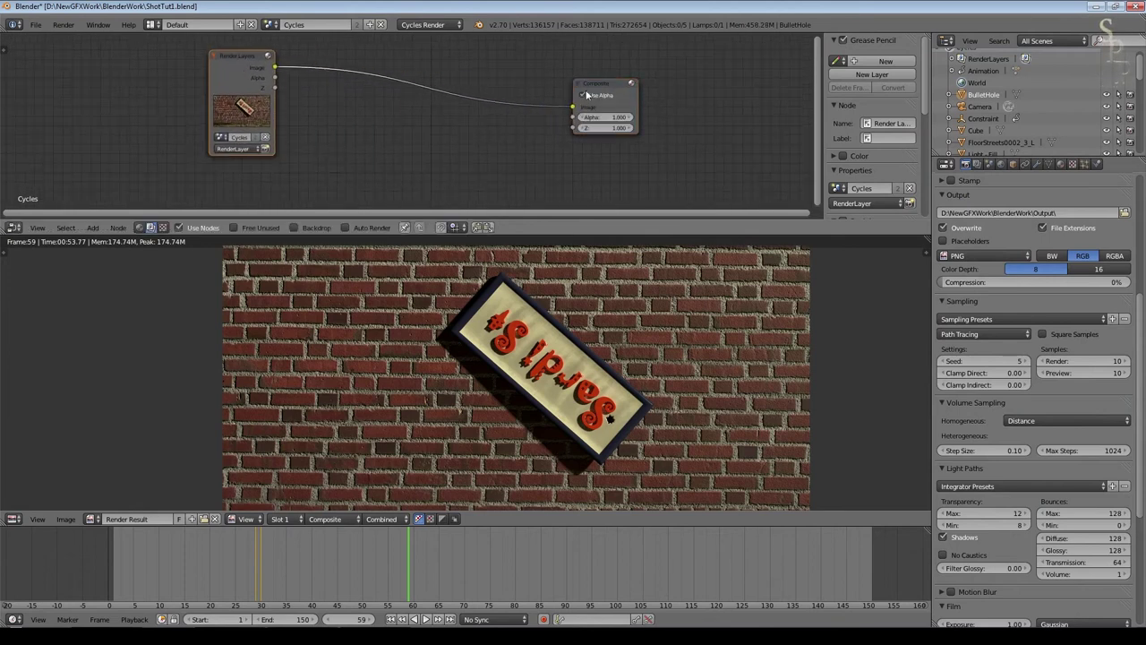
left_click_drag(586, 94, 668, 79)
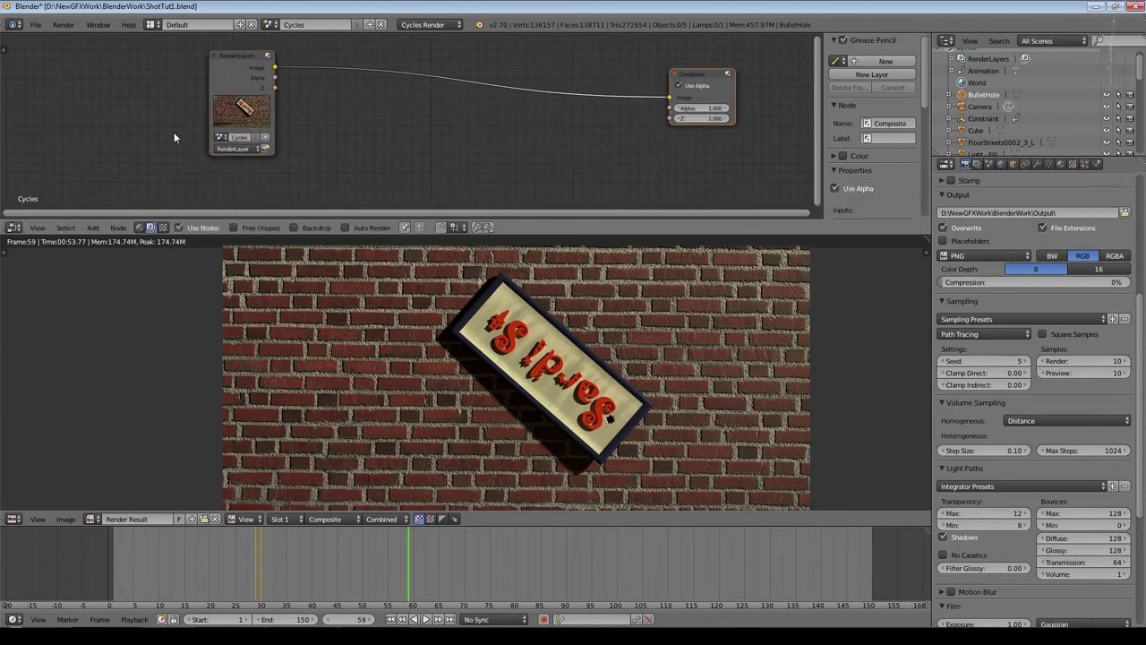
Step: Duplicate the Render Layers node, place the copy below the original and set its scene to Volumetrics
scroll(173, 137, "down", 2)
left_click(277, 81)
key("g")
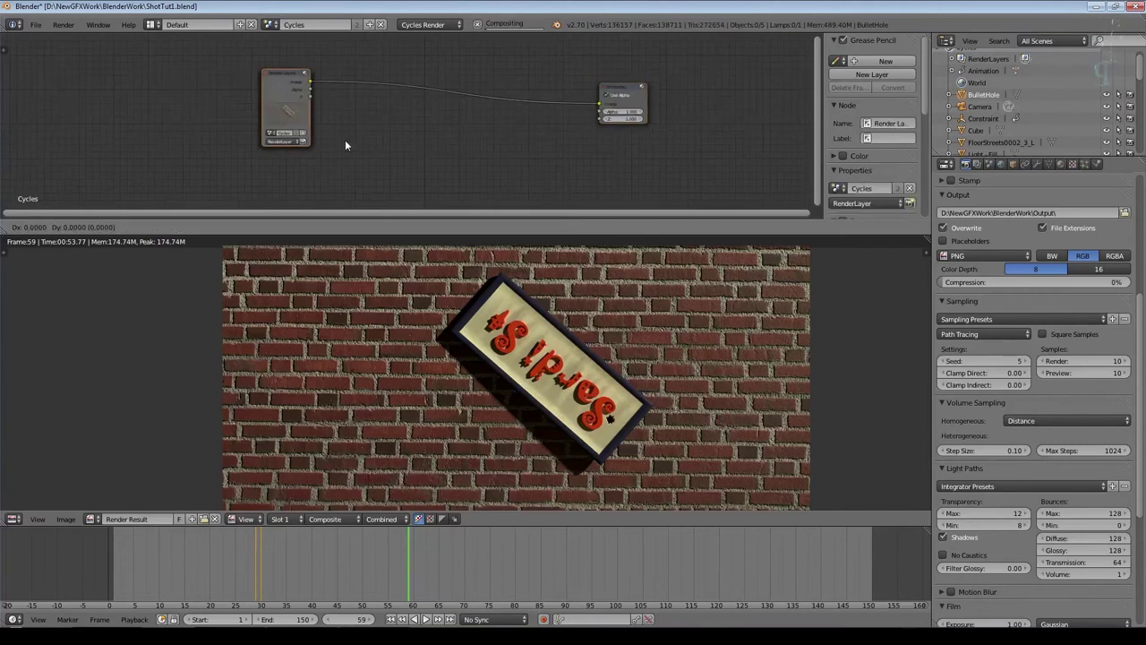
left_click(277, 162)
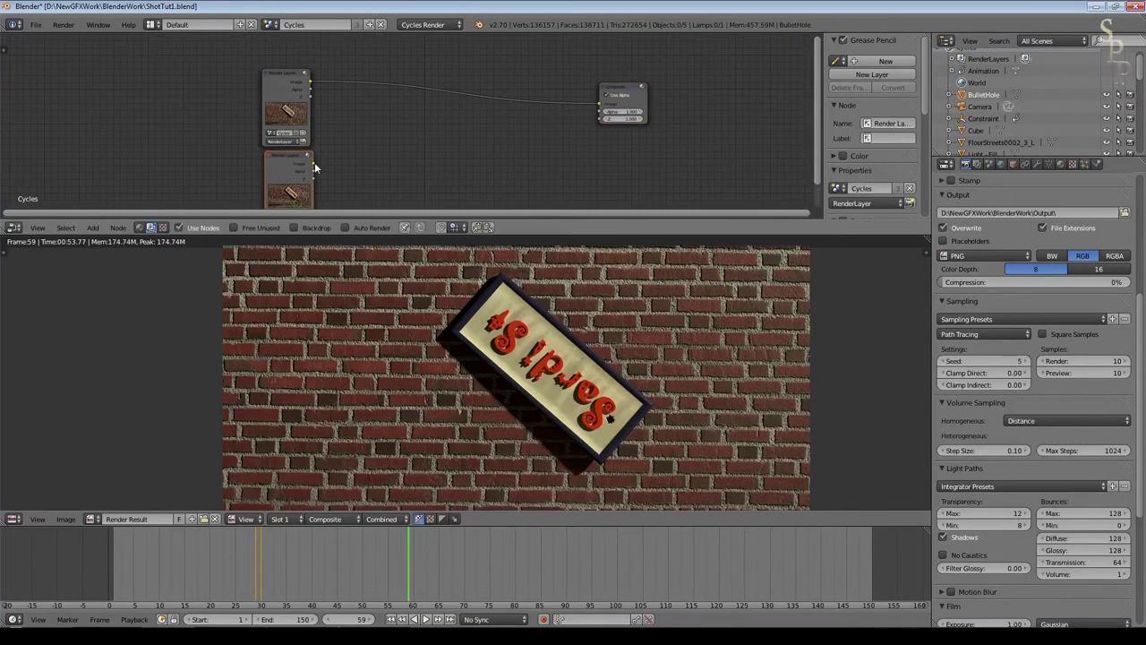
middle_click_drag(433, 111, 524, 43)
scroll(493, 106, "up", 2)
middle_click_drag(481, 140, 528, 99)
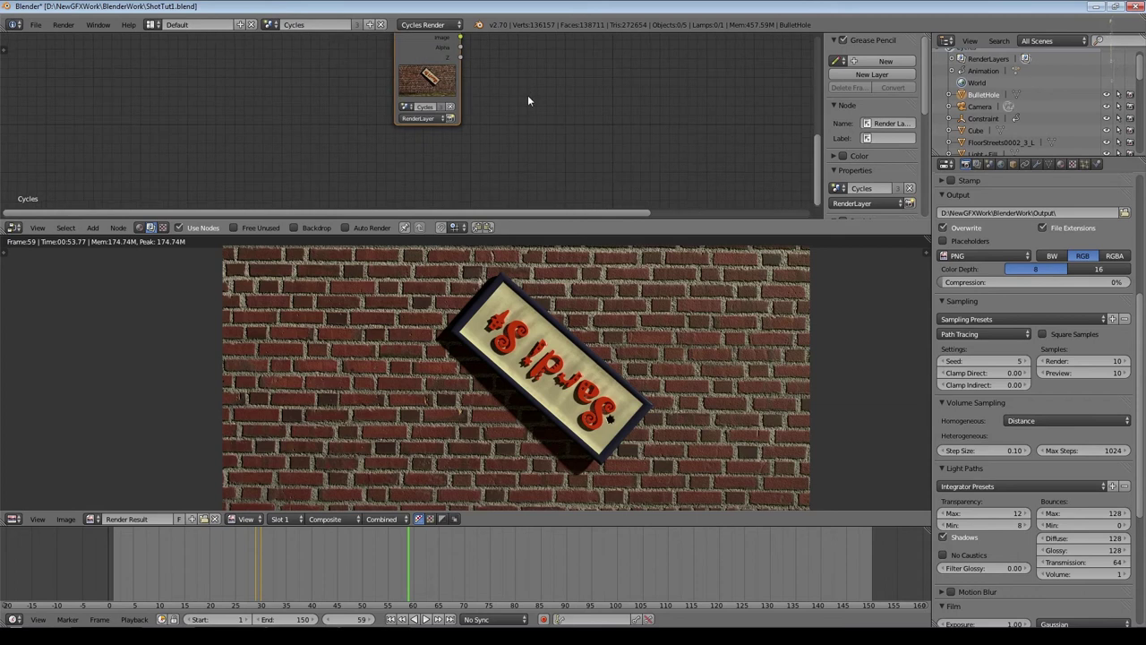
scroll(412, 116, "up", 3)
left_click(442, 93)
left_click(439, 141)
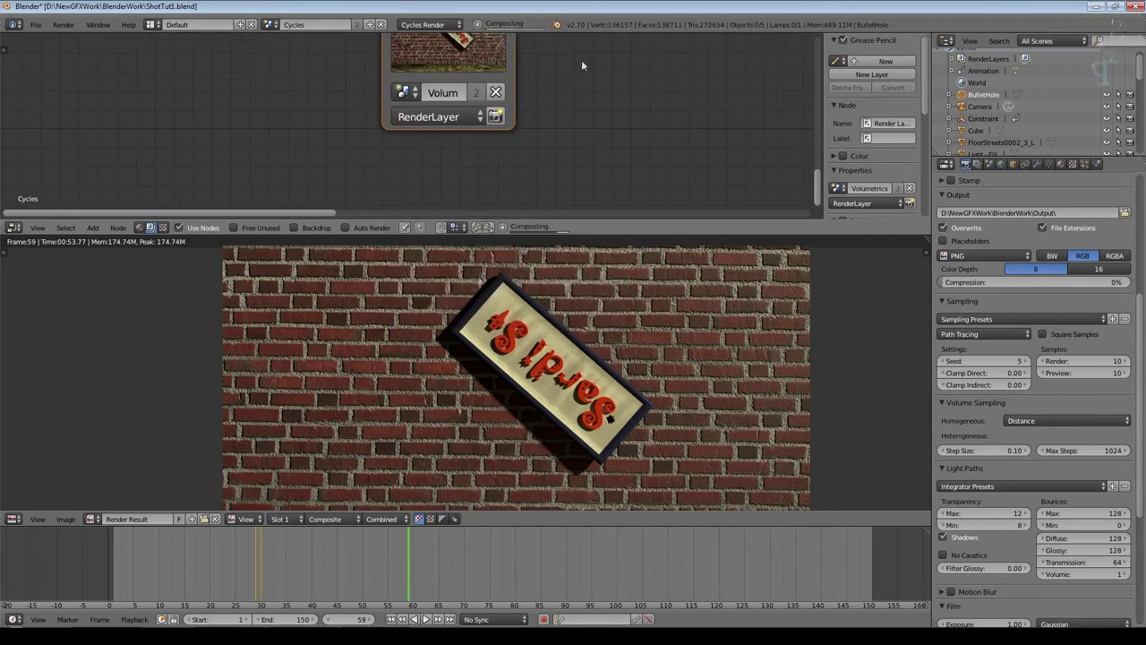
Step: Add an Alpha Over node combining the Cycles image with the Volumetrics image on top, and connect its output to Composite
scroll(602, 70, "down", 5)
middle_click_drag(598, 74, 443, 192)
left_click(92, 228)
mouse_move(107, 201)
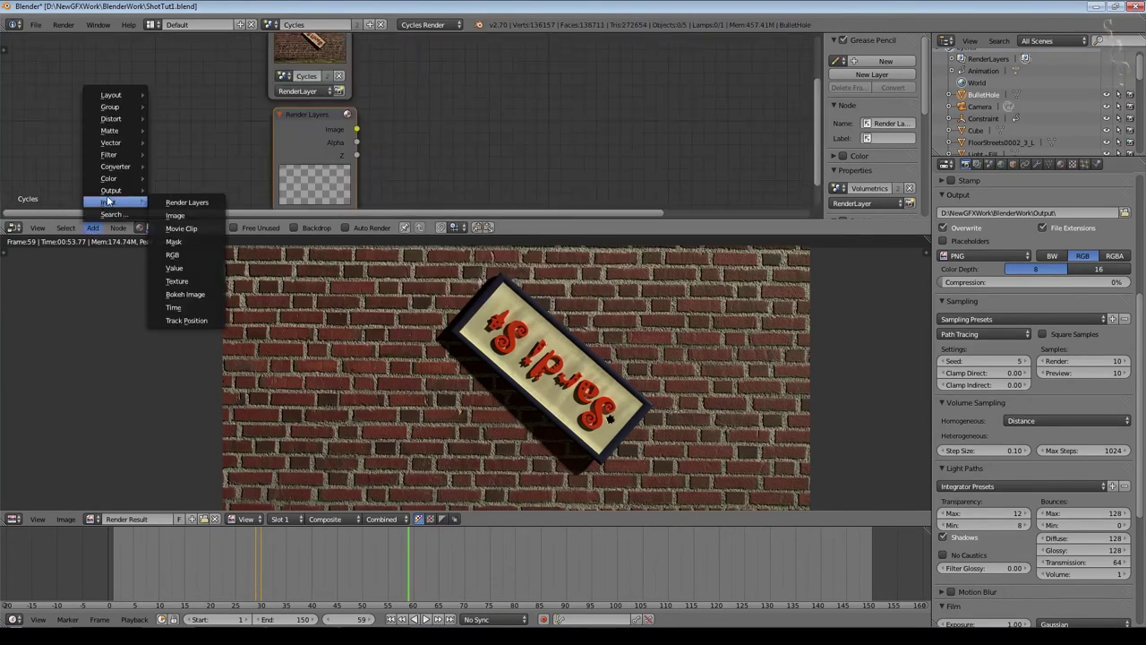
mouse_move(110, 180)
left_click(183, 190)
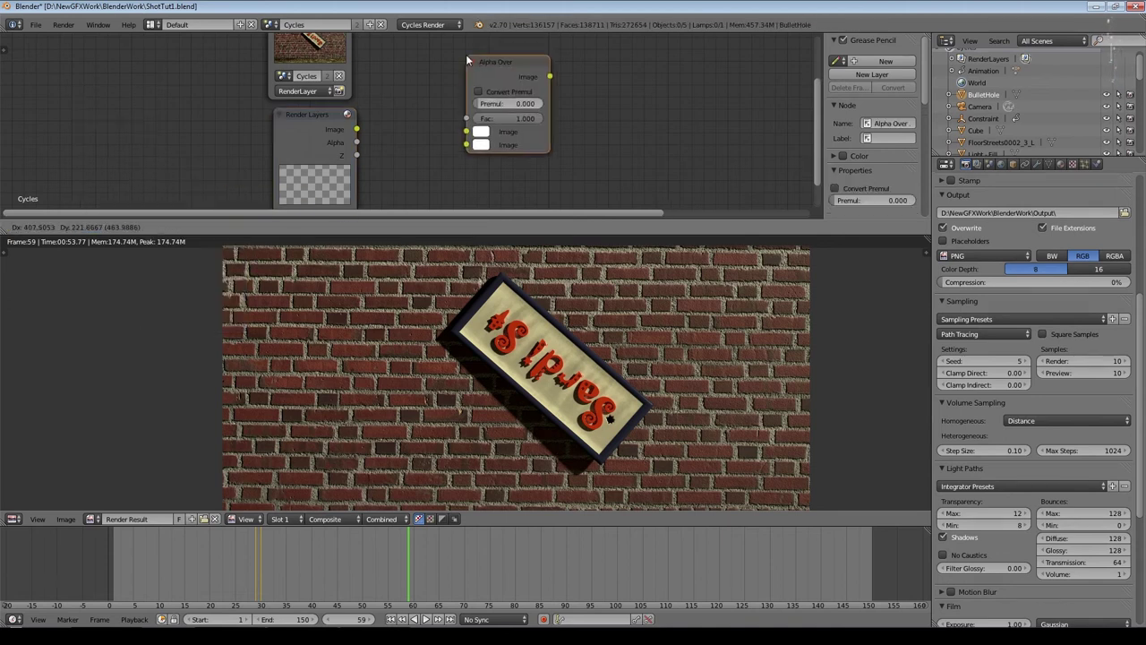
left_click(466, 57)
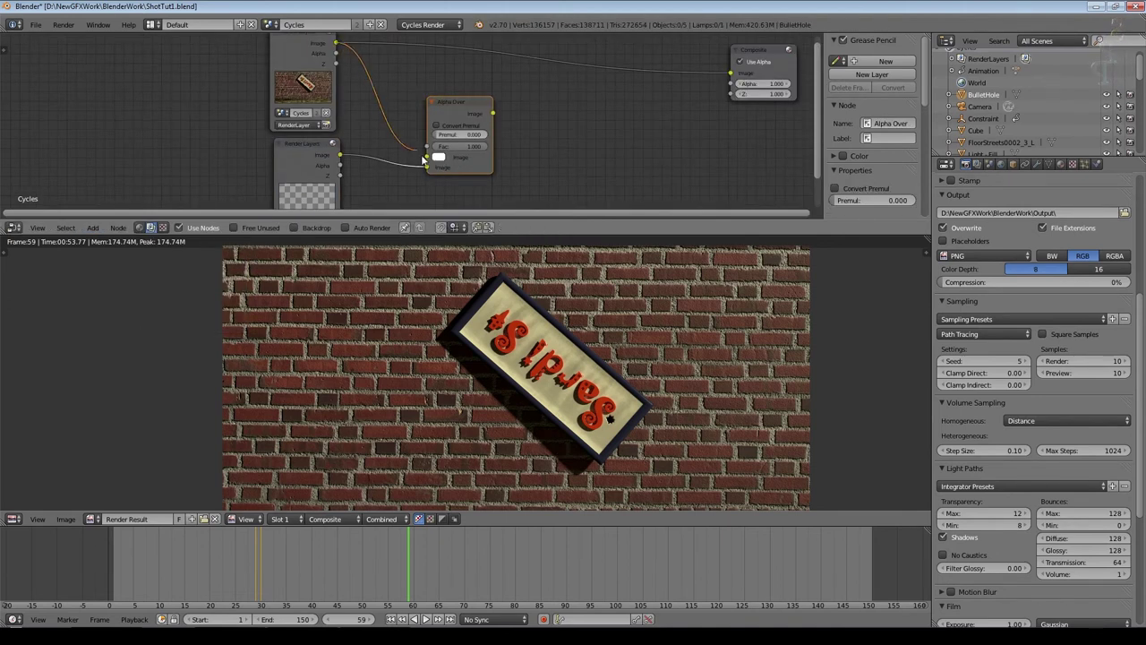
left_click_drag(424, 159, 426, 157)
left_click_drag(492, 113, 733, 74)
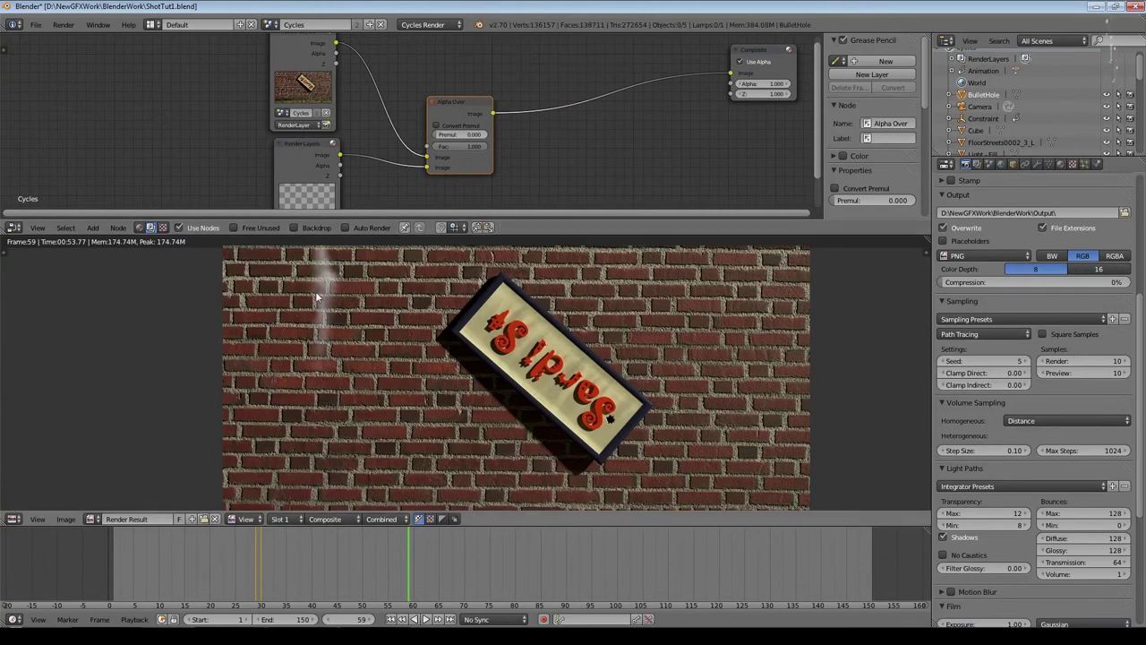
Step: Insert a Mix node between the Volumetrics render layer and the Alpha Over node, with its blend mode set to Color
scroll(345, 179, "down", 3)
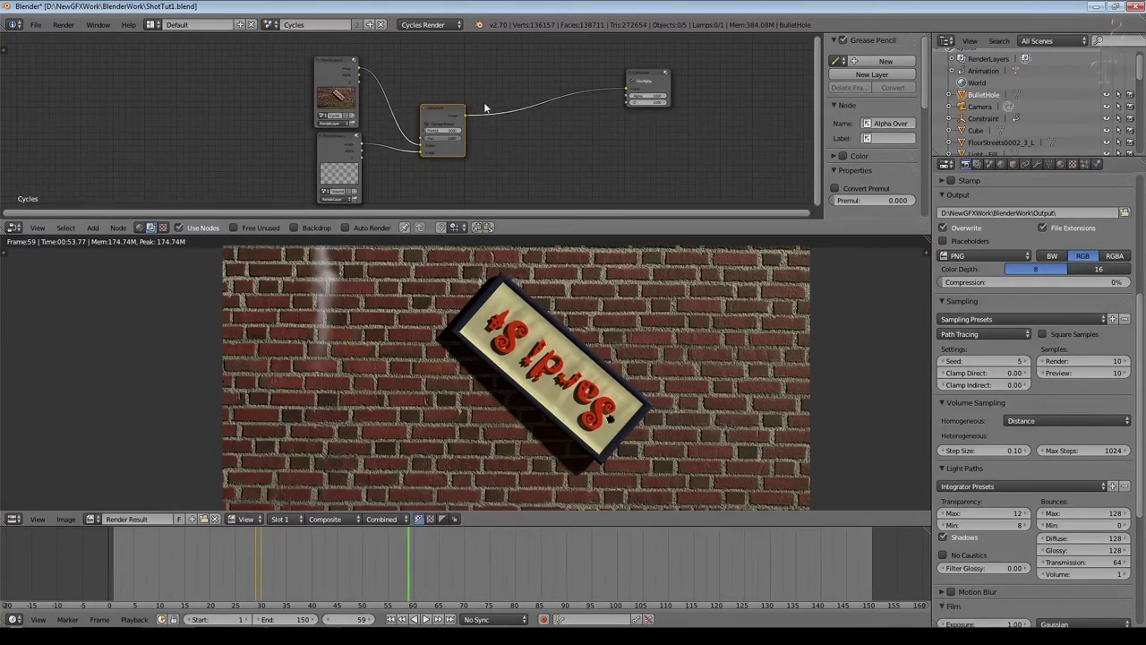
scroll(484, 108, "up", 2)
middle_click_drag(435, 111, 536, 70)
left_click(92, 227)
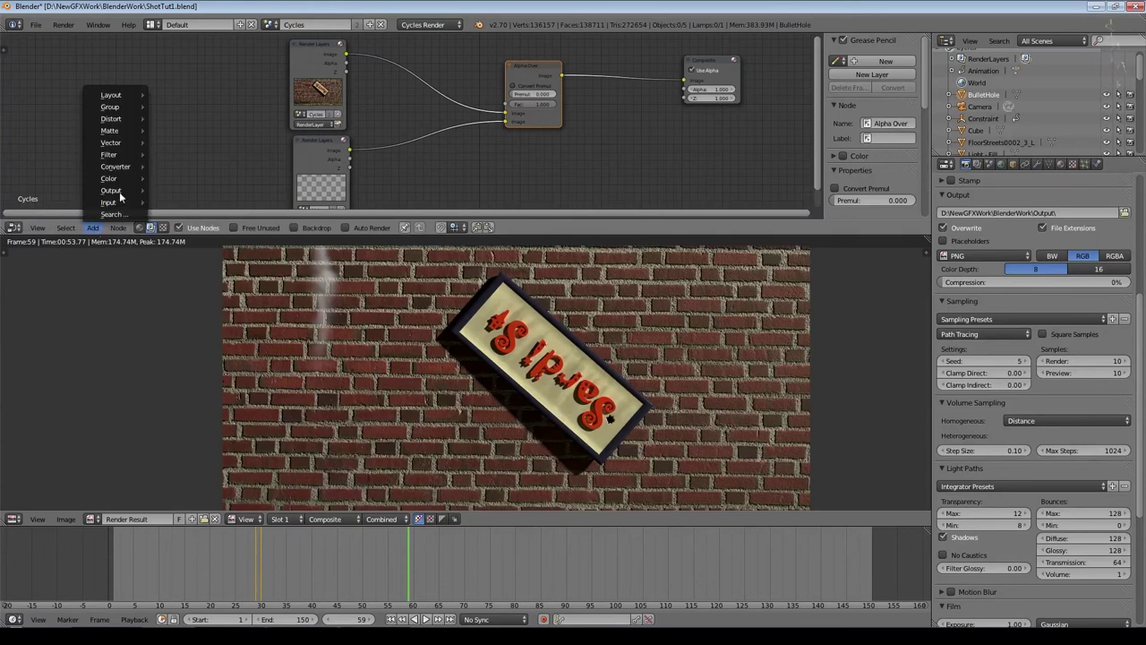
mouse_move(120, 180)
left_click(169, 173)
left_click(385, 124)
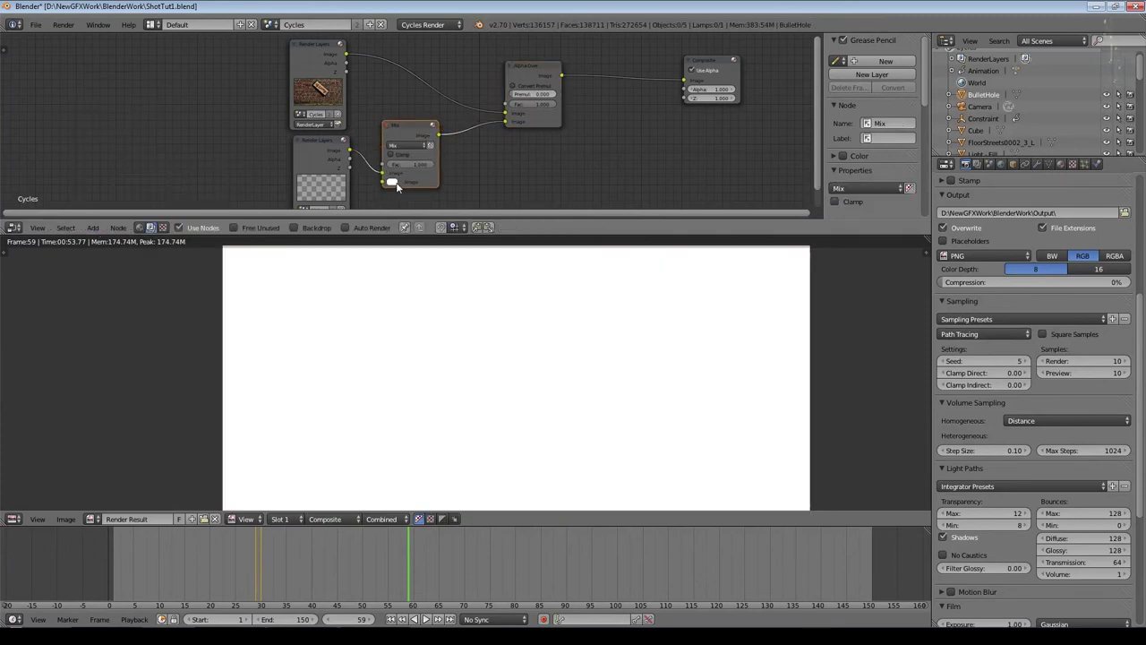
left_click(407, 144)
left_click(405, 292)
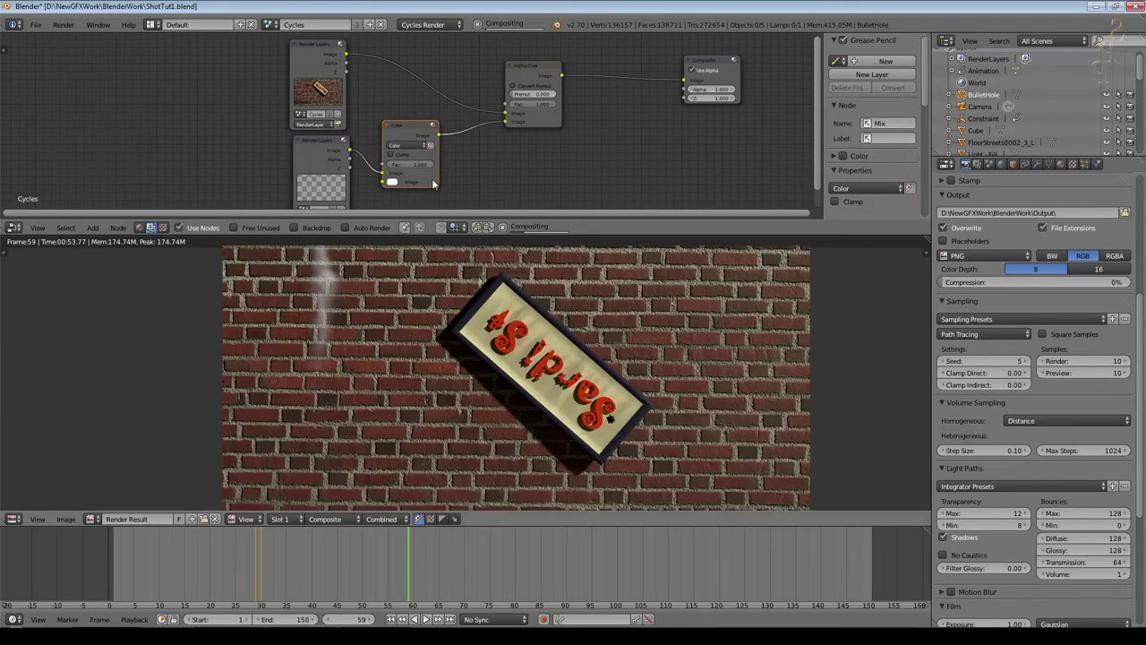
Step: Tint the smoke by changing the Color mix node's second image colour to a slightly darkened warm yellow
scroll(434, 183, "up", 2)
left_click(386, 204)
left_click(416, 107)
left_click_drag(416, 106, 408, 106)
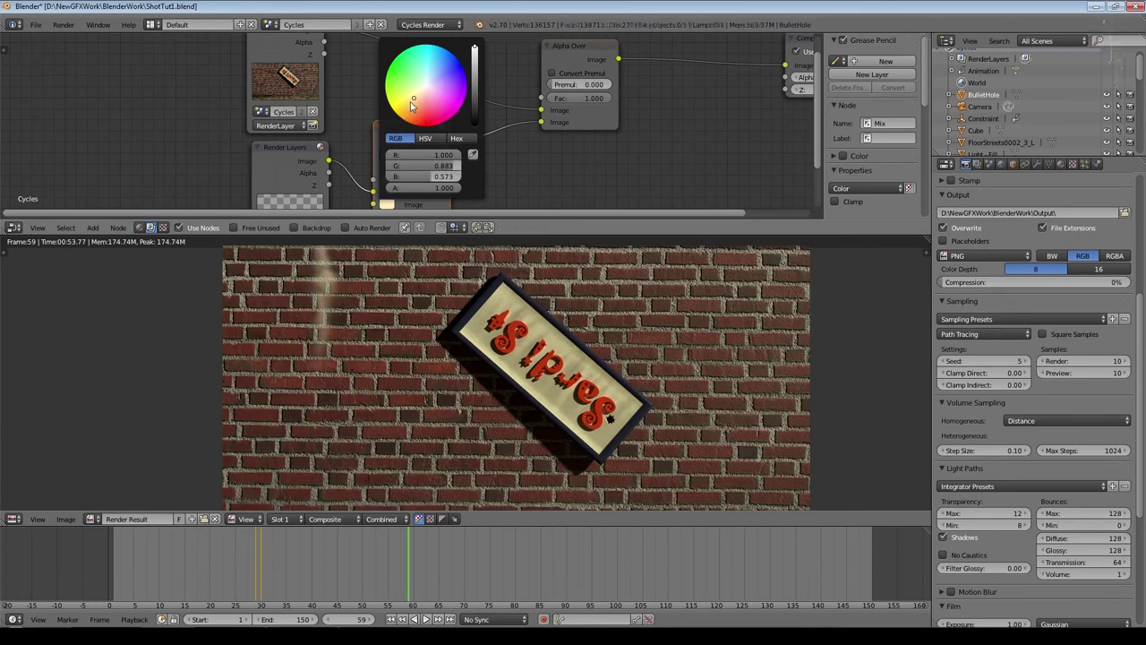
scroll(431, 186, "down", 2)
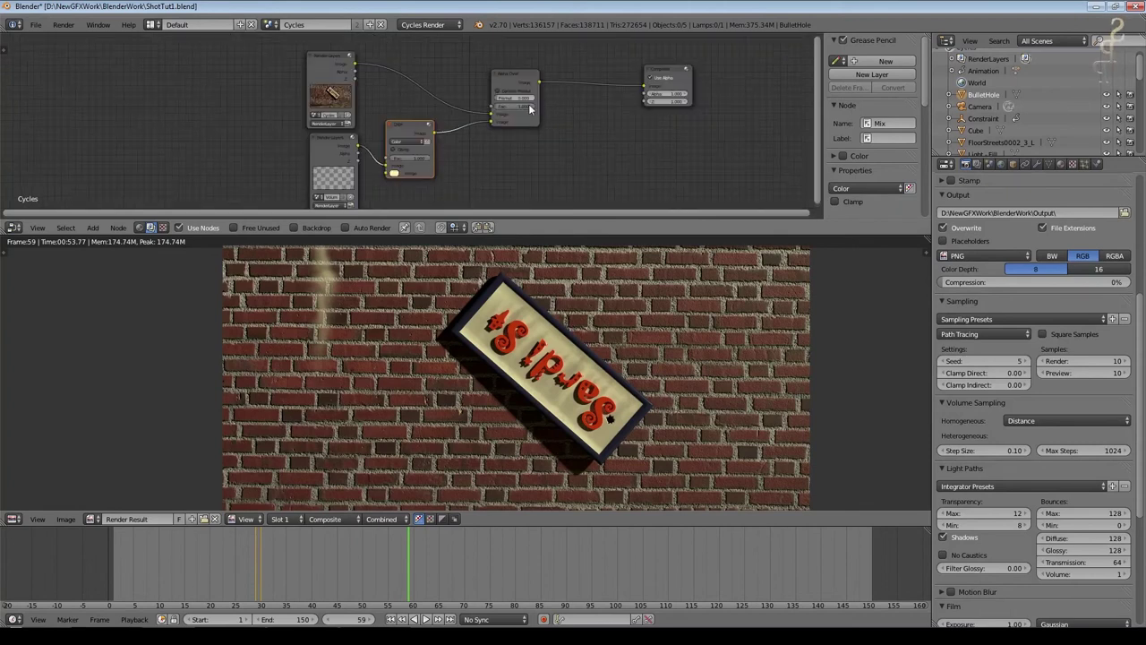
mouse_move(511, 108)
left_mouse_down()
mouse_move(499, 110)
mouse_move(512, 110)
left_mouse_up()
scroll(448, 134, "up", 1)
left_click(394, 176)
left_click_drag(454, 88, 455, 78)
left_click(413, 110)
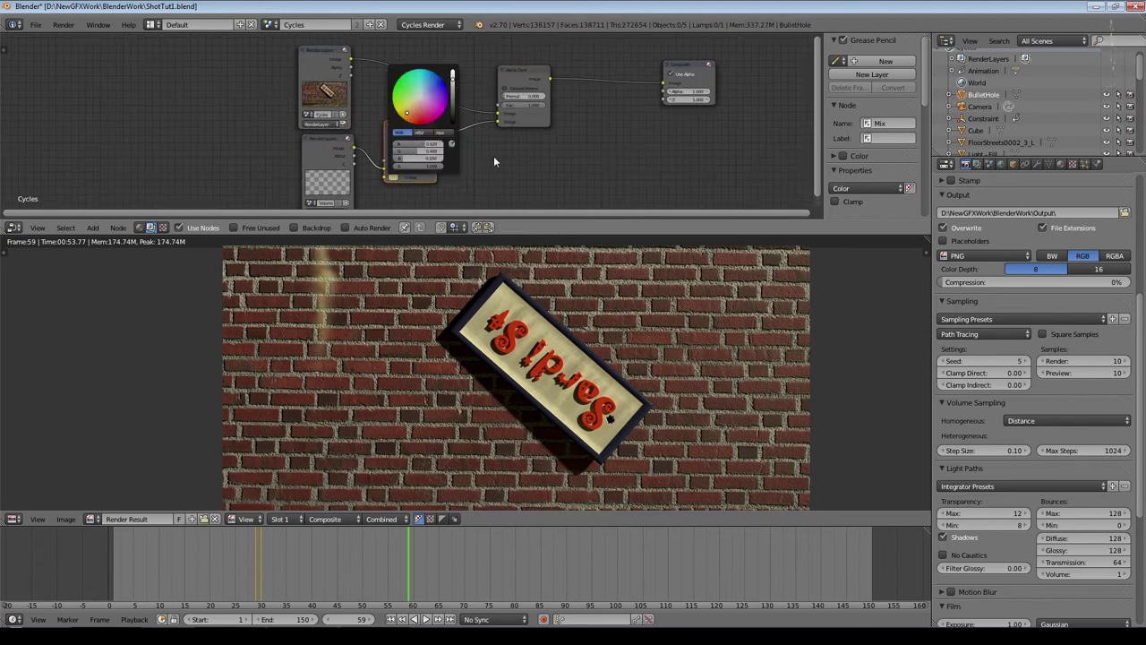
Step: Move the Alpha Over node aside and insert a Gamma node between the Color mix node and Alpha Over
left_click(541, 69)
left_click_drag(541, 68, 573, 51)
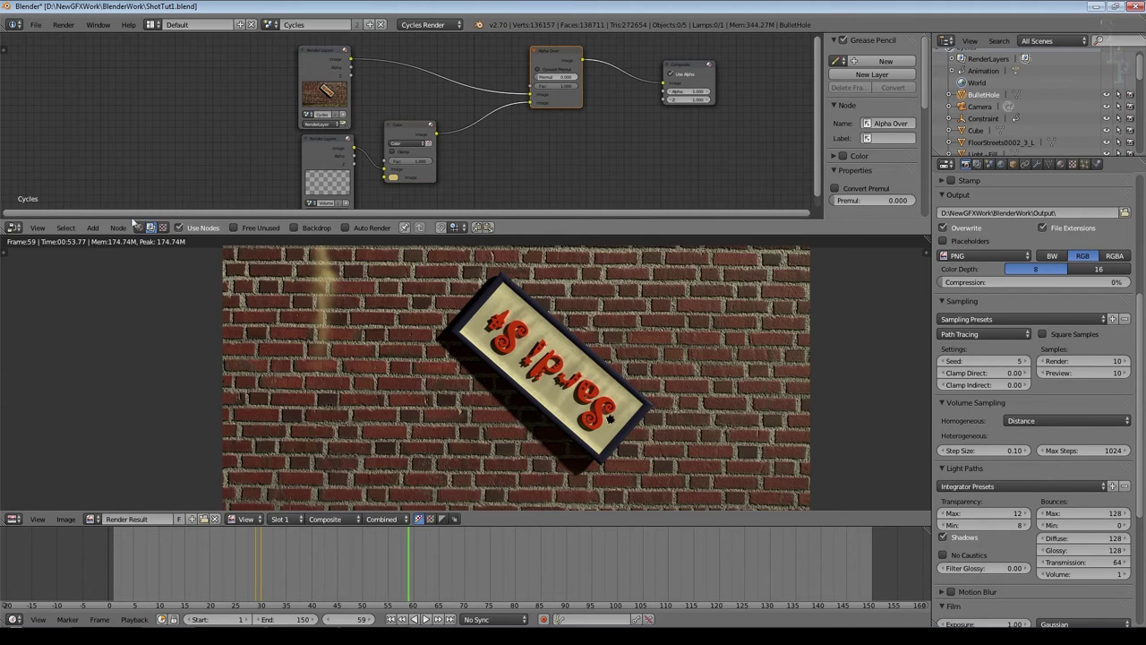
left_click(94, 227)
mouse_move(115, 179)
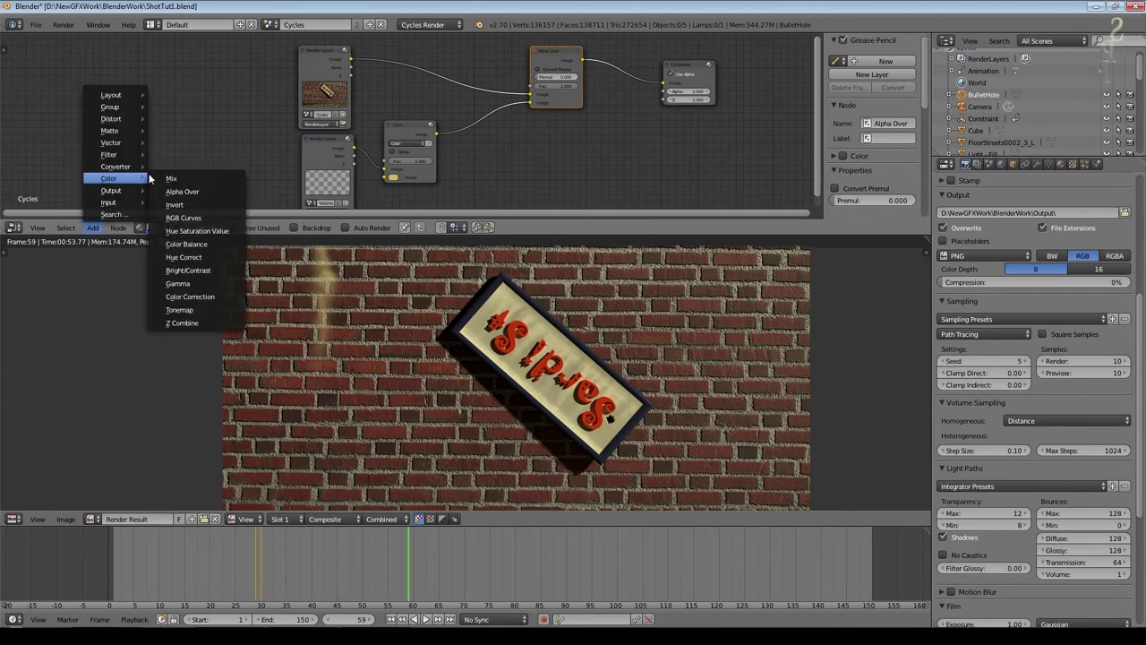
left_click(192, 283)
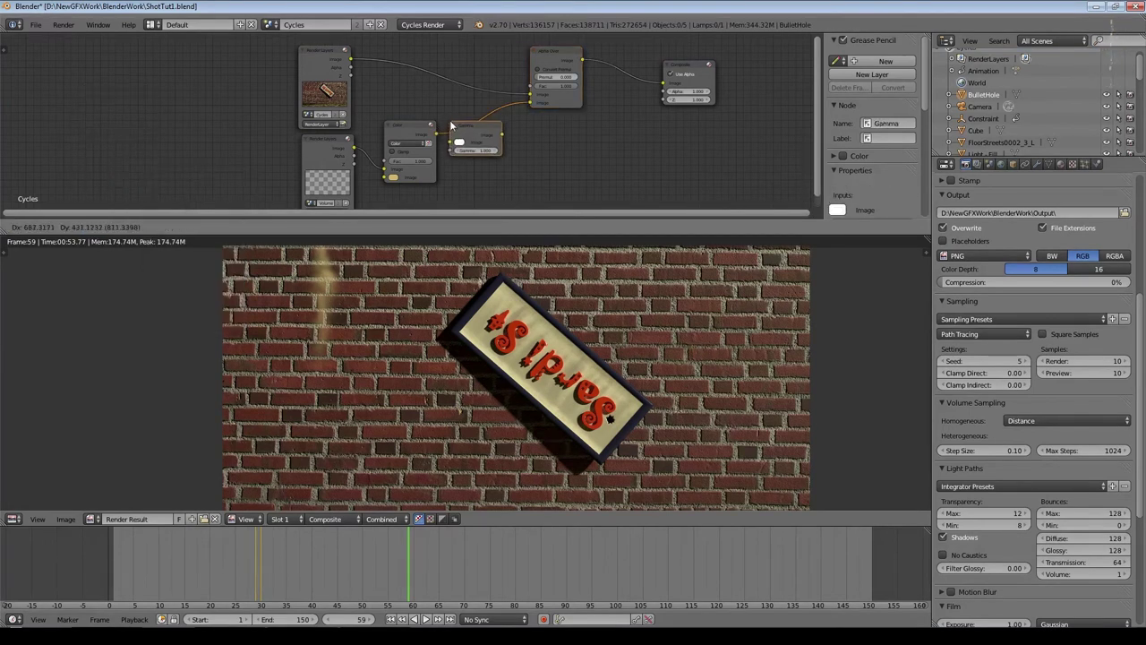
left_click(506, 148)
Step: Set the Gamma node's value to 1.2 and lighten the Color mix node's tint to a pale yellow
scroll(523, 152, "up", 1)
left_click(515, 147)
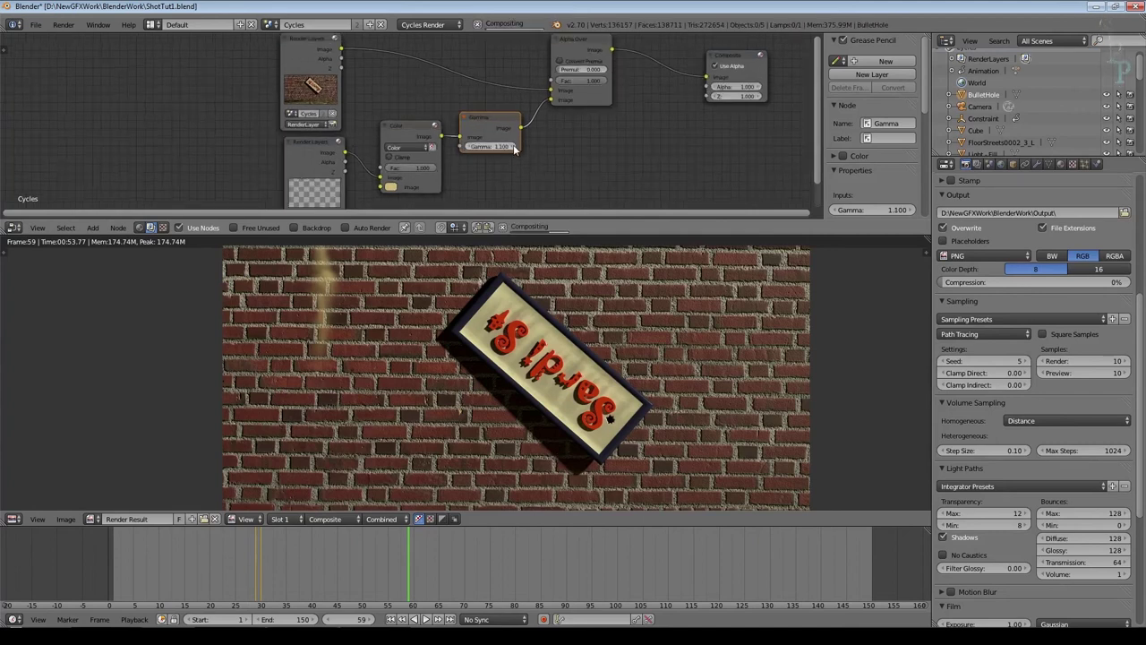
left_click(514, 147)
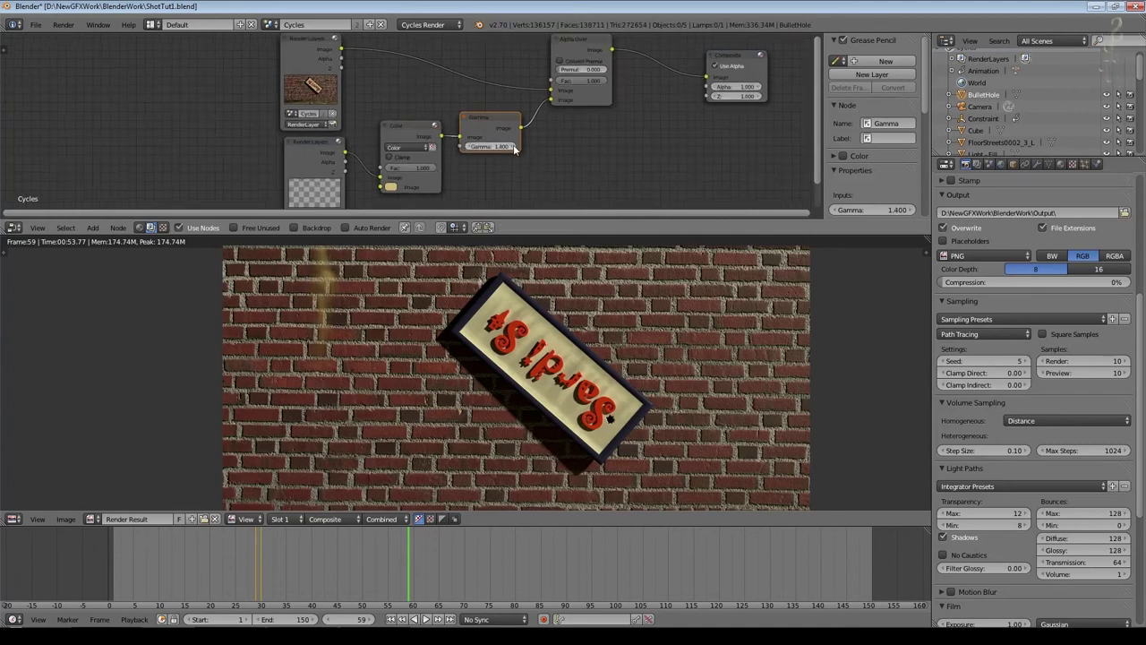
left_click(471, 148)
left_click(471, 147)
left_click(390, 186)
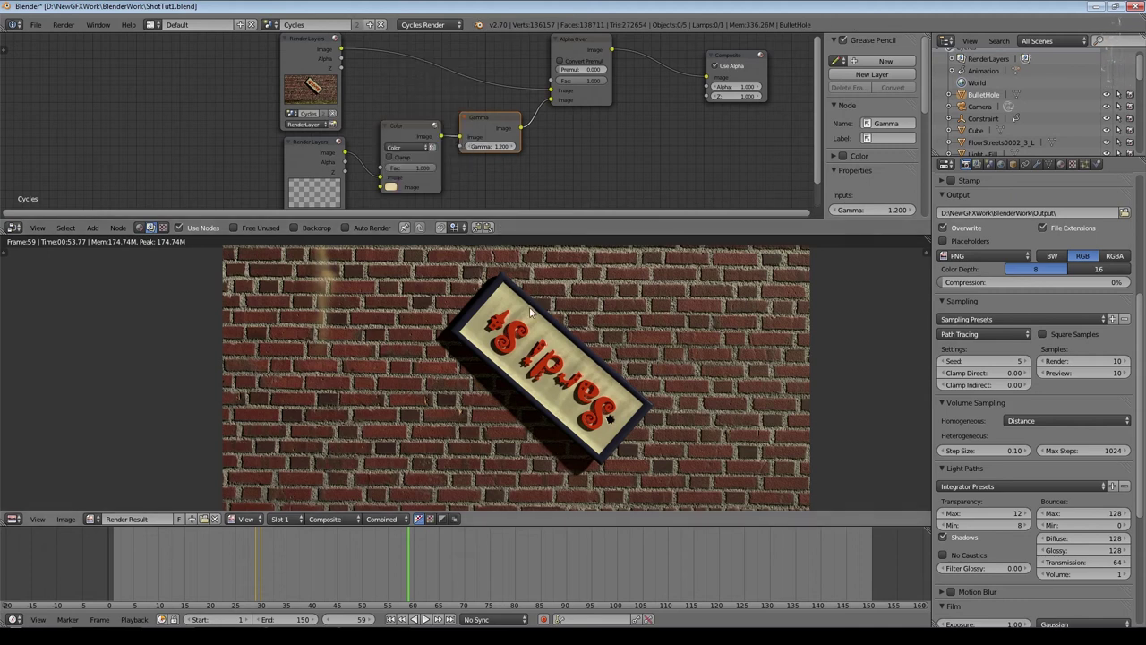
Step: Save the project over ShotTut1.blend
scroll(391, 343, "down", 4)
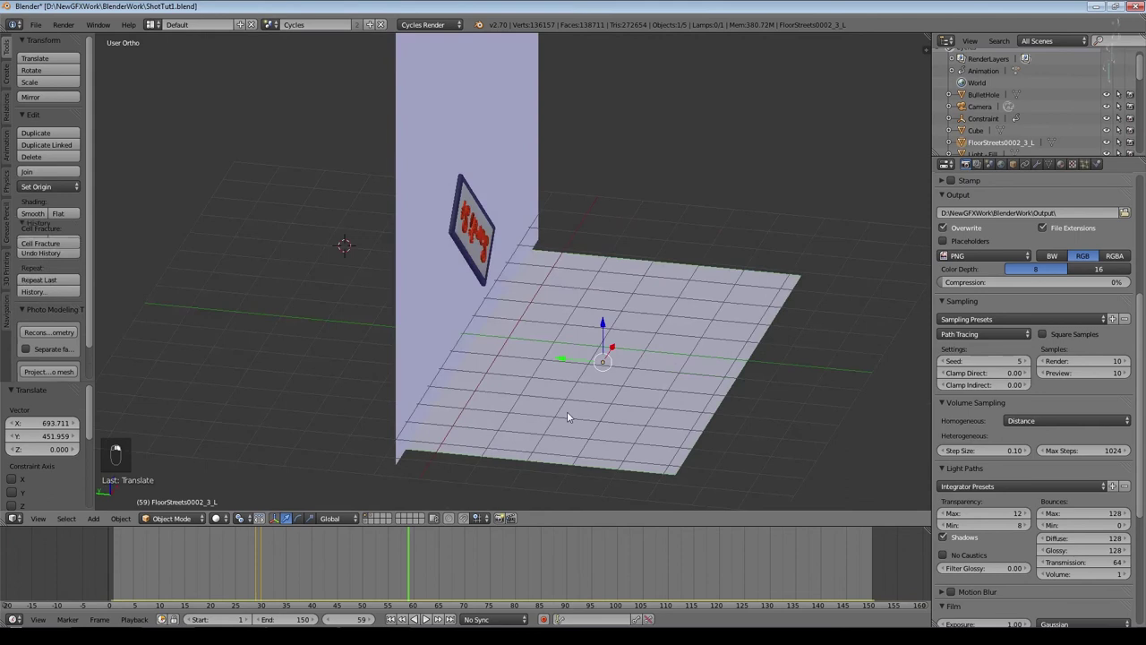
key("ctrl+s")
left_click(610, 348)
Step: Subdivide the FloorStreets0002_3_L floor plane with 4 cuts, working in Edit Mode from the top view
key("KP_7")
key("Tab")
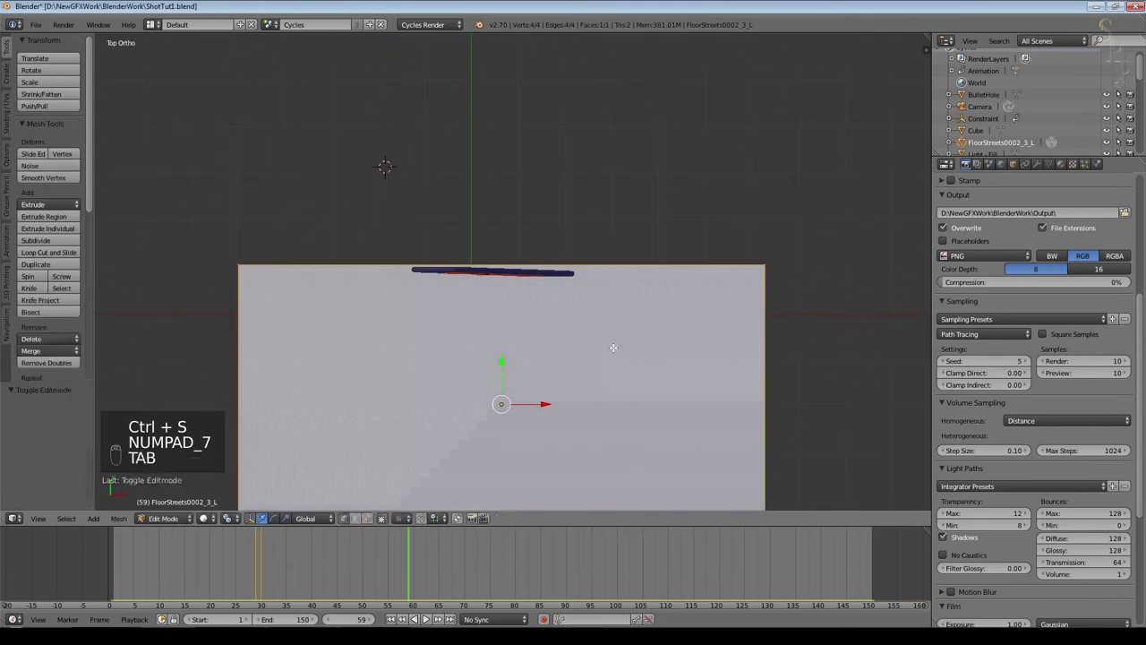
scroll(614, 351, "down", 3)
key("Tab")
key("Tab")
key("w")
left_click(376, 329)
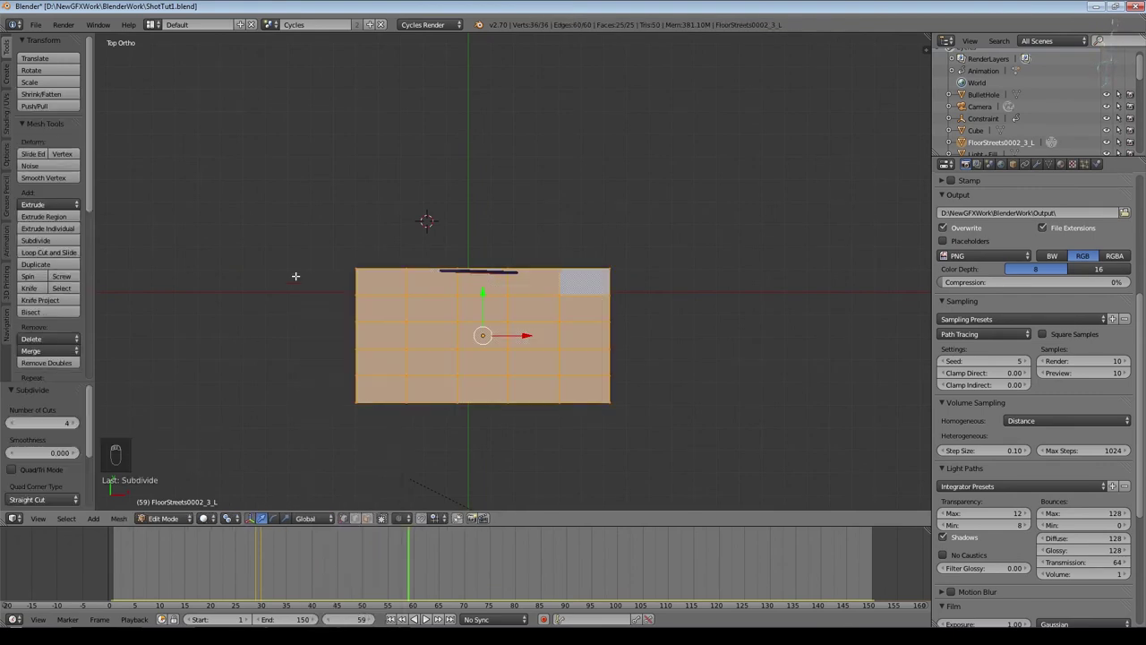
Step: Add two loop cuts across the floor plane close to its wall-side edge, each midway along the remaining strip
key("ctrl+r")
left_click(356, 279)
left_click(357, 279)
key("ctrl+r")
left_click(357, 273)
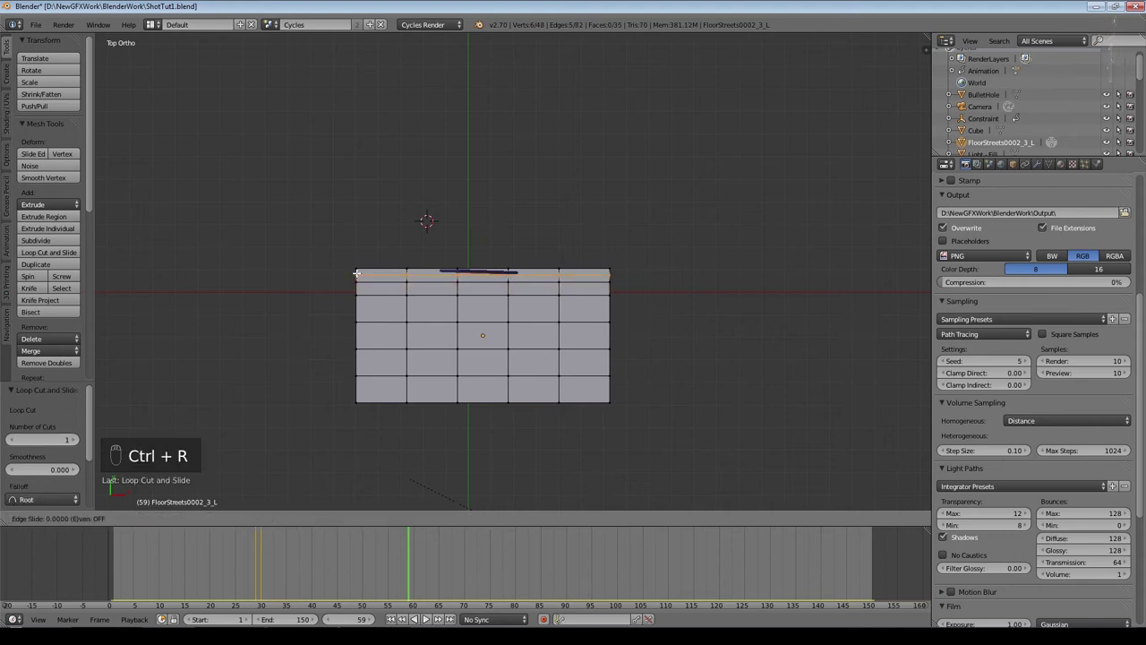
left_click(356, 274)
Step: Add a vertex group for the floor plane's strip of faces along the wall, then leave Edit Mode and save the project
middle_click_drag(334, 340, 467, 228)
left_click(1049, 164)
scroll(1125, 212, "up", 1)
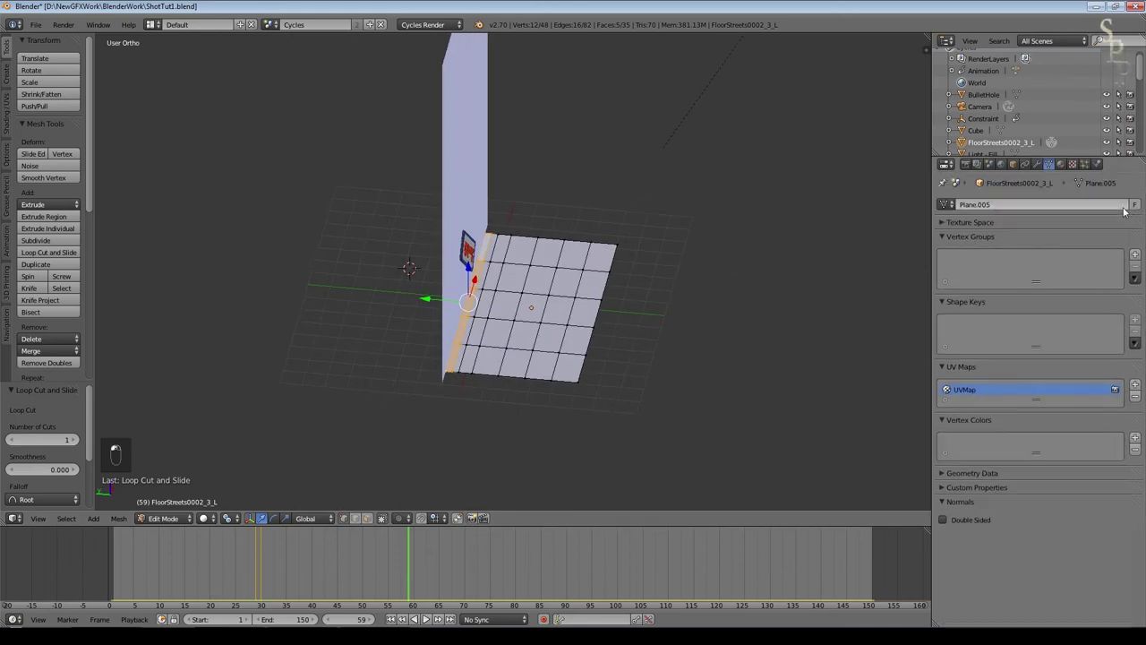
left_click(1134, 256)
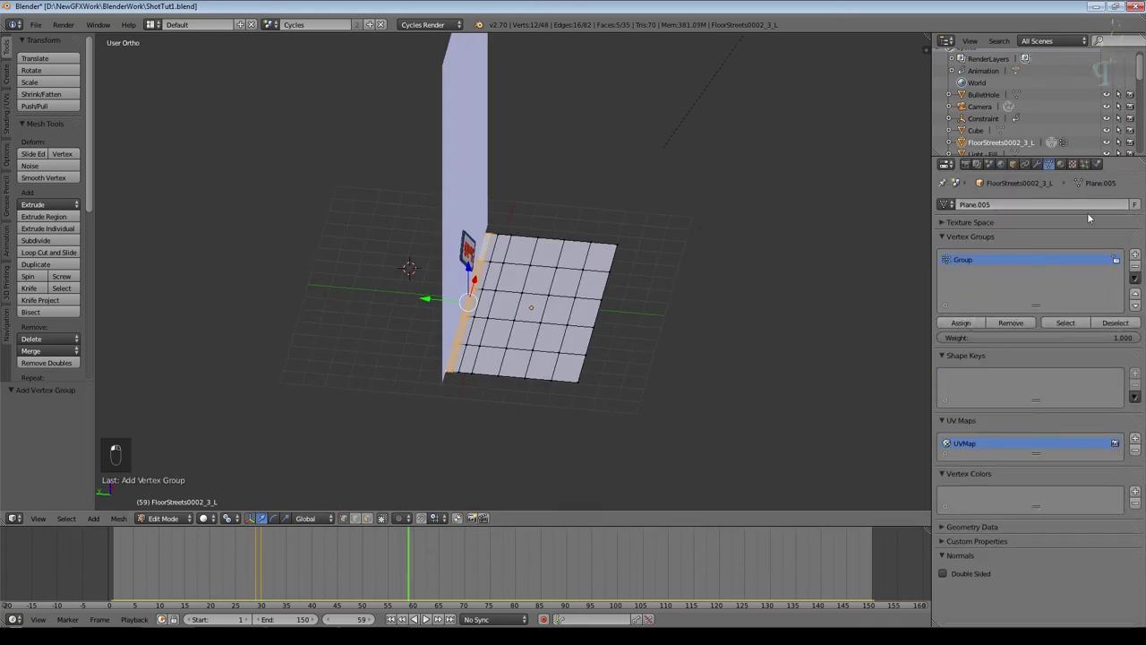
key("Tab")
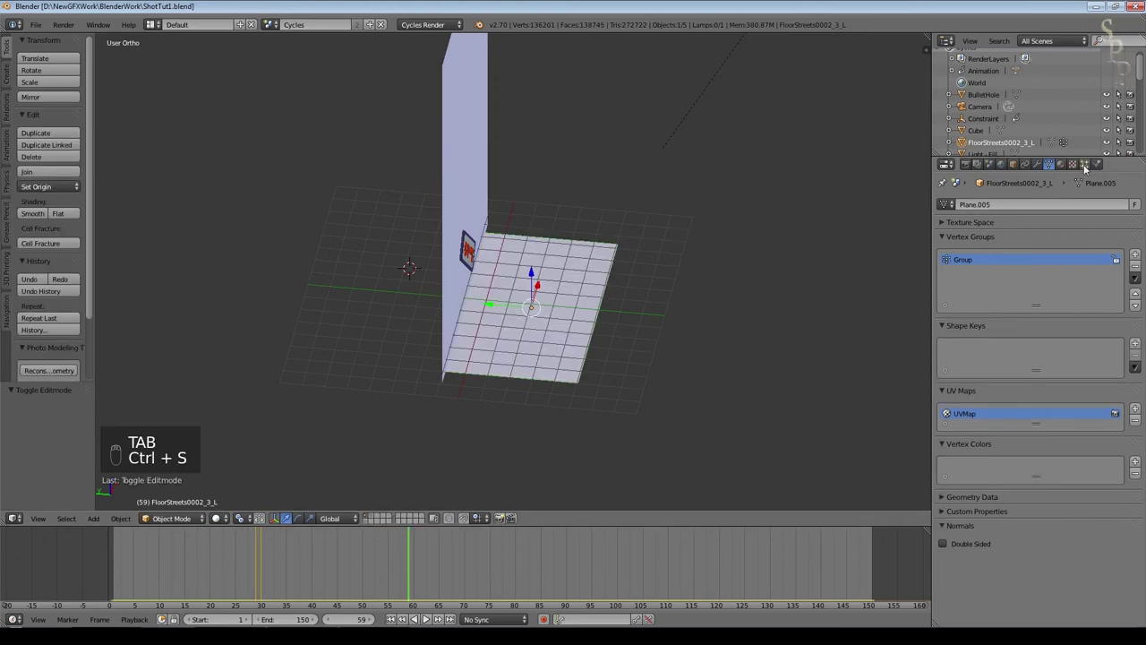
Step: Add a second material slot to the floor plane with a new material named Grass
left_click(1085, 164)
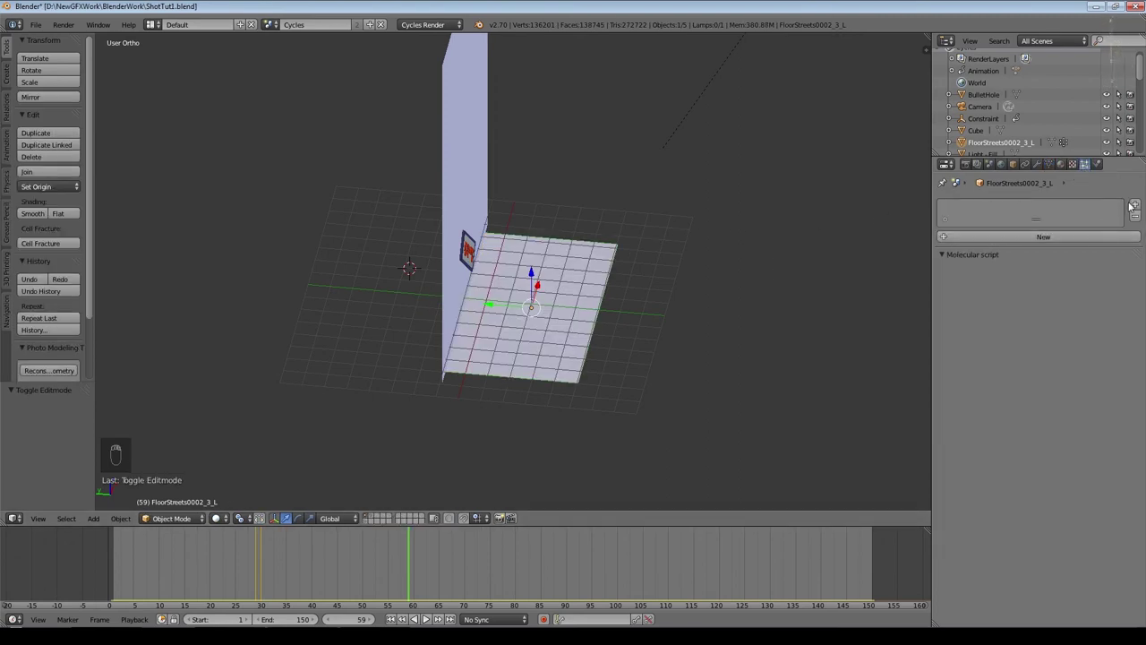
left_click(1062, 166)
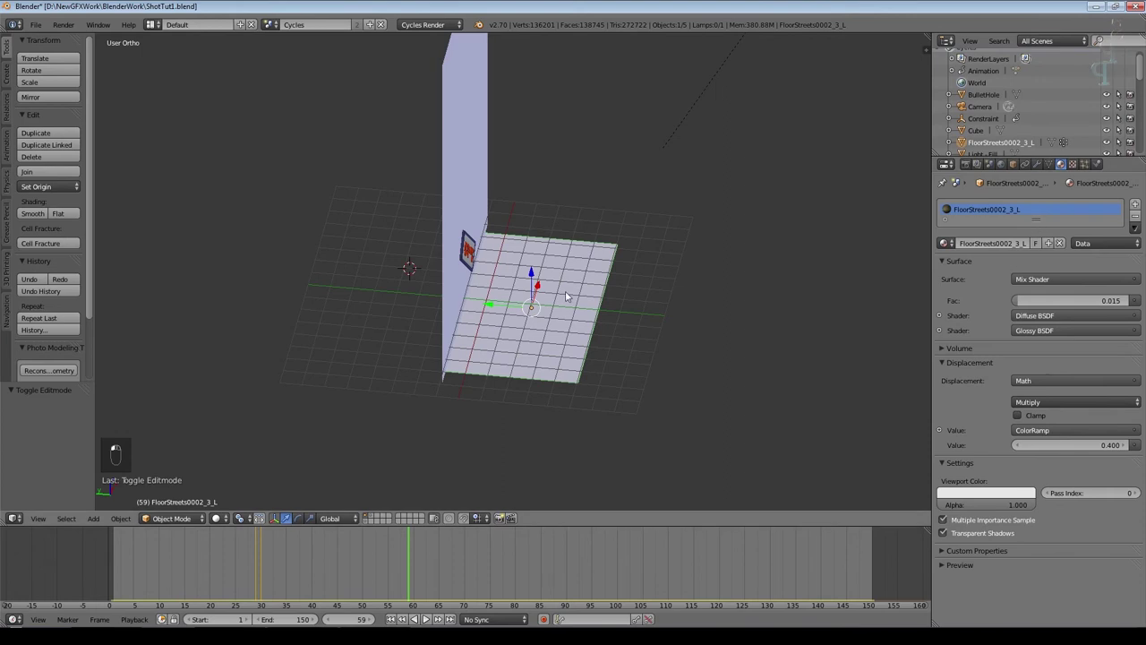
left_click(1134, 208)
left_click(980, 244)
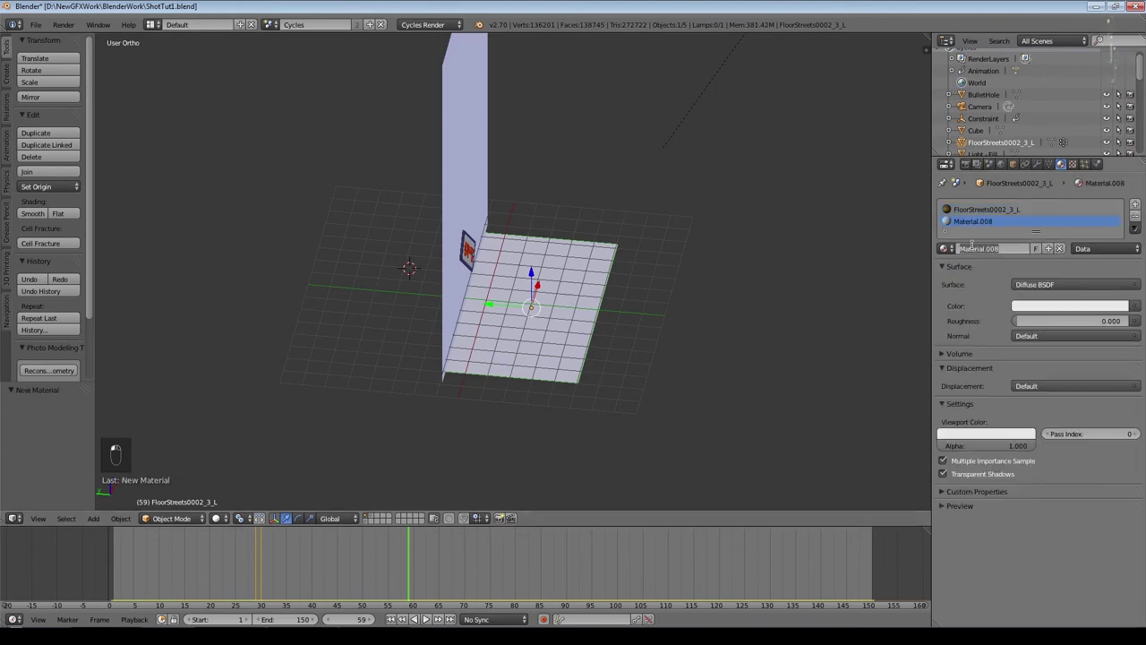
type("Grass")
key("Return")
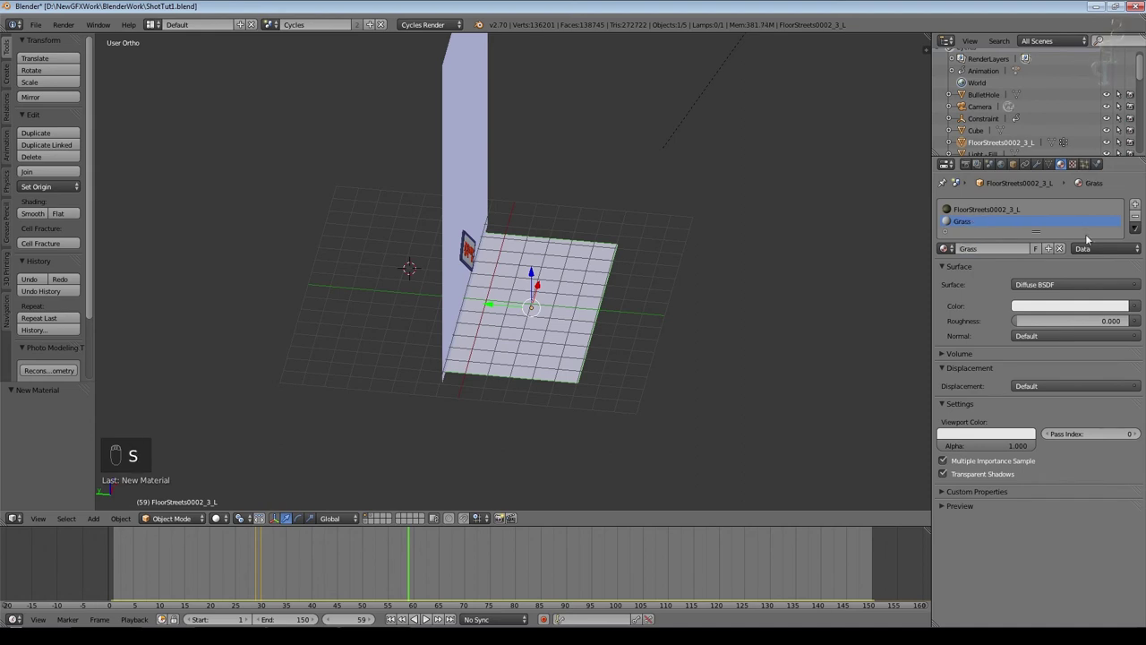
Step: Give the Grass material a green diffuse colour and a matching bright green viewport colour
left_click(1065, 306)
left_click_drag(1037, 176, 1026, 181)
left_click(1002, 436)
left_click(1024, 391)
left_click(1058, 305)
left_click(1059, 306)
left_click(1117, 163)
Step: Split off a node editor above the 3D view and spread Grass's Diffuse BSDF and Material Output nodes apart
left_click_drag(927, 40, 358, 265)
left_click(14, 260)
left_click(40, 405)
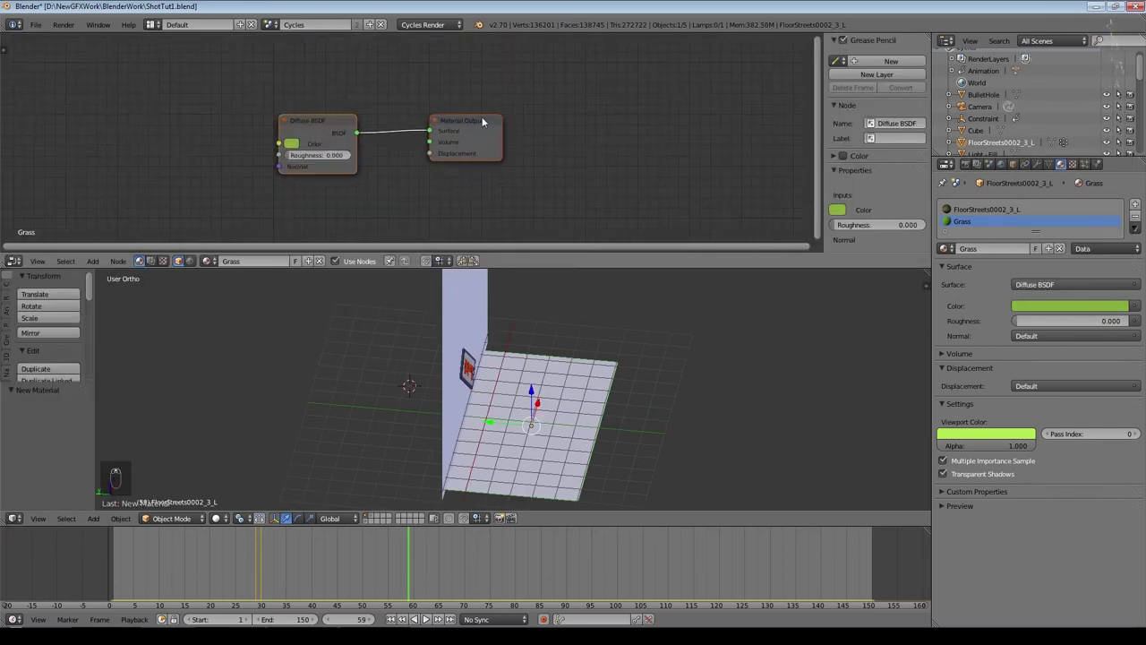
left_click_drag(456, 117, 615, 111)
left_click_drag(309, 120, 217, 74)
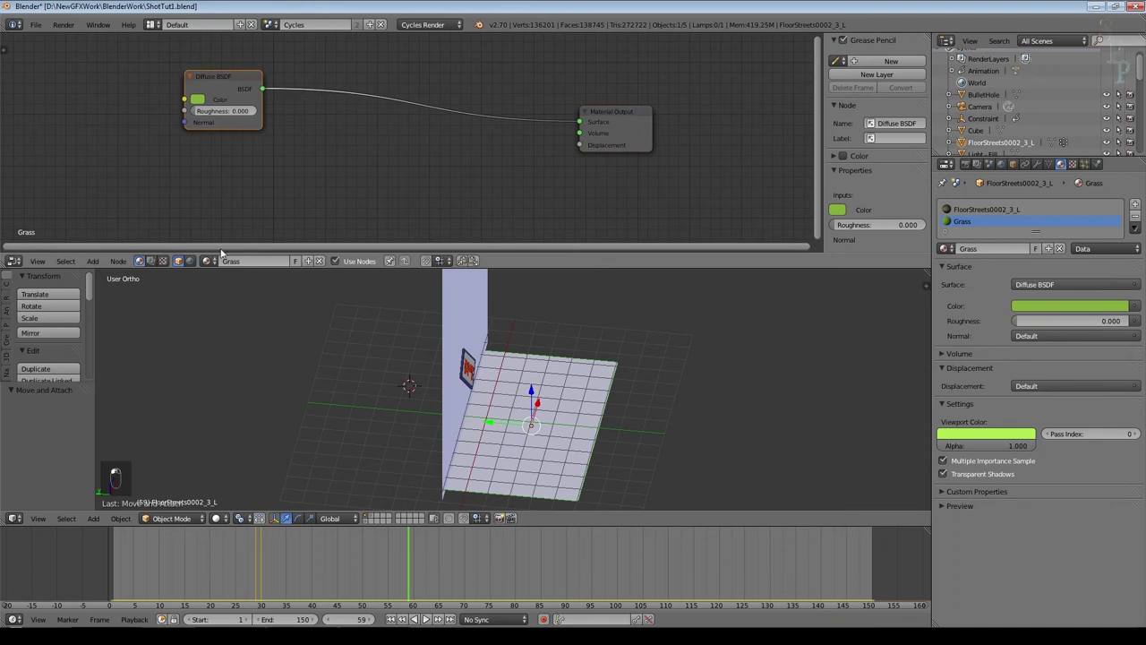
Step: Insert a Mix Shader between the Diffuse BSDF and Material Output, and link a new Translucent BSDF to its second shader input
left_click(93, 260)
mouse_move(121, 204)
left_click(188, 213)
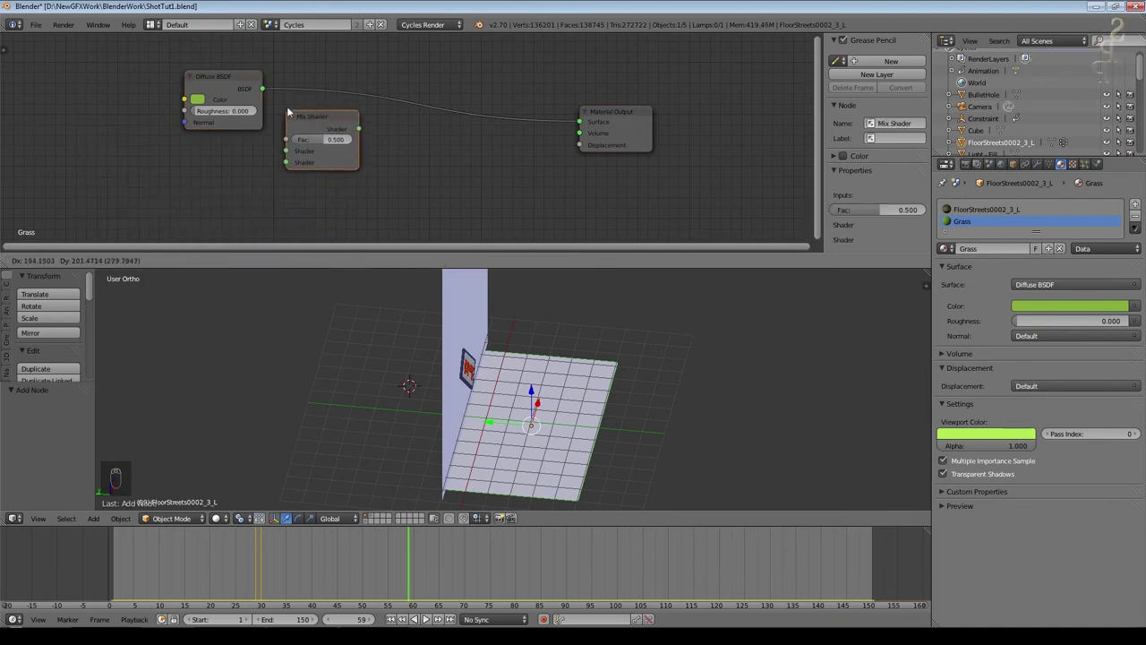
left_click(308, 91)
left_click(93, 260)
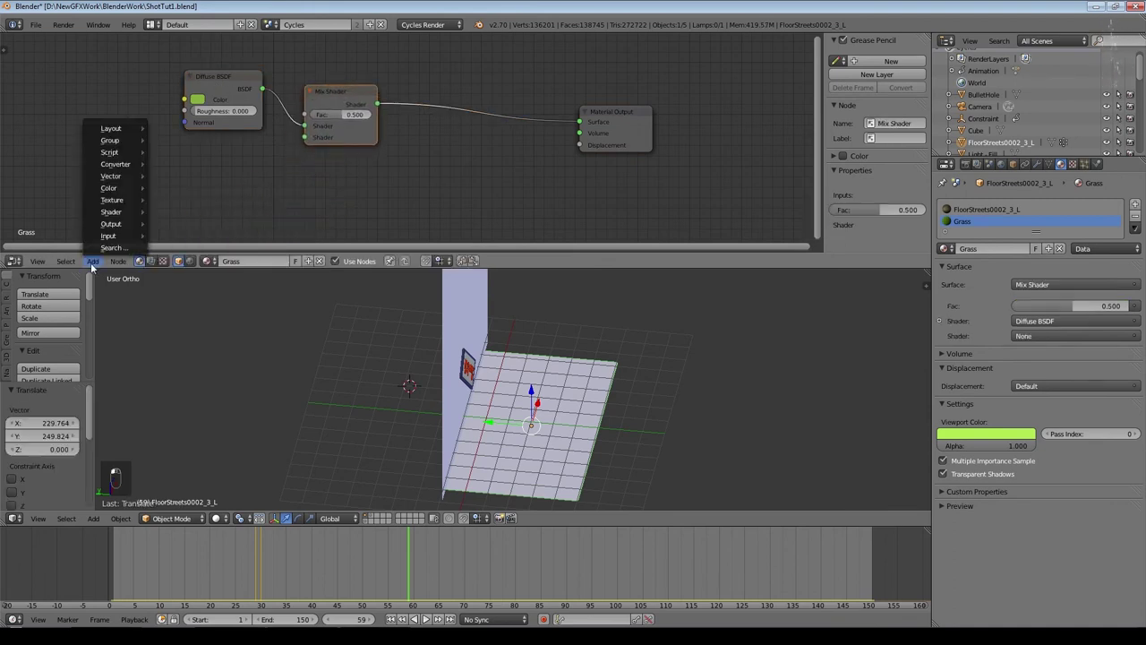
mouse_move(125, 212)
left_click(190, 303)
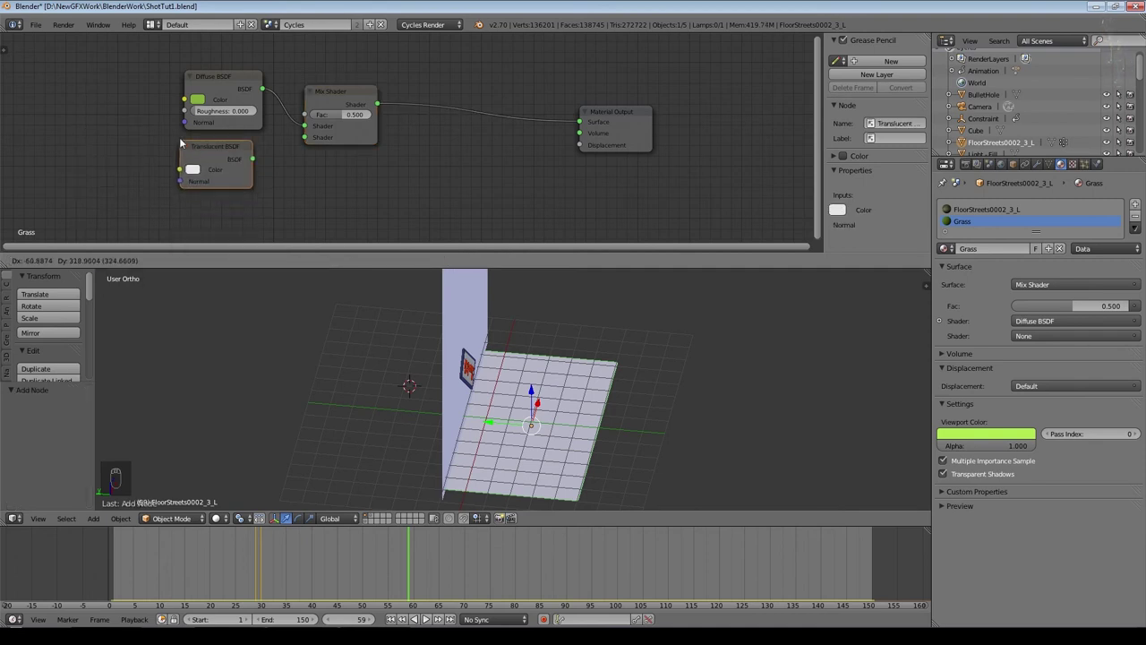
left_click(187, 134)
left_click_drag(261, 154, 304, 137)
Step: Add an RGB node with the diffuse green and use it as the colour of both the Diffuse and Translucent BSDFs
left_click(94, 261)
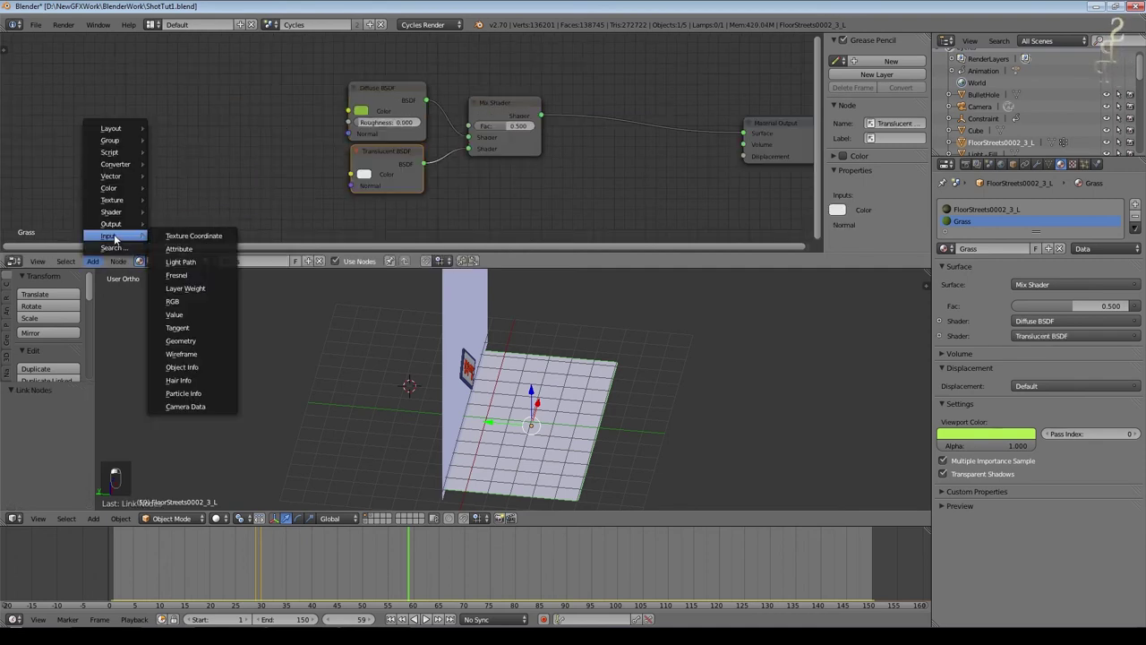
mouse_move(116, 237)
left_click(182, 300)
left_click(195, 77)
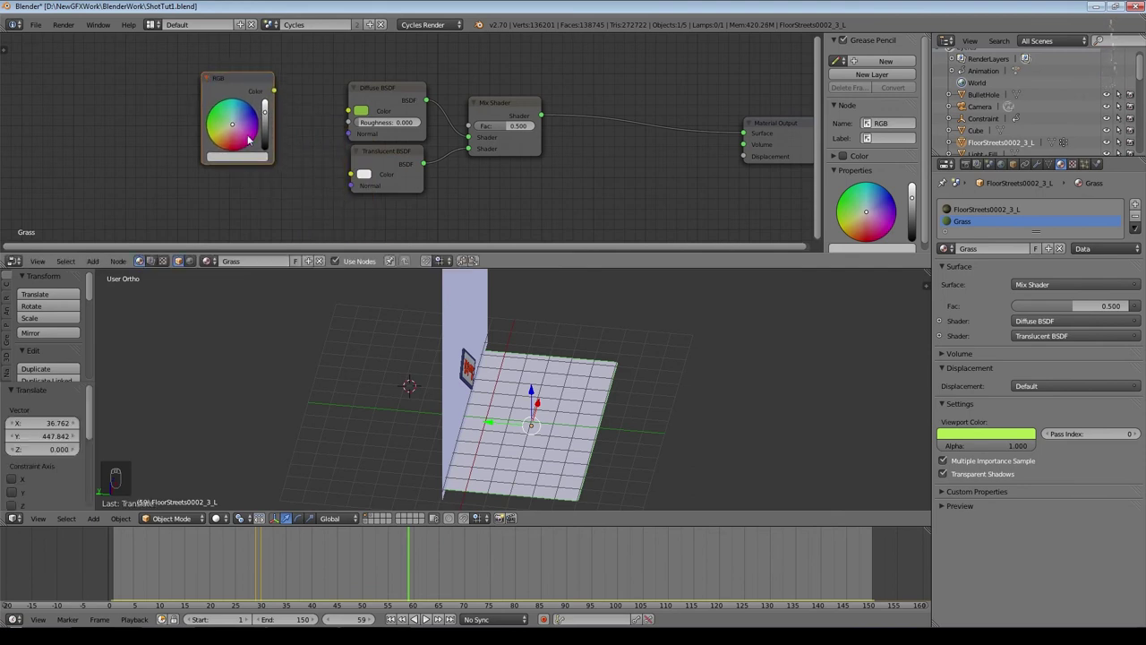
left_click(237, 157)
left_click(357, 111)
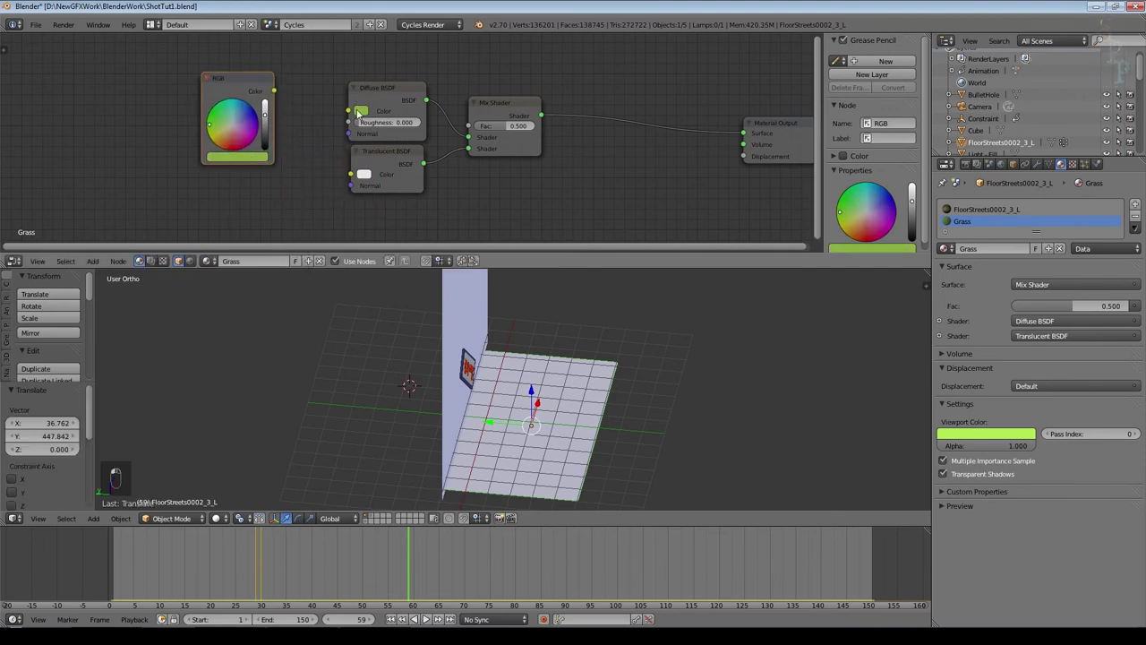
left_click_drag(275, 92, 350, 174)
left_click_drag(241, 79, 138, 67)
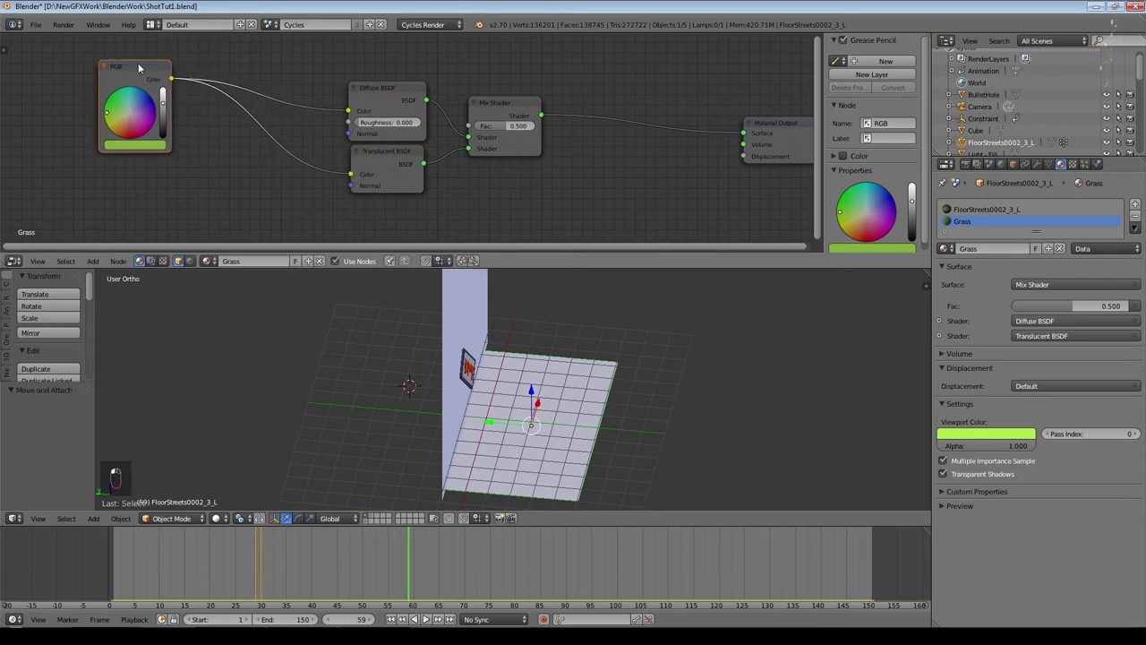
Step: Insert a Gamma node set to 1.400 between the RGB node and the Translucent BSDF
left_click(93, 261)
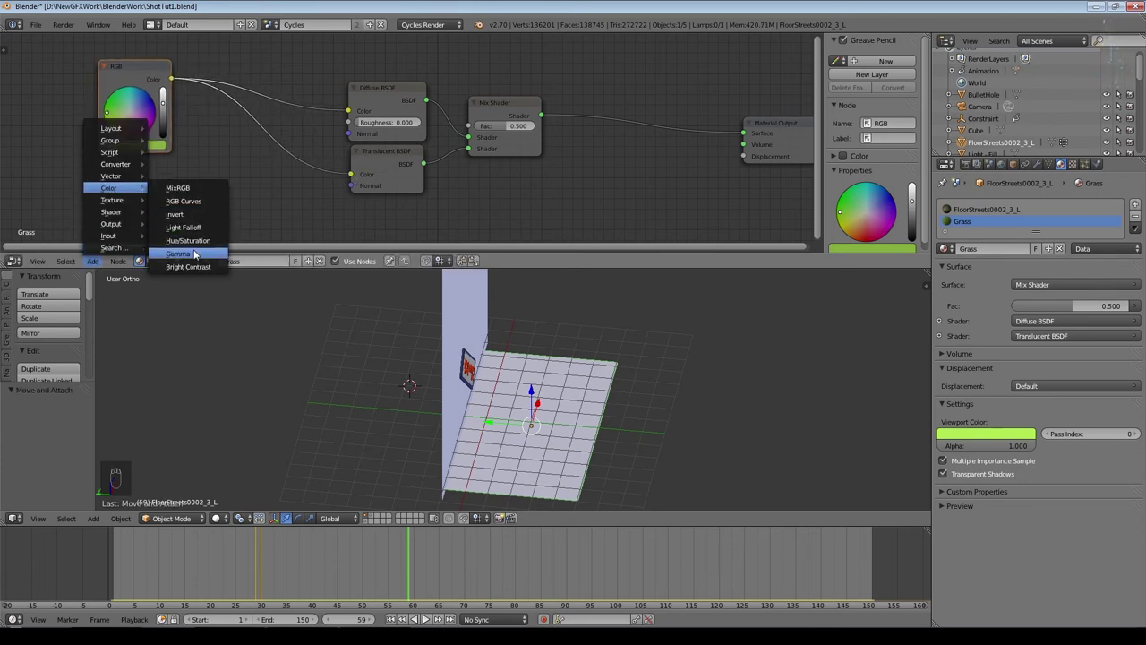
left_click(192, 247)
left_click(247, 128)
left_click(311, 171)
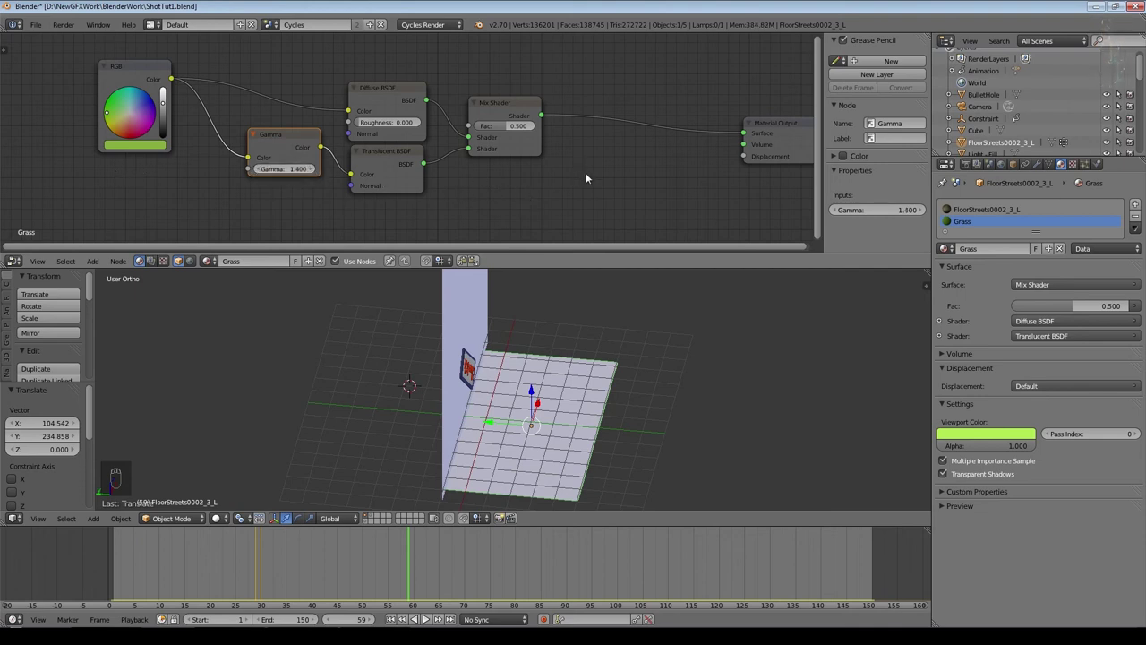
Step: Duplicate the Mix Shader and insert the copy between the original and the Material Output
middle_click_drag(587, 179, 495, 143)
left_click(420, 113)
key("shift+d")
left_click(529, 121)
Step: Link a new Glossy BSDF to the second Mix Shader's free shader input and set that mix factor to 0.020
left_click(93, 260)
mouse_move(111, 211)
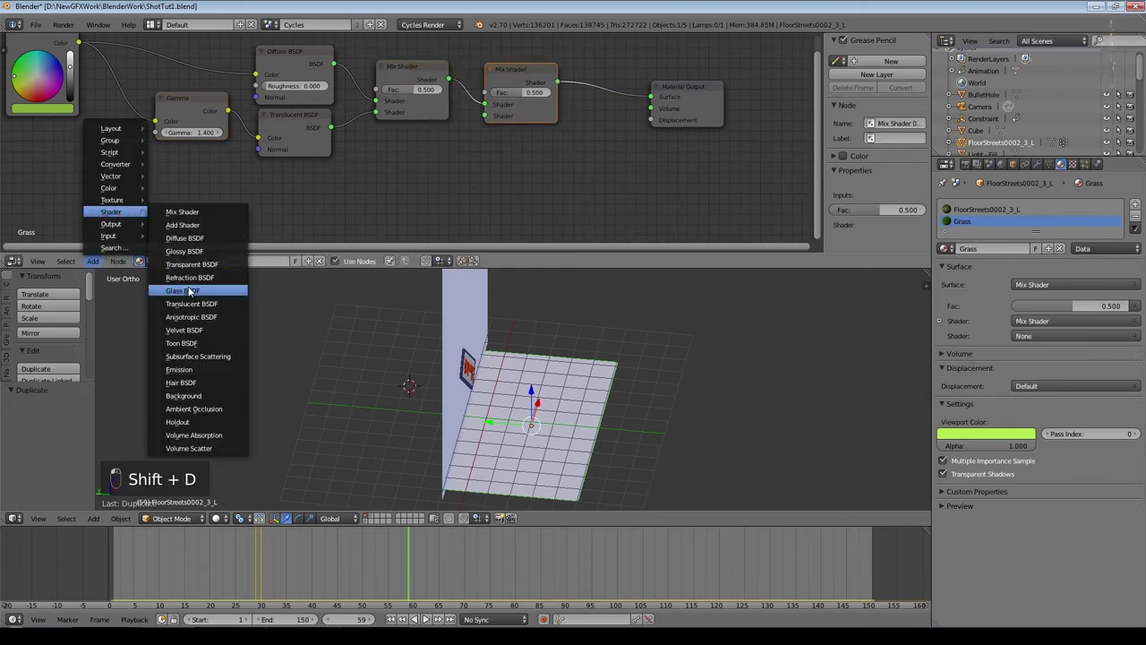
left_click(184, 250)
left_click(477, 133)
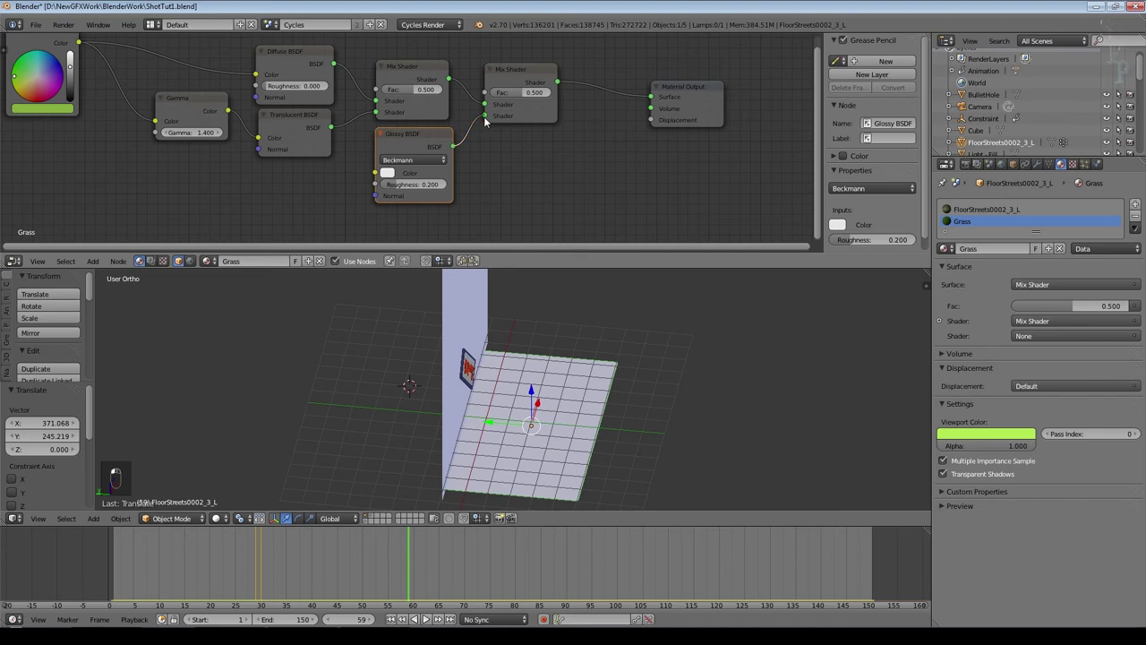
left_click_drag(485, 122, 485, 116)
scroll(627, 128, "up", 1)
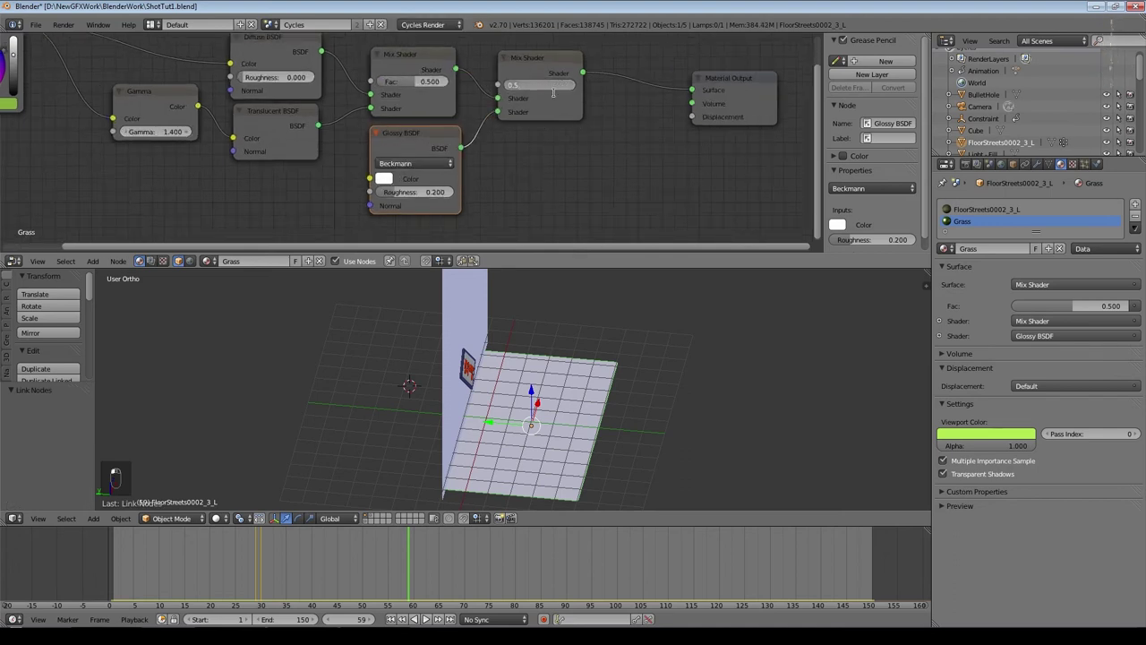
key("Return")
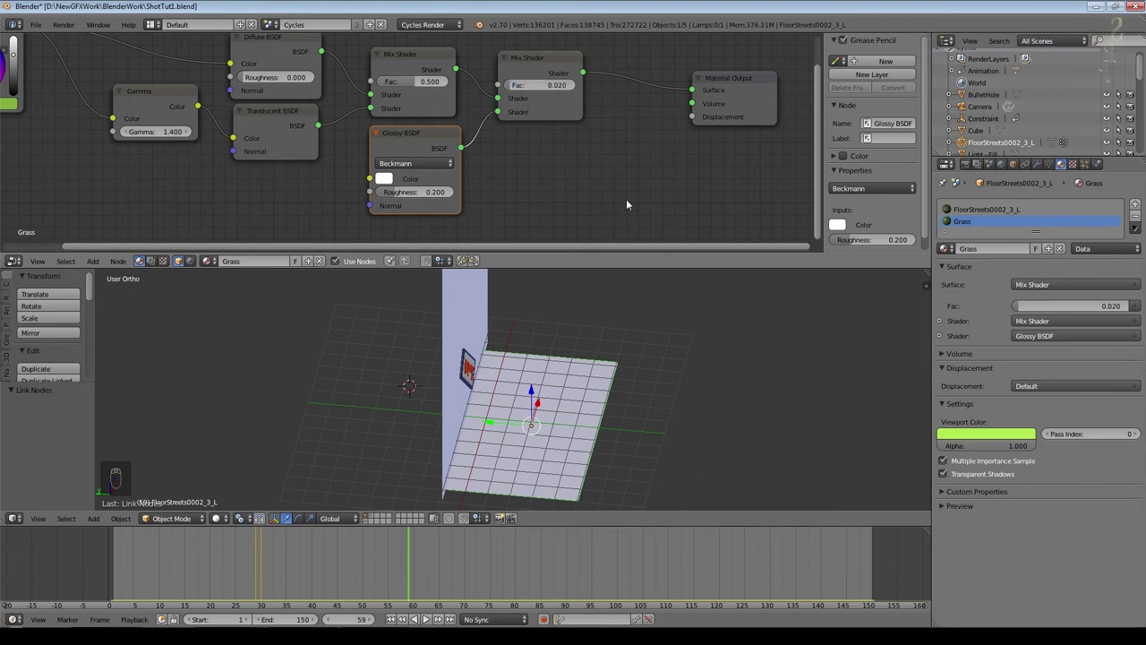
Step: Save the project and remove the node editor area so the 3D view fills the space again
key("ctrl+s")
left_click(533, 141)
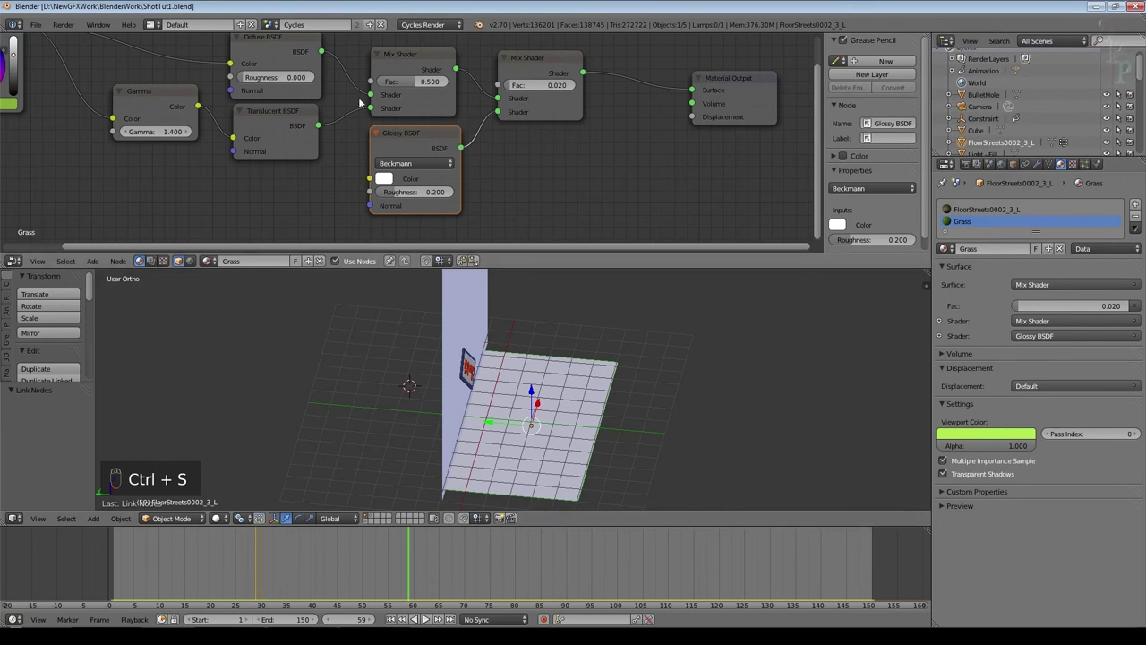
scroll(506, 119, "down", 1)
left_click_drag(921, 260, 664, 250)
middle_click_drag(643, 296, 626, 289)
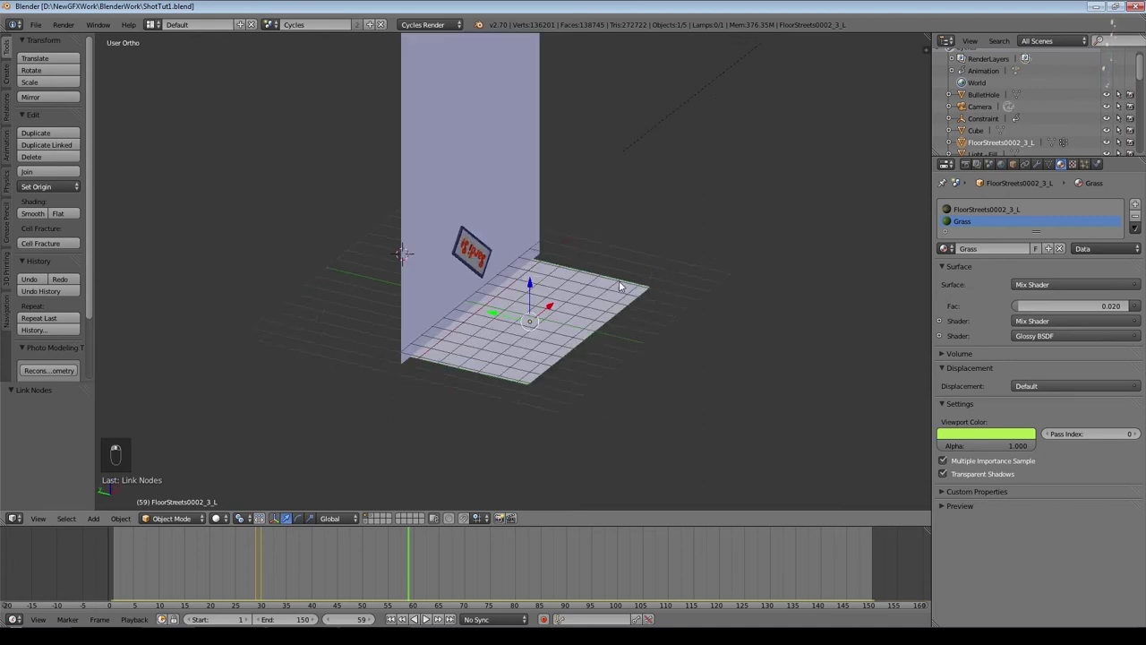
Step: Add a particle system of type Hair to the floor plane and render it with the Grass material
left_click(1085, 164)
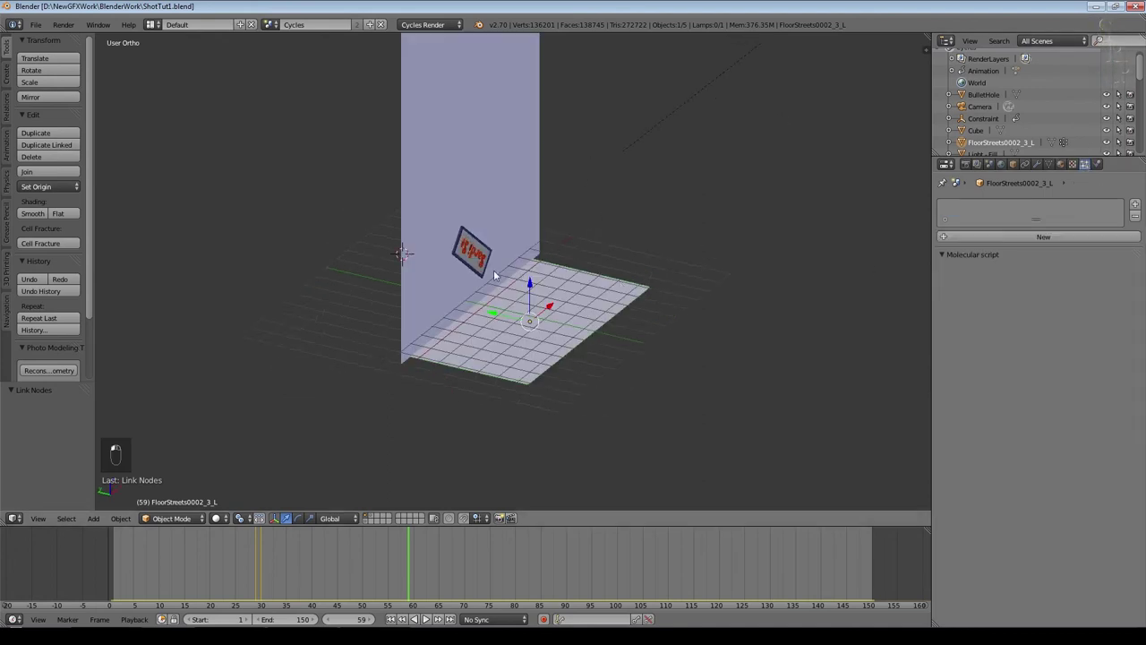
left_click(1043, 237)
left_click(1035, 250)
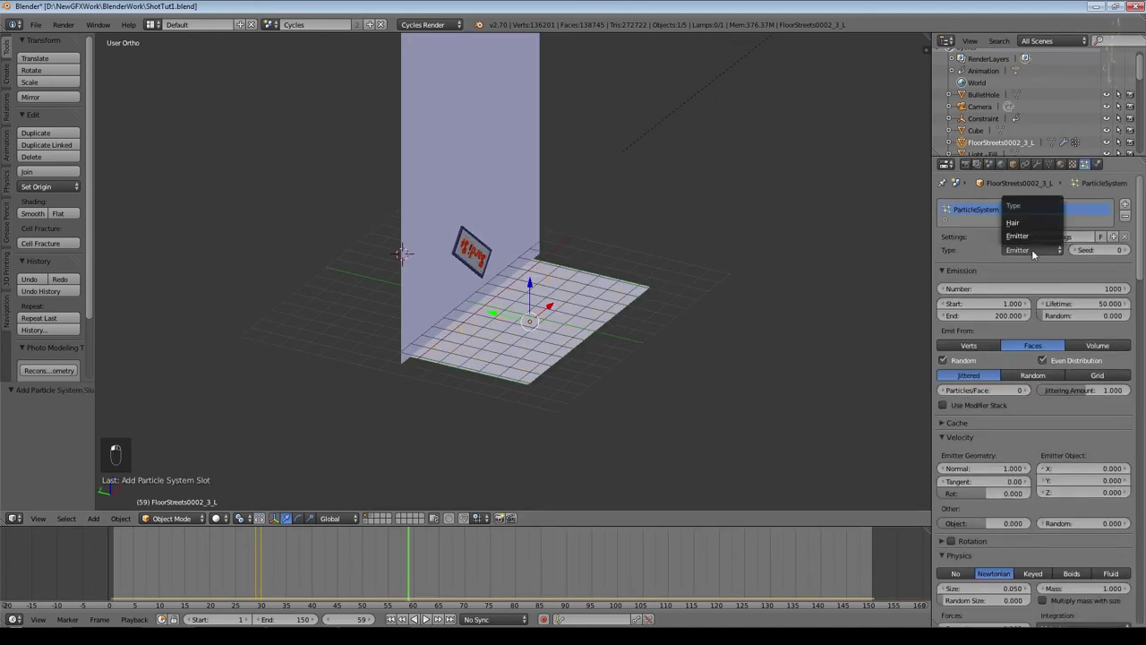
left_click(1030, 227)
scroll(983, 270, "down", 3)
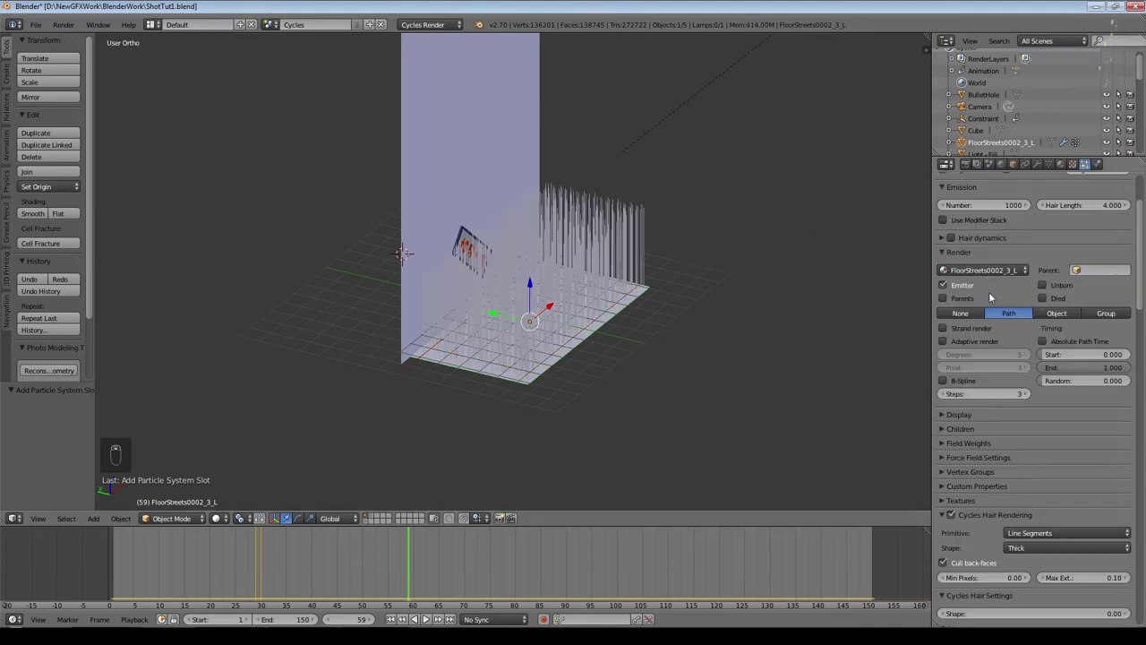
left_click(983, 269)
left_click(976, 245)
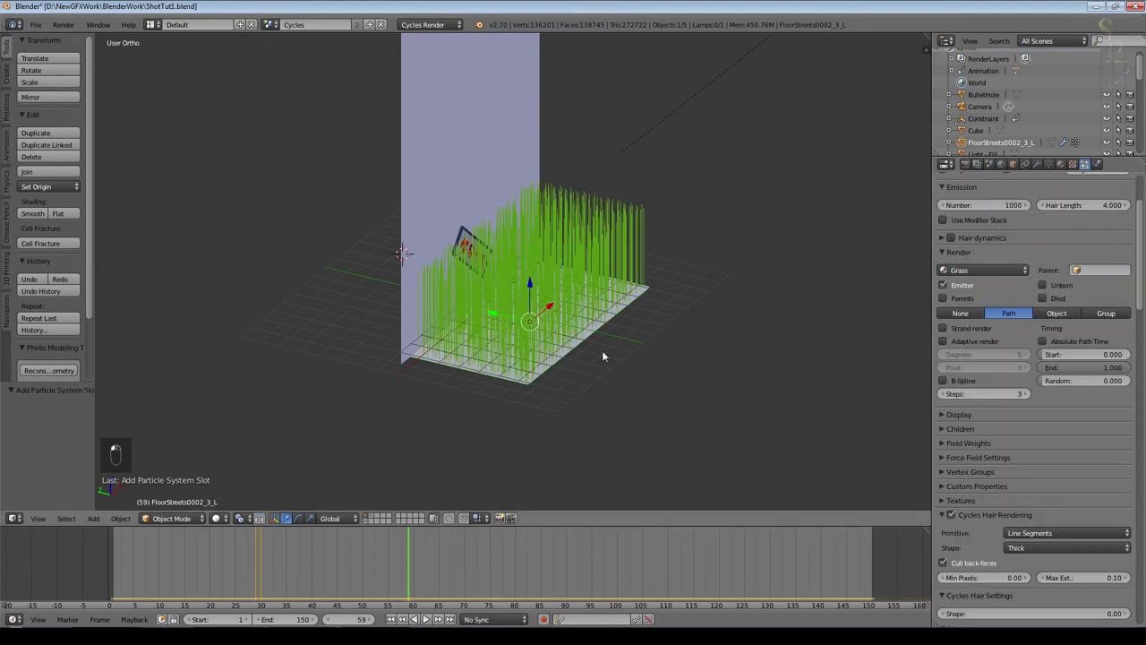
Step: Enable B-Spline and Strand render for the grass hair and set its hair length to 0.5
scroll(688, 352, "up", 4)
scroll(941, 362, "down", 4)
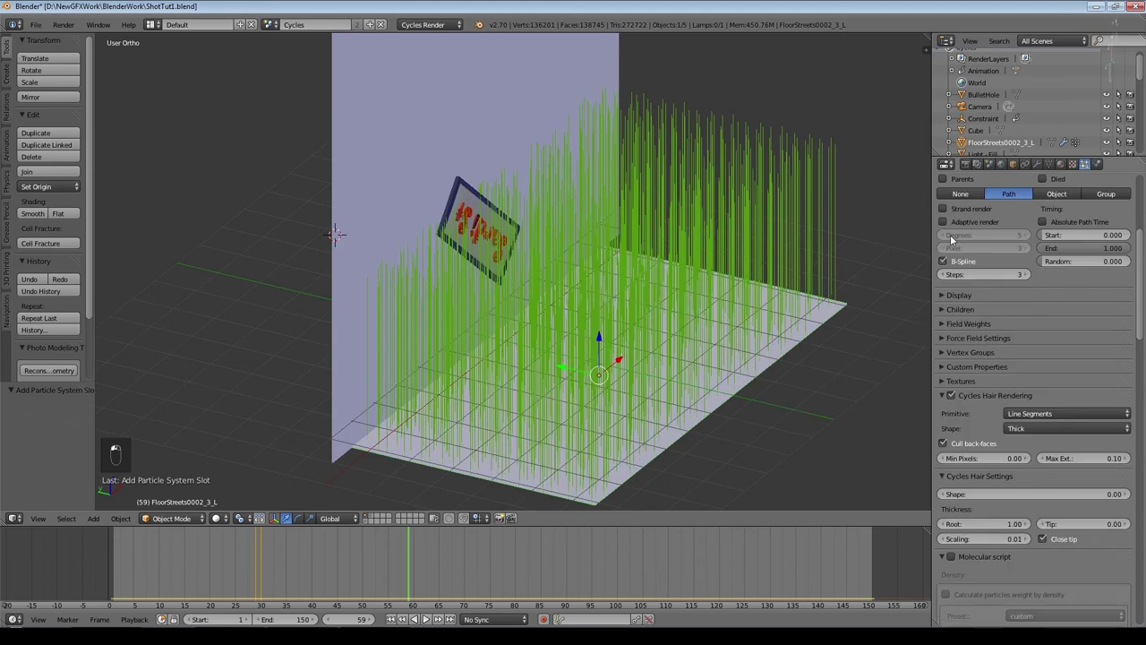
left_click(943, 209)
scroll(1074, 270, "up", 7)
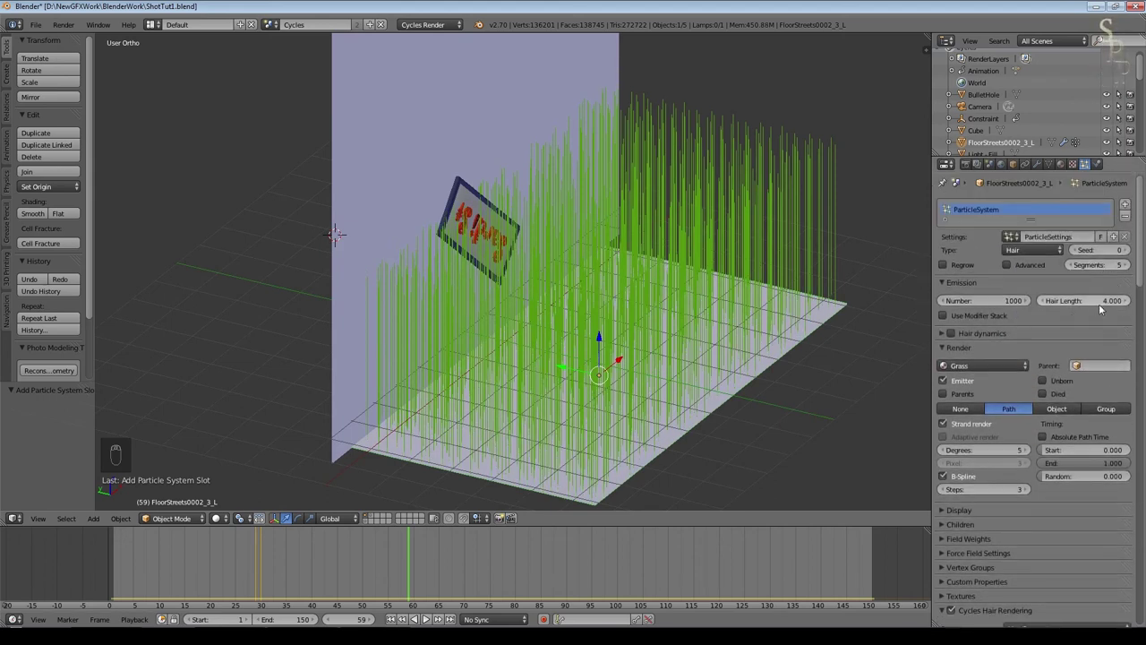
left_click(1091, 305)
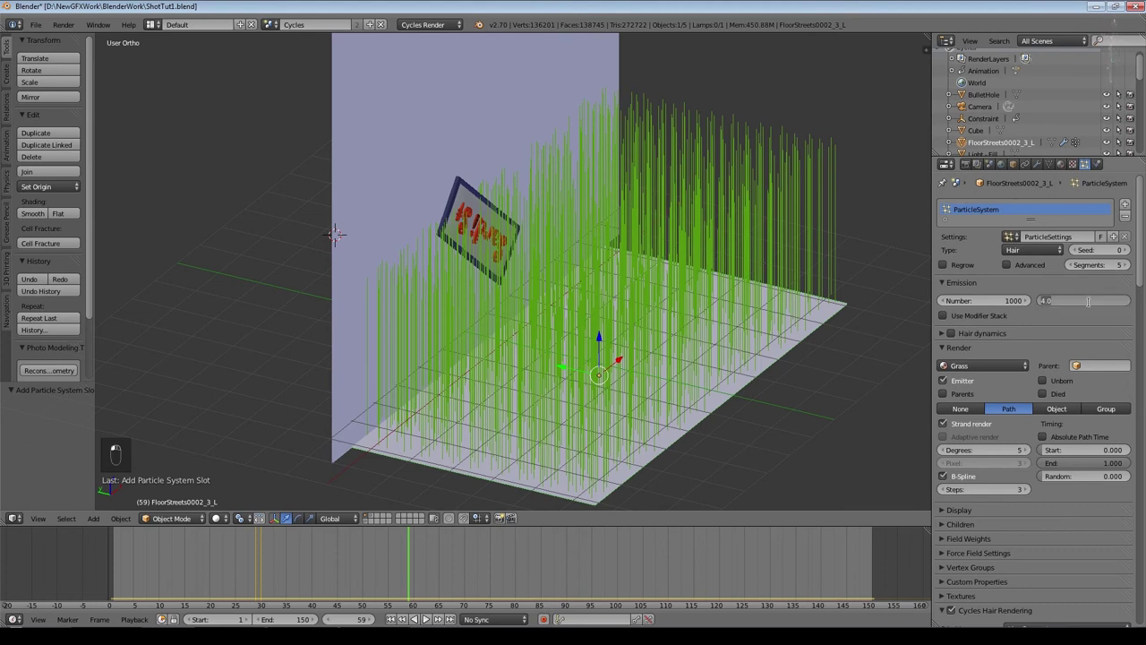
type(".5")
key("Return")
Step: Limit the grass to the strip along the wall by using the vertex group Group for hair density
scroll(1061, 269, "down", 12)
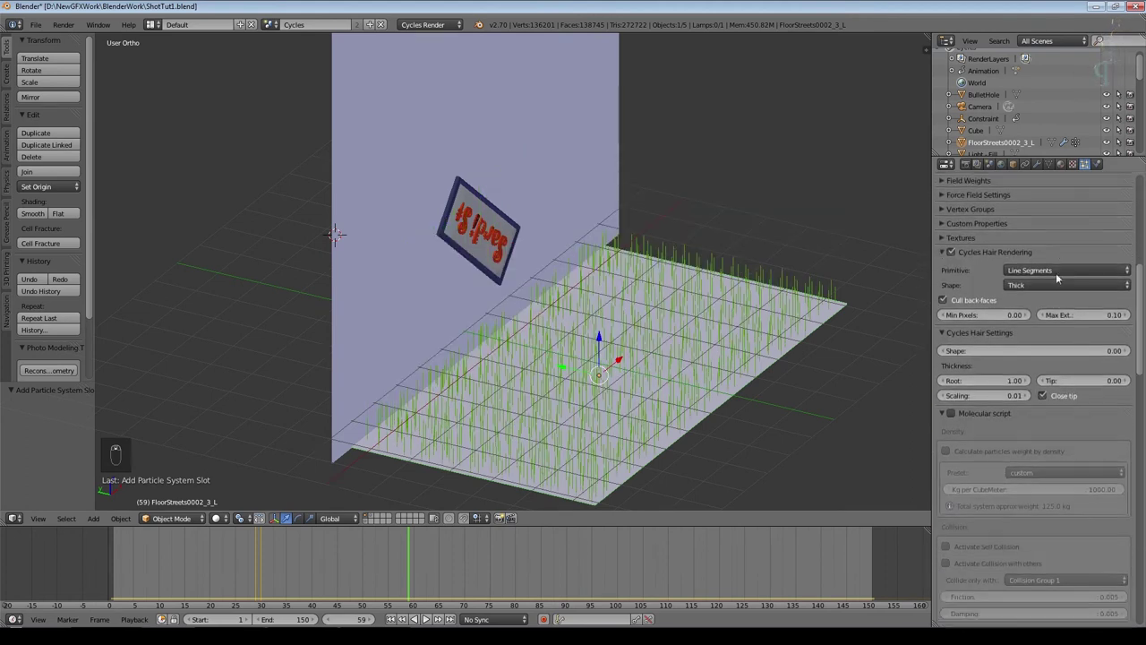
scroll(959, 233, "up", 5)
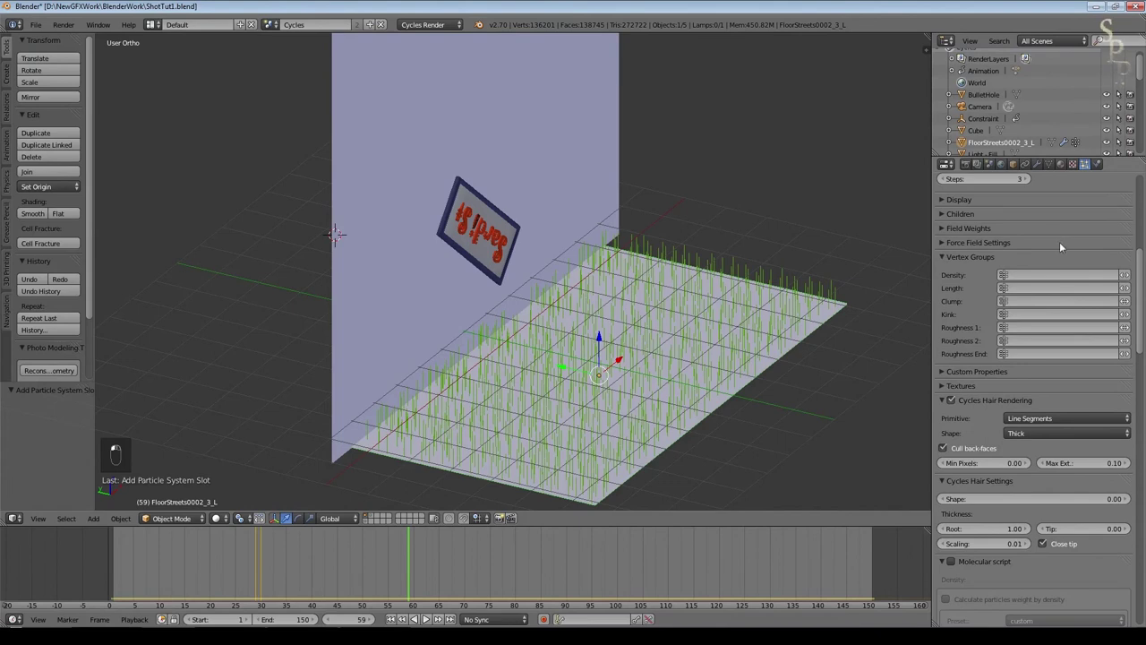
left_click(1065, 274)
left_click(1008, 292)
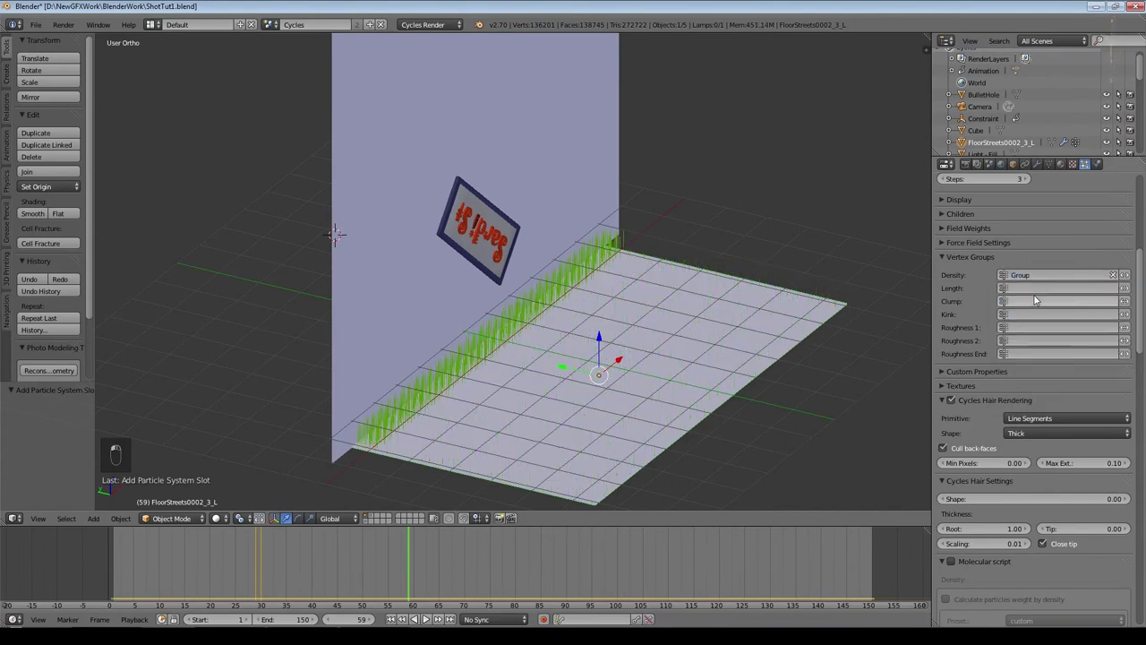
middle_click_drag(727, 271, 643, 245)
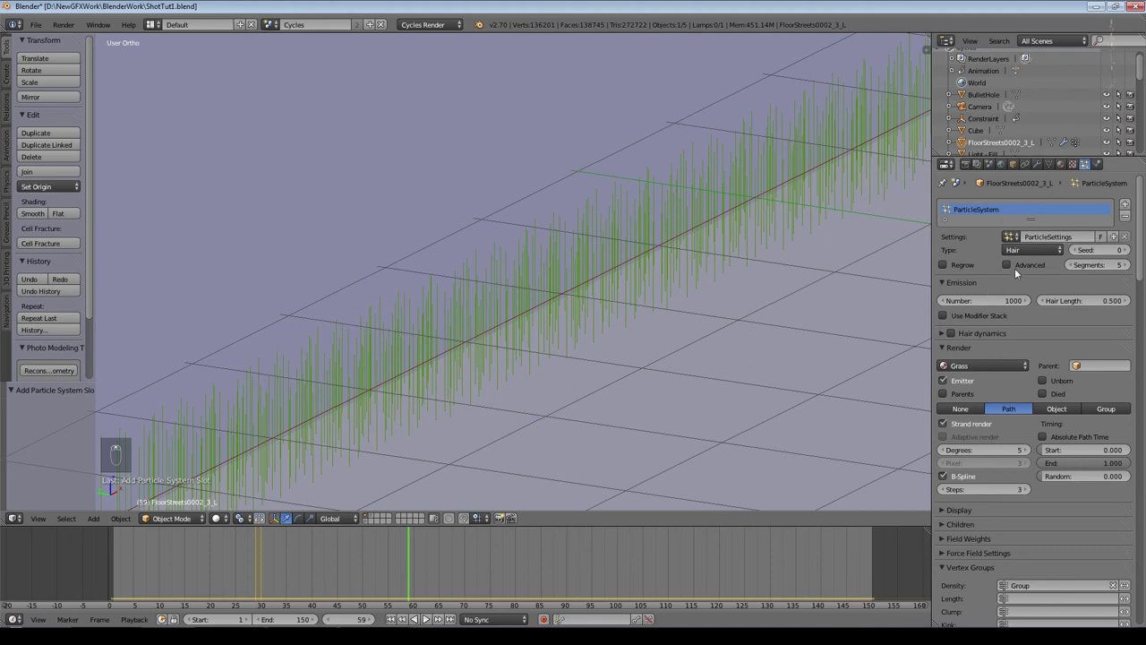
Step: Set the hair number to 200, enable the advanced hair settings and emit the grass from vertices
left_click_drag(1012, 301, 968, 296)
left_click(1007, 265)
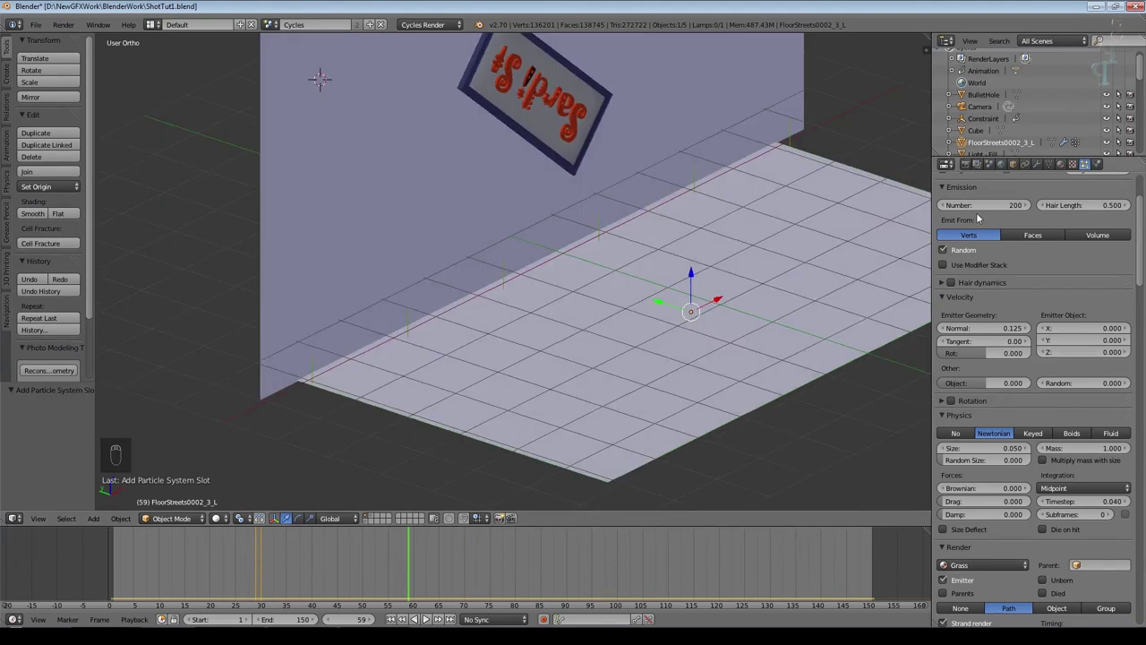
scroll(978, 218, "up", 3)
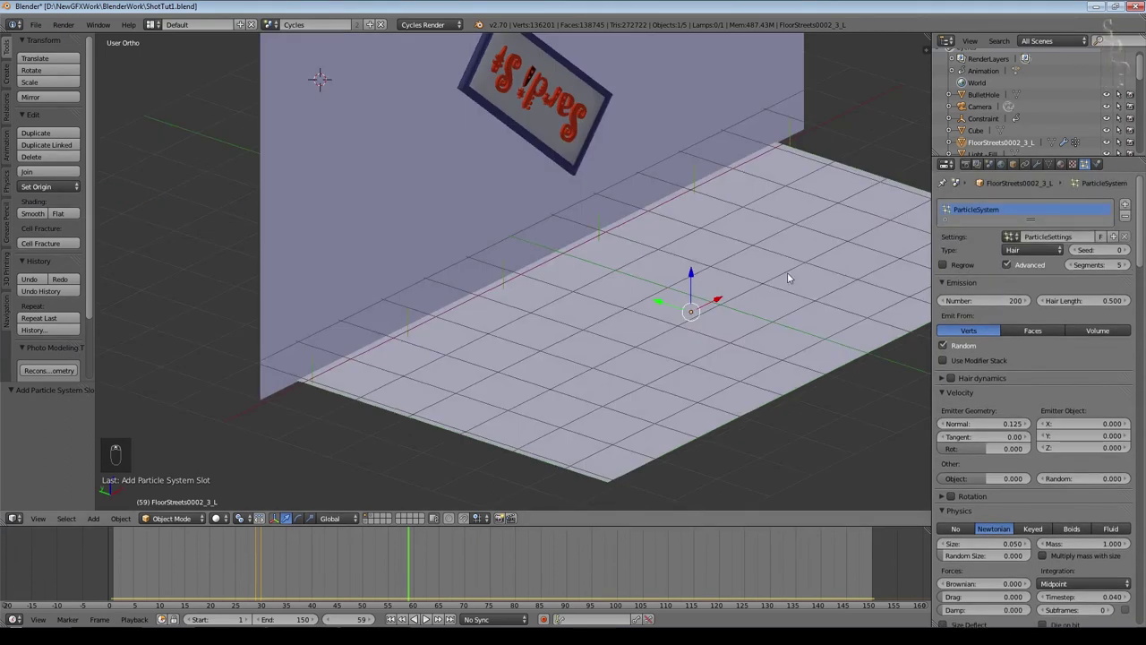
middle_click_drag(865, 354, 889, 345)
scroll(762, 134, "up", 4)
scroll(688, 224, "down", 3)
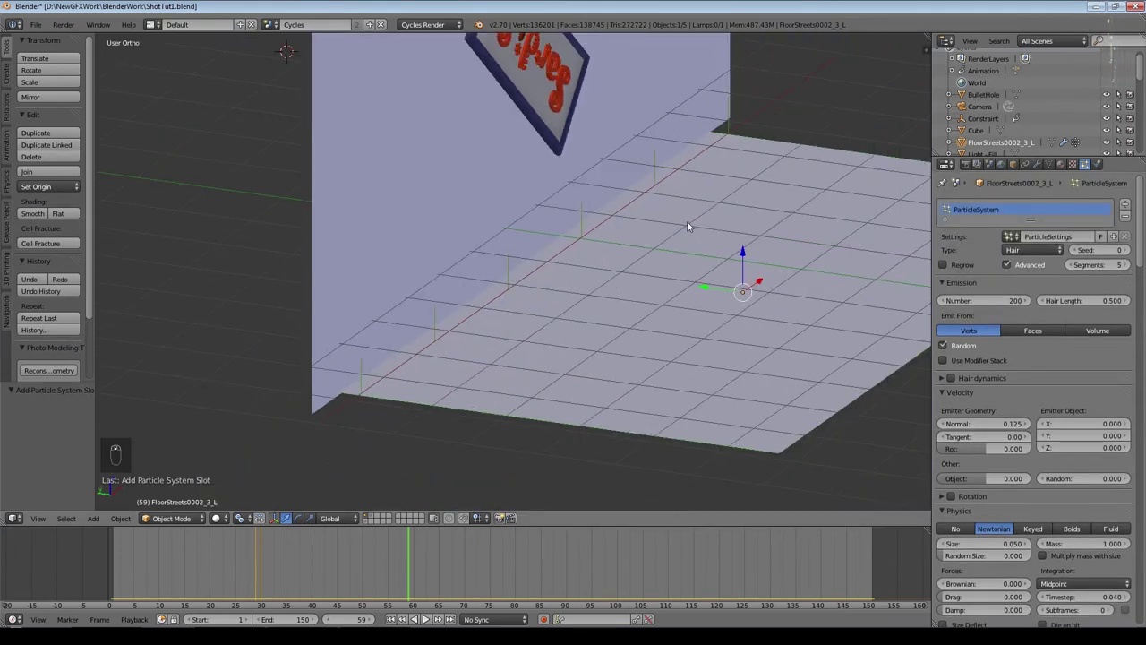
Step: Add extra loop cuts across the floor plane to create more vertices along the wall edge
left_click(1051, 165)
key("Tab")
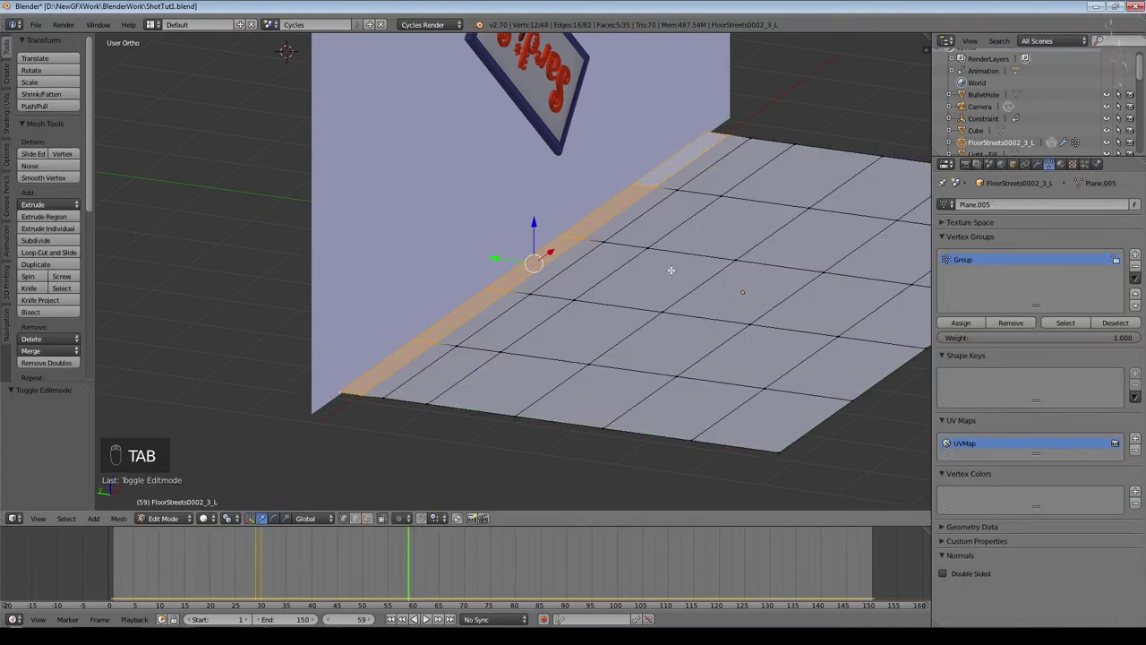
right_click(580, 238, "alt")
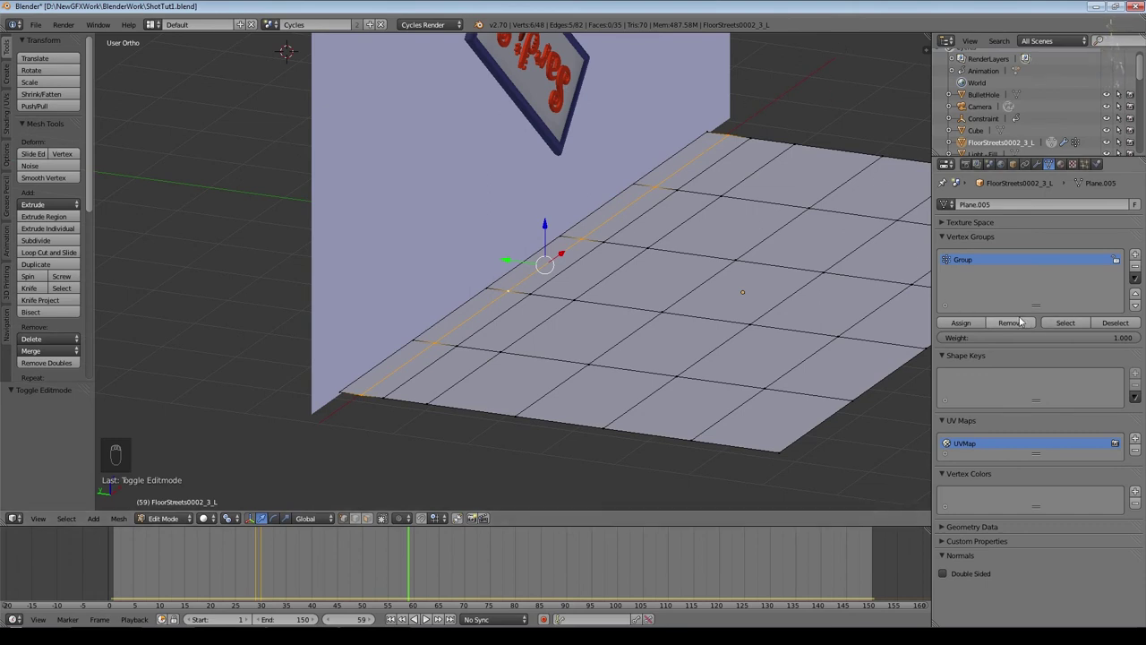
key("ctrl+r")
left_click(396, 368)
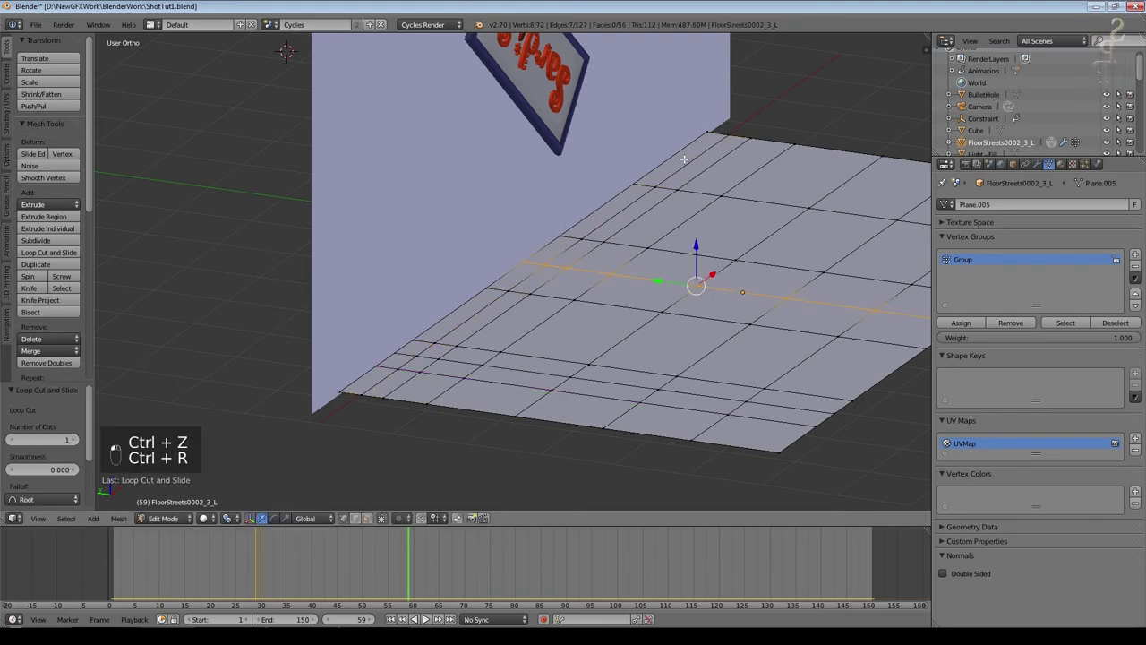
key("ctrl+r")
left_click(684, 159)
left_click(684, 159)
key("ctrl+r")
left_click(670, 170)
left_click(669, 171)
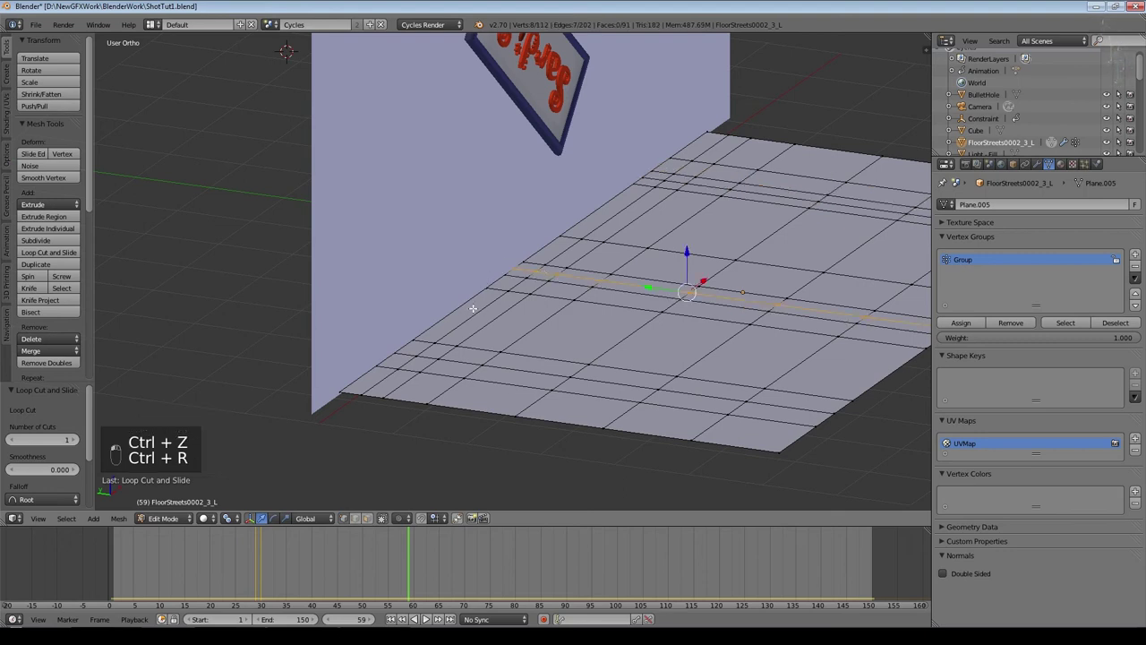
Step: Remove some wall-edge vertices from the vertex group Group, reselect the group to check it, and save the file
key("a")
left_click(1065, 322)
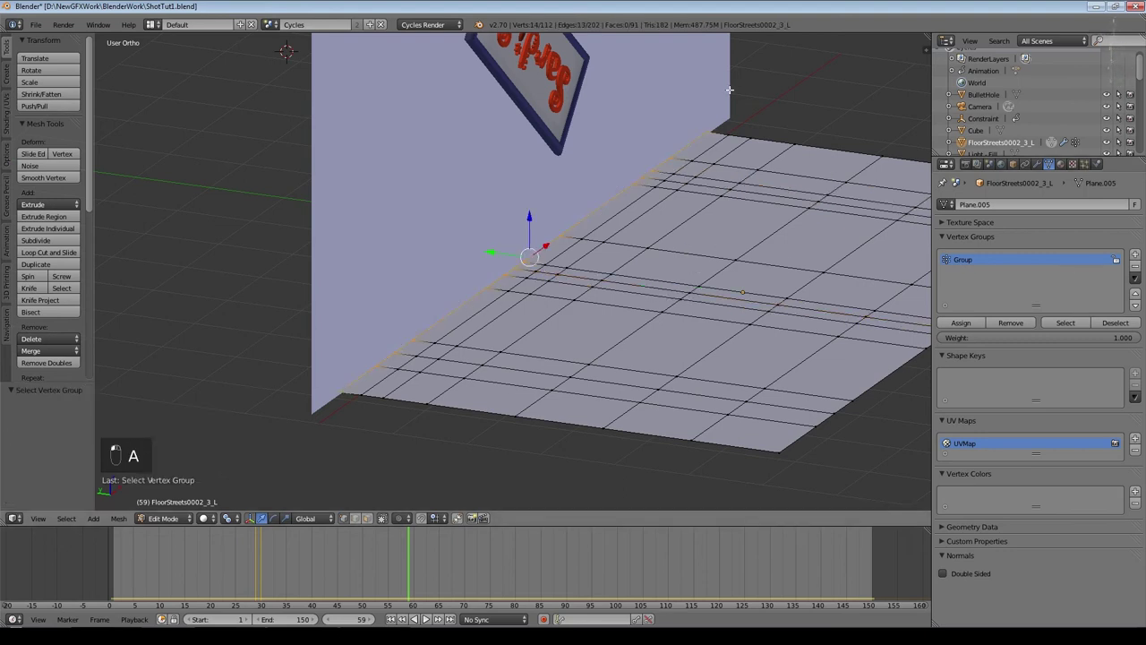
right_click(646, 175)
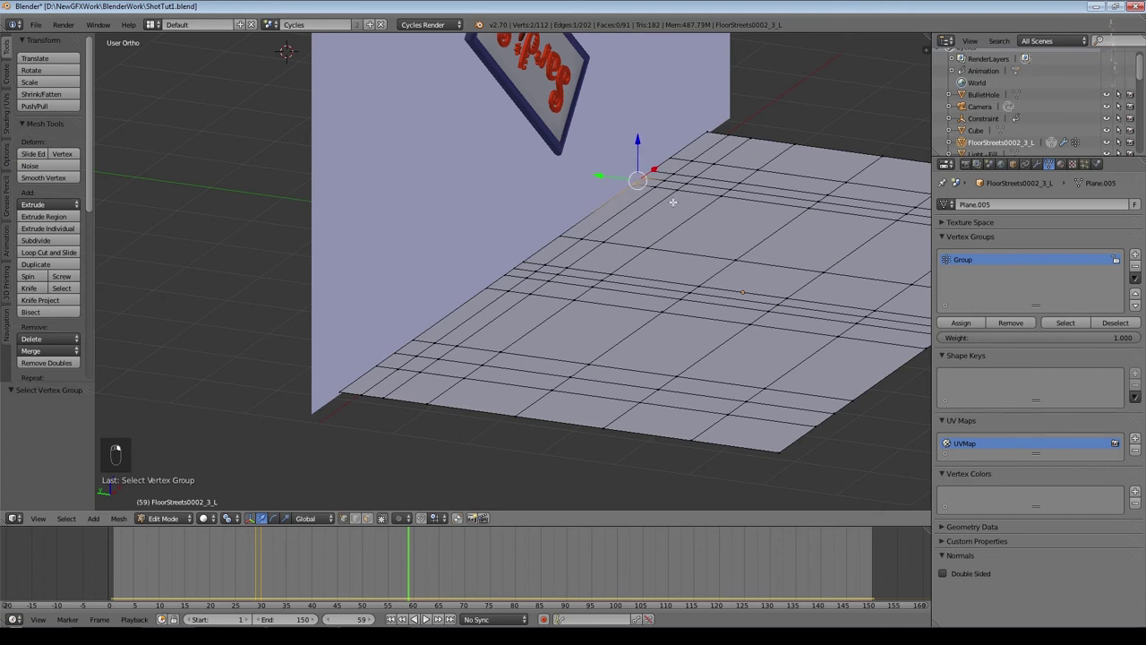
right_click(415, 339, "shift")
right_click(513, 266, "shift")
key("a")
left_click(1065, 322)
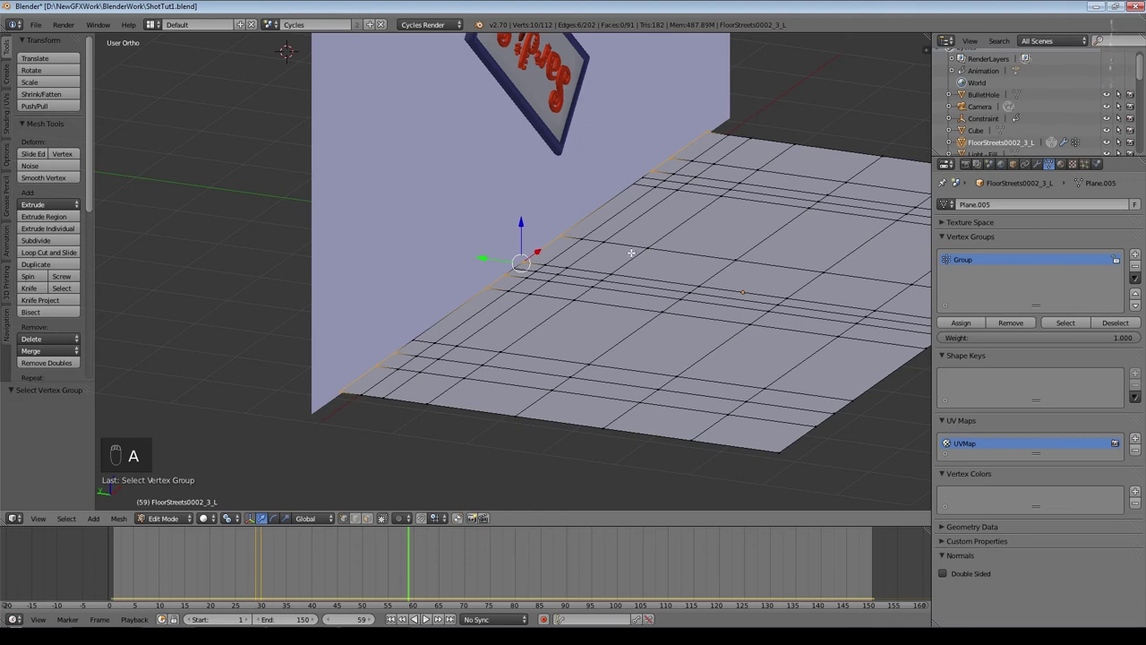
key("Tab")
key("ctrl+s")
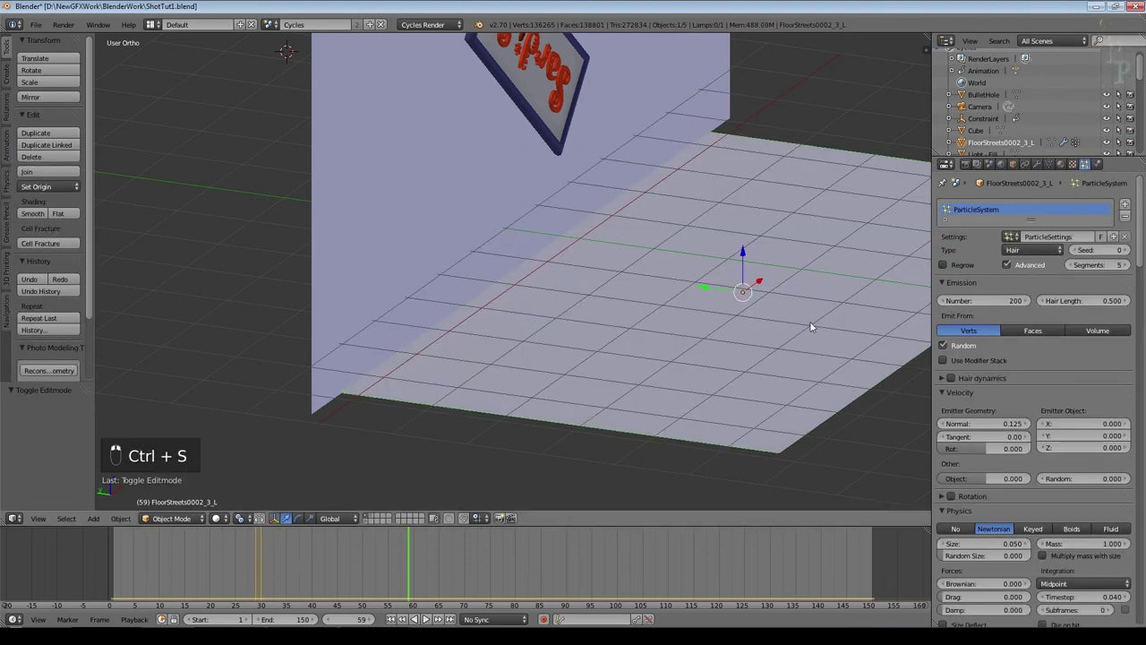
Step: Shift the floor plane along Y by about -0.059 and back by about 0.053 to adjust where the grass meets the wall
middle_click_drag(593, 315, 672, 283)
left_click_drag(668, 282, 675, 285)
middle_click_drag(614, 328, 577, 333)
scroll(806, 271, "up", 4)
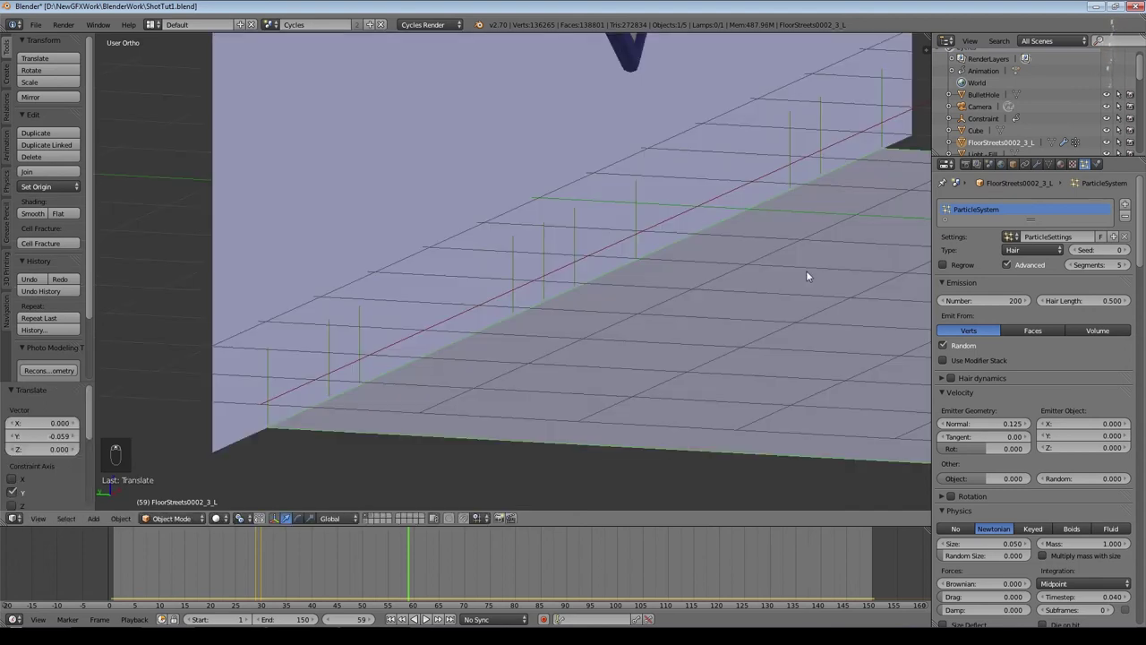
key("n")
key("n")
middle_click_drag(681, 340, 750, 289)
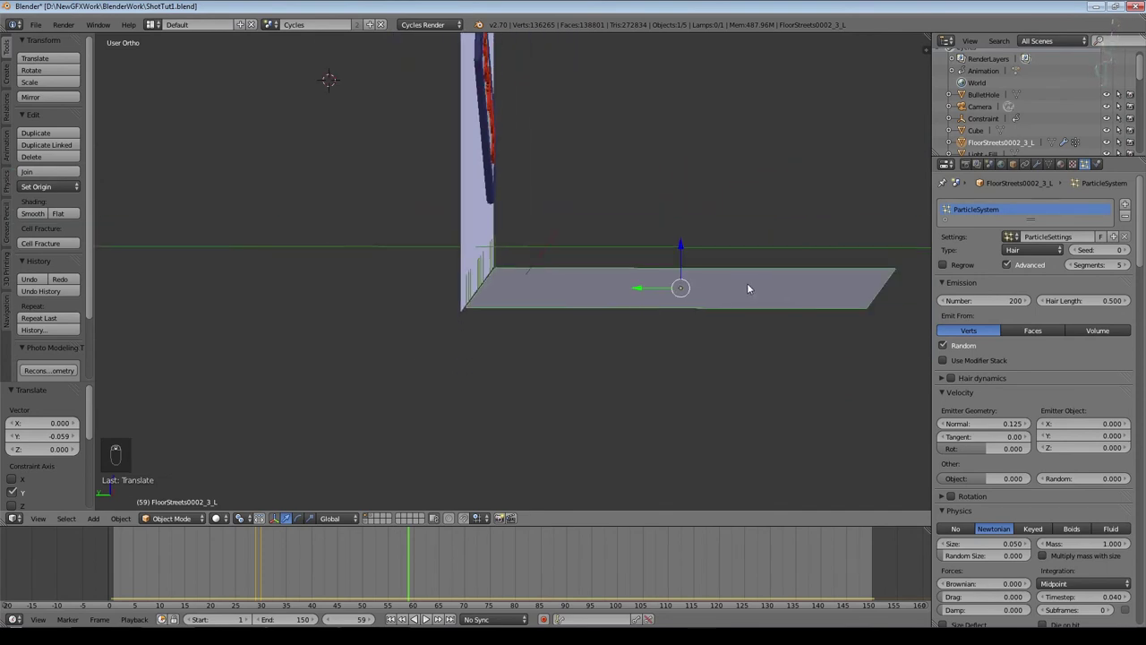
key("g")
key("y")
left_click(645, 290)
middle_click_drag(563, 316, 574, 342)
Step: Set the grass hair's emitter object Y velocity to -0.040 so the blades lean away from the wall
scroll(1071, 338, "down", 3)
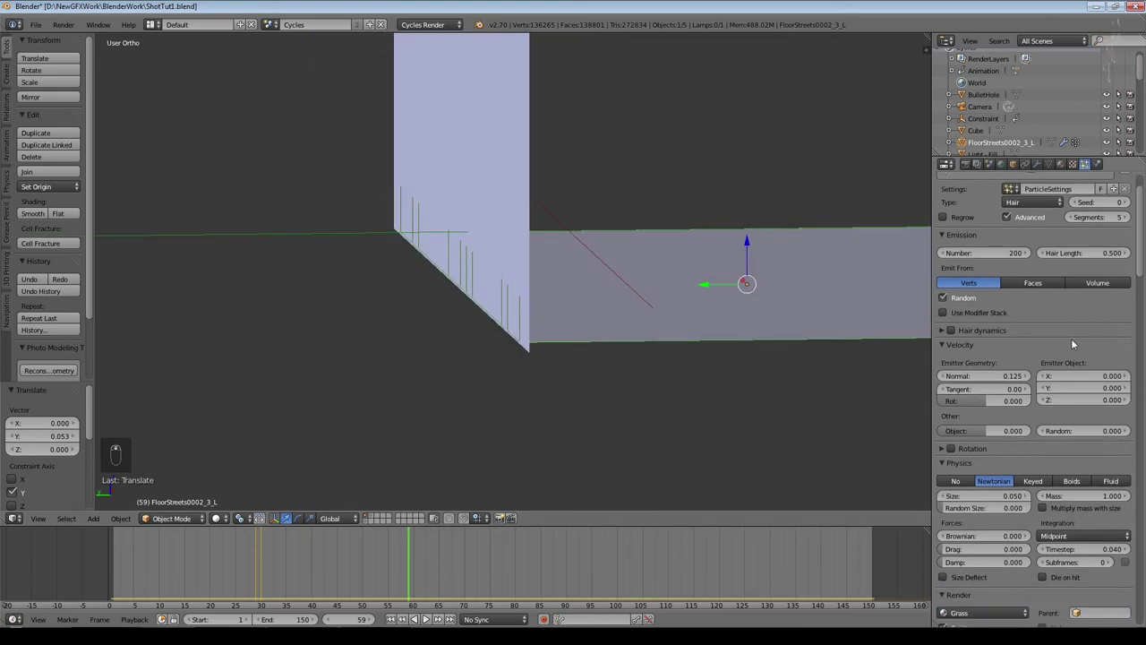
left_click(1127, 342)
left_click(1044, 341)
left_click(1044, 341)
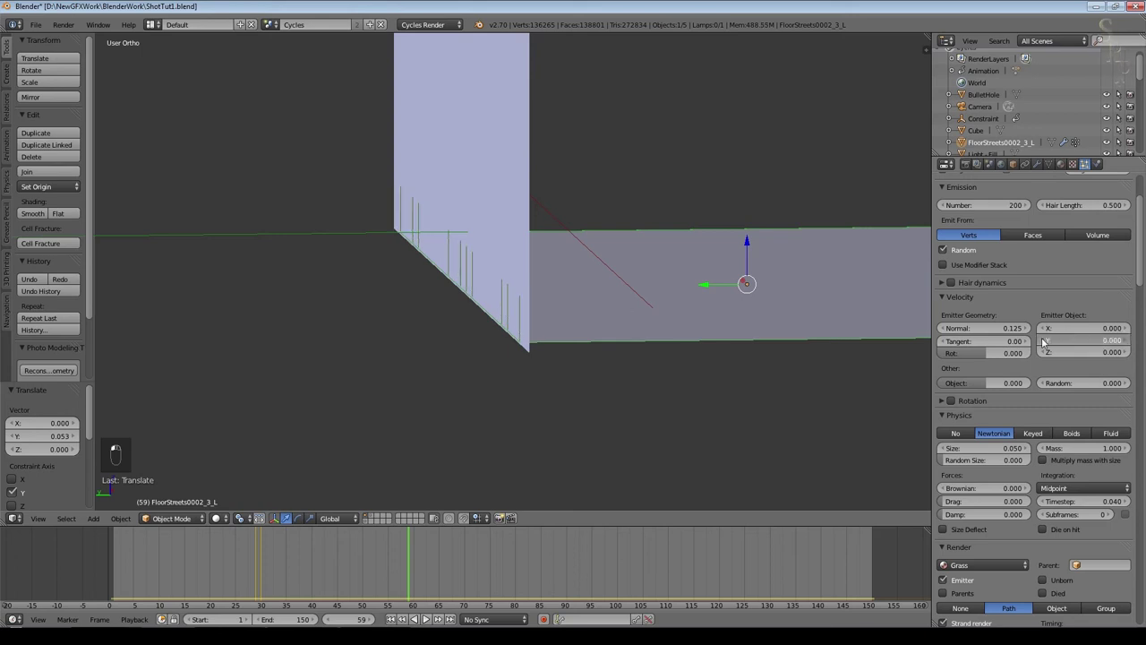
left_click(1044, 341)
middle_click_drag(738, 355, 693, 358)
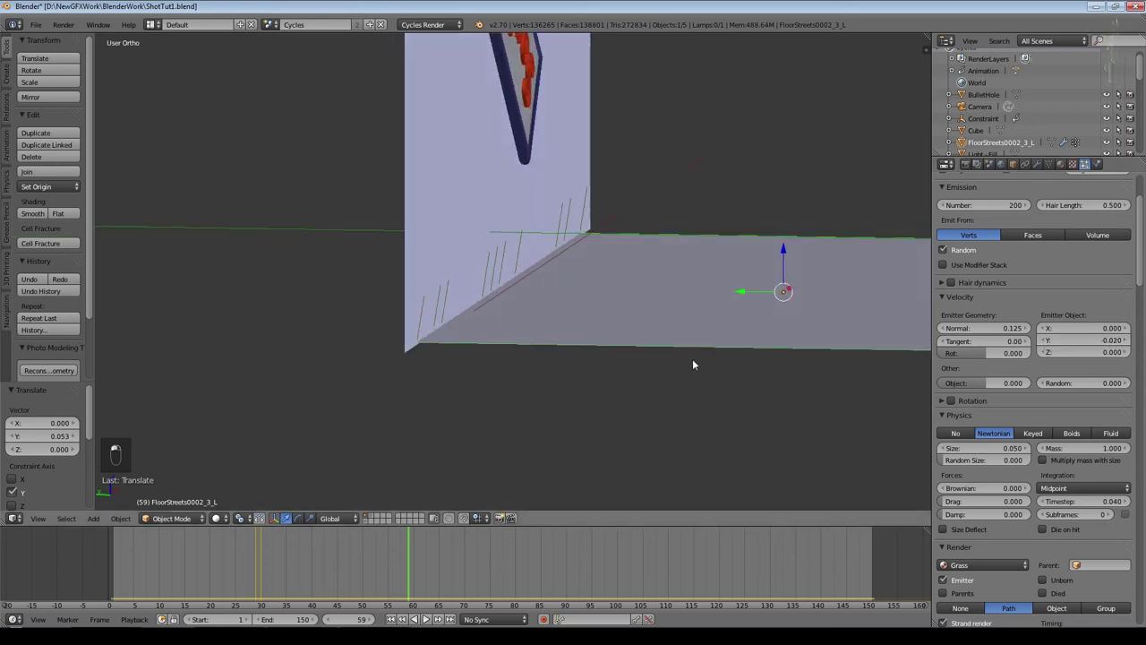
left_click(1045, 341)
left_click(1044, 341)
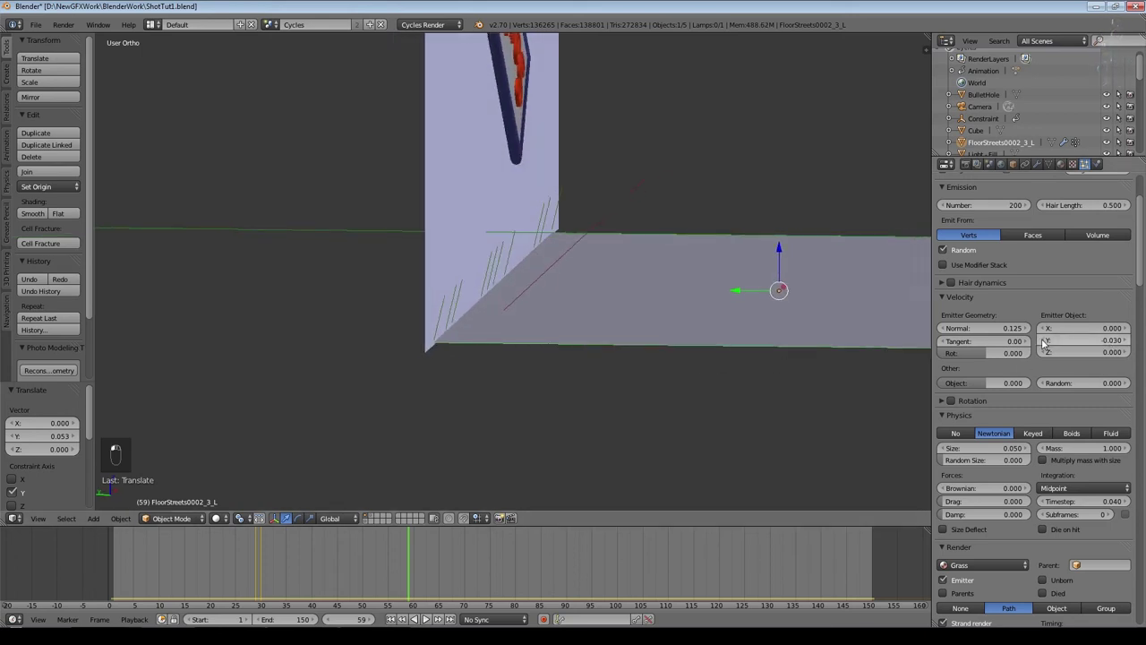
middle_click_drag(685, 248, 660, 342)
Step: Enable Hair dynamics for the grass and play the animation from frame 1 to preview it
left_click(952, 284)
left_click(941, 282)
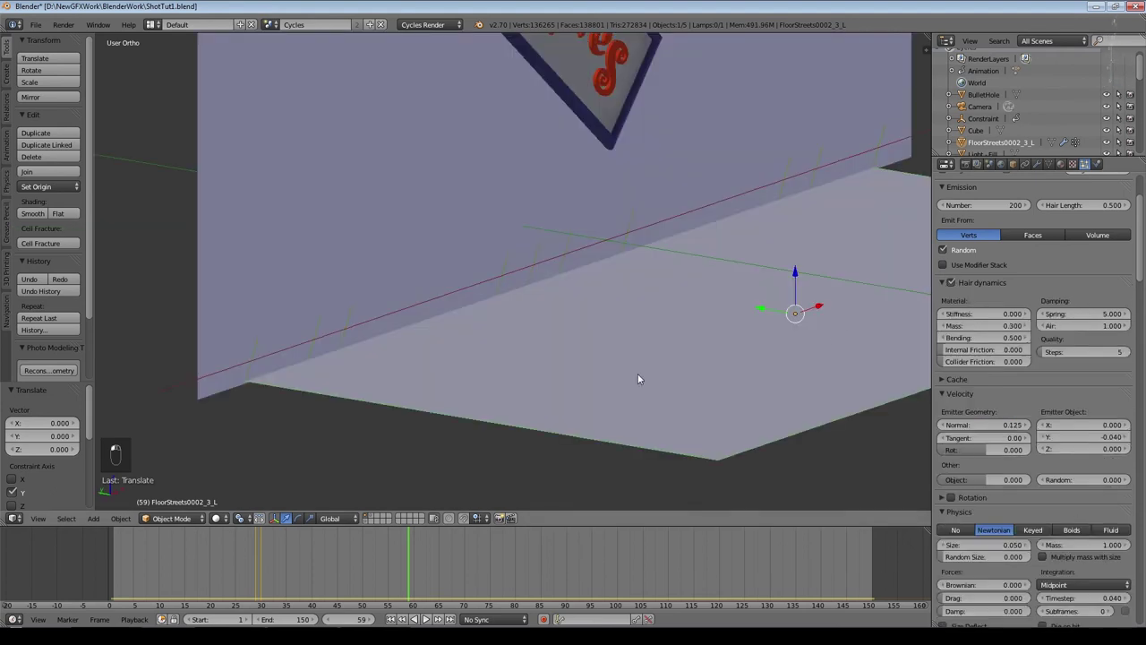
left_click(392, 618)
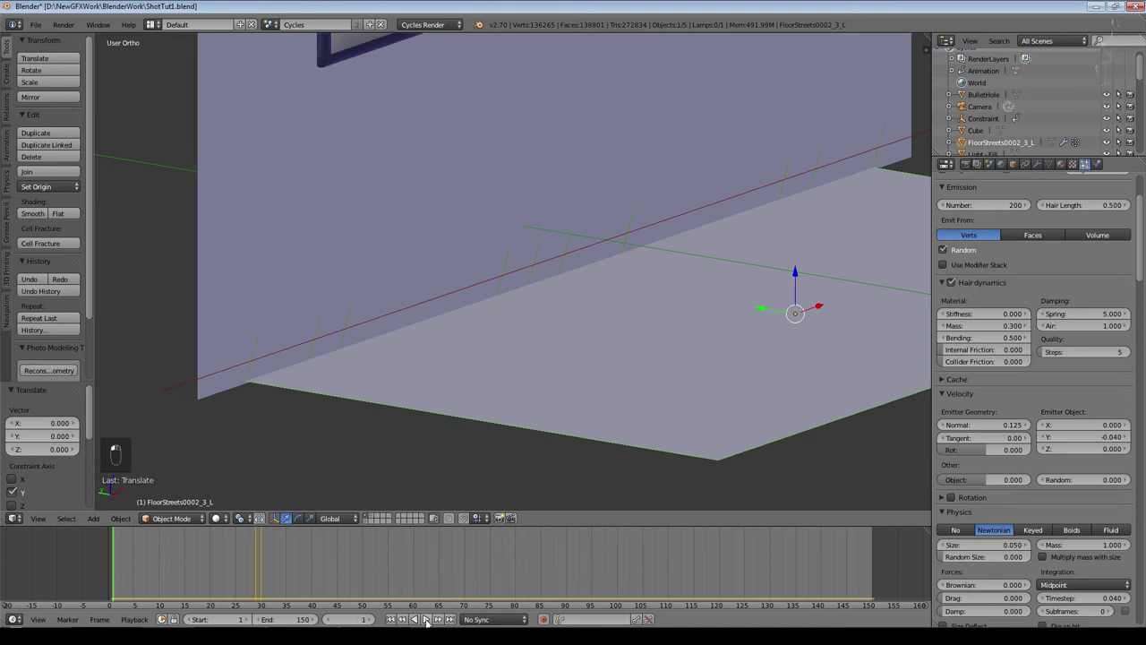
left_click(427, 618)
left_click(427, 618)
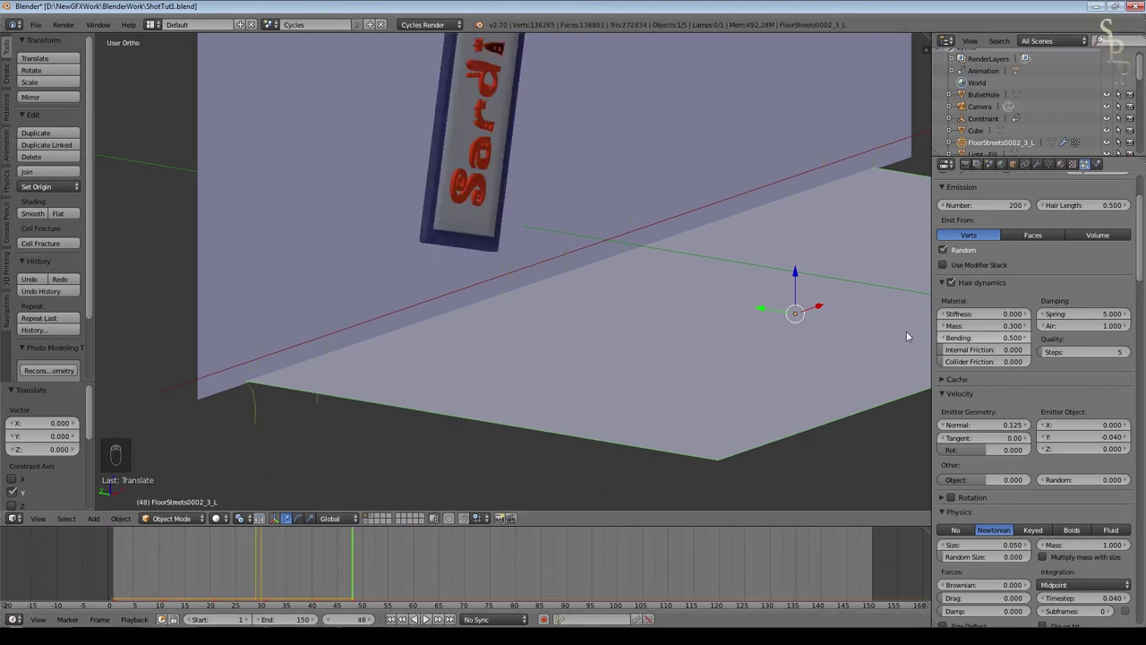
Step: Raise the hair dynamics stiffness to 0.350 and replay the animation from the start to check the grass
middle_click_drag(799, 390, 817, 374)
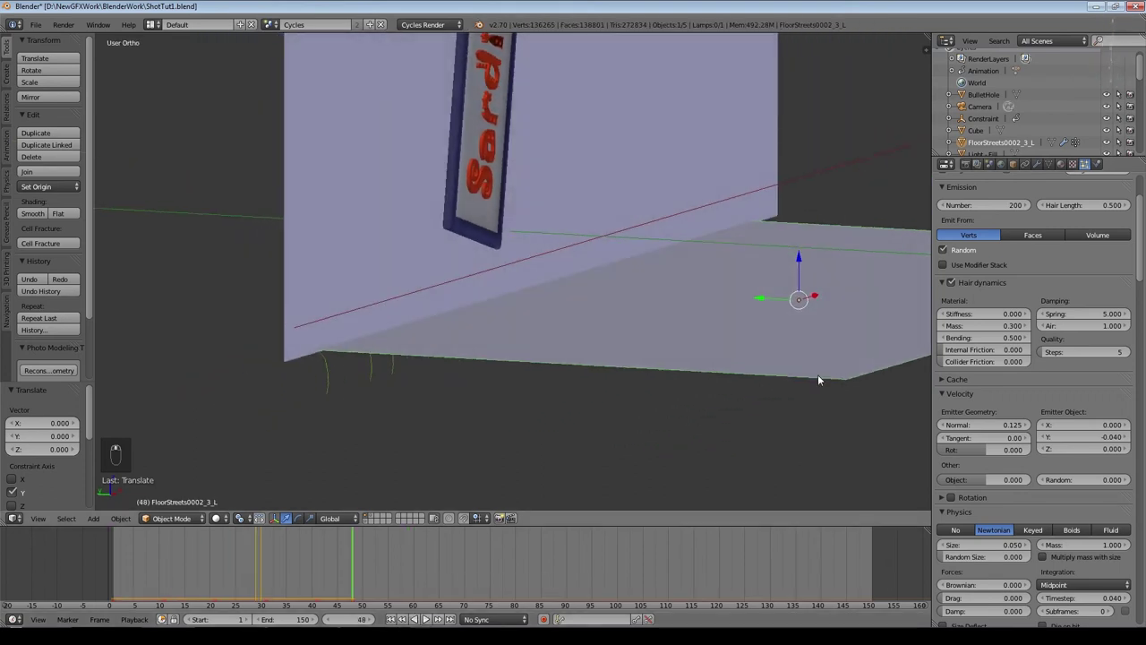
left_click(427, 618)
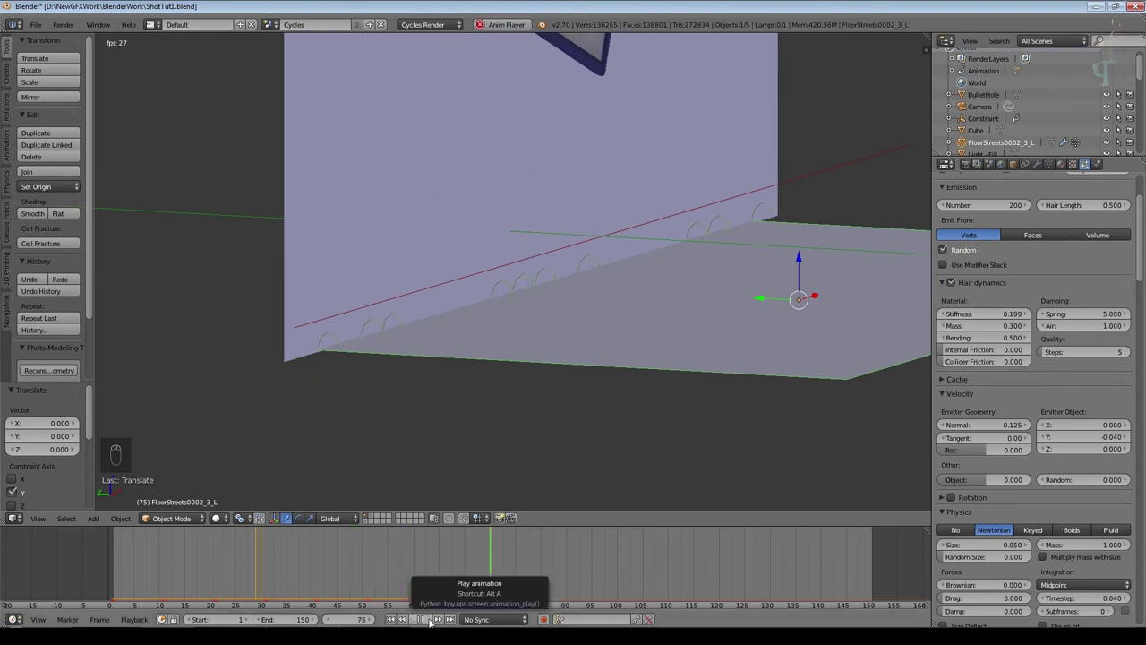
left_click_drag(999, 315, 1005, 316)
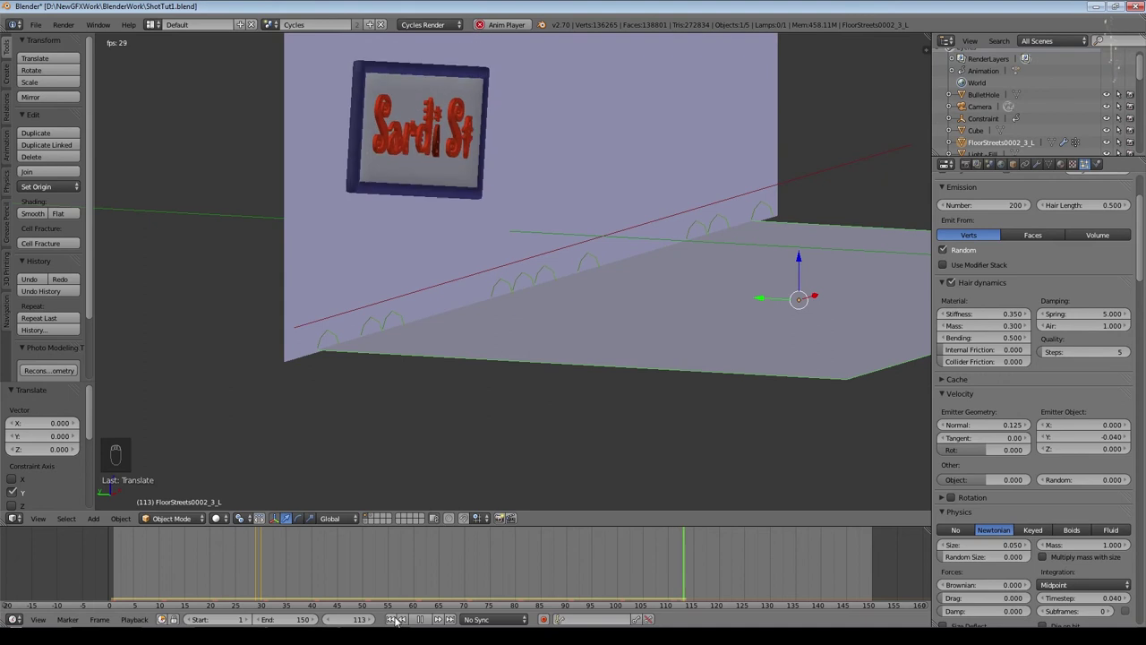
left_click(392, 619)
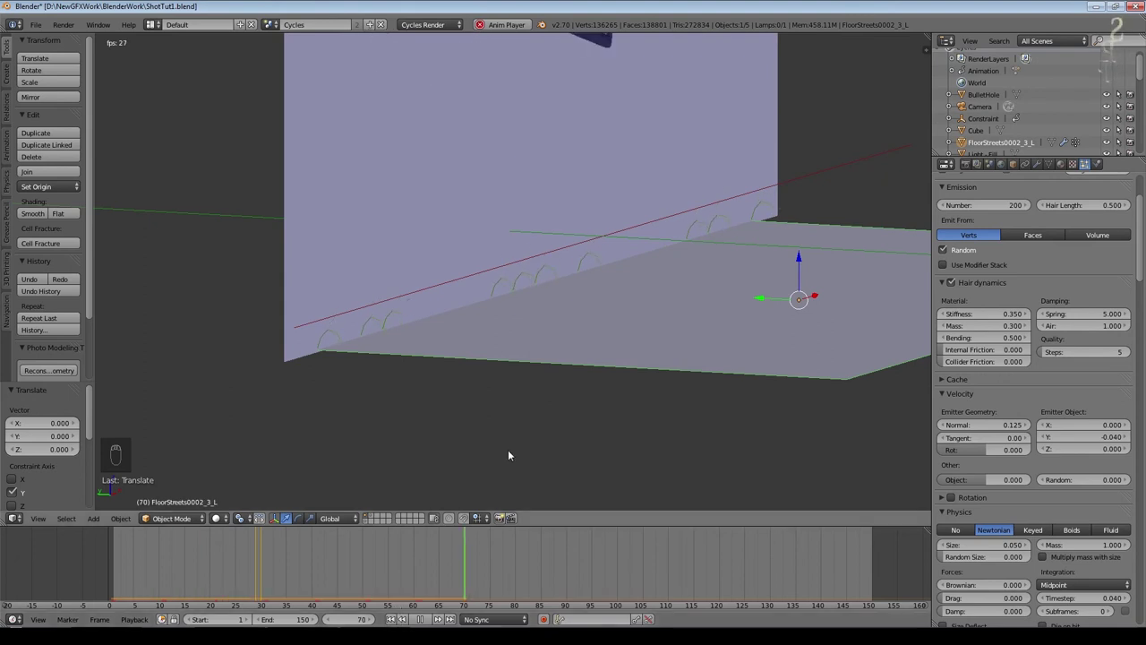
middle_click_drag(508, 451, 551, 440)
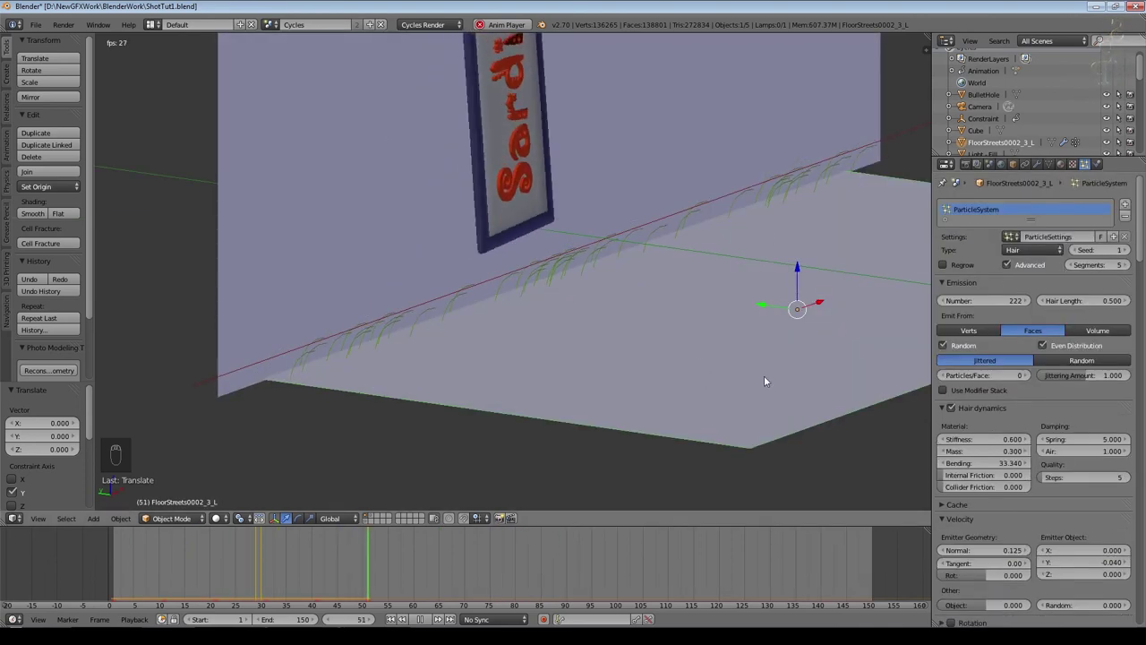
Step: Set the grass's random velocity to 0.040 and its object velocity to about -0.067, and inspect the blades during playback
mouse_move(781, 372)
middle_mouse_down()
mouse_move(827, 373)
mouse_move(802, 367)
middle_mouse_up()
scroll(998, 366, "down", 1)
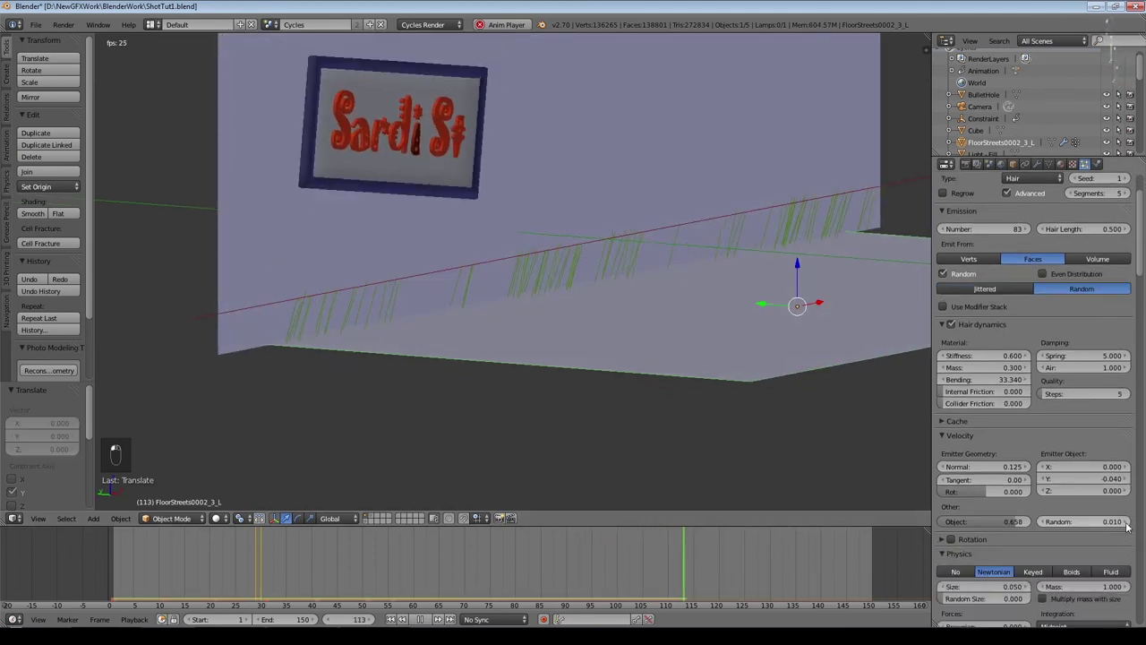
left_click(1128, 522)
left_click(1127, 522)
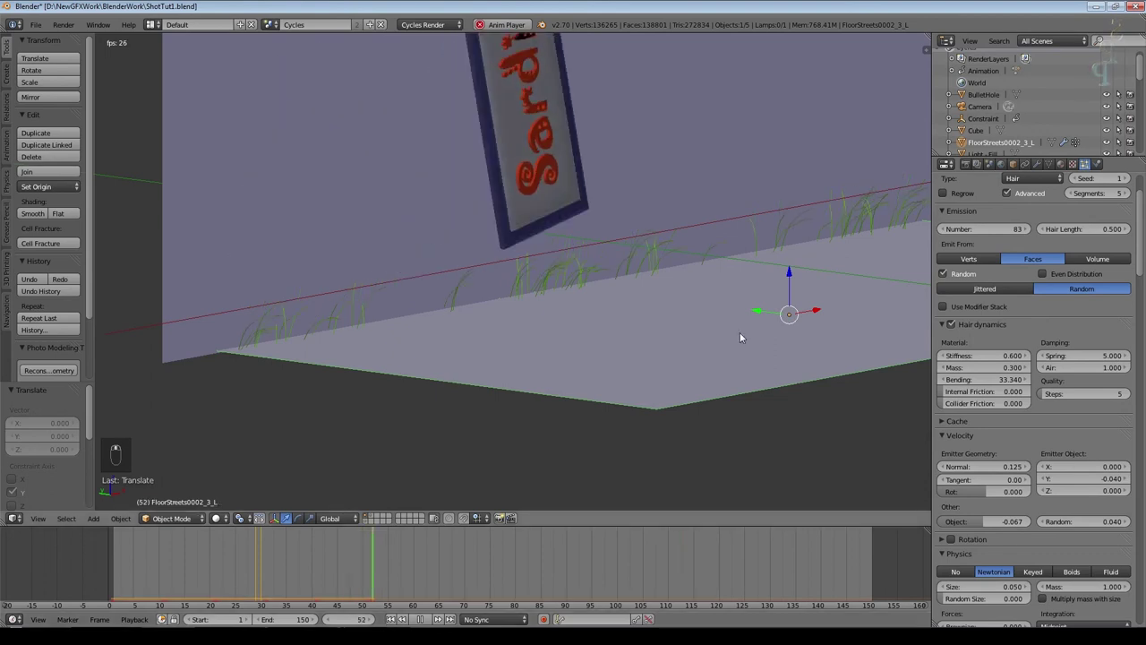
middle_click_drag(744, 334, 737, 328)
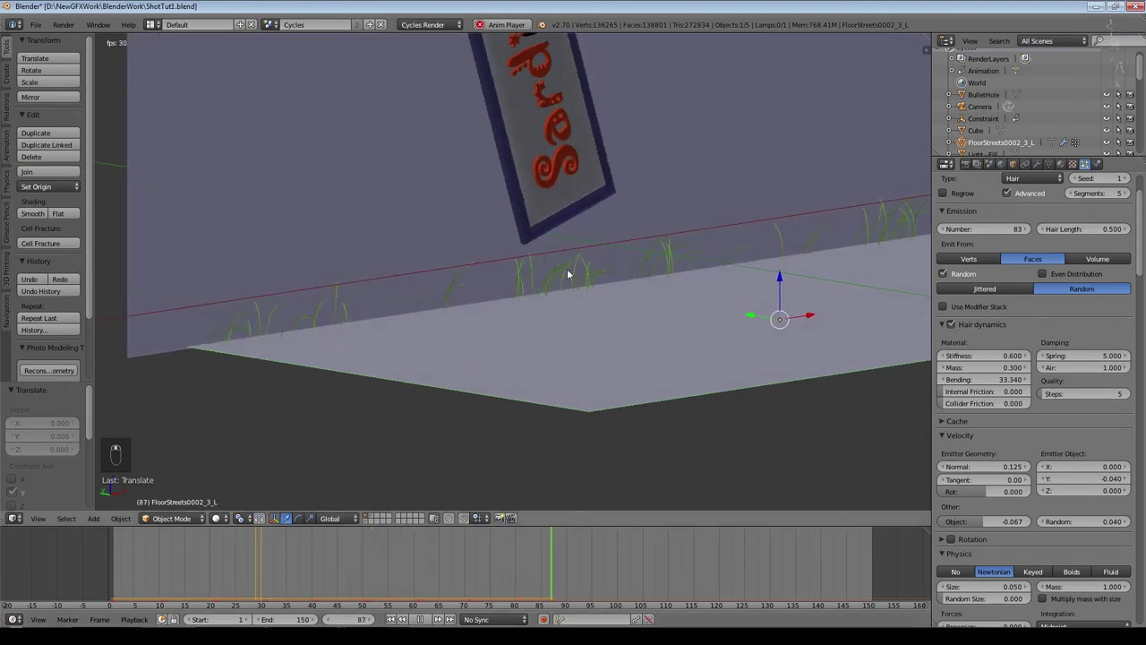
middle_click_drag(677, 259, 458, 337)
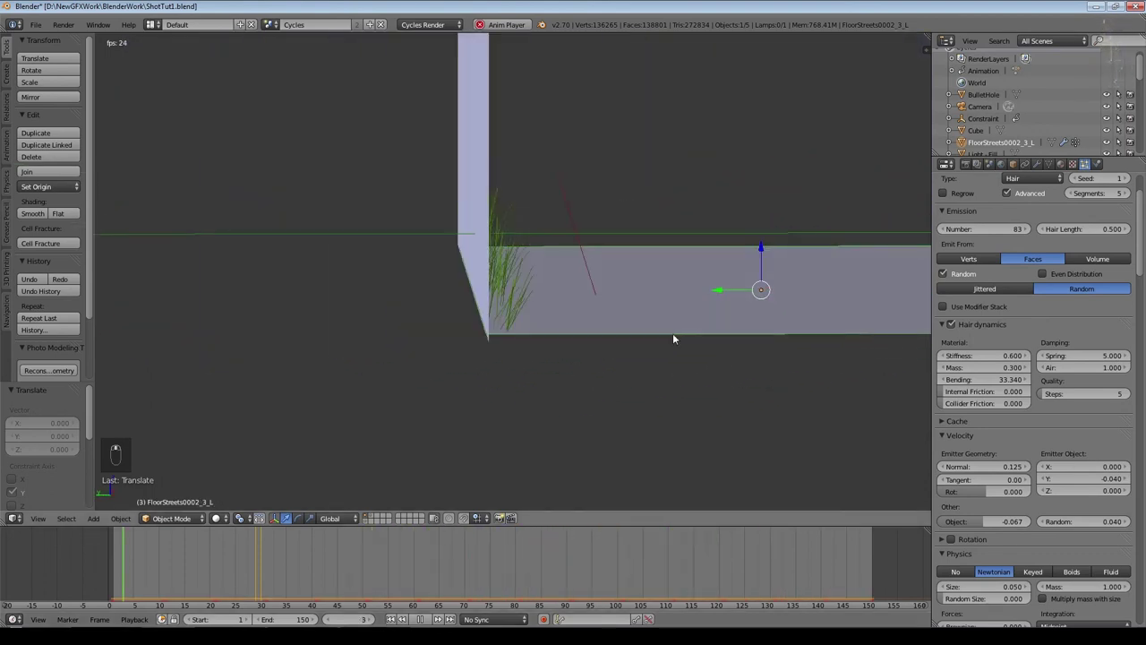
middle_click_drag(673, 333, 670, 333)
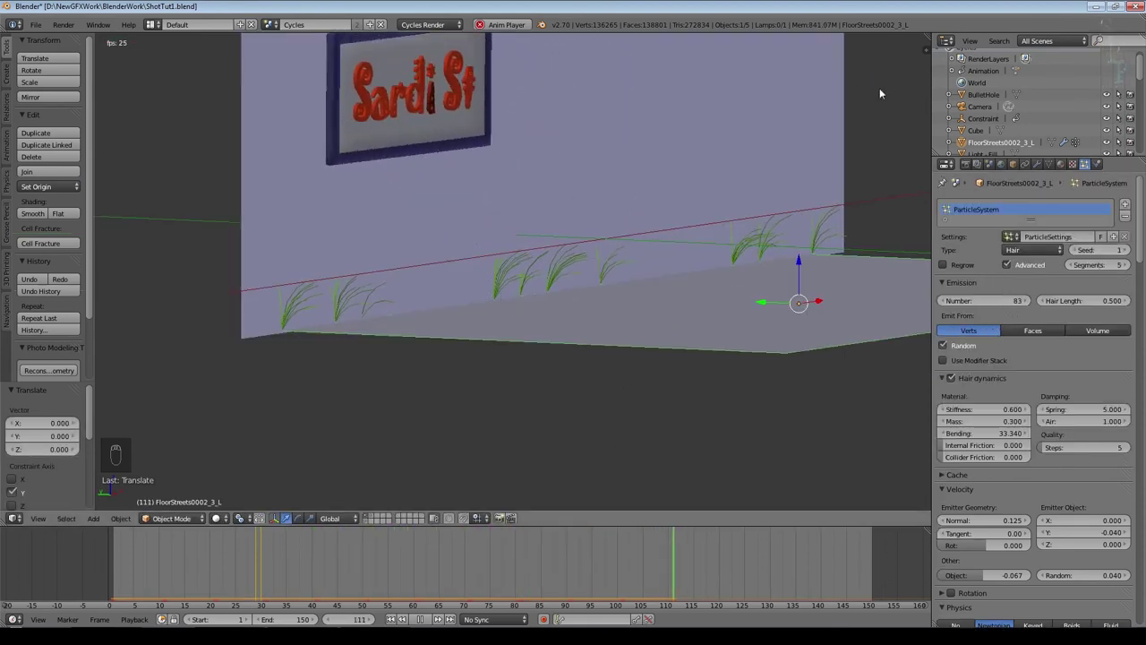
Step: Compare face and vertex emission for the grass, keep Verts, stop playback at frame 80 and save the file
left_click(1035, 330)
left_click(991, 335)
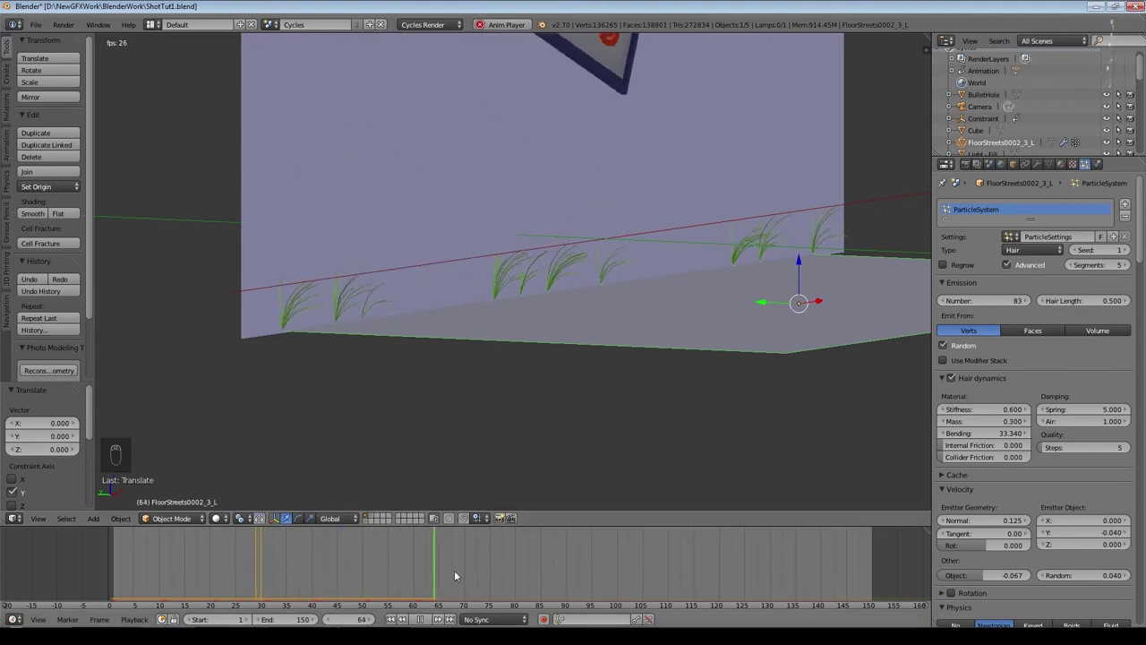
key("KP_5")
middle_click_drag(477, 329, 248, 307)
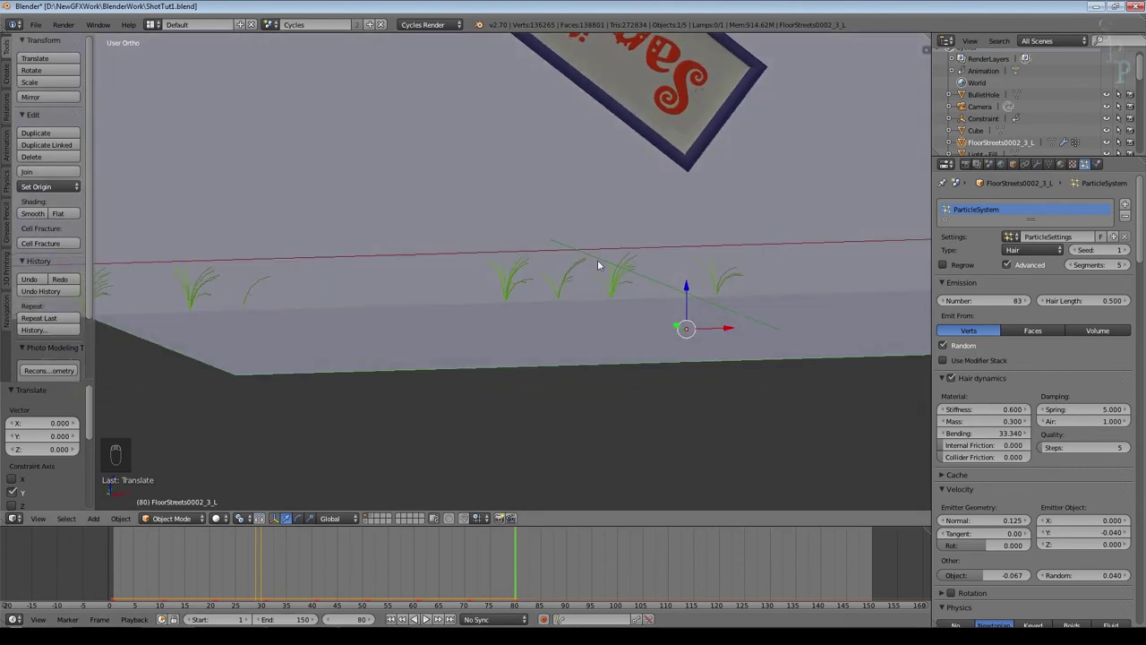
key("ctrl+s")
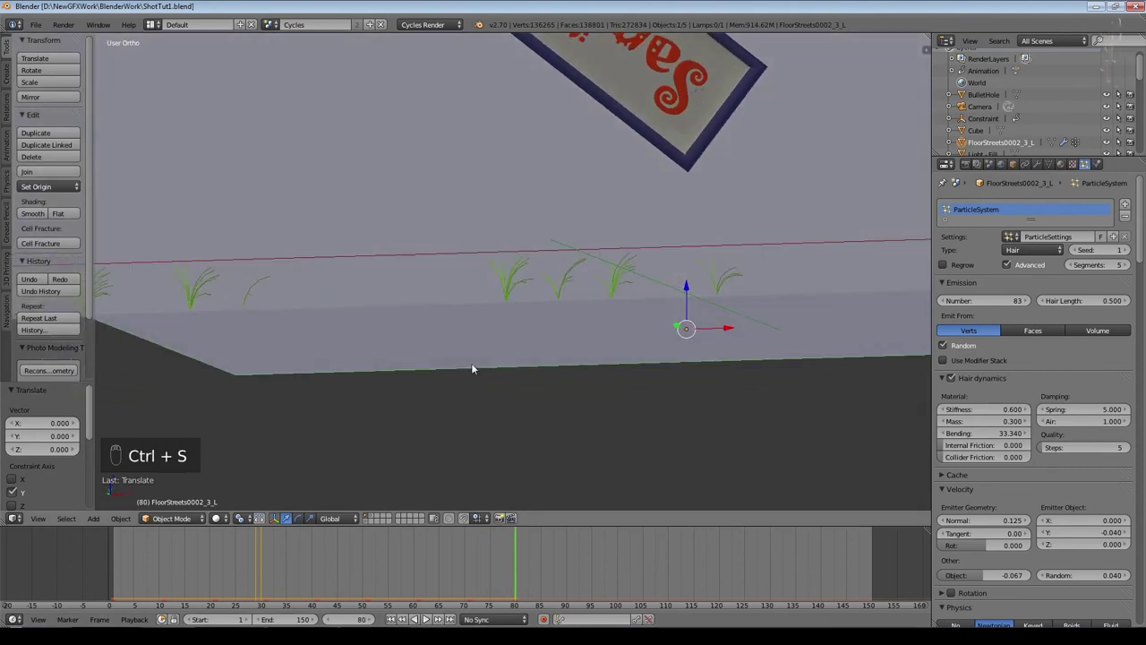
Step: Preview the grass tufts along the brick wall's base in the rendered viewport
middle_click_drag(473, 368, 499, 394)
scroll(499, 394, "down", 5)
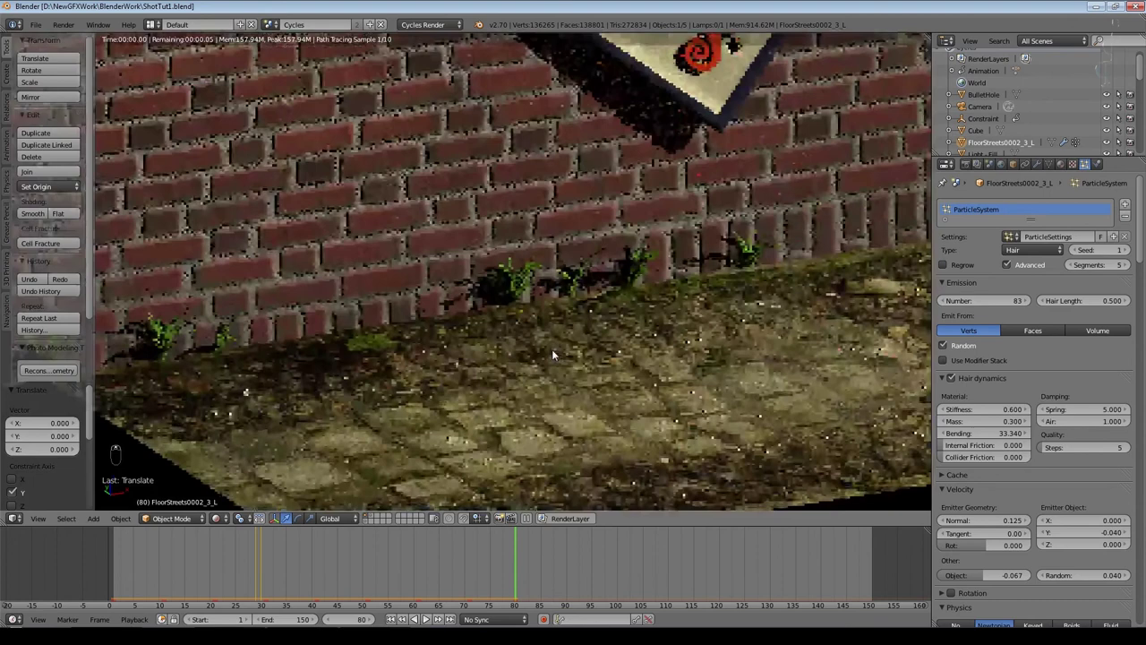
scroll(553, 351, "up", 1)
middle_click_drag(552, 351, 612, 337)
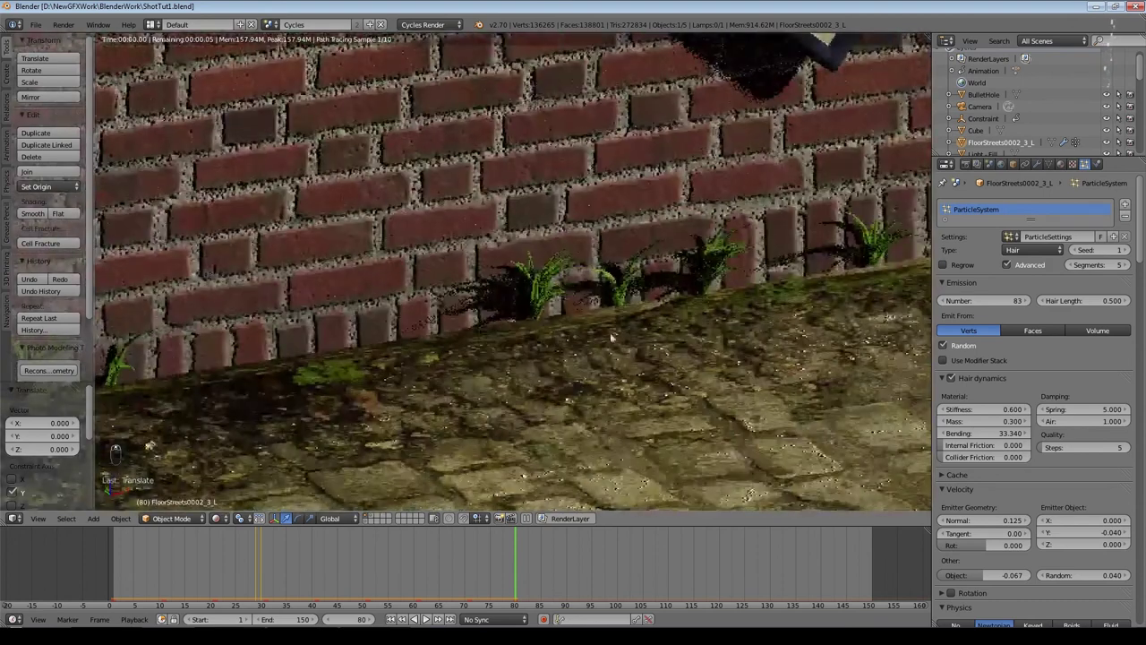
mouse_move(800, 276)
middle_mouse_down()
mouse_move(427, 340)
mouse_move(475, 336)
middle_mouse_up()
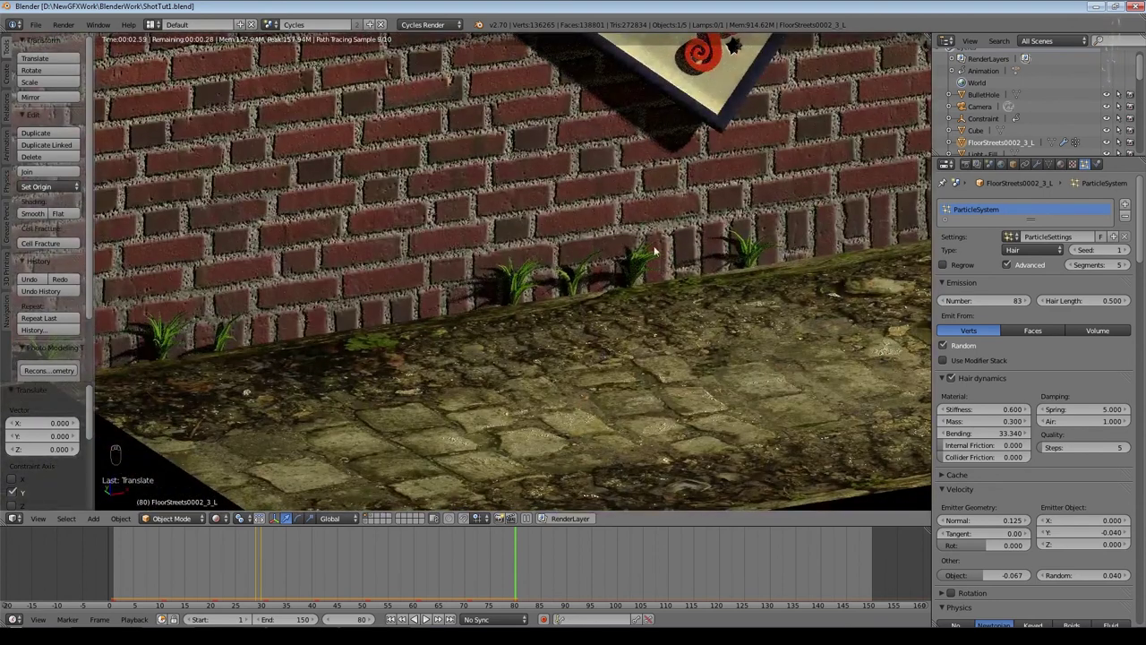
Step: Set the Cycles hair rendering primitive to Curve Segments and the shape to Ribbons
scroll(1056, 358, "down", 15)
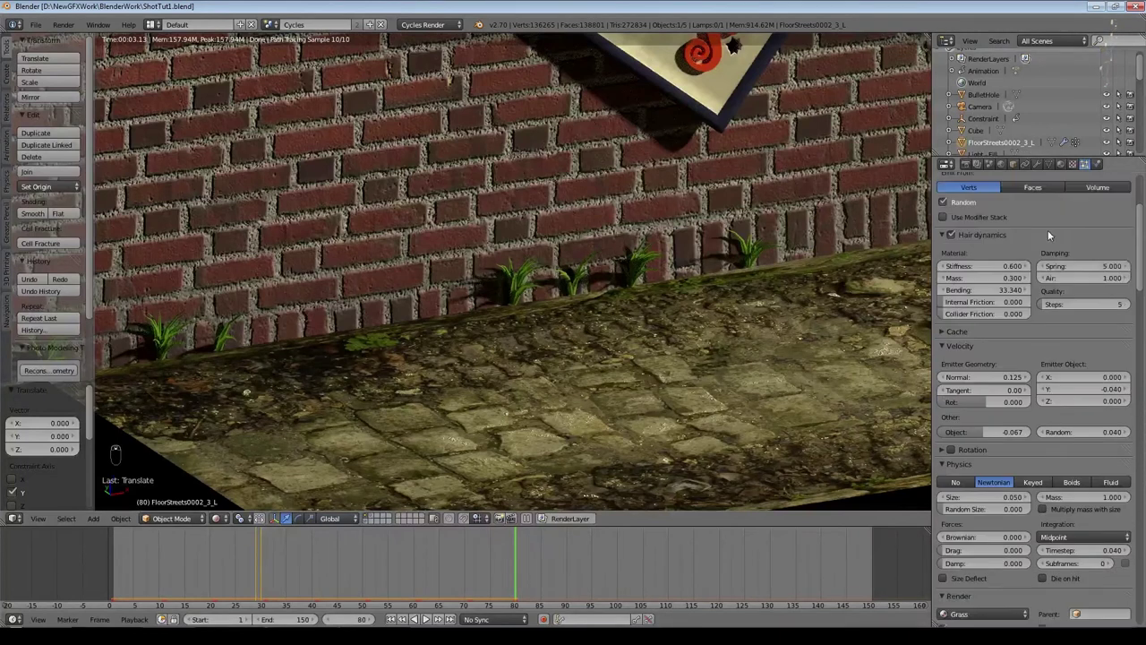
scroll(1091, 405, "down", 8)
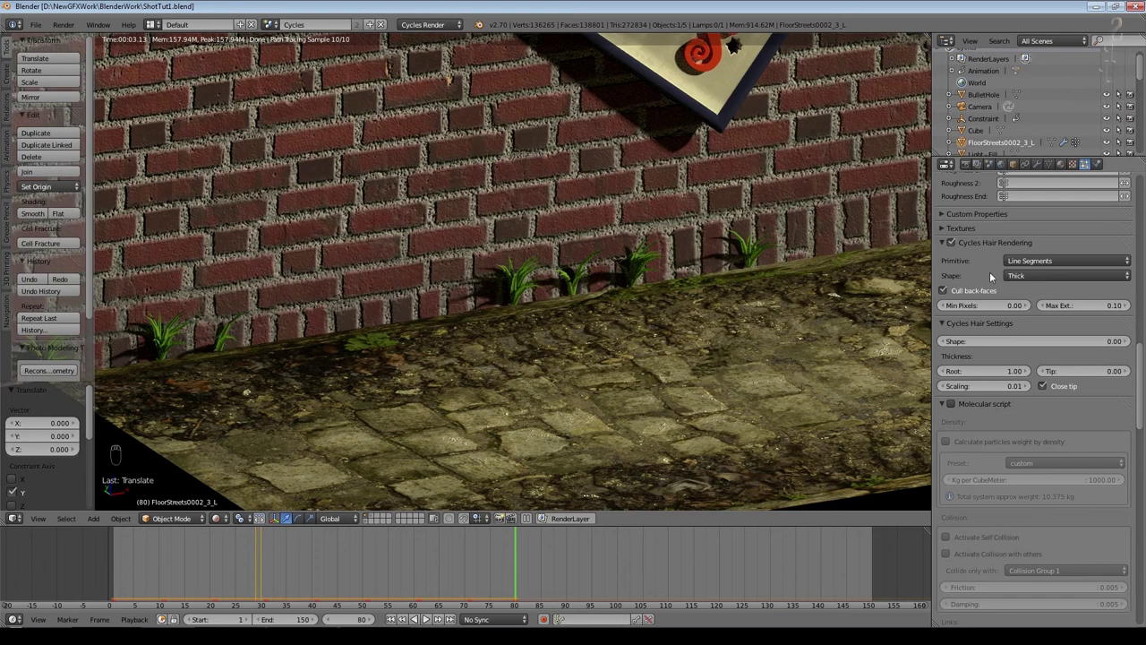
left_click(1048, 260)
left_click(1047, 225)
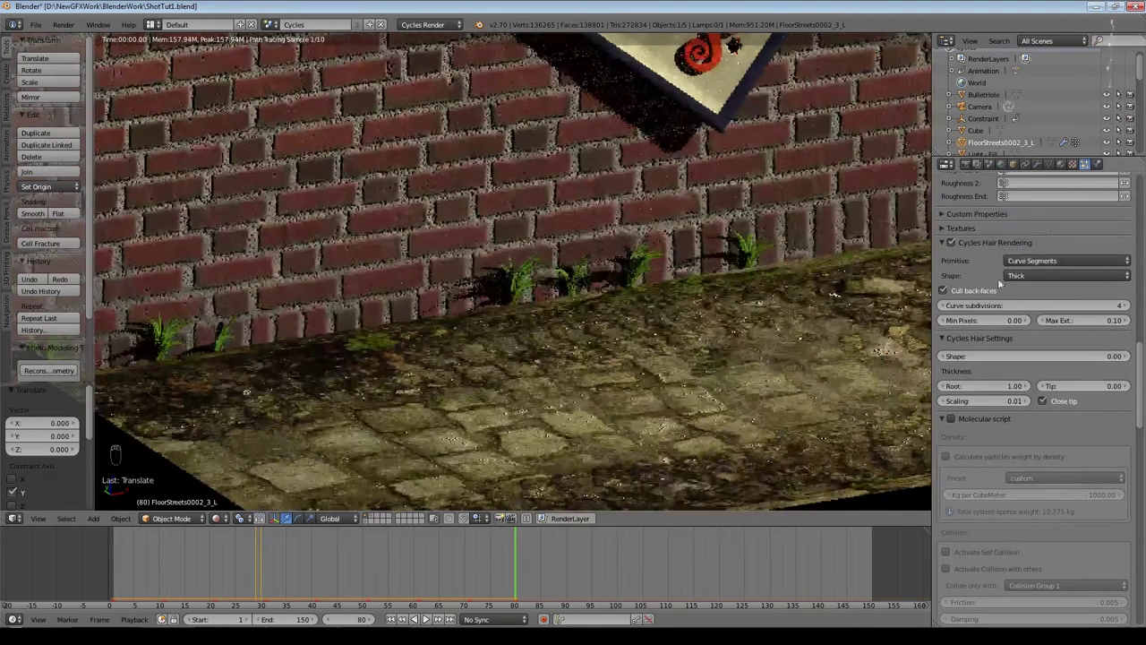
left_click(1044, 276)
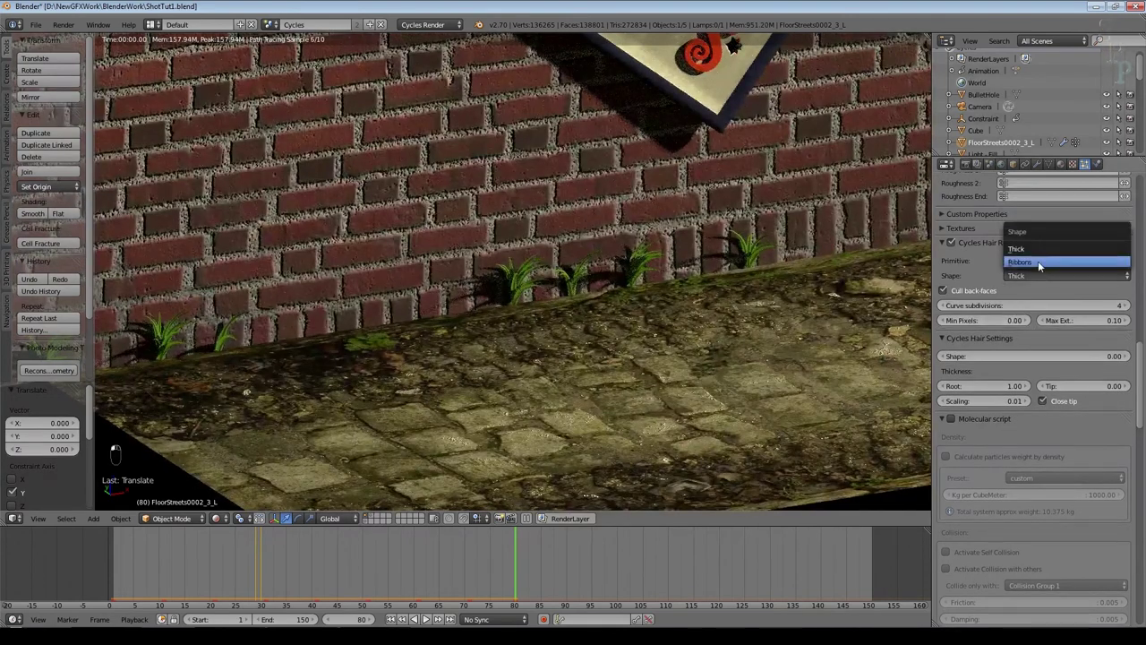
left_click(1038, 261)
Step: Set the grass strands' root thickness to 0.20 and tip thickness to 0.03 in the Cycles hair settings
left_click(999, 372)
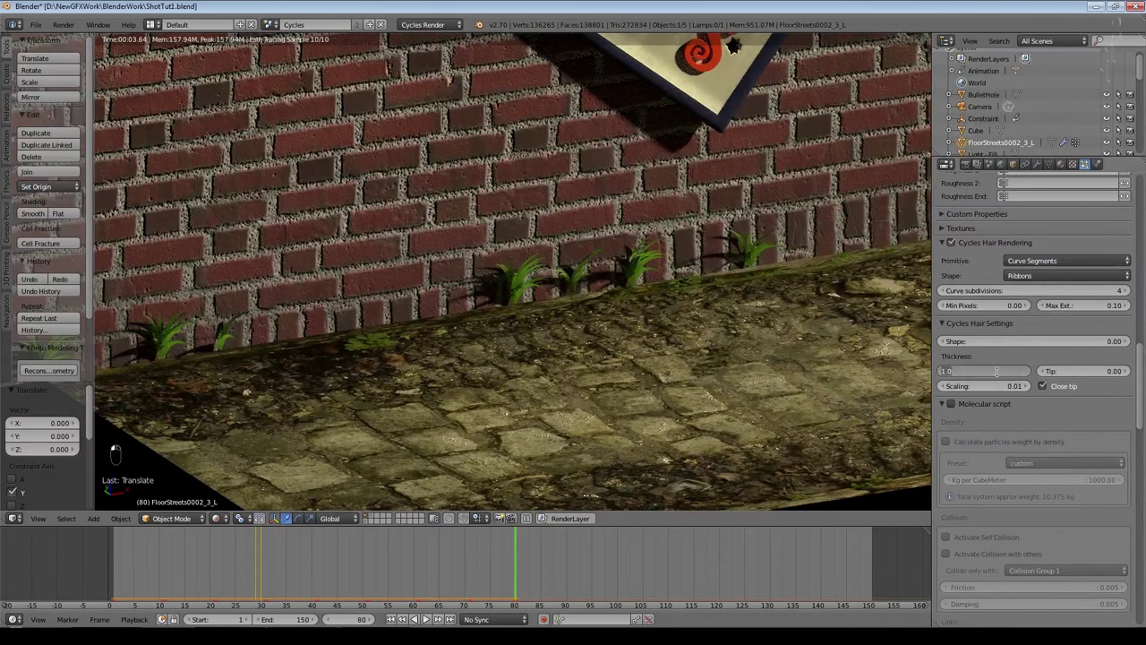
type(".2")
key("Return")
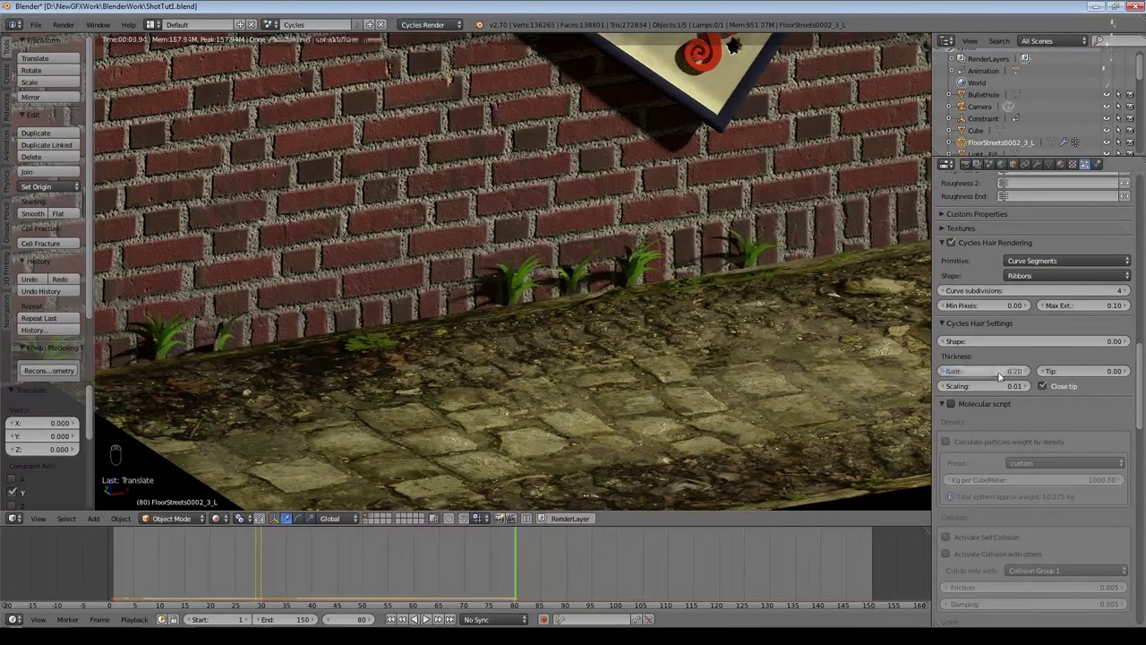
scroll(763, 308, "up", 5)
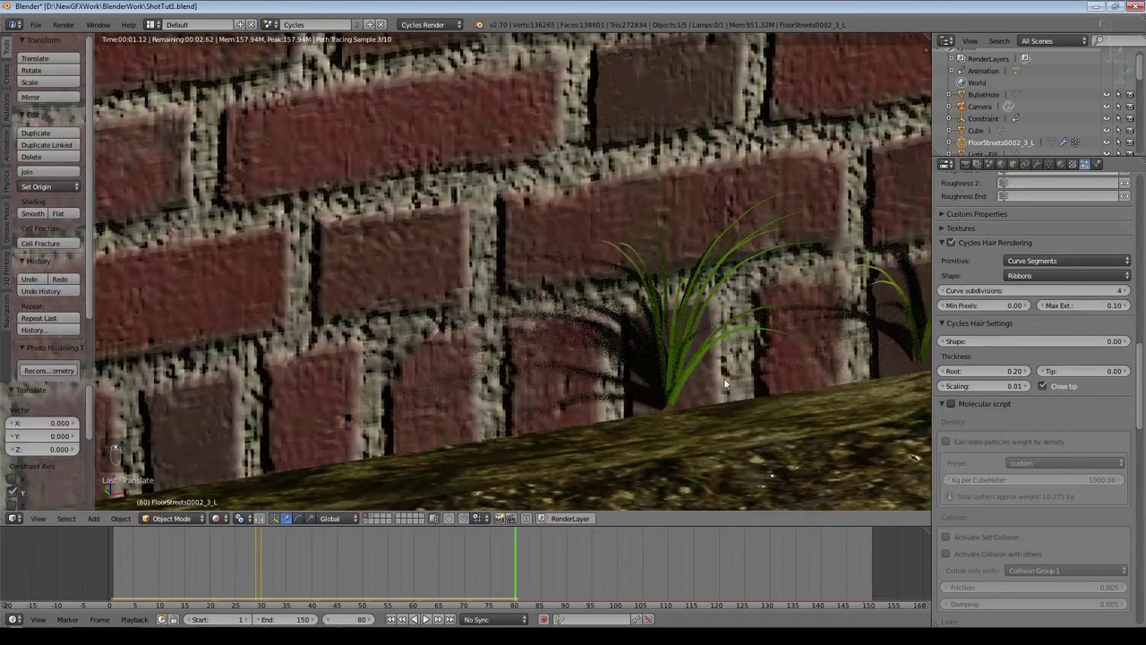
scroll(725, 344, "down", 1)
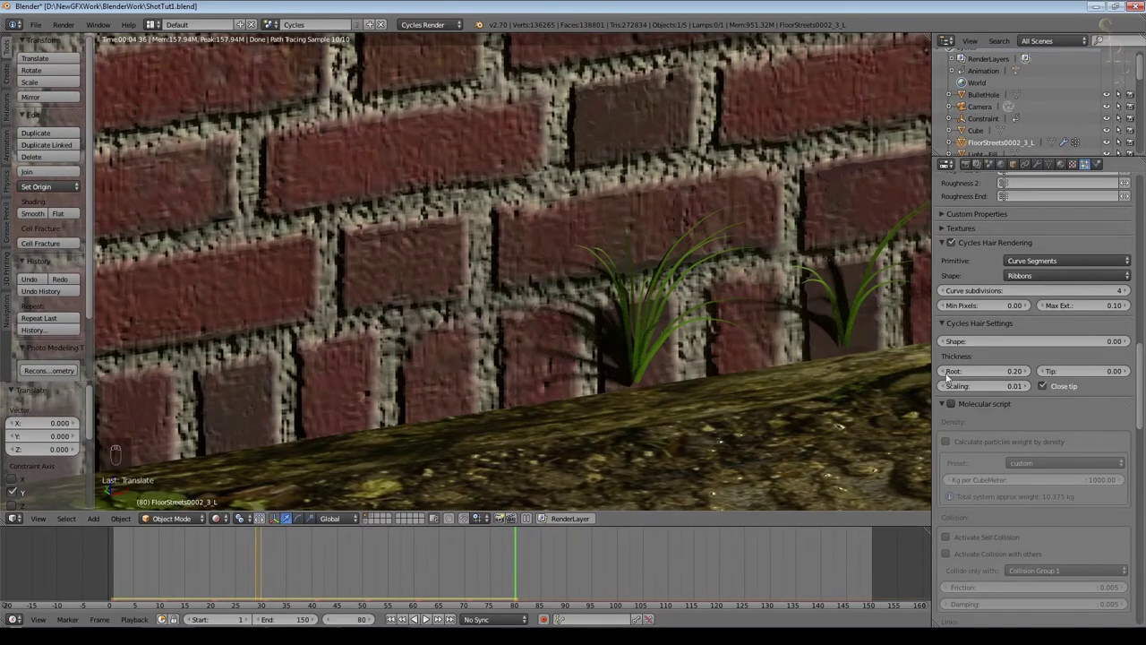
scroll(589, 287, "down", 6)
scroll(588, 286, "up", 5)
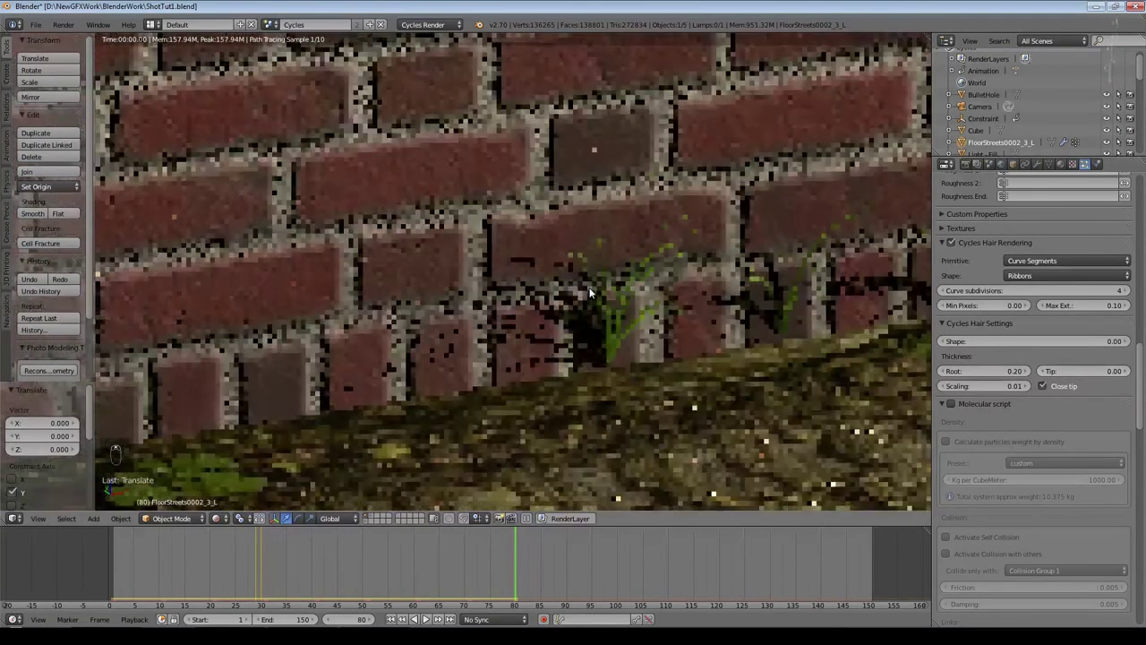
left_click_drag(1126, 371, 1131, 376)
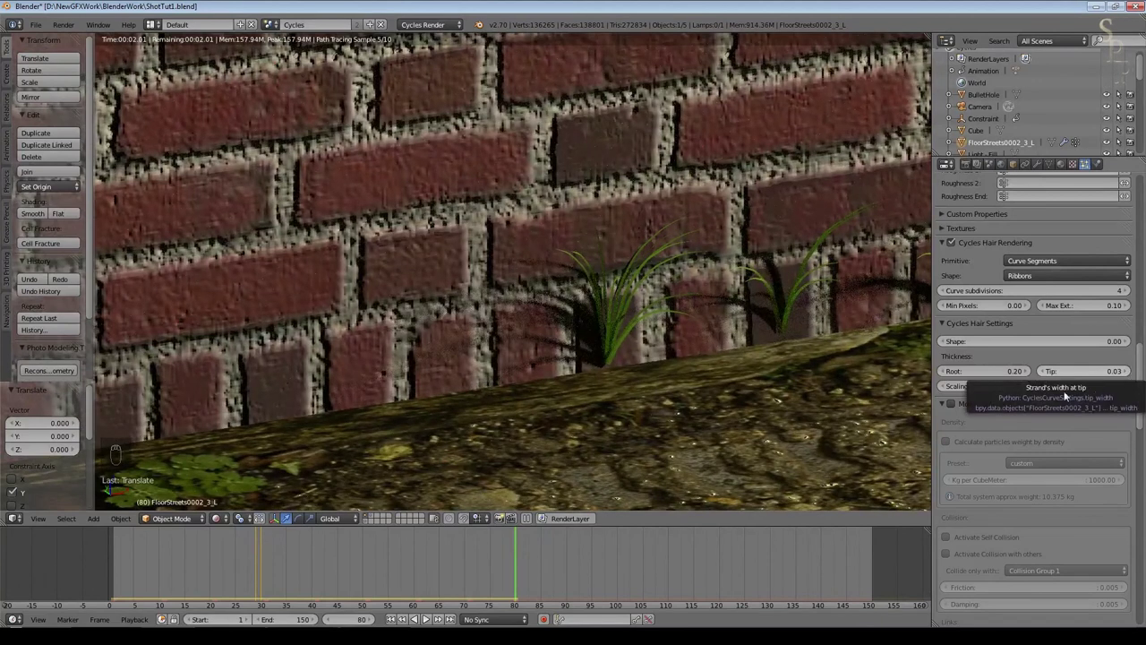
Step: Set the grass particles' Brownian force to about 0.024 and random velocity to 0.050 while checking the playback
scroll(1057, 279, "up", 15)
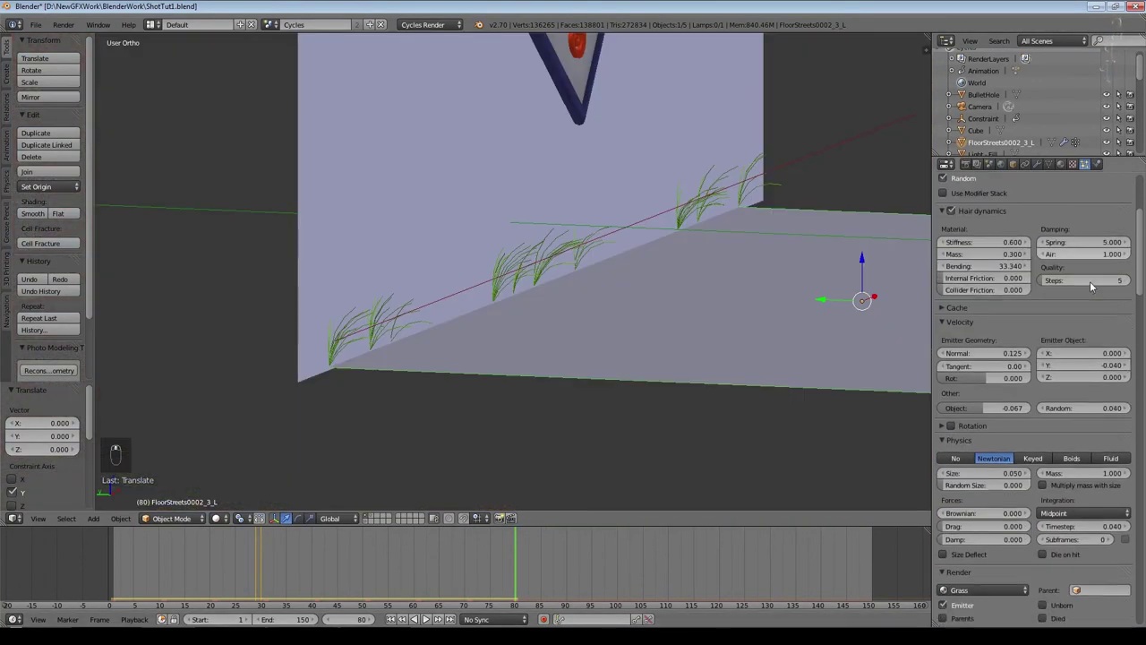
scroll(1090, 282, "down", 3)
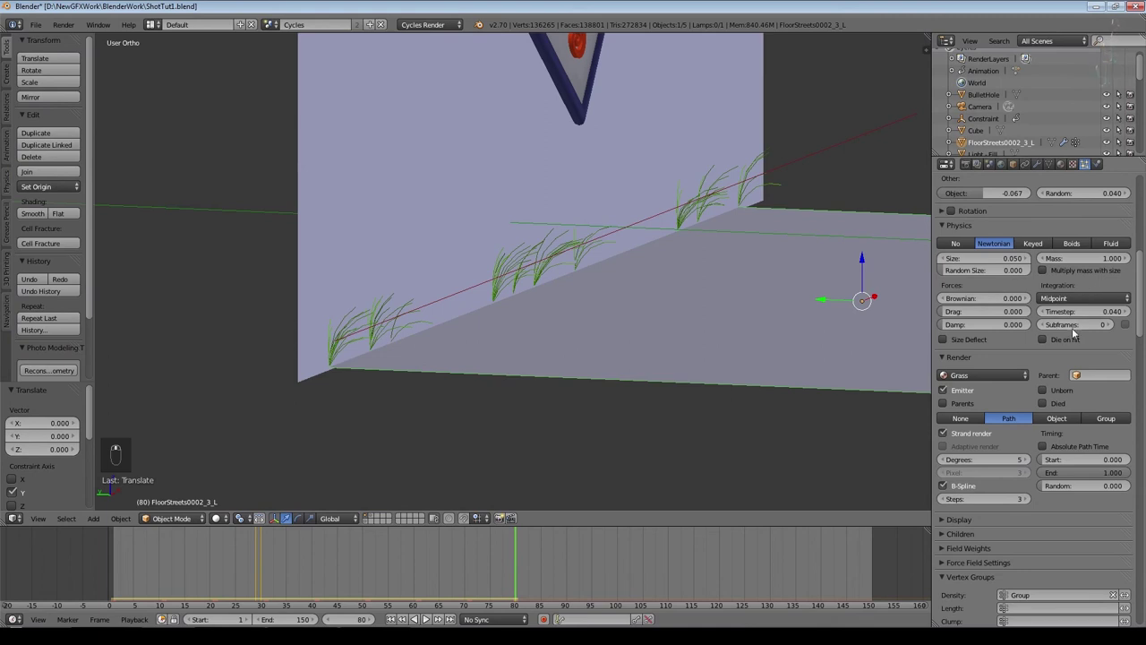
scroll(1072, 327, "up", 1)
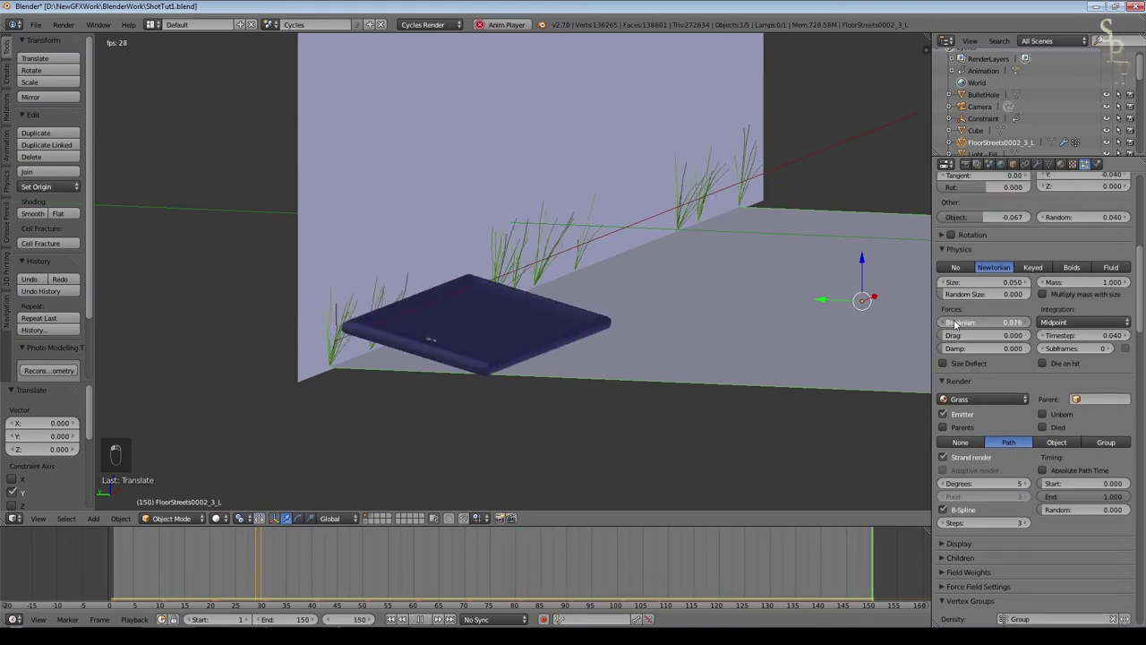
left_click_drag(954, 321, 974, 317)
scroll(1030, 358, "up", 10)
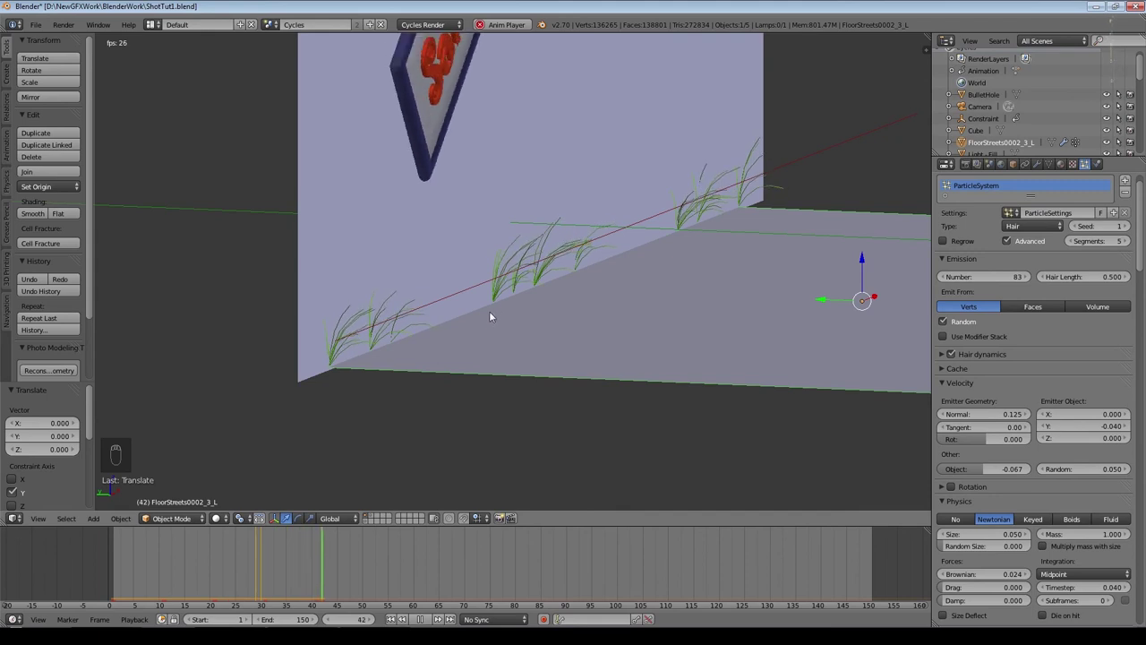
Step: Replay the grass motion from frame 1, scrub to about frame 23 and save the file
left_click(390, 619)
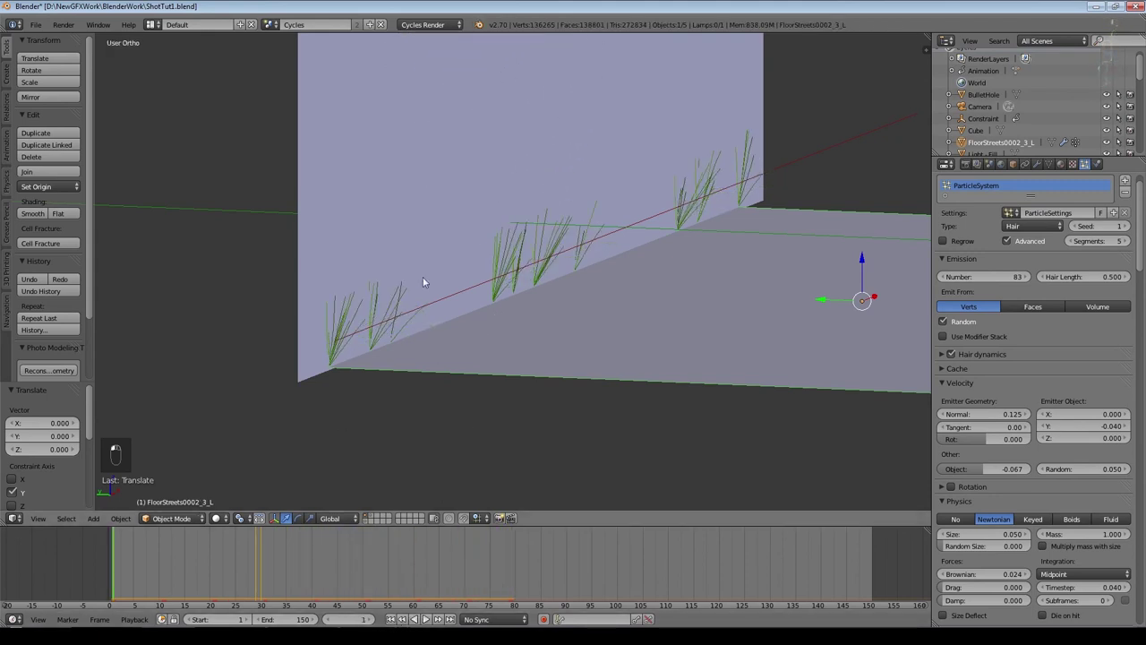
left_click(427, 620)
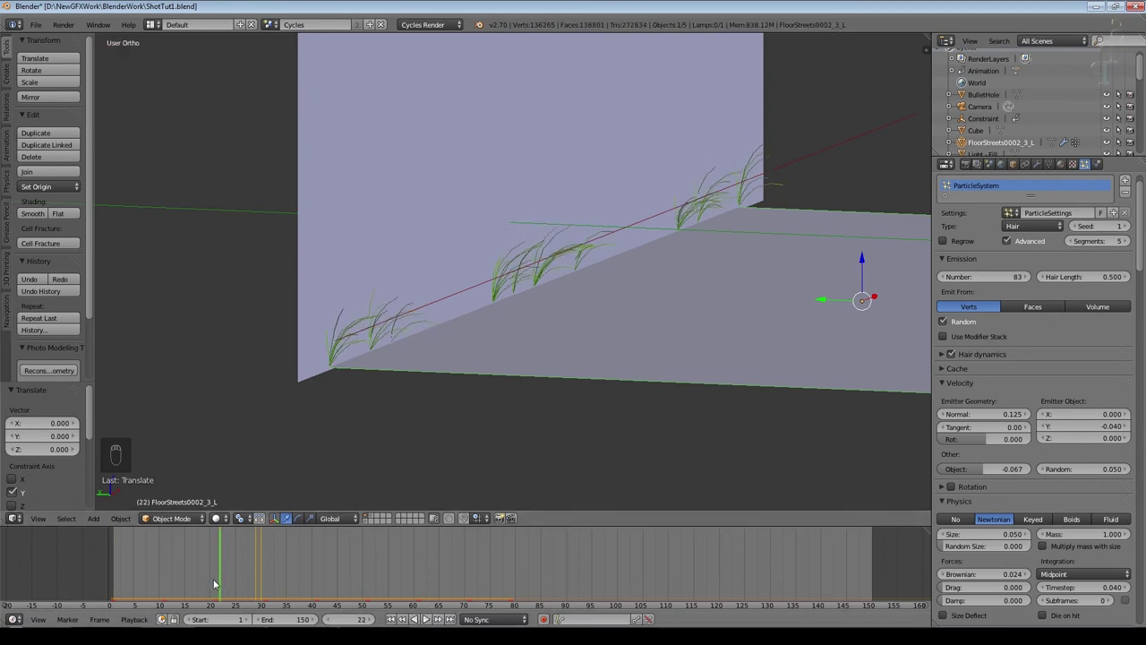
mouse_move(240, 575)
left_mouse_down()
mouse_move(213, 573)
mouse_move(225, 574)
left_mouse_up()
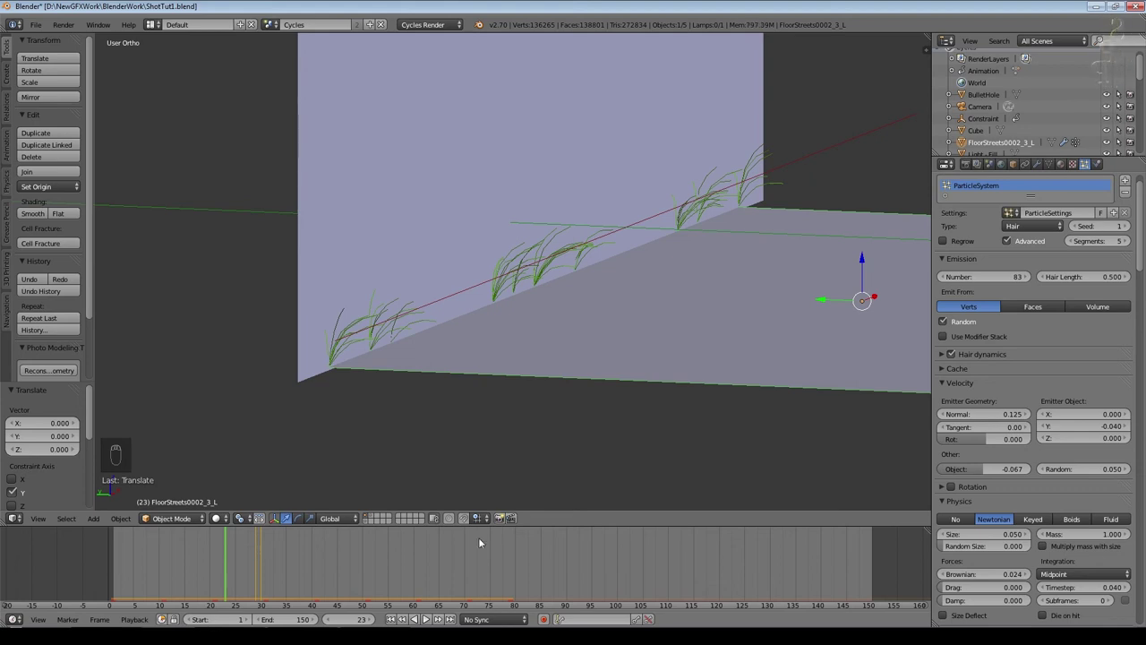
scroll(410, 389, "down", 5)
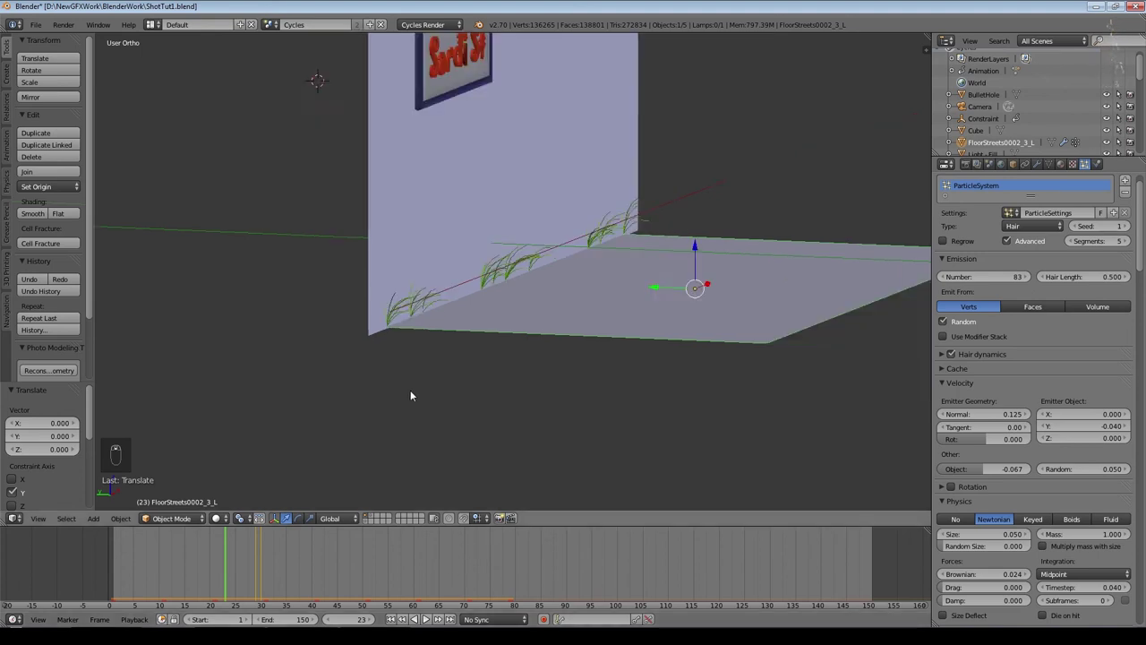
middle_click_drag(493, 316, 463, 318)
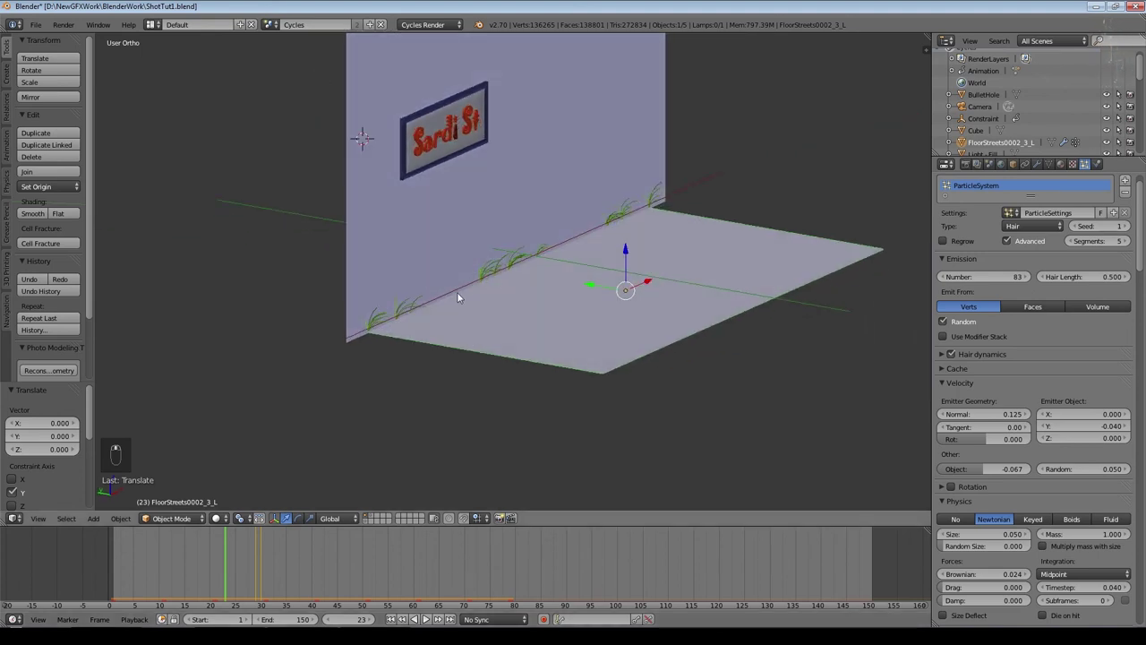
key("ctrl+s")
left_click(458, 294)
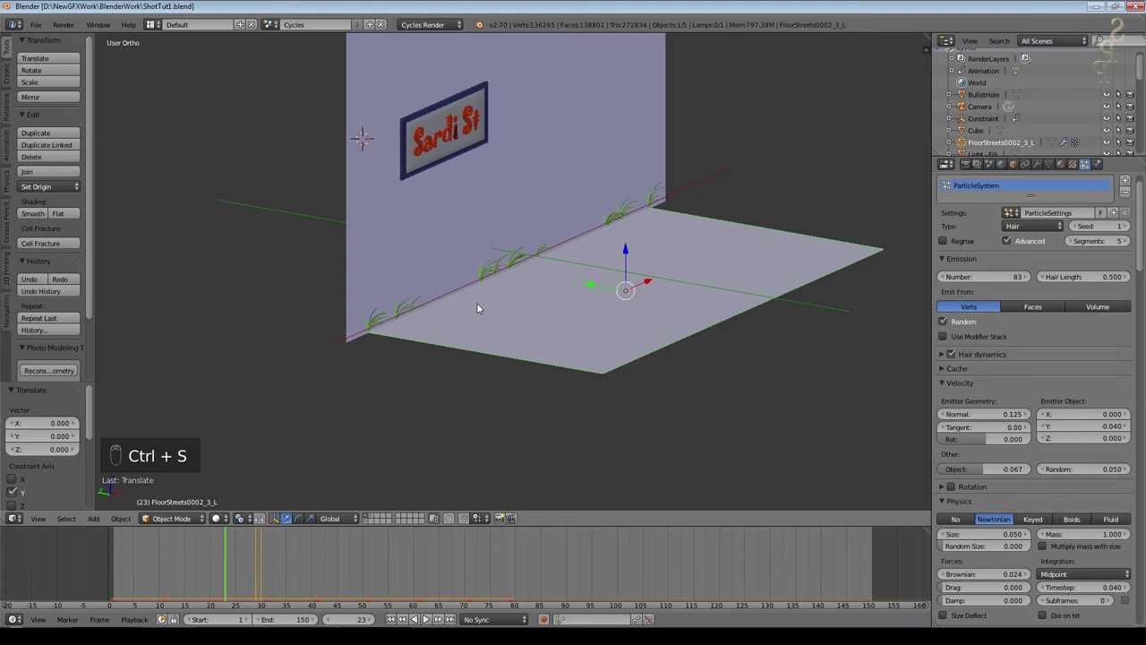
Step: Add a Turbulence force field, place it just beyond the near end of the wall's base and show its physics settings
key("shift+a")
mouse_move(452, 457)
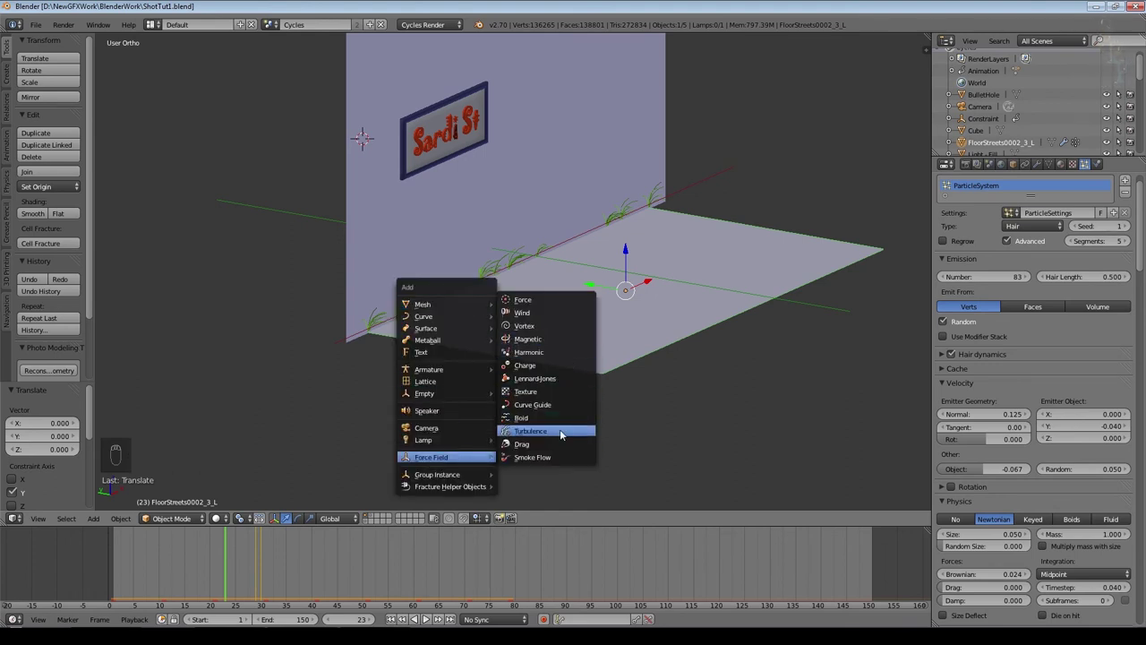
left_click(562, 433)
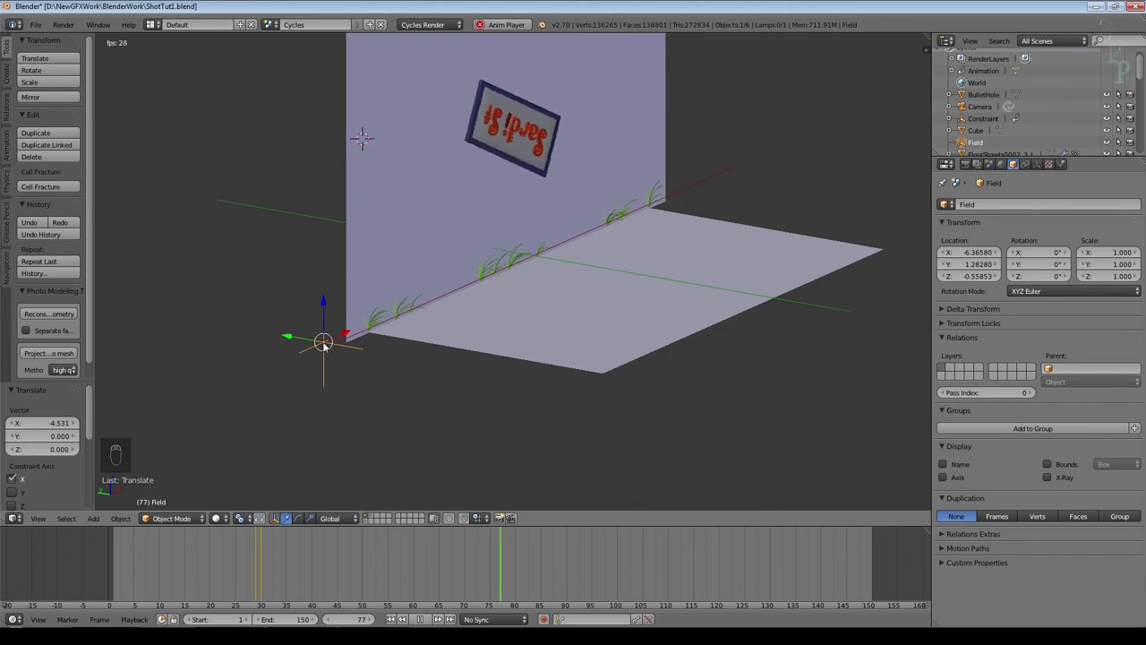
left_click(1061, 164)
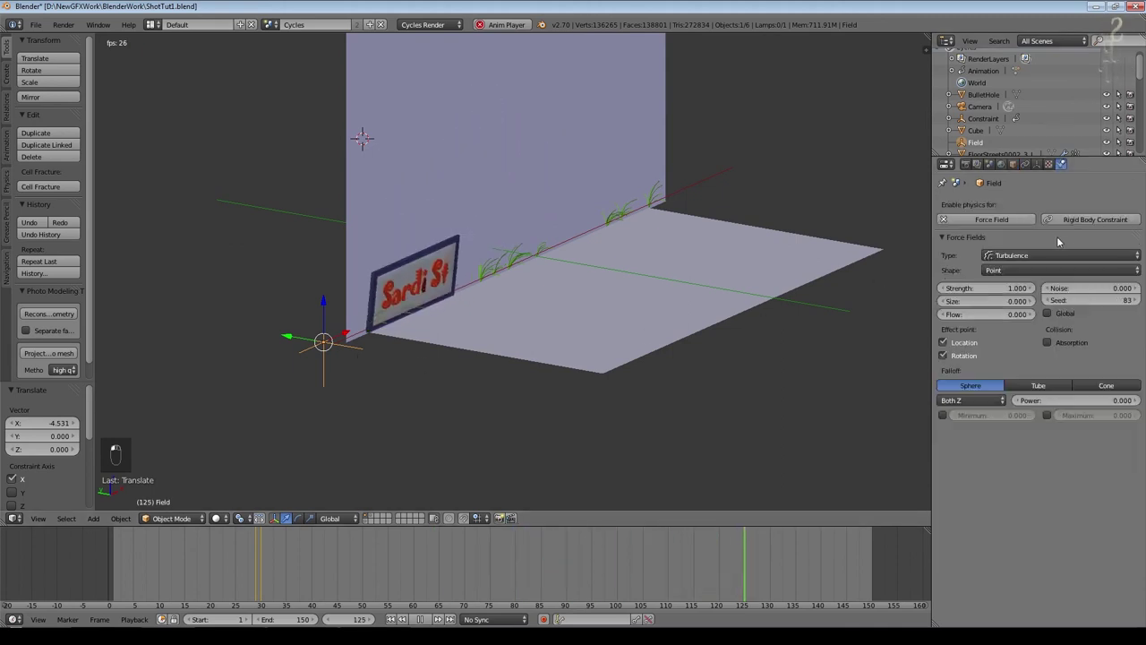
Step: Try turbulence strengths of 623.8 and 50 while watching the grass move during playback
left_click_drag(996, 293, 1072, 292)
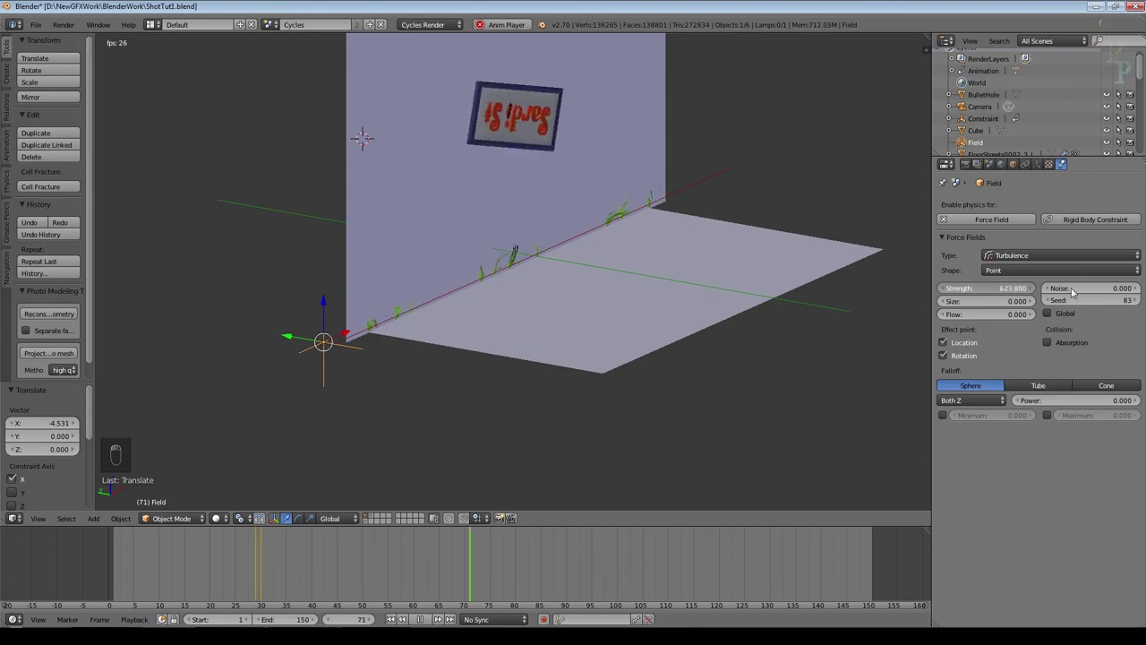
scroll(660, 227, "up", 5)
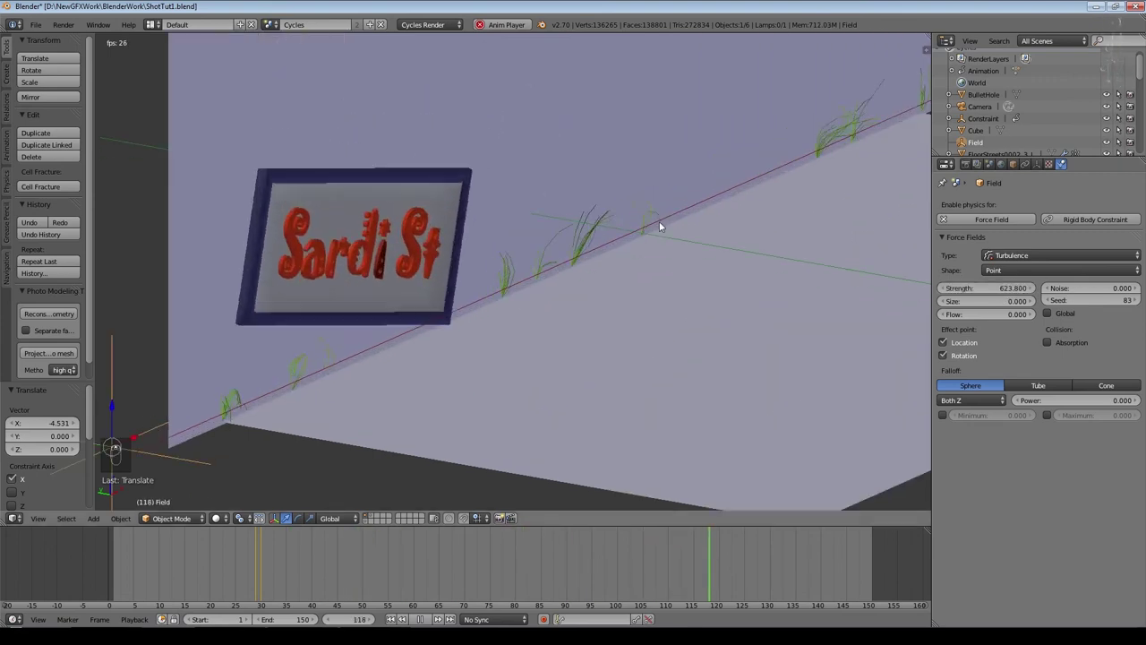
scroll(664, 274, "down", 1)
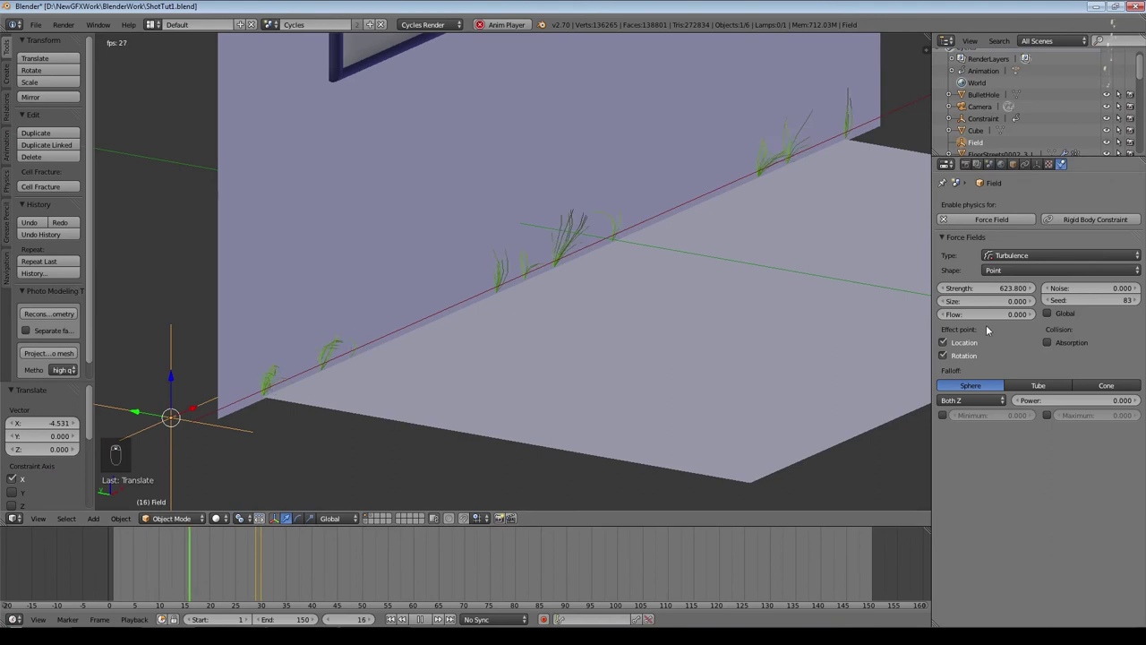
left_click(994, 289)
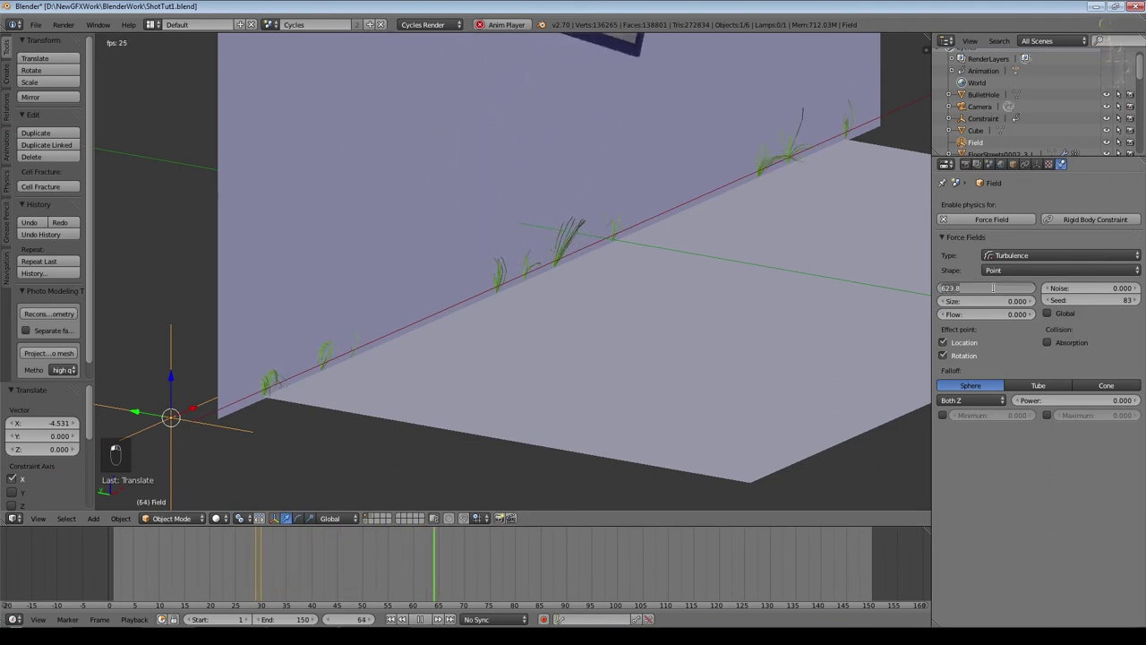
type("50.0")
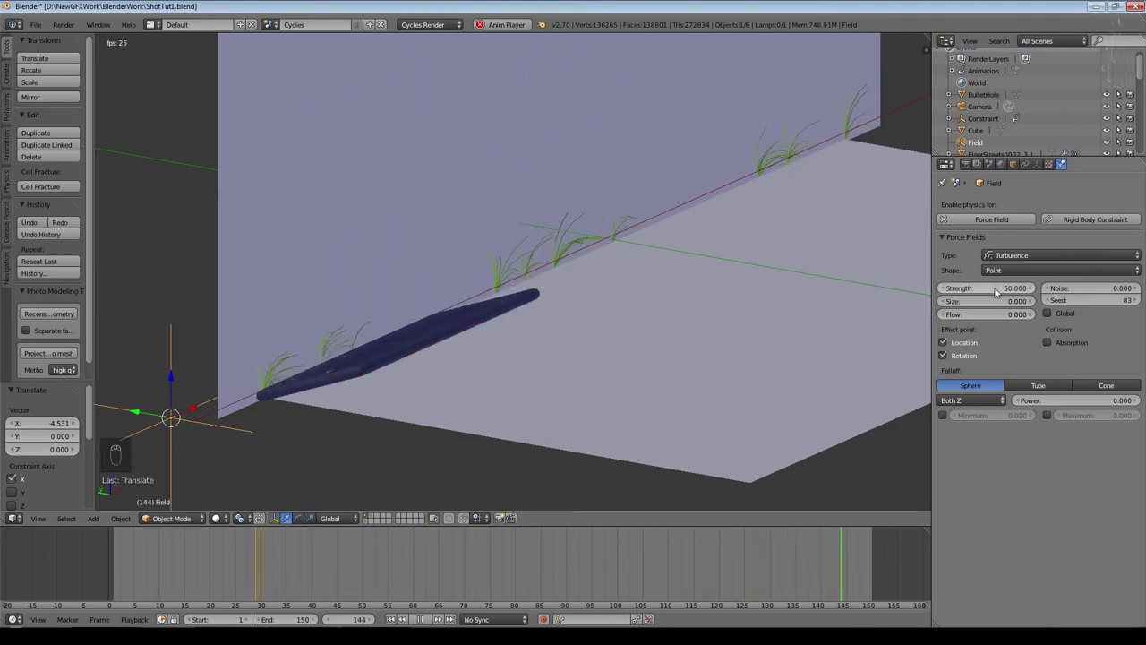
key("Return")
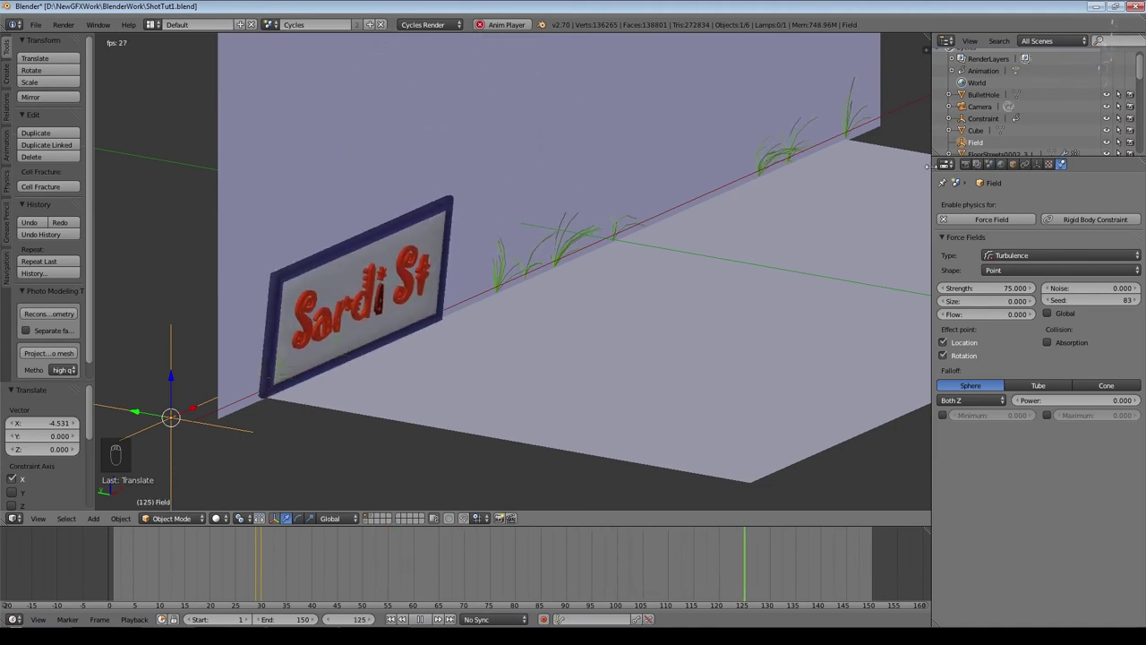
Step: Set the turbulence strength to 100, noise to 0.780 and size to 0.880
left_click(1027, 290)
type("100")
key("Return")
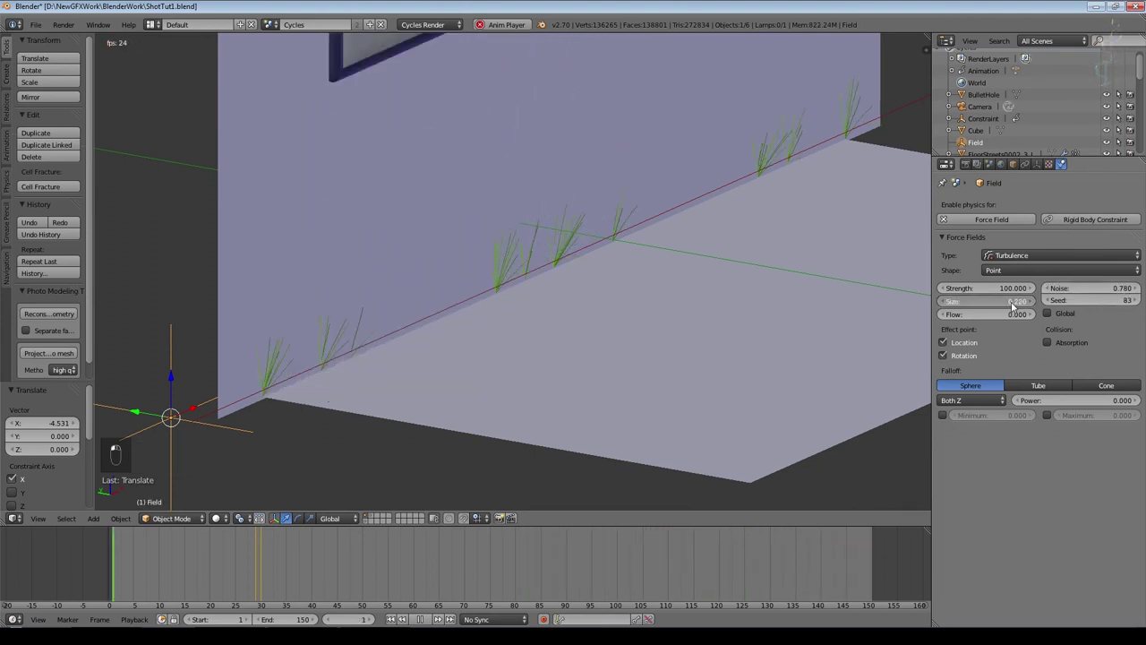
left_click_drag(1026, 301, 1033, 301)
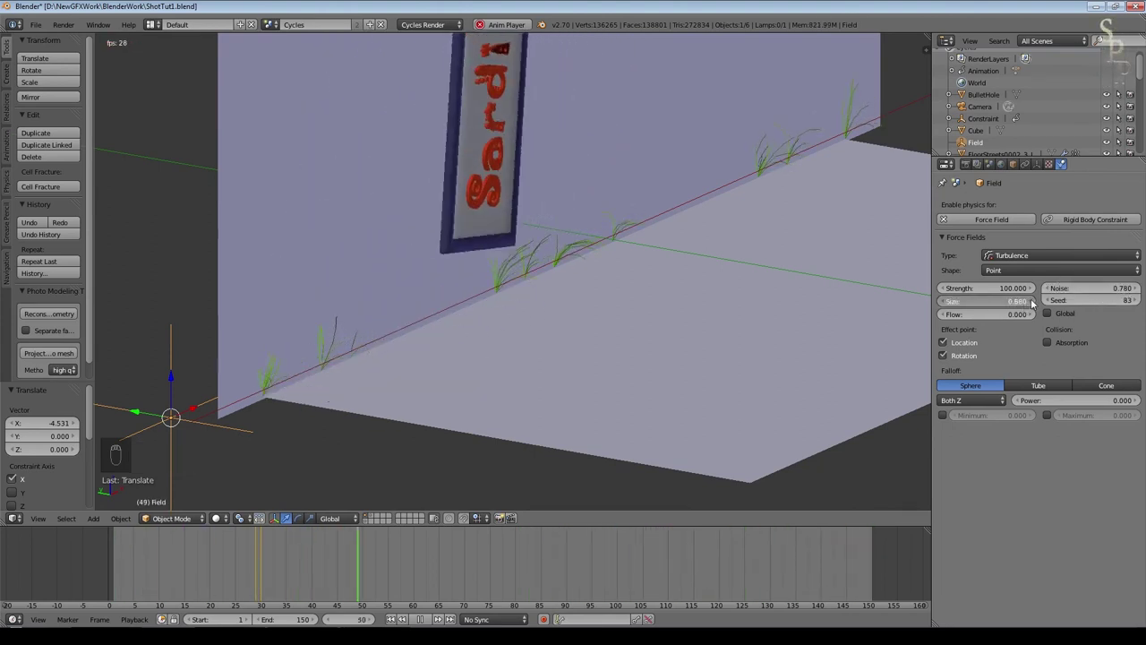
Step: Lower the turbulence strength to 60, and set its flow to 0.400 and noise to about 1.140
left_click(991, 285)
type("75")
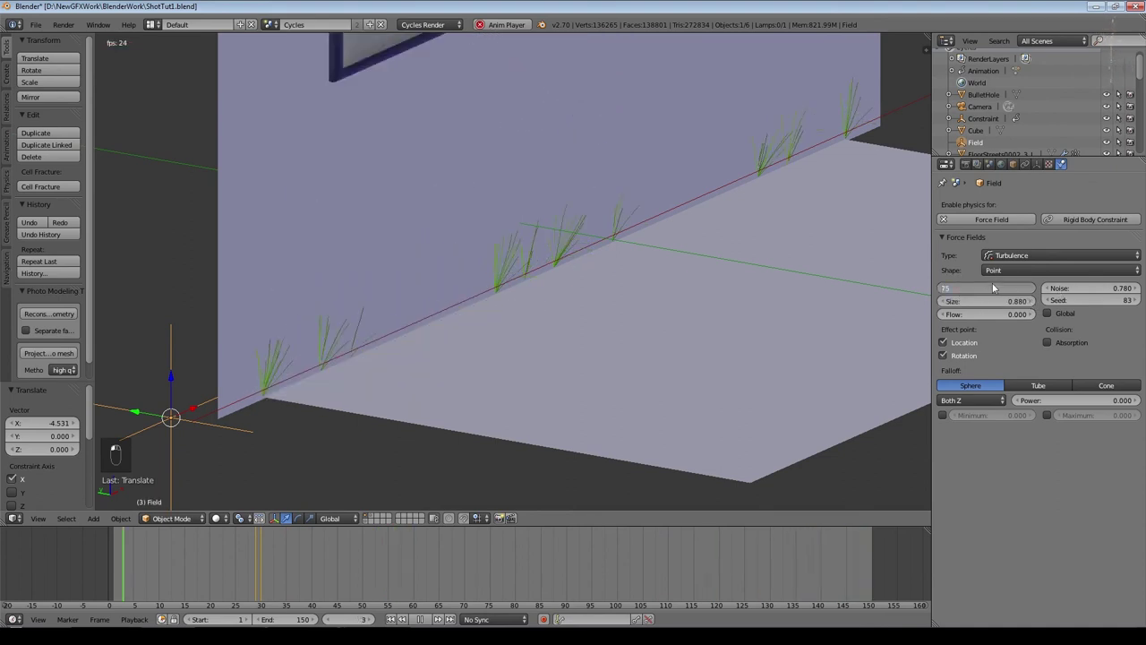
left_click(994, 289)
type("60")
key("Return")
left_click_drag(1016, 314, 1033, 314)
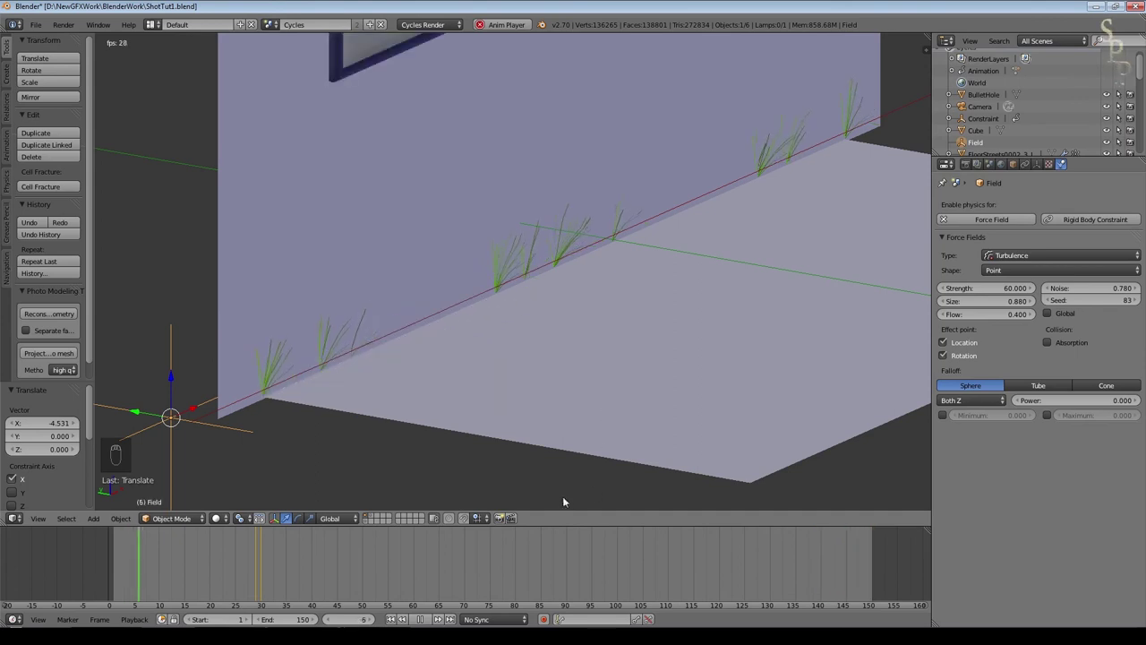
left_click_drag(1103, 288, 1118, 288)
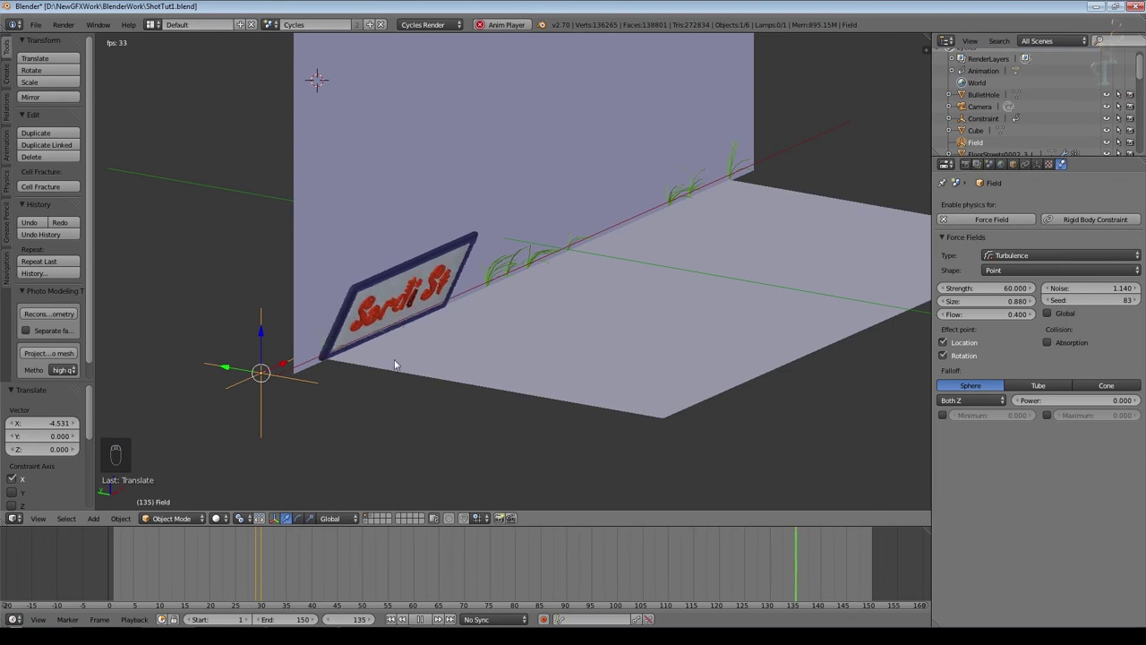
Step: Select the wall and the street floor together and shift them about 0.139 along Y
right_click(357, 243)
right_click(534, 335)
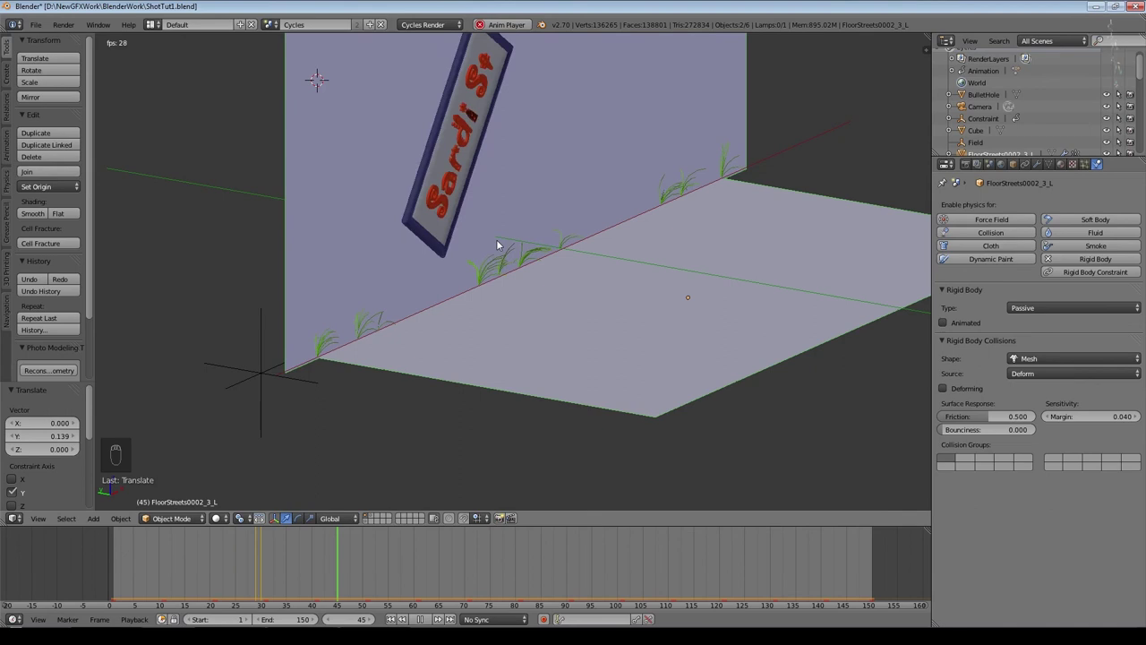
Step: Add a Wind force field and move it about -4.828 along Y, out in front of the wall
key("shift+a")
mouse_move(333, 271)
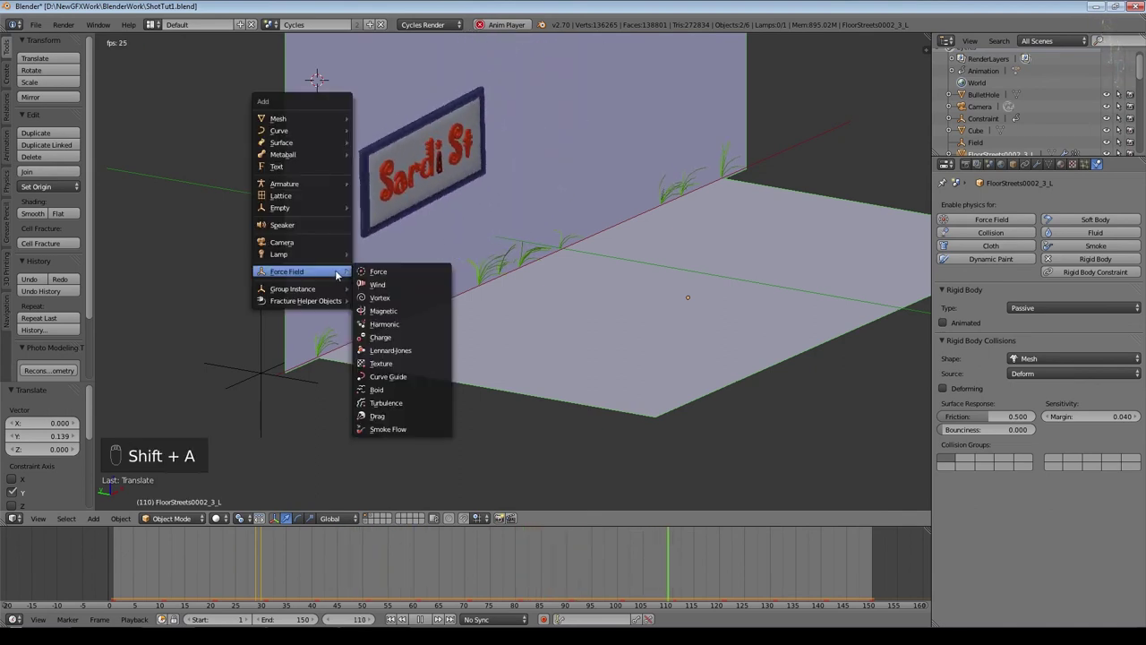
left_click(371, 283)
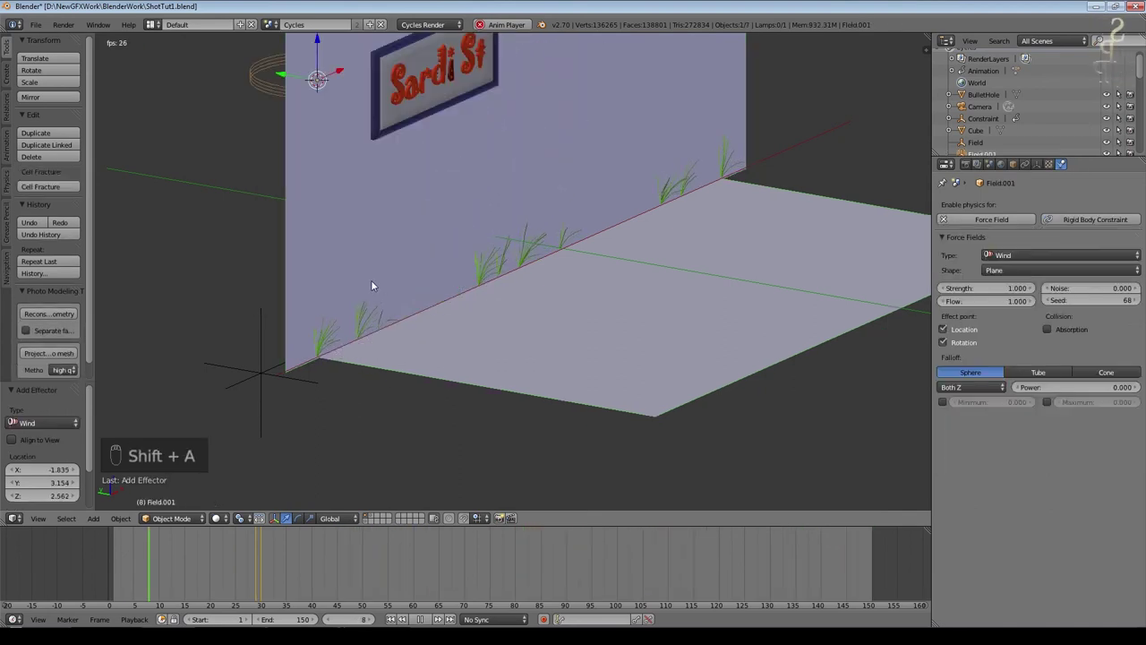
middle_click_drag(371, 279, 365, 194)
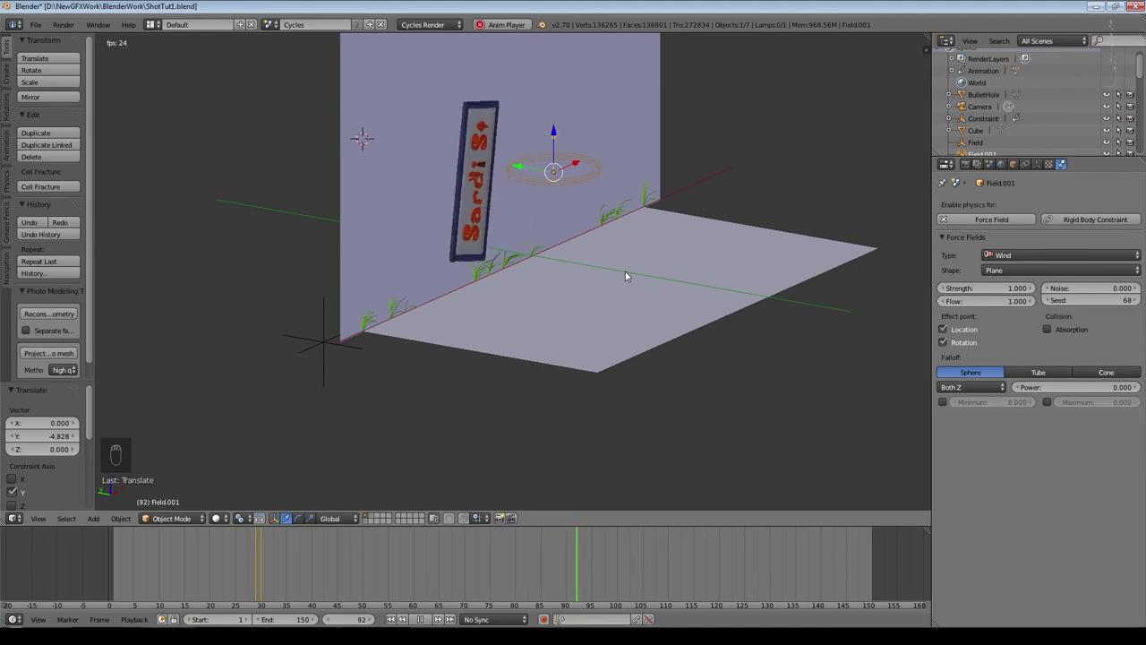
Step: Rotate the wind force field -90° about the X axis
type("rx-90")
key("Return")
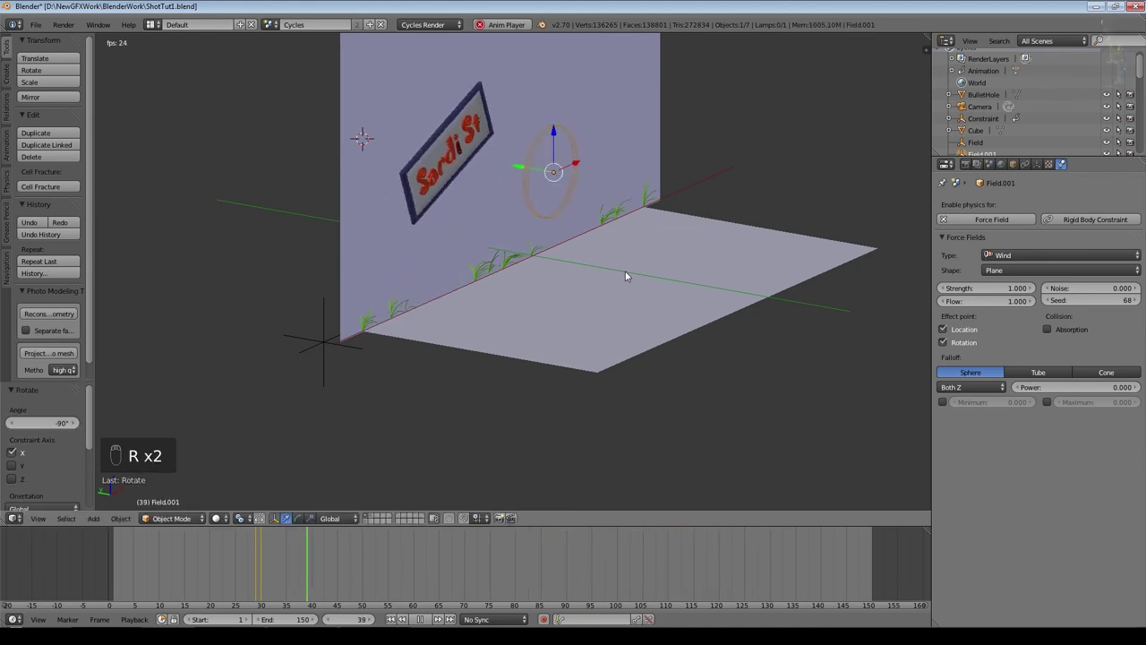
Step: Lower the wind force field along Z to near the floor and move it about -2.127 along X
key("g")
key("z")
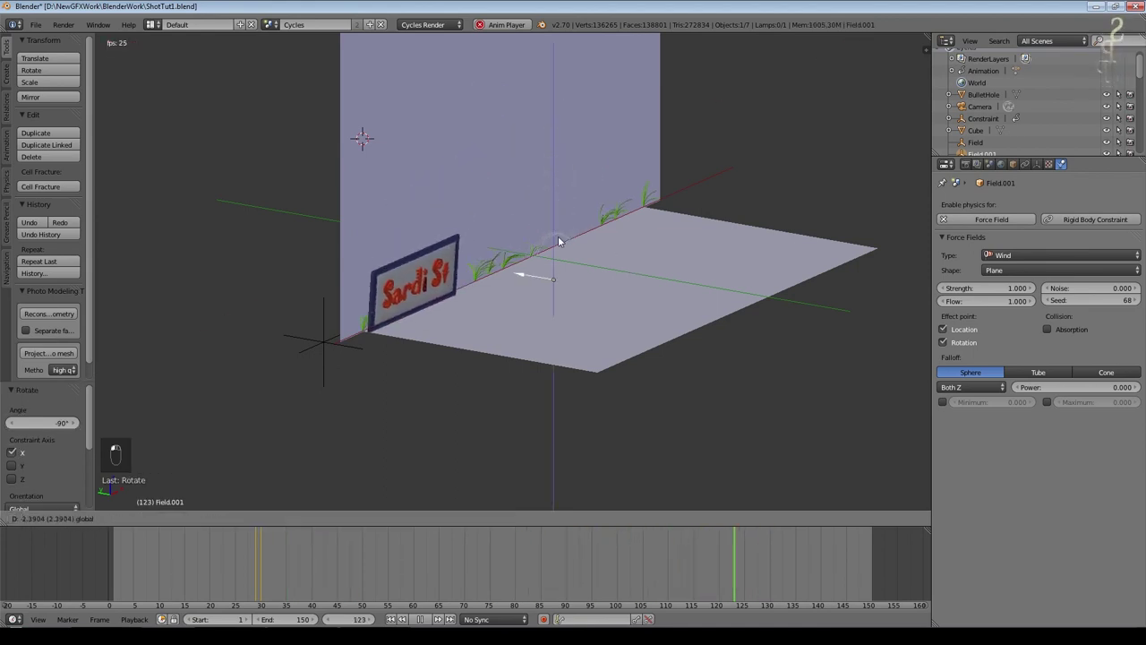
left_click_drag(564, 268, 560, 239)
middle_click_drag(545, 288, 498, 346)
key("g")
key("x")
left_click(435, 365)
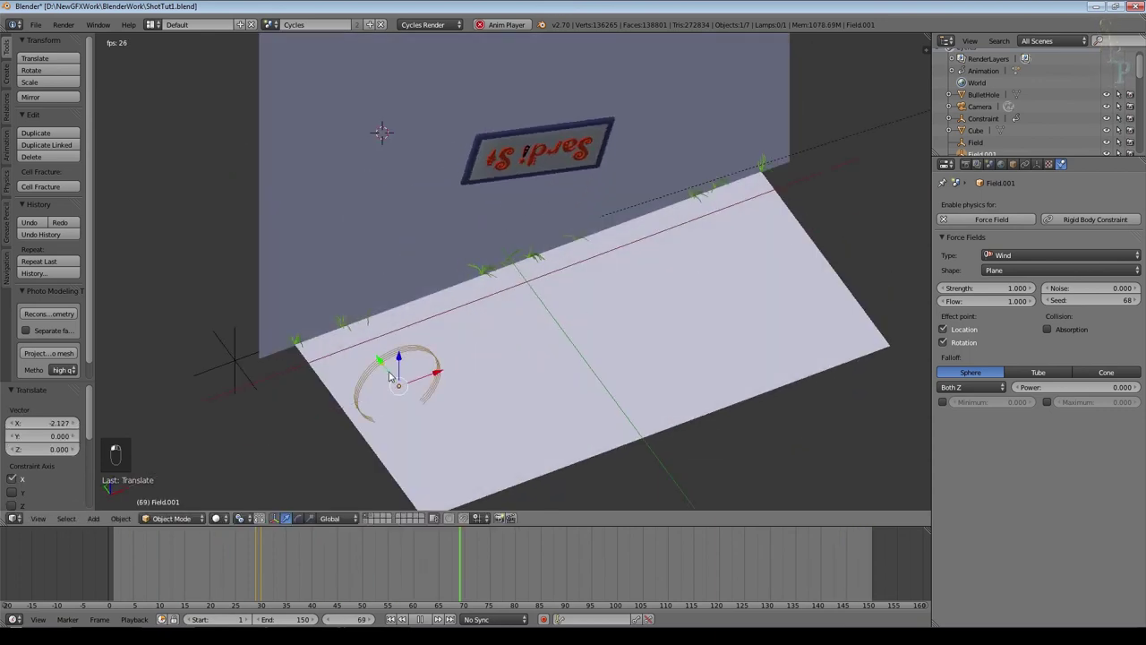
middle_click_drag(353, 408, 549, 340)
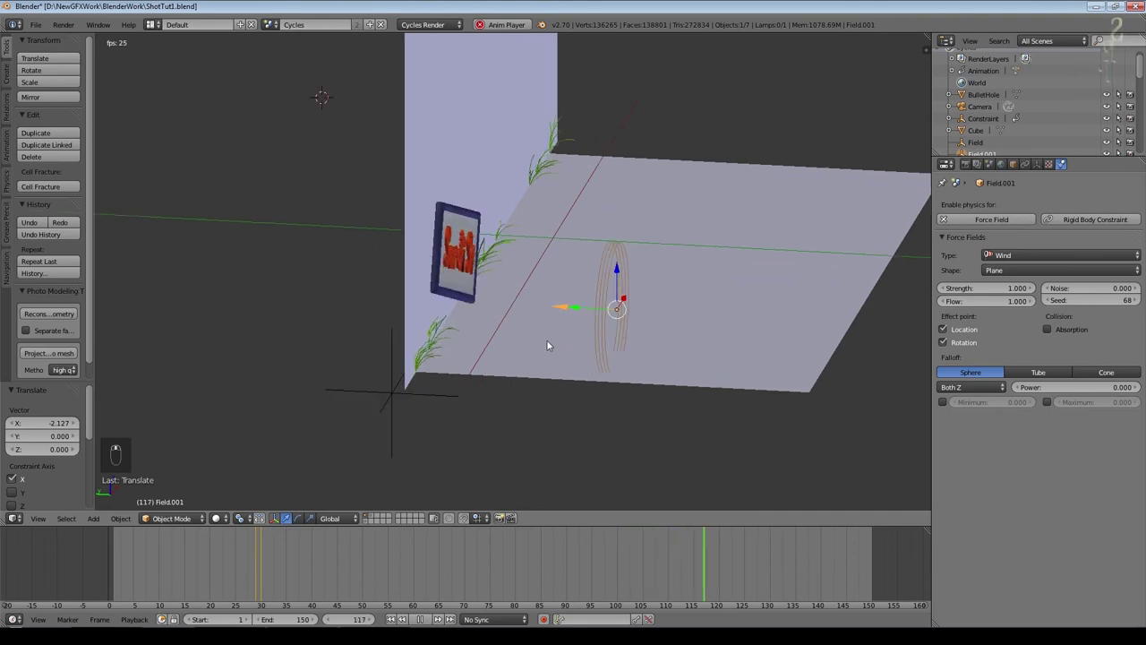
Step: Set the wind force field's strength to 60 and its noise to about 1.660
left_click_drag(979, 294, 1007, 291)
left_click(984, 289)
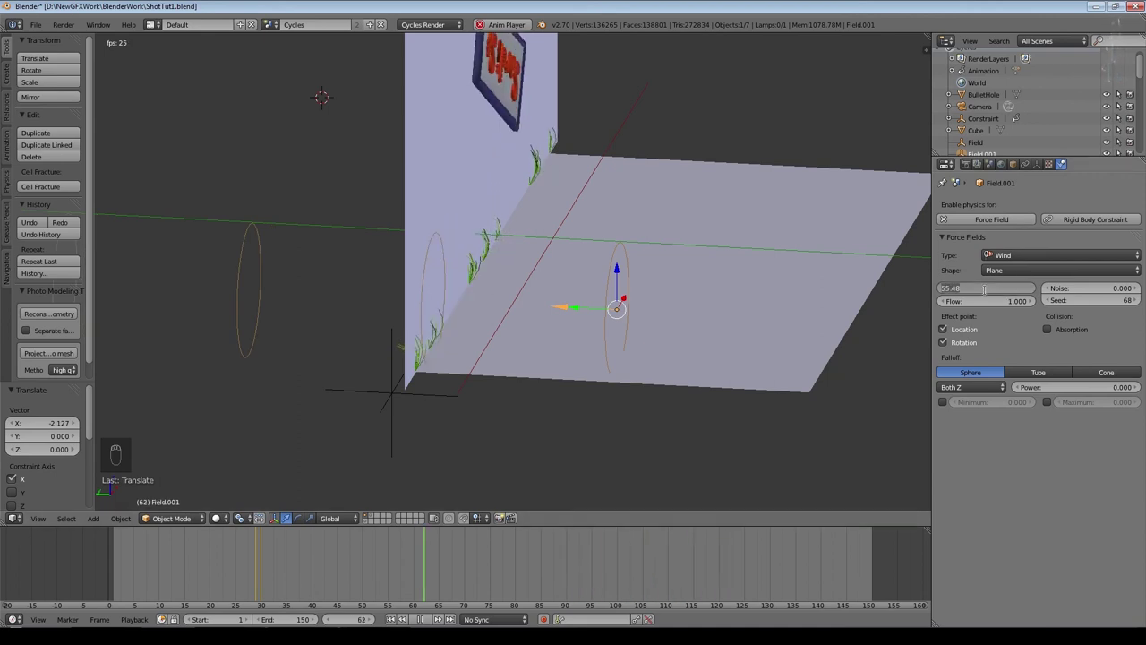
key("Return")
left_click_drag(1092, 289, 1142, 289)
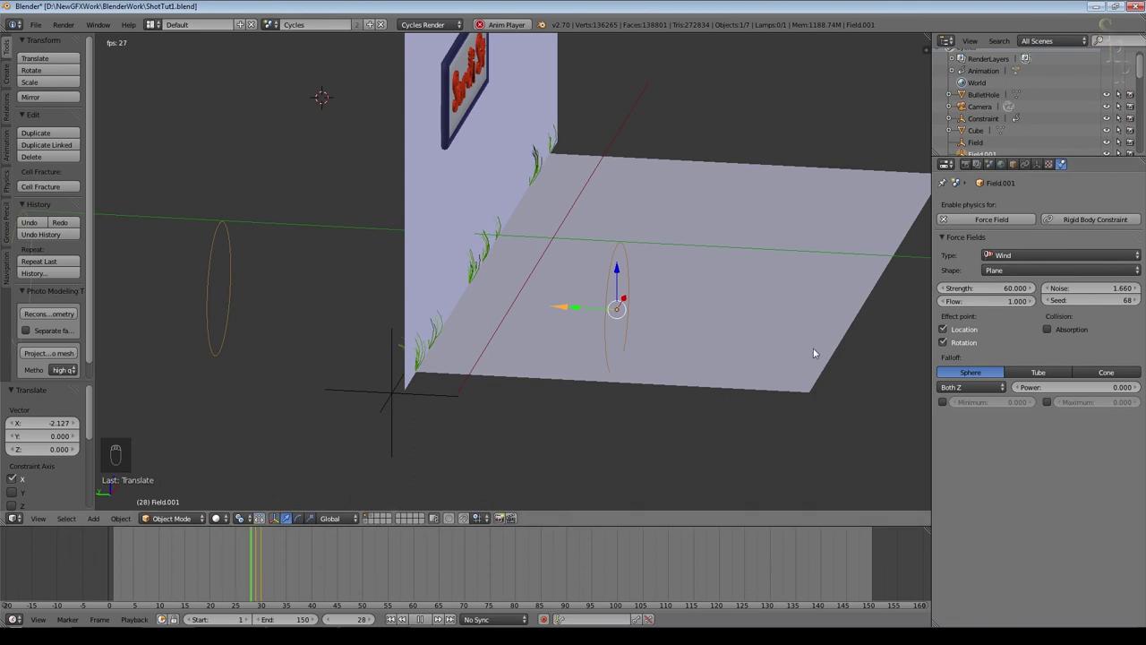
Step: Stop playback and keyframe the wind strength at 0 on frame 119
left_click(423, 619)
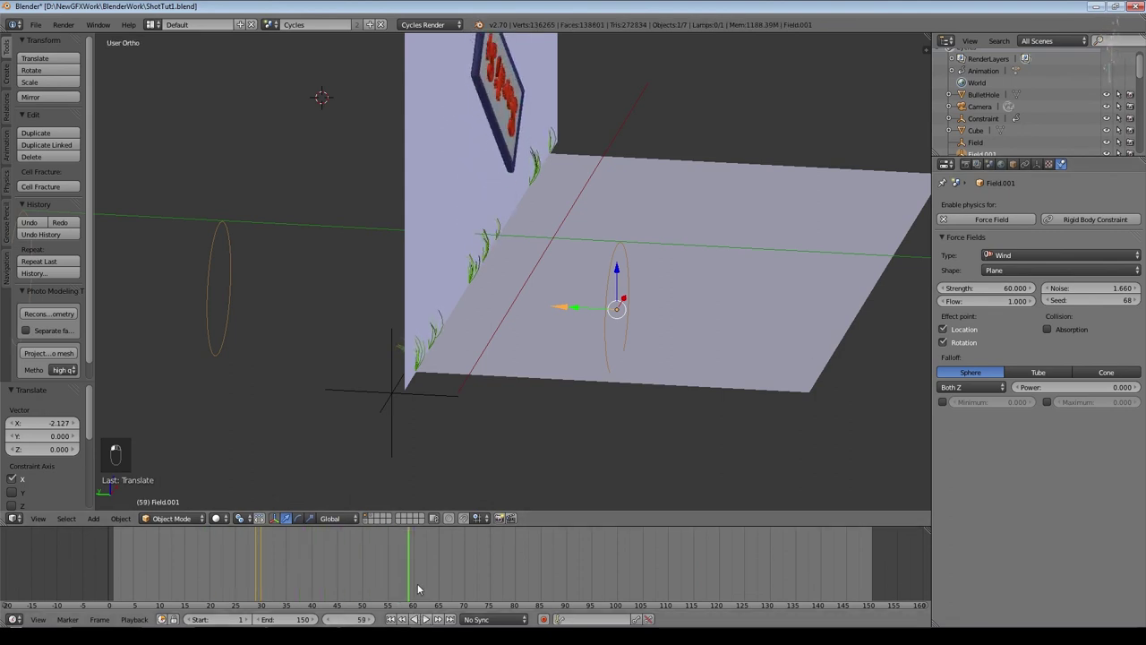
left_click_drag(510, 595, 731, 588)
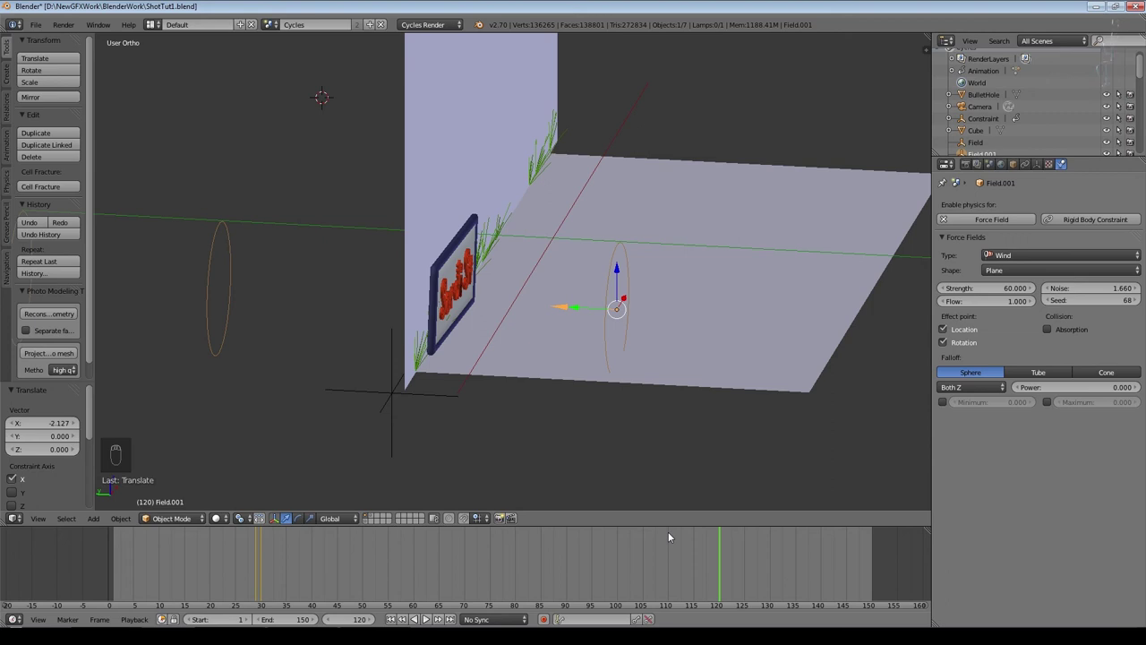
key("Left")
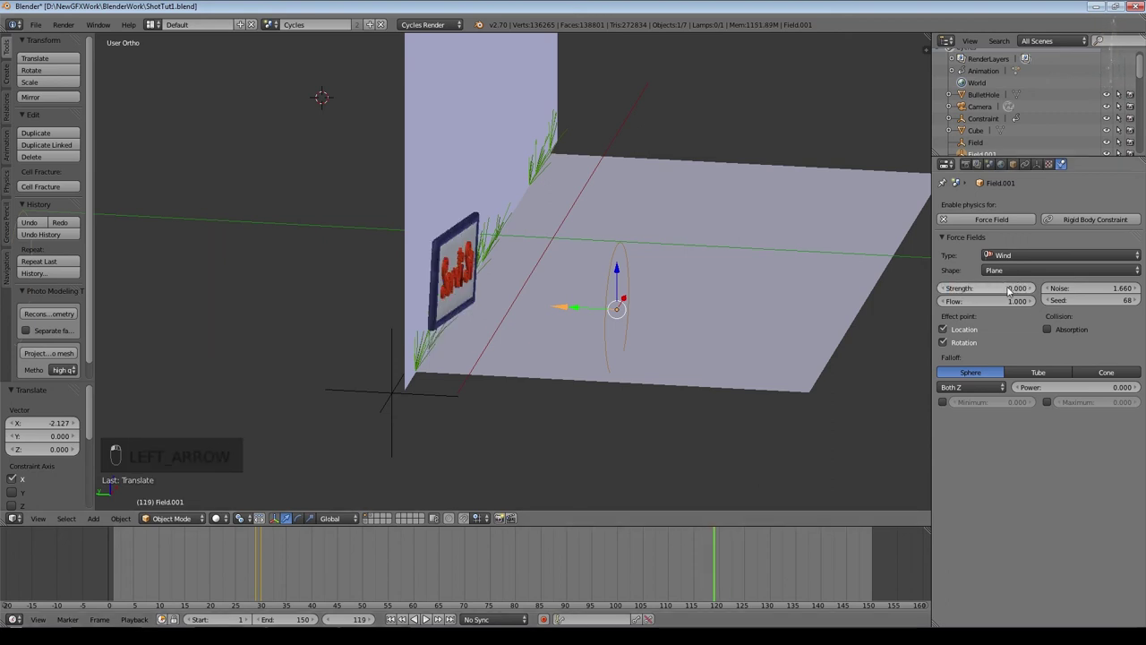
key("Right")
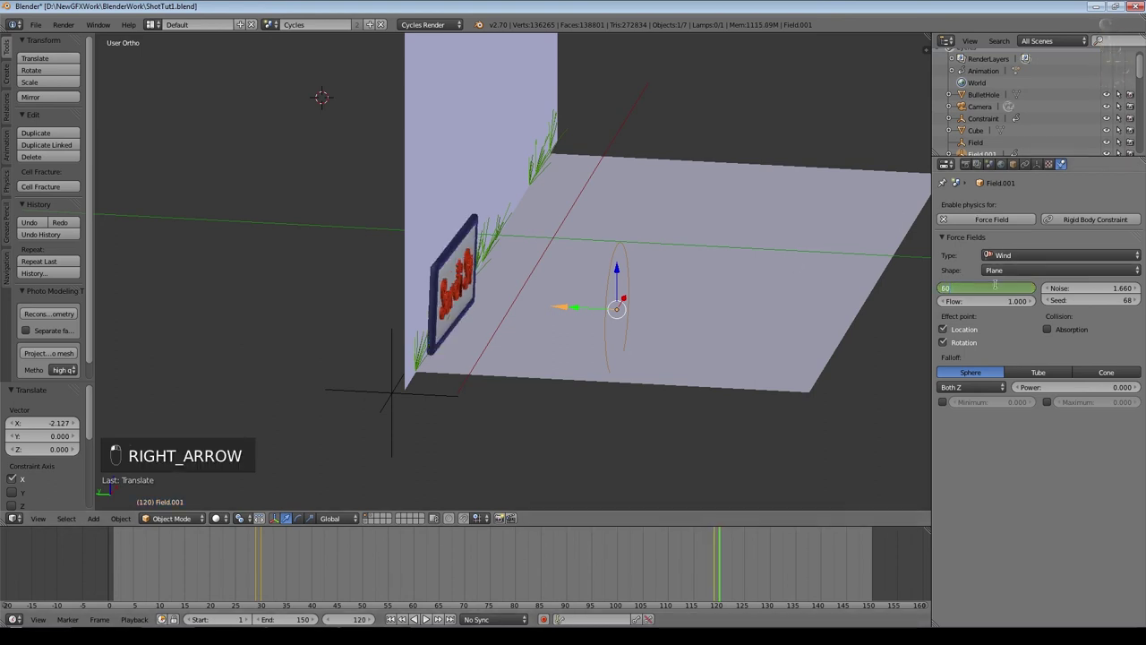
Step: Keyframe the wind strength at 30 on frame 123 and at 60 on frame 127
left_click(730, 568)
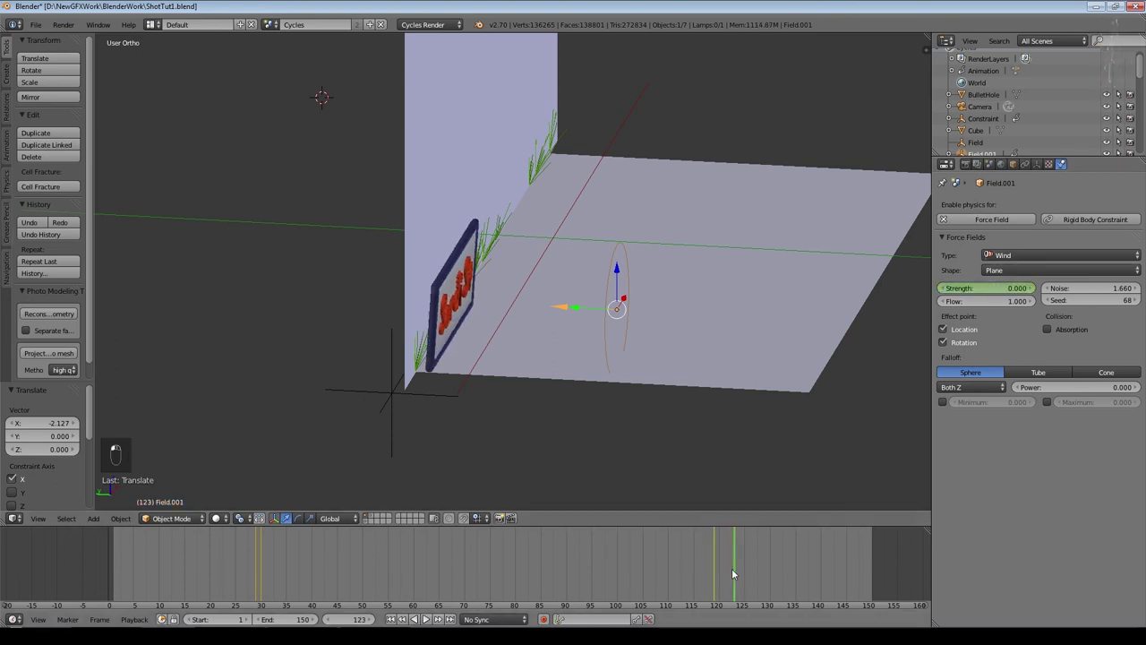
left_click(973, 288)
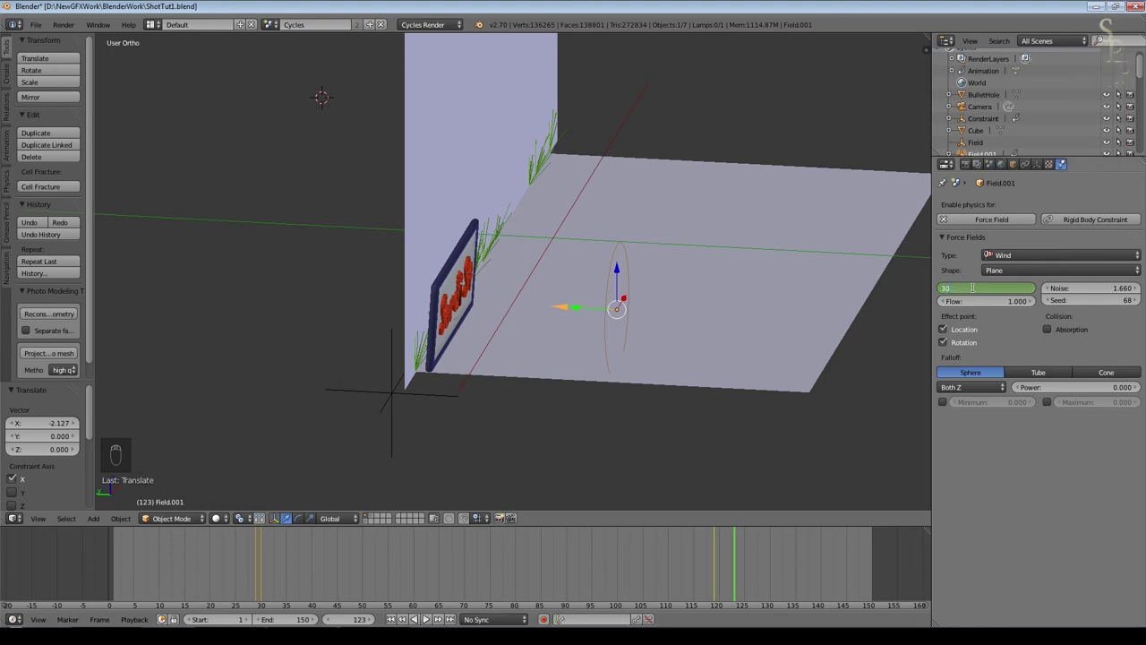
mouse_move(775, 570)
left_mouse_down()
mouse_move(844, 567)
mouse_move(755, 567)
left_mouse_up()
left_click(999, 287)
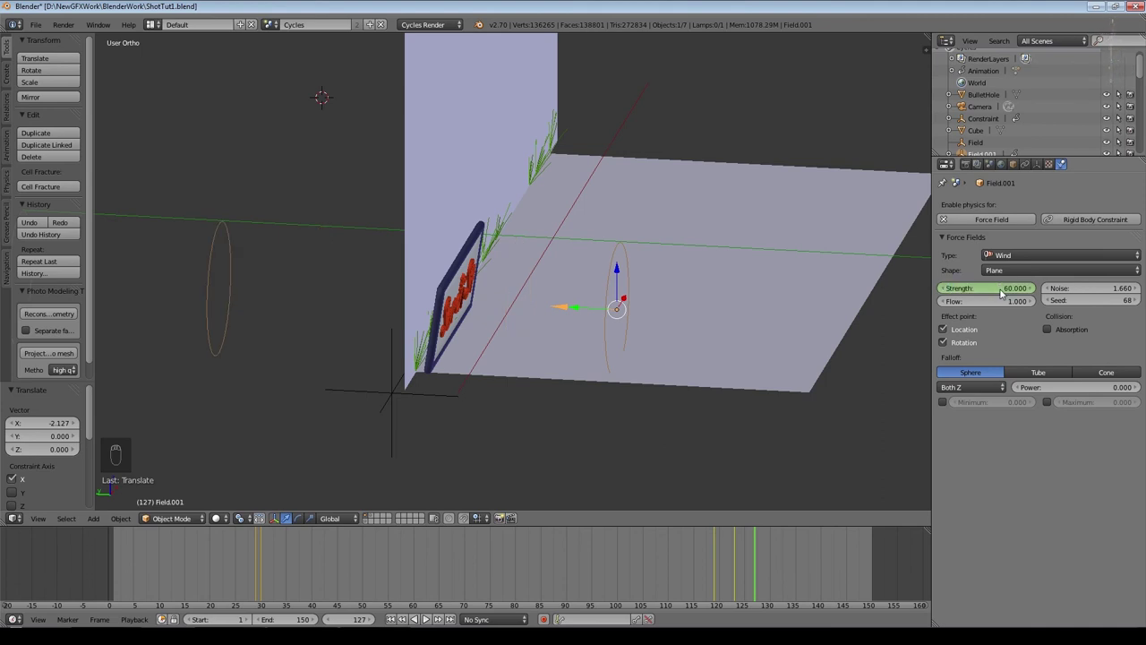
Step: Keyframe the wind strength back to 0 on frame 147 and play the animation from the start
left_click(760, 589)
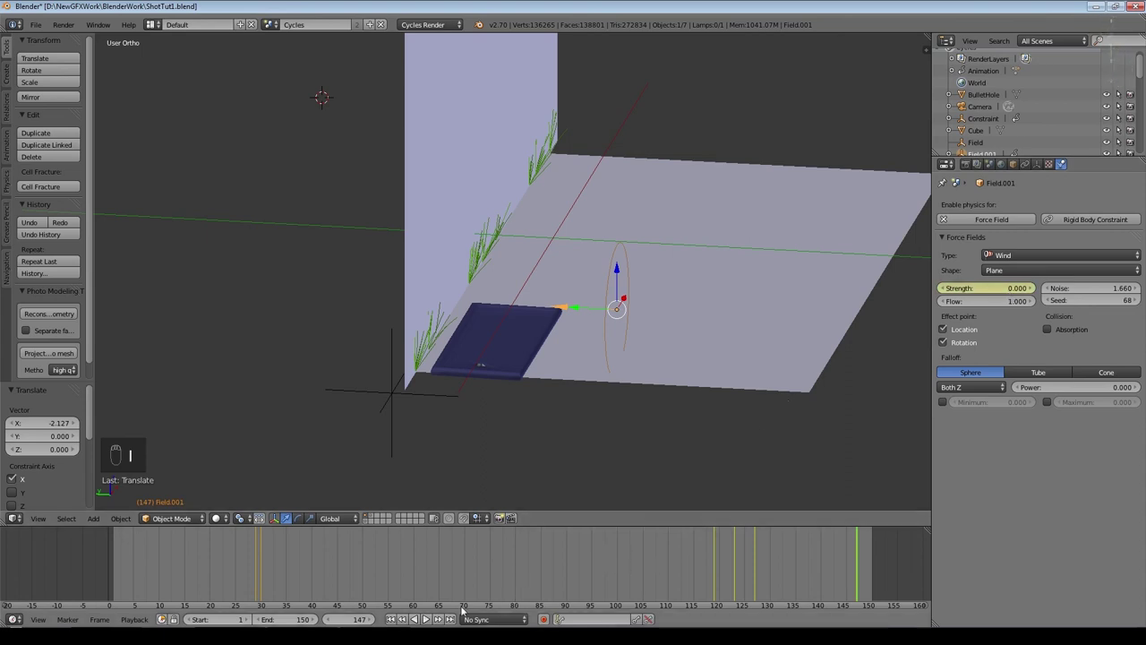
left_click(390, 619)
left_click(426, 619)
middle_click_drag(469, 400, 443, 383)
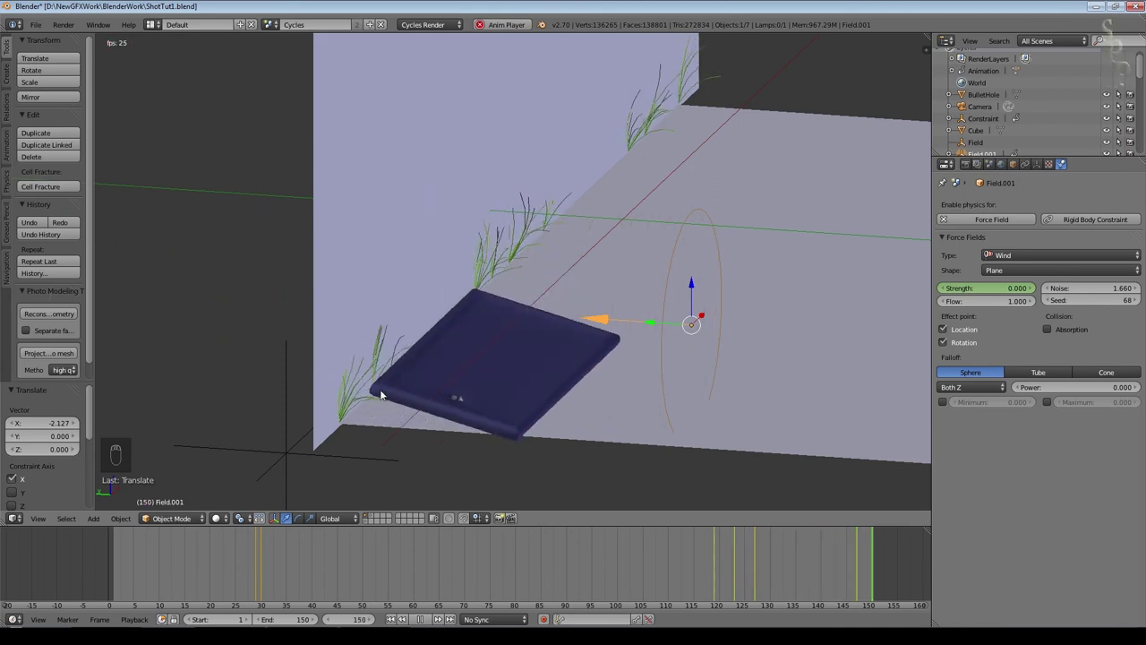
Step: Extend the scene's end frame to 200
left_click(289, 621)
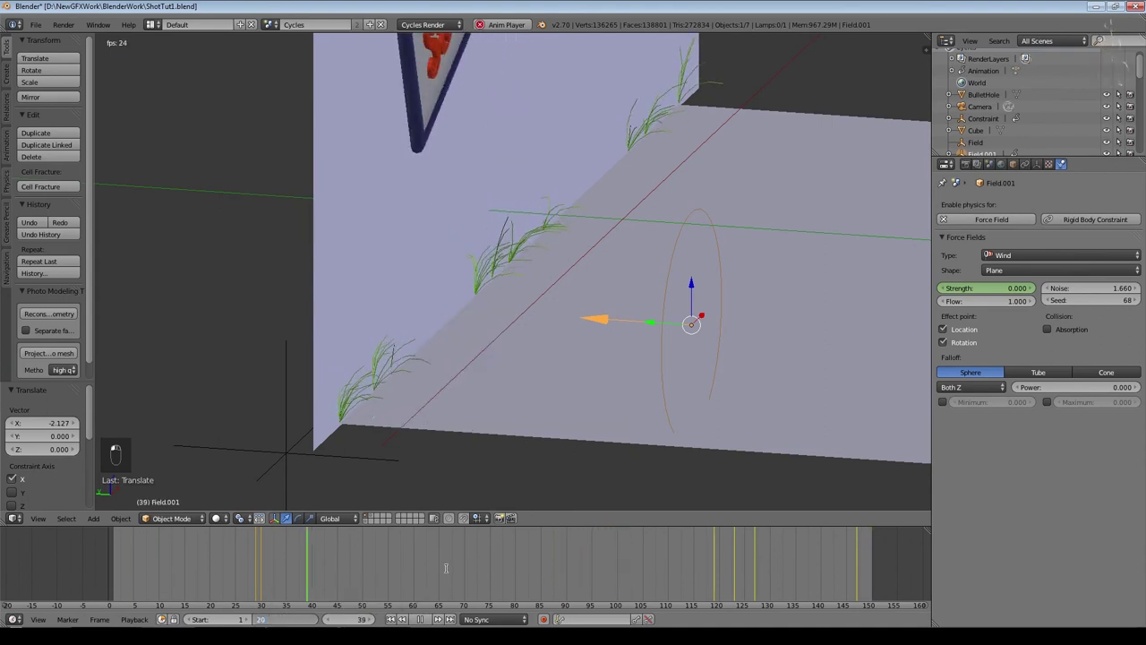
type("200")
key("Return")
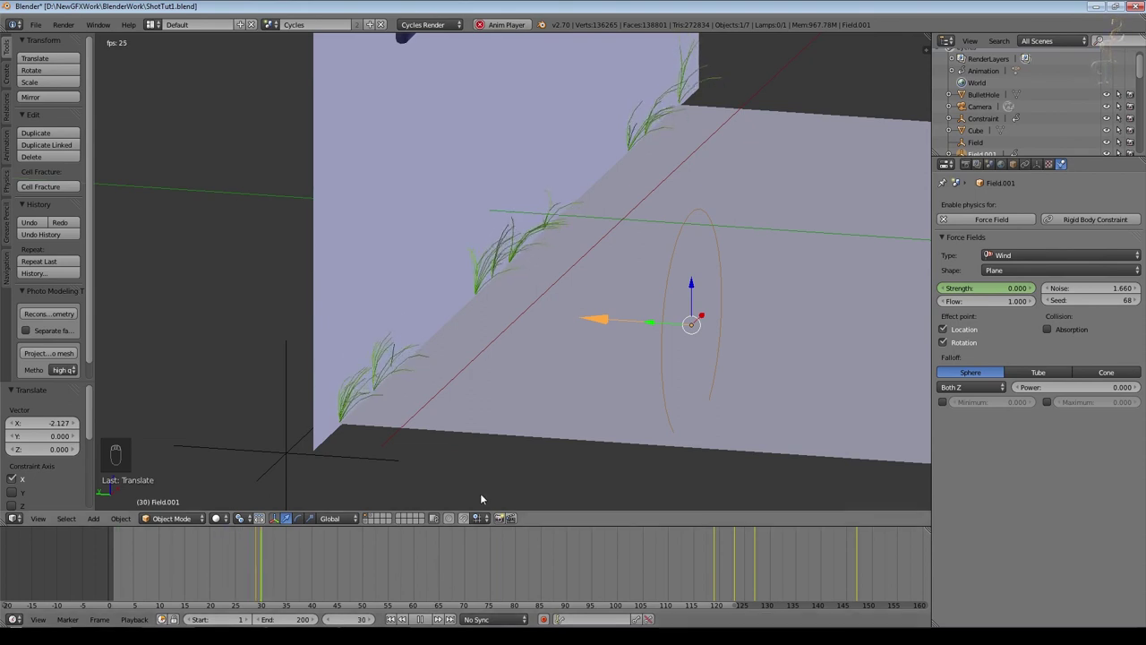
Step: Select the street floor and set the end frame of its hair particle cache to 200
scroll(480, 492, "down", 5)
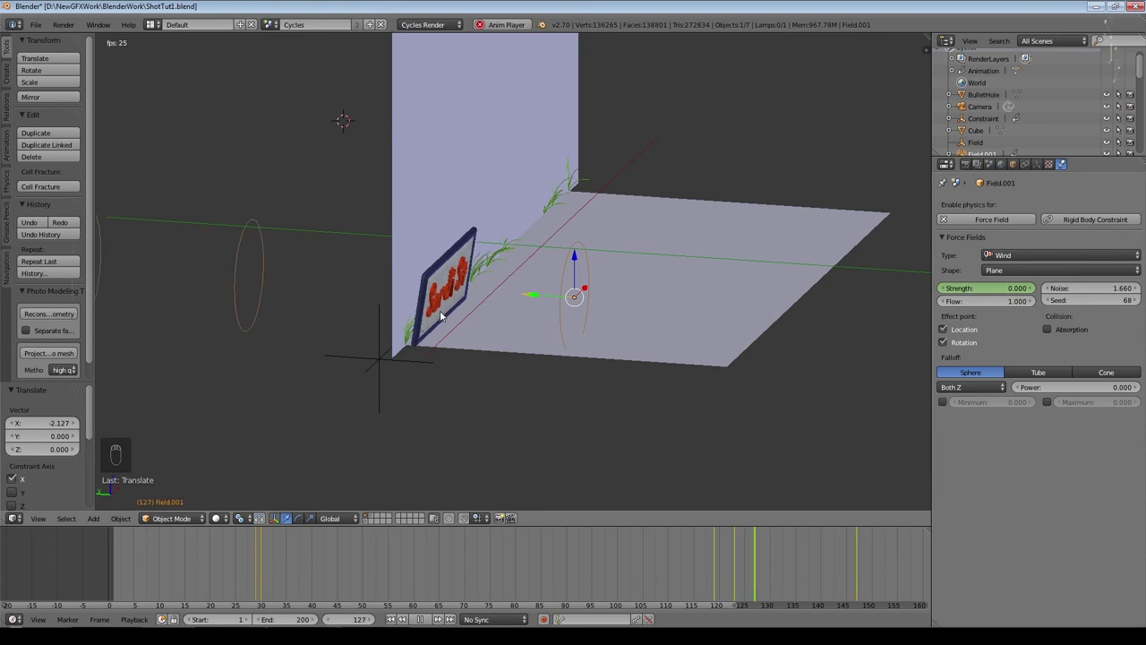
right_click(602, 340)
left_click(1084, 163)
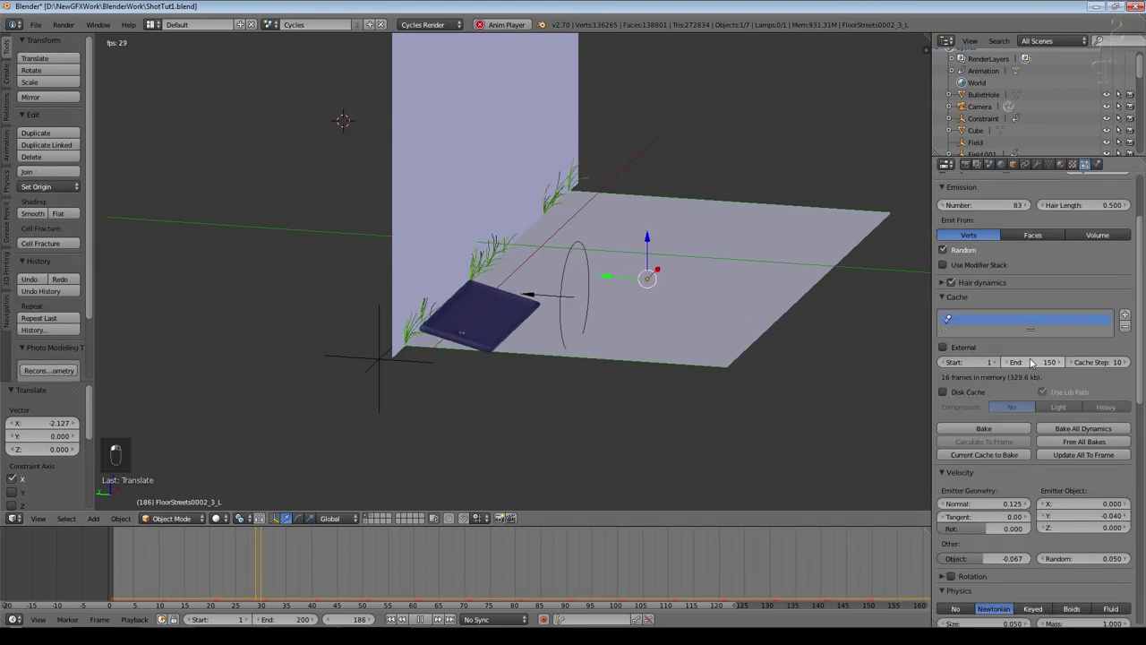
type("200")
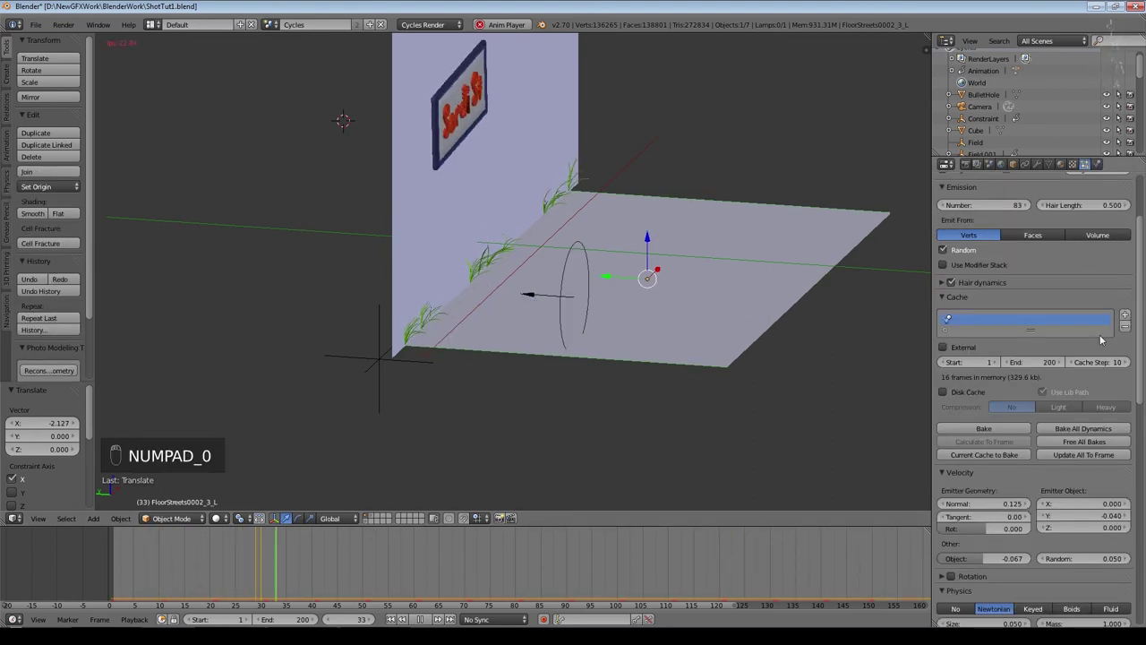
scroll(768, 391, "up", 5)
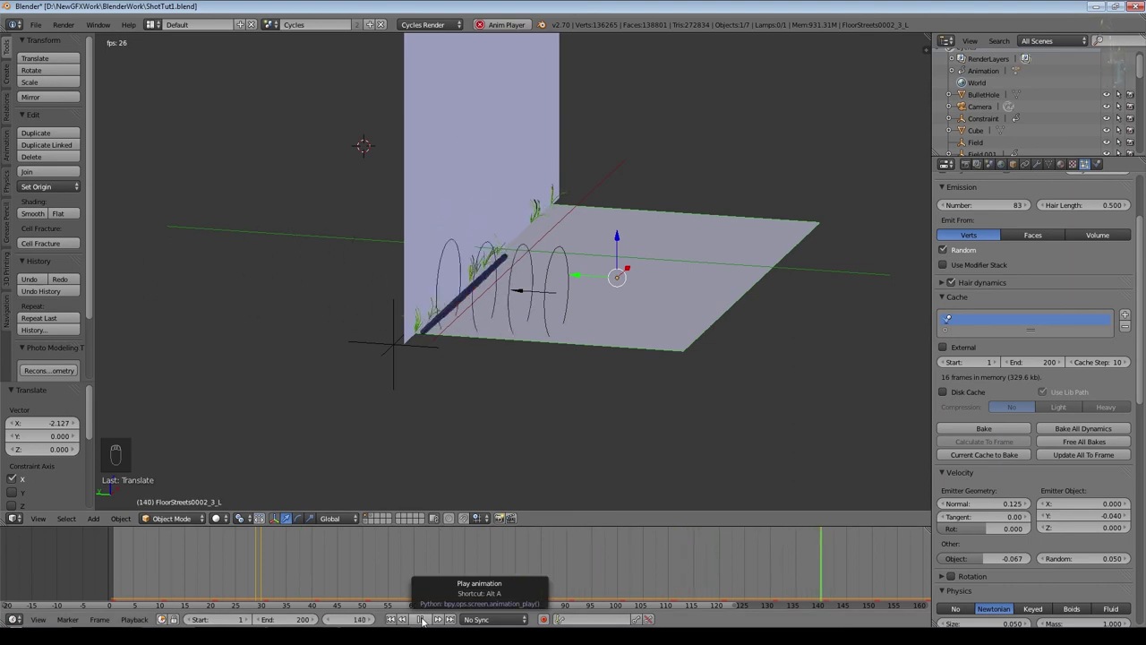
Step: Stop the animation playback and save the file
left_click(423, 619)
scroll(487, 428, "up", 5)
key("ctrl+s")
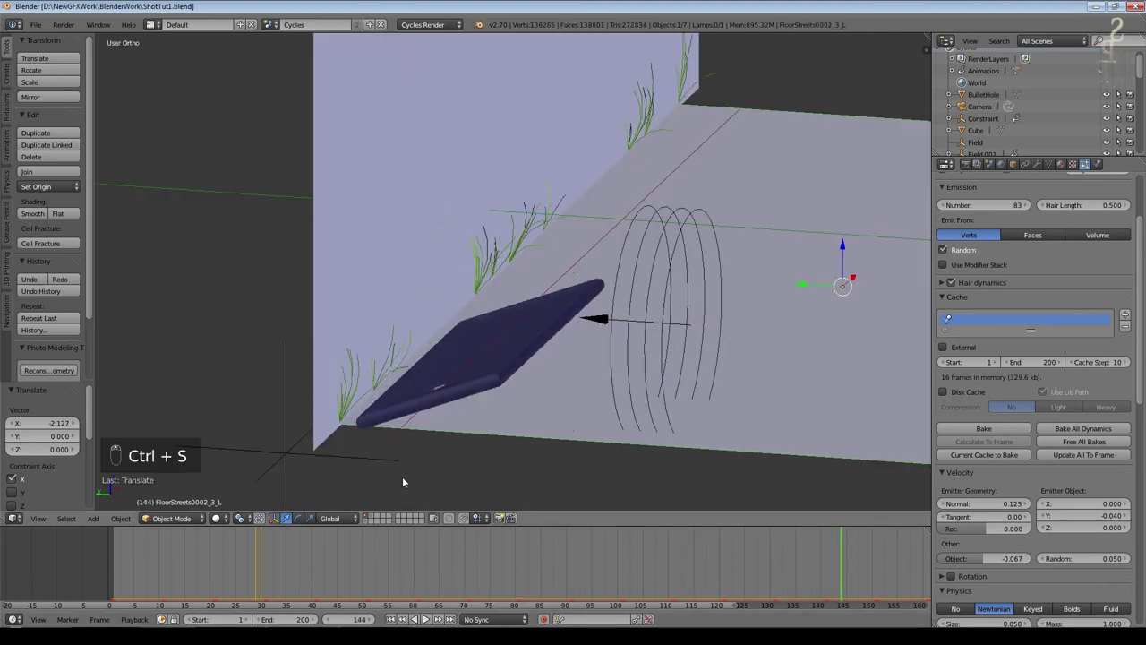
Step: Preview the grass and fallen sign in rendered shading, then return the viewport to solid shading
key("shift+z")
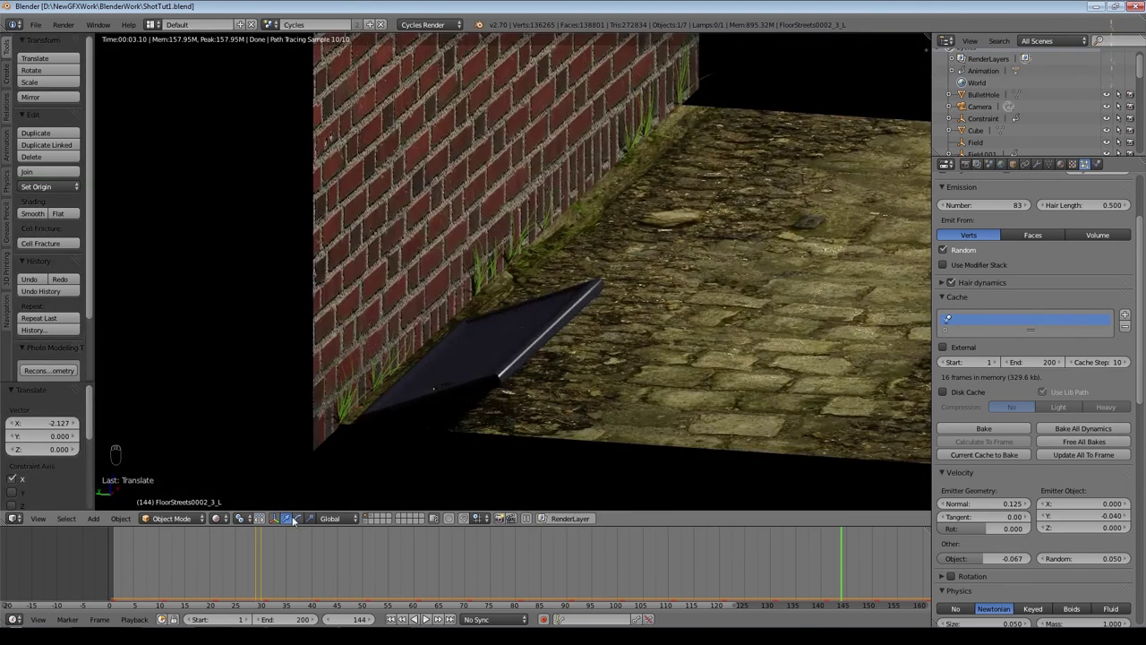
left_click(217, 519)
left_click(231, 478)
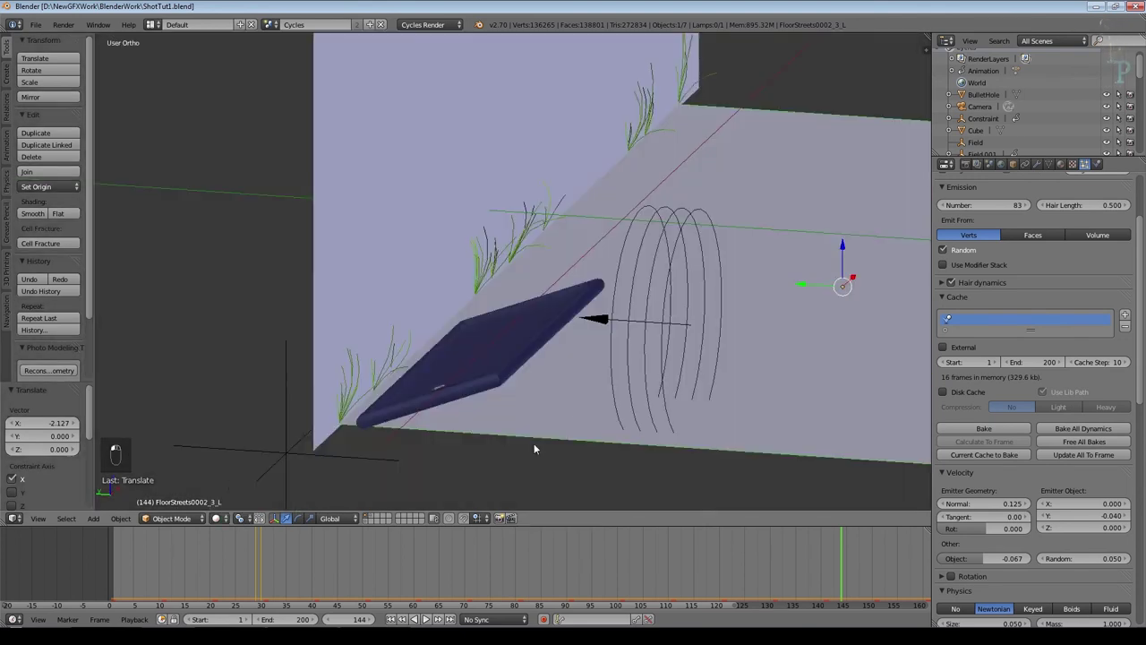
Step: At frame 13, add a cube on the second layer and subdivide its mesh once
left_click(175, 564)
scroll(537, 285, "down", 5)
middle_click_drag(561, 153, 554, 257)
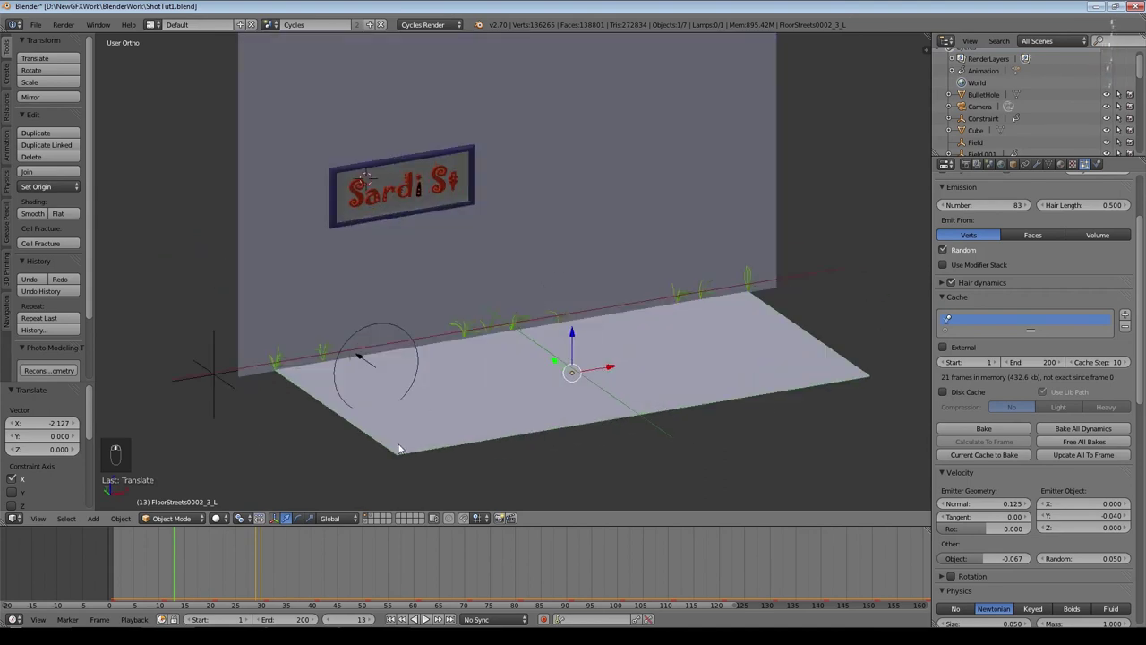
key("2")
key("shift+a")
mouse_move(636, 131)
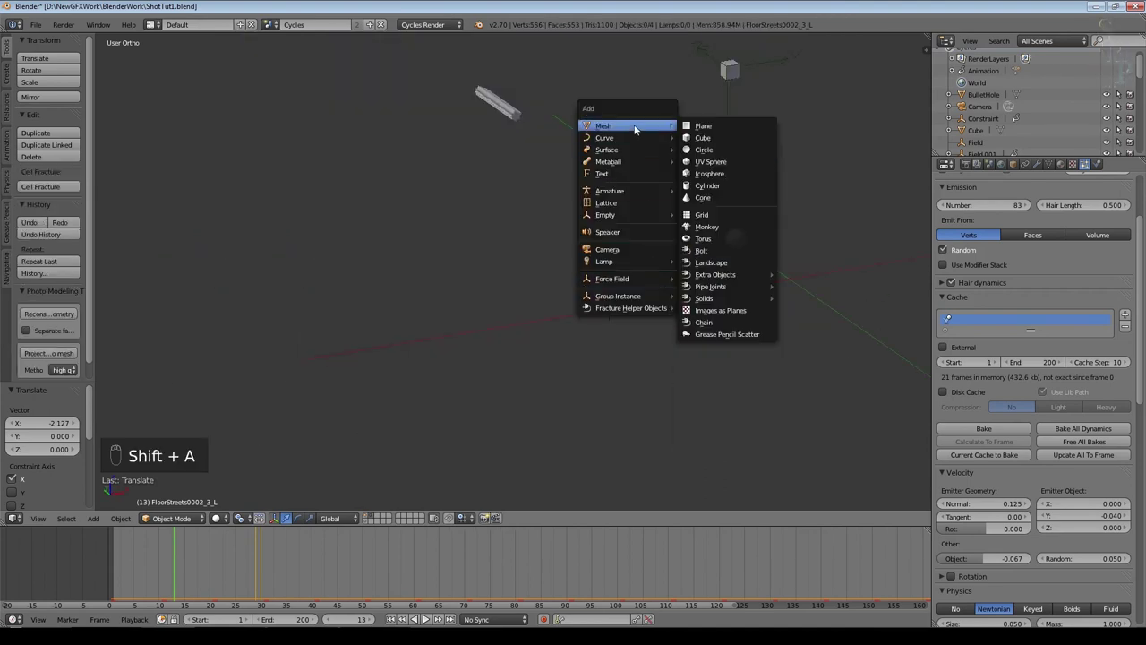
left_click(703, 138)
key("Tab")
key("w")
left_click(609, 307)
Step: Displace vertices on the cube's front side, moving one about 0.619 along X and one about 0.489 along Z
right_click_drag(640, 325, 719, 385)
right_click(580, 272)
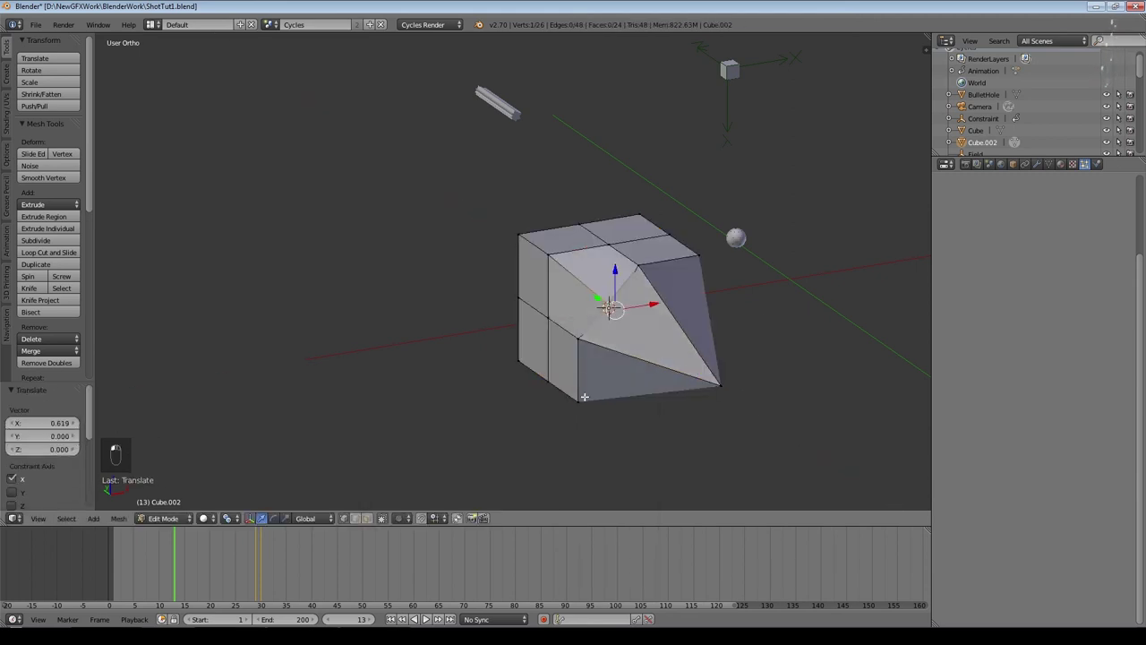
left_click_drag(617, 396, 644, 392)
left_click_drag(603, 359, 599, 327)
middle_click_drag(563, 335, 629, 332)
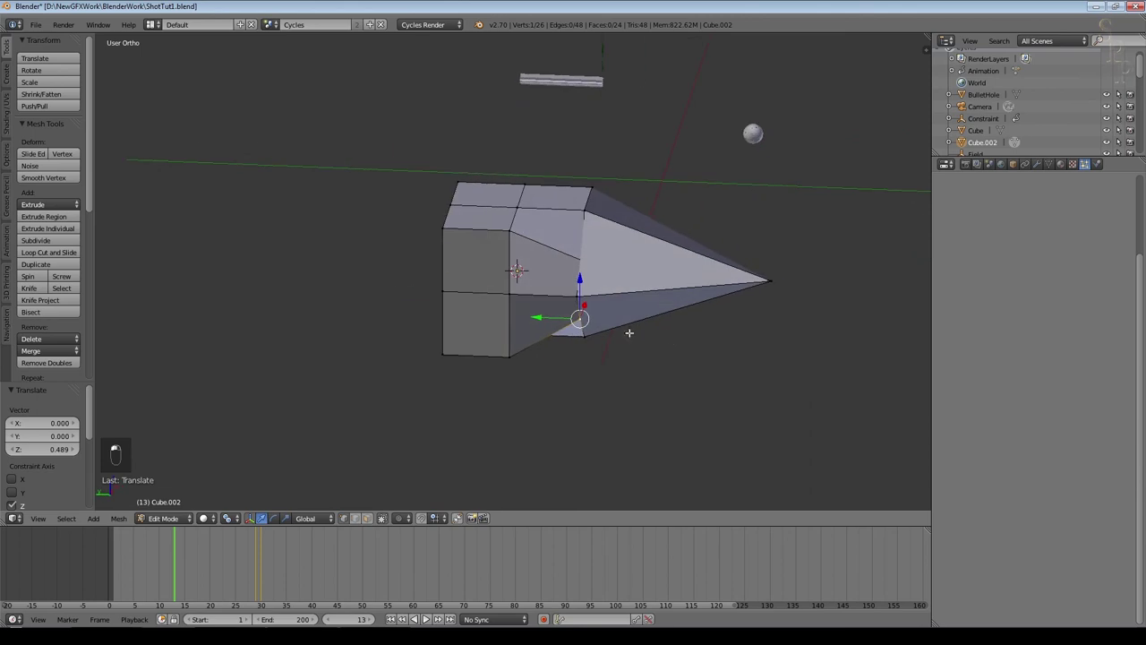
Step: Displace vertices on the cube's other sides, raising one about 0.642 along Z and pulling one about 2.181 along Y
right_click(443, 292)
left_click_drag(402, 290, 363, 289)
left_click(437, 349)
middle_click_drag(451, 281, 334, 312)
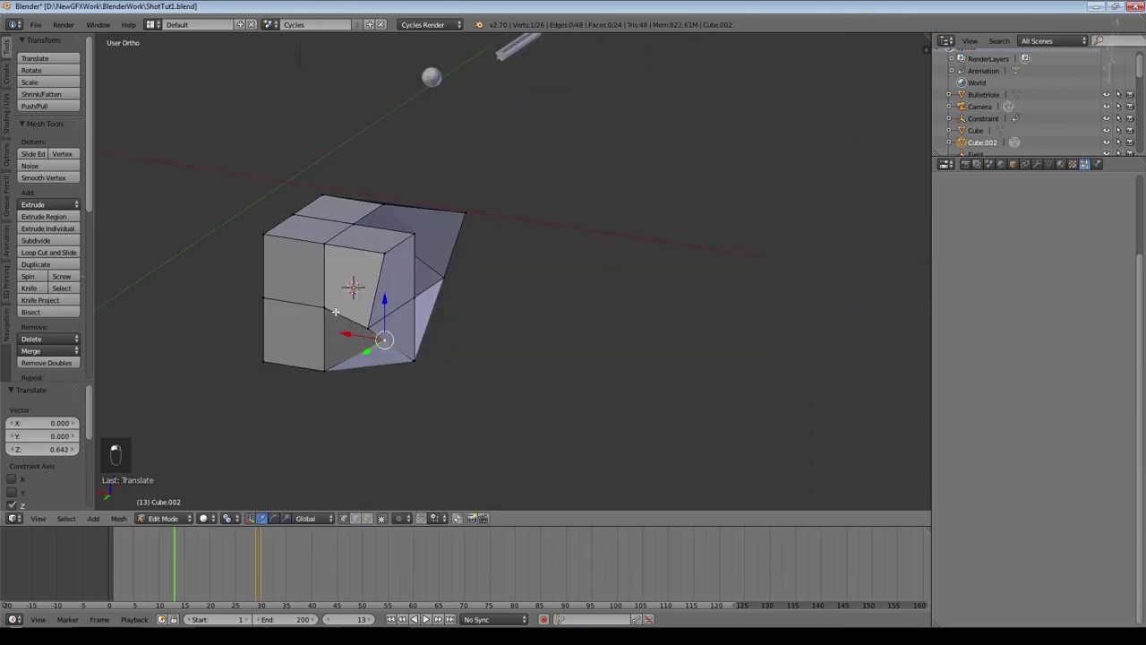
left_click_drag(305, 319, 243, 361)
middle_click_drag(364, 302, 396, 317)
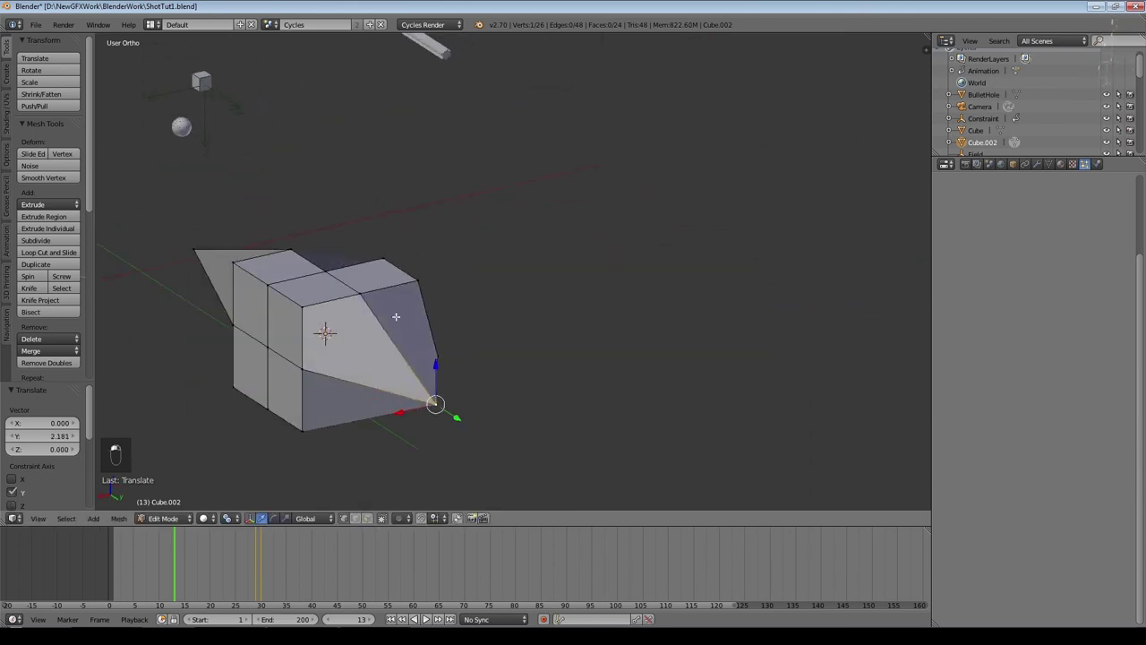
Step: Shift more of the cube's vertices to form an irregular rock-like chunk and return to object mode
right_click(268, 284)
key("g")
key("z")
left_click(264, 213)
left_click_drag(232, 355, 186, 371)
right_click_drag(266, 412, 275, 380)
left_click_drag(305, 392, 325, 331)
middle_click_drag(326, 333, 547, 404)
key("Tab")
Step: Give the chunk a new material and split the 3D view to show a node editor above it
left_click(1060, 164)
left_click(1030, 243)
left_click(14, 253)
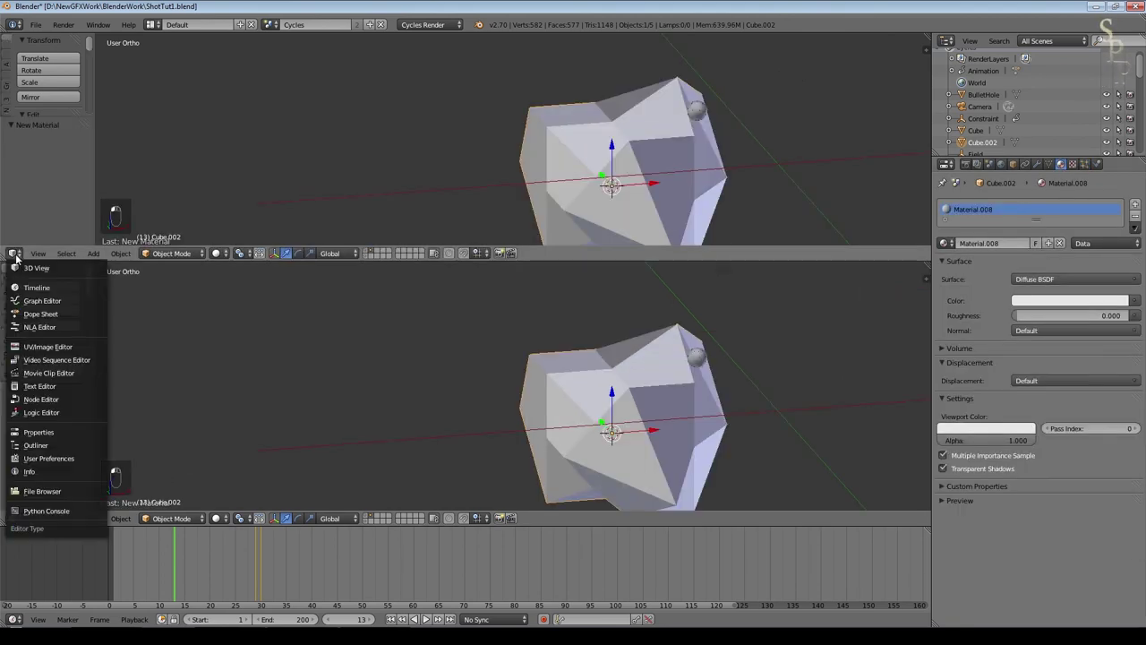
left_click(41, 399)
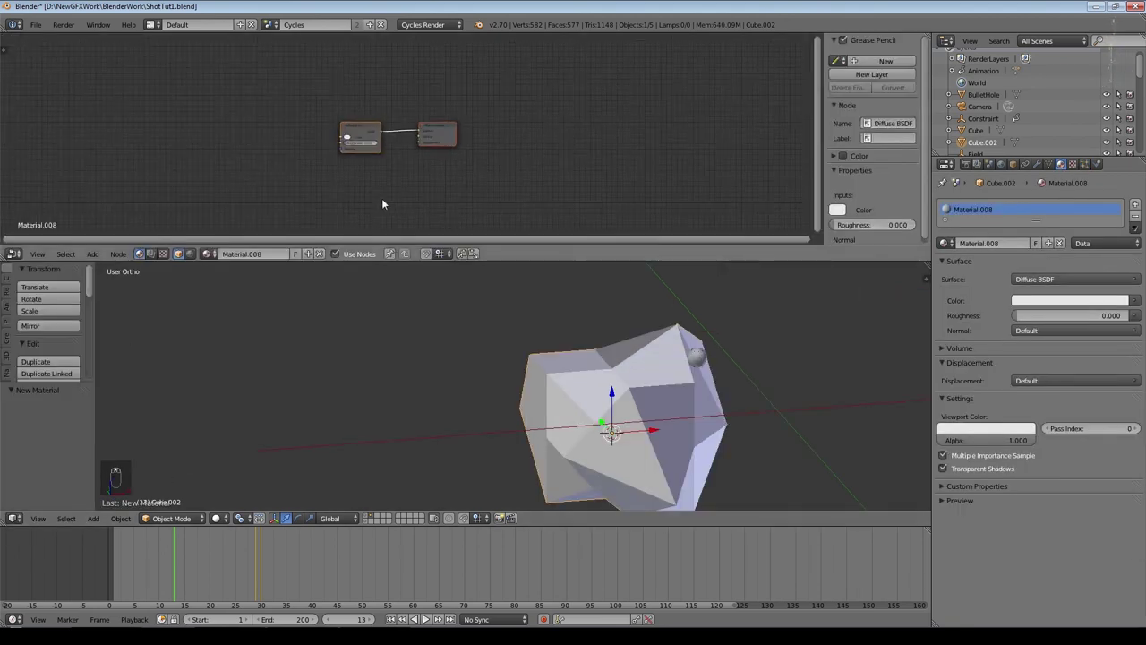
Step: Replace the Diffuse BSDF node with a Glossy BSDF connected to the material output's surface
scroll(382, 198, "up", 1)
left_click_drag(303, 115, 287, 100)
left_click(253, 126)
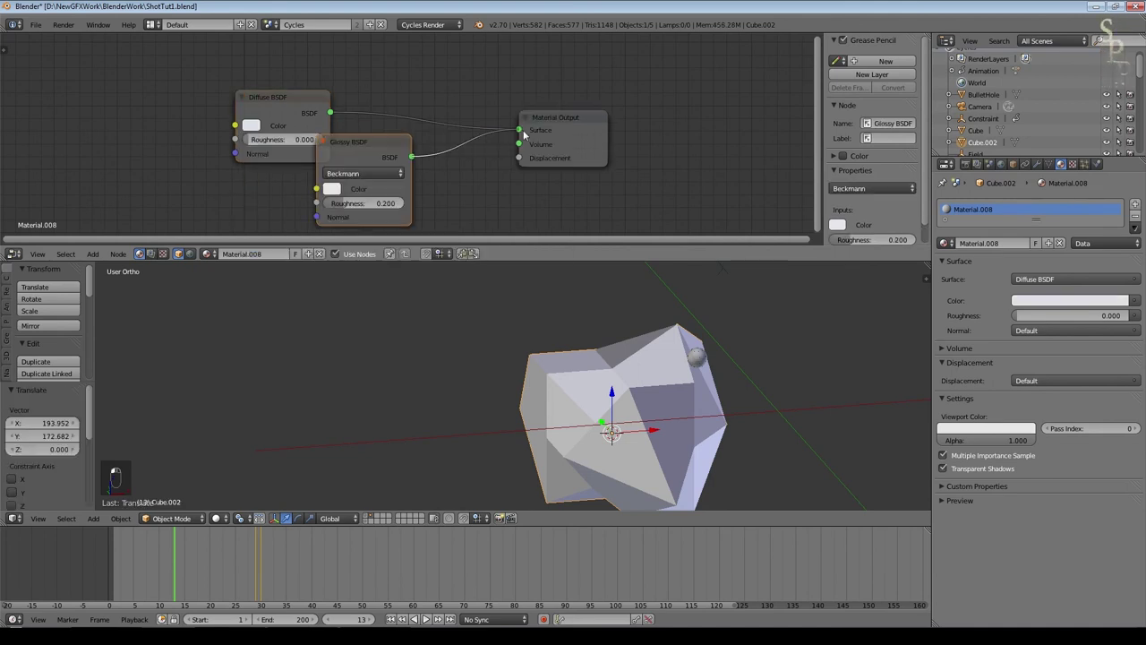
key("Delete")
left_click(331, 190)
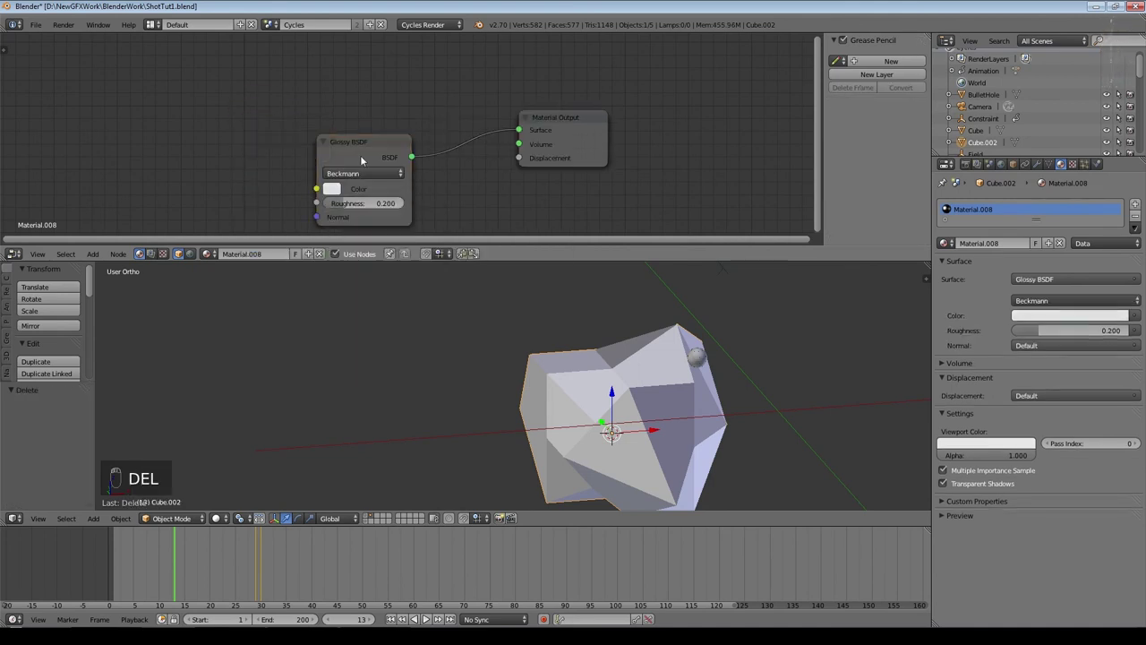
left_click_drag(360, 155, 316, 91)
Step: Save the file and show the chunk in rendered viewport shading
key("ctrl+s")
left_click(360, 396)
left_click(215, 517)
left_click(240, 439)
middle_click_drag(516, 400, 500, 367)
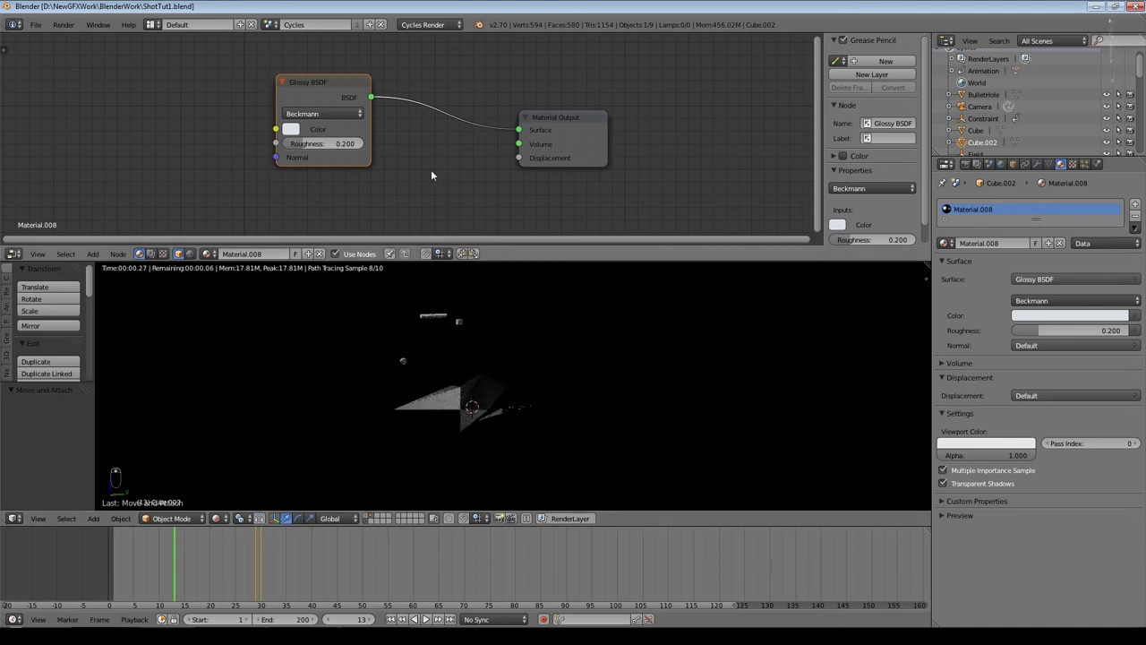
Step: Add a Noise Texture with a scale of 100 and connect its Fac output to the material output's displacement
left_click_drag(349, 154, 285, 112)
key("shift+a")
left_click(93, 254)
mouse_move(117, 193)
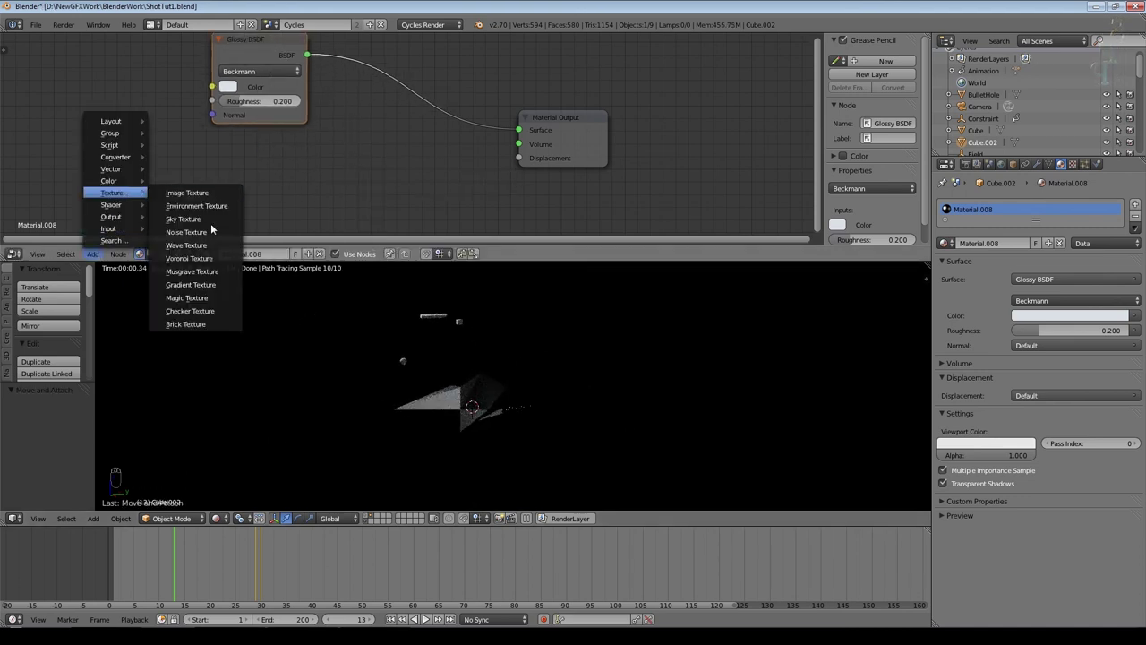
left_click(211, 231)
left_click(319, 141)
left_click_drag(440, 166, 403, 177)
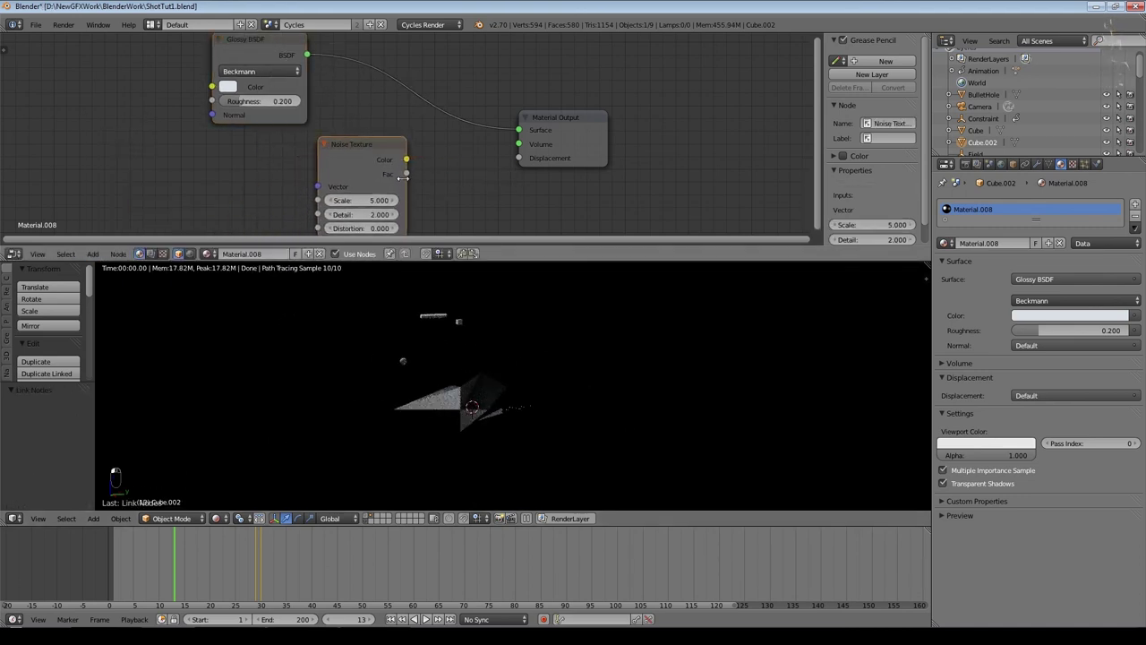
left_click_drag(511, 166, 518, 158)
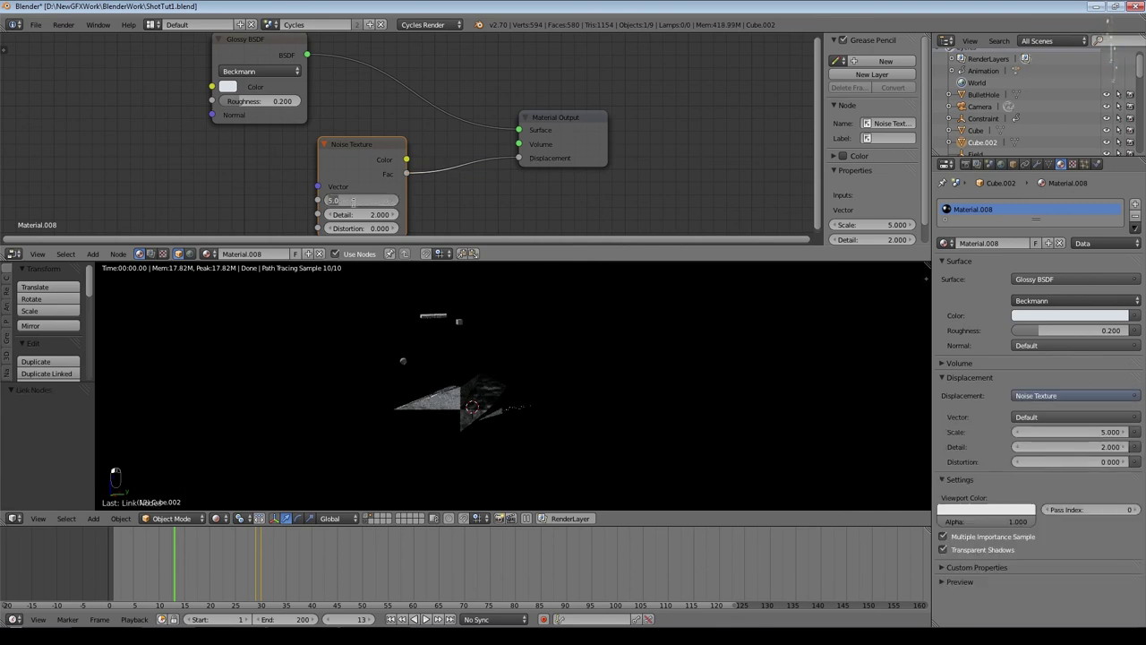
type("100")
key("Return")
Step: Insert a ColorRamp between the noise and the displacement, running sharply from white to black with a stop at 0.555
left_click_drag(354, 145, 195, 177)
left_click(93, 253)
mouse_move(117, 157)
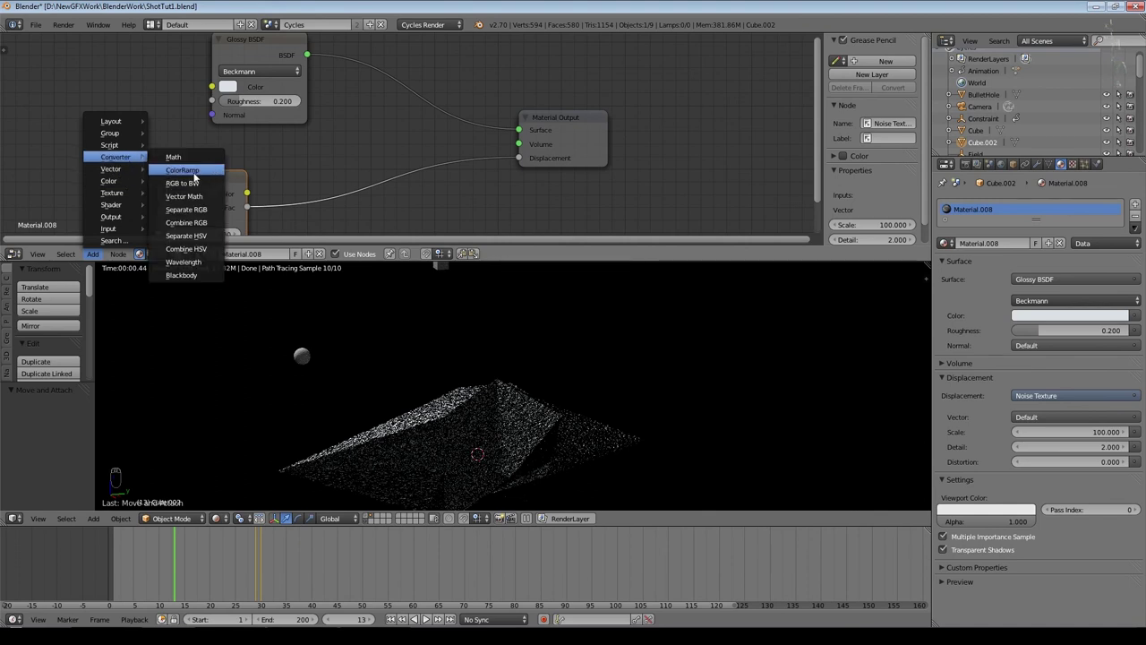
left_click(194, 175)
left_click(357, 198)
left_click_drag(276, 204, 351, 201)
Step: Insert a Math node set to Multiply between the ColorRamp and the material output's displacement
key("shift+a")
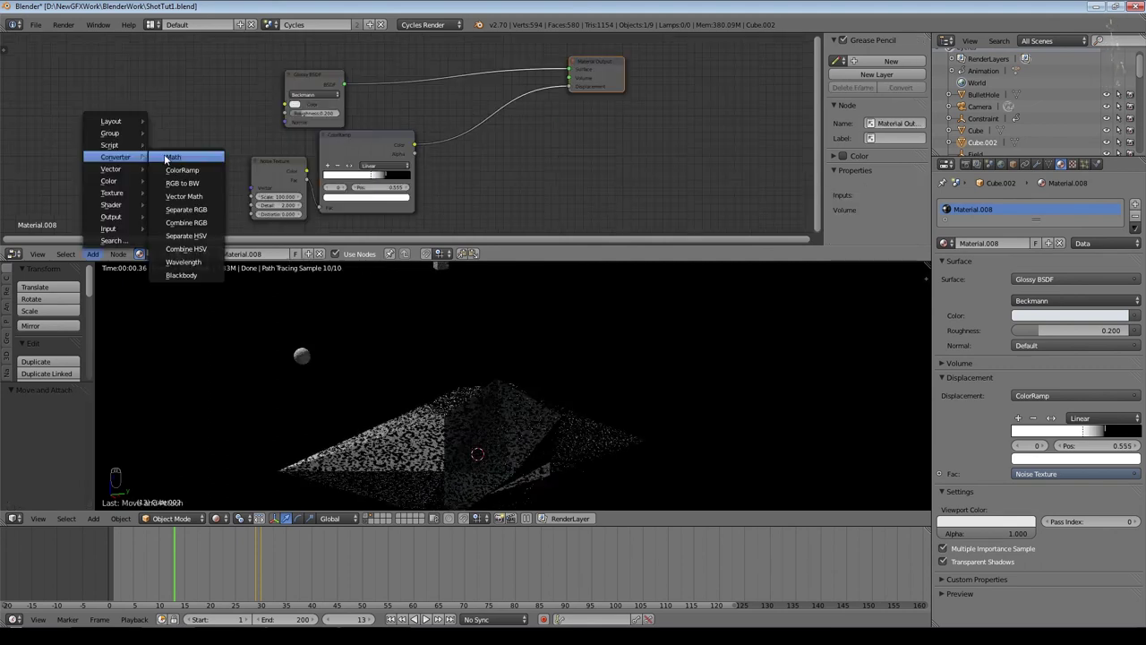
left_click(179, 159)
left_click(542, 147)
left_click(528, 139)
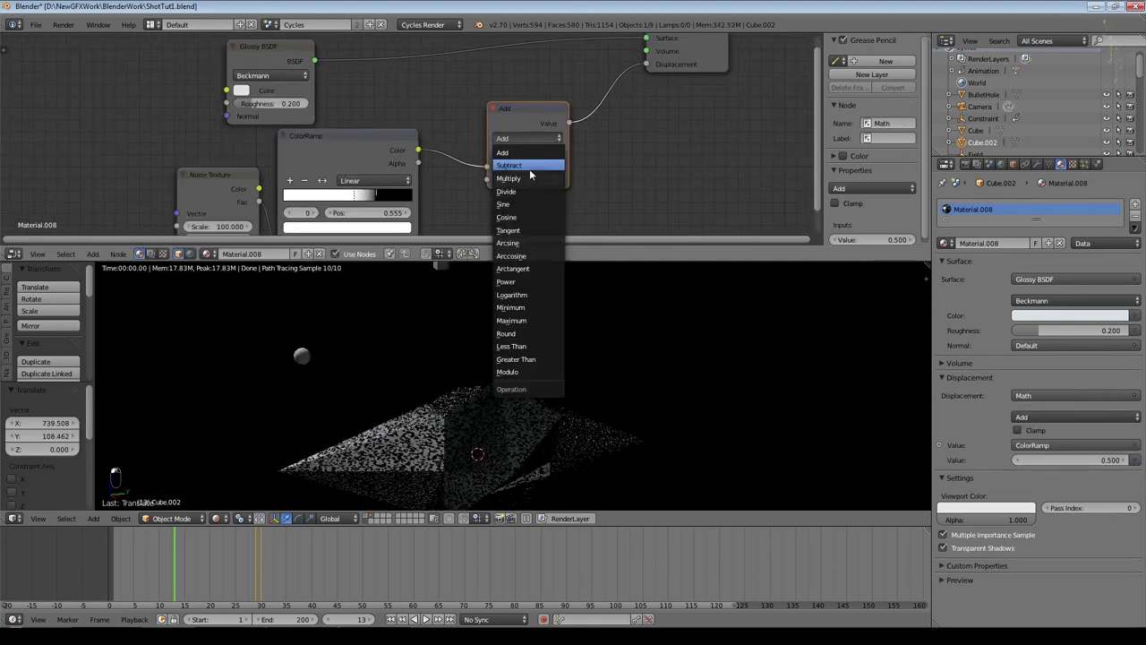
left_click(529, 179)
Step: Set the Multiply node's second value to -0.3 and check the rendered chunk
left_click(532, 179)
type("0.1")
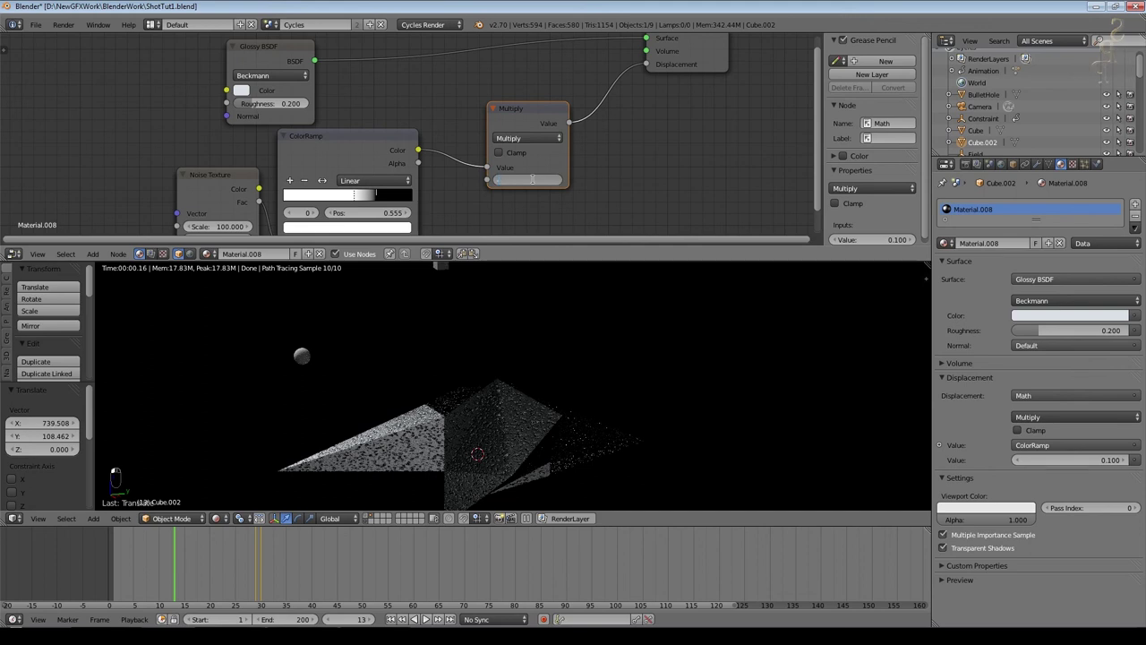
key("Return")
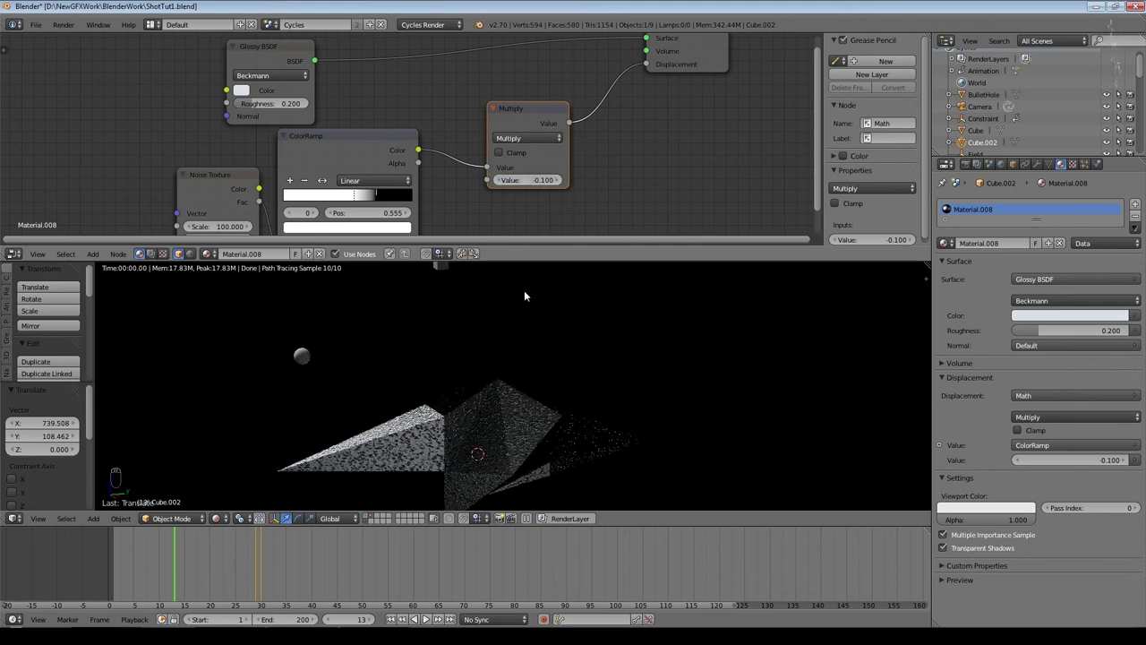
middle_click_drag(526, 294, 573, 278)
left_click(495, 180)
left_click(495, 180)
middle_click_drag(485, 282, 484, 309)
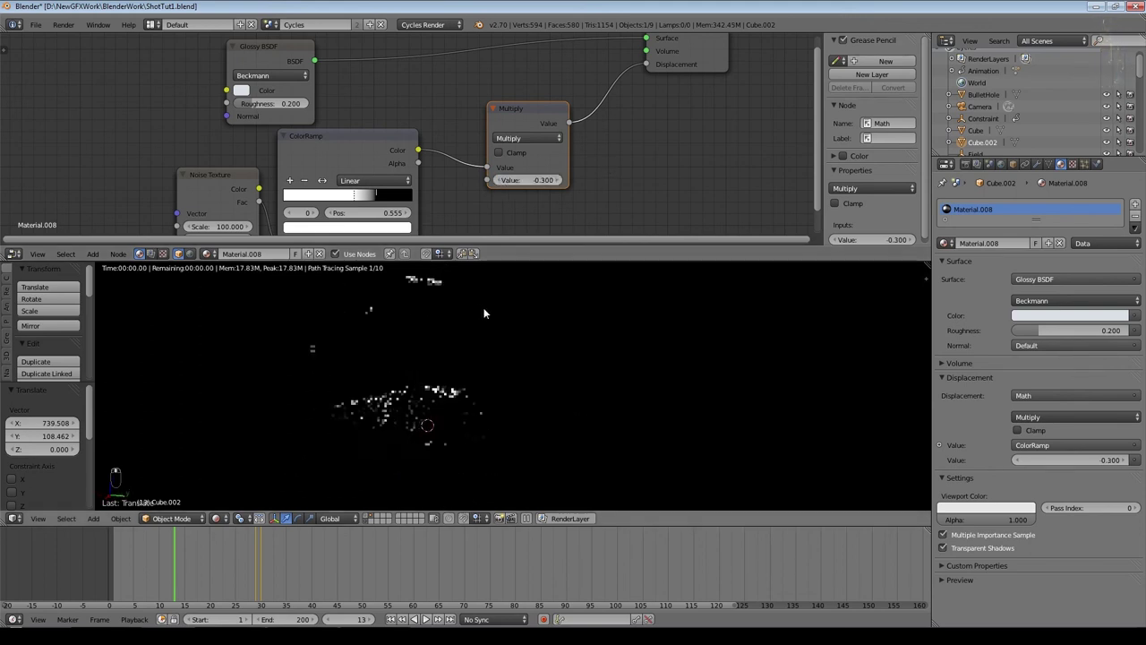
Step: Return the viewport to solid shading and duplicate the chunk twice, placing the copies in a row beside the original
left_click(218, 521)
left_click(233, 478)
mouse_move(467, 385)
middle_mouse_down()
mouse_move(473, 399)
mouse_move(400, 396)
middle_mouse_up()
scroll(401, 397, "down", 3)
key("shift+d")
left_click(453, 430)
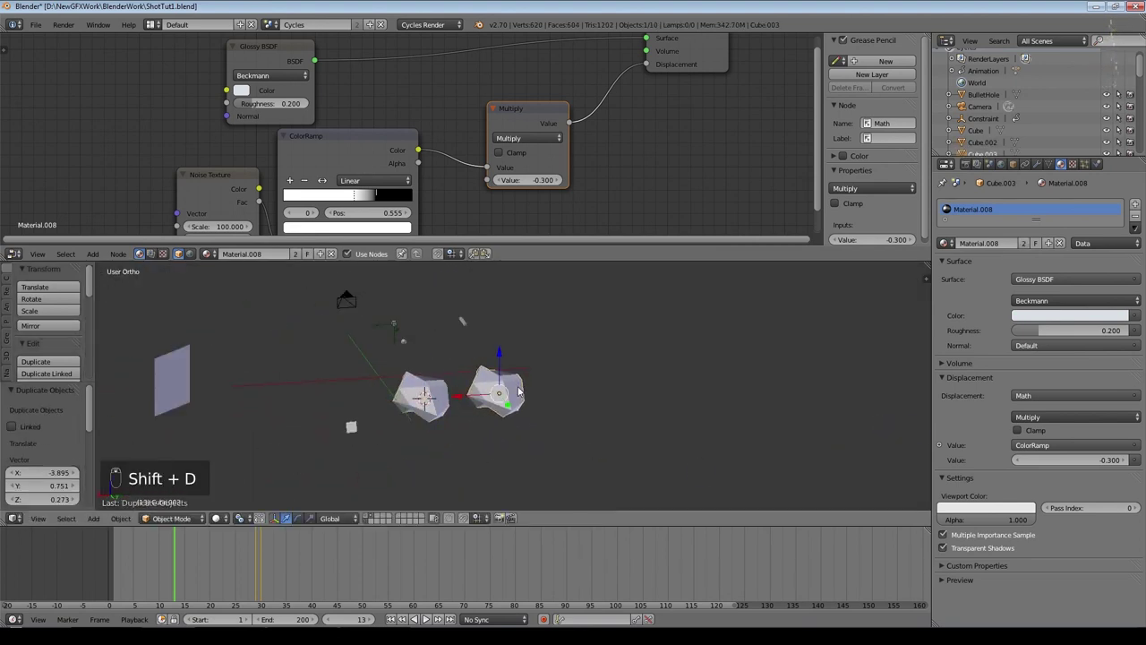
key("shift+d")
left_click(527, 430)
Step: Reshape the middle chunk by raising one face about 1 unit in Z and scaling another, and leave edit mode
scroll(527, 430, "up", 3)
right_click(518, 398)
key("Tab")
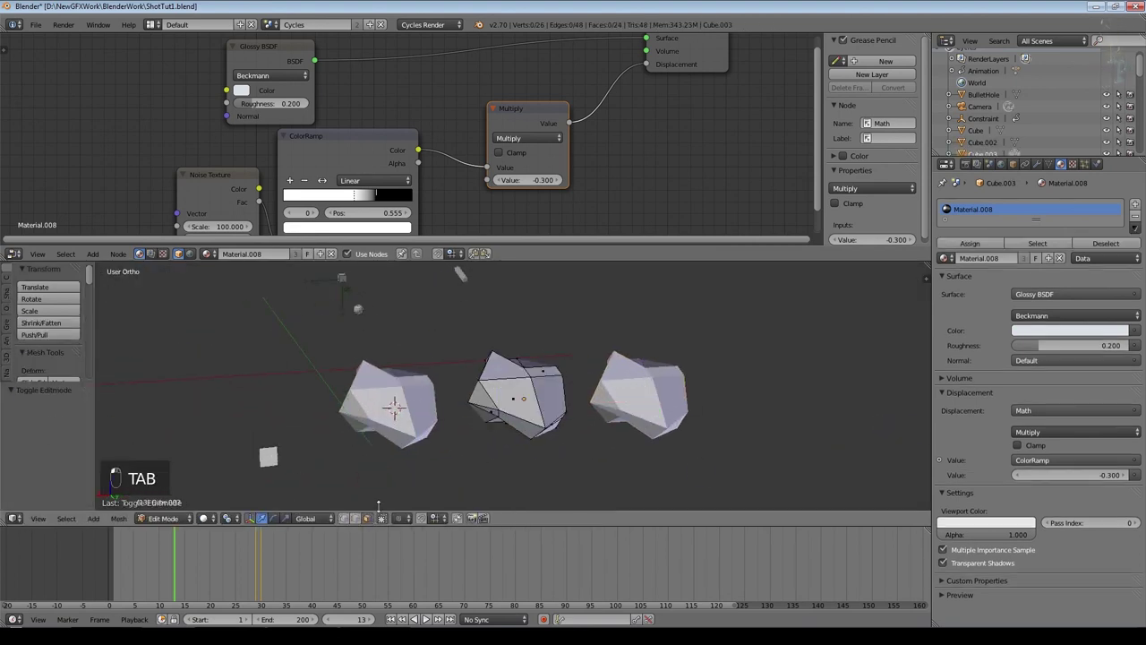
right_click(523, 384)
left_click_drag(515, 355, 504, 323)
right_click(499, 412)
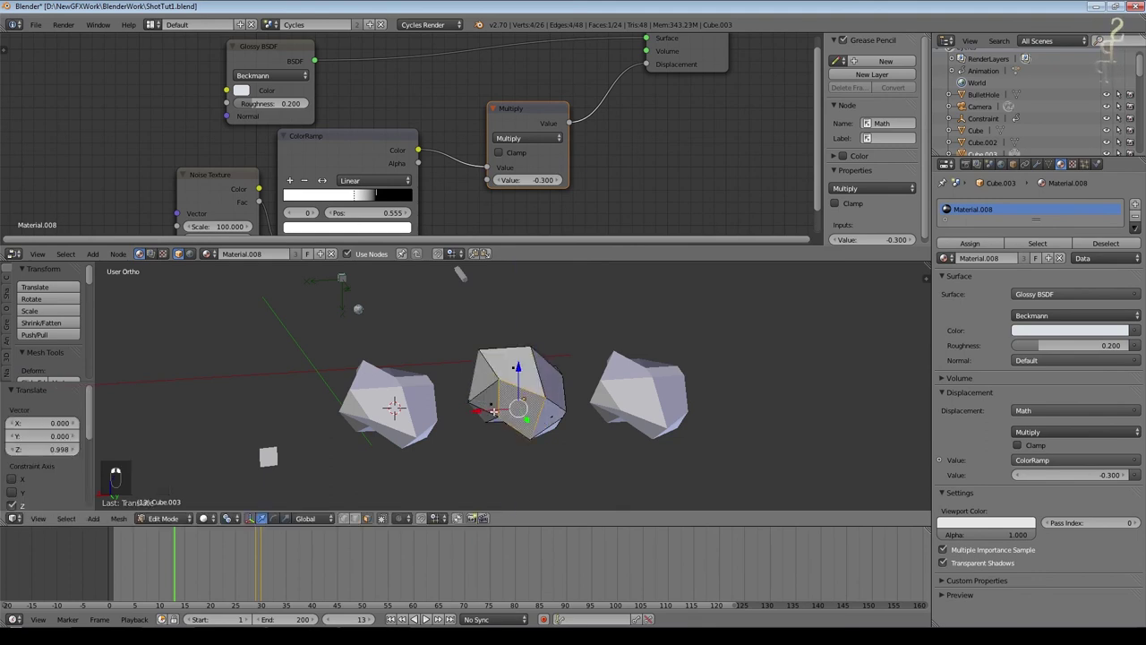
key("s")
left_click(543, 413)
middle_click_drag(546, 414, 445, 442)
key("Tab")
Step: Reshape the third chunk by moving and scaling its faces into a larger, distinct rock form
right_click(553, 447)
key("Tab")
right_click(552, 448)
left_click_drag(554, 436, 556, 408)
key("s")
left_click(654, 440)
key("Tab")
Step: Select all three chunks and put them in a new group named ShardGroup
middle_click_drag(654, 440, 510, 414)
right_click(506, 416)
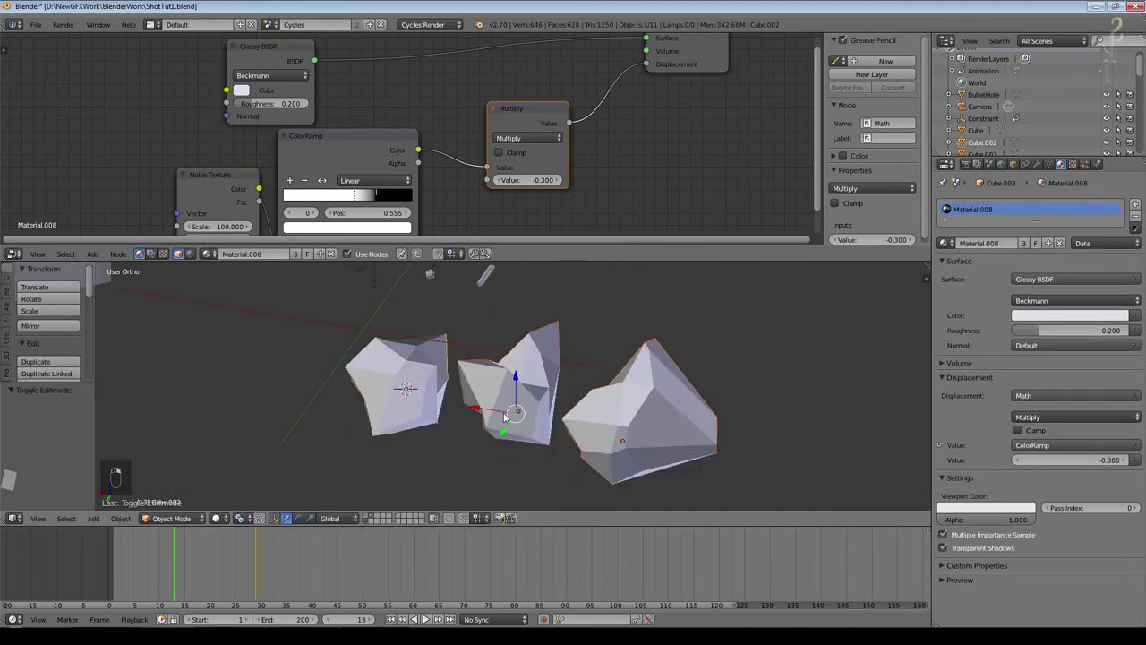
key("alt+g")
key("ctrl+z")
key("ctrl+g")
left_click(42, 423)
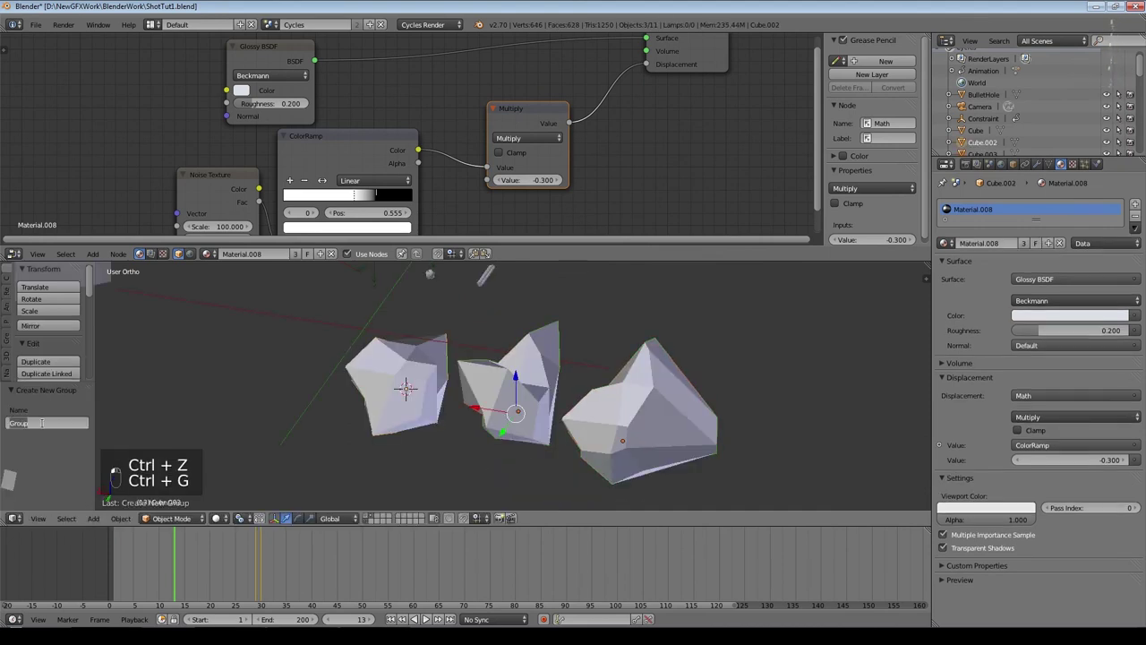
type("ShardGroup")
key("Return")
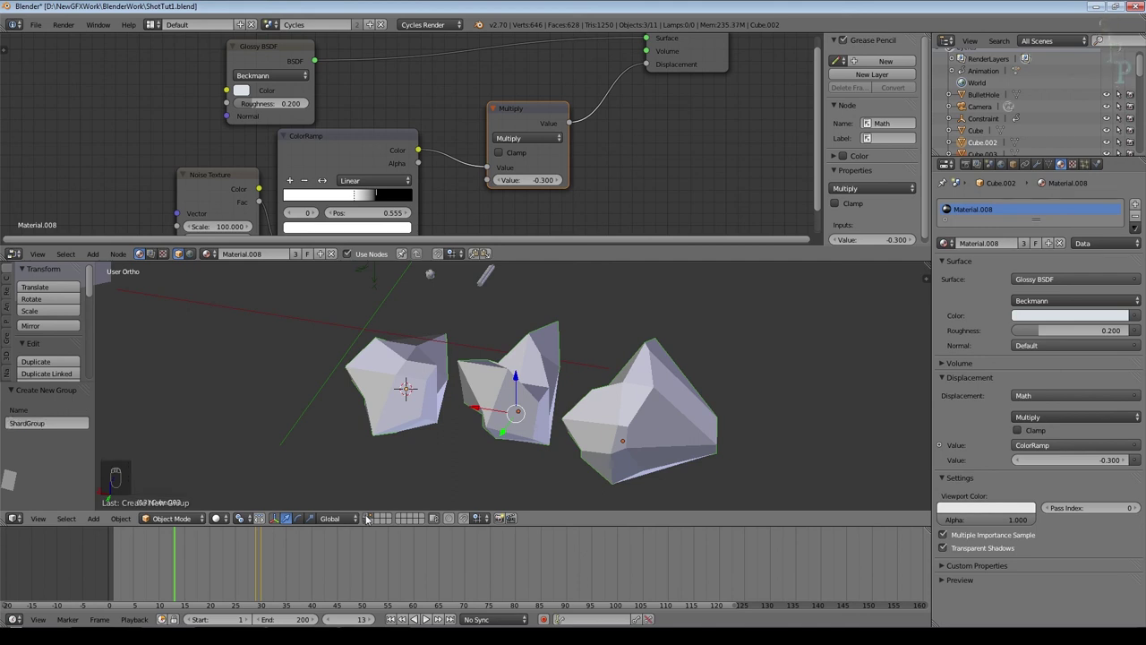
Step: Show the layer holding the wall scene, merge the node editor into the 3D view and select the Sardi St sign
left_click(369, 516)
left_click_drag(926, 260, 923, 245)
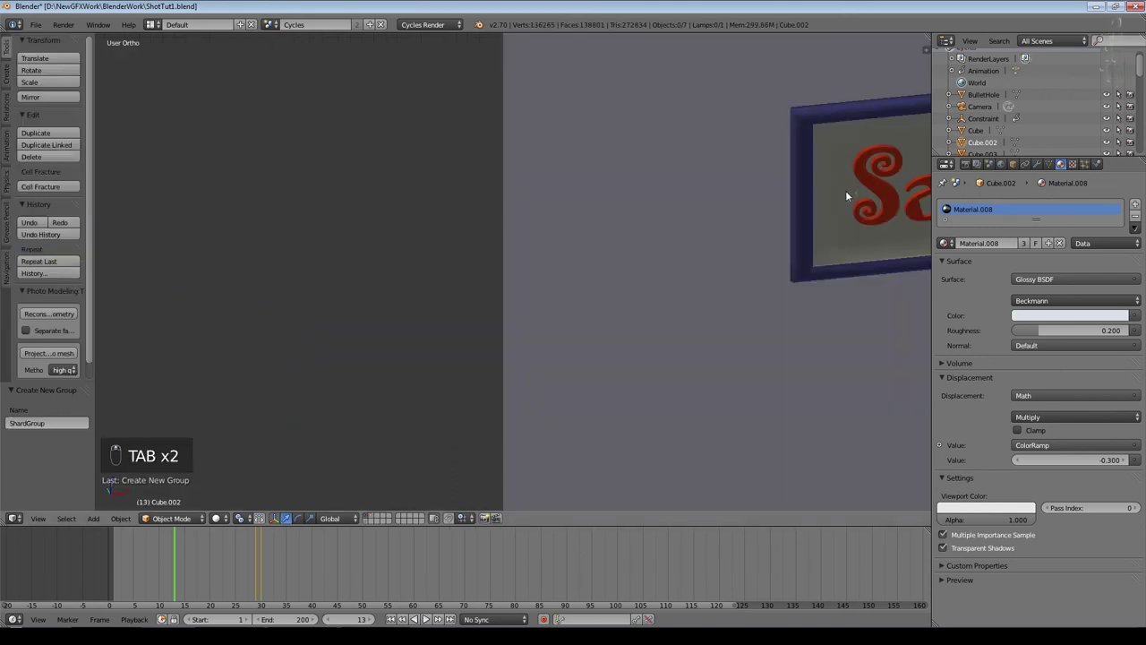
middle_click_drag(853, 204, 701, 268, "shift")
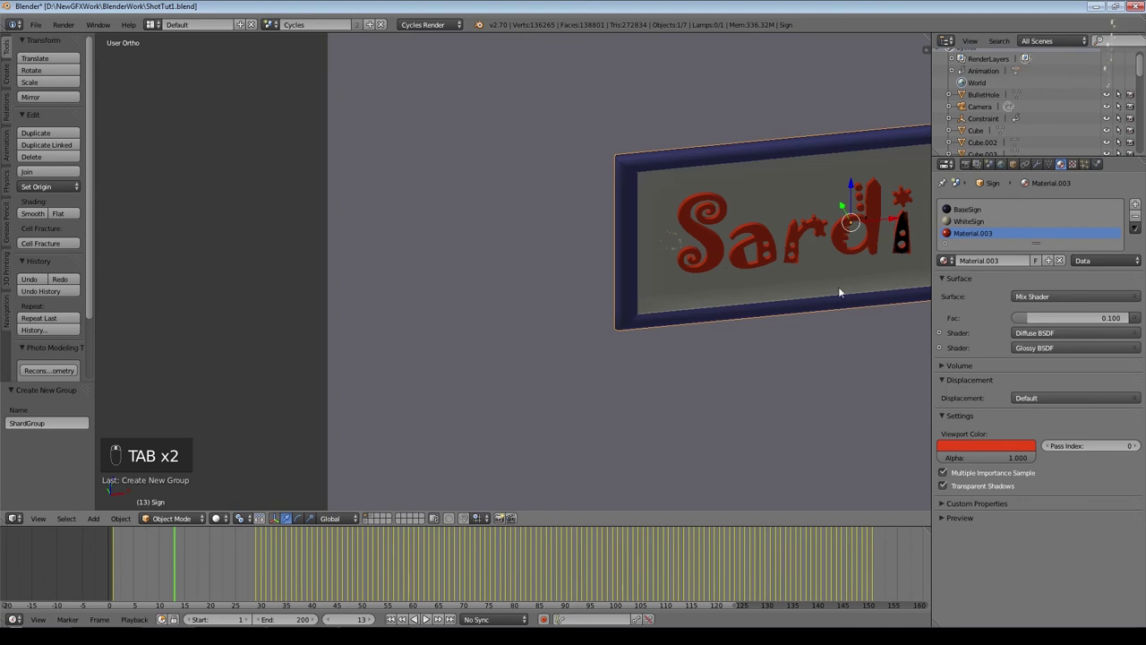
scroll(838, 289, "up", 3)
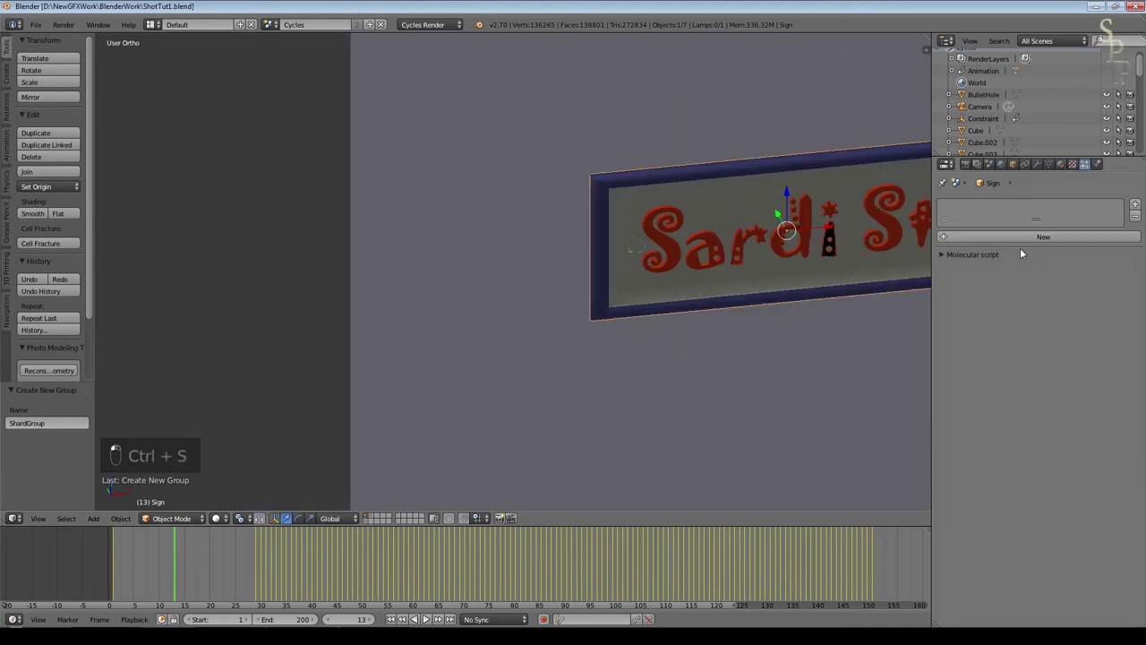
Step: Try a particle system on the sign with 150 particles, start frame 30, end frame 33 and lifetime 1000
left_click(1041, 236)
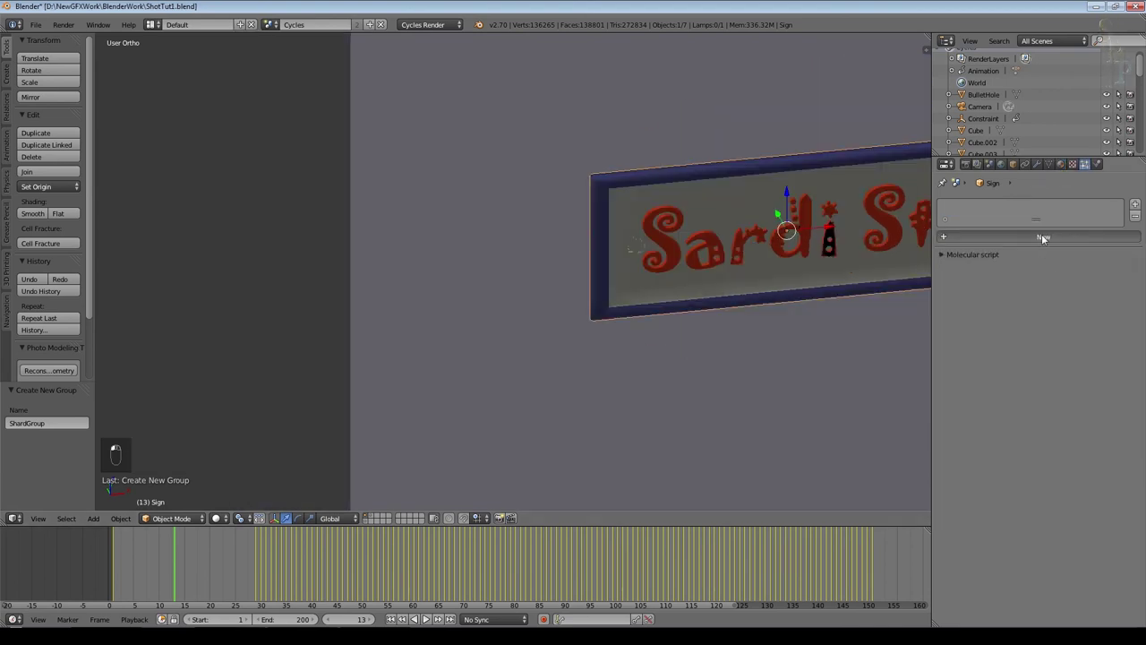
left_click(1044, 237)
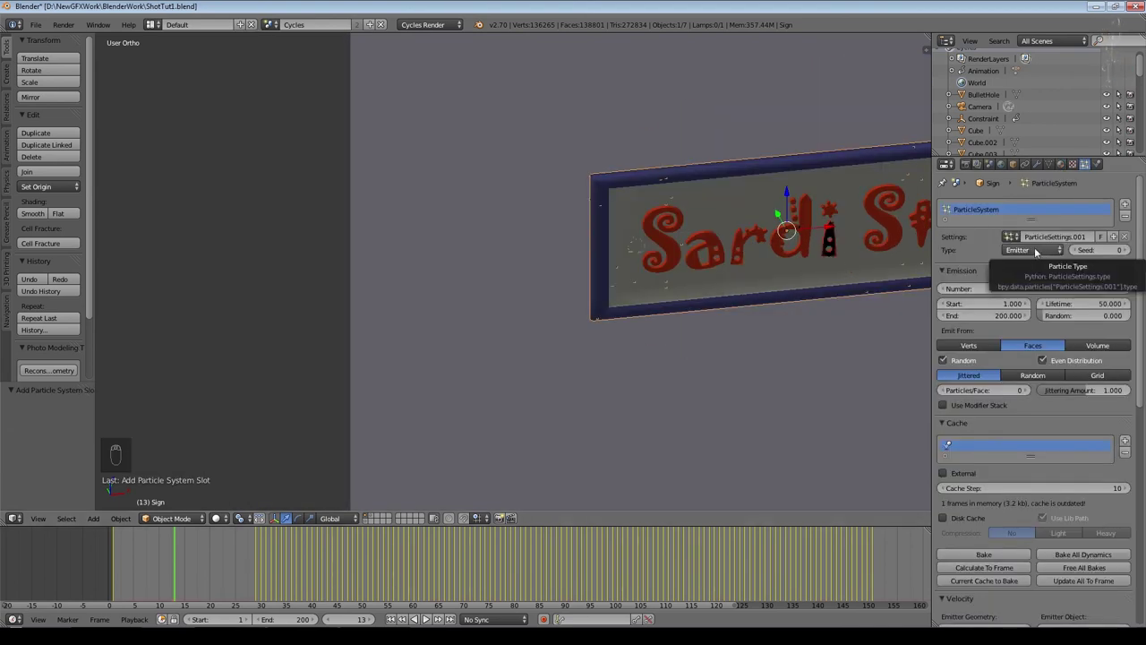
left_click(1079, 289)
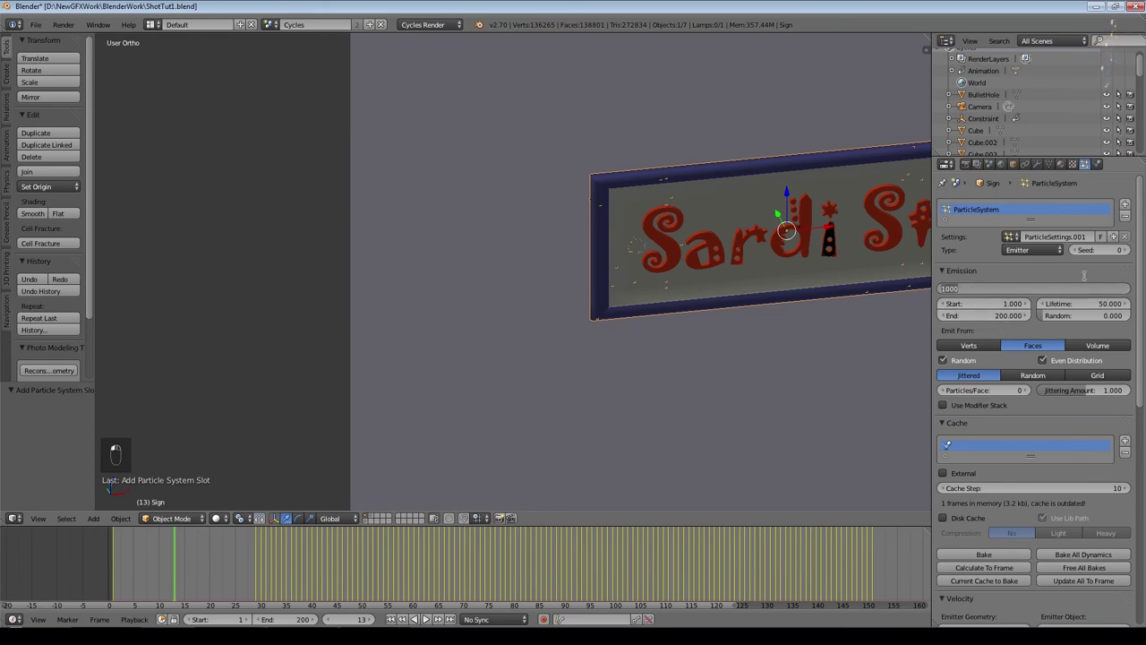
key("Return")
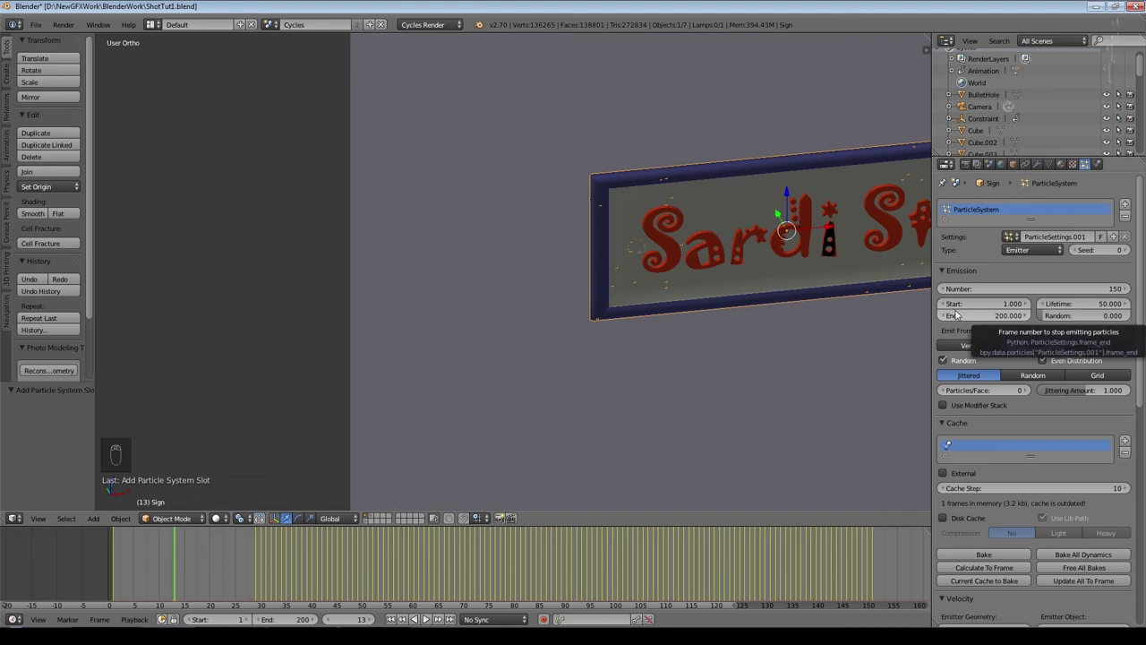
left_click(998, 303)
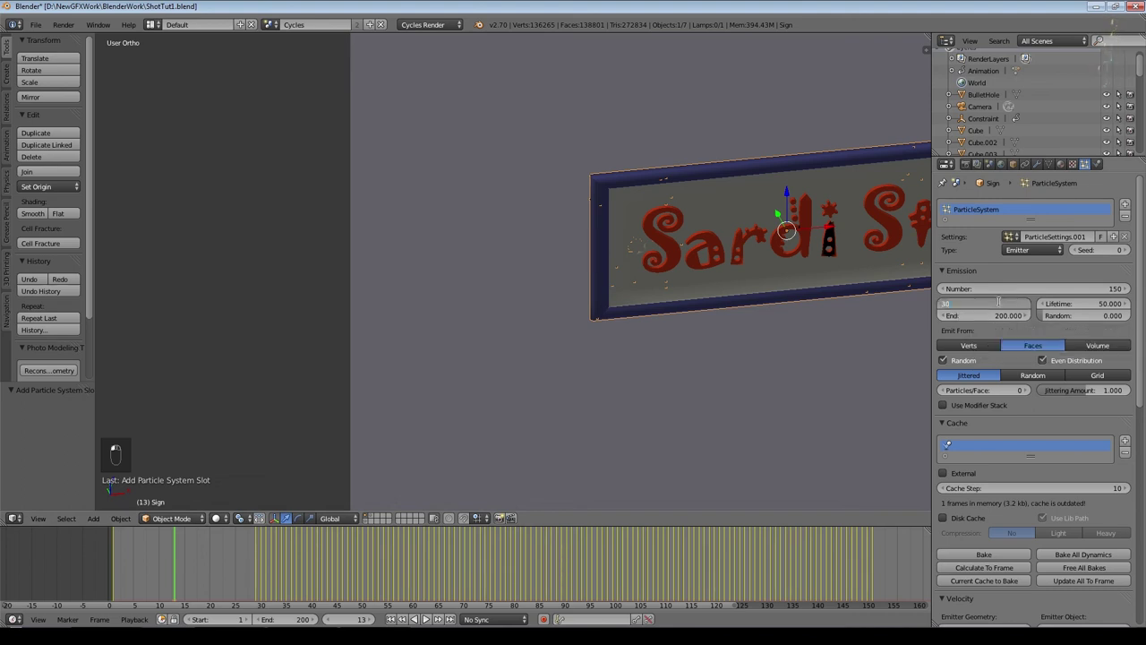
left_click(1003, 317)
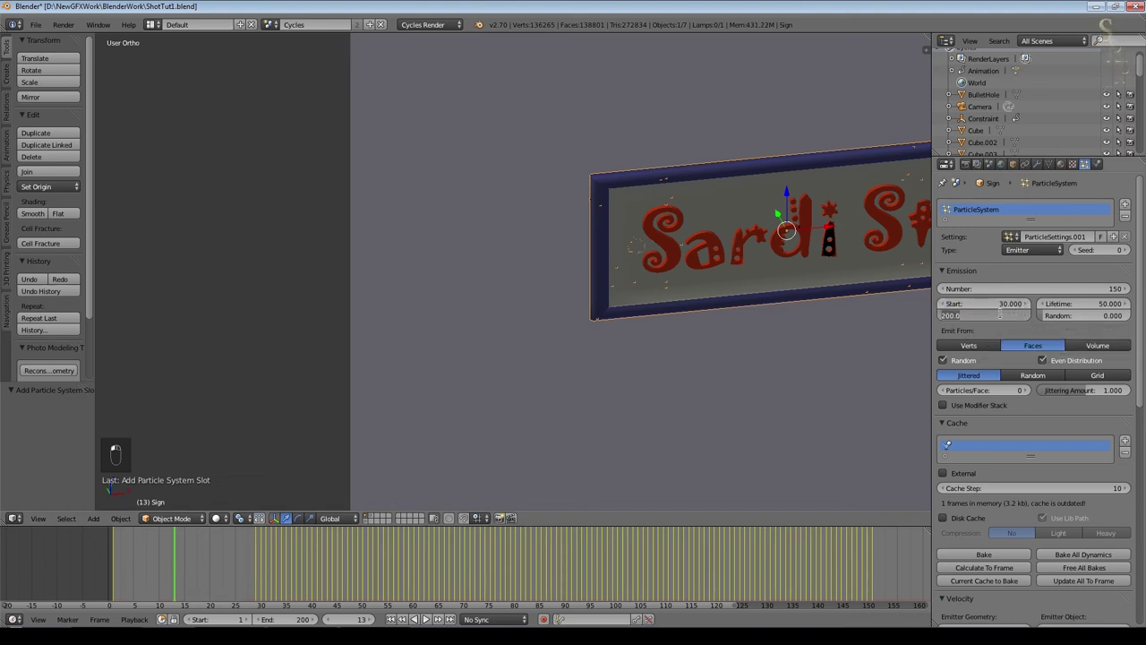
type("33.")
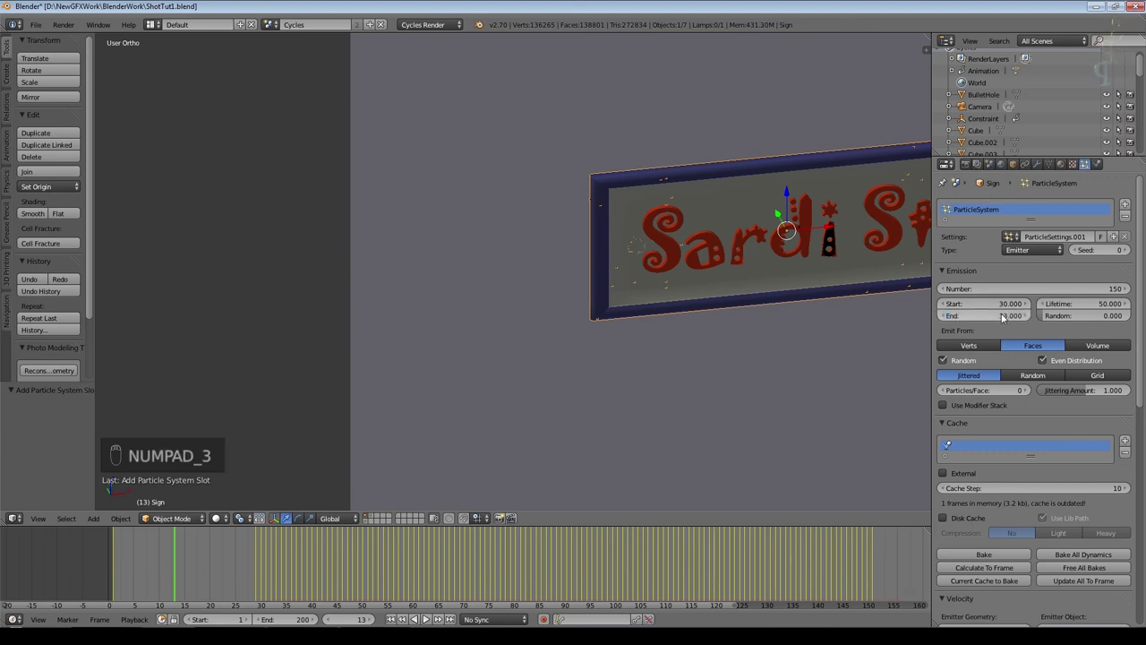
left_click(1063, 303)
type("10")
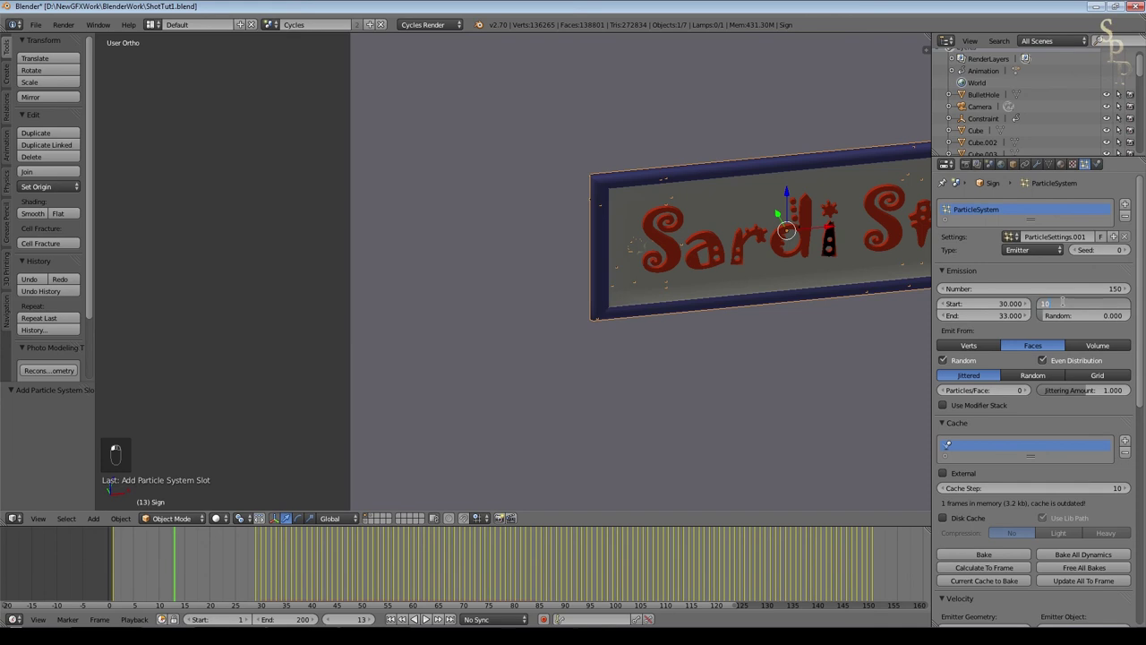
type("00")
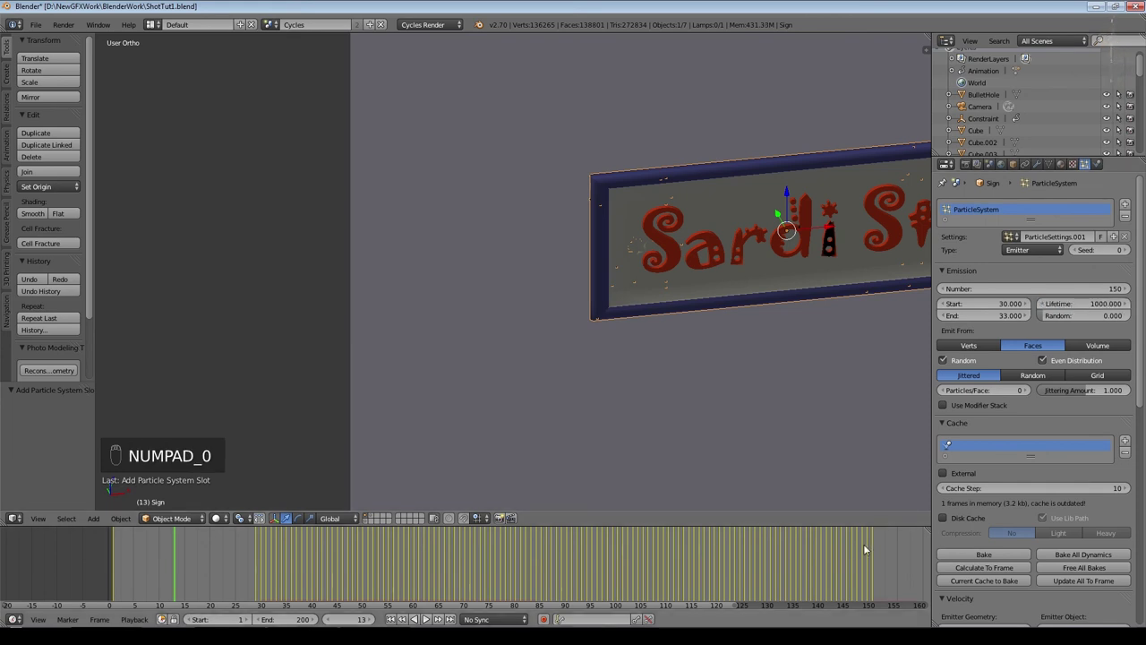
Step: Move the particle system from the sign to its small star-shaped piece, with 150 particles, start 30, end 33 and lifetime 1000
scroll(847, 421, "down", 4)
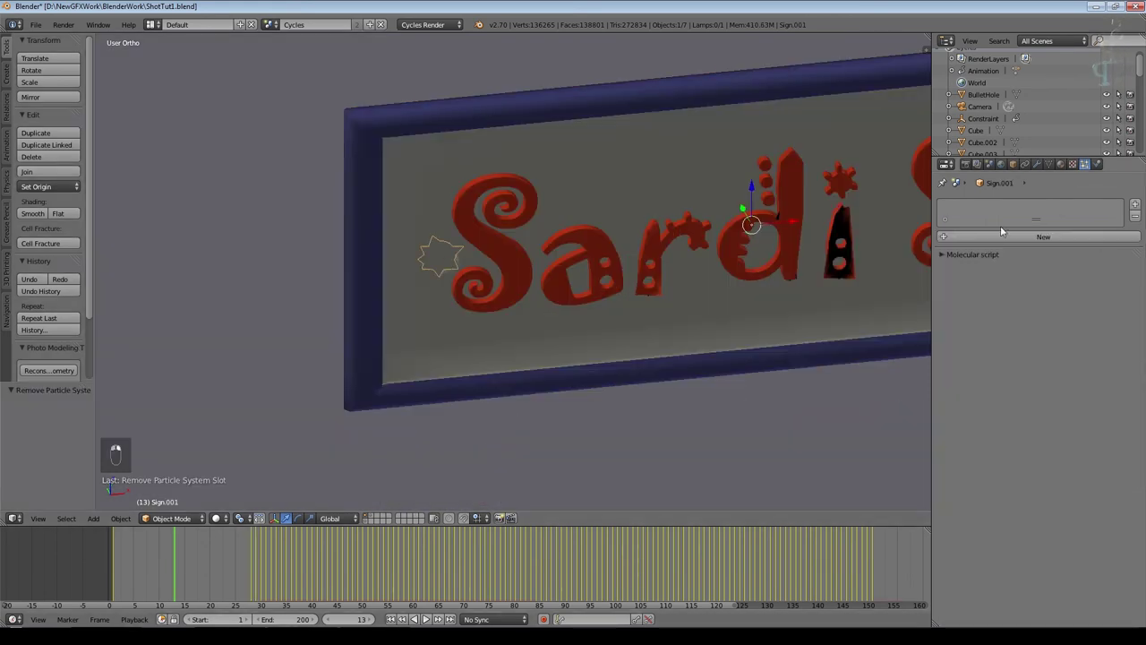
left_click(1044, 236)
key("KP_0")
key("KP_0")
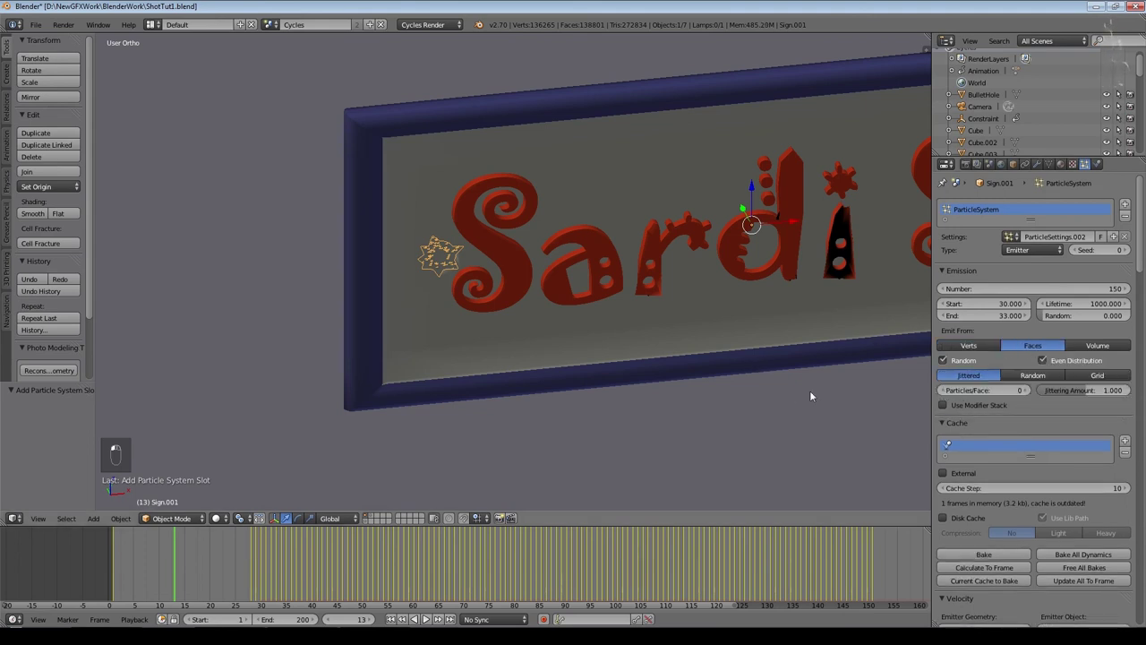
Step: Play the animation from the start to check the particles emitted by the star-shaped piece
left_click(427, 618)
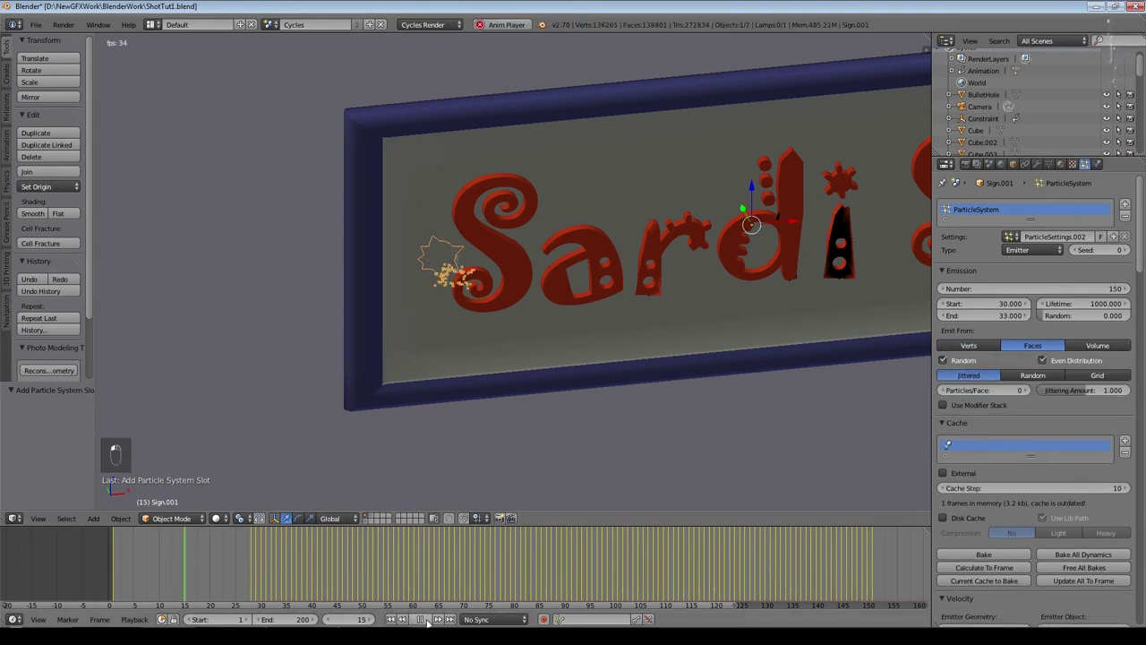
left_click(399, 620)
left_click(426, 619)
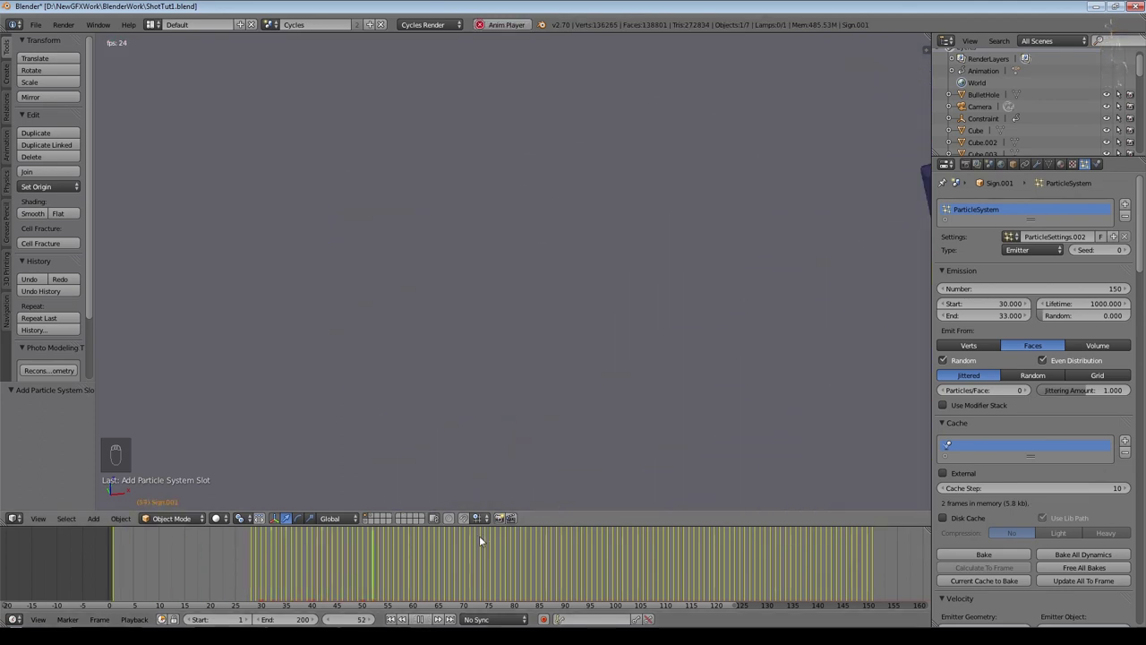
left_click(420, 619)
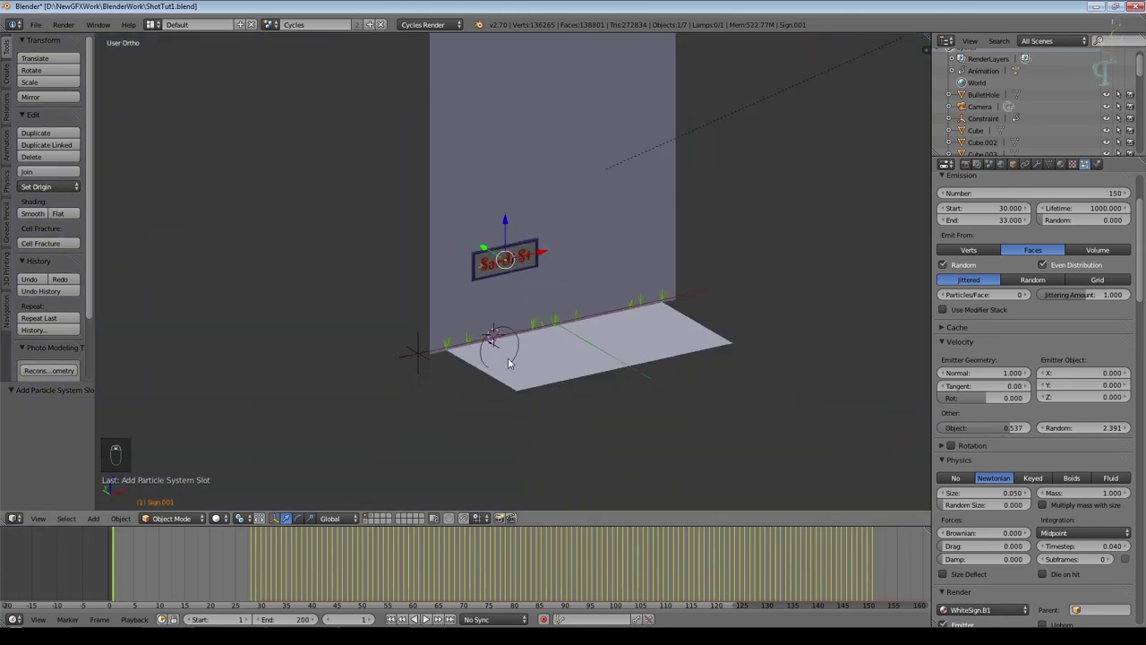
Step: Hide the wall so that the sign can be viewed from its edge
left_click(455, 304)
key("h")
middle_click_drag(523, 350, 614, 346)
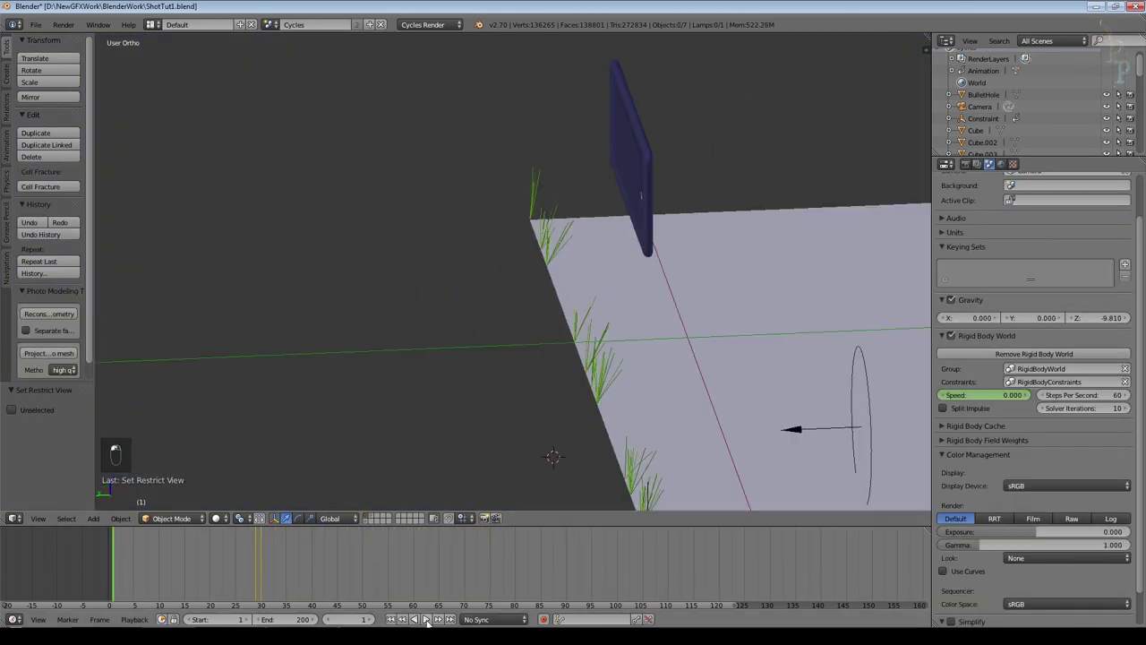
Step: Replay the animation with the wall hidden and examine how the particles burst around the sign, ending at frame 1
left_click(426, 620)
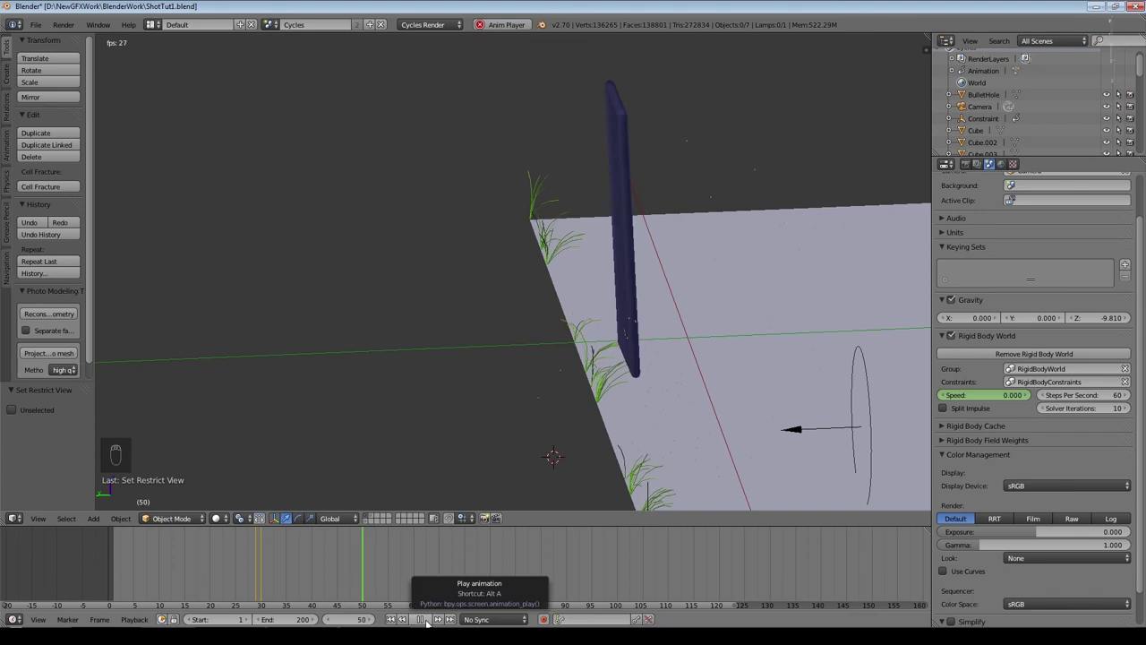
left_click(392, 619)
left_click(426, 620)
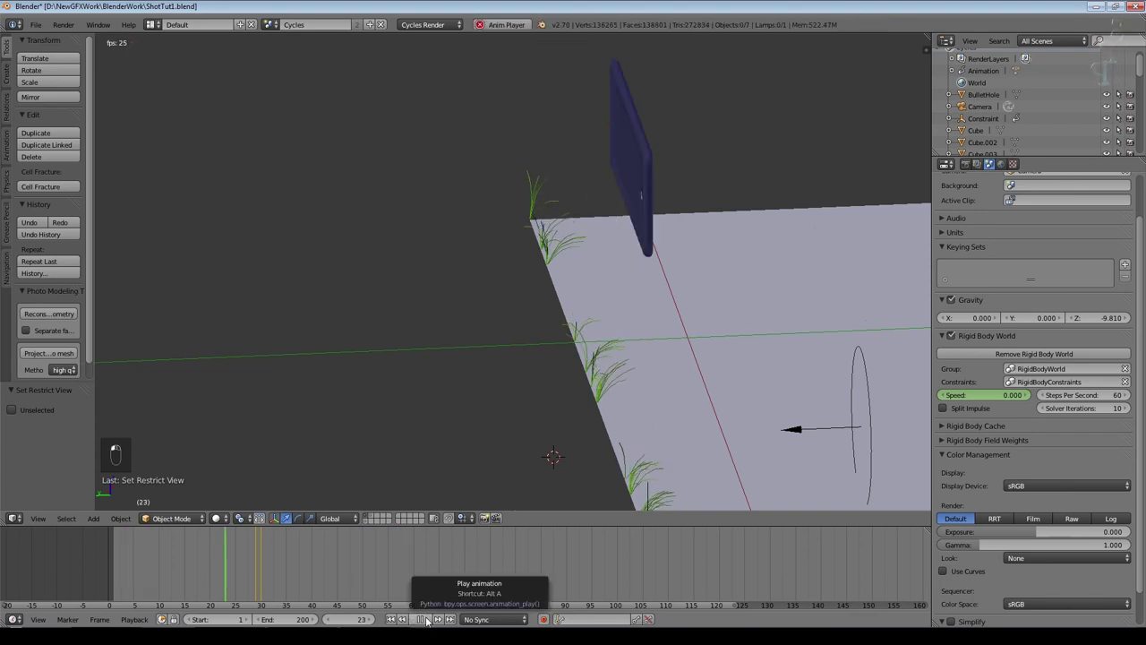
left_click(426, 620)
left_click(391, 619)
scroll(690, 325, "up", 5)
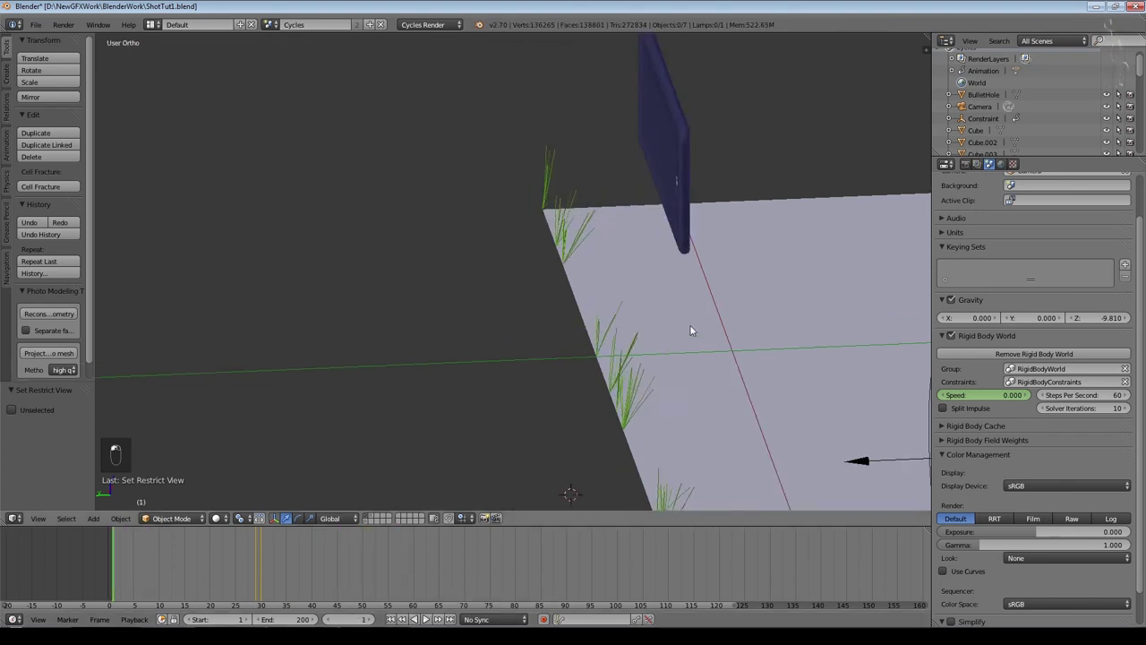
Step: Replay the animation from a closer view of the sign's edge to check the particles, and return to frame 1
middle_click_drag(813, 277, 453, 478, "shift")
left_click(425, 620)
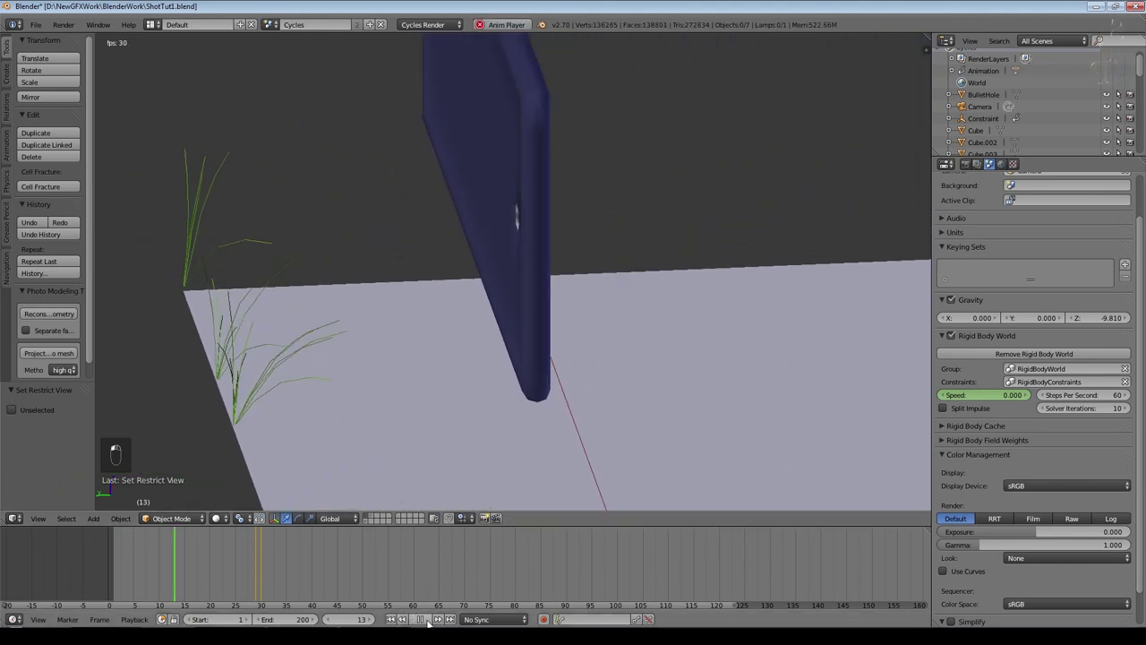
left_click(421, 620)
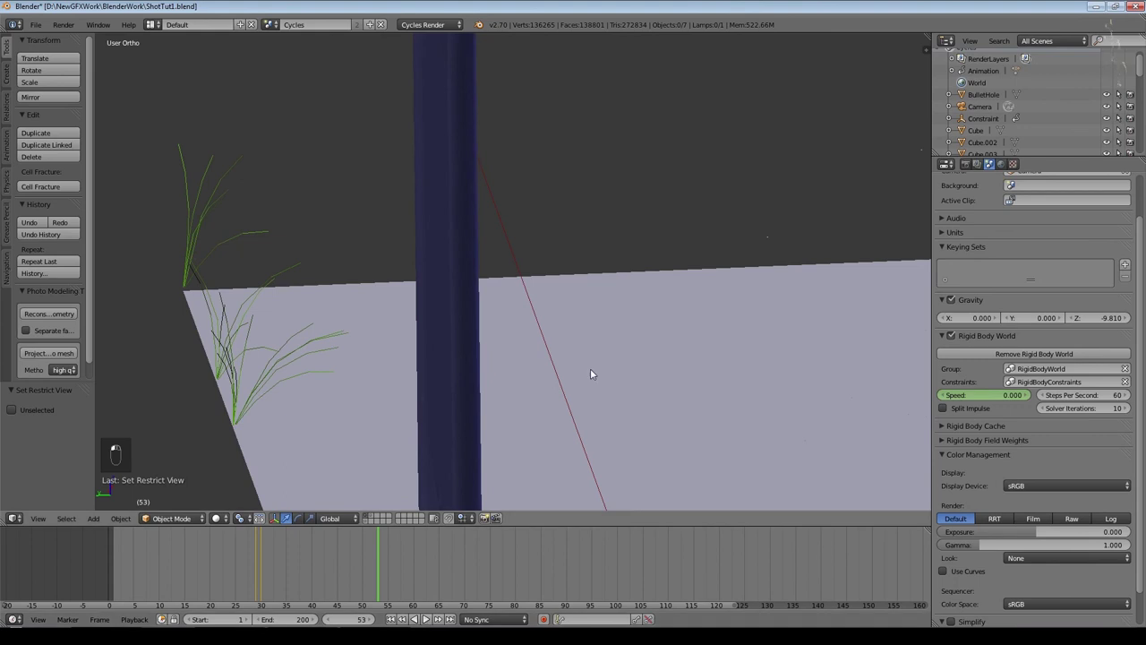
key("KP_5")
left_click(391, 619)
scroll(1006, 286, "up", 3)
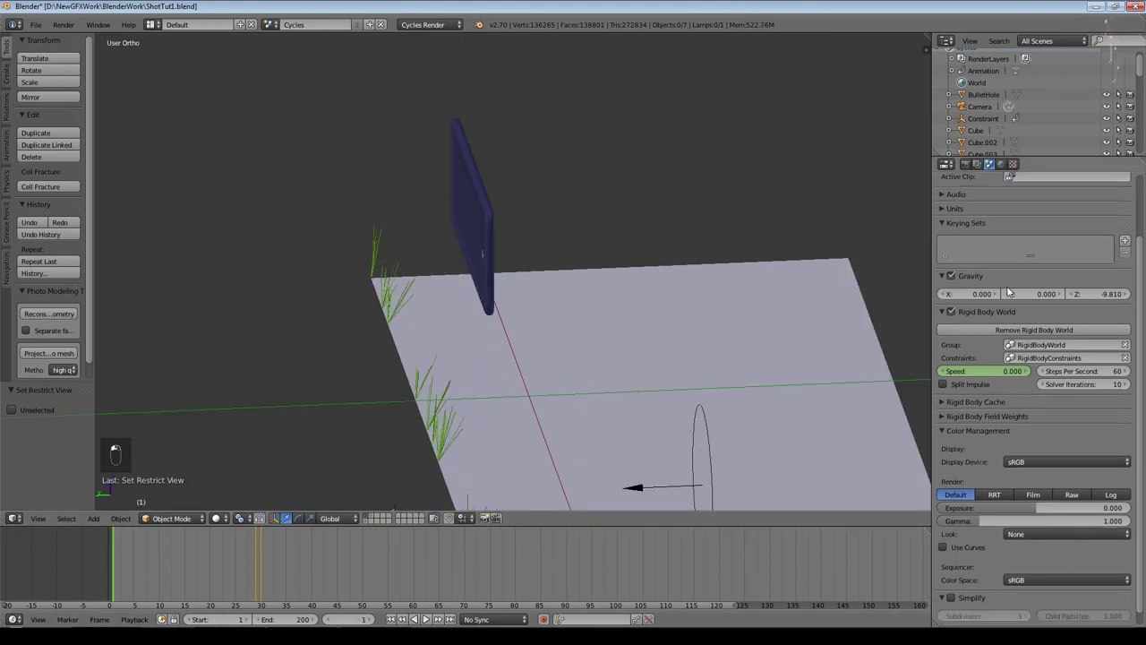
Step: Render the sign's particles as a group, using ShardGroup as the dupli group
right_click(491, 224)
middle_click_drag(497, 224, 776, 297)
scroll(720, 280, "up", 3)
scroll(1089, 307, "down", 3)
scroll(1091, 309, "down", 6)
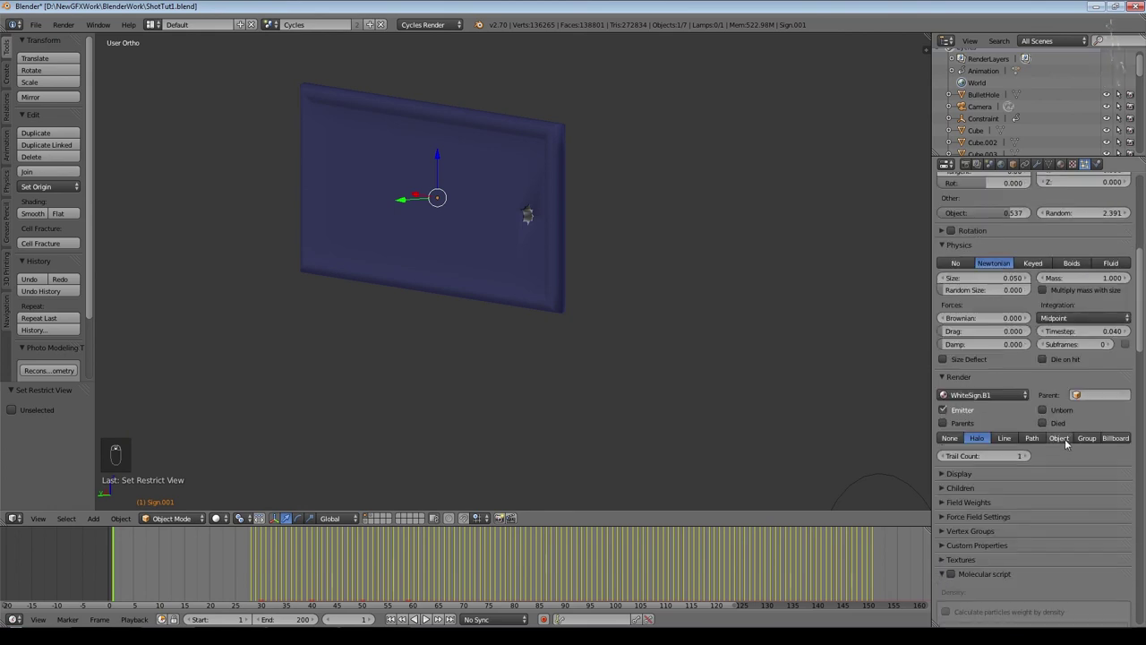
left_click(1086, 438)
left_click(1078, 453)
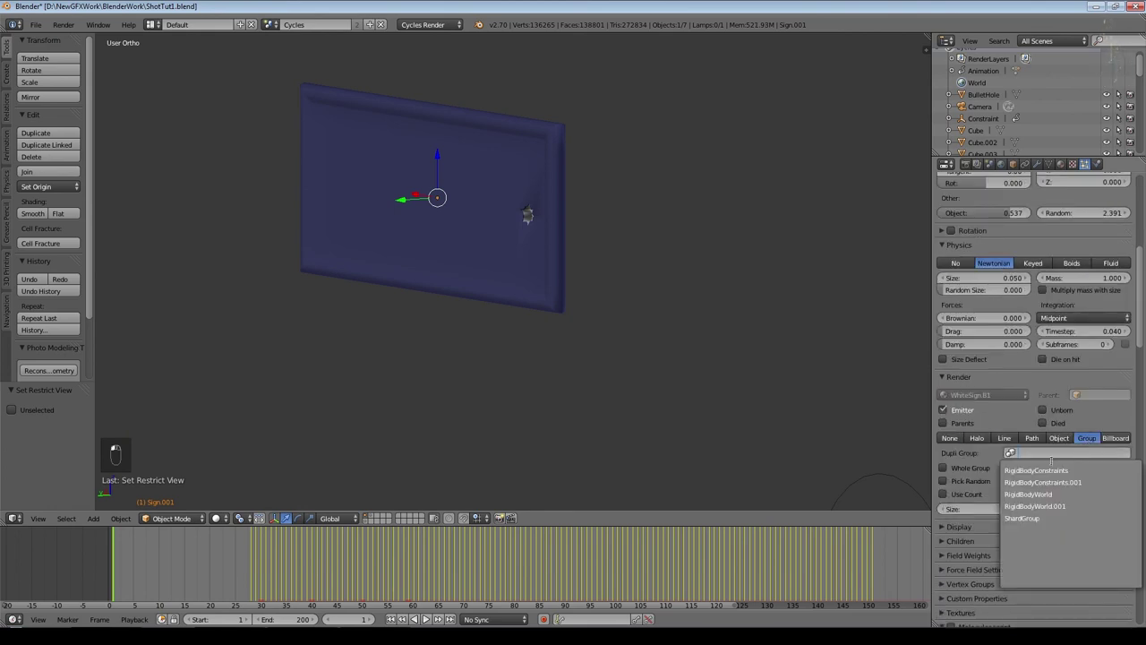
left_click(1022, 517)
Step: Play the animation until the shards appear, and set their size to 0.010 and random size to 1.000
left_click(427, 619)
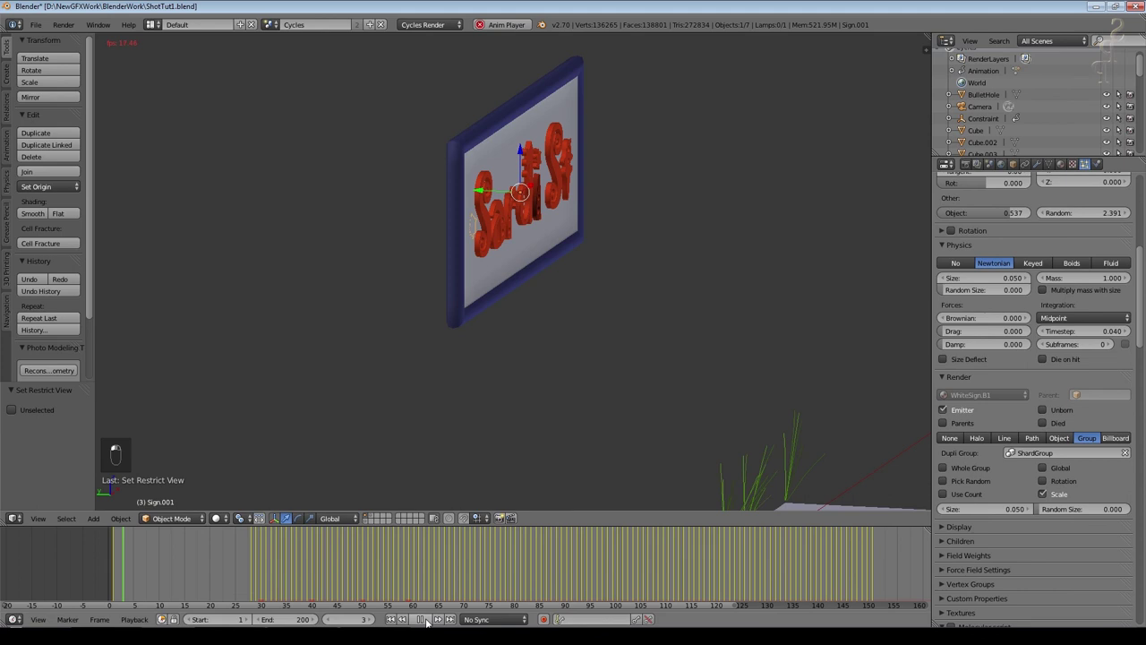
left_click(426, 619)
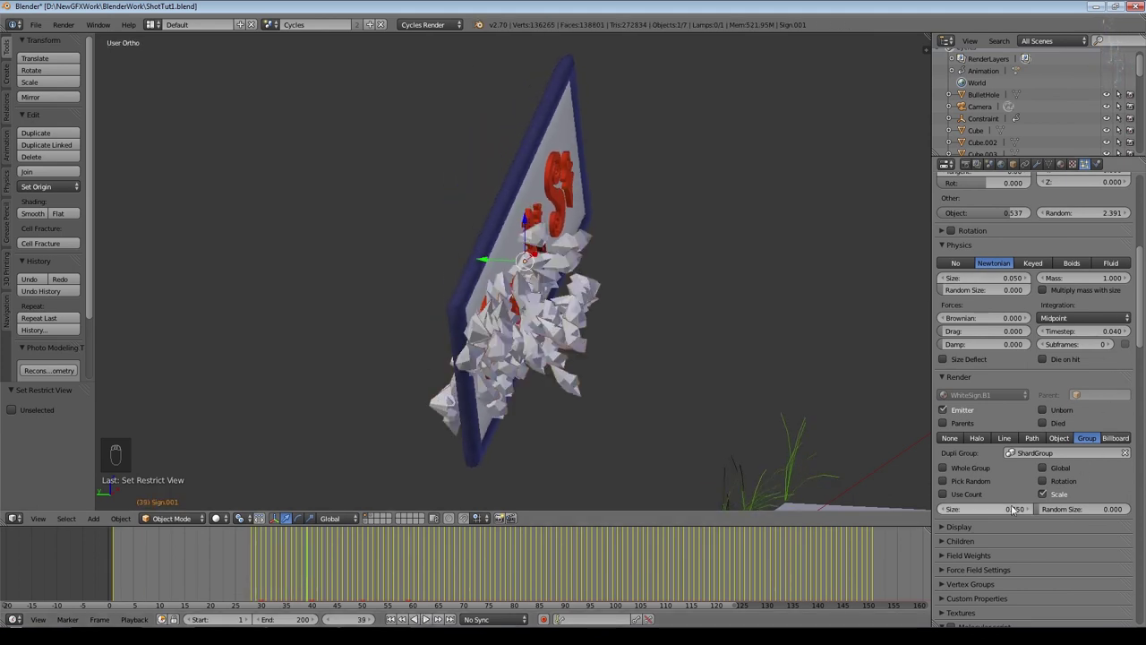
key("Return")
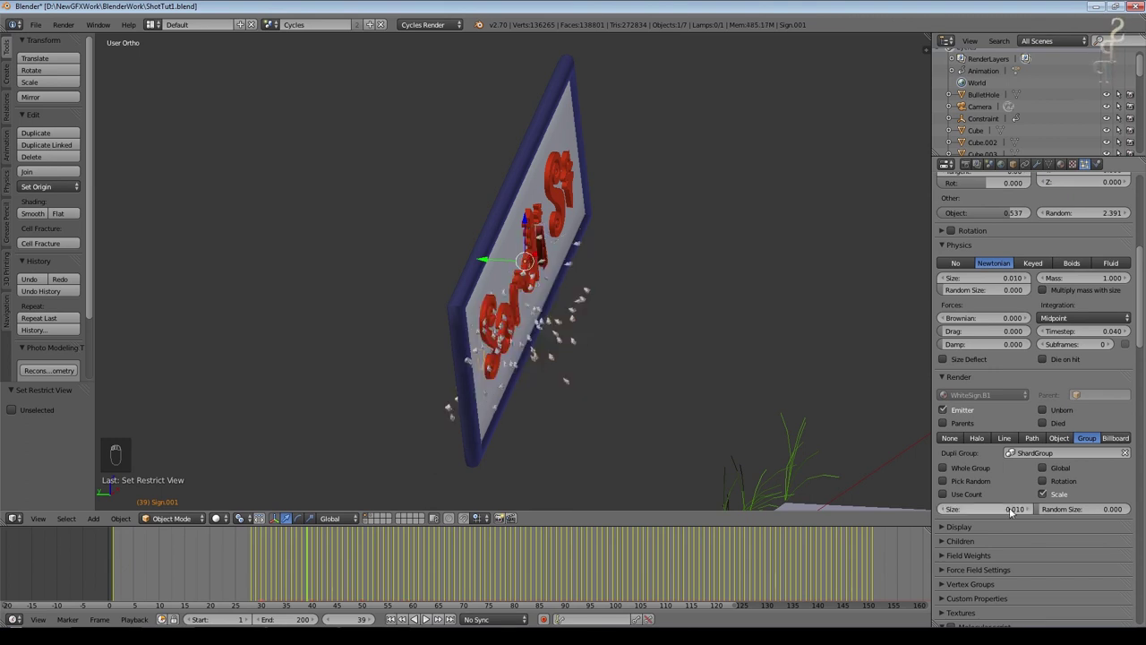
left_click_drag(1052, 511, 1106, 511)
Step: Replay the animation from the start and check the smaller shards from the sign's edge
middle_click_drag(600, 458, 667, 367)
left_click(391, 619)
left_click(425, 618)
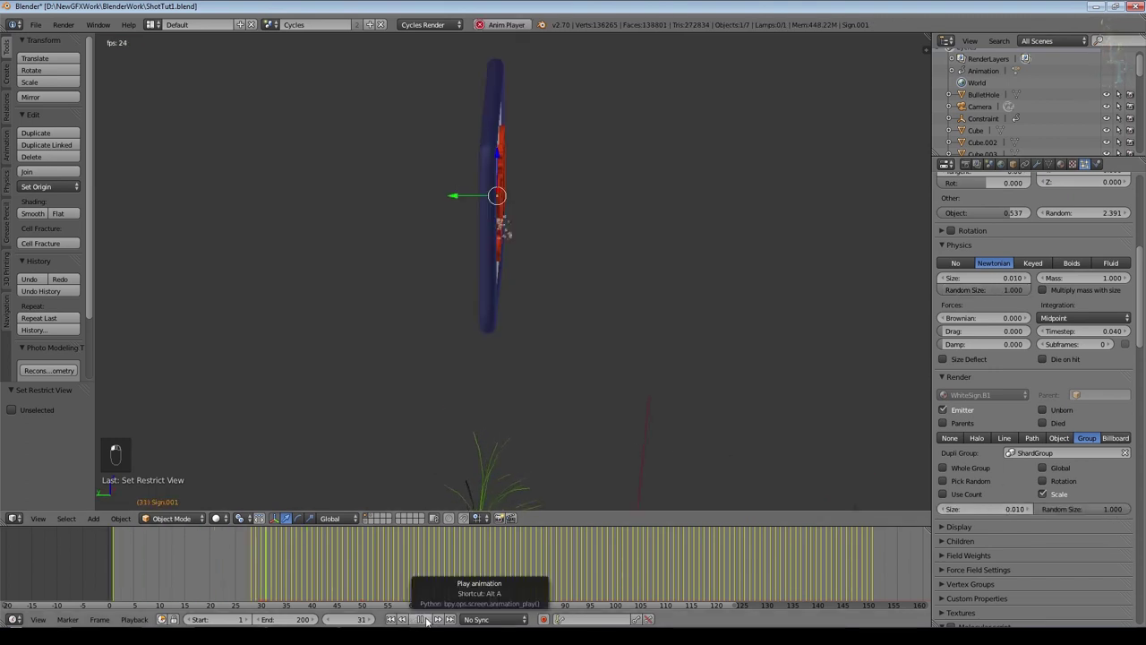
left_click(420, 619)
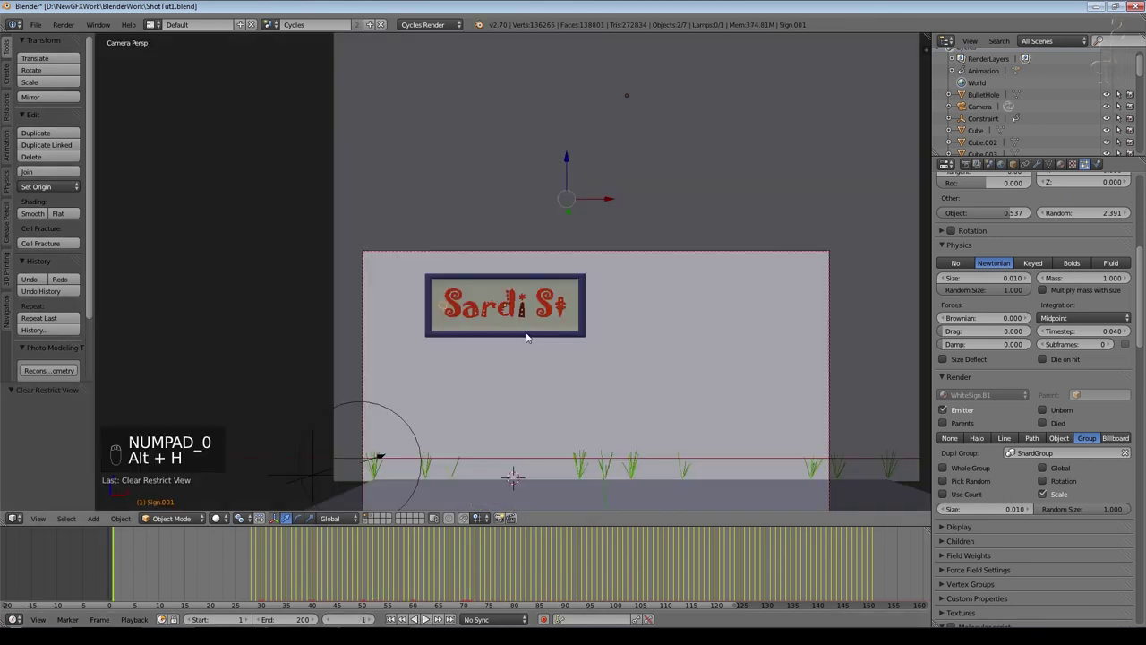
Step: Unhide the wall and give it collision physics with particle damping 0.403, random damping 0.369 and some particle friction
scroll(531, 337, "down", 3)
middle_click_drag(716, 282, 630, 242)
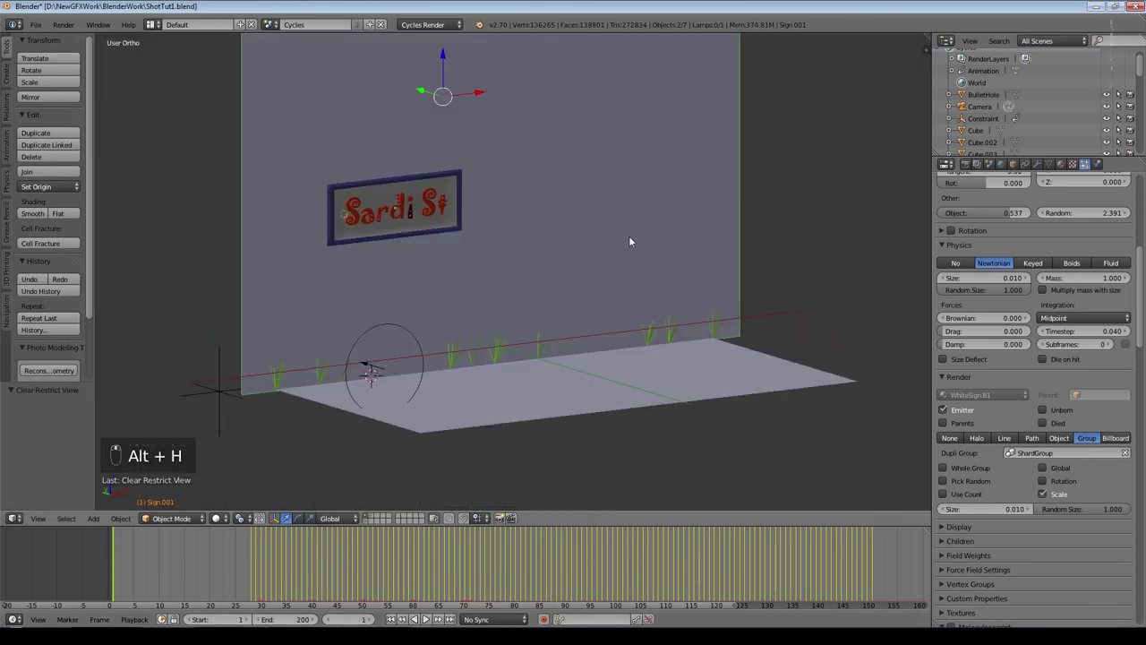
right_click(628, 240)
left_click(1097, 163)
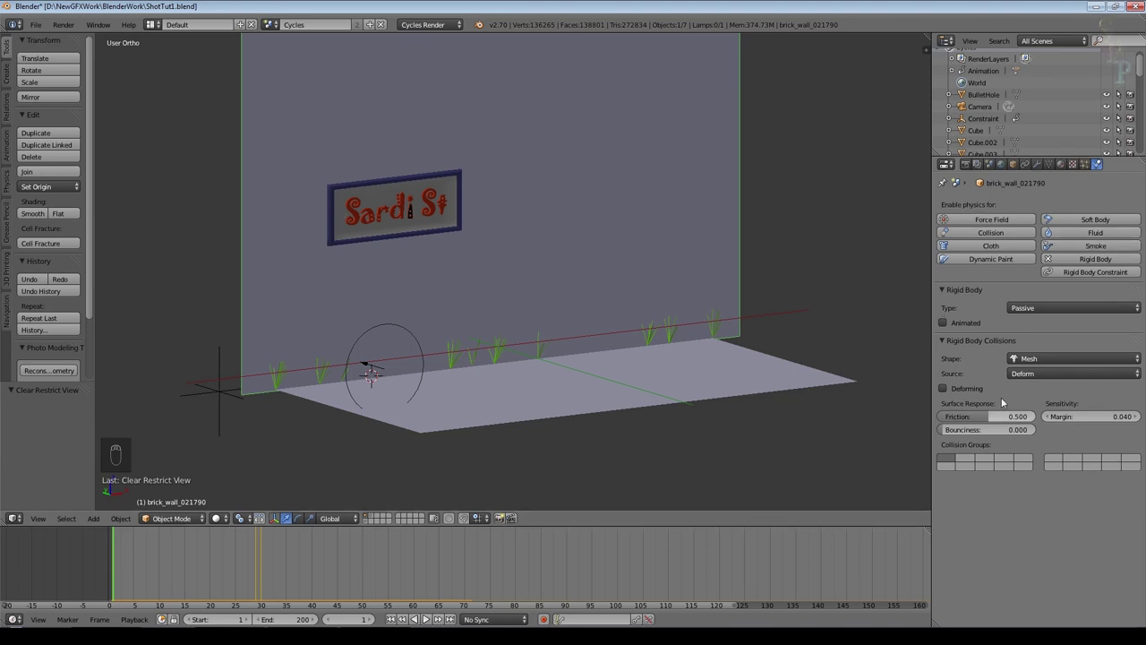
left_click(977, 233)
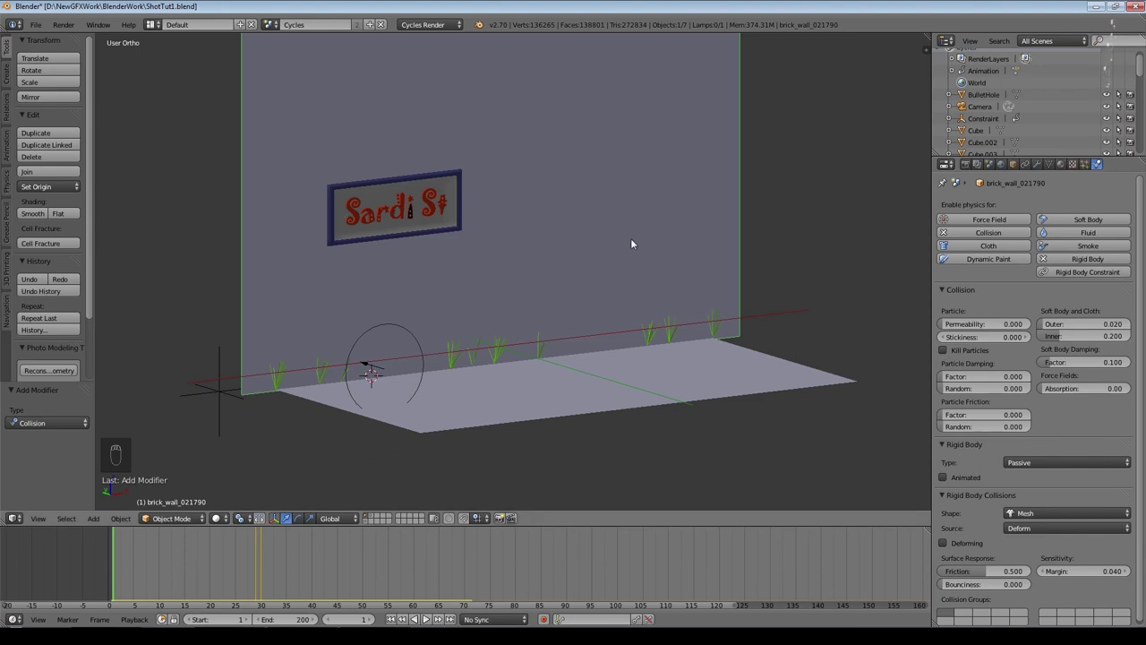
scroll(913, 311, "up", 1)
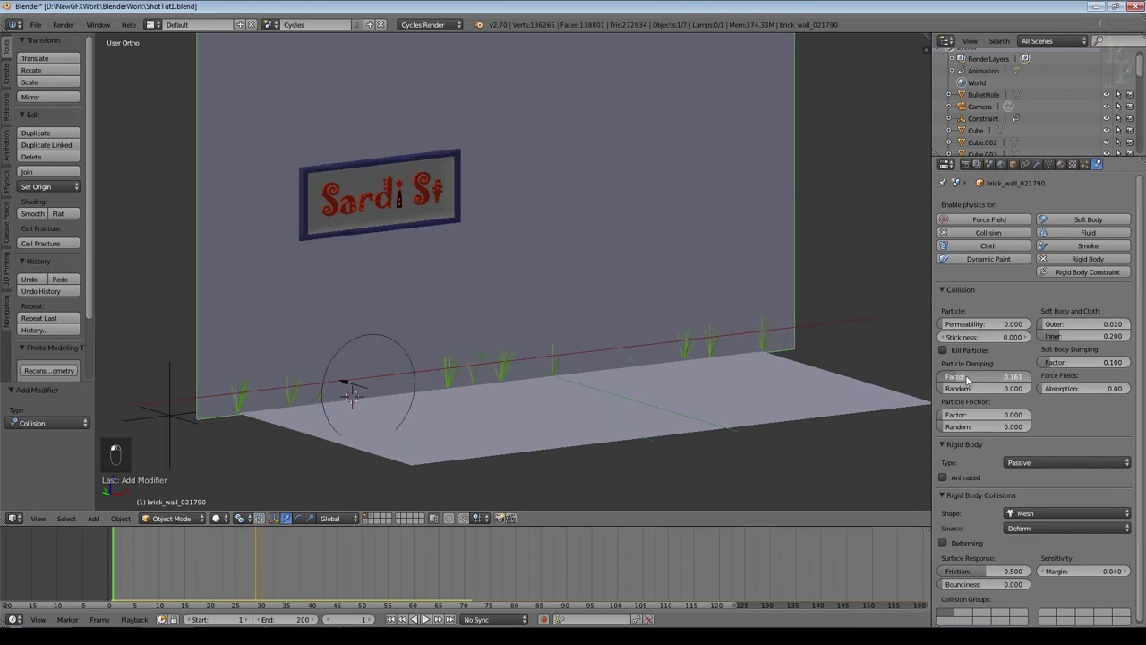
left_click_drag(979, 377, 972, 391)
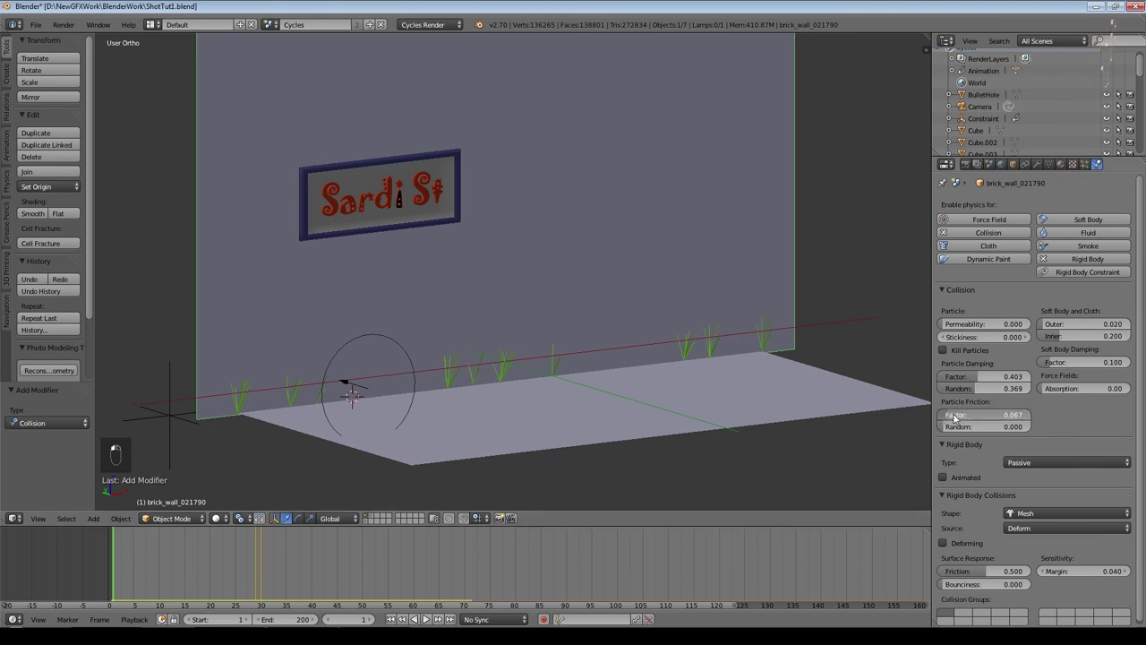
Step: Give the ground plane collision physics with particle damping 0.396, random 0.141, and particle friction 0.329, random 0.121
right_click(913, 405)
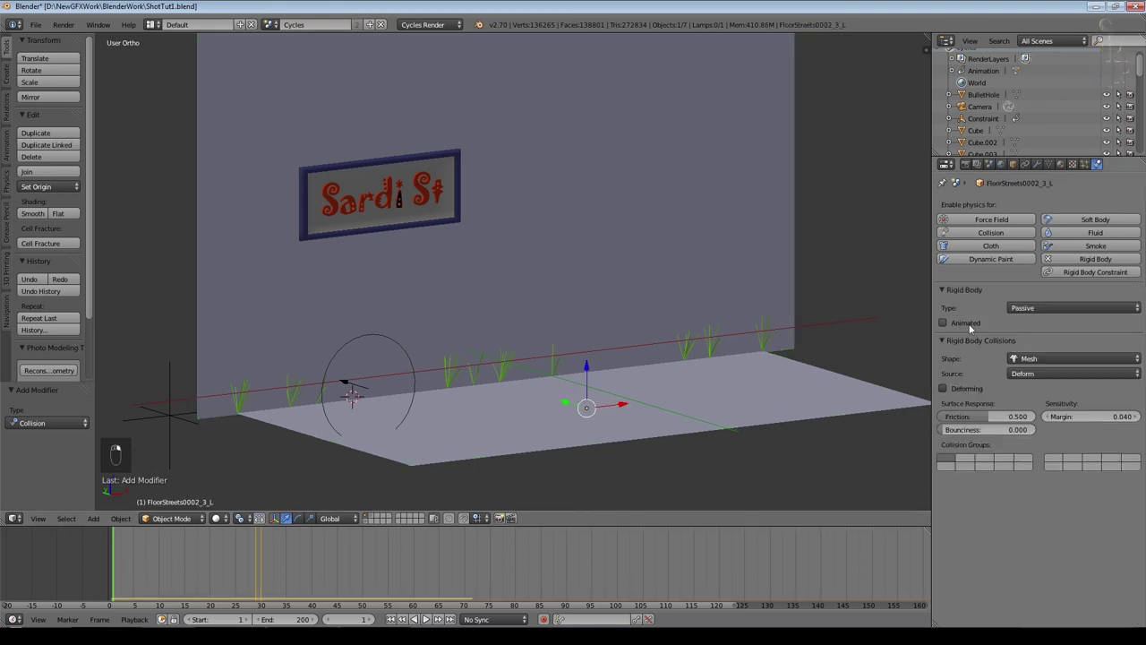
left_click(951, 233)
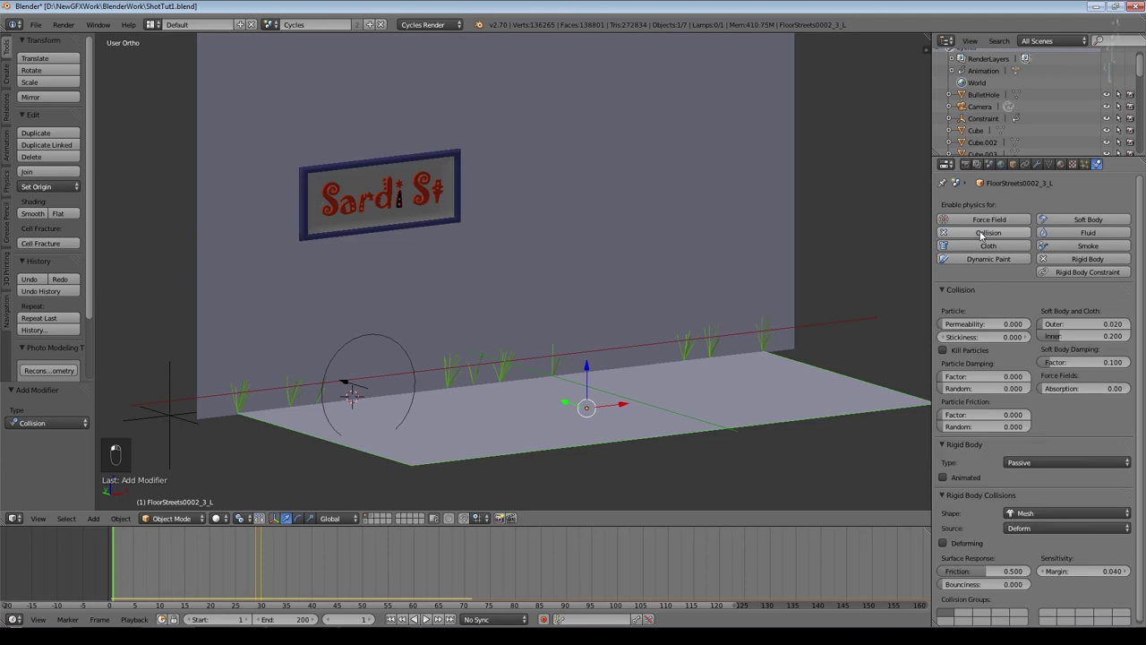
left_click_drag(946, 380, 973, 380)
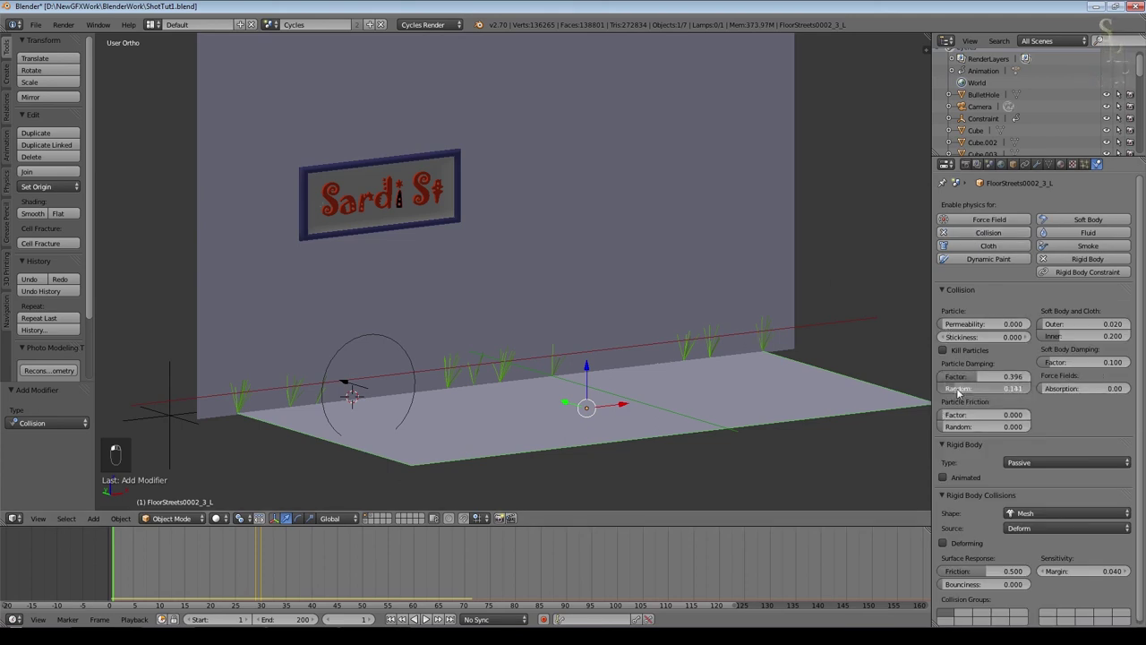
mouse_move(946, 417)
left_mouse_down()
mouse_move(969, 413)
mouse_move(960, 426)
left_mouse_up()
Step: Switch the viewport shading to Material and frame the sign, wall and ground
scroll(706, 394, "up", 2)
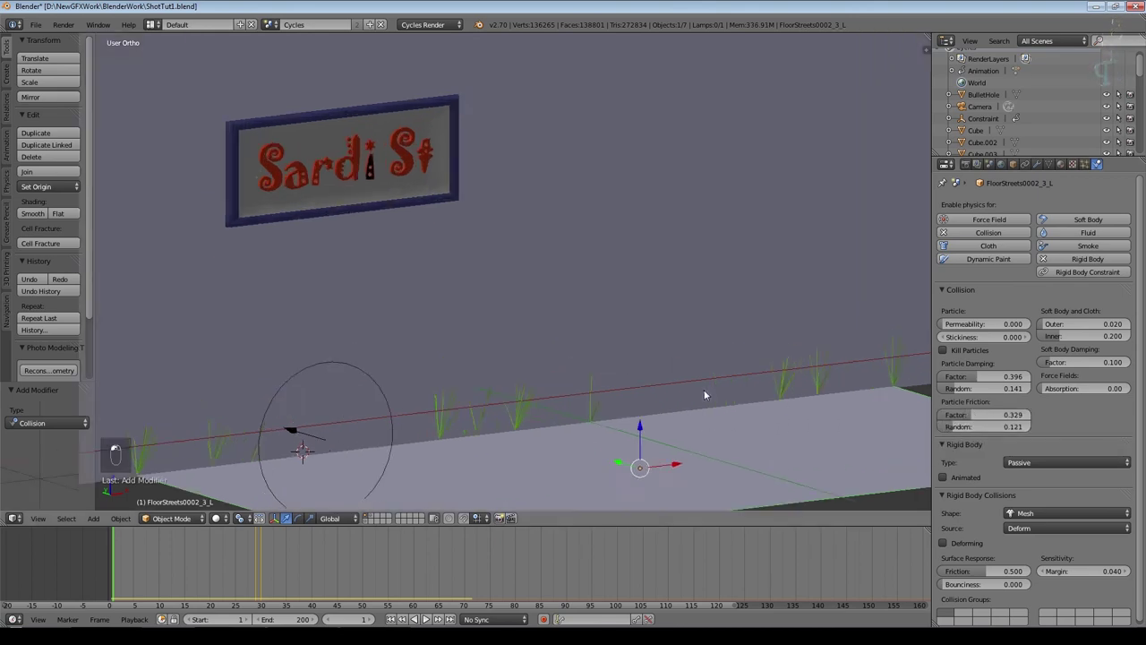
scroll(627, 421, "down", 4)
left_click(220, 518)
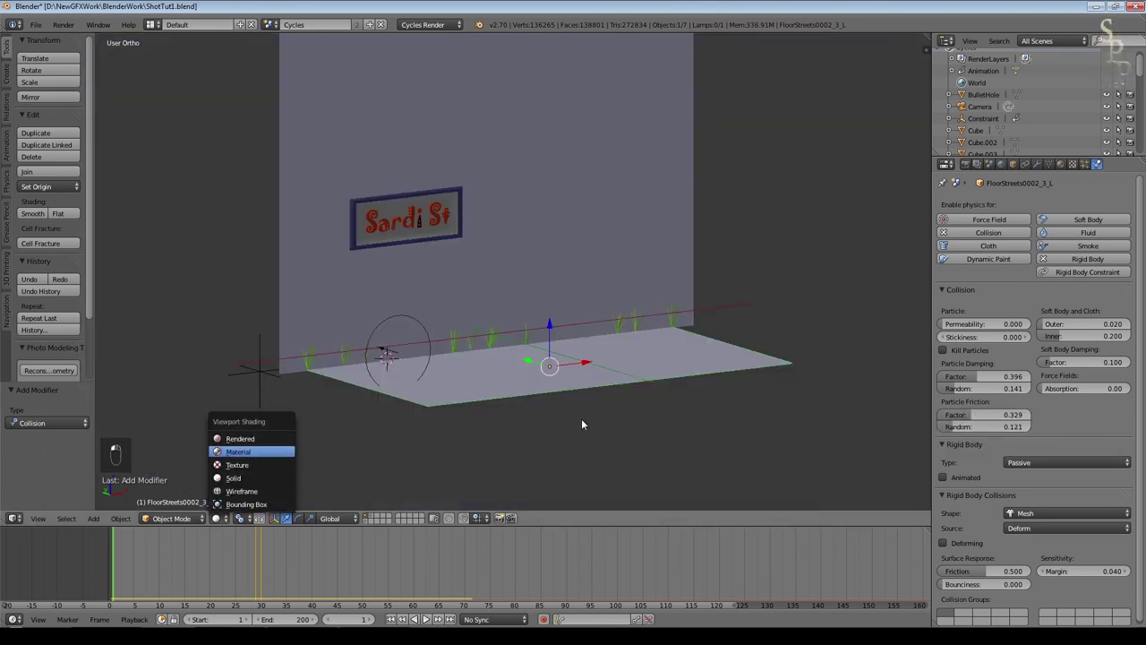
key("Return")
scroll(663, 383, "up", 4)
middle_click_drag(708, 406, 749, 369, "shift")
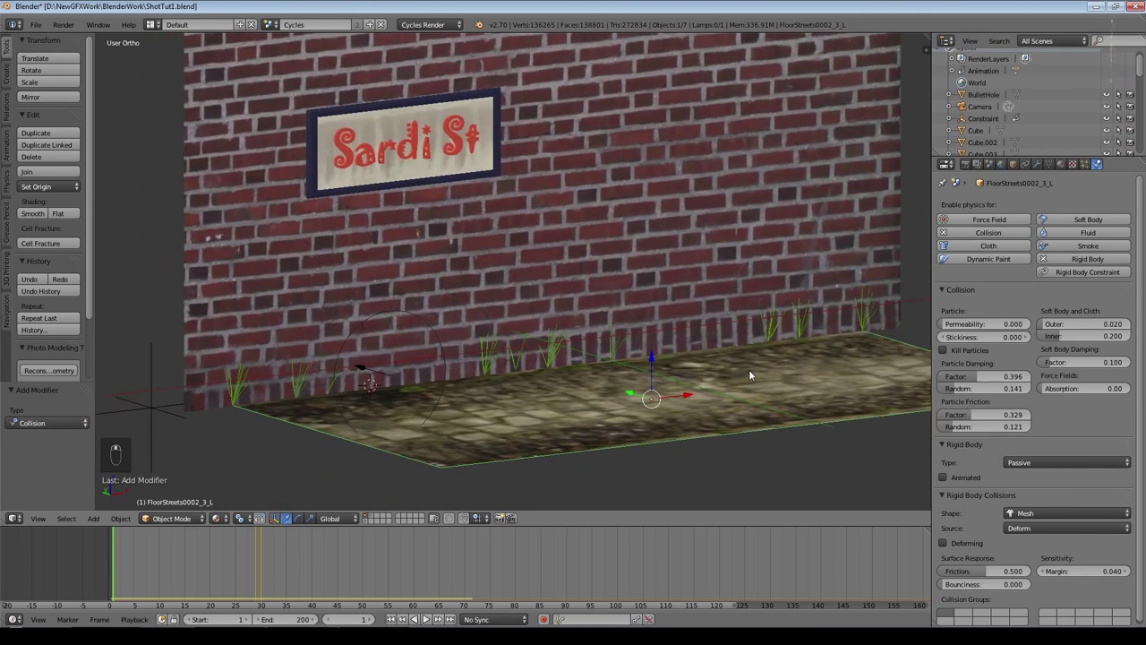
Step: Save the file and play the animation to check how the shards collide with the wall and ground
key("ctrl+s")
left_click(426, 619)
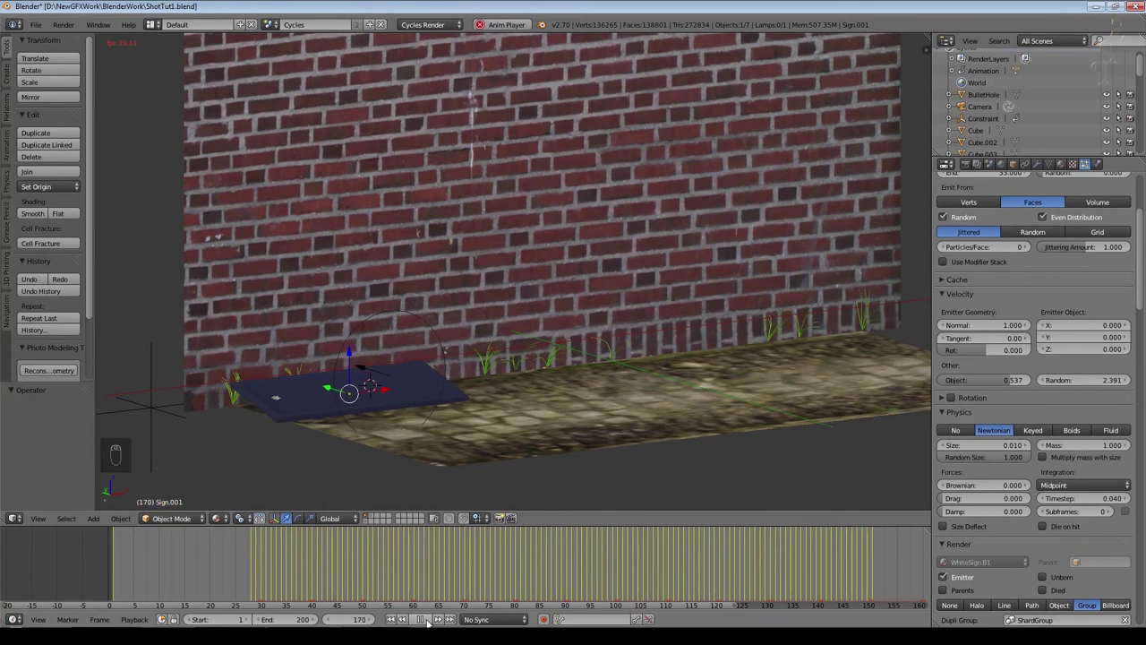
left_click(427, 623)
Step: Set the Wind field weight of the sign's shard particles to 0
scroll(1033, 406, "down", 8)
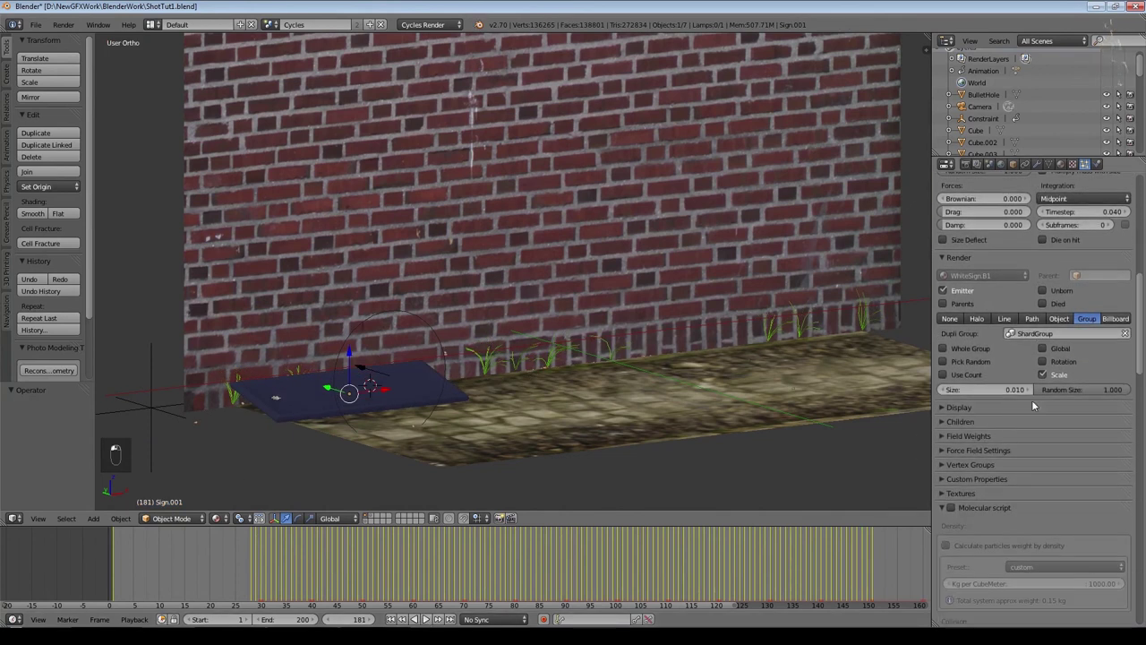
scroll(957, 422, "down", 4)
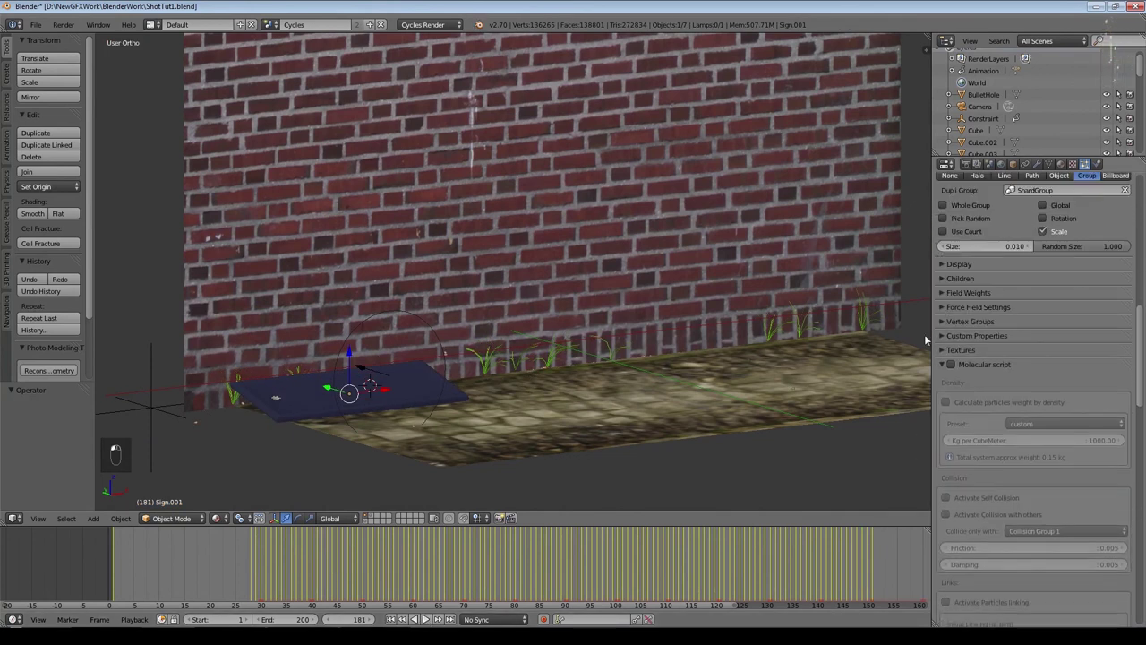
left_click(969, 293)
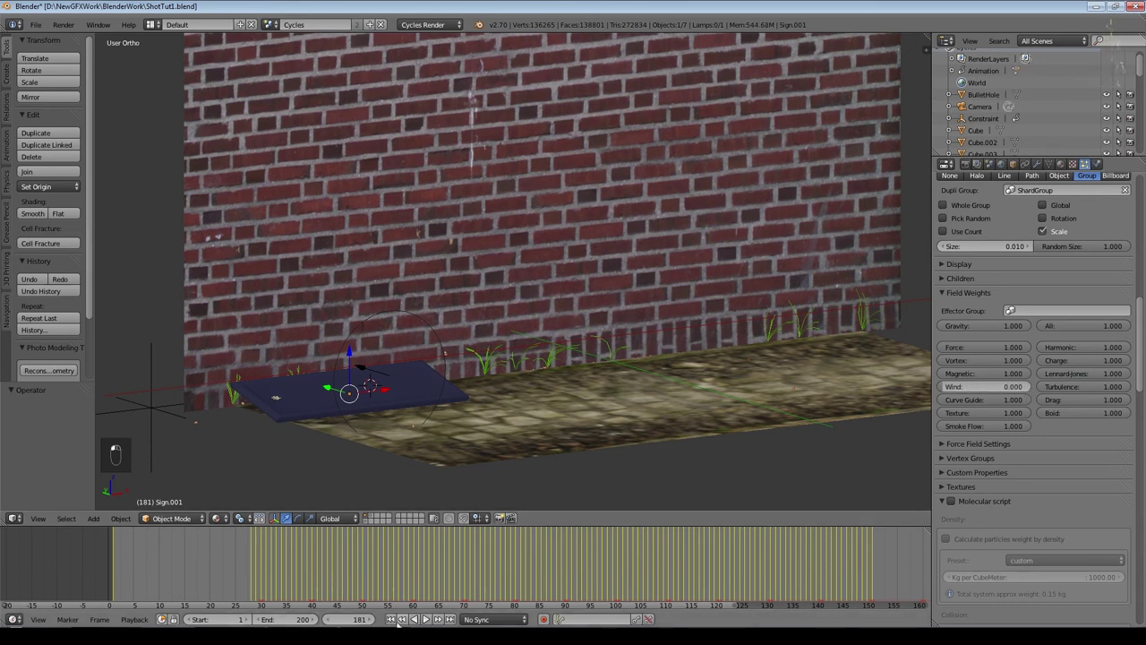
Step: Replay the animation and set the shard particles' Turbulence field weight to 0 and Wind weight to 0.047
left_click(402, 619)
left_click(426, 618)
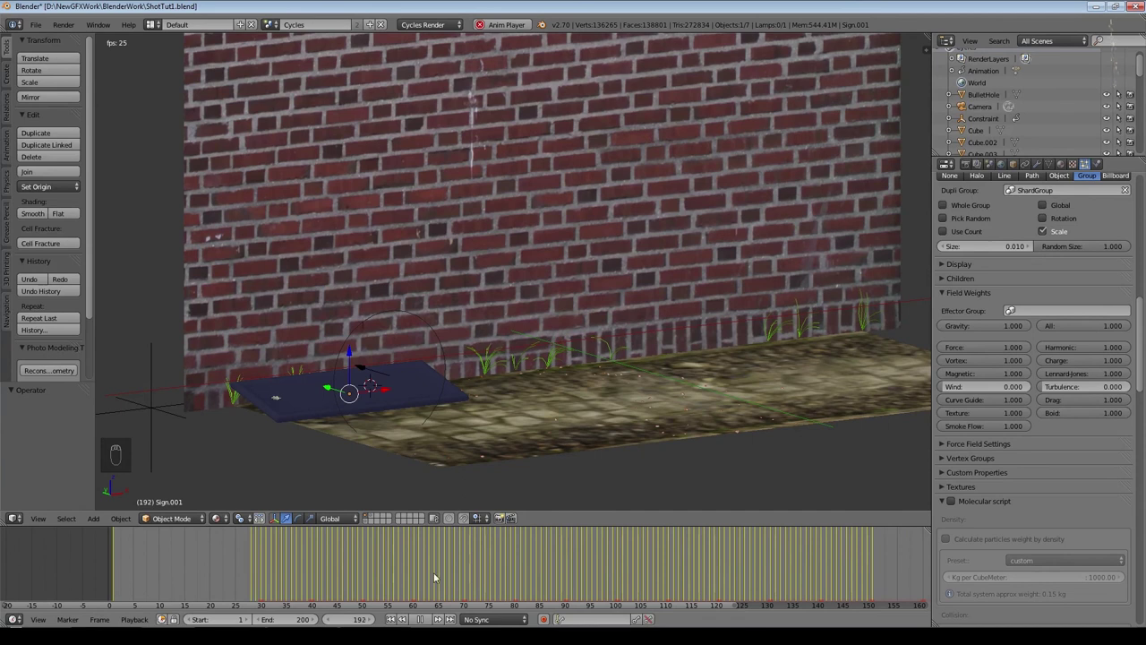
left_click_drag(1047, 386, 1057, 387)
left_click_drag(945, 388, 949, 388)
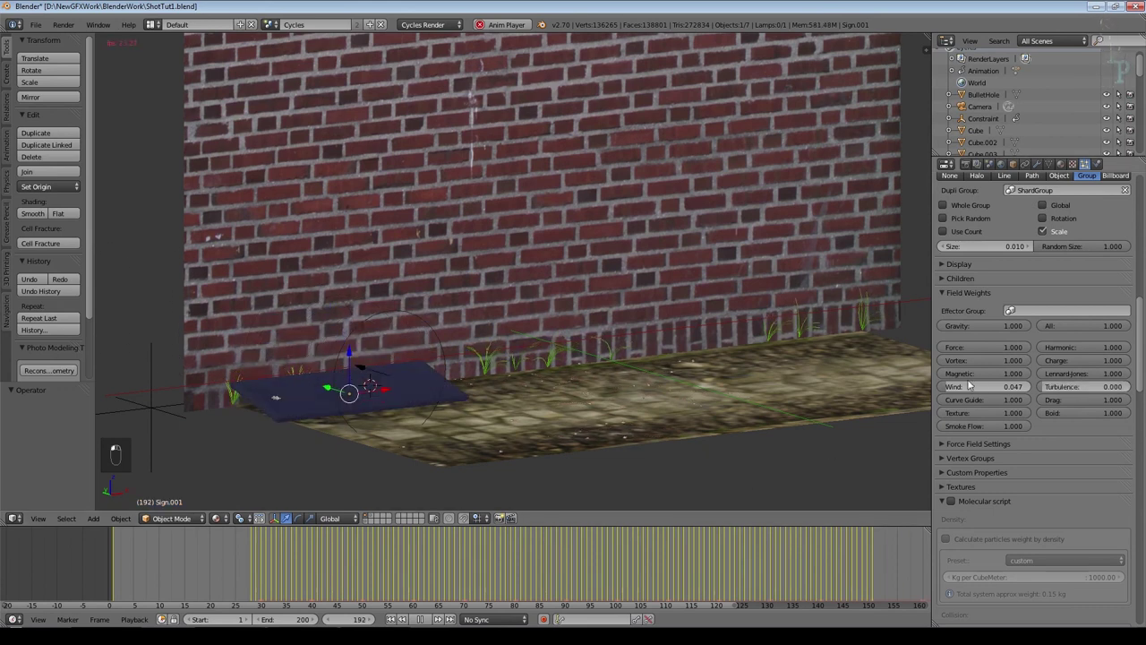
Step: Set the ground plane's particle friction factor to 0.765 and raise its particle damping factor while the animation plays
right_click(722, 410)
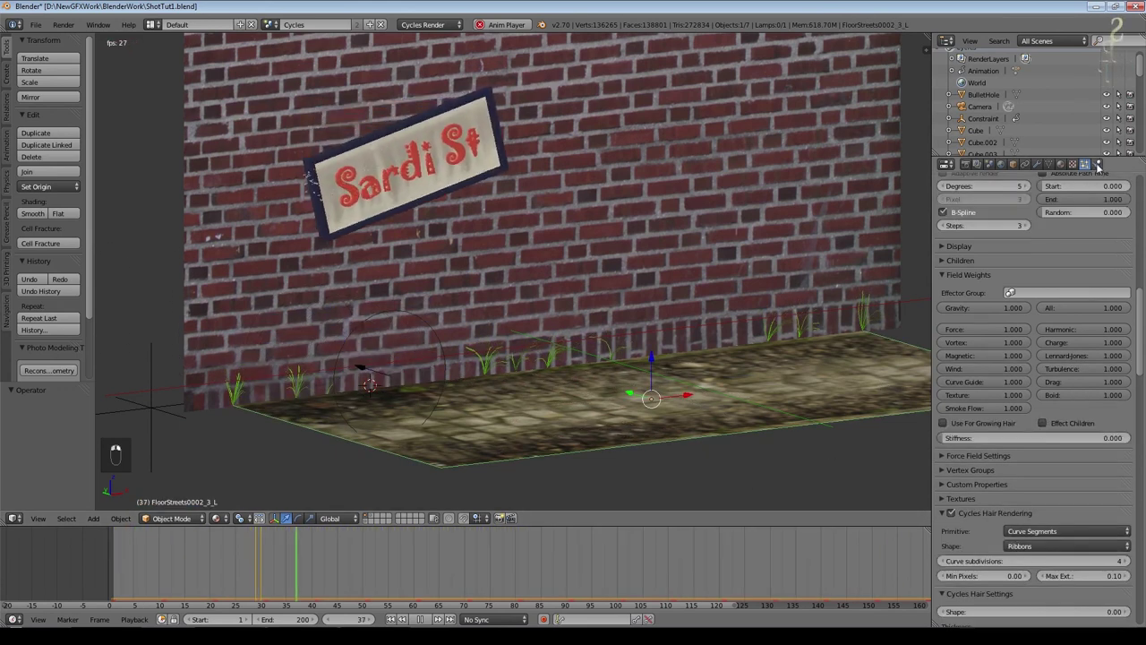
left_click(1098, 164)
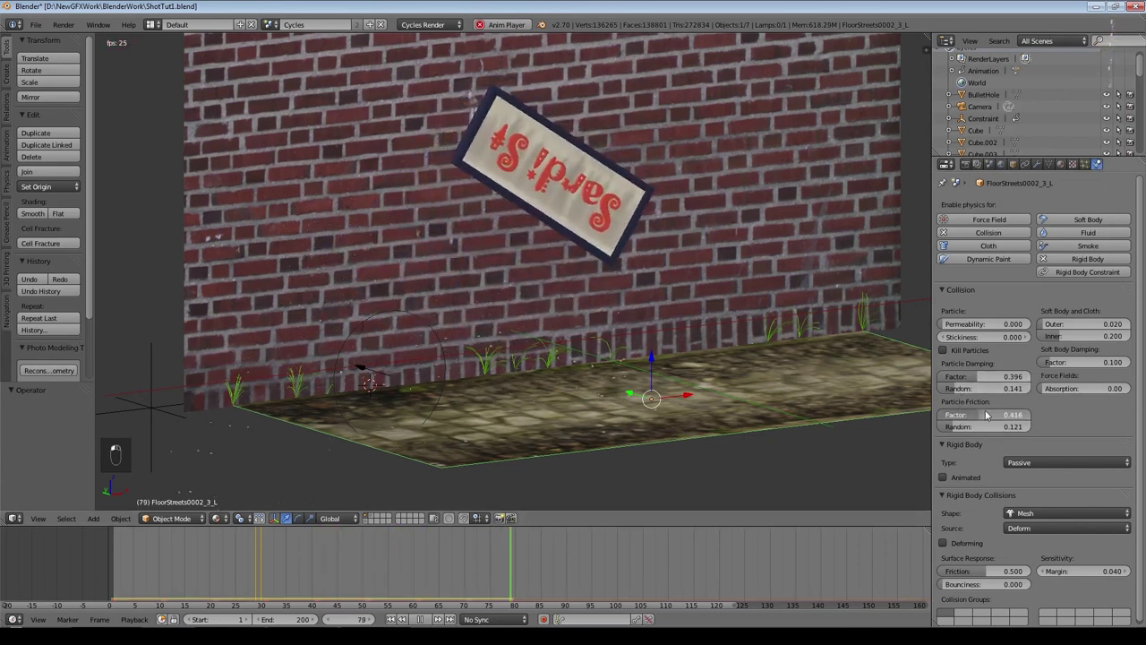
left_click_drag(976, 378, 989, 378)
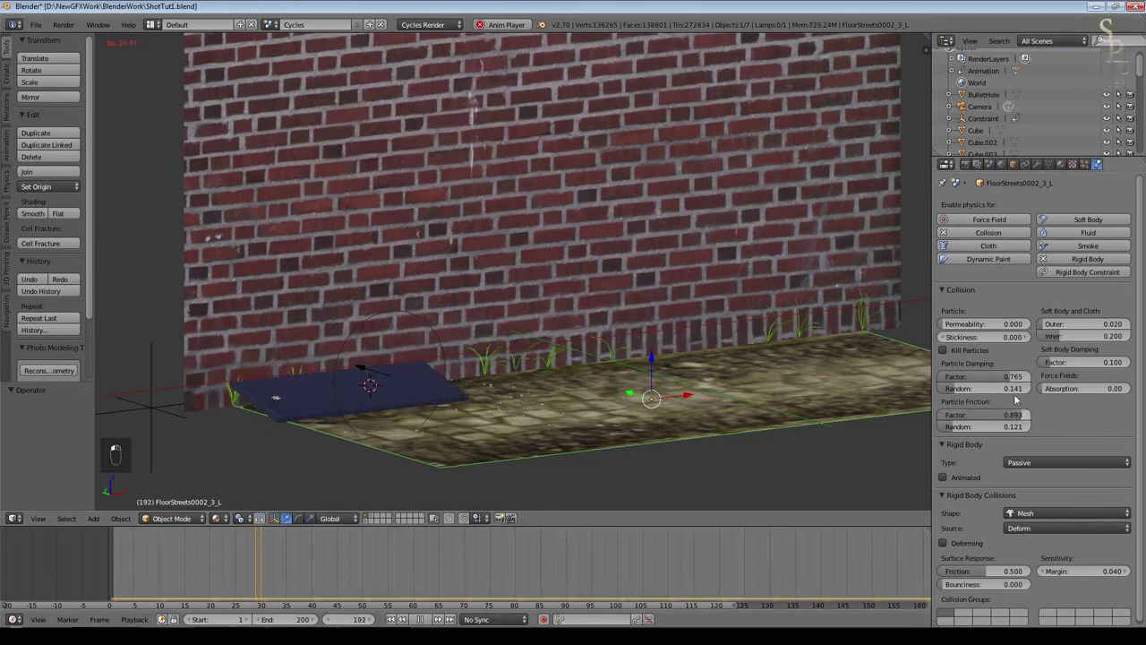
left_click_drag(1015, 378, 1025, 379)
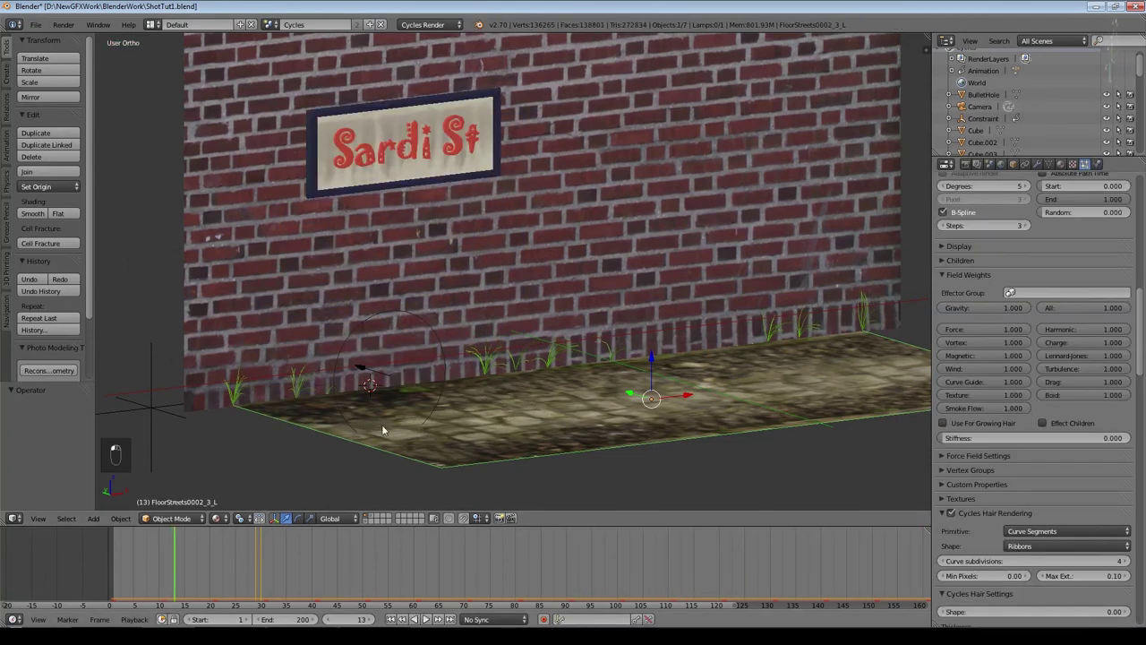
Step: Enable dynamic rotation on the sign's particles with Normal orientation, random 0.067, phase 0.564, random phase 0.698 and angular velocity 0.944
right_click(331, 150)
scroll(1070, 448, "up", 3)
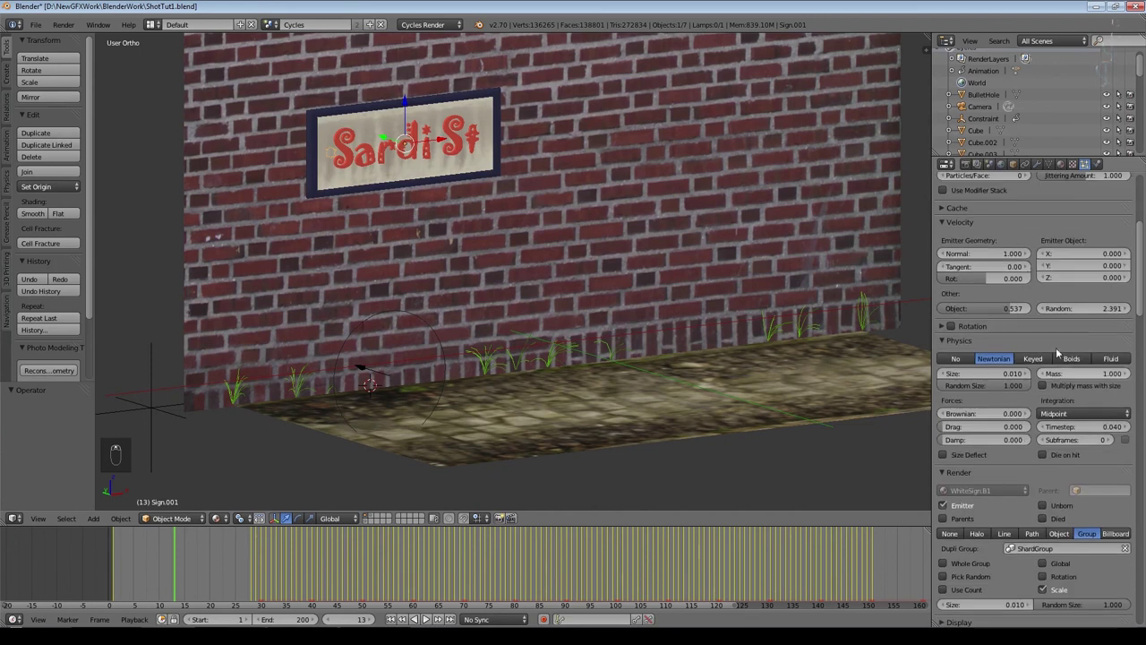
scroll(940, 329, "up", 5)
left_click(1044, 401)
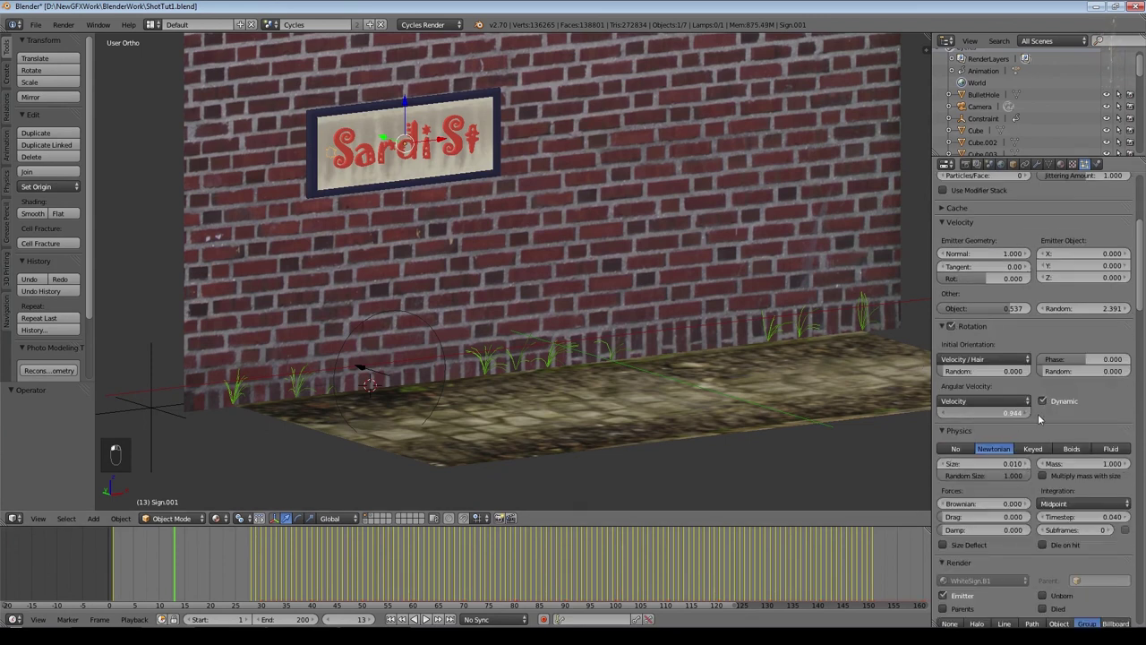
left_click(976, 358)
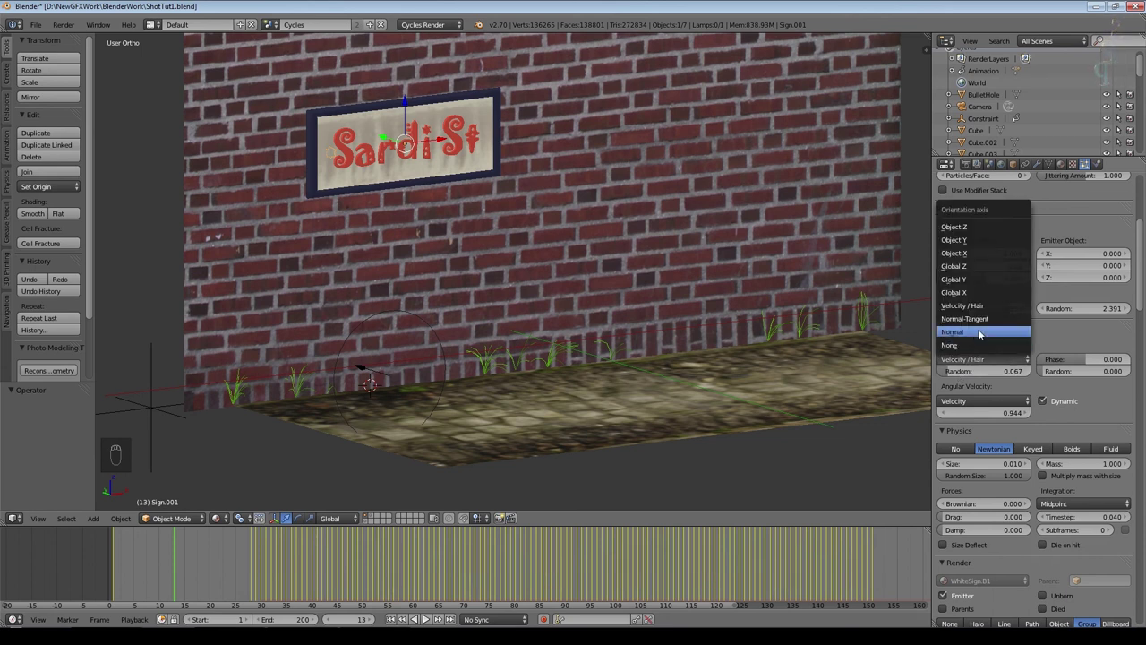
left_click(979, 332)
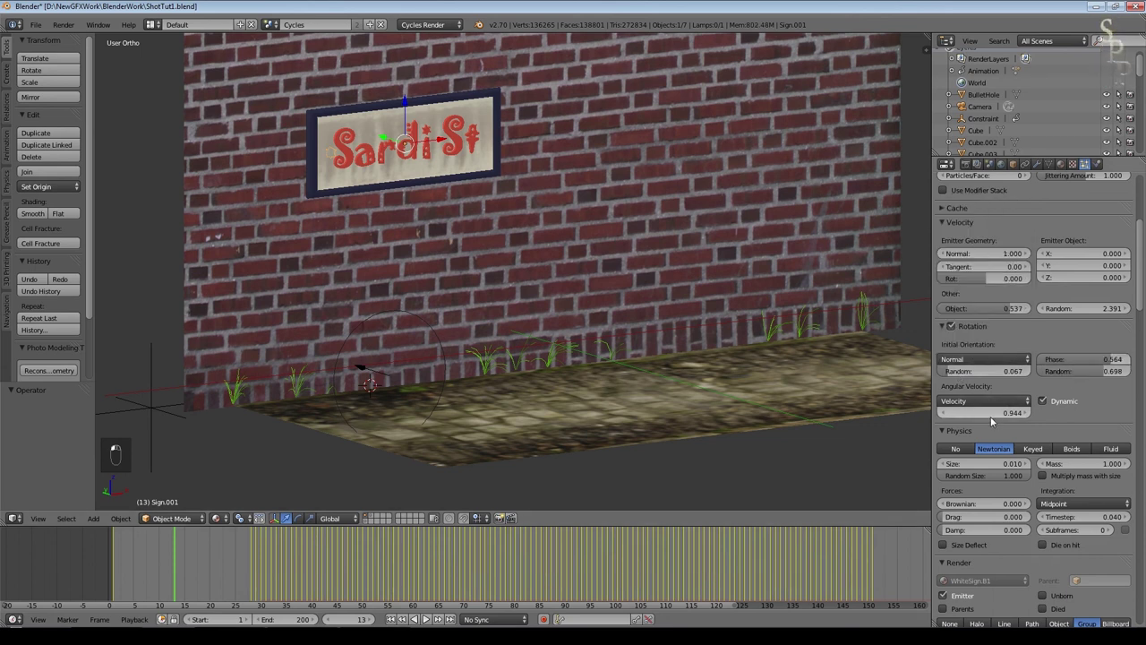
Step: Play the animation, rewind to the first frame and replay it to check how the rotating shards fly off the falling sign
left_click(425, 619)
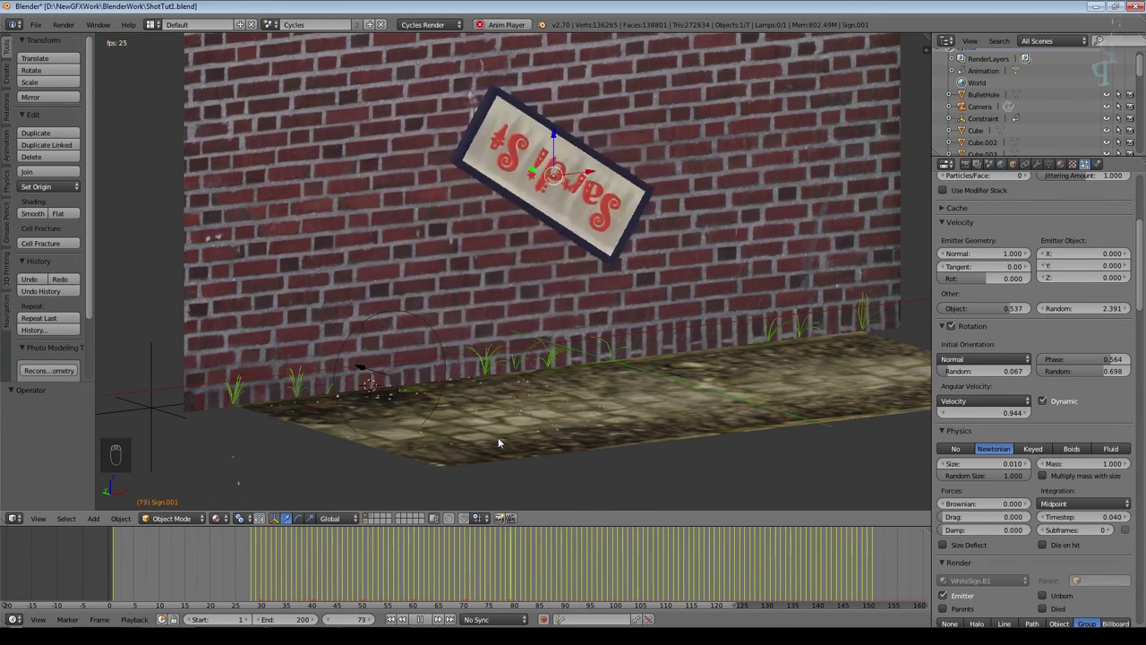
left_click(426, 621)
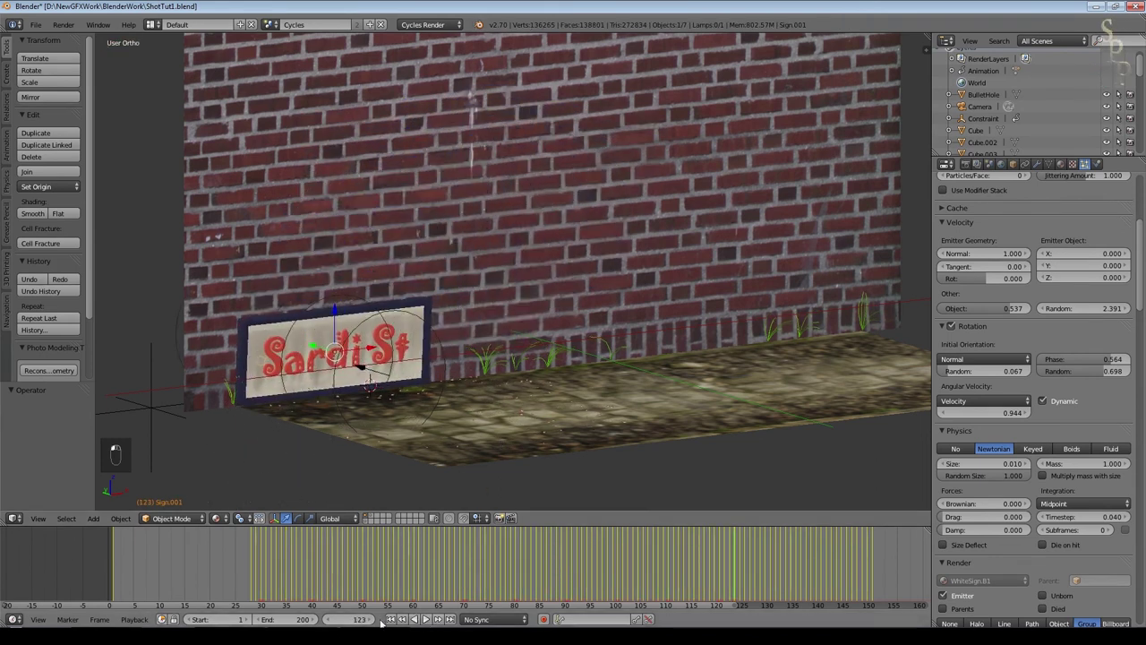
left_click(391, 621)
left_click(426, 621)
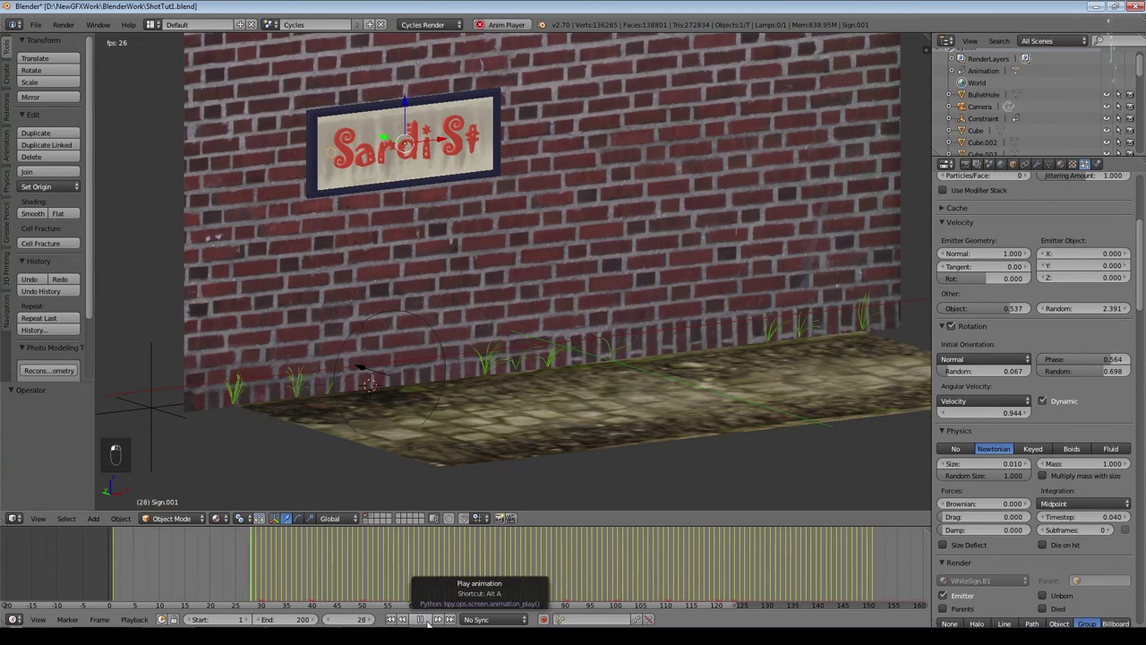
left_click(420, 619)
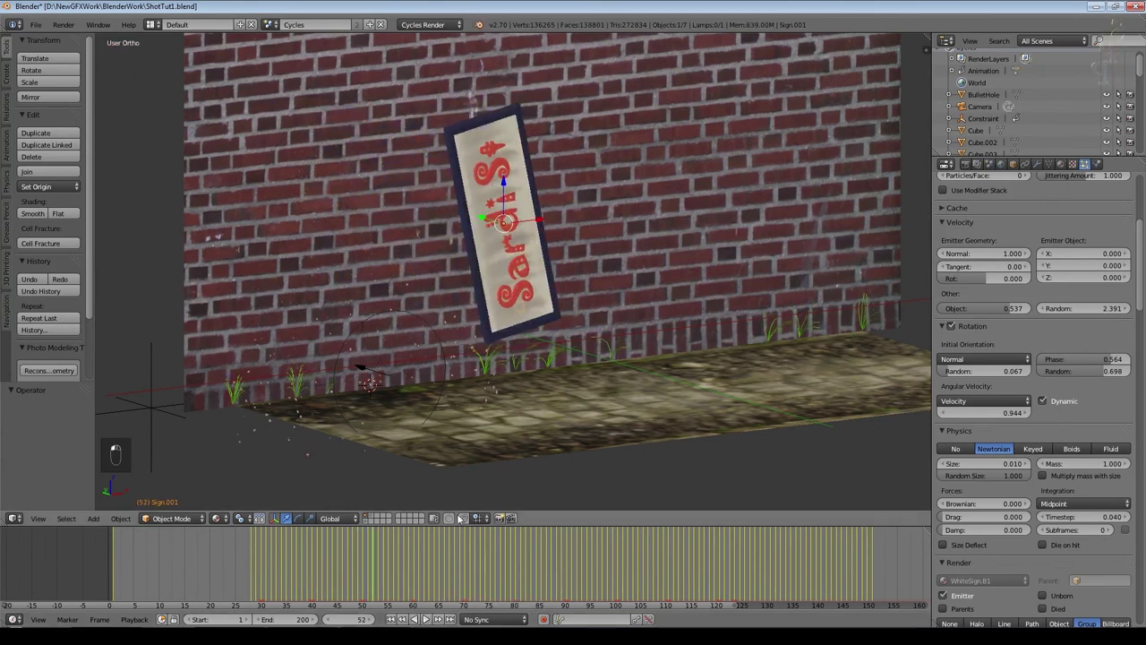
Step: Go to frame 43, switch to the camera view and render that frame to inspect the debris around the sign
middle_click_drag(495, 472, 547, 461)
left_click_drag(381, 567, 329, 577)
key("KP_0")
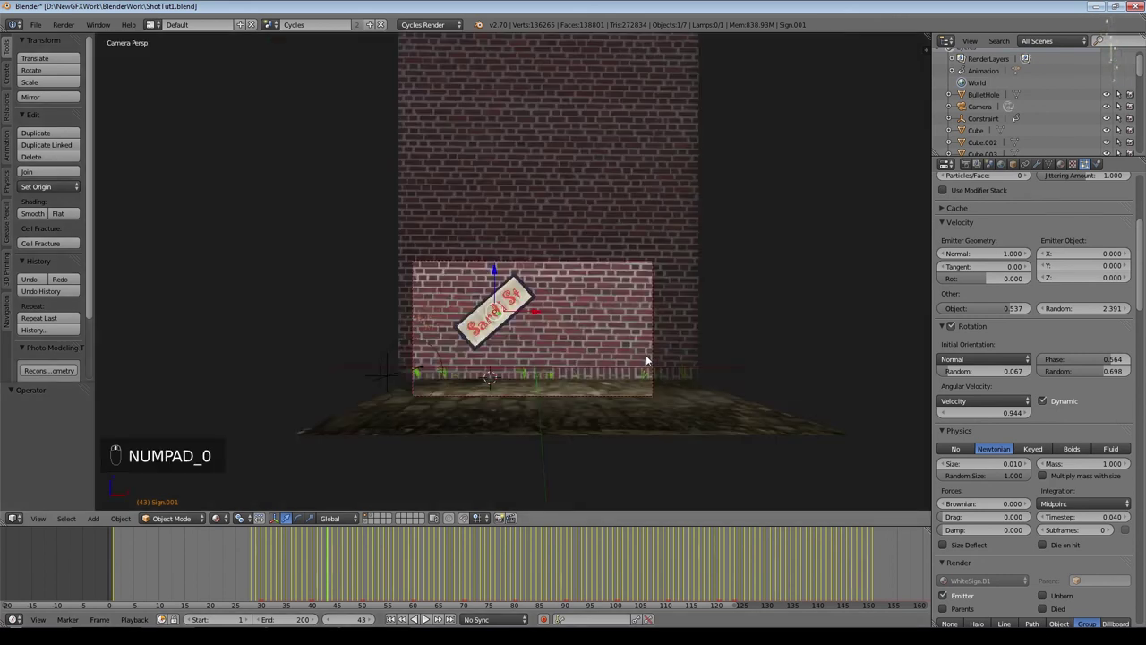
key("F12")
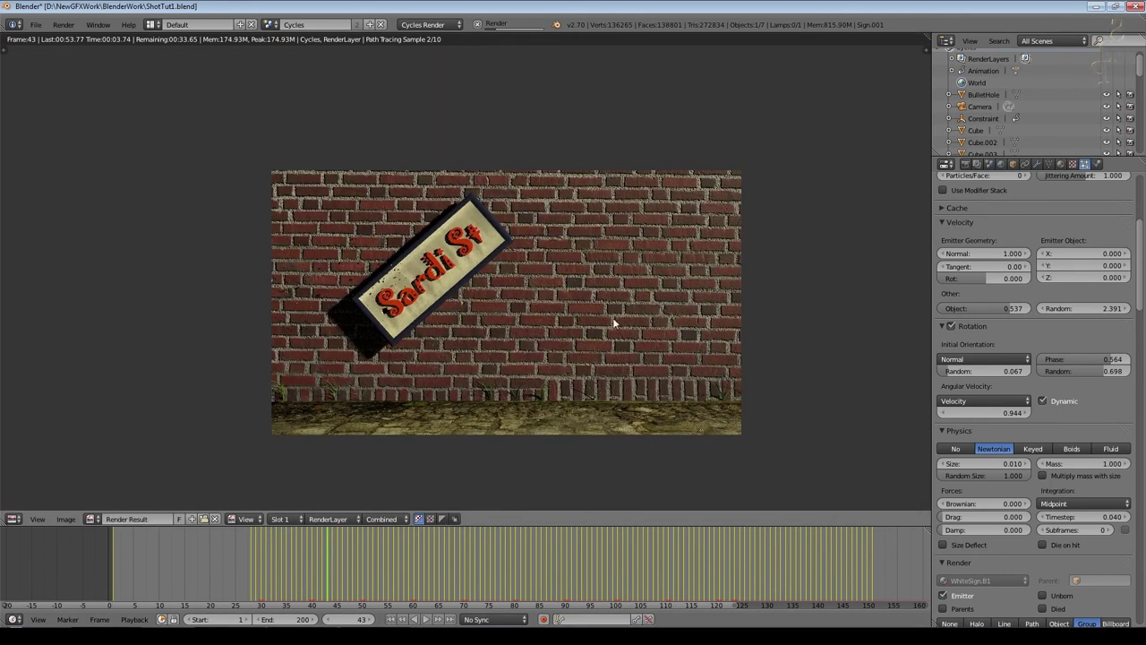
scroll(682, 351, "up", 1)
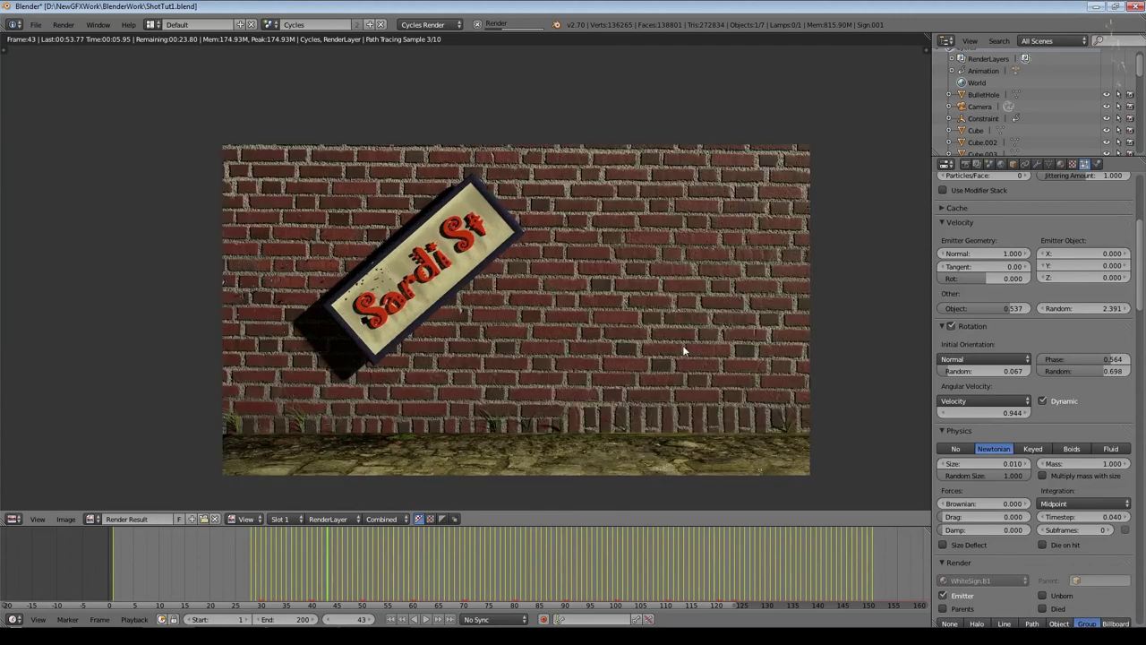